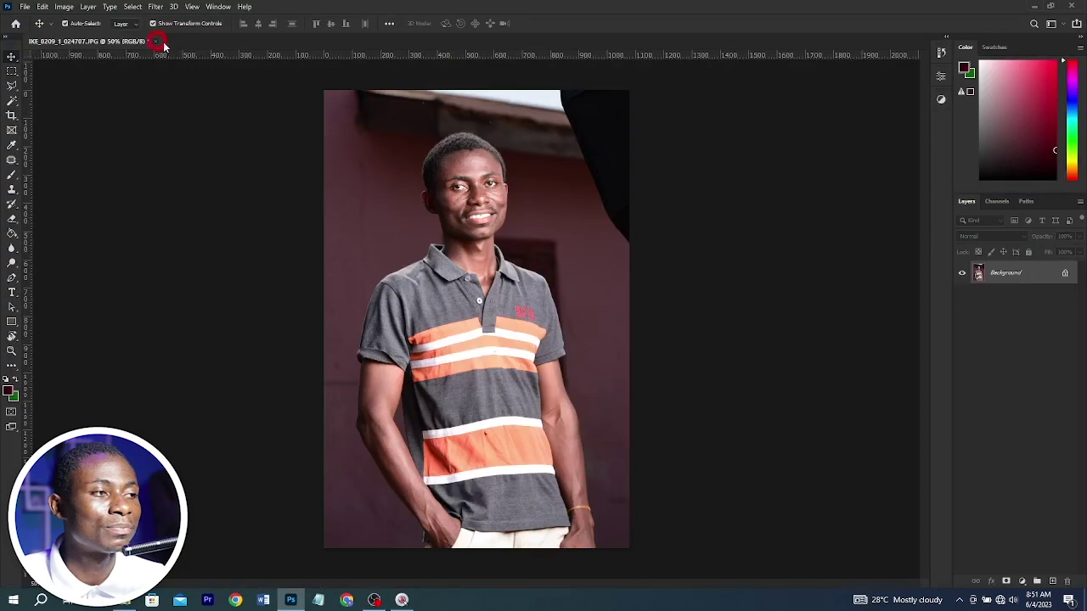
Close the open portrait photo and start setting up a new document
click(156, 42)
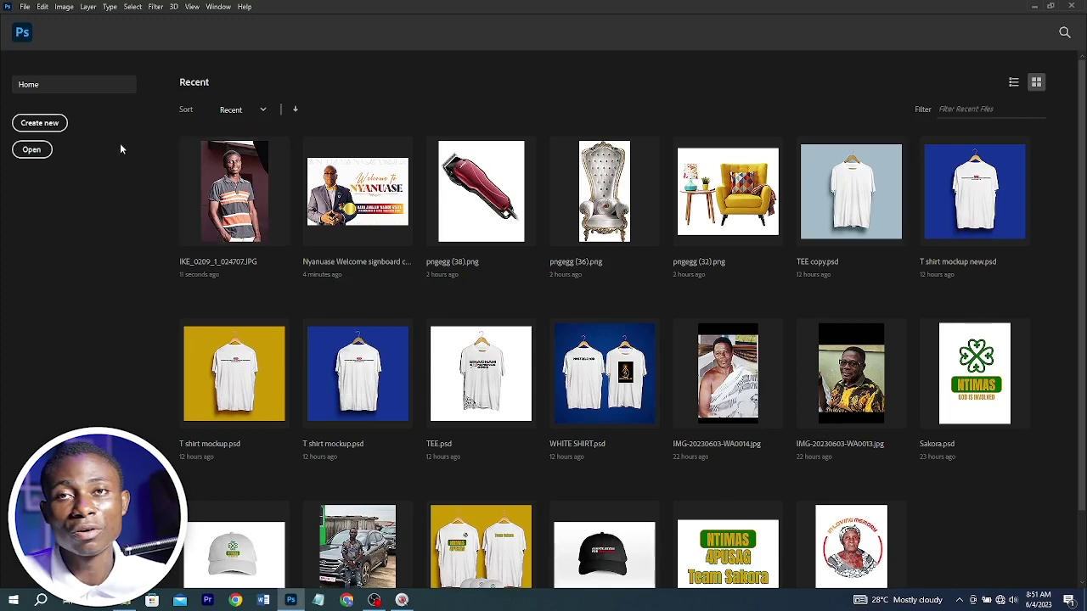
click(40, 123)
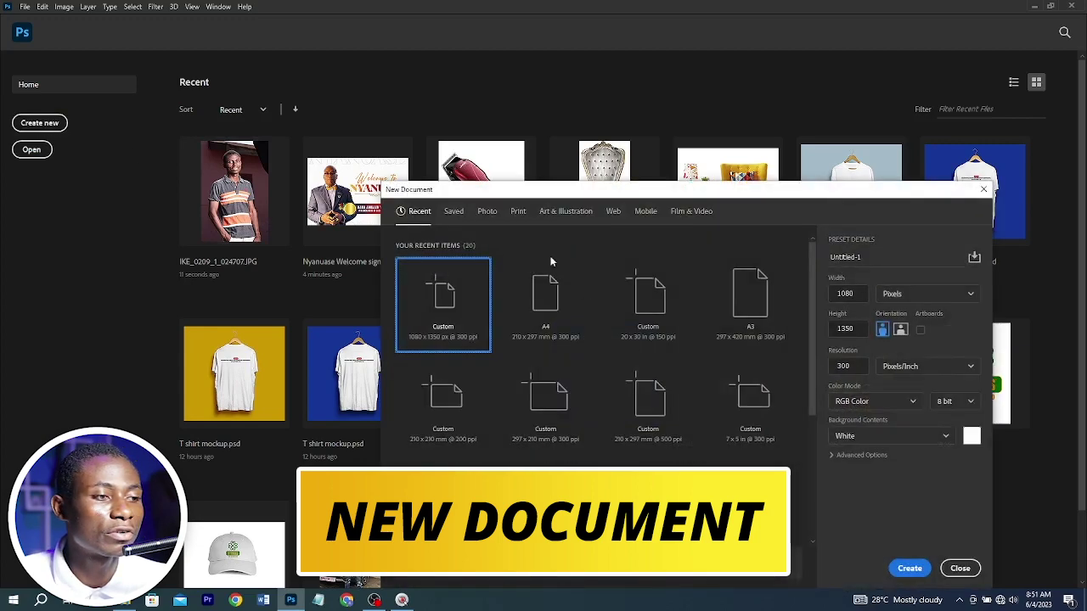
drag(550, 184, 461, 54)
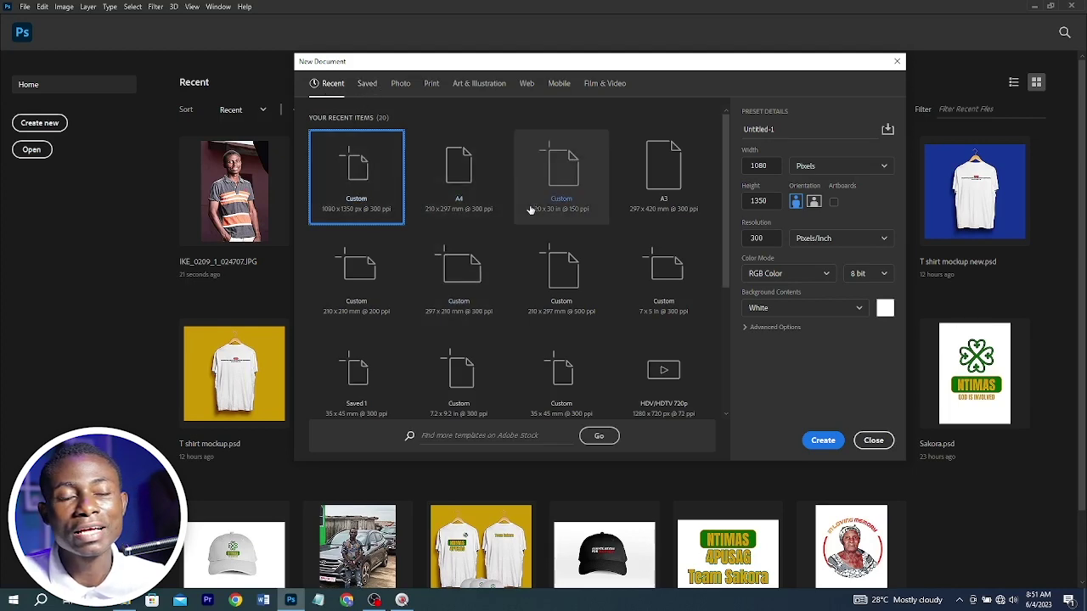
Examine the new-document presets in the Saved, Photo, Print and Art & Illustration categories, including the A4, A5 and A3 sizes
click(368, 84)
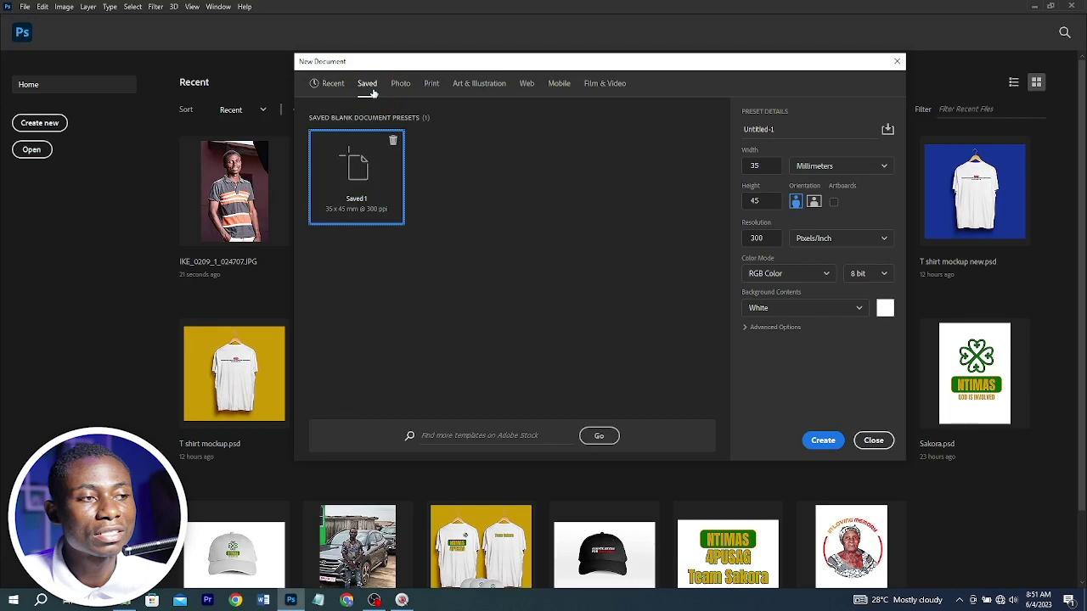
click(401, 85)
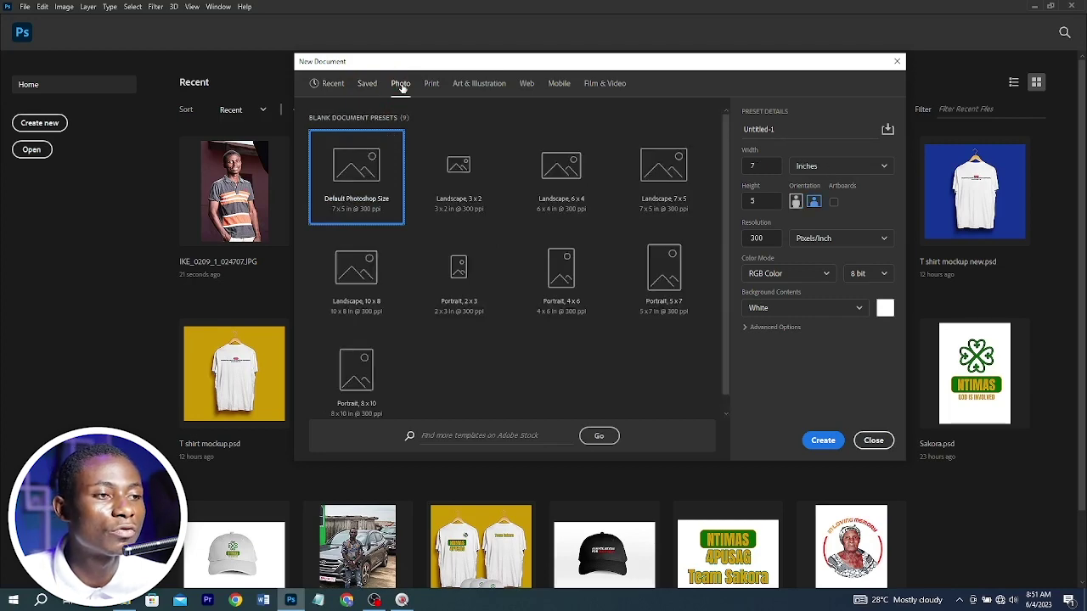
click(429, 84)
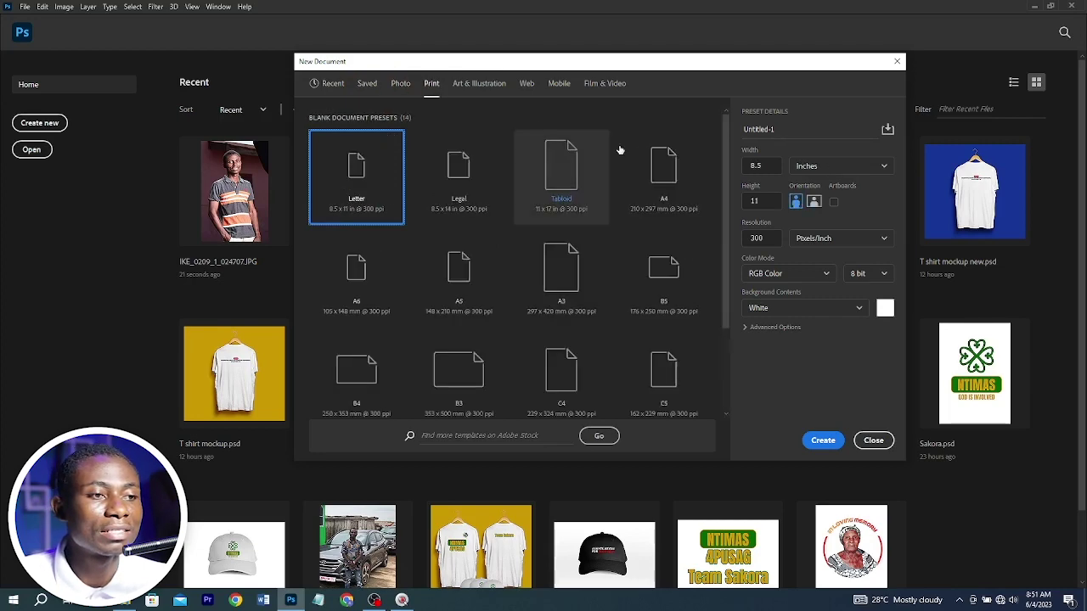
click(671, 180)
click(475, 270)
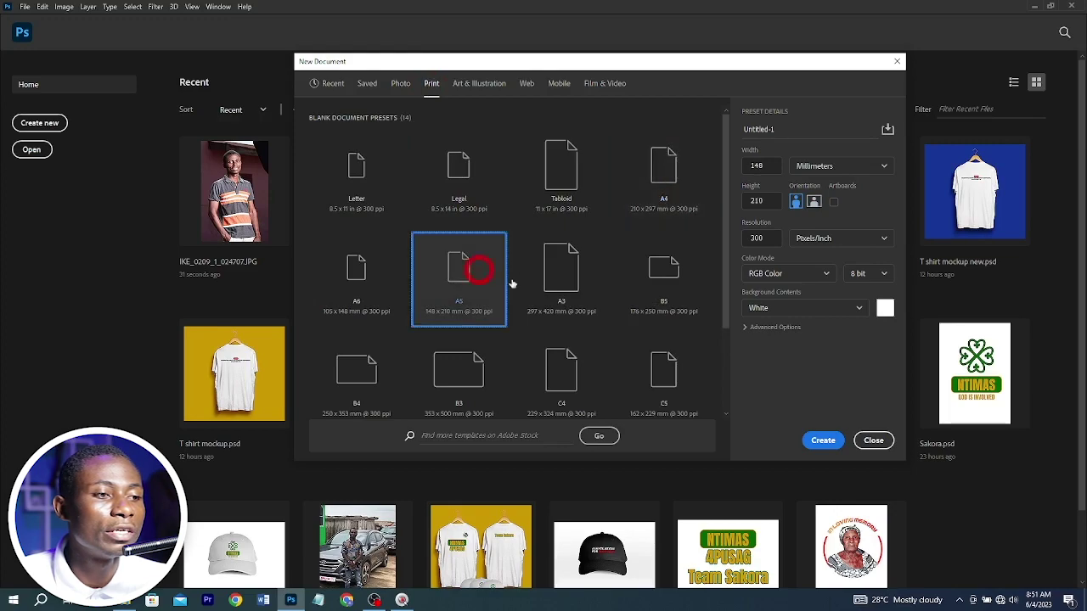
click(567, 280)
scroll(645, 286, down, 2)
scroll(651, 296, up, 2)
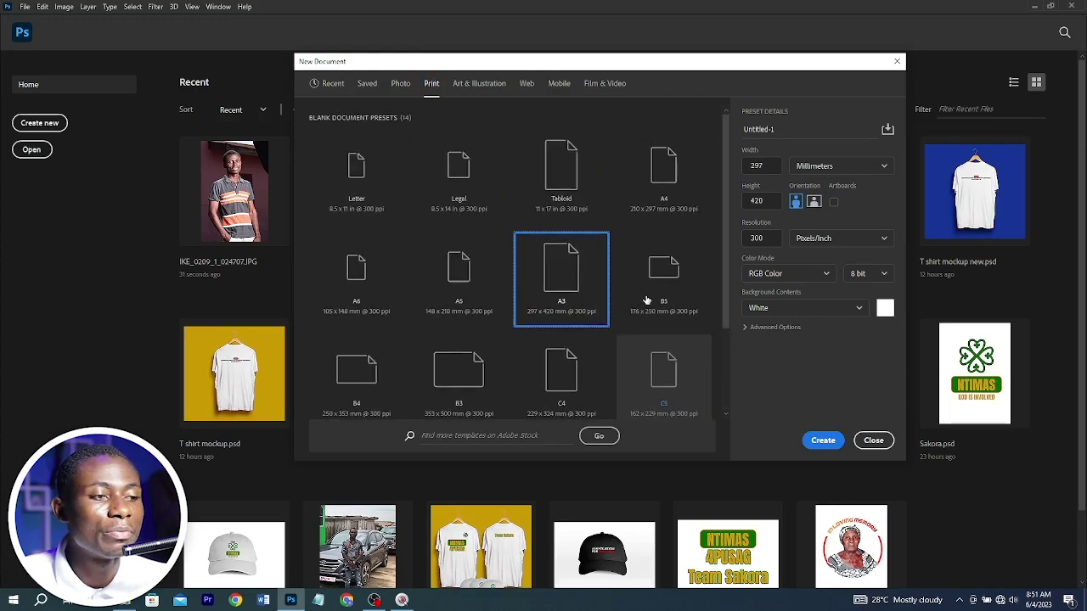
scroll(612, 314, down, 2)
click(458, 348)
scroll(547, 229, up, 2)
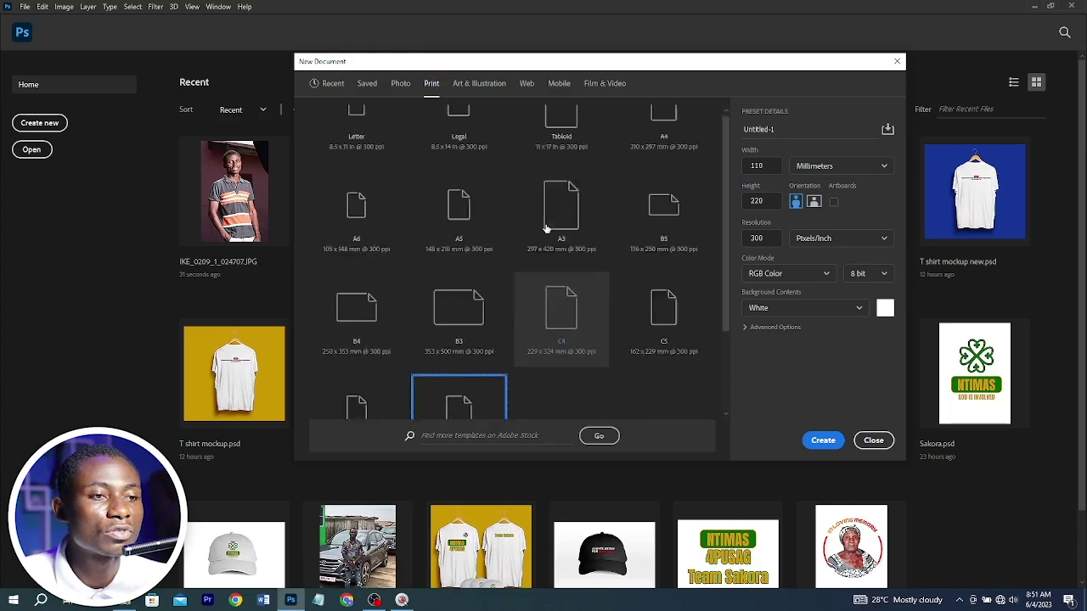
click(481, 85)
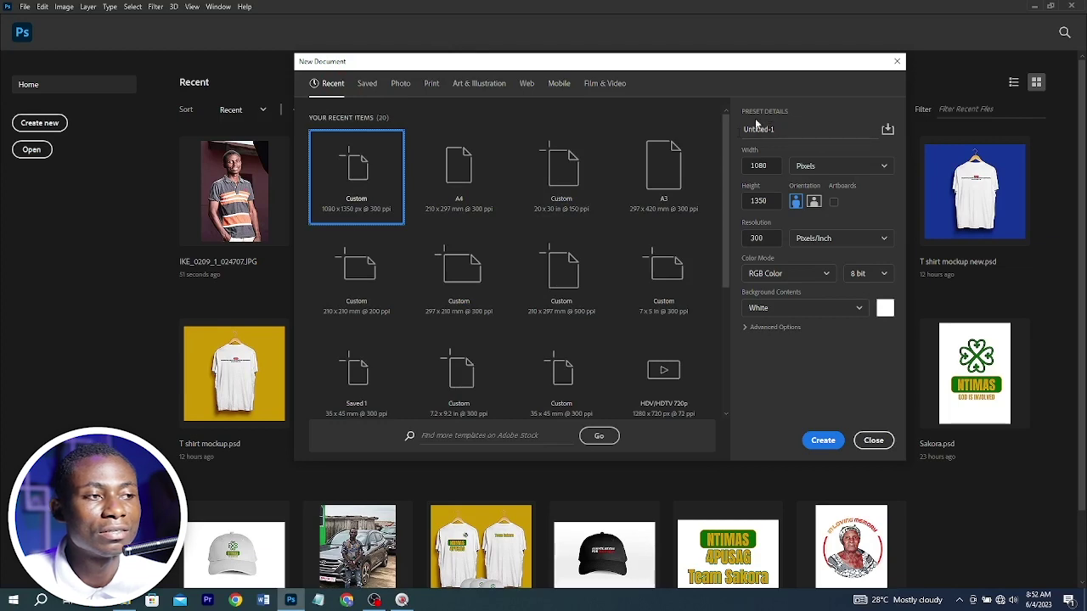
Create a document named Solos project at 1080 x 1350 pixels, 300 pixels/inch, in RGB Color with a white background
drag(784, 132, 706, 141)
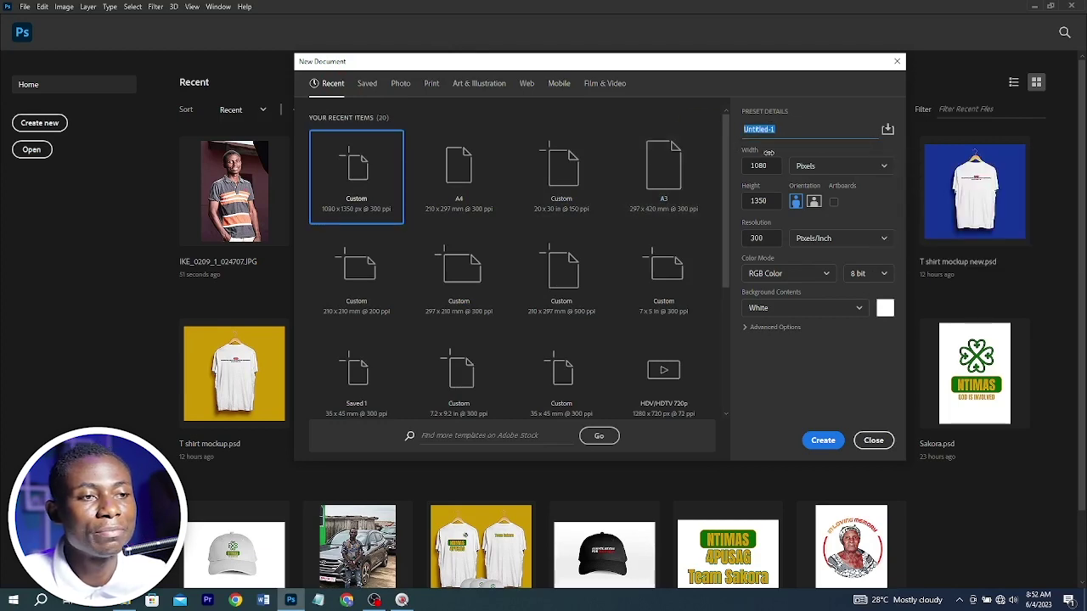
text(Ol)
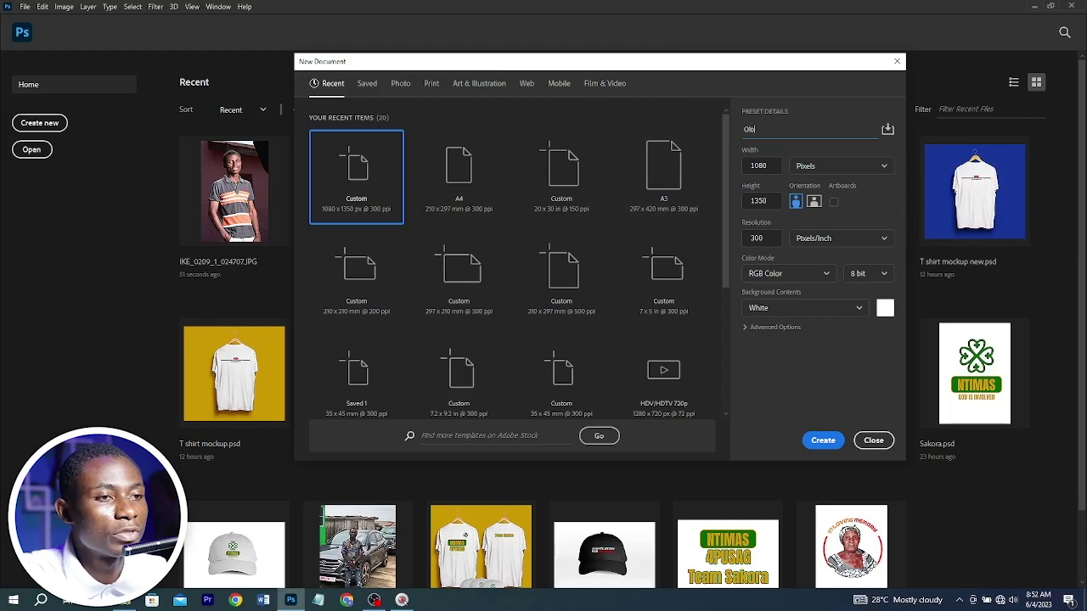
text(olos project)
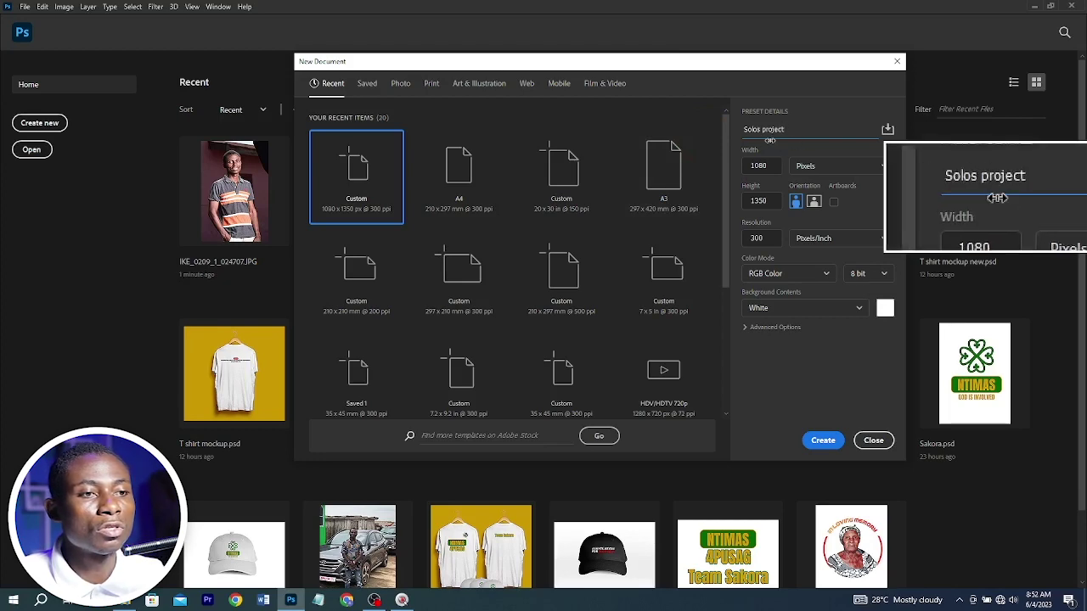
key(Tab)
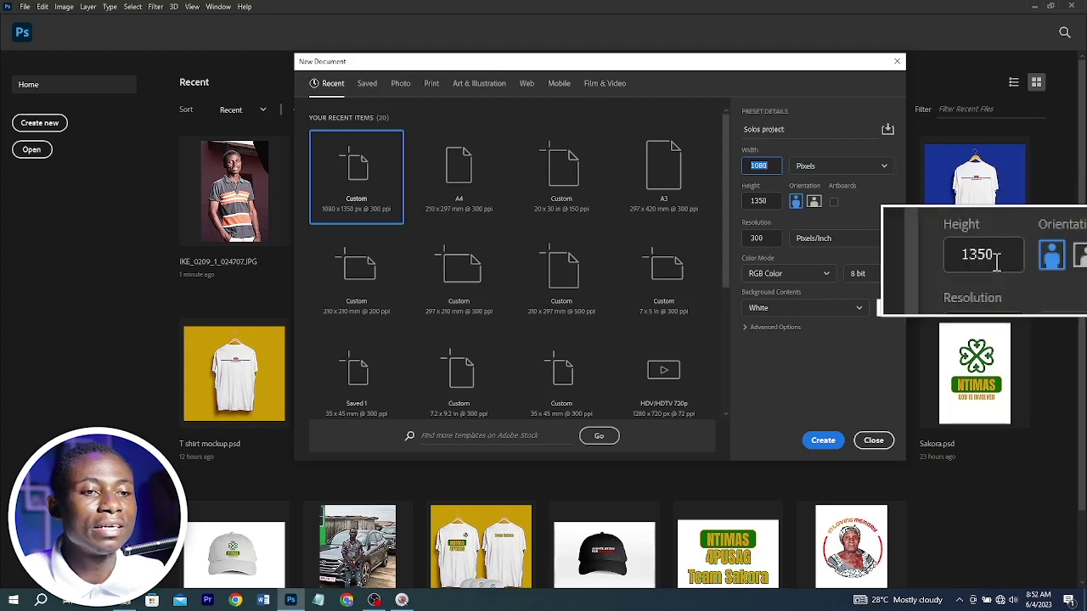
click(829, 163)
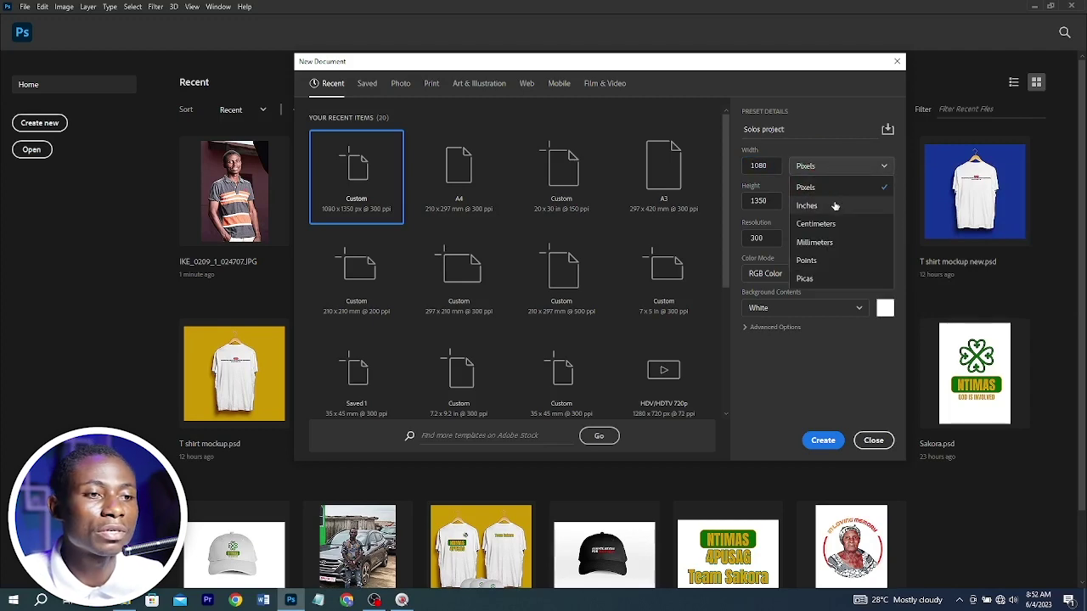
click(833, 144)
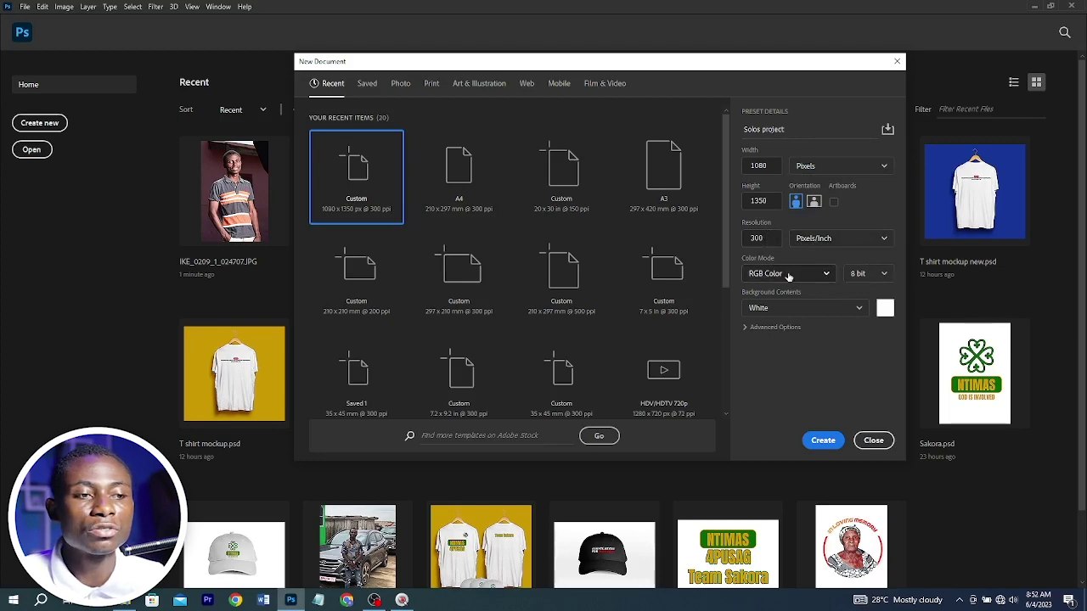
click(823, 441)
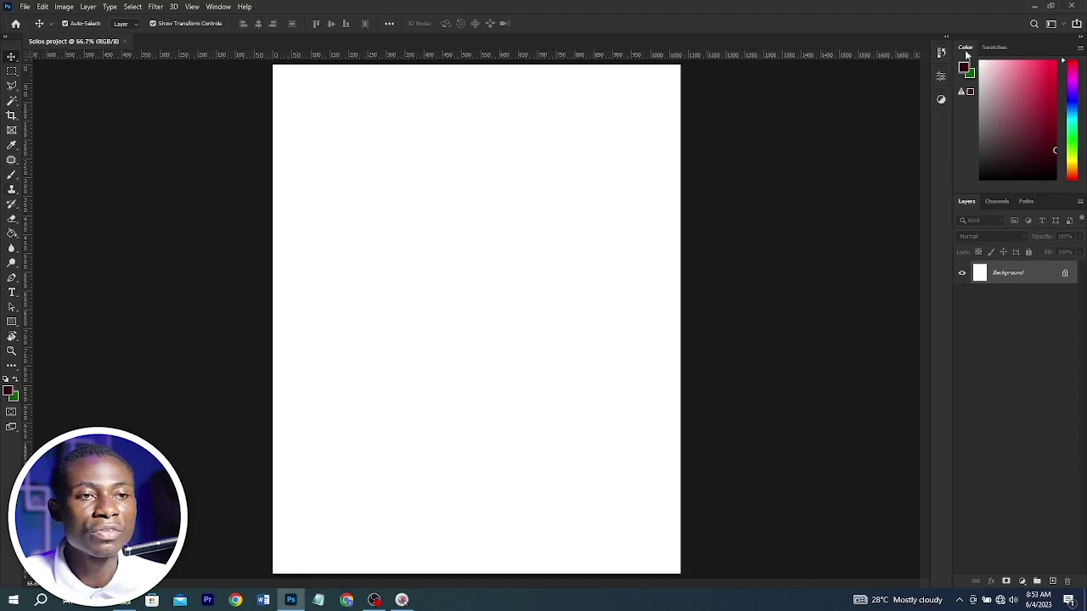
View the colour swatches, then the channels and paths of the blank document
click(994, 47)
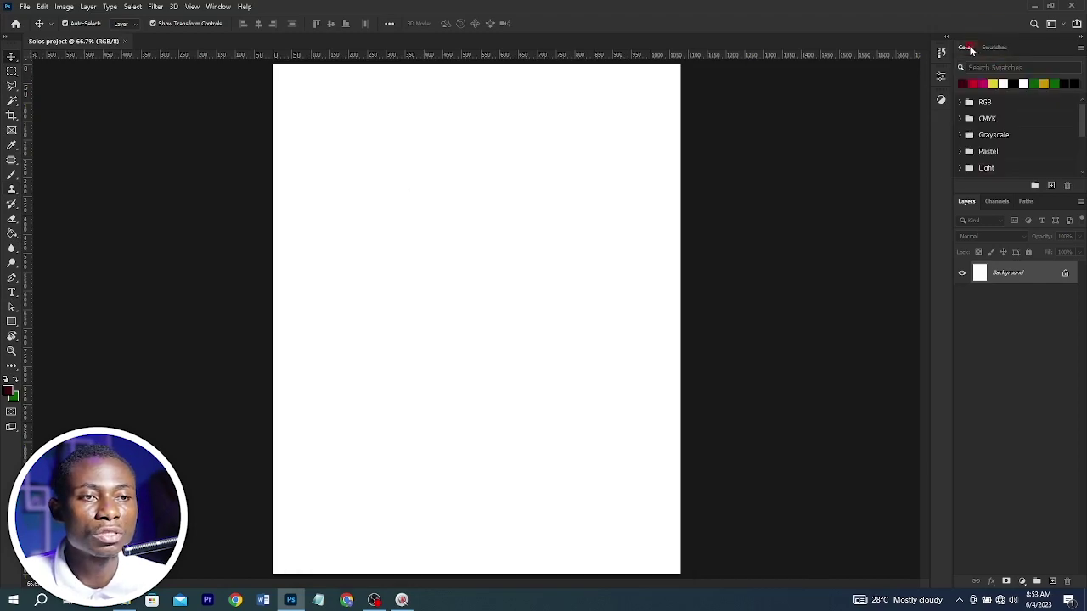
click(967, 48)
click(995, 46)
click(998, 202)
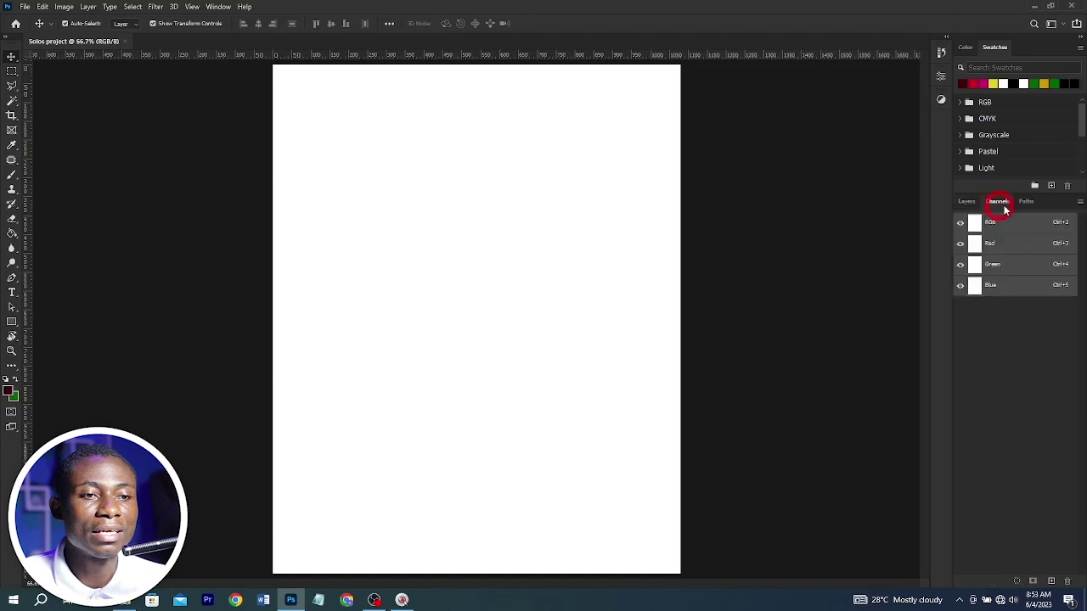
click(1025, 202)
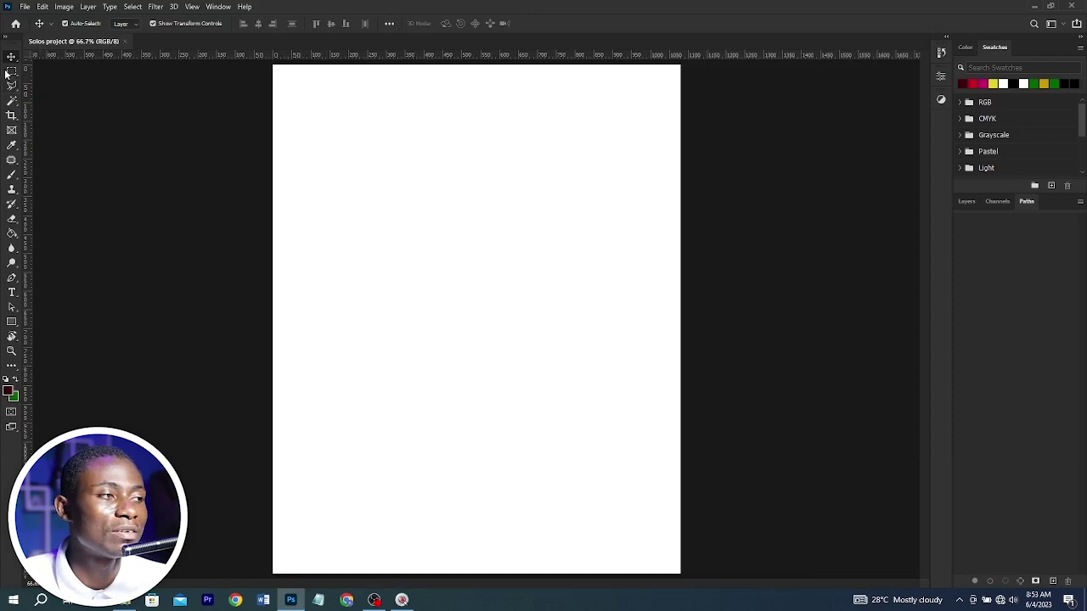
Open IKE_0205_1_024621 copy from the Photoshop for Beginners folder as a separate document and close it again
click(26, 7)
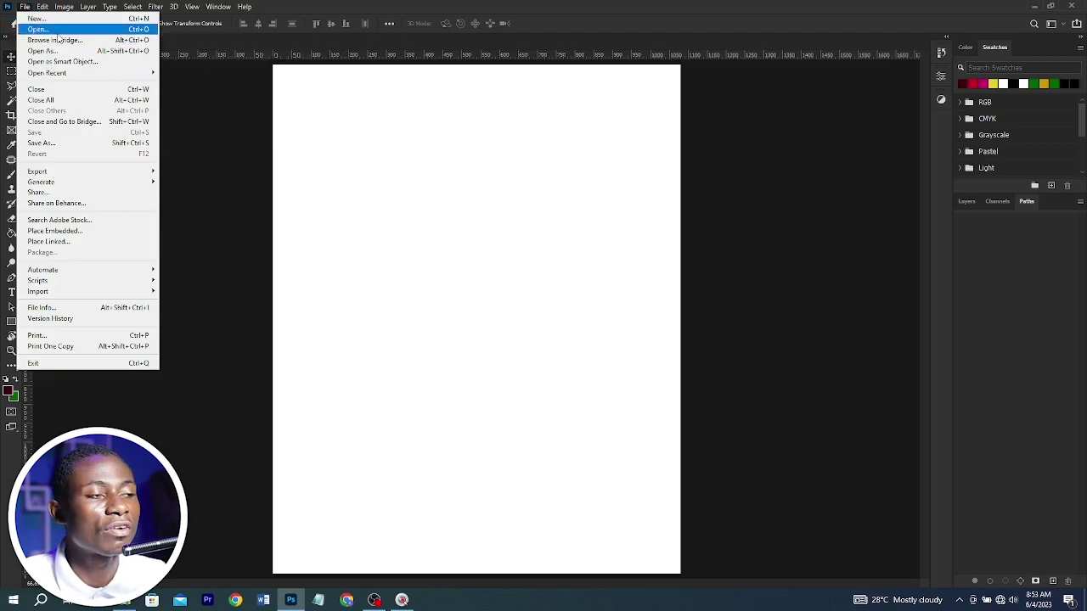
click(56, 34)
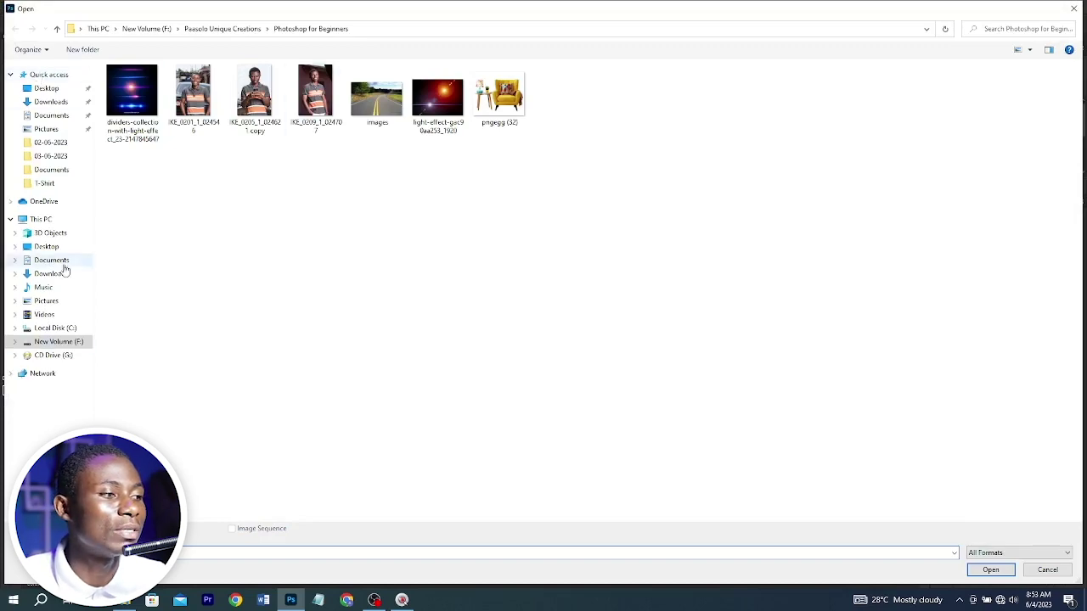
click(46, 128)
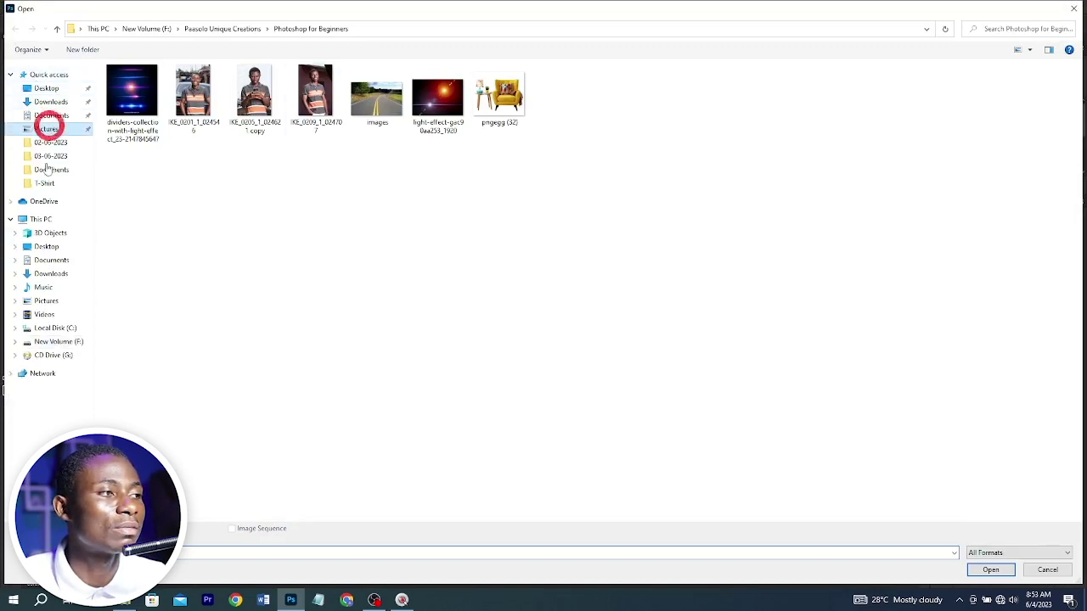
click(44, 201)
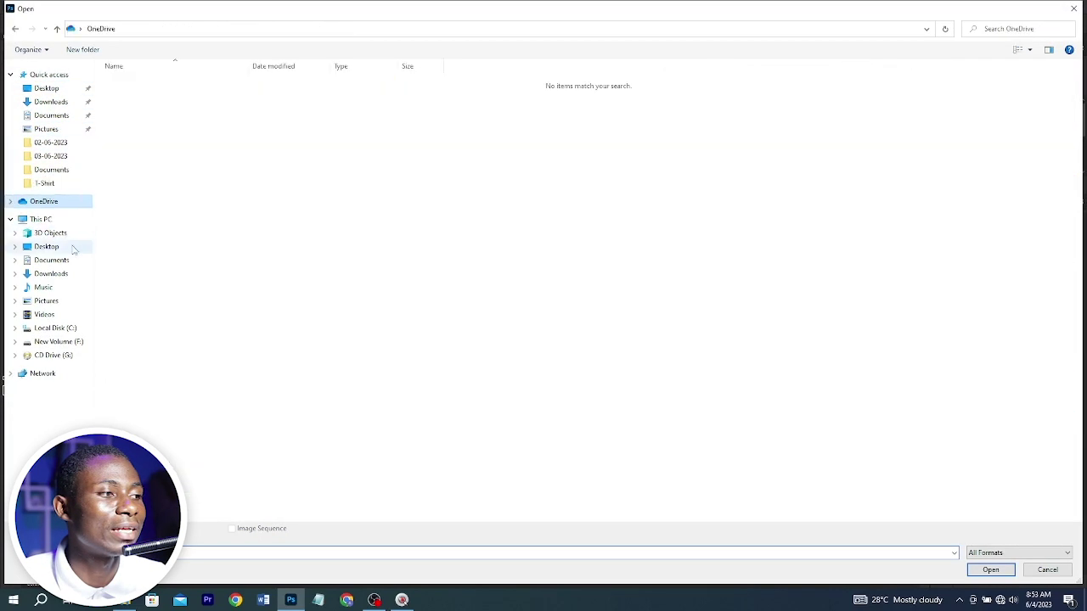
click(64, 341)
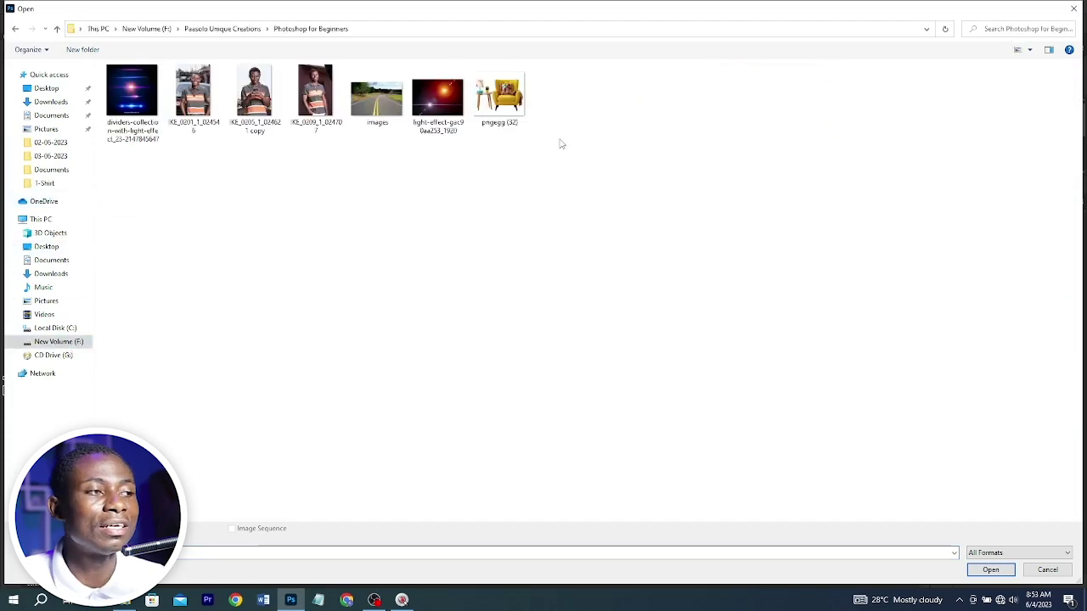
double_click(259, 101)
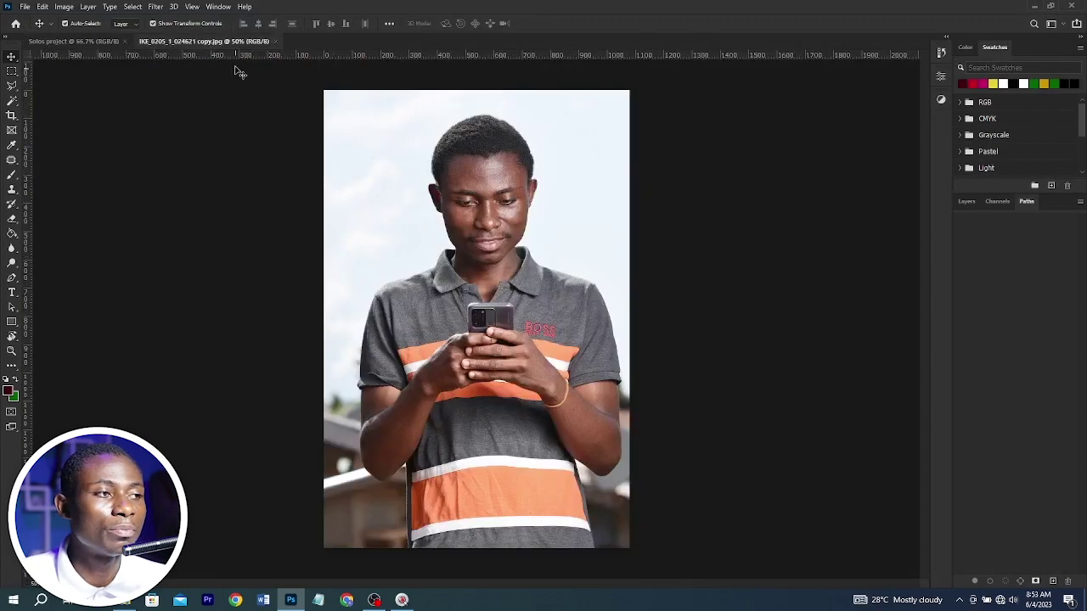
key(ctrl+w)
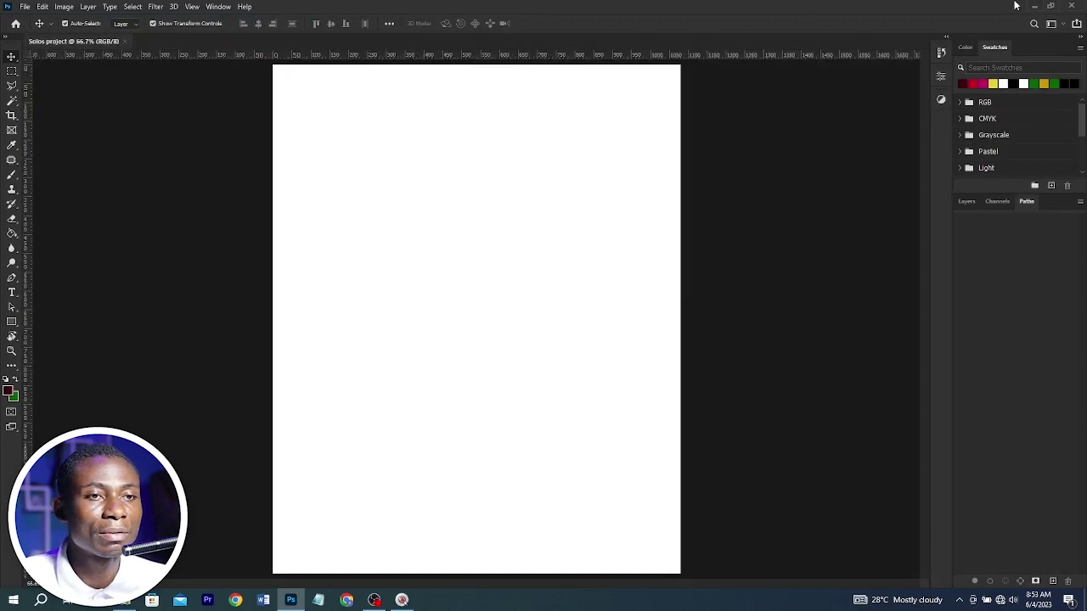
Try to place the photo IKE_0209_1_024707 from File Explorer into the Solos project document
click(1034, 6)
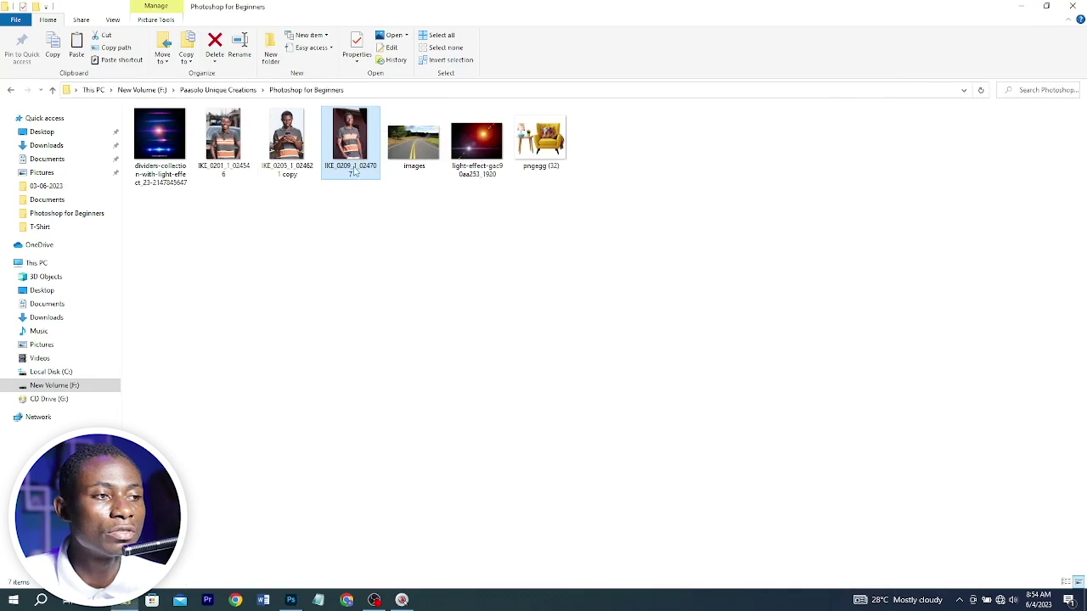
drag(355, 169, 393, 281)
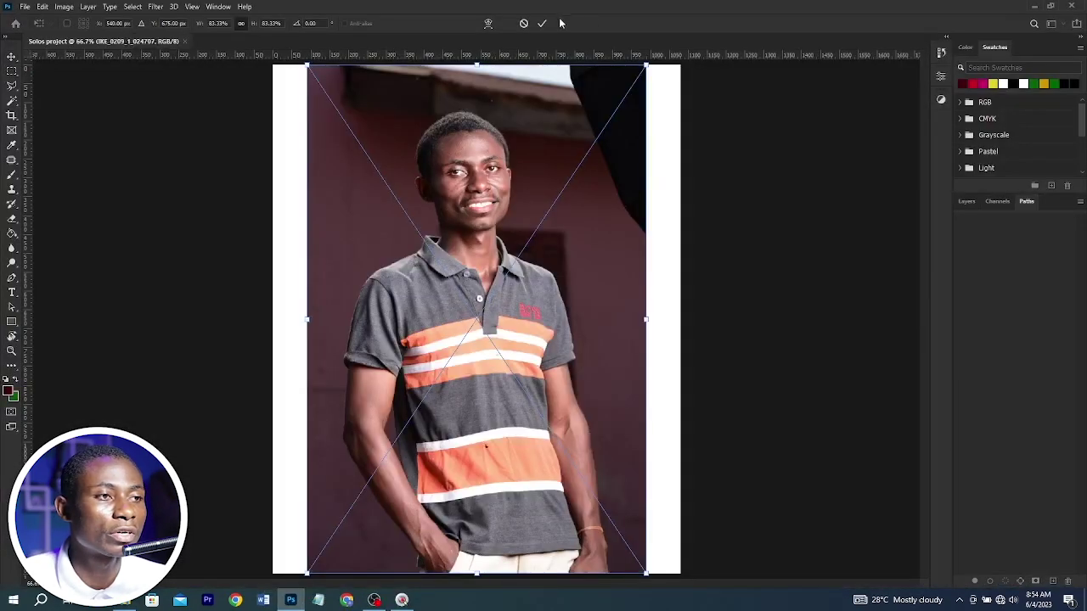
click(524, 22)
Place the photo IKE_0205_1_024621 copy as an embedded image in the Solos project document
click(25, 7)
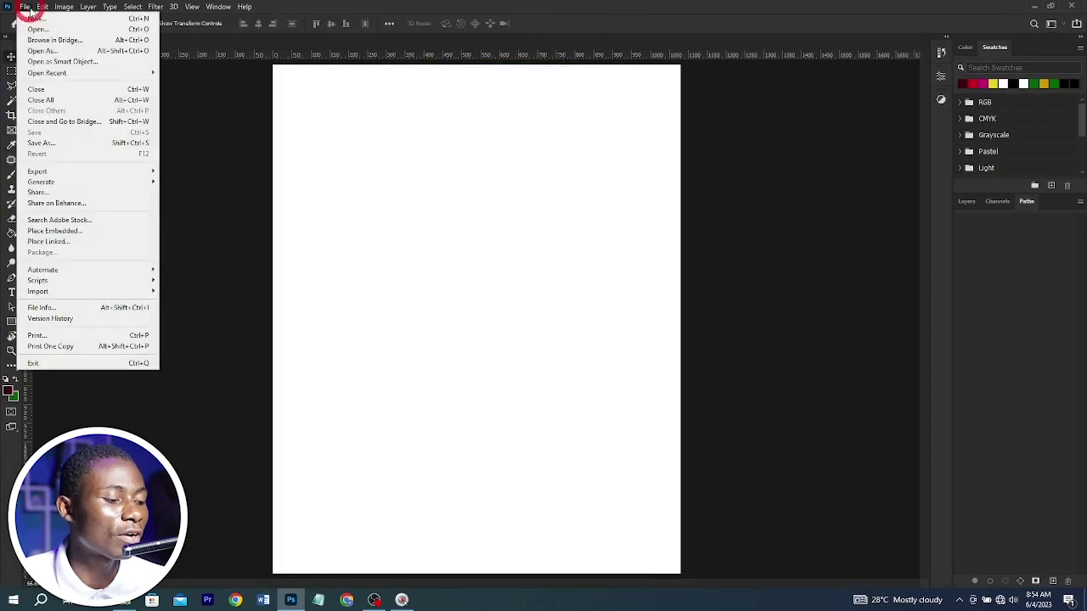
click(66, 233)
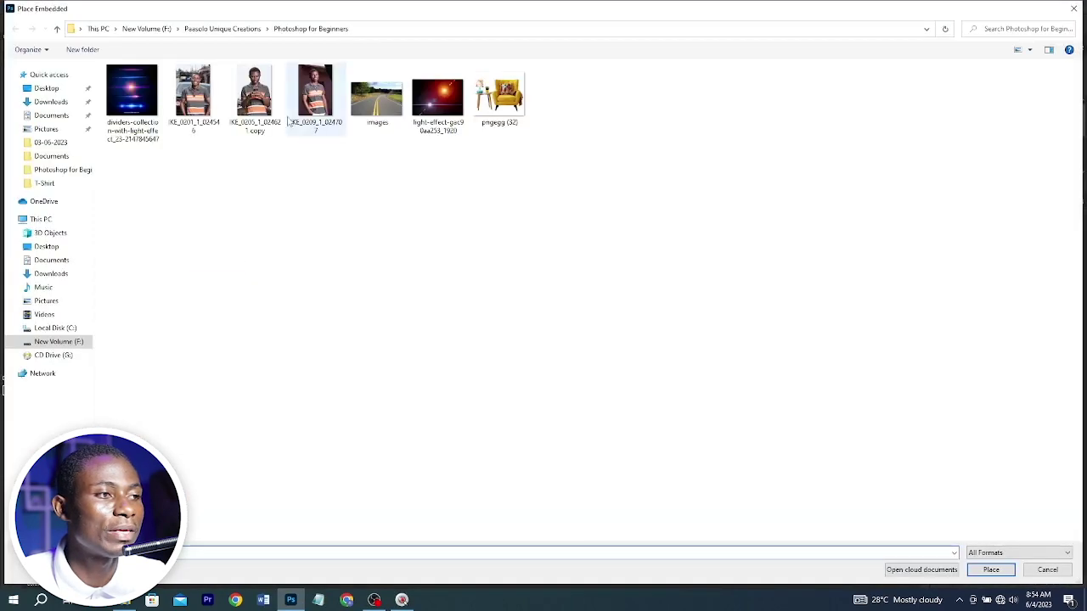
double_click(257, 95)
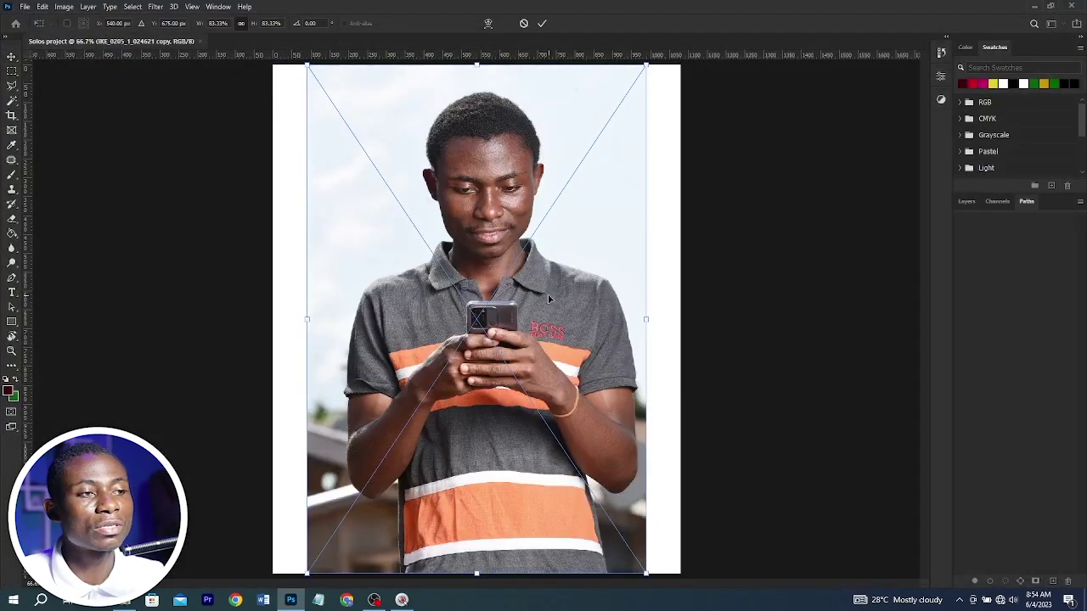
click(542, 23)
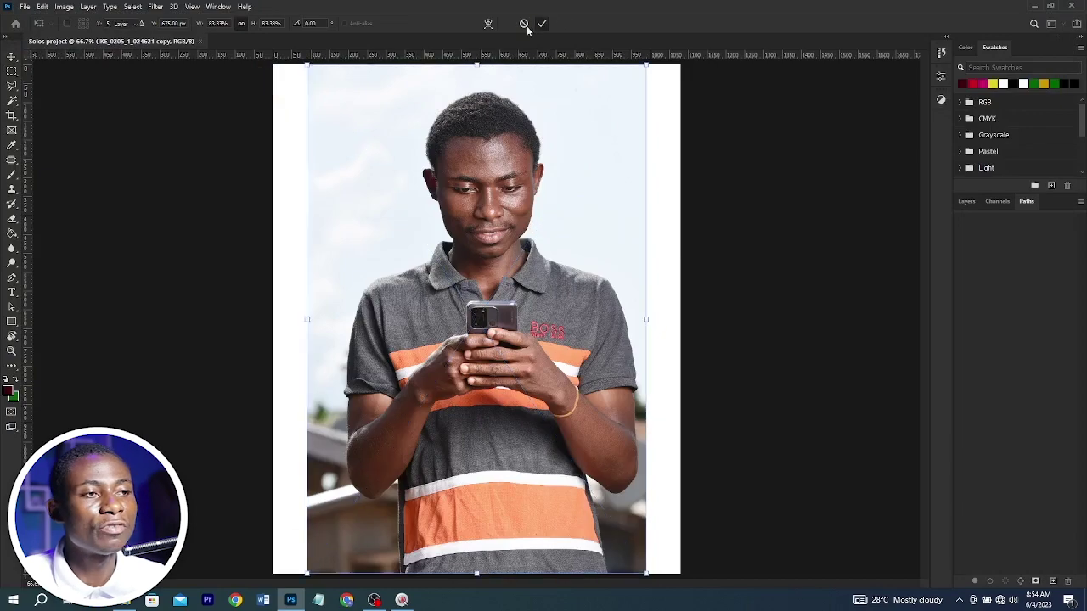
Open the photo IKE_0209_1_024707 as a separate document and return to the Solos project document
click(25, 7)
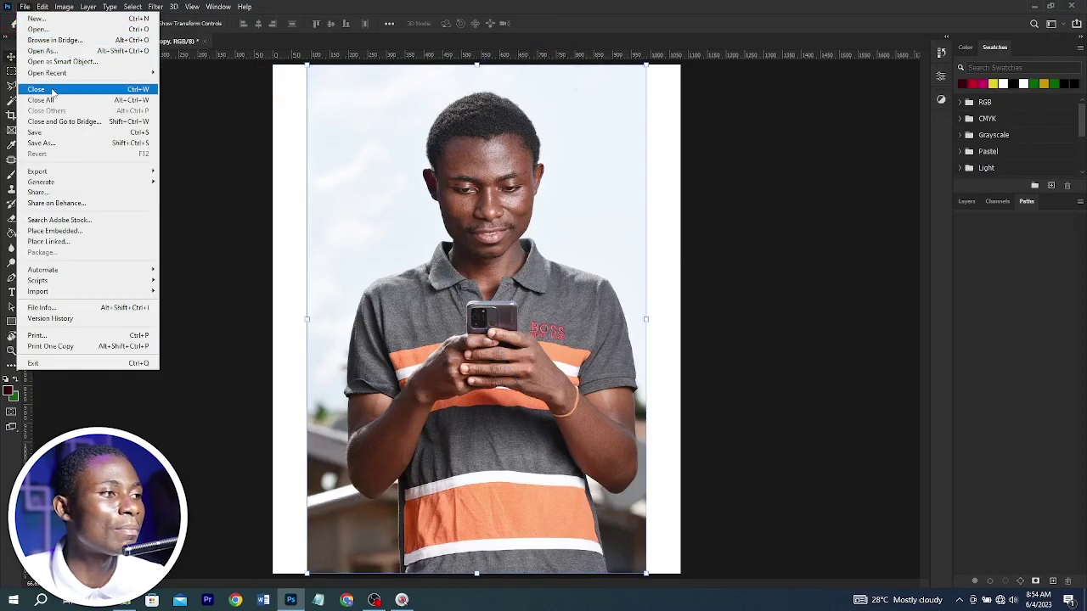
click(38, 29)
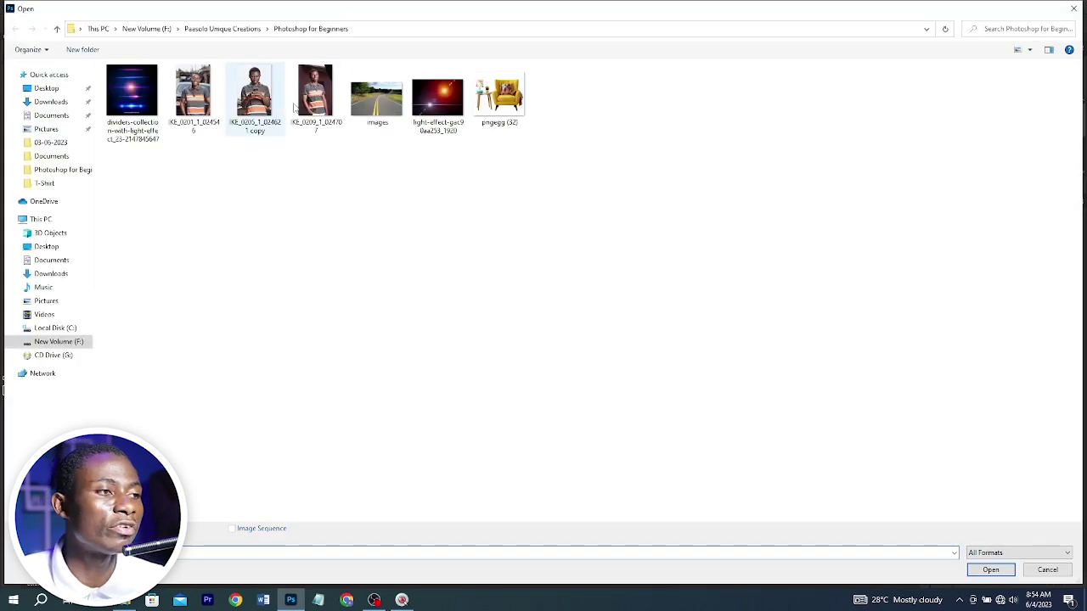
double_click(308, 97)
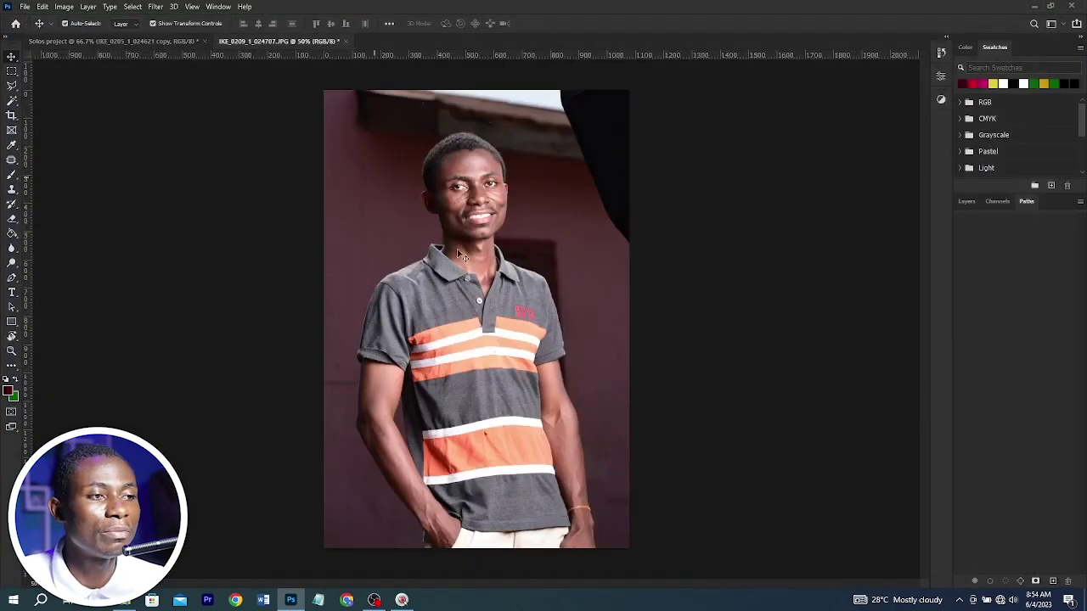
click(132, 36)
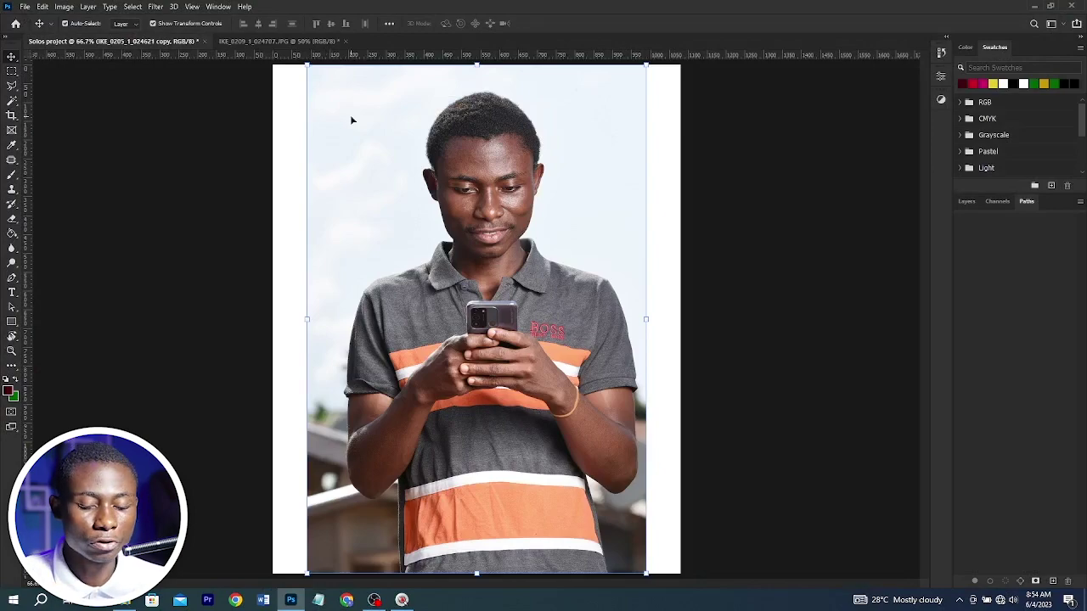
Turn off the display of transform controls and show the layers of the Solos project document
scroll(350, 119, down, 2)
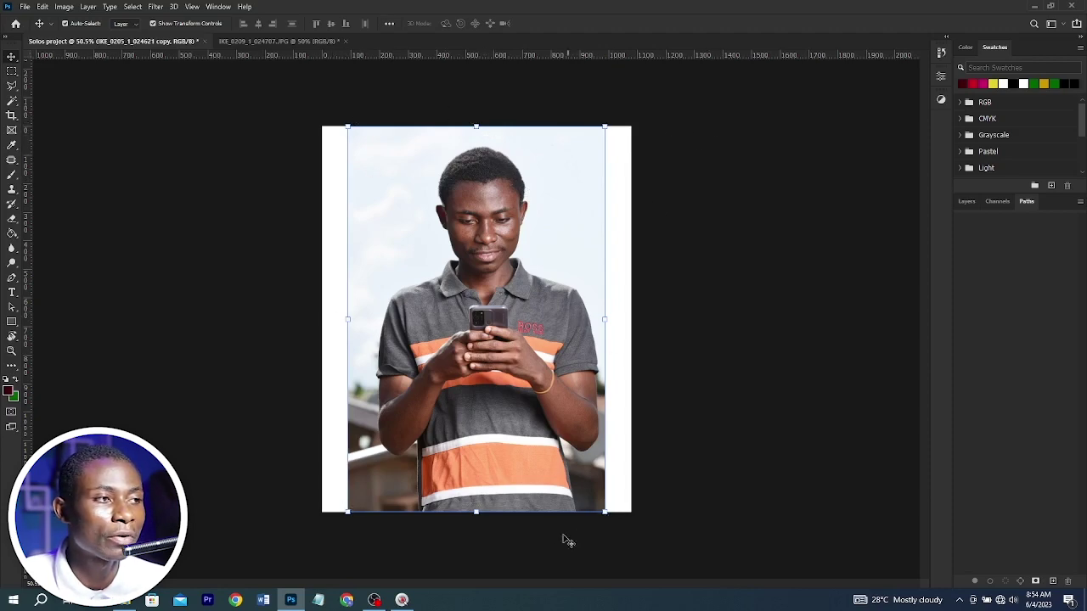
click(166, 25)
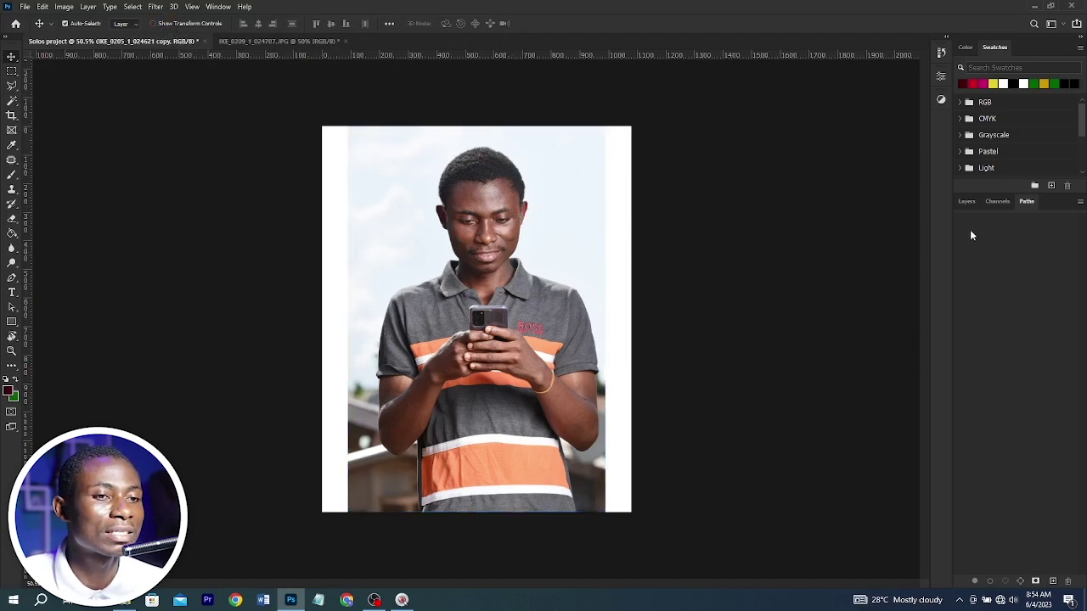
click(966, 201)
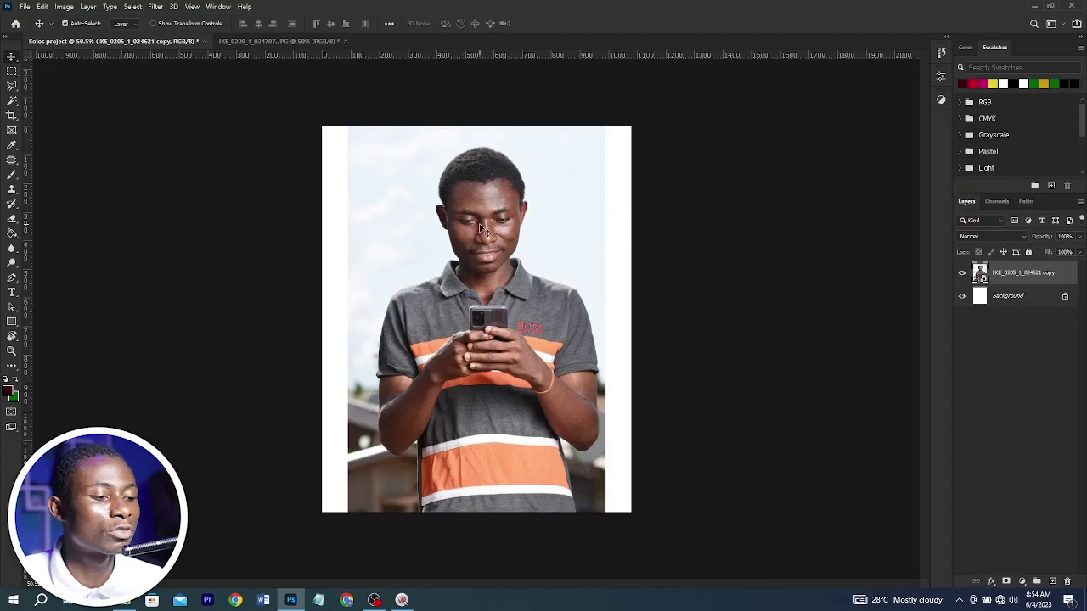
Scale the placed photo up proportionally to about 100.9% so that it covers the whole white canvas
key(ctrl+t)
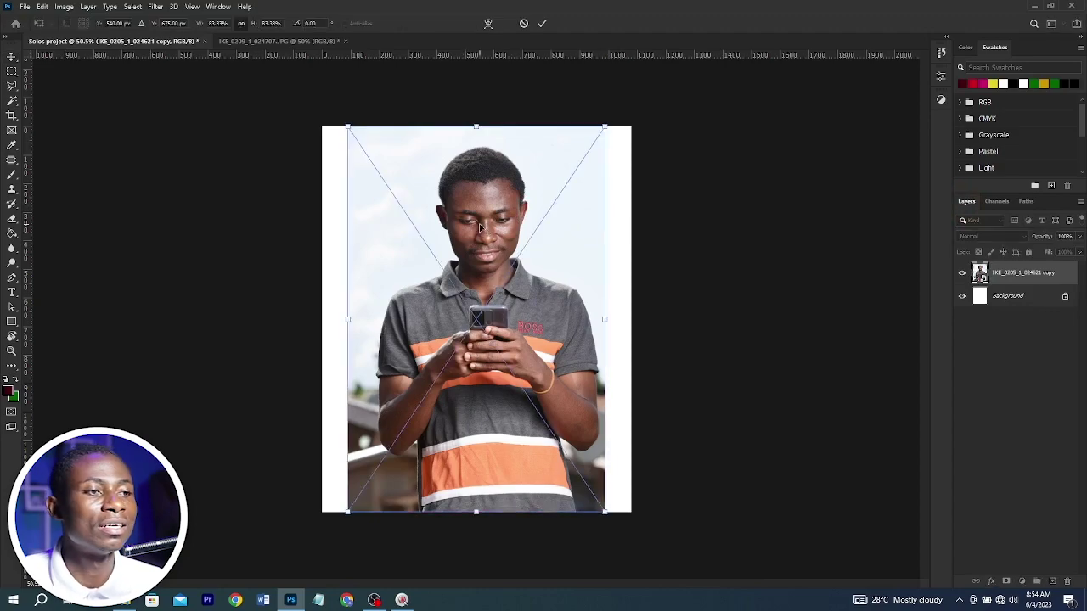
click(521, 23)
click(43, 7)
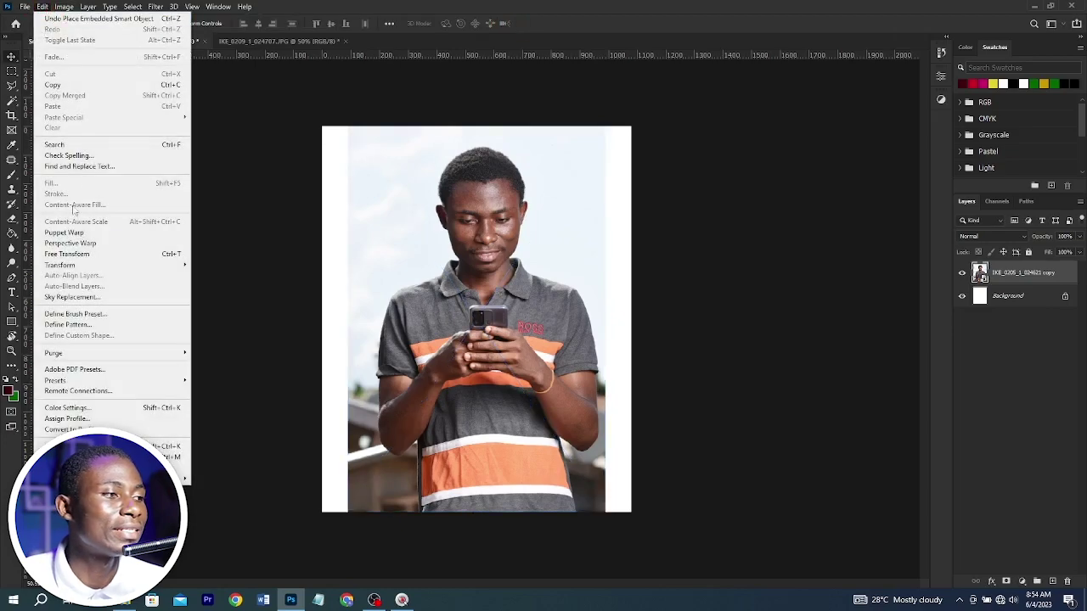
mouse_move(82, 265)
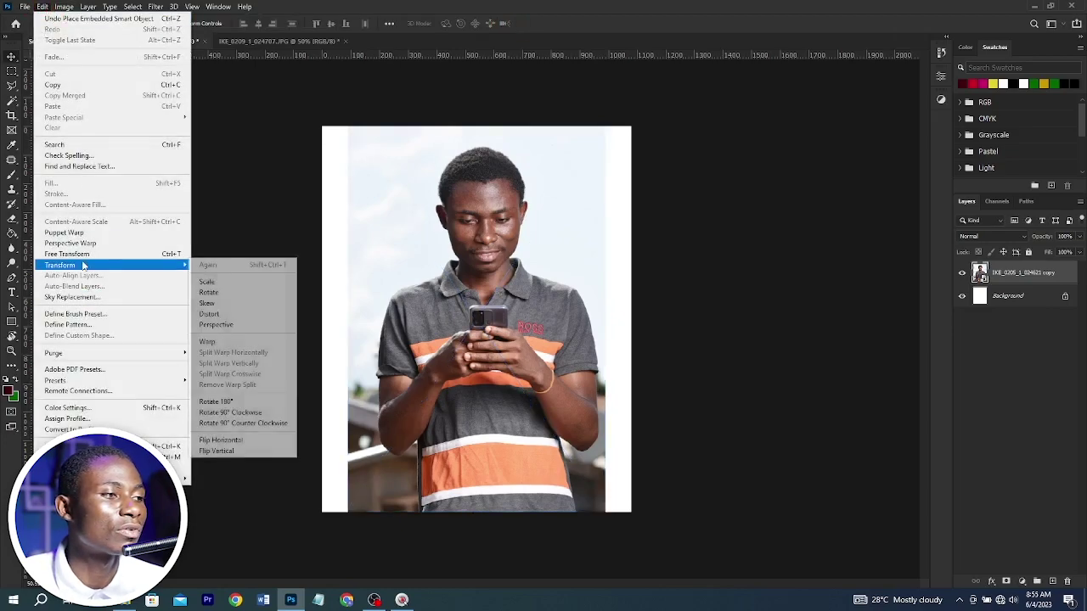
click(223, 282)
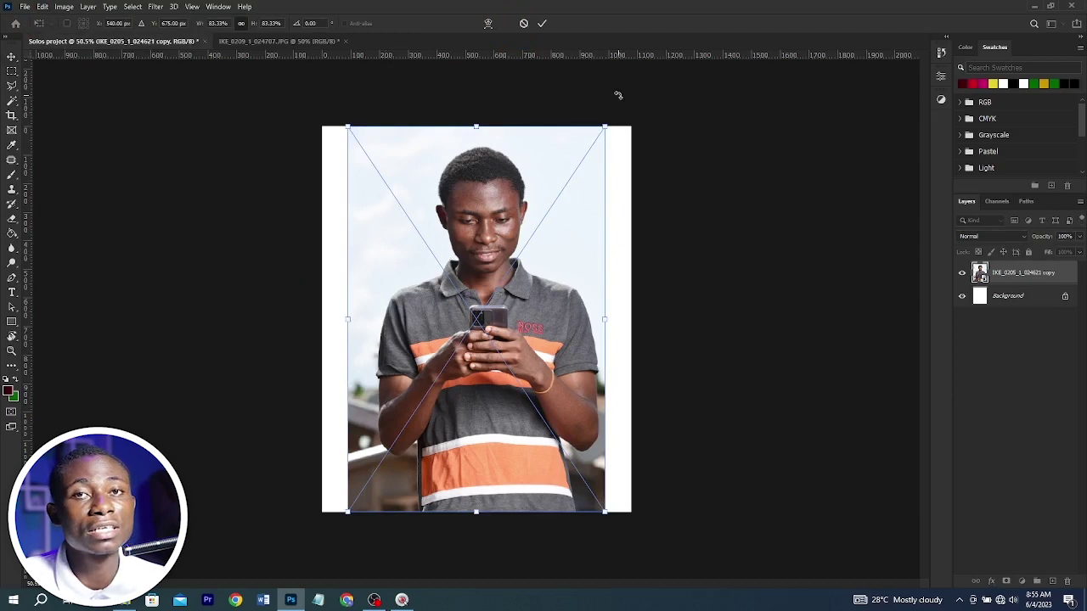
scroll(483, 455, down, 3)
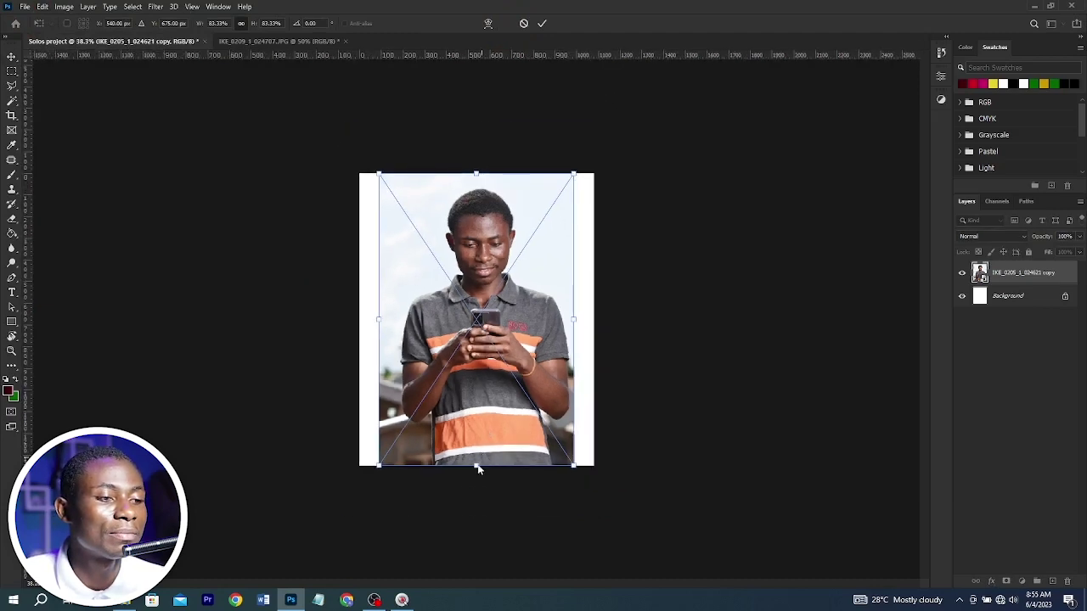
drag(476, 465, 475, 522)
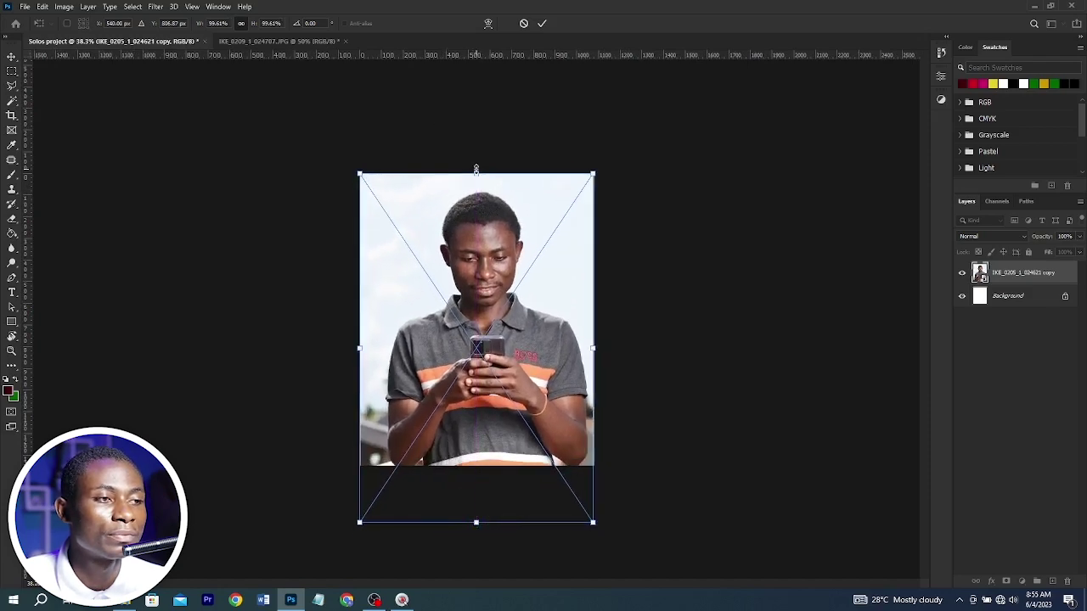
drag(476, 174, 476, 169)
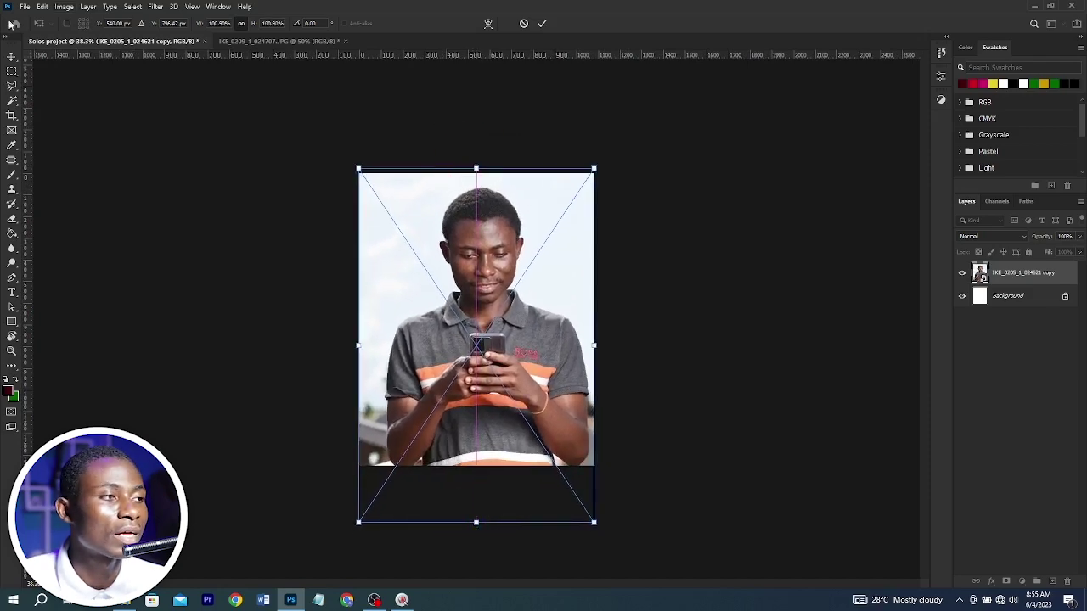
click(541, 23)
drag(448, 301, 458, 336)
drag(511, 299, 486, 301)
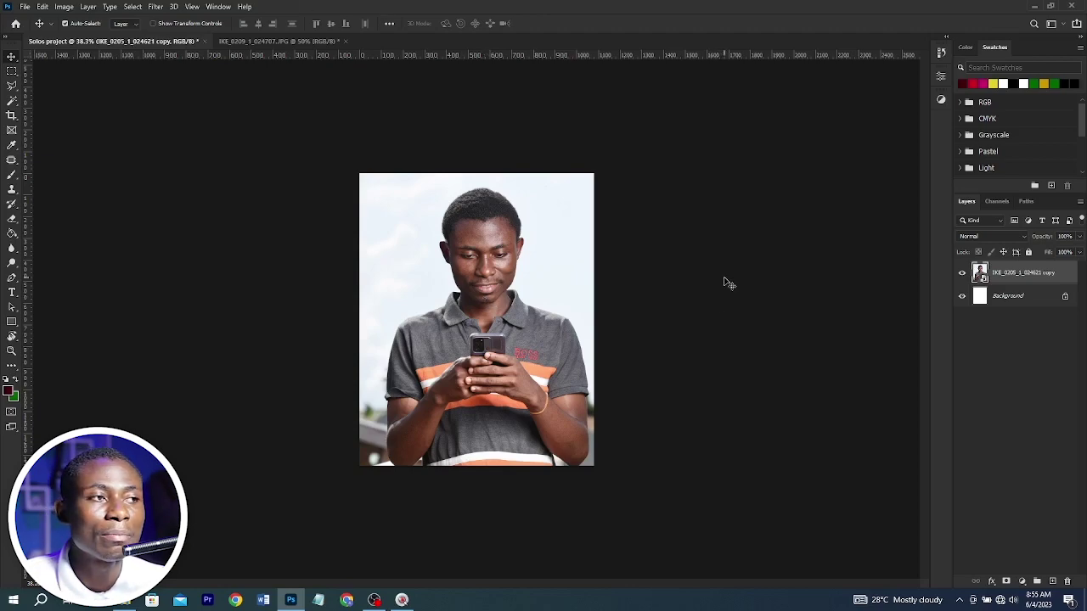
Switch to the Essentials (Default) workspace and reset it to its standard layout
click(209, 11)
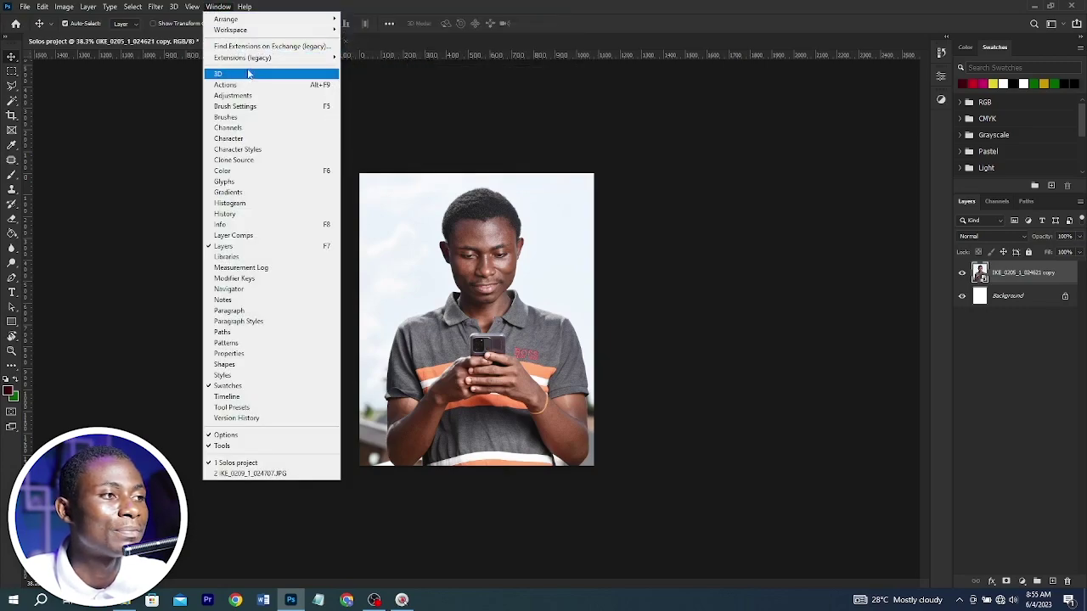
mouse_move(265, 29)
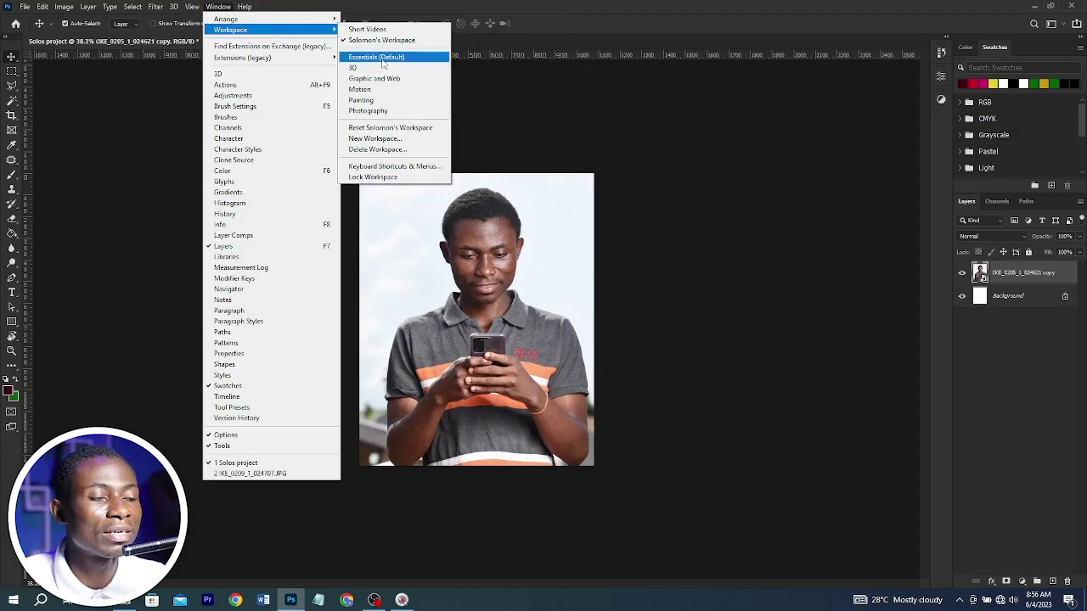
click(380, 57)
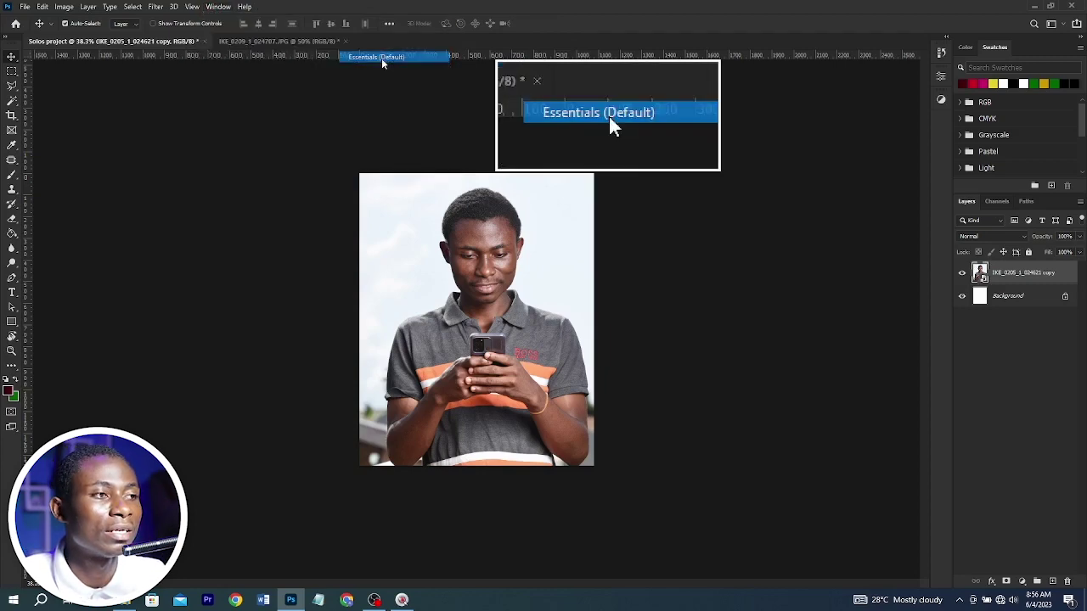
click(212, 7)
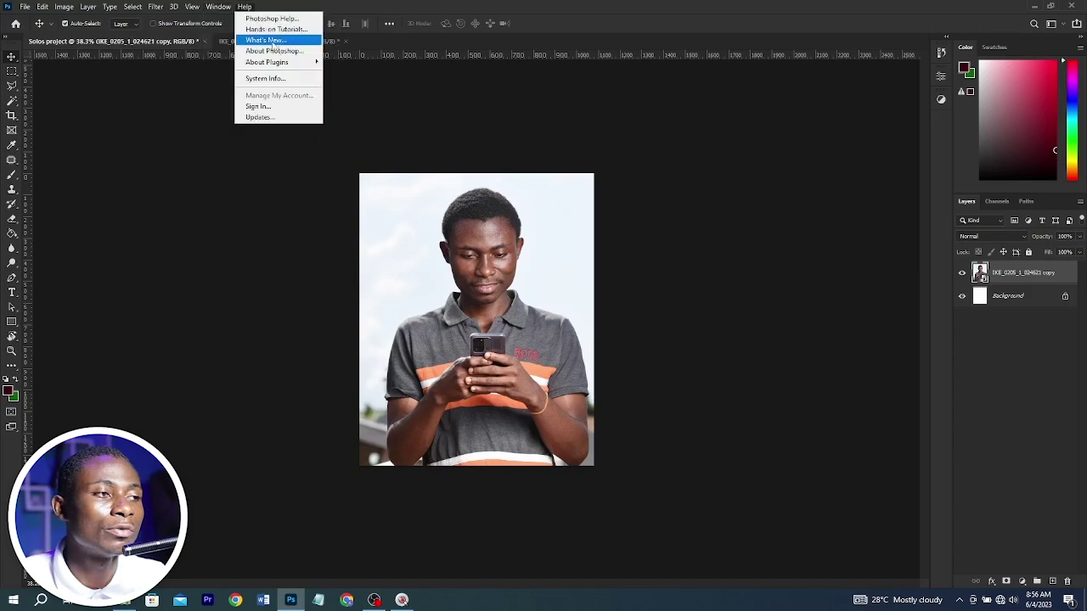
mouse_move(227, 30)
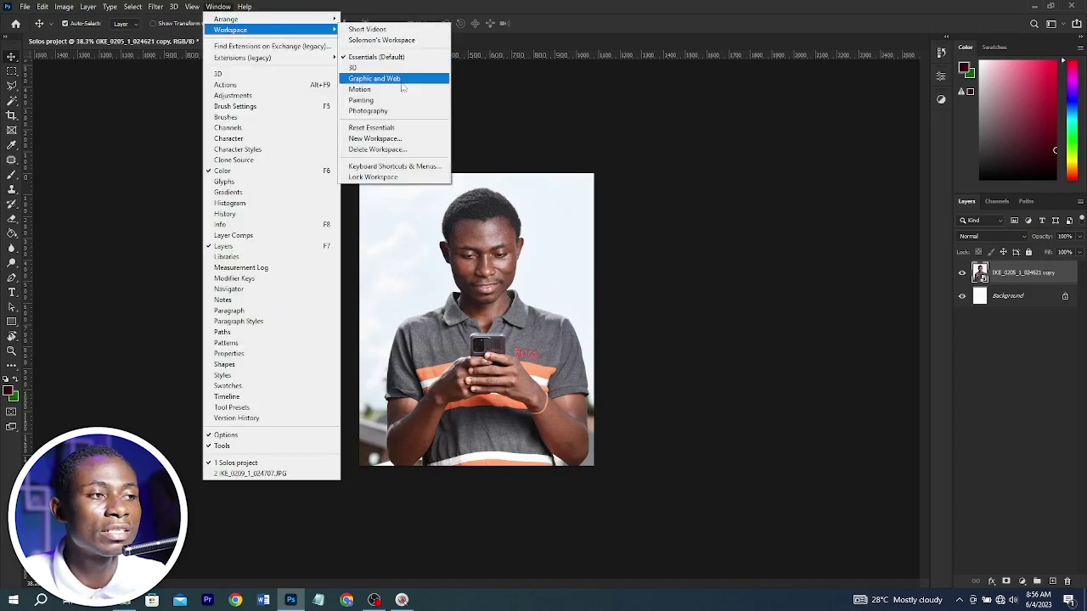
click(383, 130)
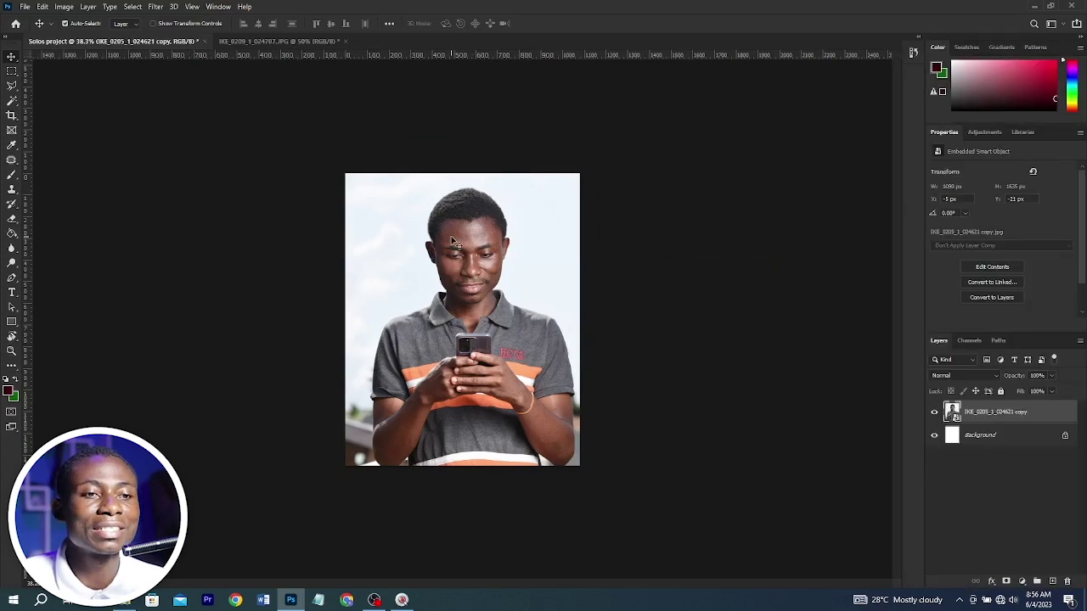
Pull Adjustments, Libraries, Channels, Paths and the Tools bar out of their docks, and restore the layout by resetting the Essentials workspace
click(721, 155)
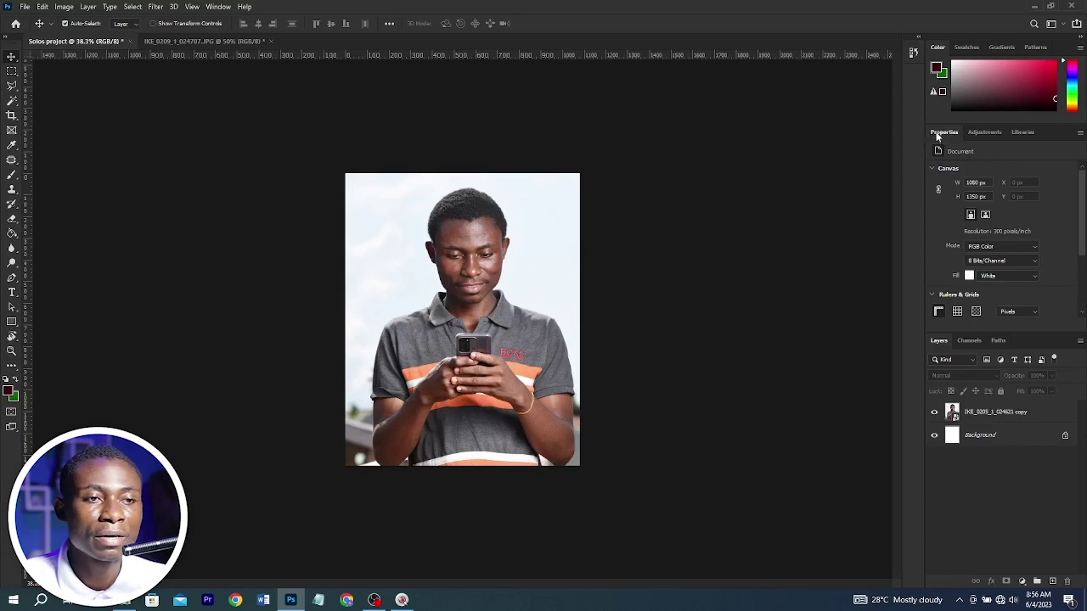
click(984, 132)
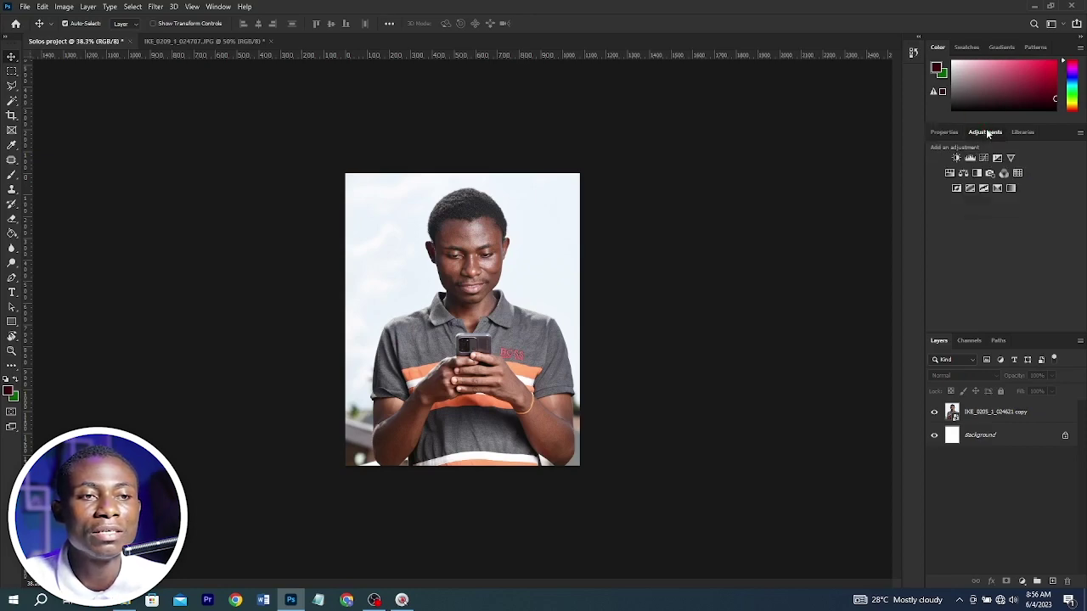
drag(986, 131, 914, 82)
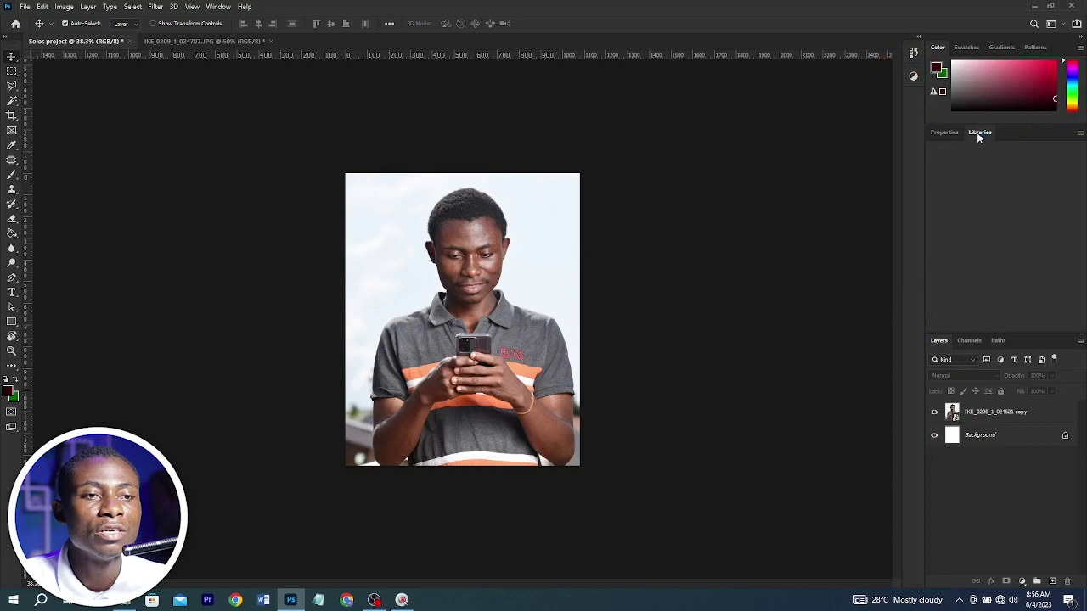
drag(981, 132, 701, 107)
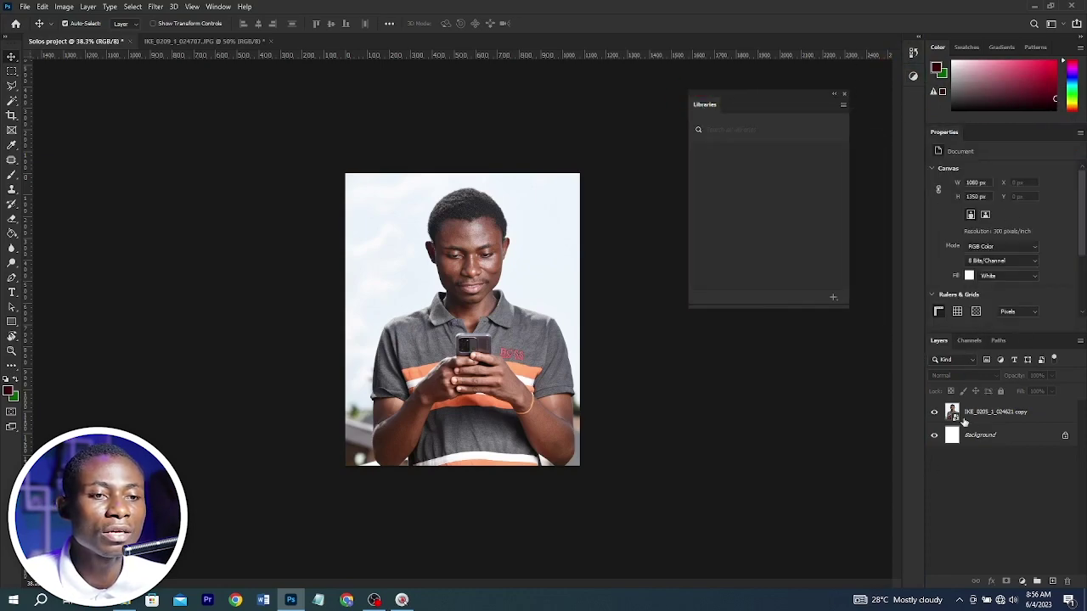
drag(967, 340, 833, 370)
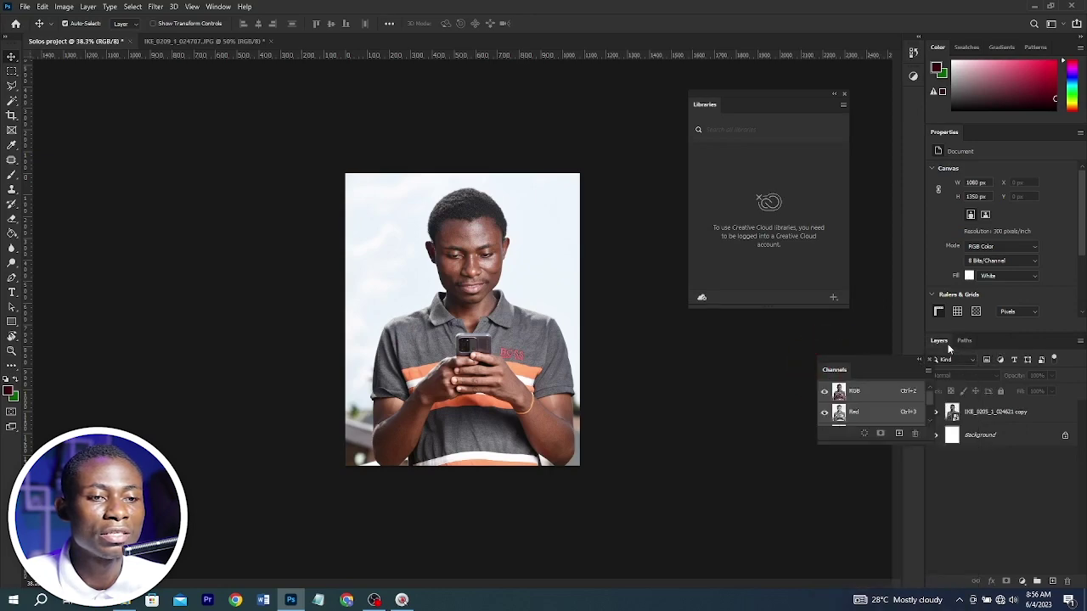
drag(964, 341, 335, 115)
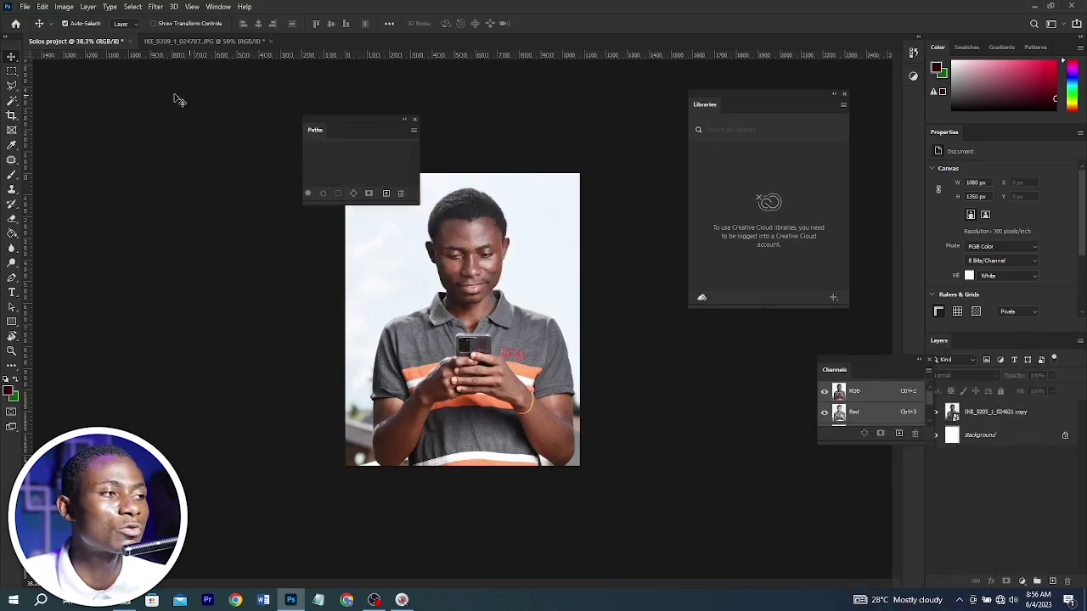
drag(21, 48, 318, 172)
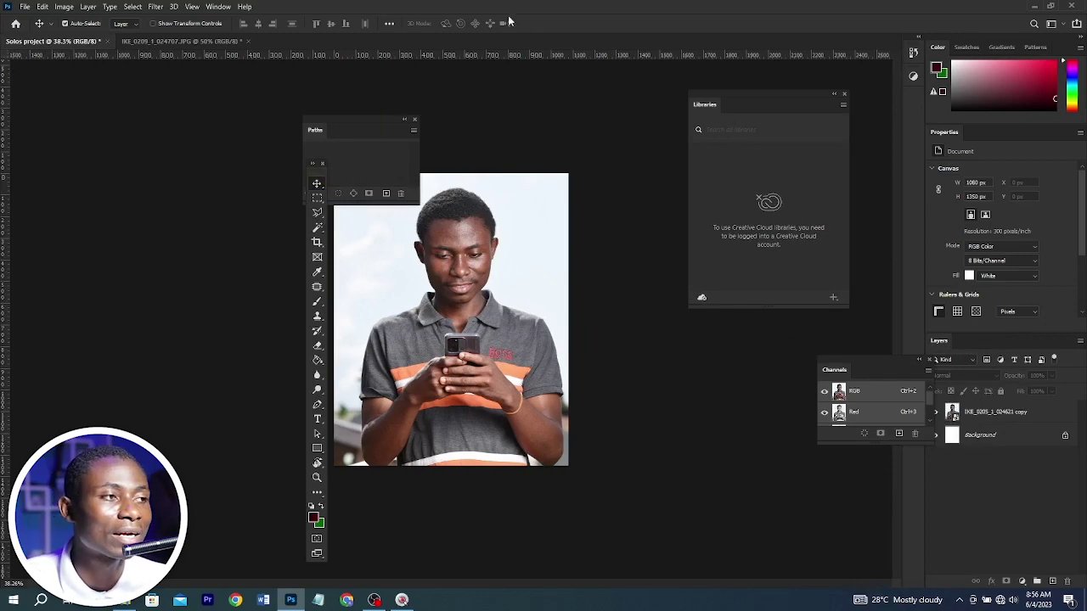
click(223, 6)
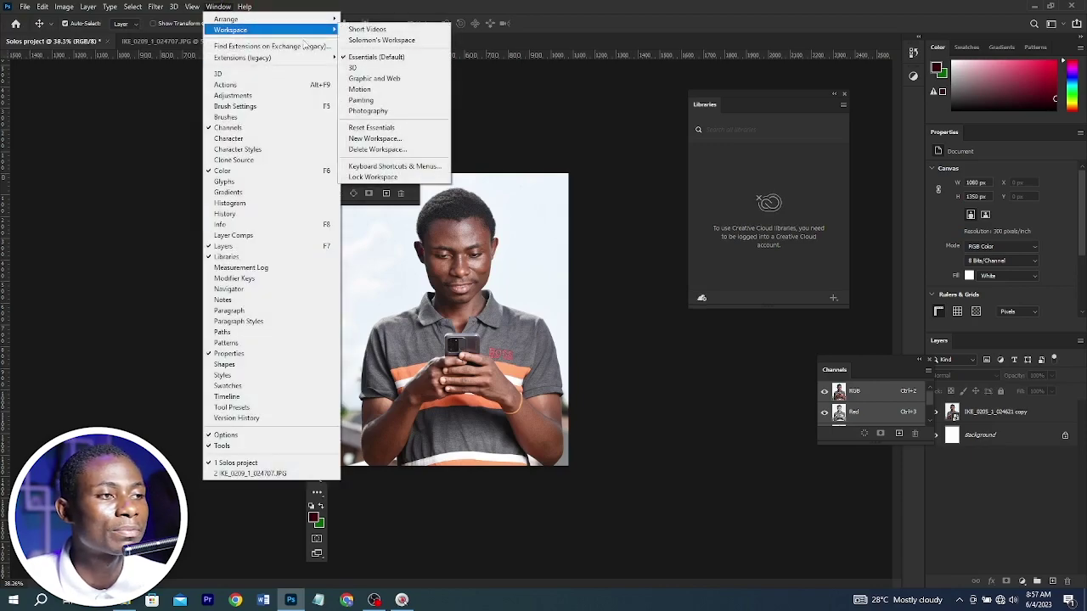
click(371, 92)
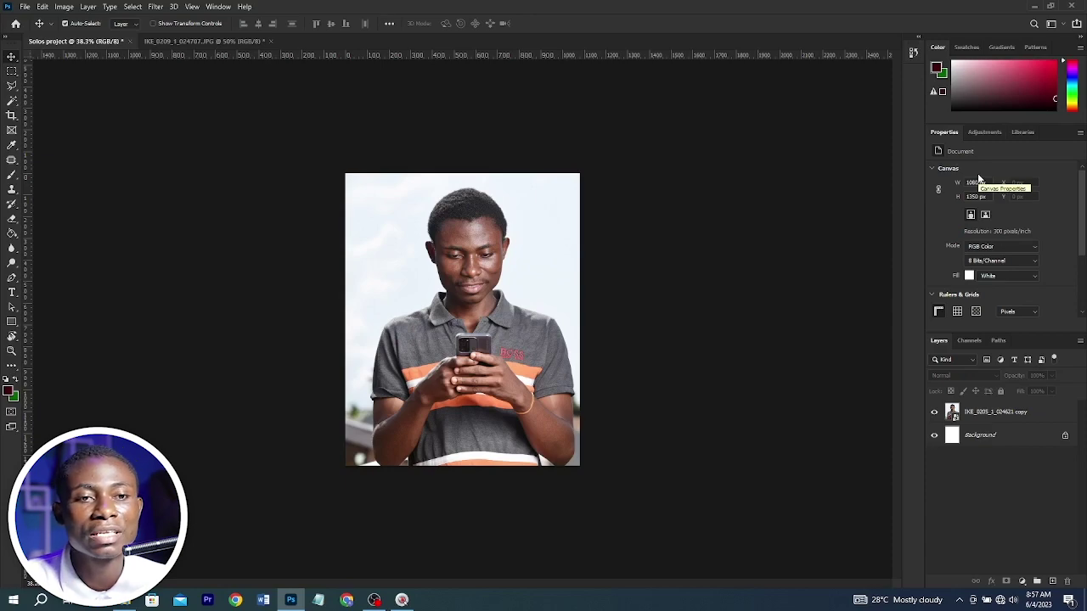
Collapse Properties and Adjustments into the icon strip beside the docked panels and close Libraries
drag(939, 133, 902, 78)
click(946, 134)
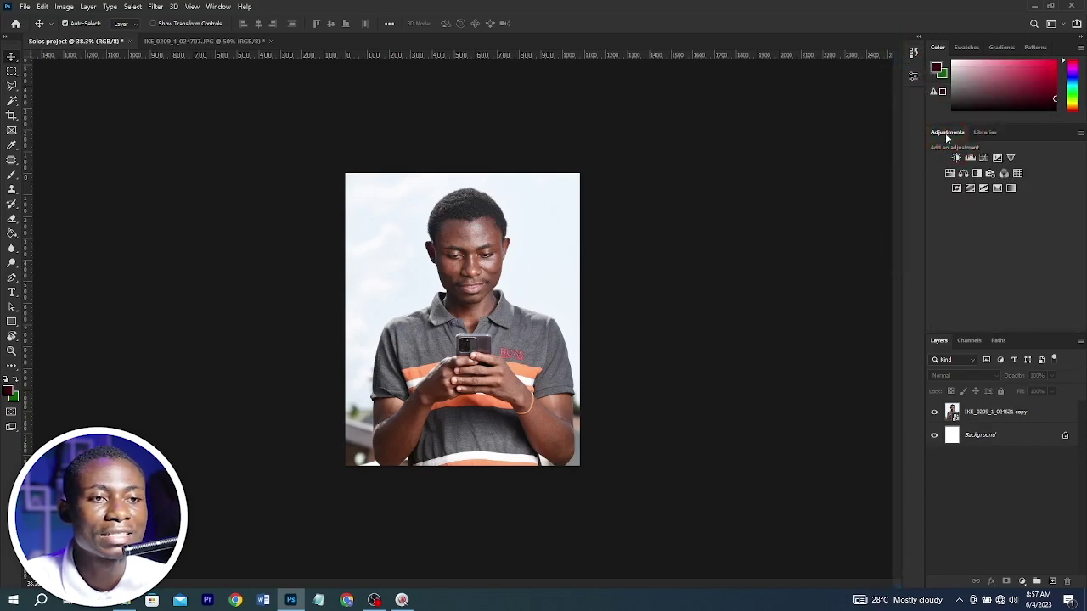
drag(947, 133, 913, 99)
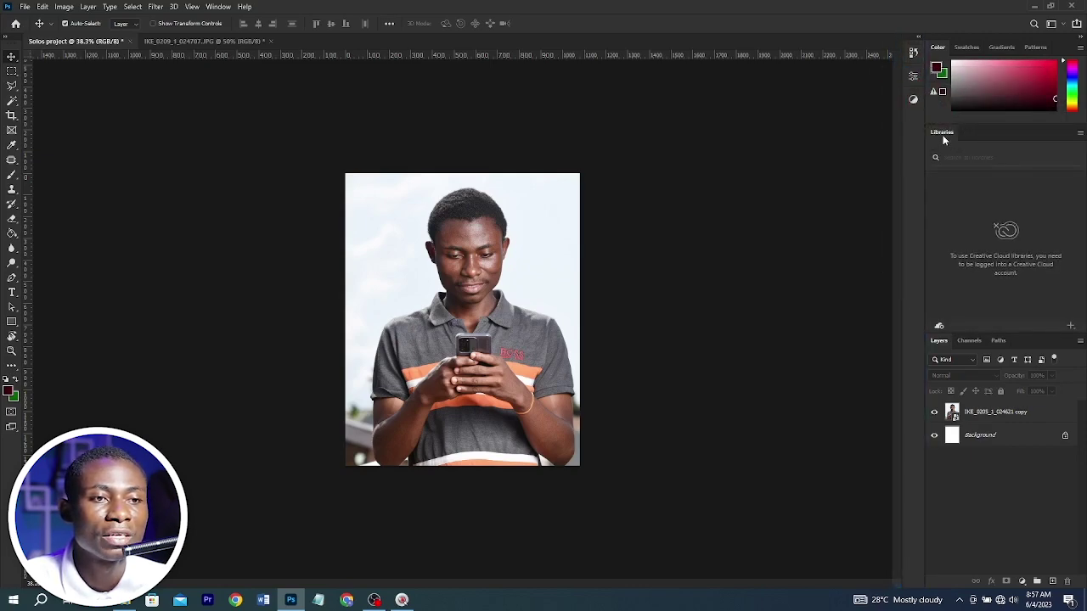
click(941, 133)
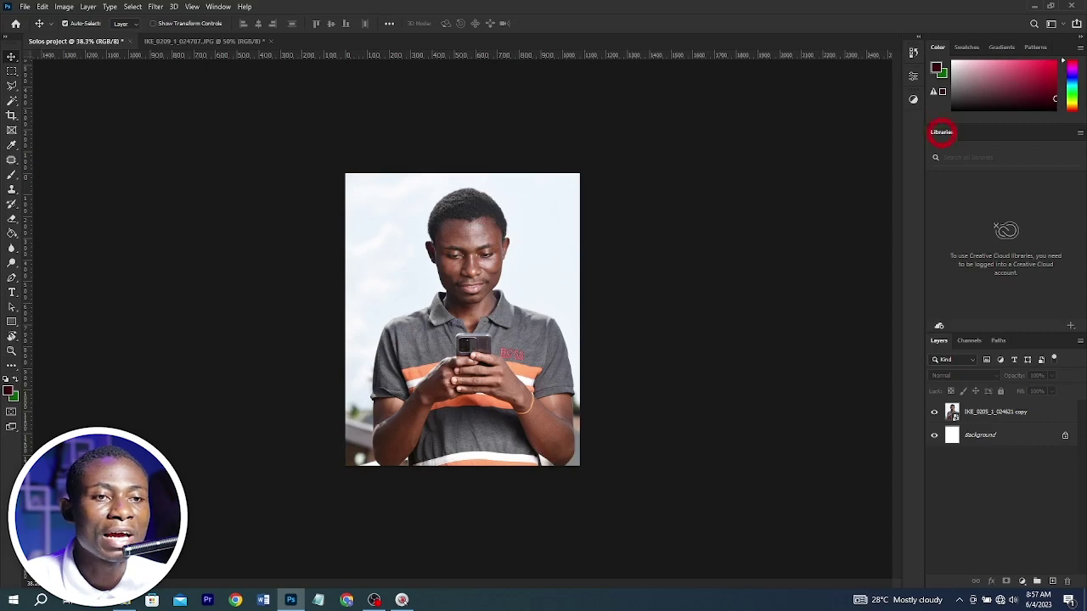
click(1080, 131)
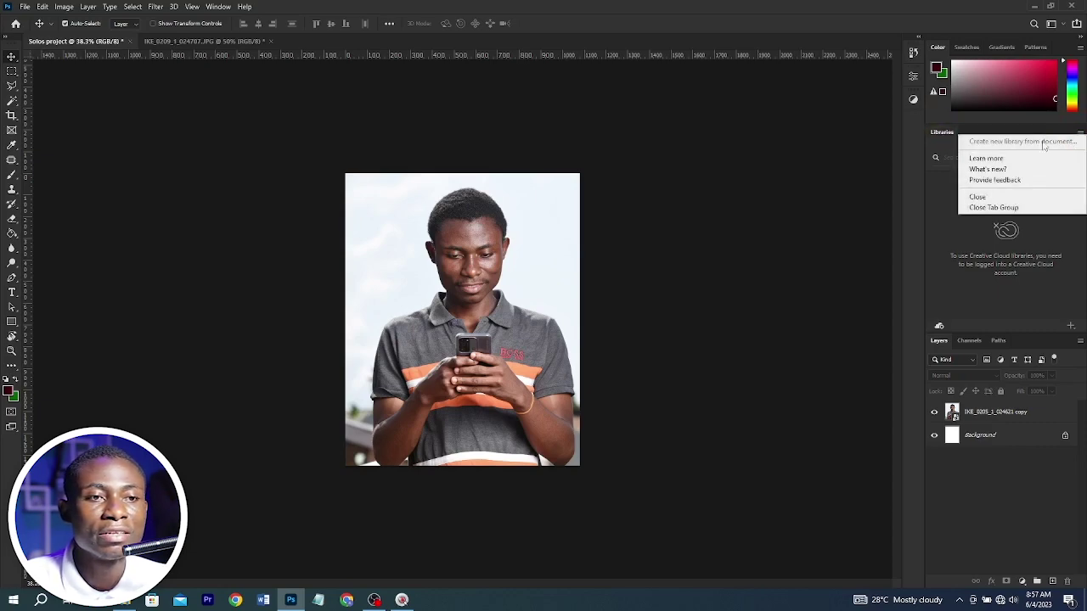
click(999, 198)
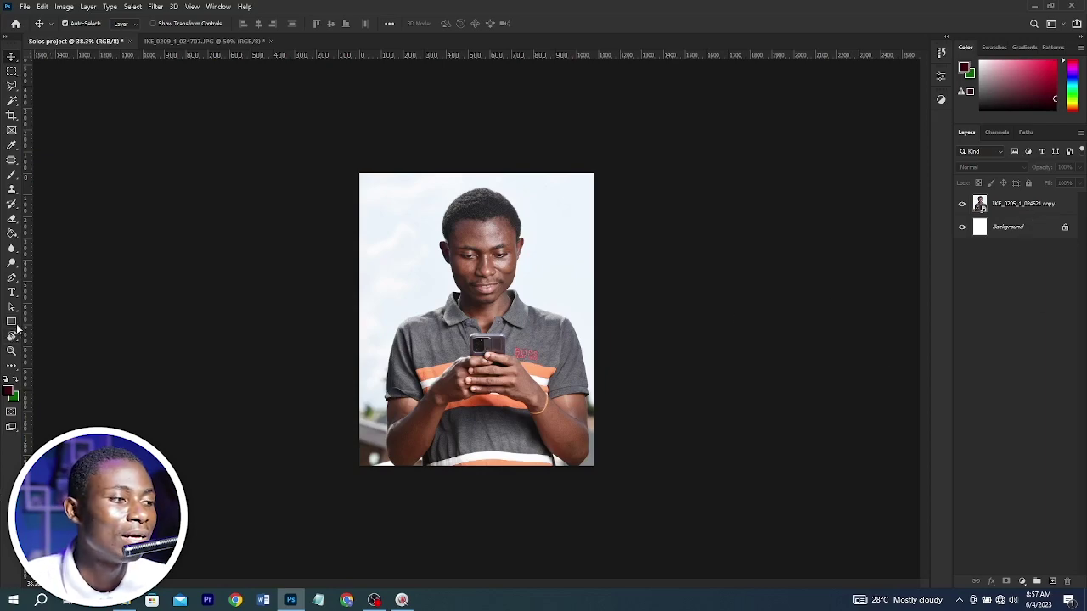
Paint a dark maroon and a pinkish-red brush stroke on a new layer, and a further pinkish-red stroke on a second new layer
click(1051, 581)
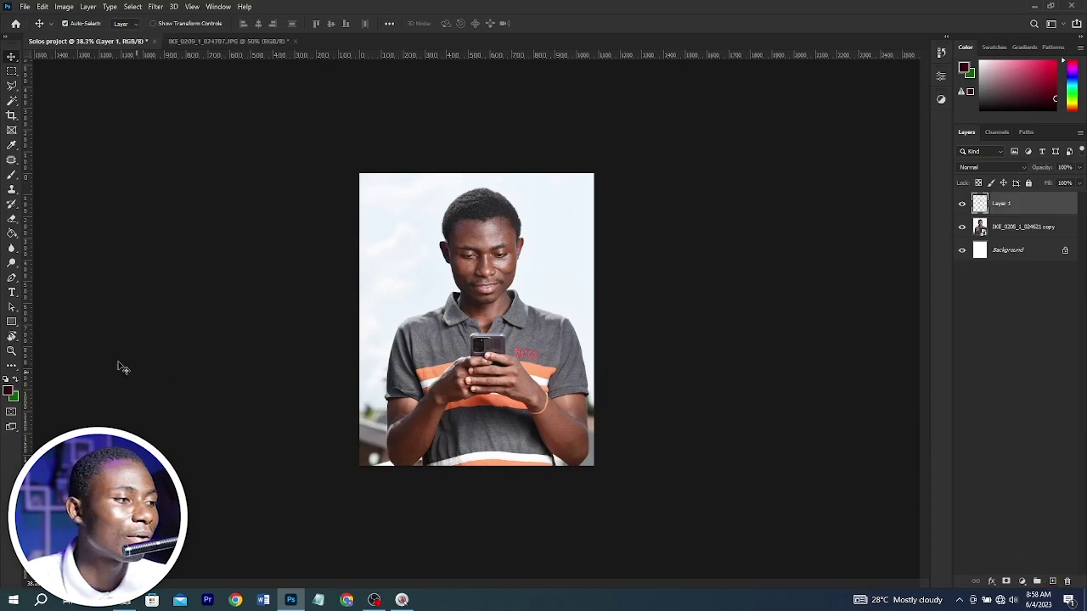
key(b)
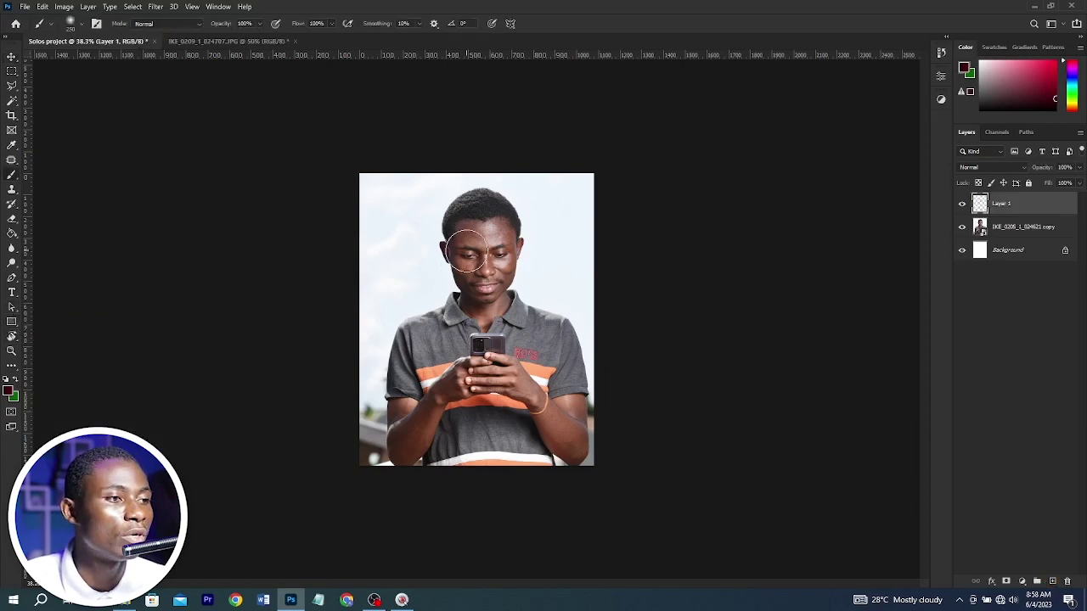
mouse_move(467, 252)
mouse_down()
mouse_move(500, 253)
mouse_move(480, 289)
mouse_up()
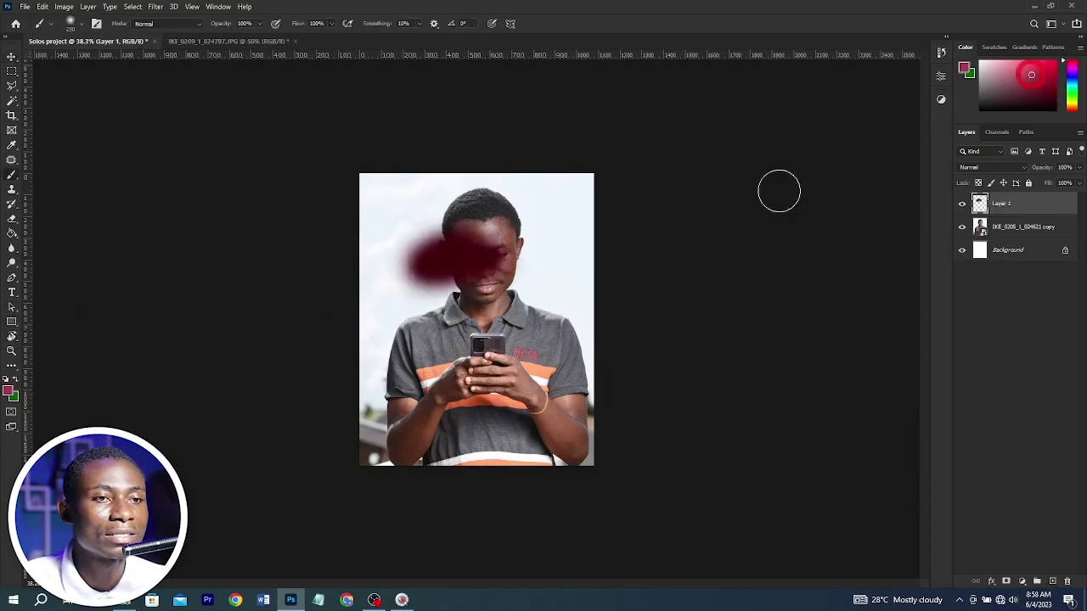
drag(564, 297, 480, 348)
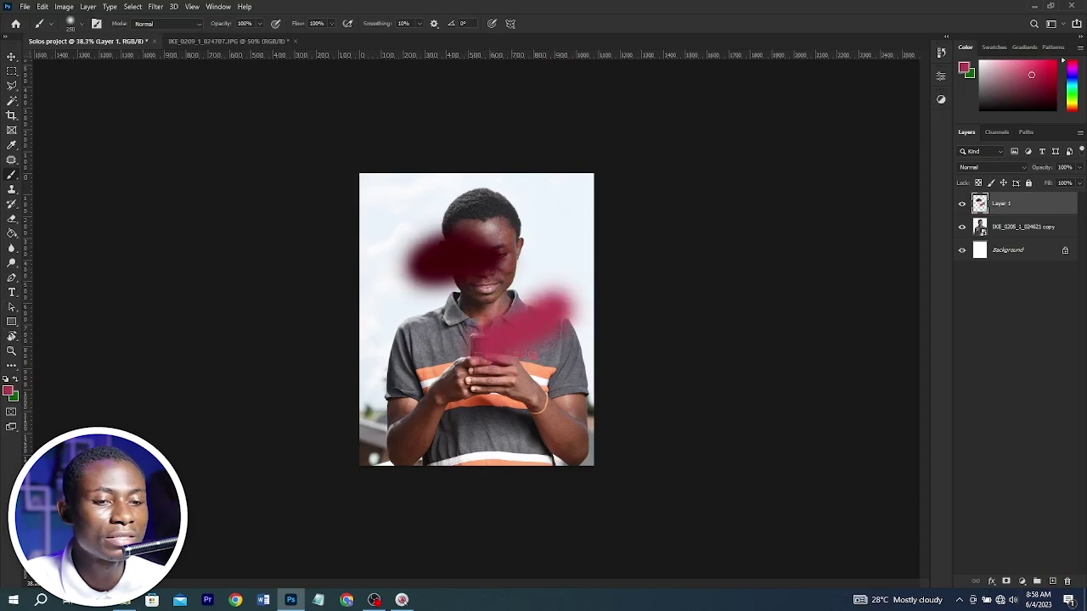
click(1052, 582)
drag(458, 395, 425, 429)
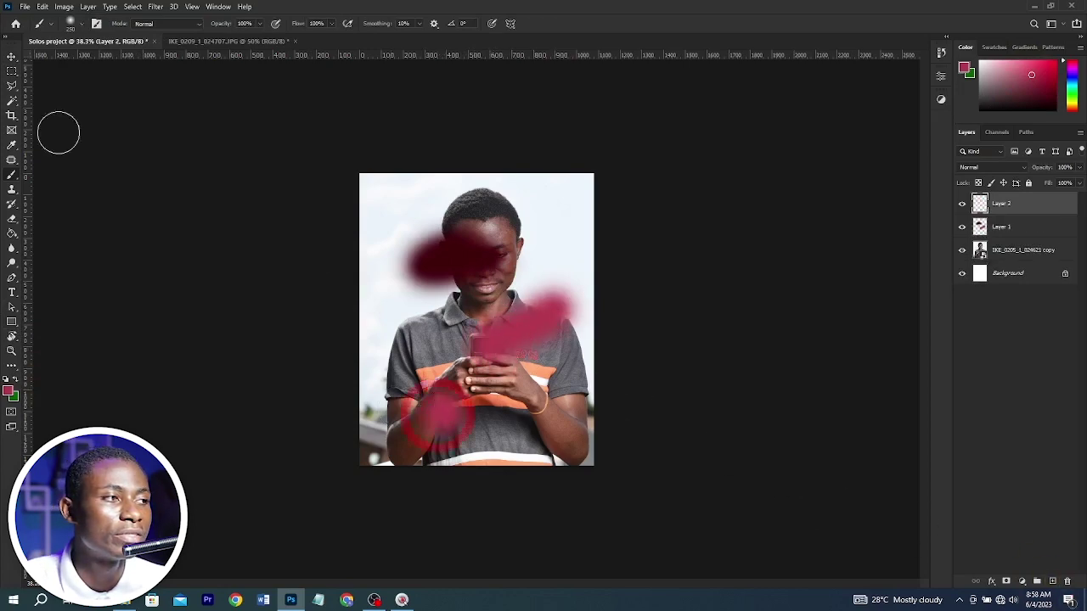
Move the Layer 1 strokes up and left over the photo, and shift the Layer 2 stroke slightly down and right
click(12, 57)
mouse_move(429, 271)
mouse_down()
mouse_move(422, 226)
mouse_move(421, 236)
mouse_up()
mouse_move(449, 407)
mouse_down()
mouse_move(477, 409)
mouse_move(464, 422)
mouse_up()
drag(486, 315, 455, 251)
Delete Layer 1 and Layer 2, which hold the painted strokes
click(1030, 227)
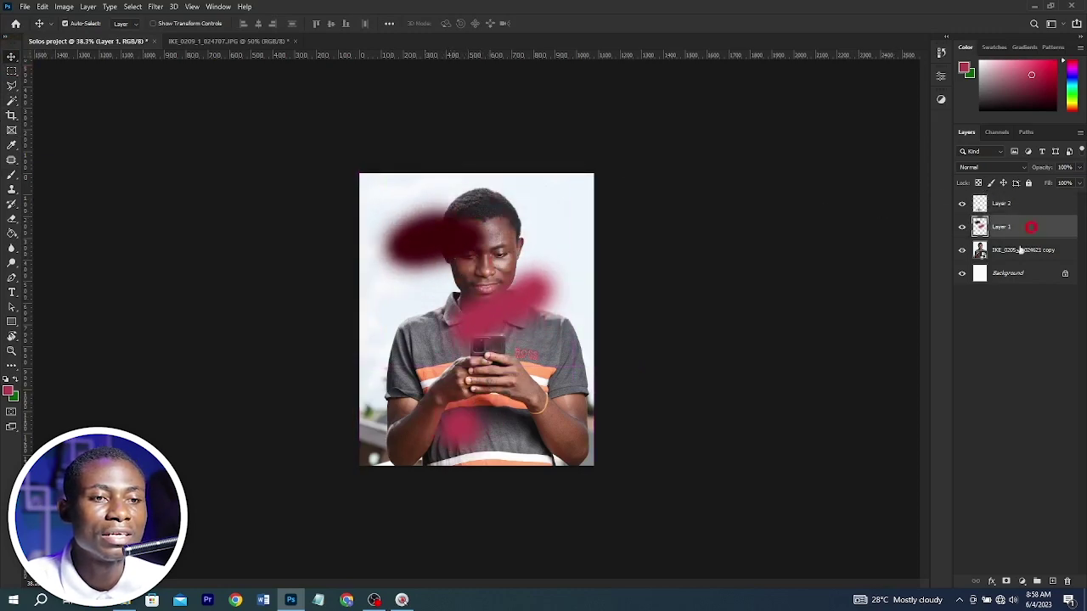
click(1023, 251)
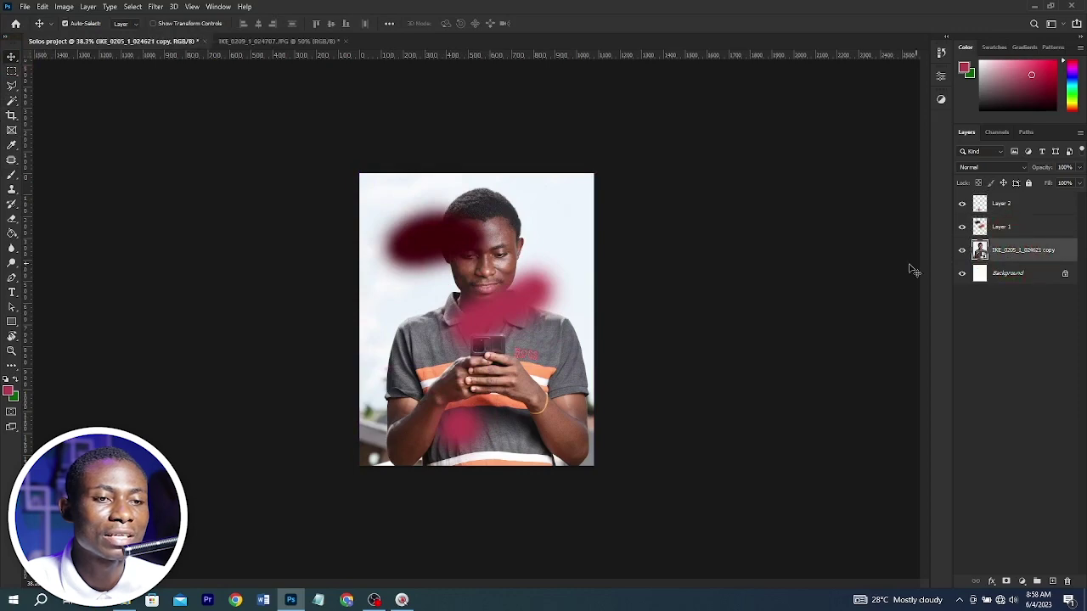
click(1013, 226)
click(1049, 207)
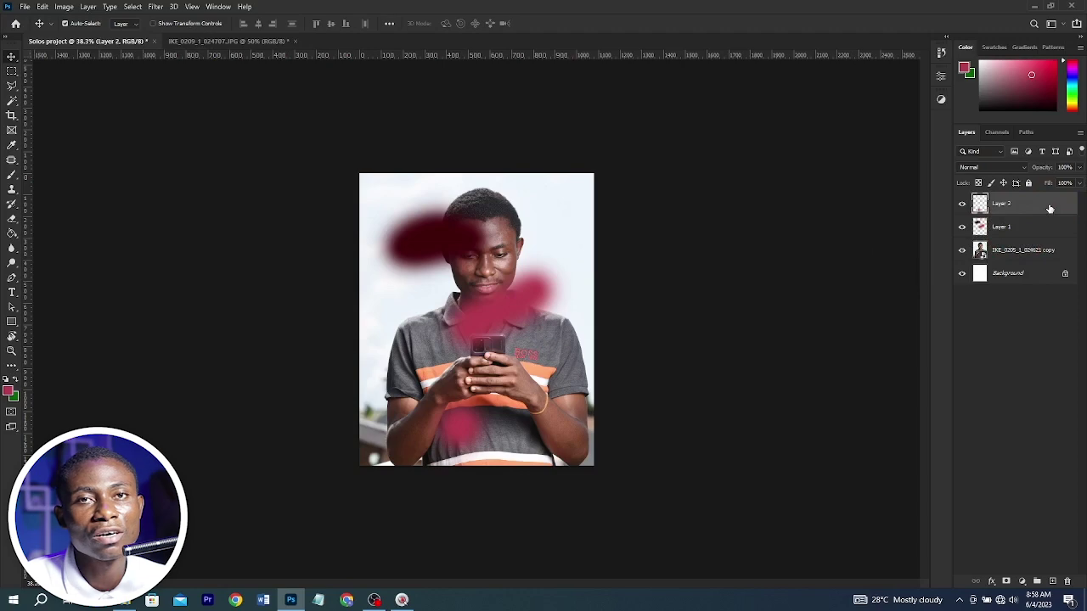
shift+click(1033, 226)
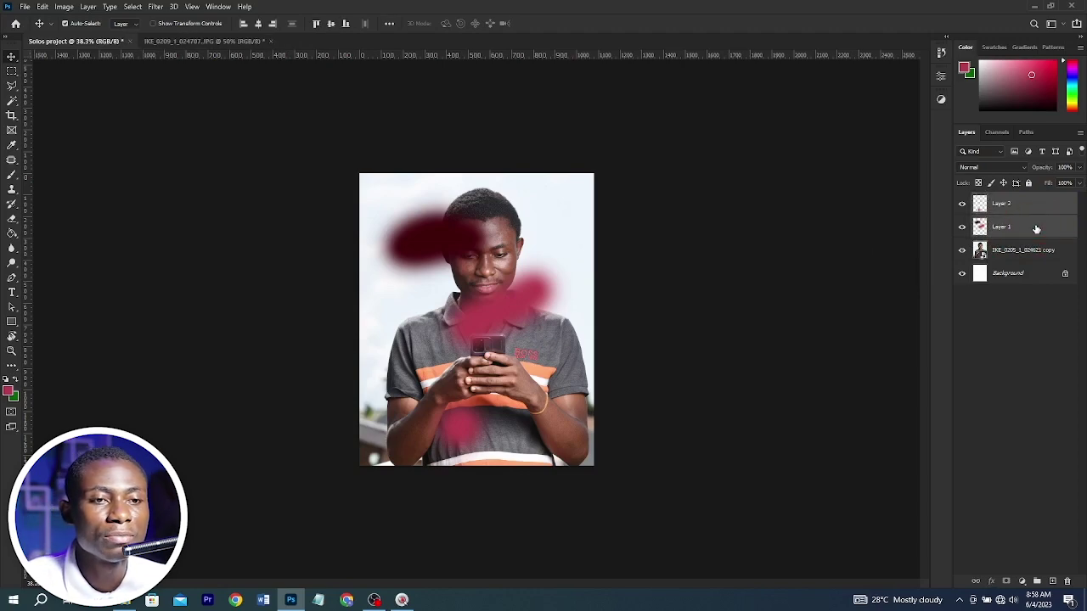
key(Delete)
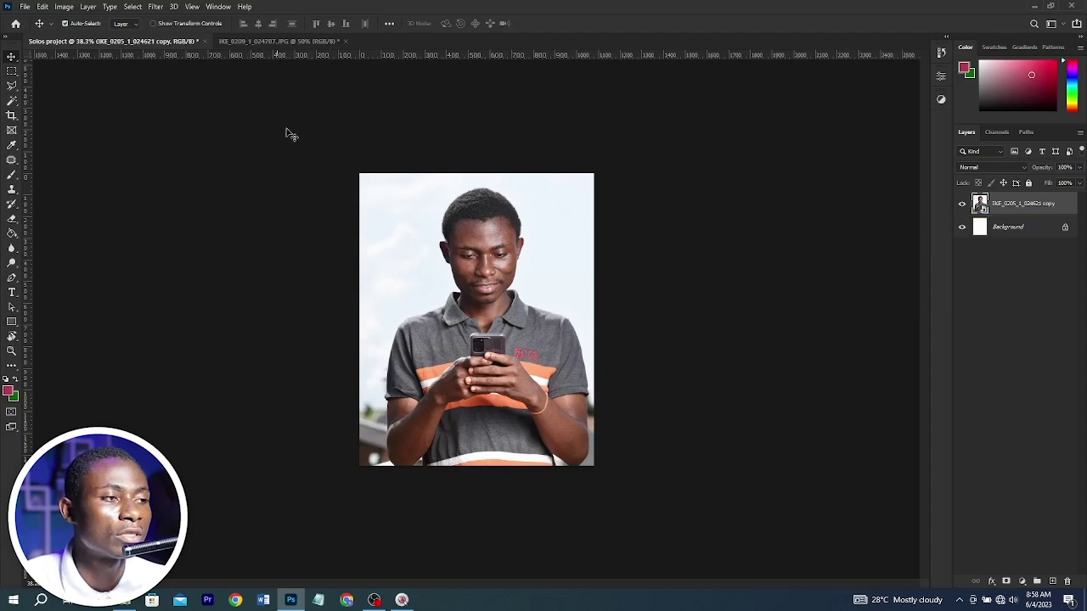
Move the placed photo down slightly with the Move tool, leaving a white strip along the canvas's upper edge
click(341, 186)
click(17, 56)
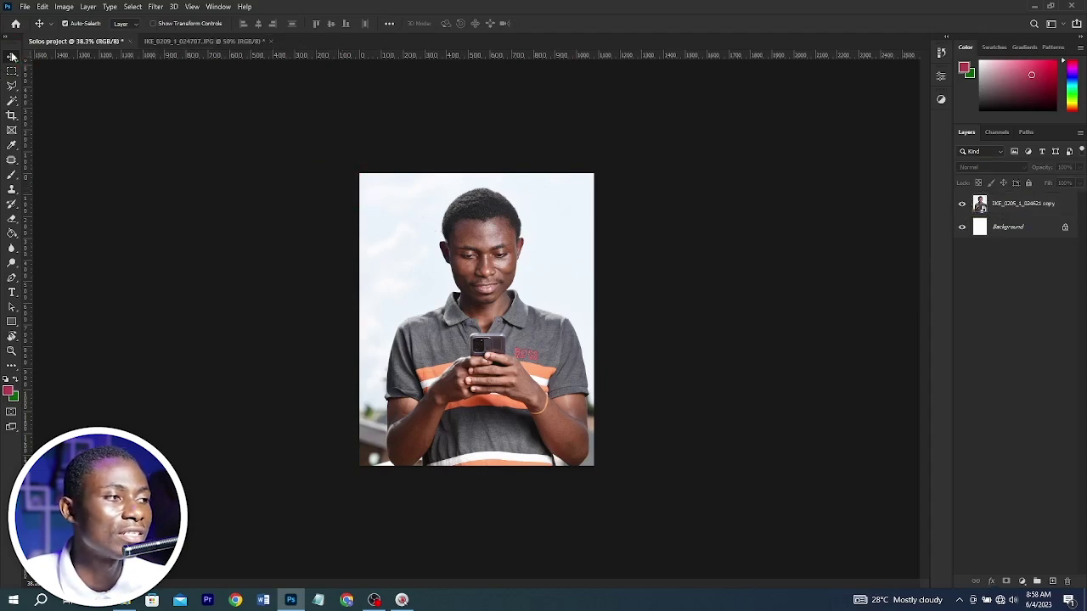
mouse_move(529, 270)
mouse_down()
mouse_move(515, 239)
mouse_move(519, 259)
mouse_move(528, 252)
mouse_move(512, 270)
mouse_move(520, 279)
mouse_up()
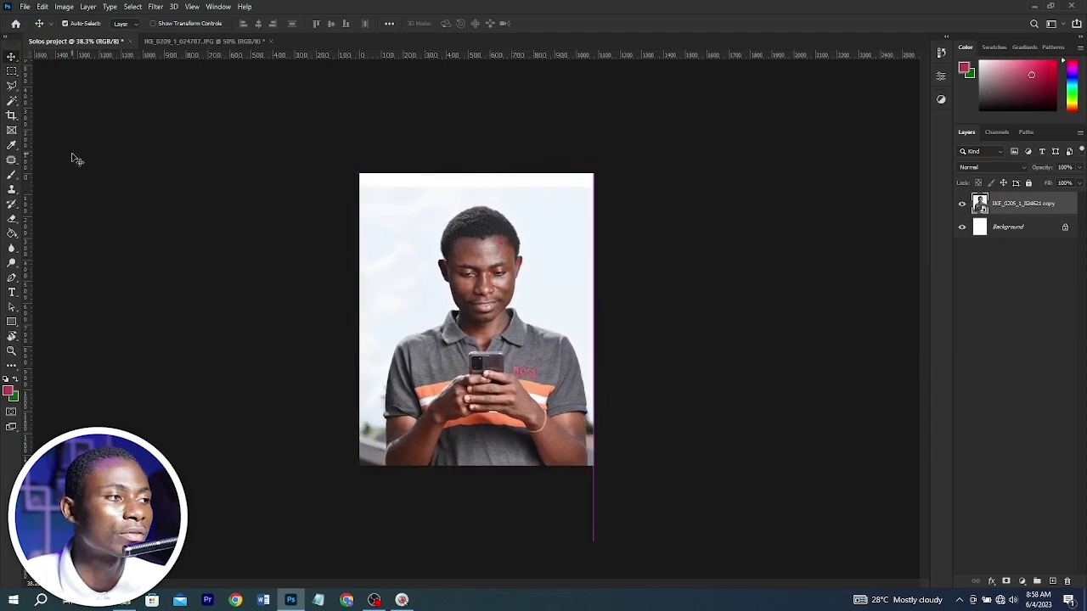
Select a rectangular area from above the man's head to his hands with the Rectangular Marquee and copy it to a new layer
click(17, 73)
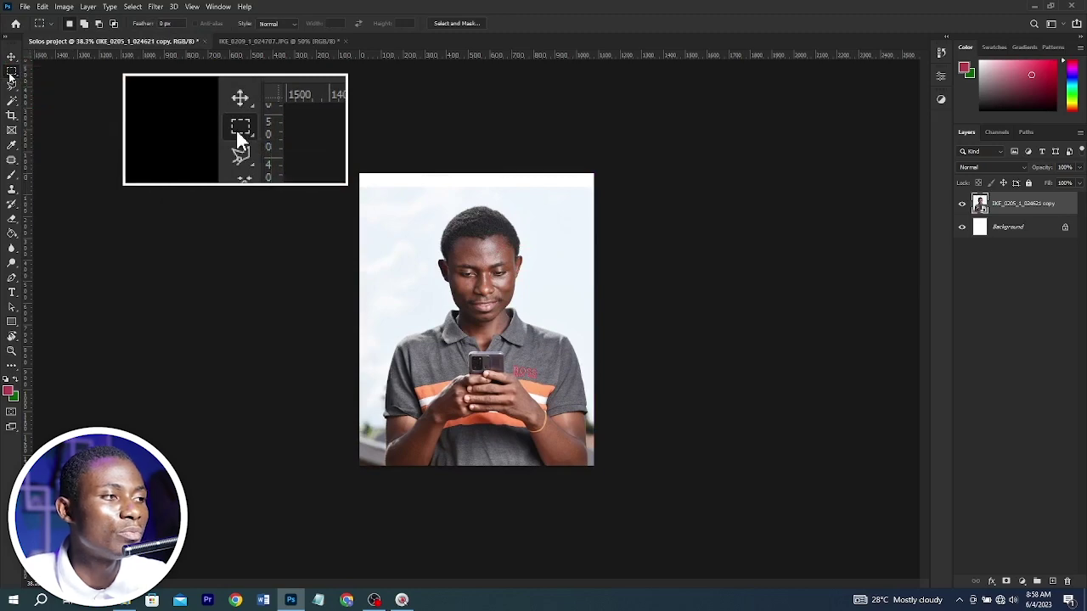
right_click(12, 75)
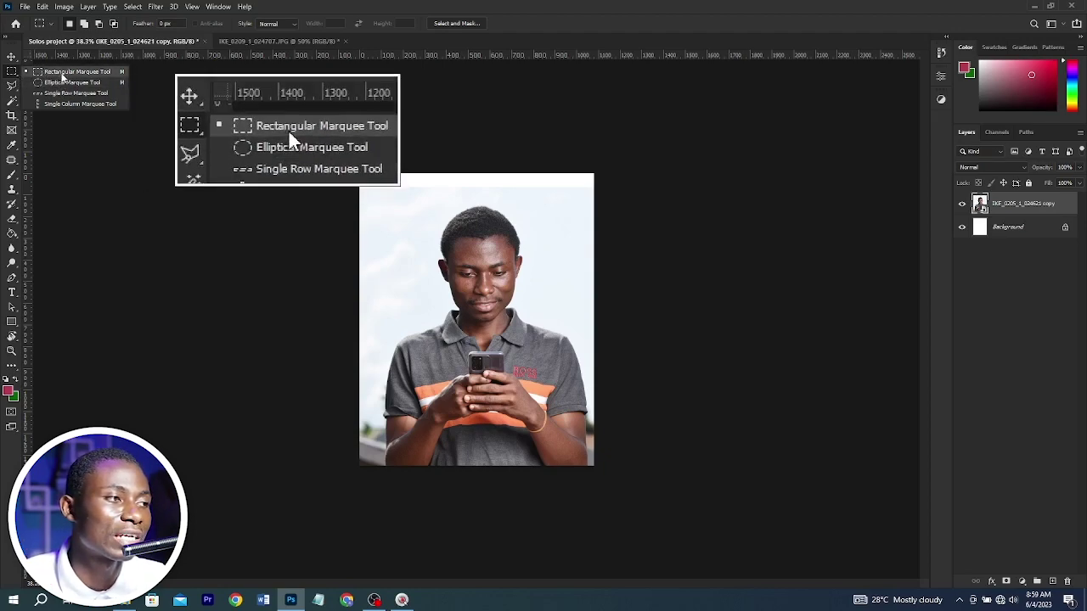
click(59, 72)
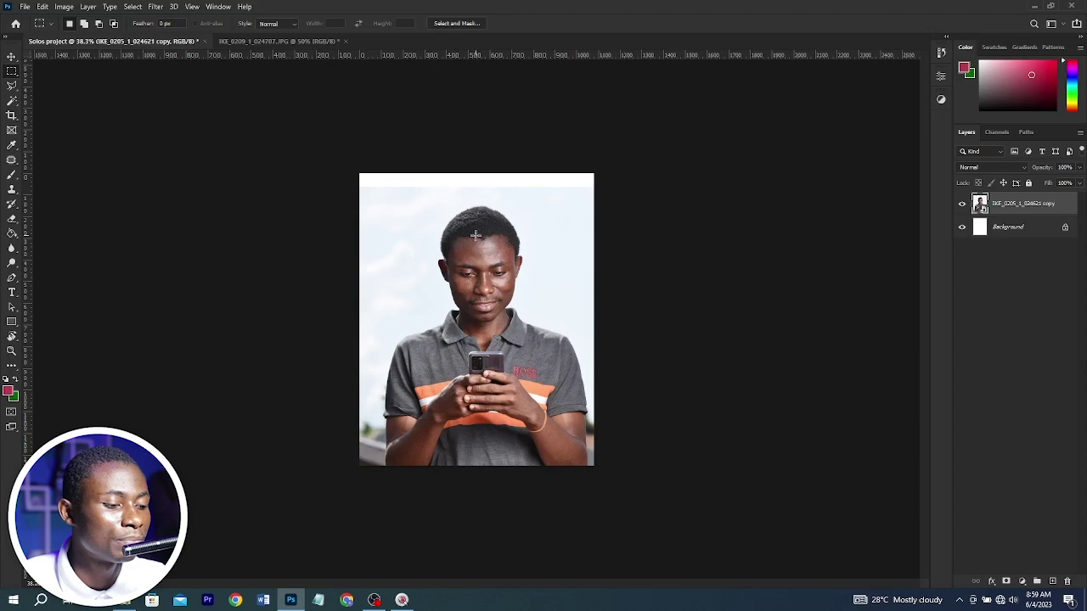
drag(416, 194, 556, 421)
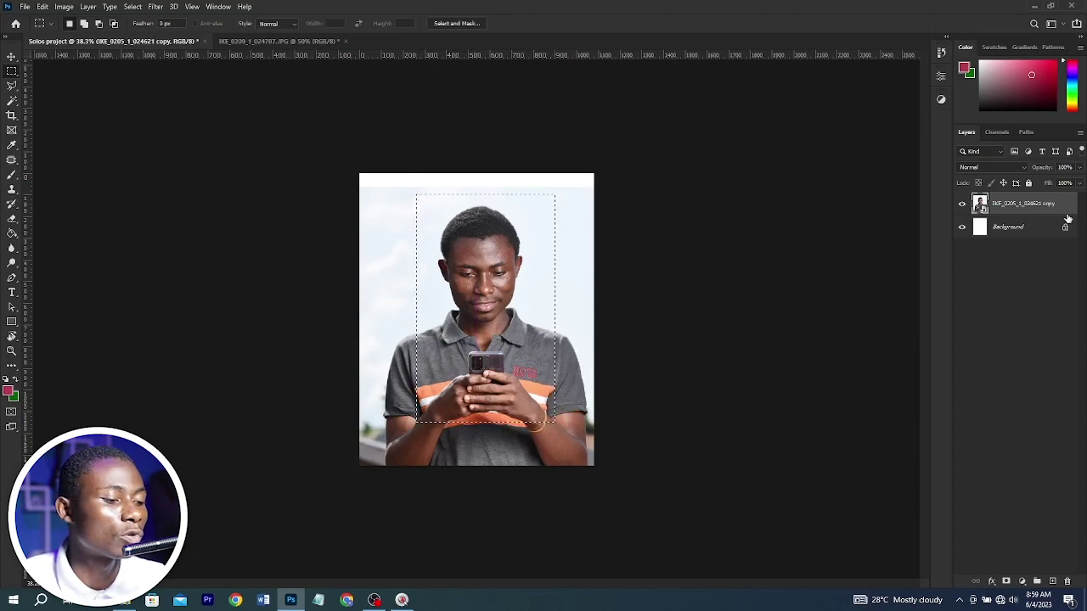
key(ctrl+j)
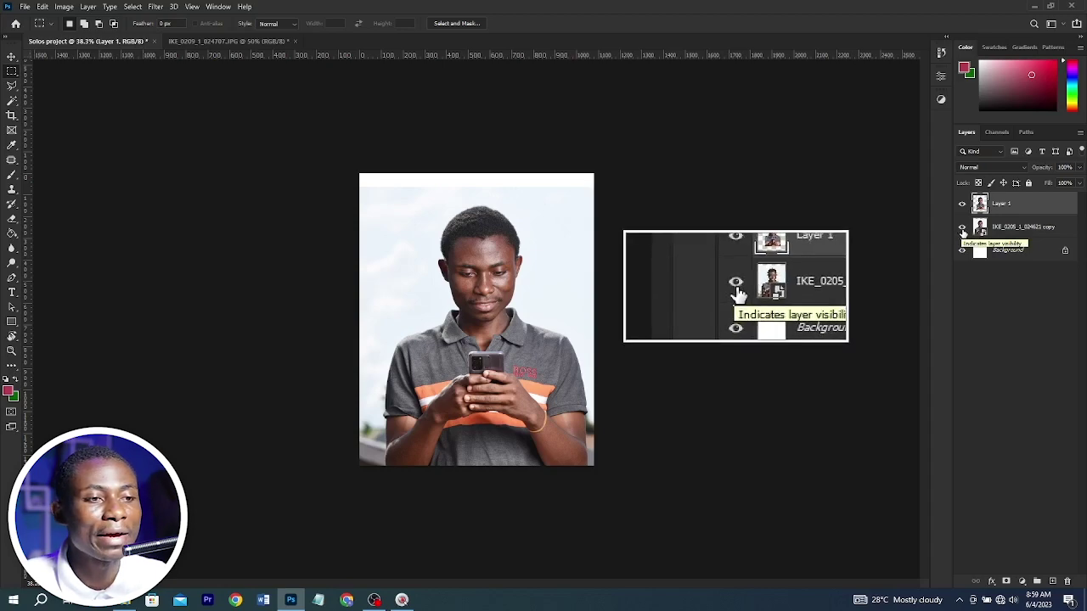
Hide the original photo layer and move the rectangular copy toward the left edge of the white canvas
click(961, 229)
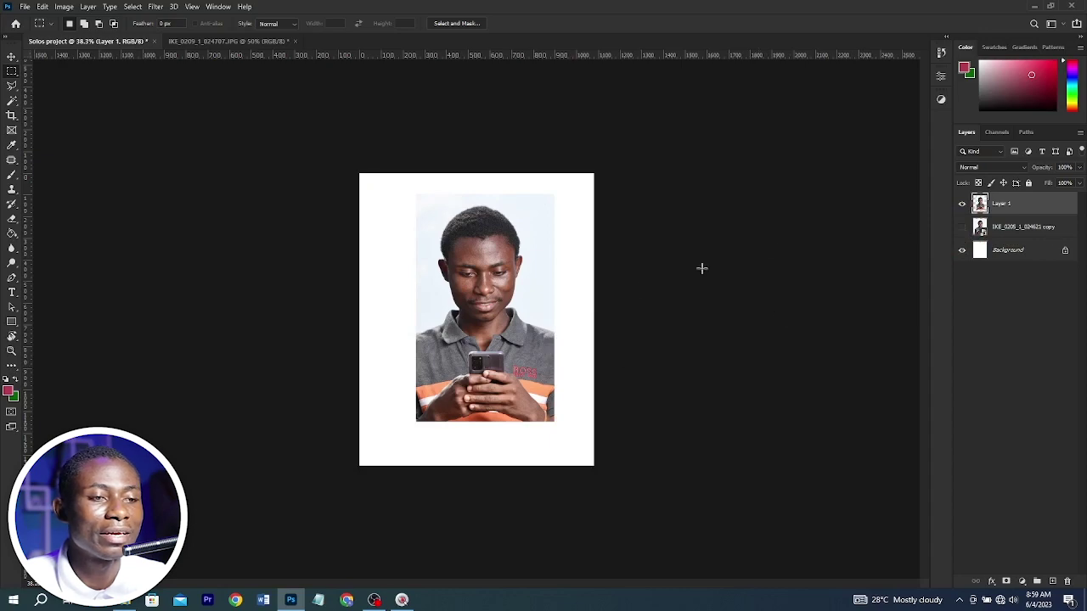
click(962, 228)
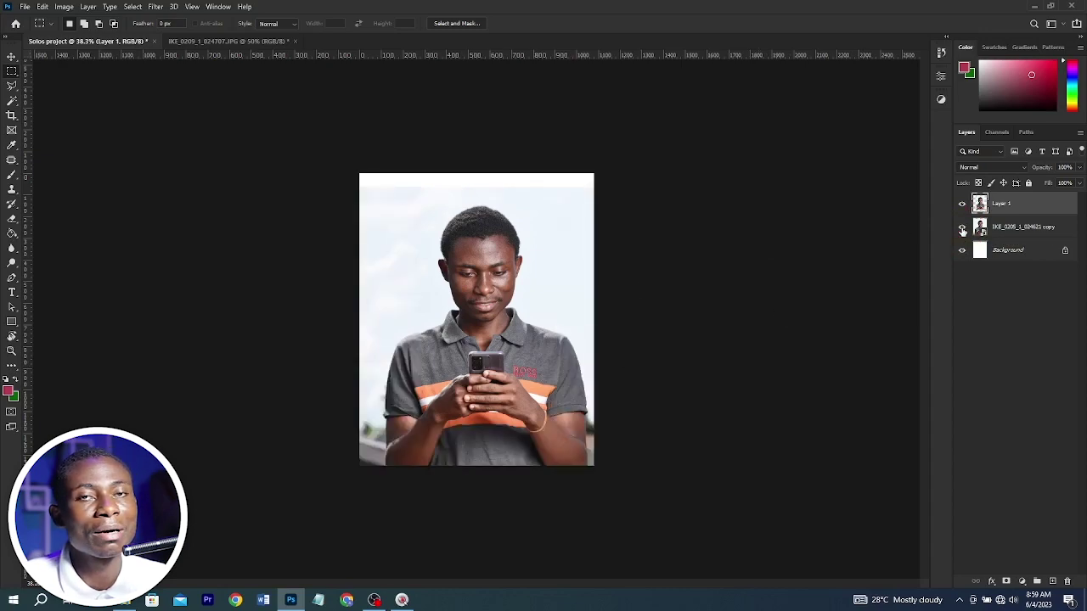
click(963, 226)
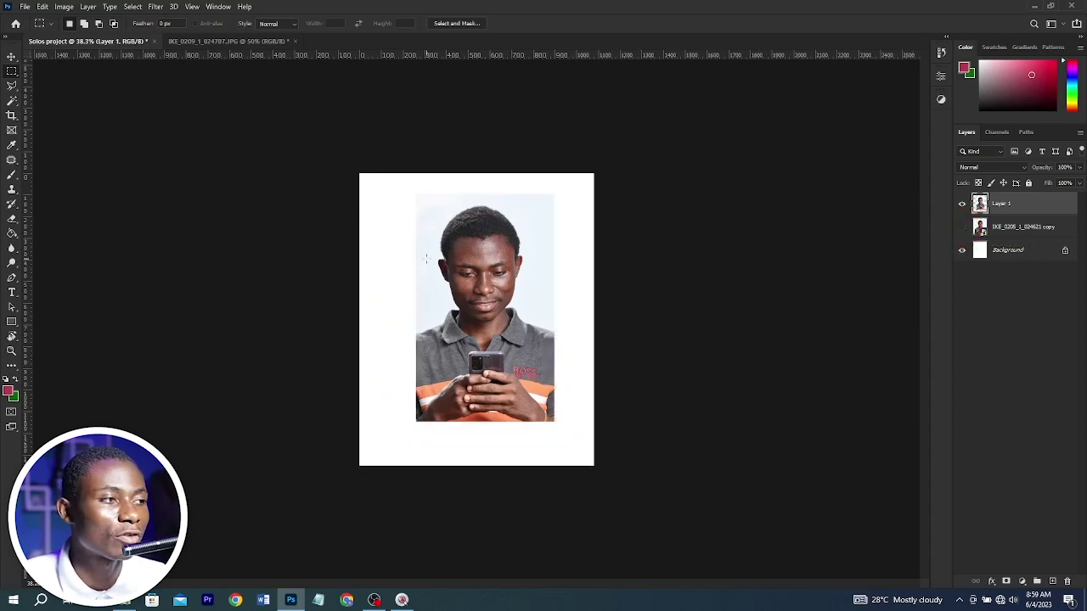
click(11, 57)
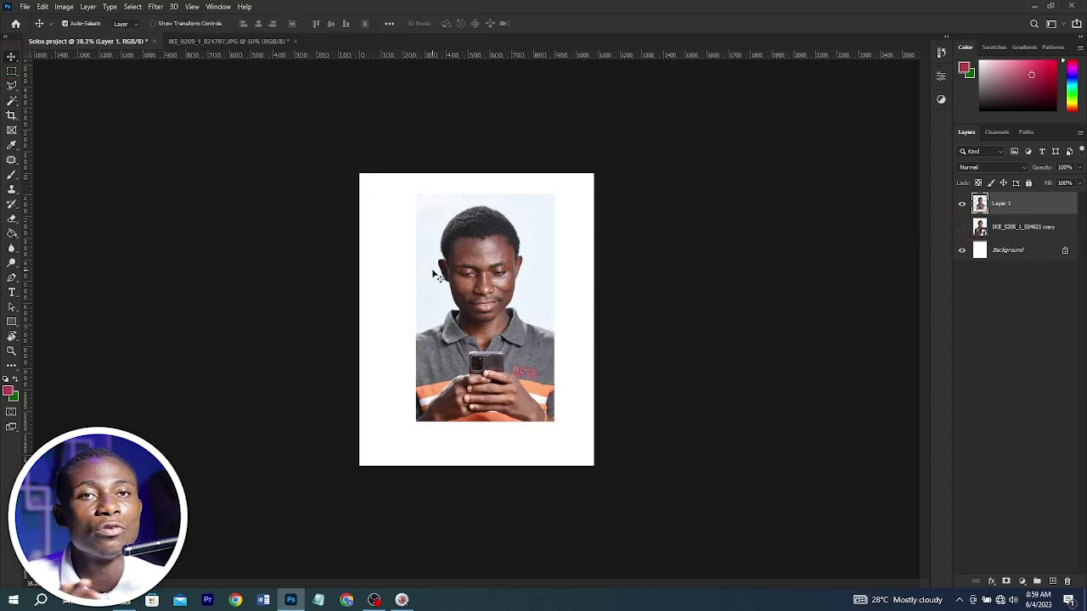
click(14, 280)
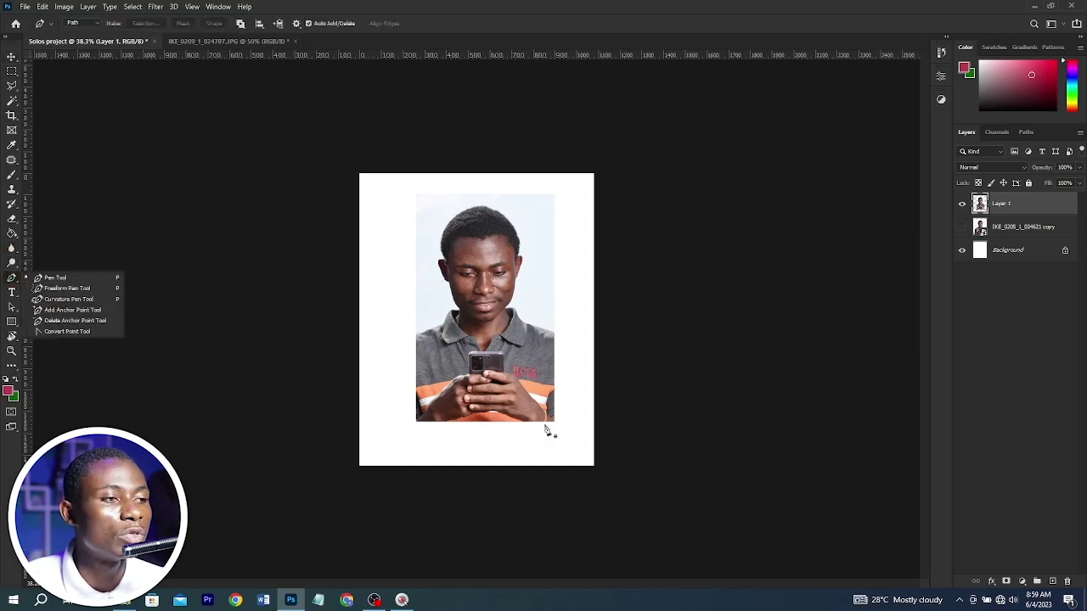
key(v)
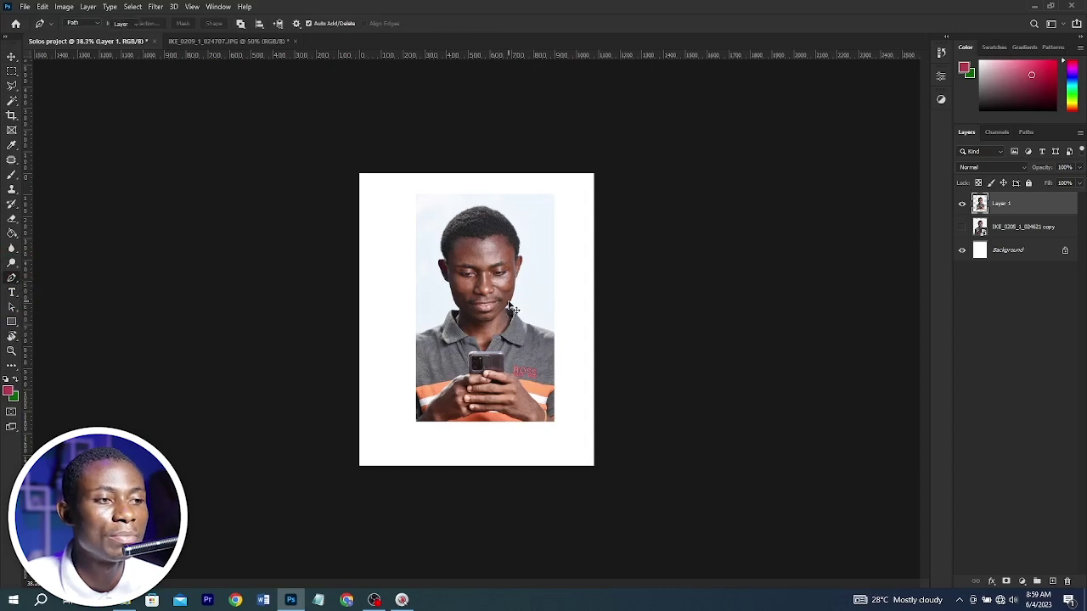
drag(510, 307, 471, 308)
Hide the rectangular copy on Layer 1, show the original photo layer and make it active
click(961, 203)
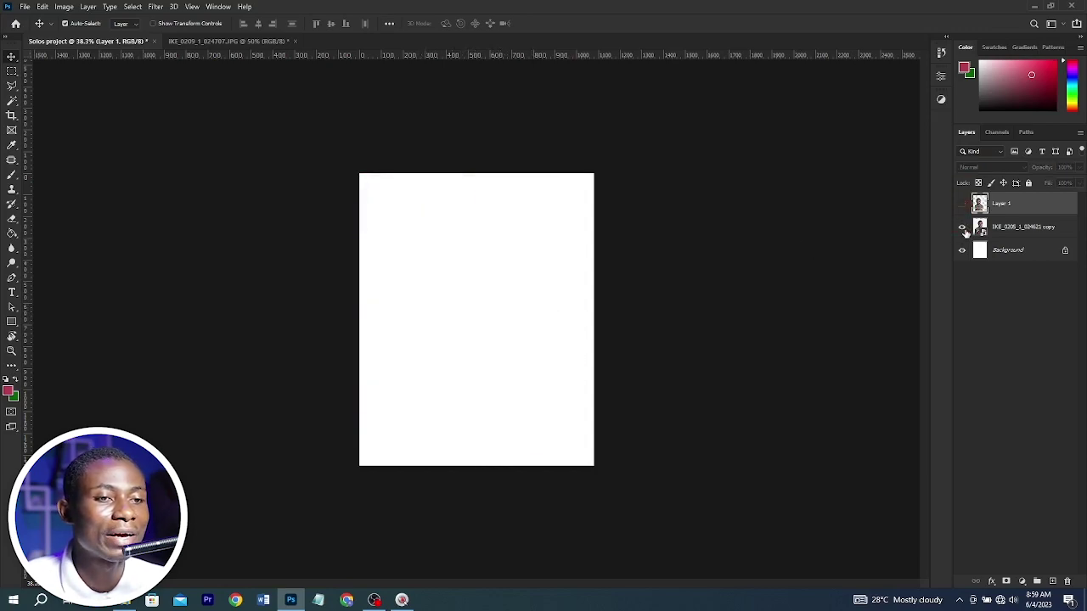
click(962, 227)
click(430, 297)
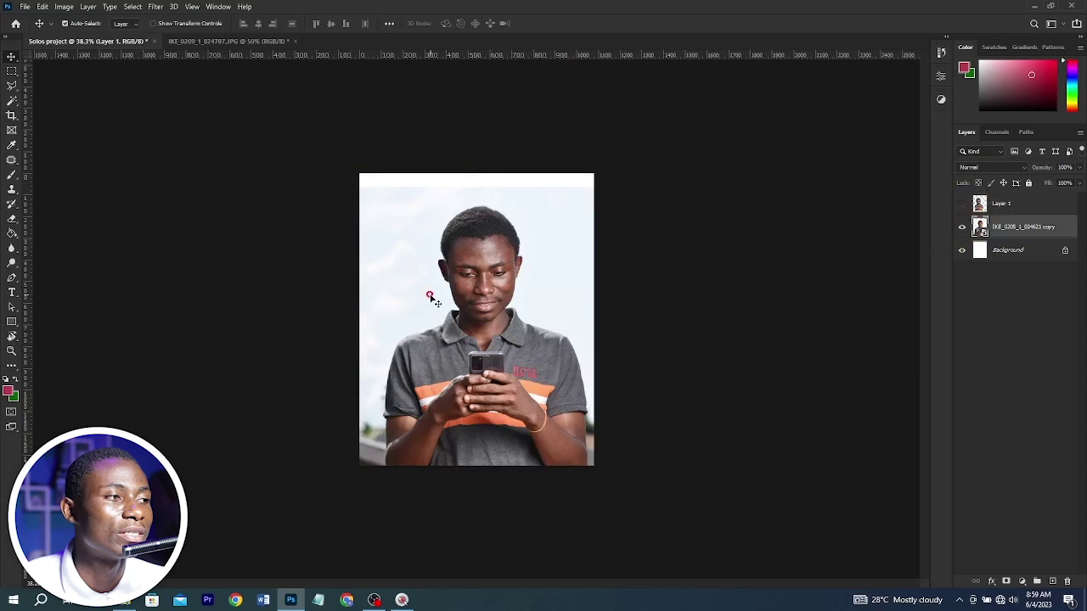
Select a nearly circular area around the man's head and shoulders with the Elliptical Marquee and copy it to a new layer
click(11, 74)
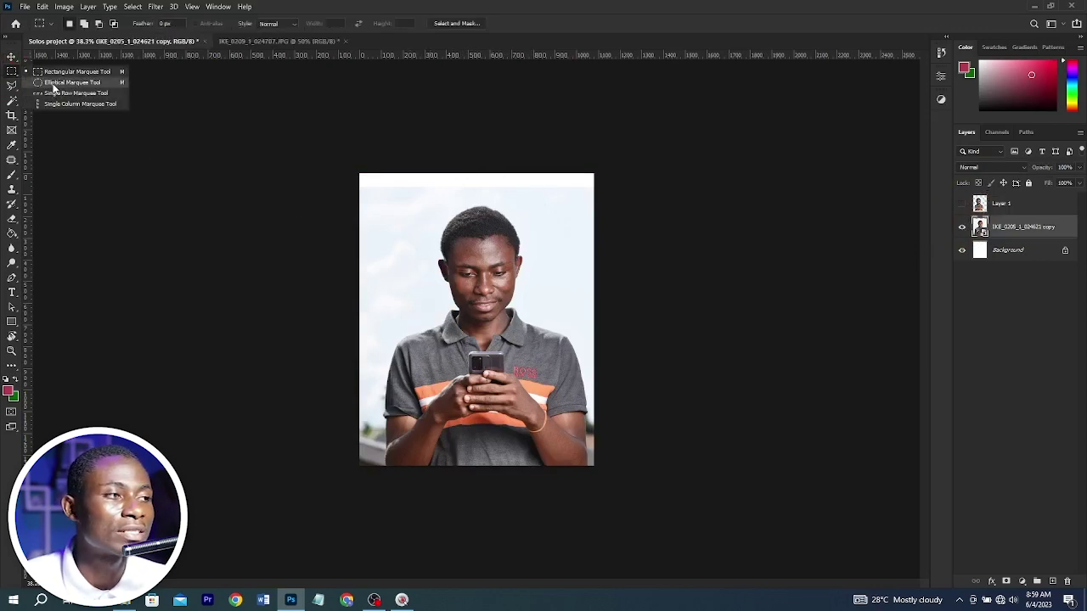
click(54, 83)
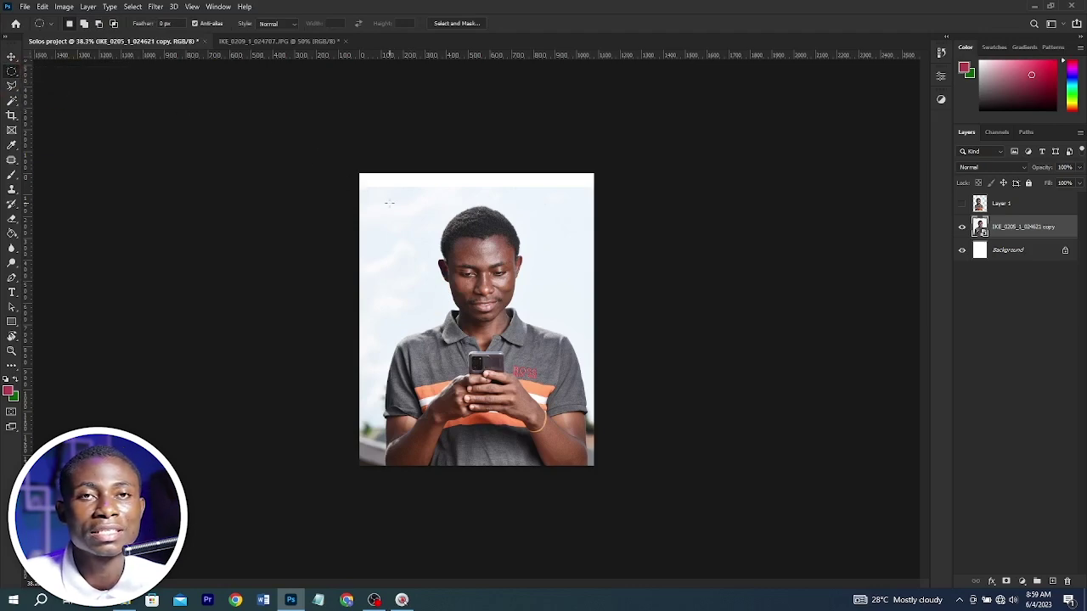
drag(391, 195, 560, 374)
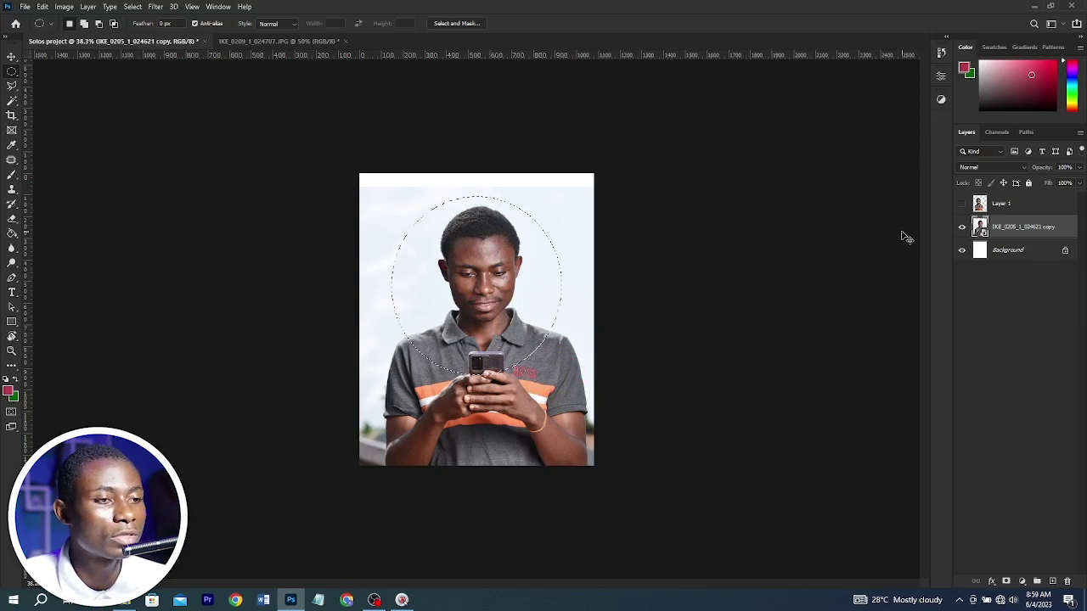
key(ctrl+j)
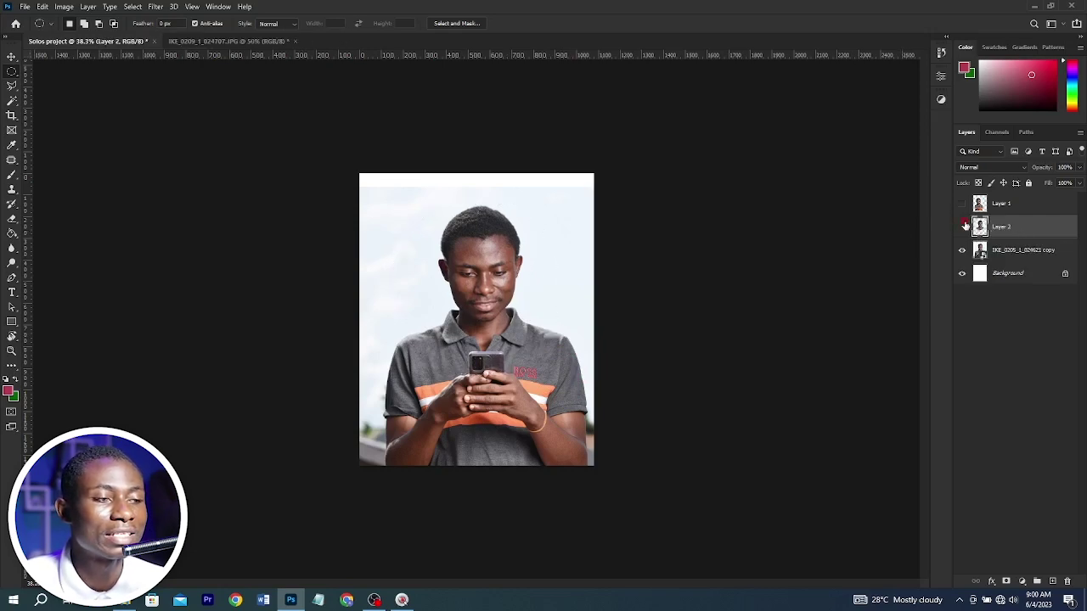
View the circular copy with the original photo hidden, and restore the photo's visibility while hiding Layer 2
click(962, 249)
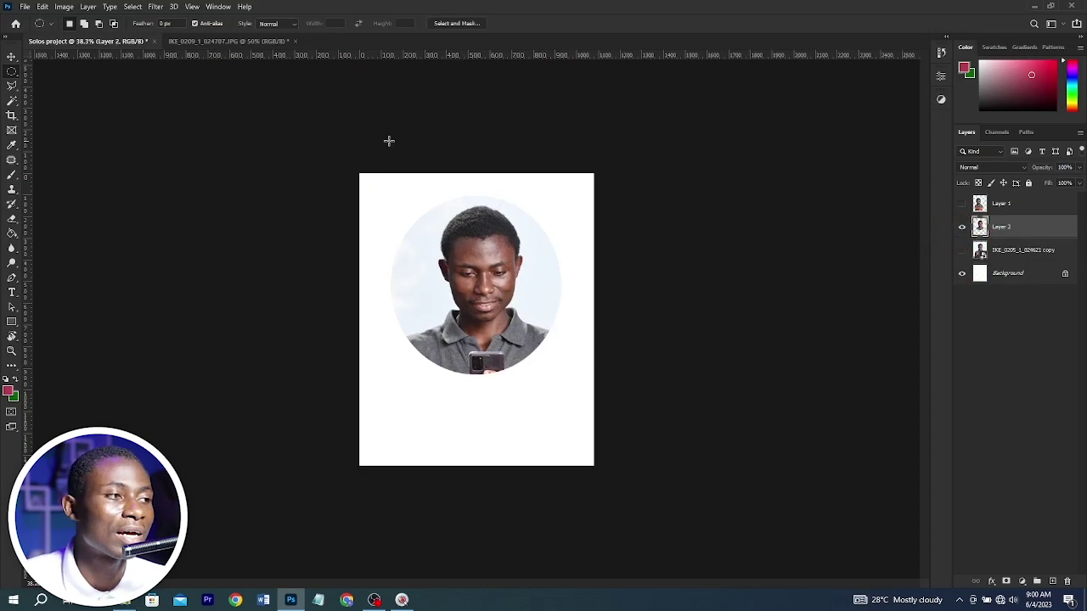
click(962, 250)
click(961, 227)
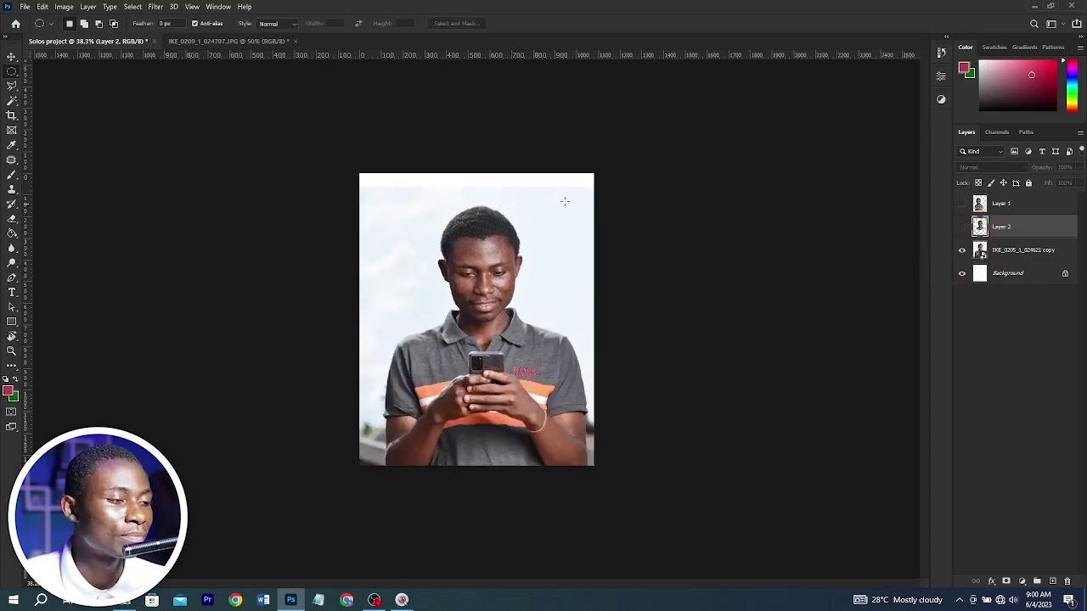
Outline the man freehand with the Lasso tool and copy the feathered selection from the original photo layer to a new layer
key(v)
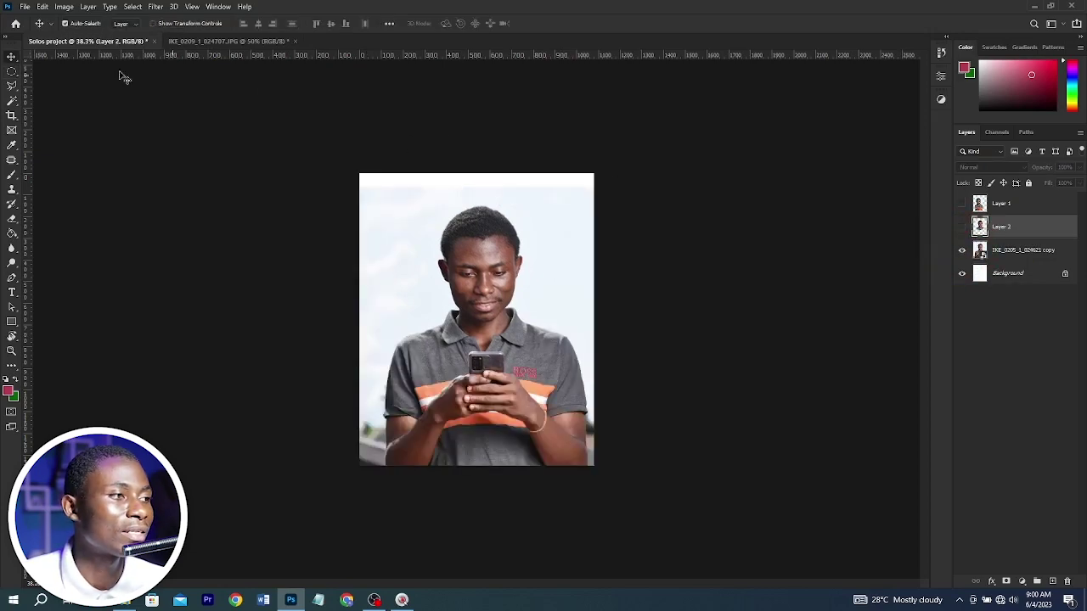
click(13, 87)
click(65, 87)
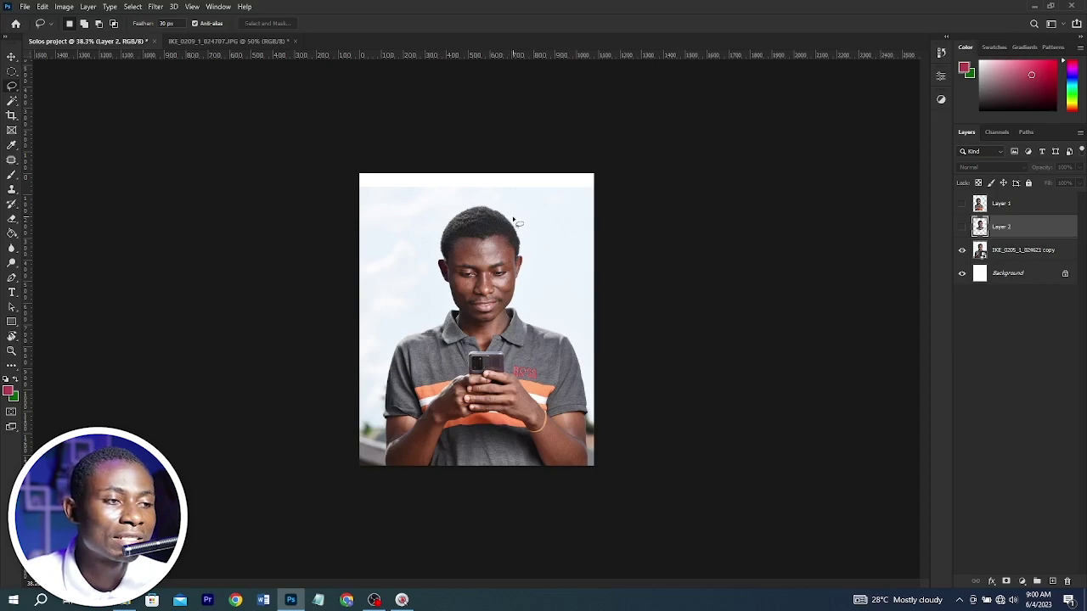
mouse_move(514, 221)
mouse_down()
mouse_move(497, 207)
mouse_move(463, 210)
mouse_move(441, 242)
mouse_move(443, 314)
mouse_move(380, 373)
mouse_move(380, 448)
mouse_move(456, 491)
mouse_move(584, 477)
mouse_move(603, 432)
mouse_move(567, 333)
mouse_move(533, 315)
mouse_move(530, 270)
mouse_move(502, 216)
mouse_move(477, 209)
mouse_up()
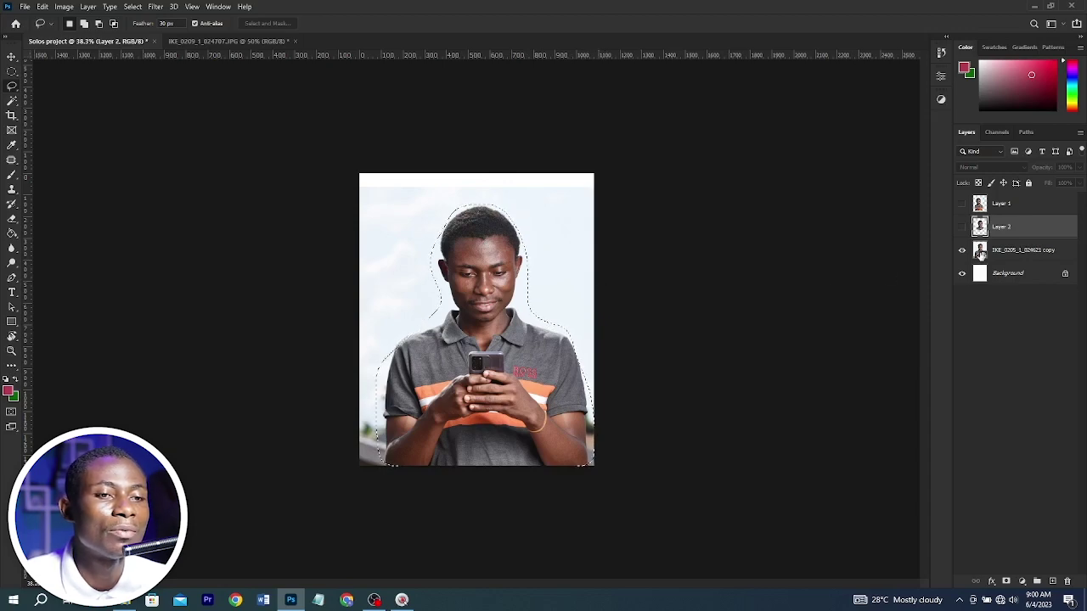
click(1028, 235)
click(1019, 252)
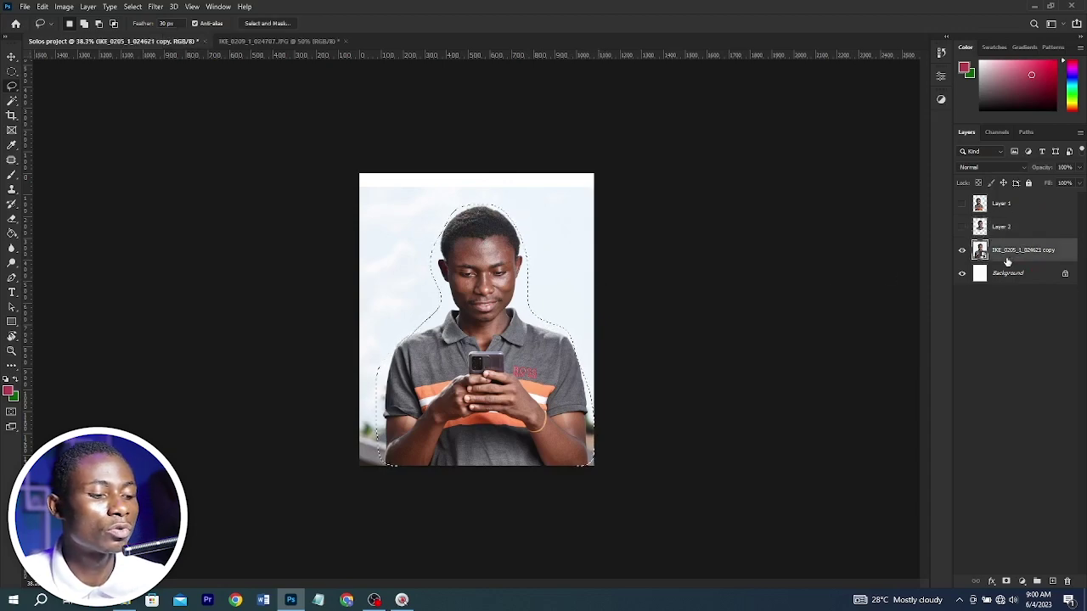
key(ctrl+j)
Hide the original photo layer and move the soft-edged copy of the man slightly upward on the white canvas
click(961, 273)
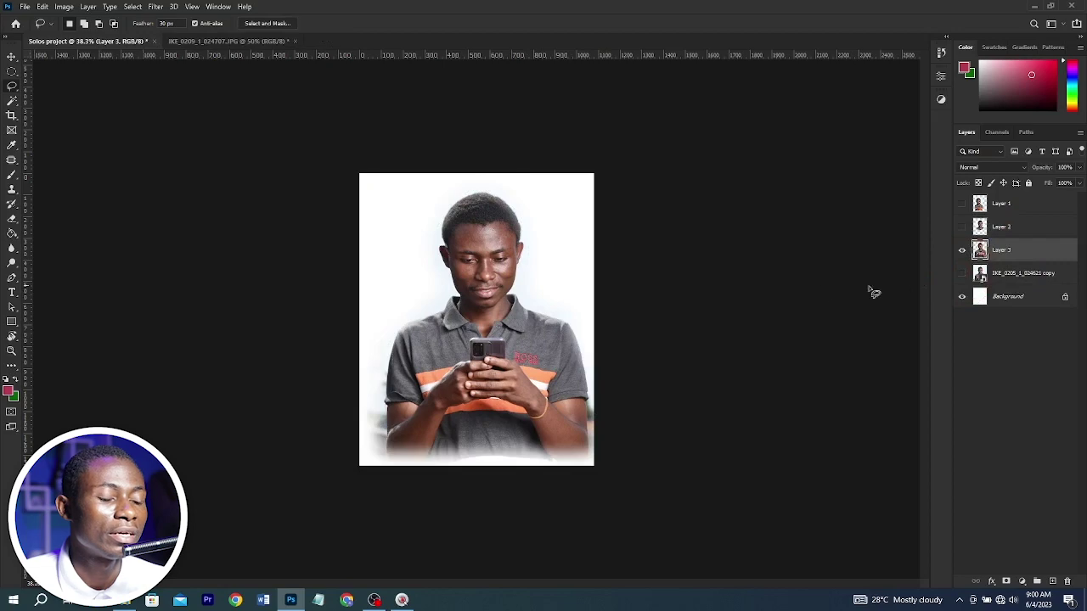
key(v)
drag(479, 286, 474, 268)
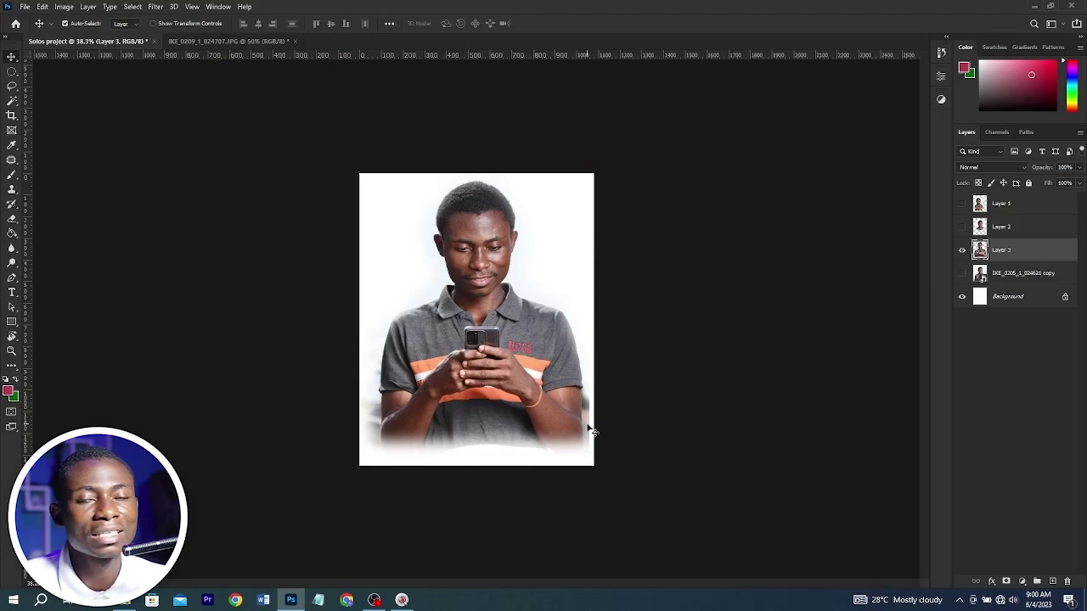
Set the Lasso tool's feather to 0 px
click(12, 87)
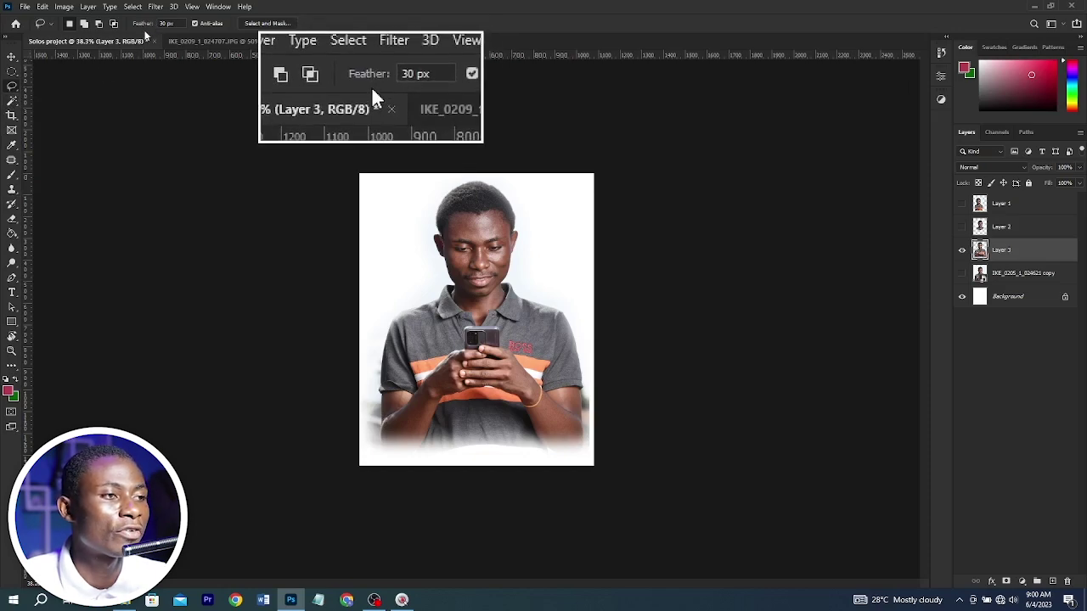
click(160, 24)
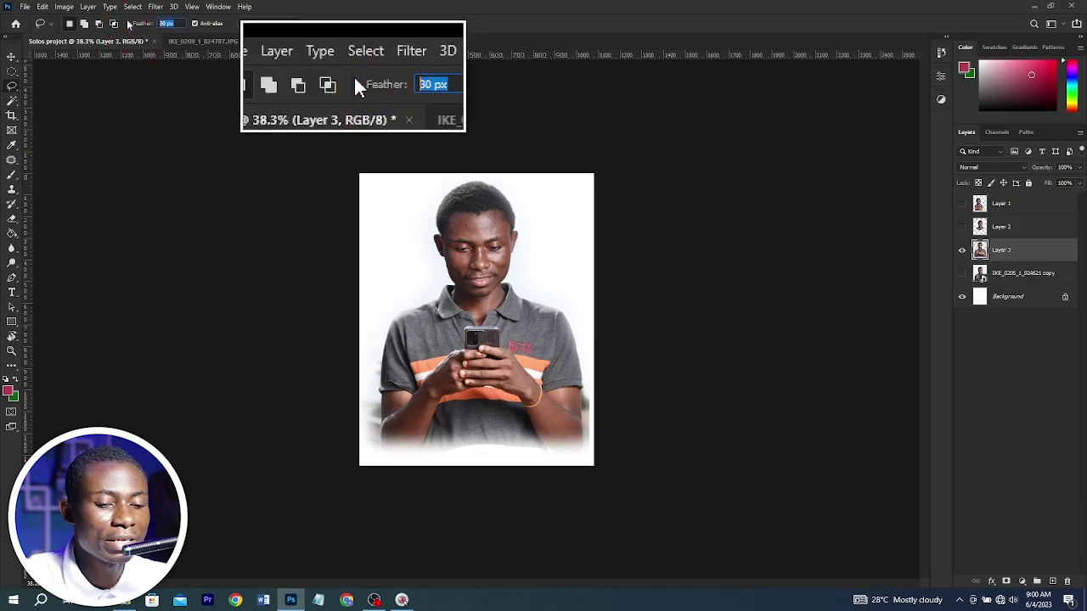
text(0)
key(Return)
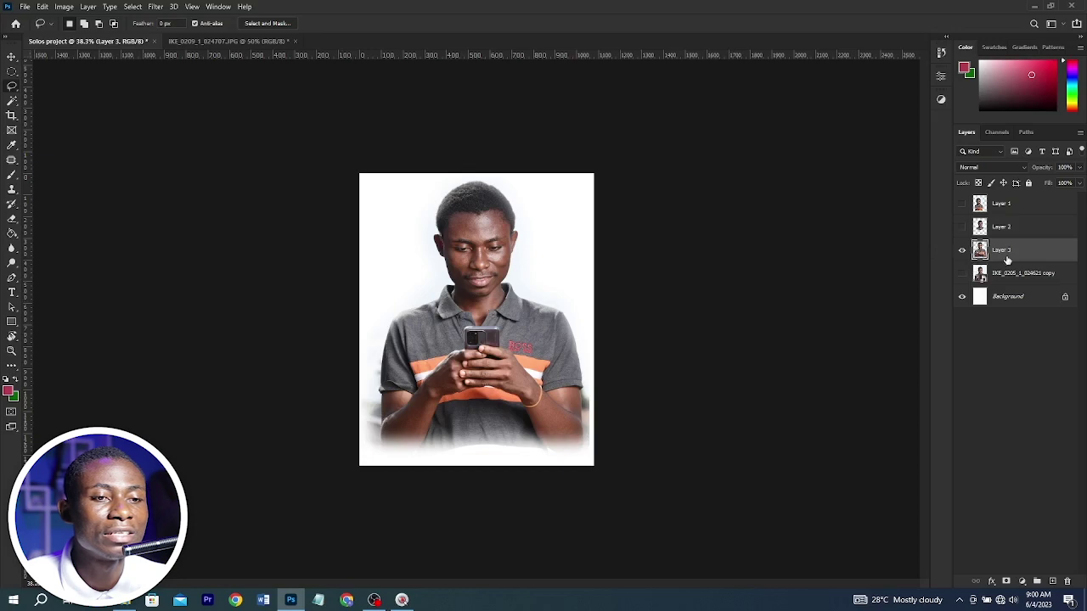
Delete the soft-edged copy on Layer 3 and show the original photo layer again
key(Delete)
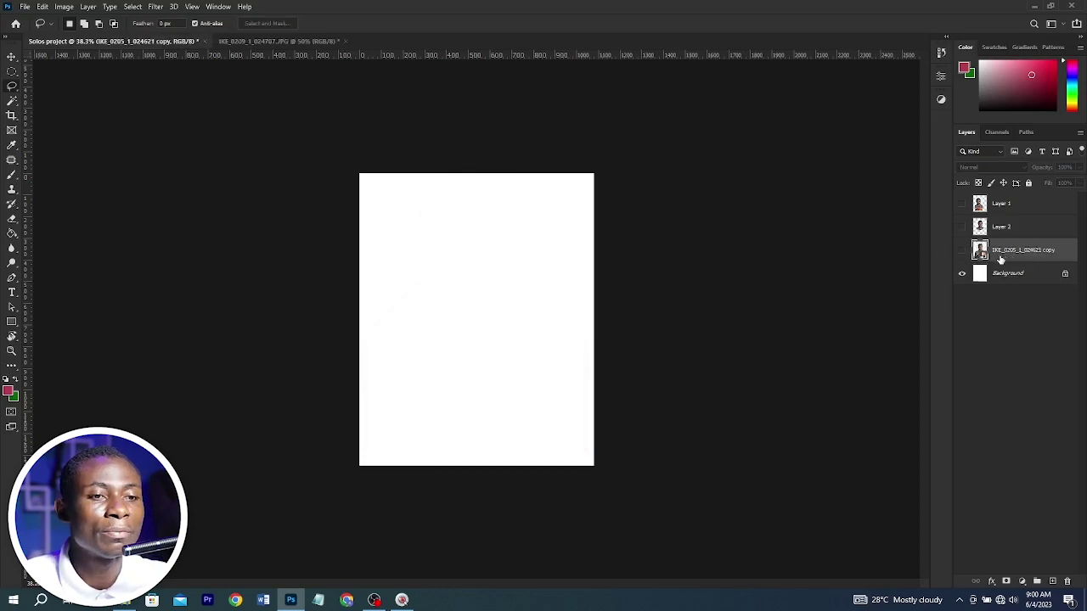
click(960, 250)
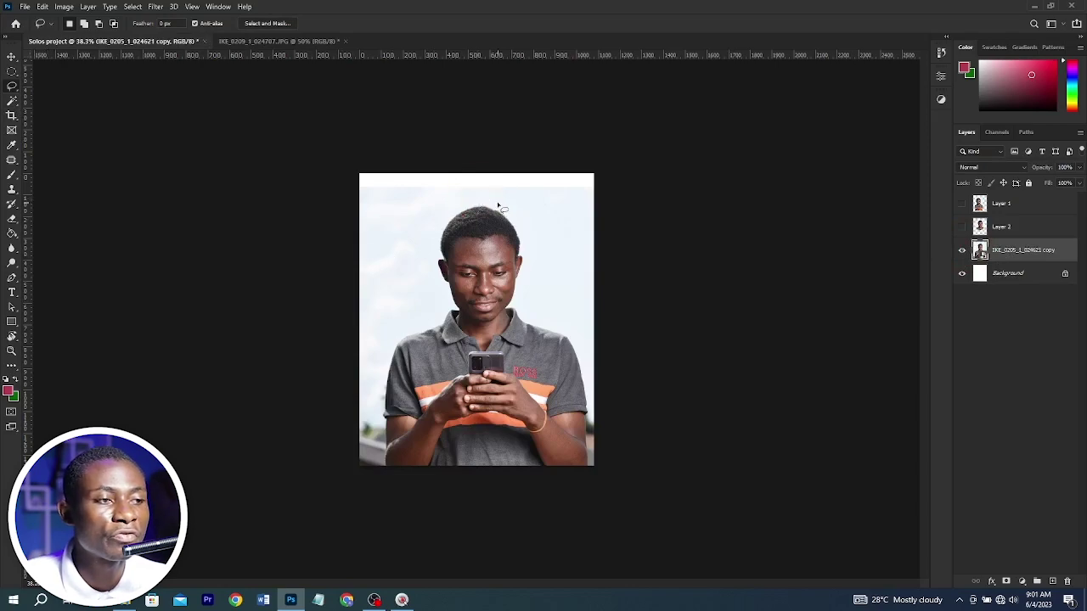
Outline the man with the unfeathered Lasso, copy him to a new layer, and check the cut-out with the original photo temporarily hidden
mouse_move(498, 205)
mouse_down()
mouse_move(444, 217)
mouse_move(432, 243)
mouse_move(436, 297)
mouse_move(381, 367)
mouse_move(383, 462)
mouse_move(517, 479)
mouse_move(588, 445)
mouse_move(586, 391)
mouse_move(569, 326)
mouse_move(543, 303)
mouse_move(534, 262)
mouse_move(499, 204)
mouse_up()
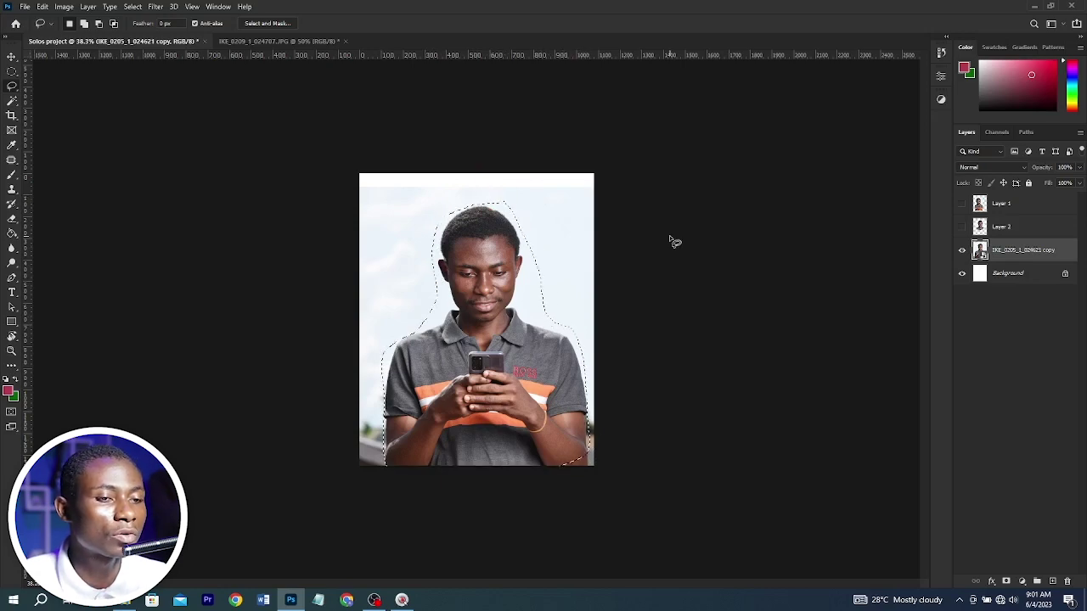
key(ctrl+j)
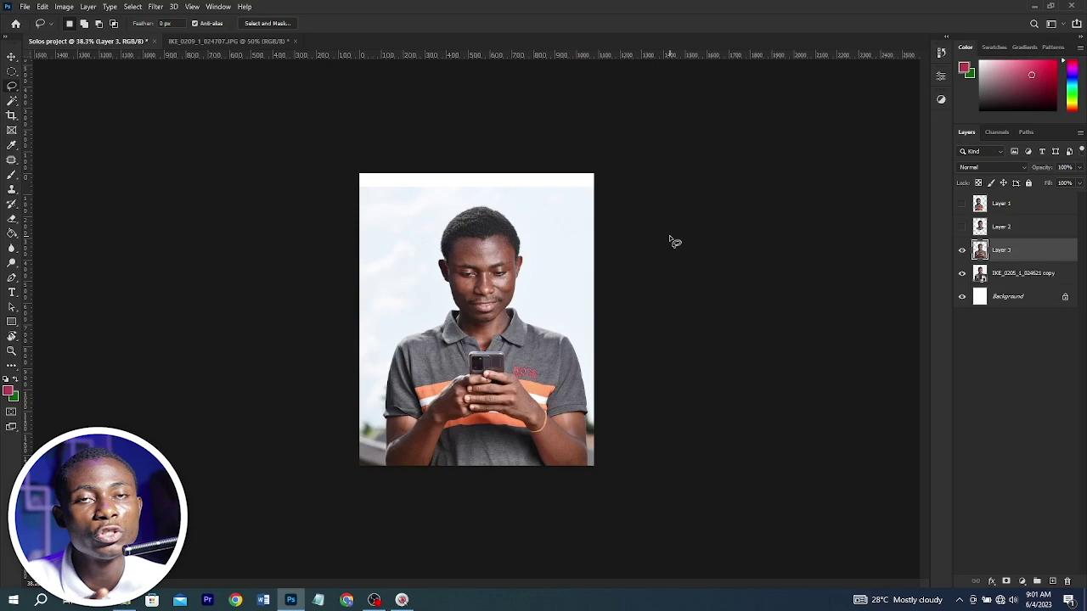
click(962, 274)
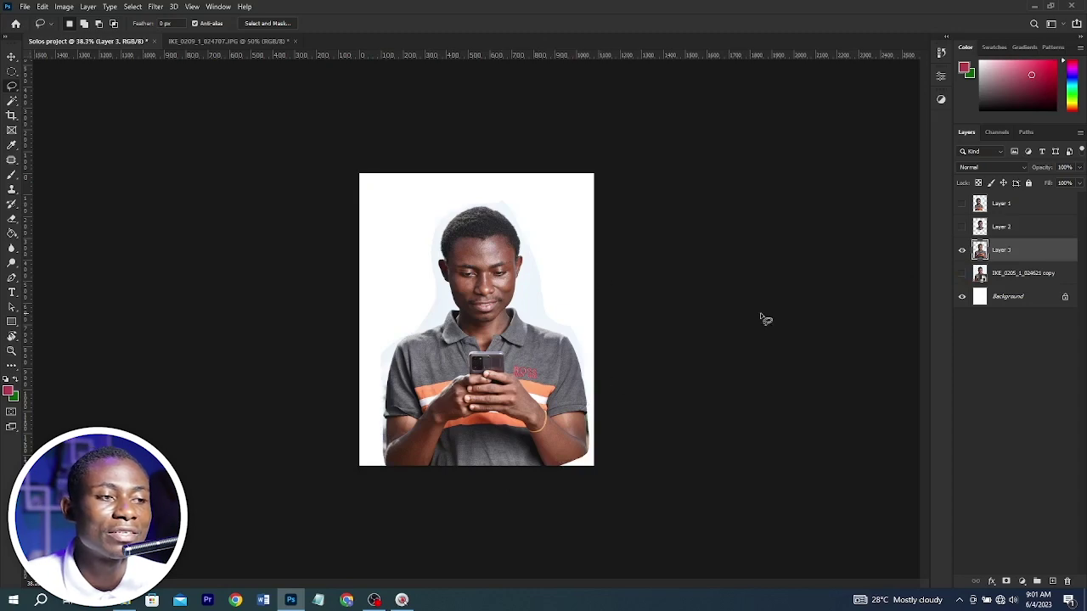
click(961, 272)
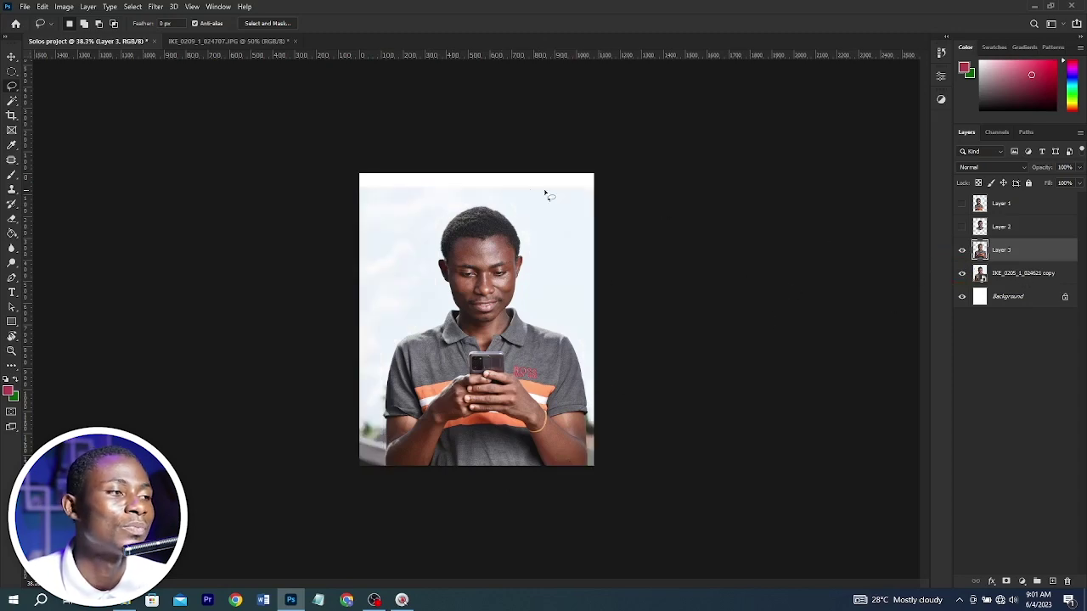
Activate the Magic Wand tool, hide Layer 3 and make the original photo layer active
right_click(12, 86)
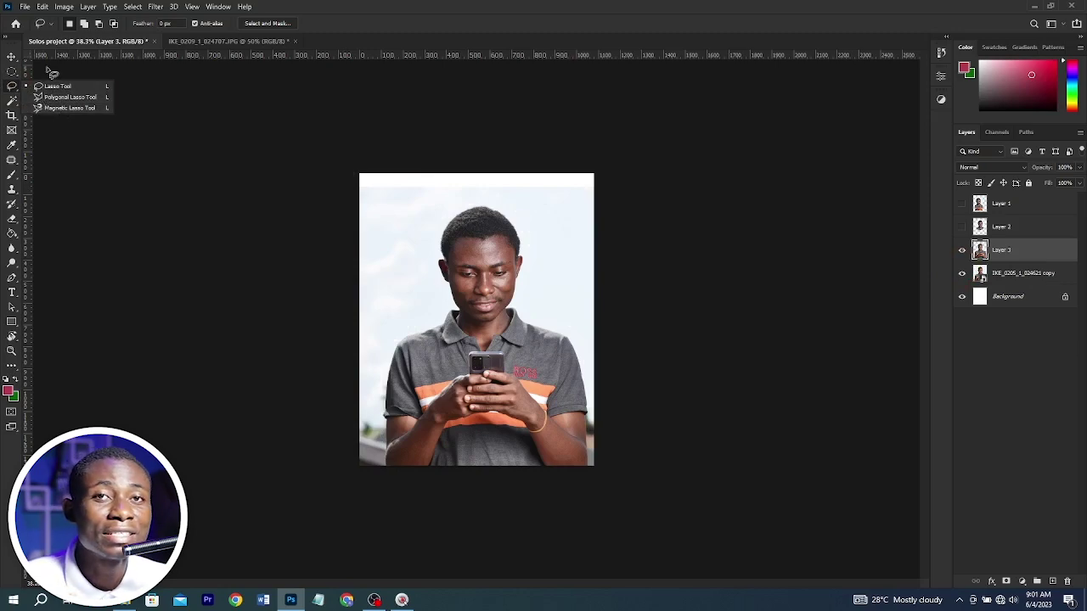
click(12, 102)
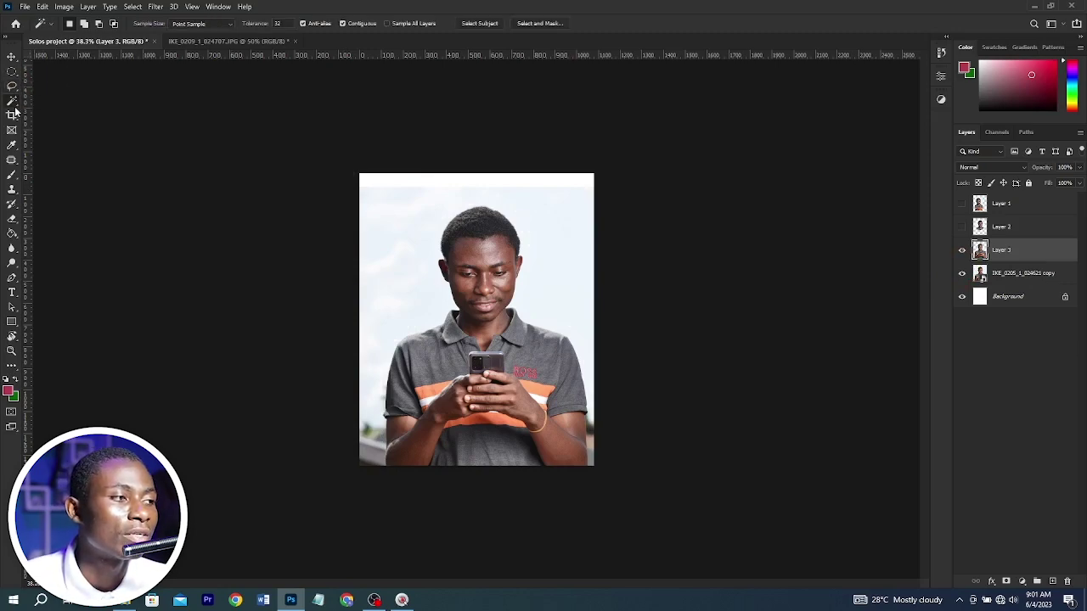
right_click(11, 102)
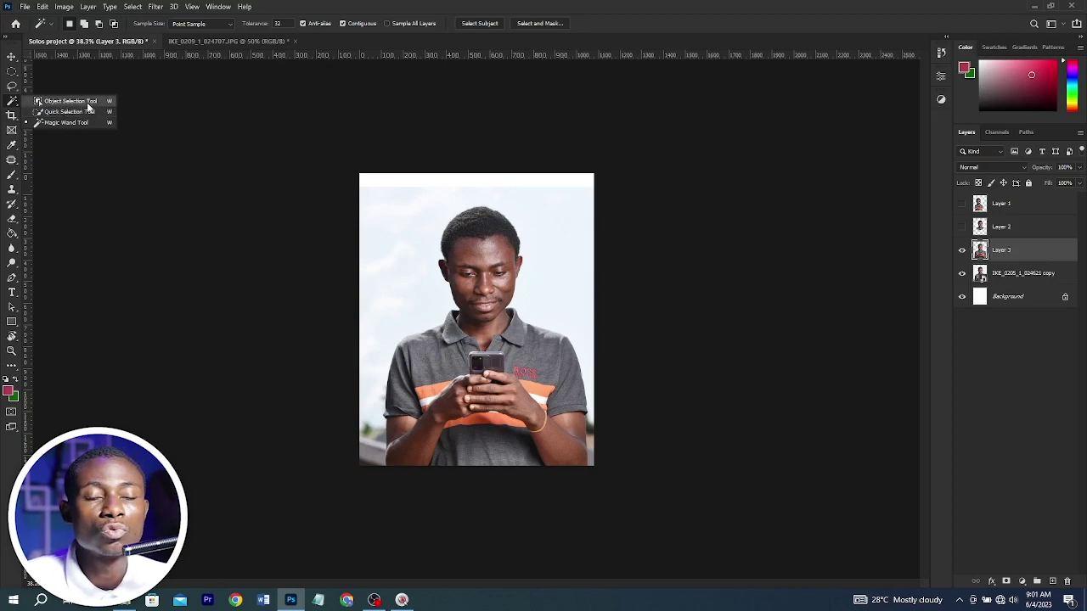
click(68, 123)
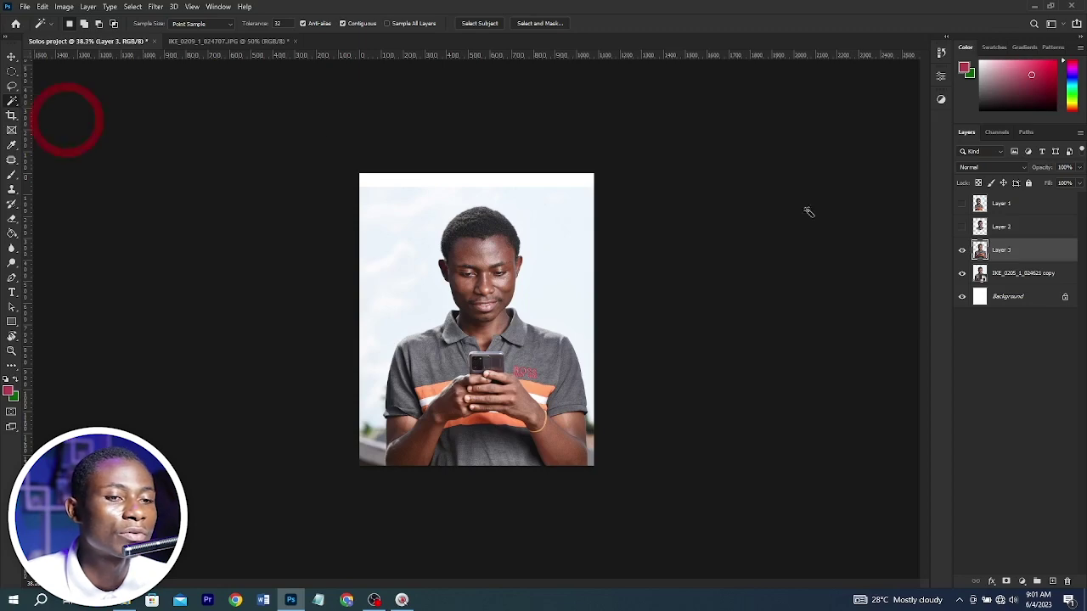
click(962, 251)
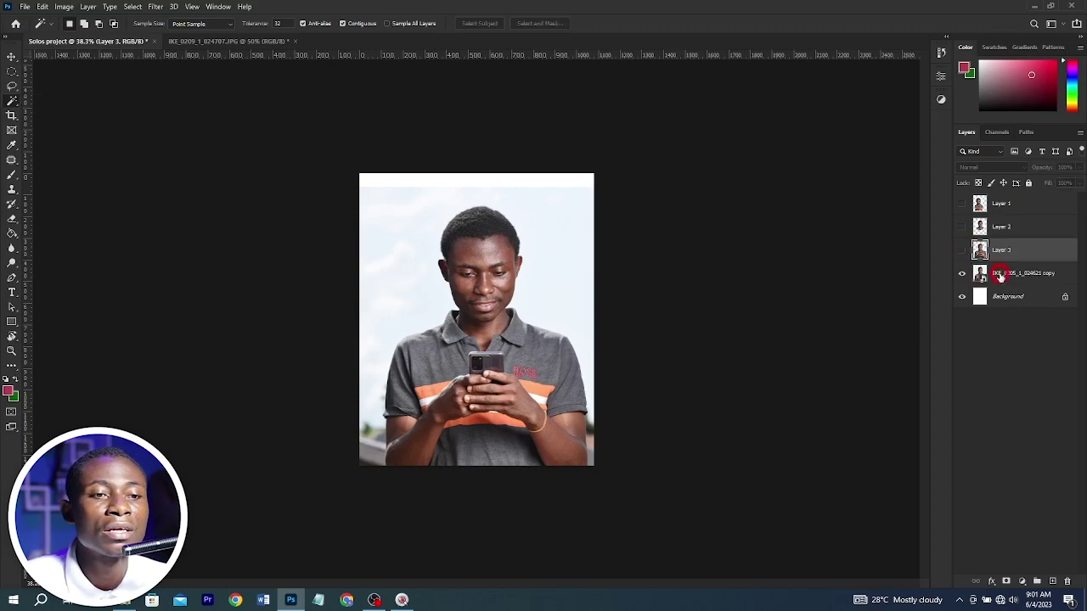
click(1000, 275)
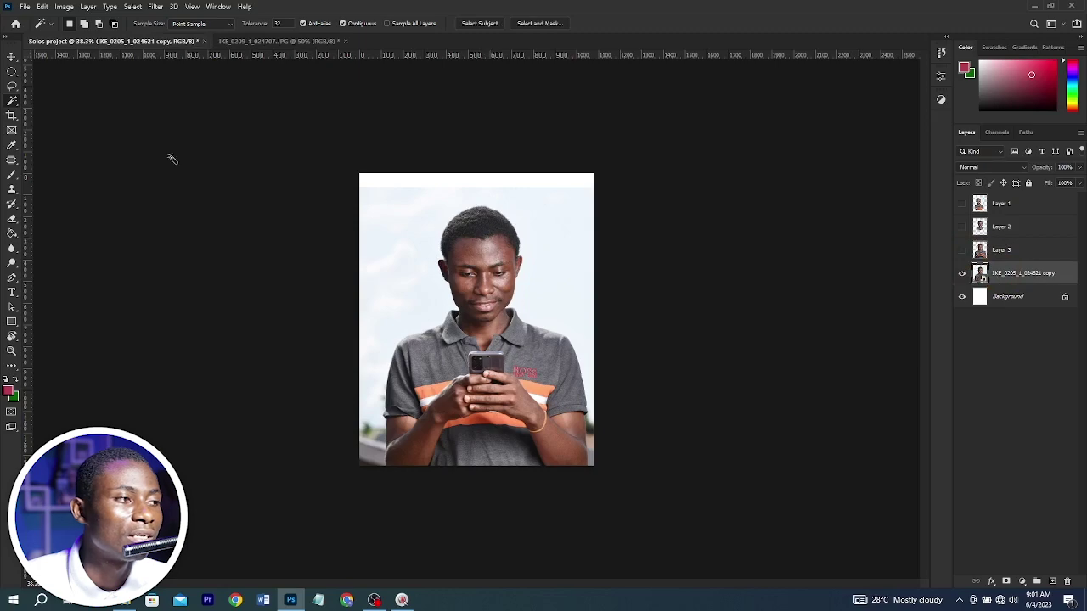
Try the Magic Wand on the man's forehead and select the bright sky around him instead
click(472, 246)
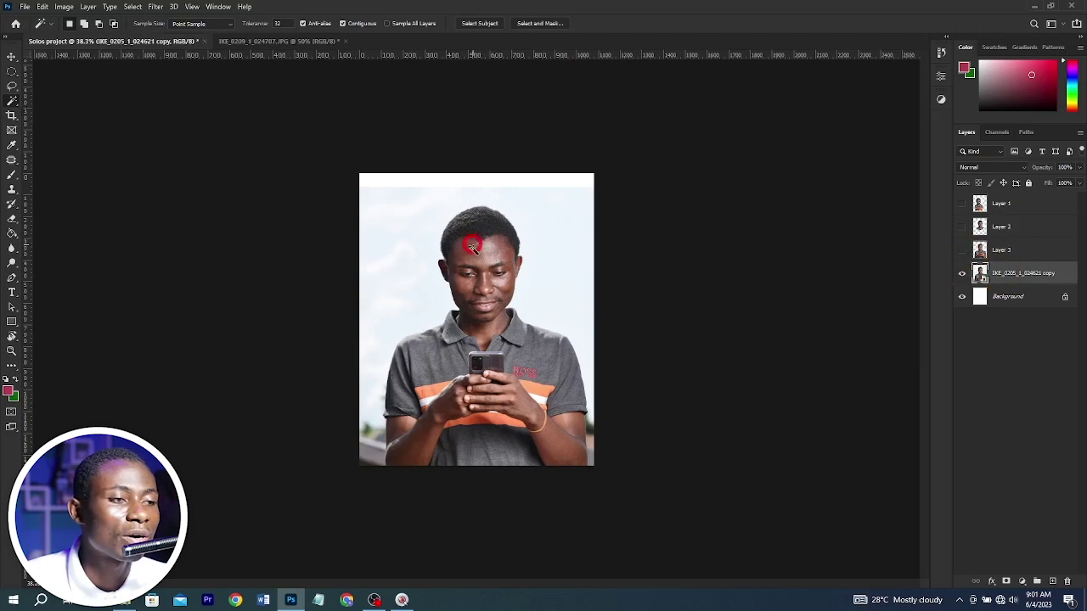
click(491, 249)
click(487, 249)
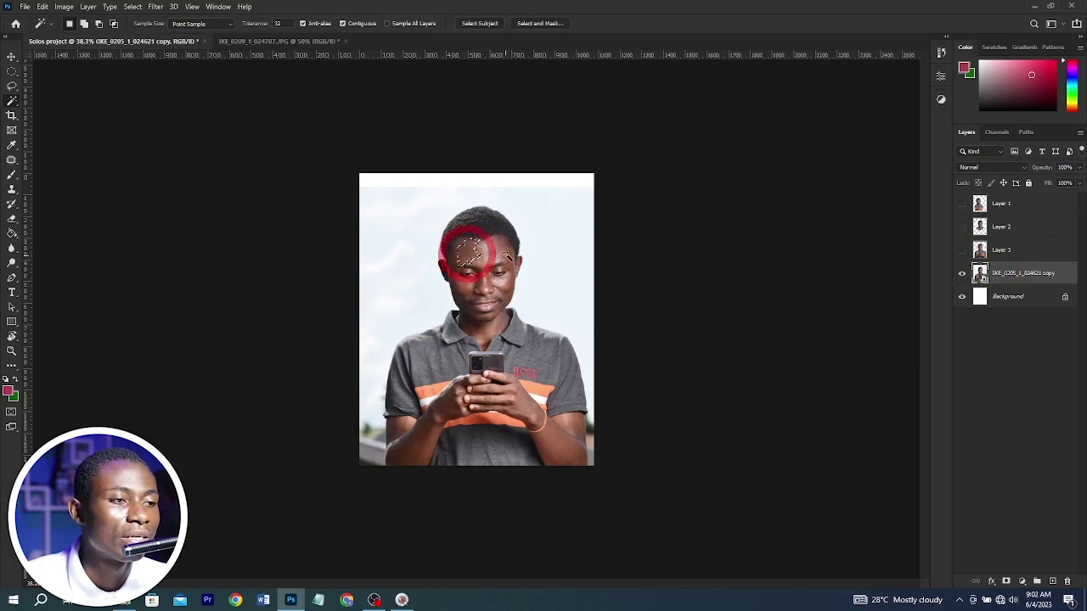
click(557, 224)
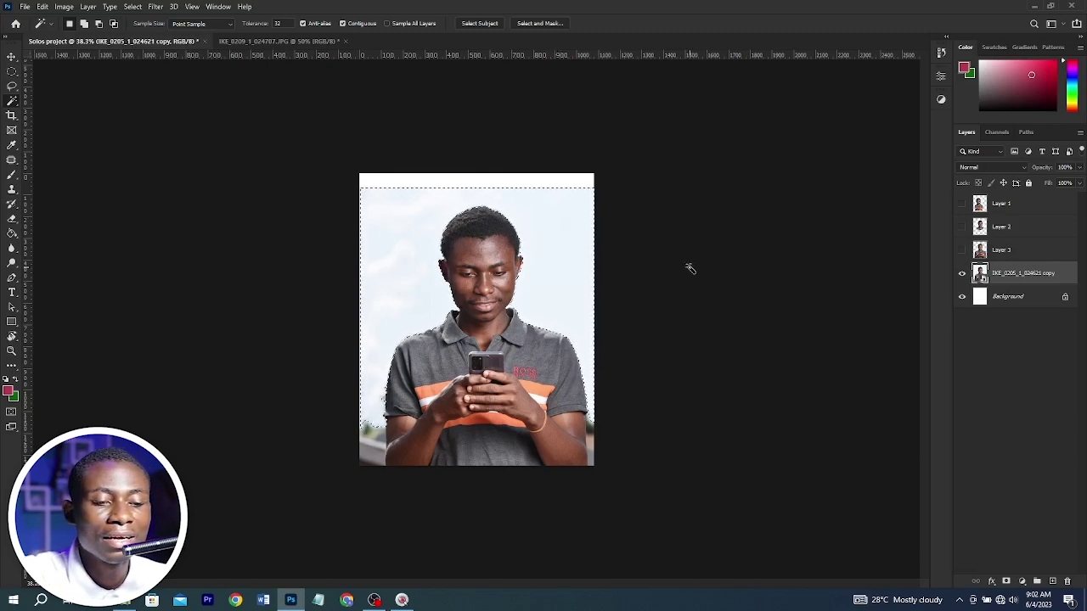
Inspect the sky selection's edges and try to delete the sky from the smart object photo layer
scroll(369, 84, up, 6)
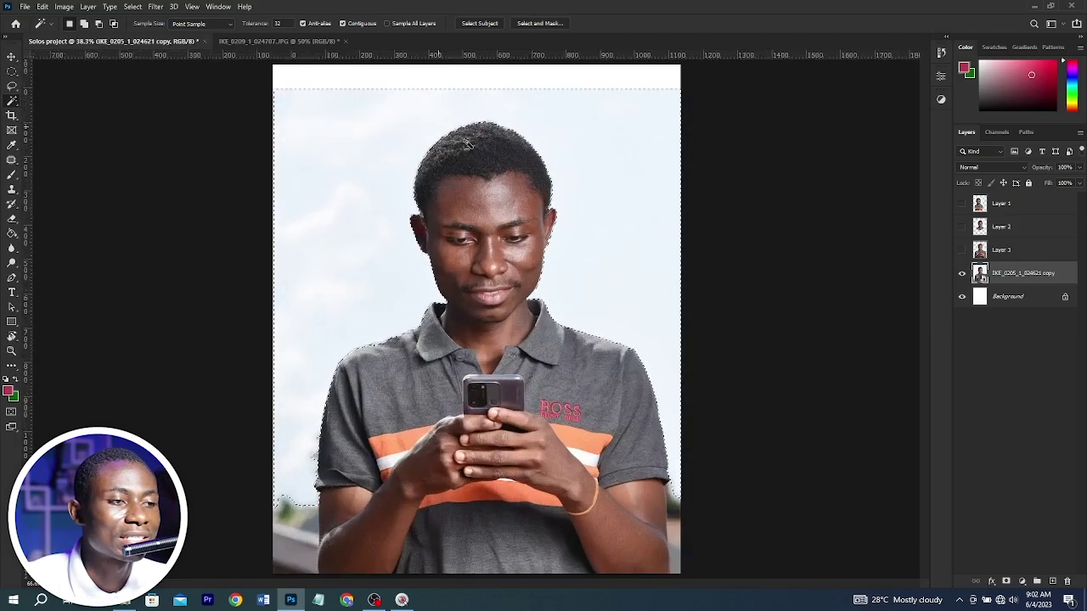
scroll(630, 180, down, 5)
key(Delete)
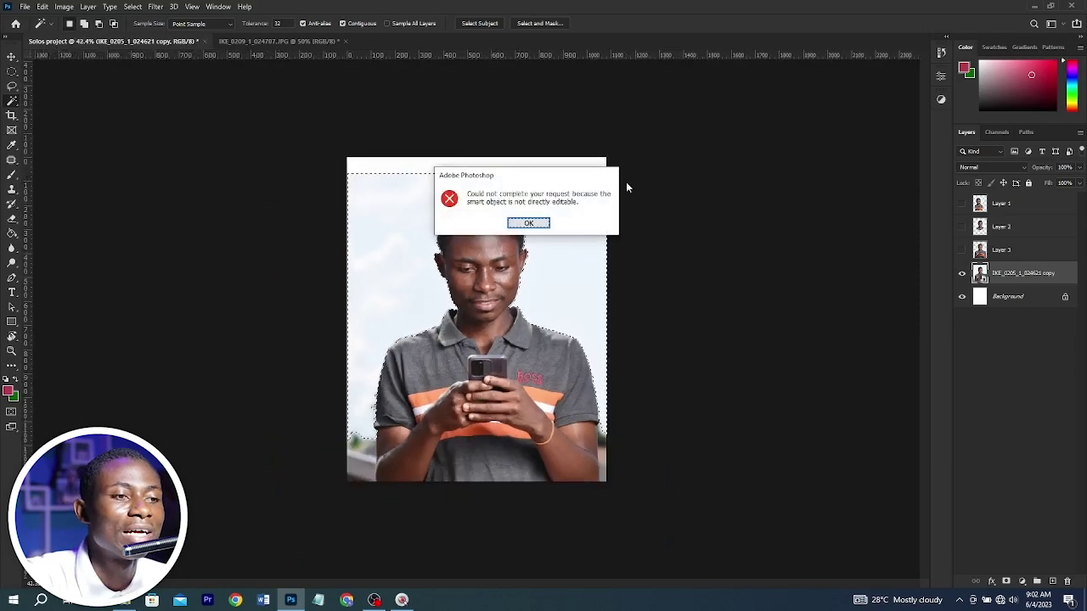
click(526, 222)
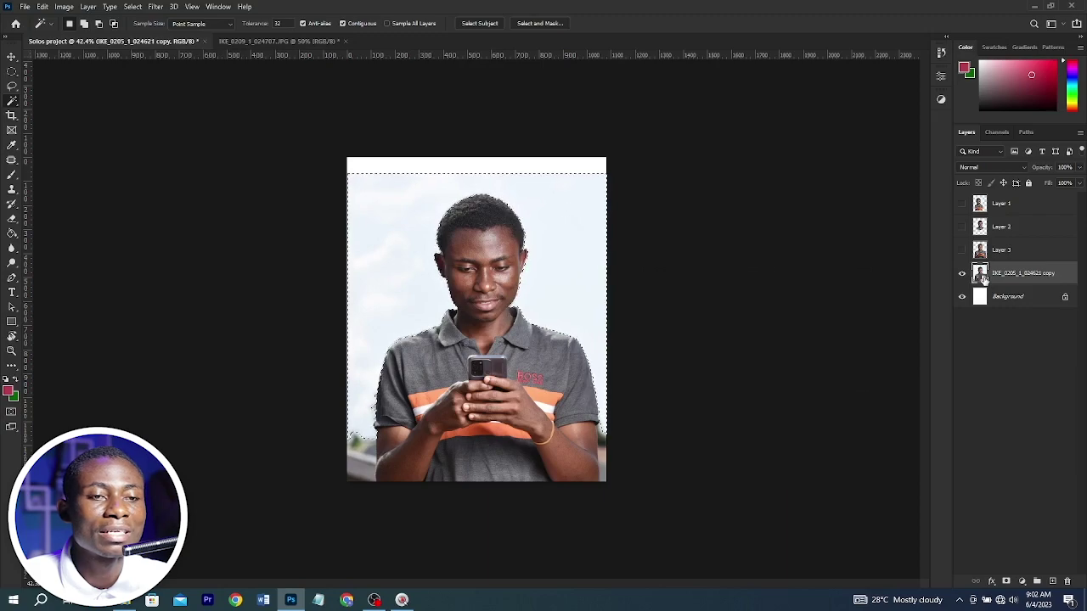
Rasterize the original photo layer and delete the selected sky
right_click(1002, 280)
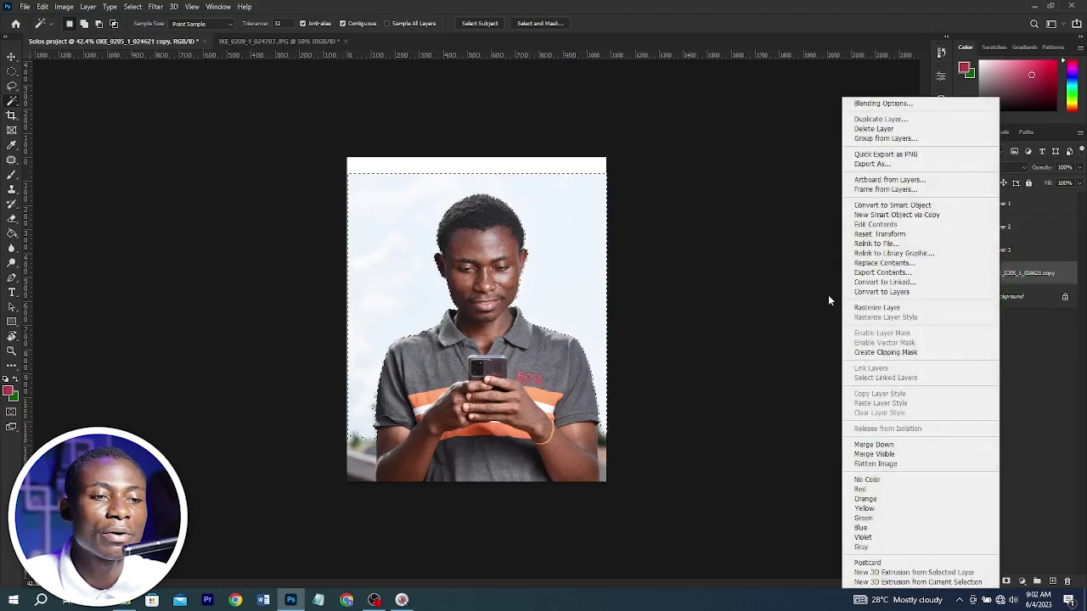
click(883, 309)
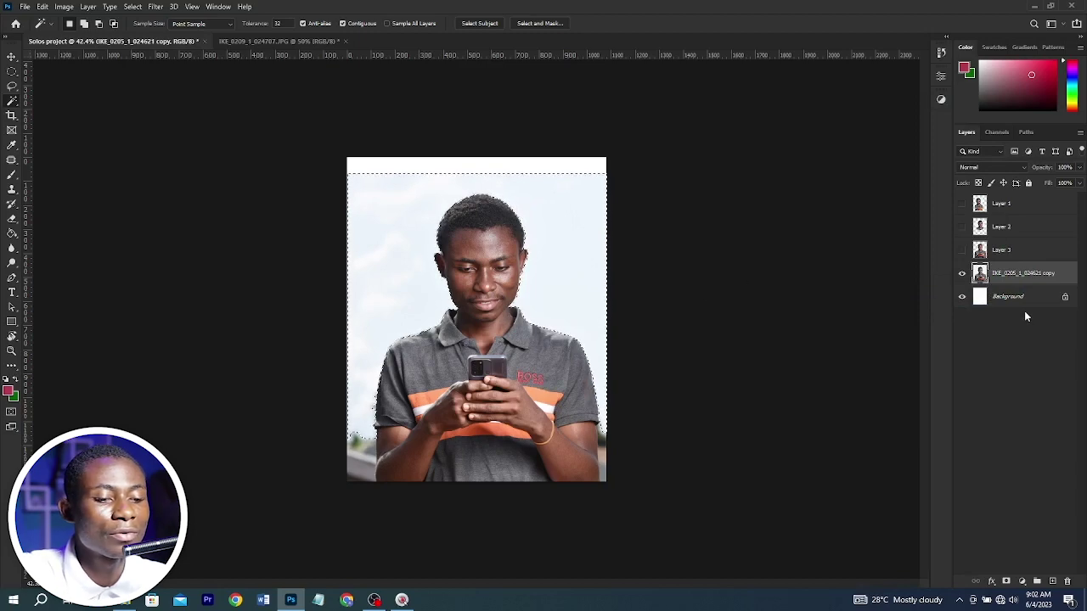
key(Delete)
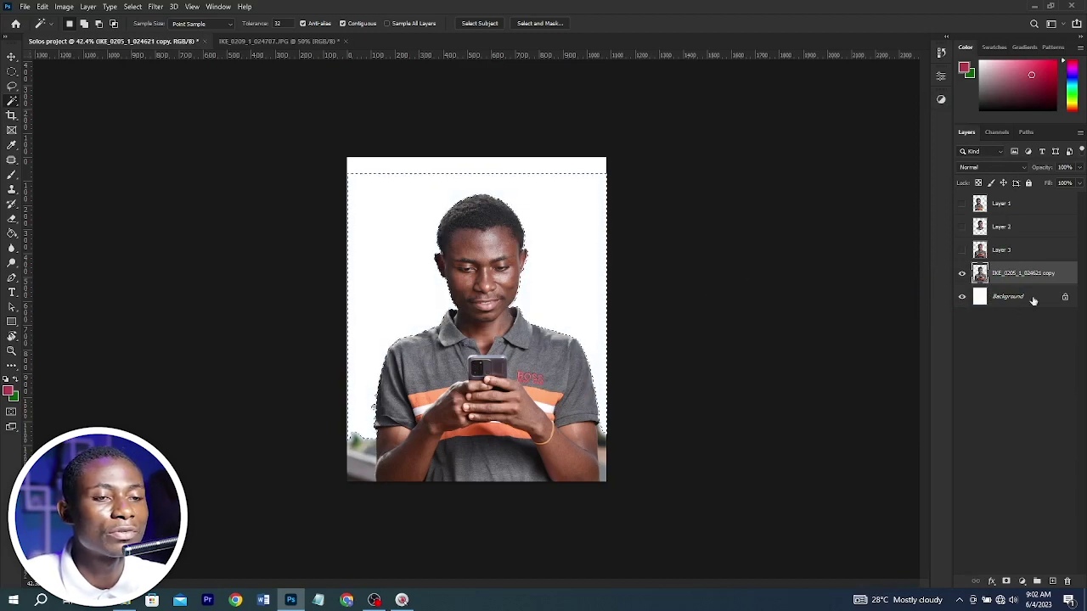
Remove leftover wall and background patches beside the man's arm in the photo's lower-left corner with the Magic Wand, and return to the Move tool
click(356, 474)
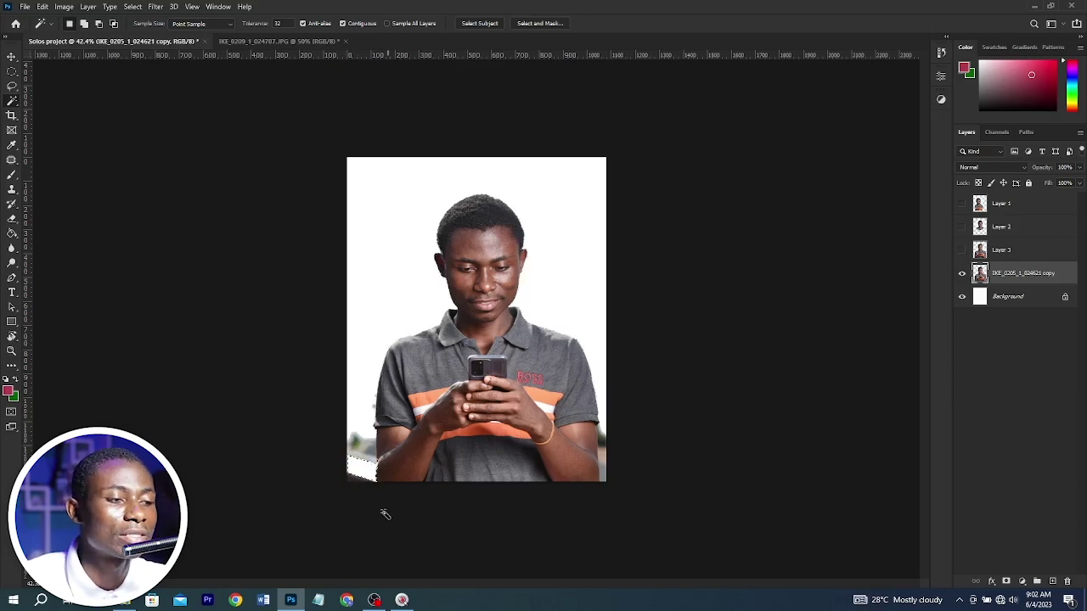
click(363, 453)
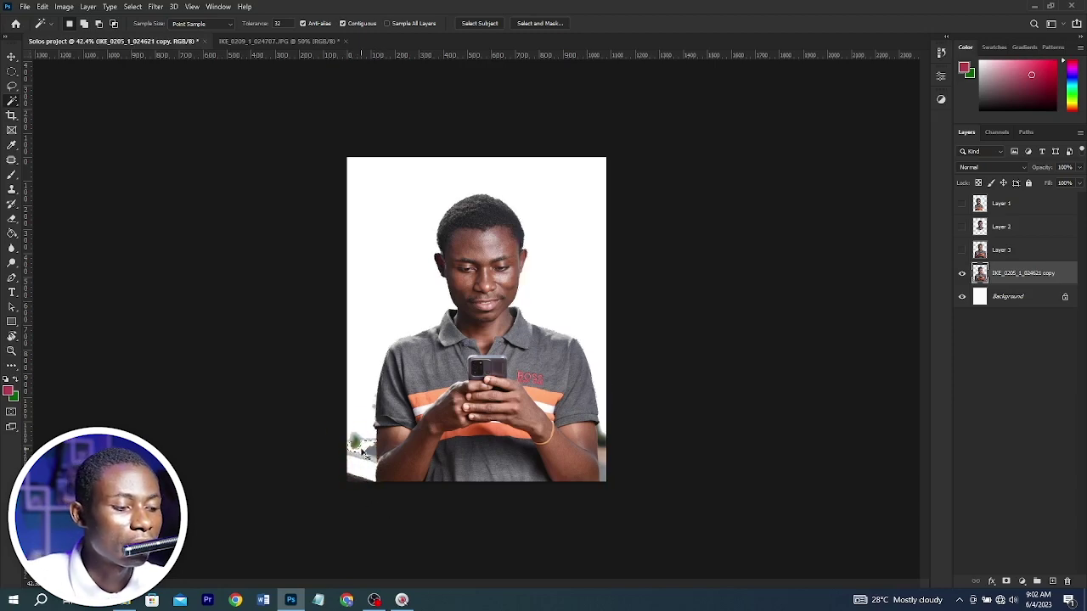
key(v)
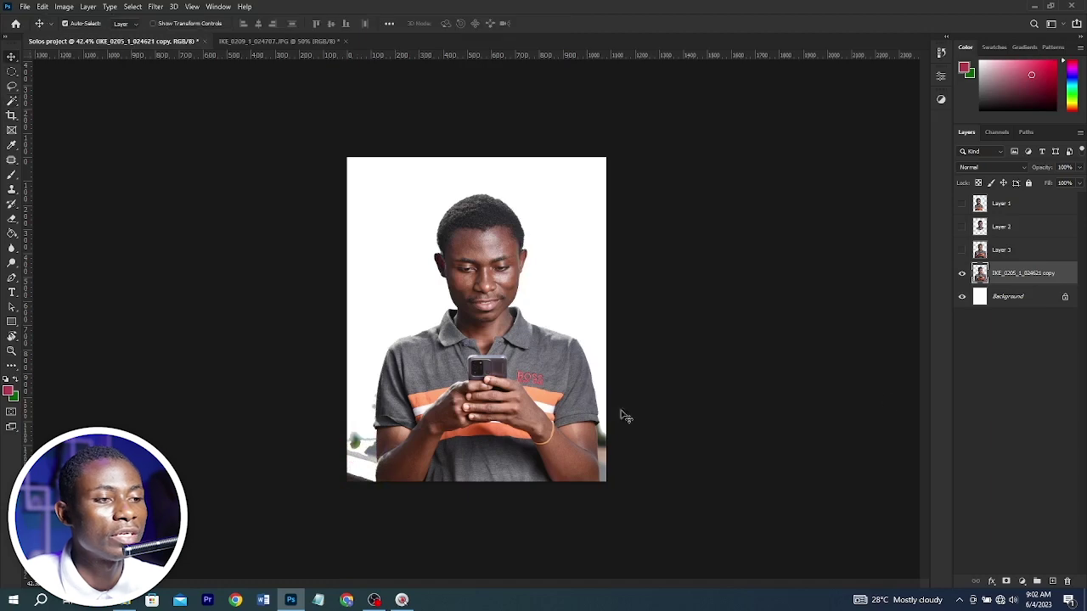
Add a solid color fill layer in dark red #ad0723 directly above the Background layer, behind the man
click(1030, 297)
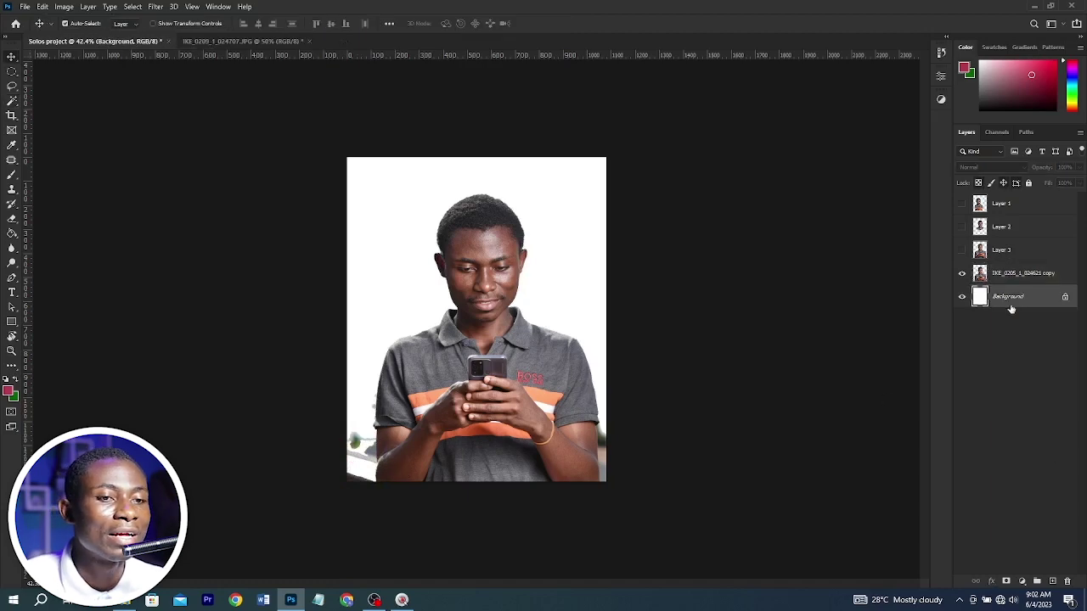
click(1022, 582)
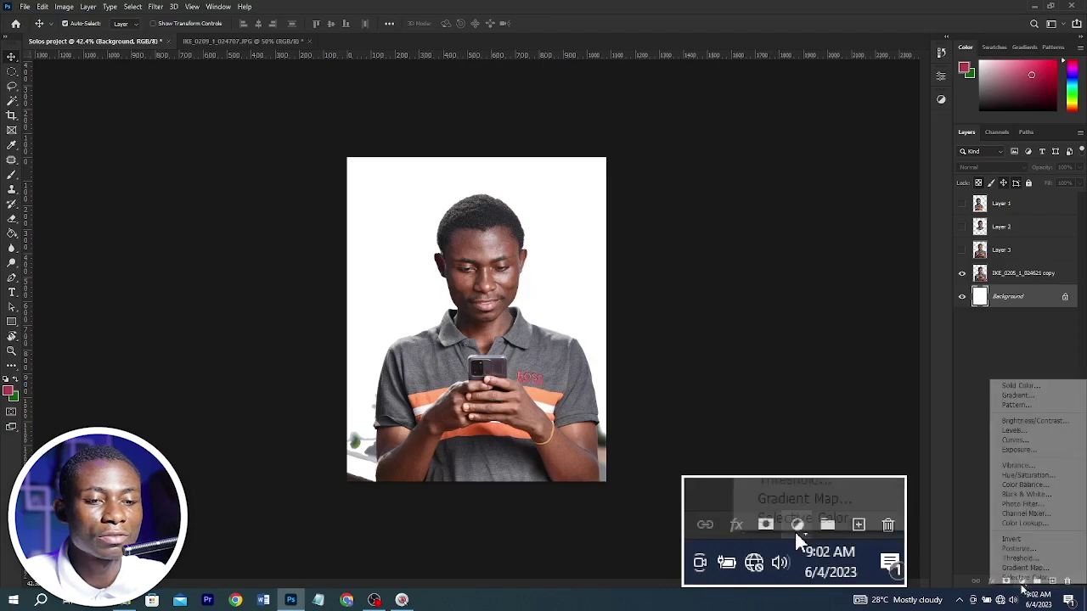
click(1022, 386)
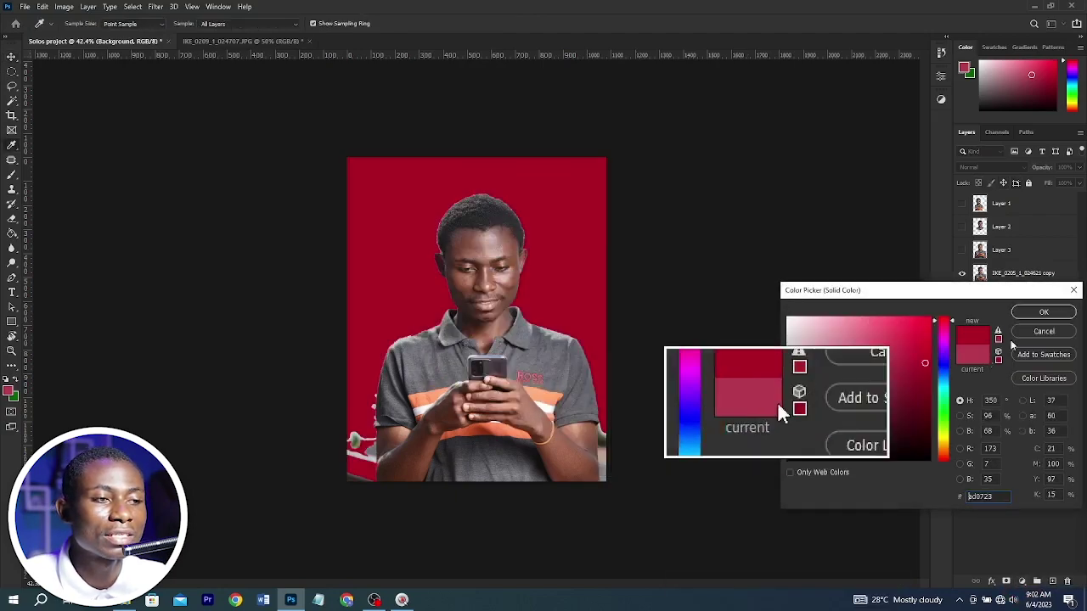
click(1041, 311)
Place the road photo "images" from the Photoshop for Beginners folder behind the man and enlarge it to about 197% to cover the canvas
key(alt+Tab)
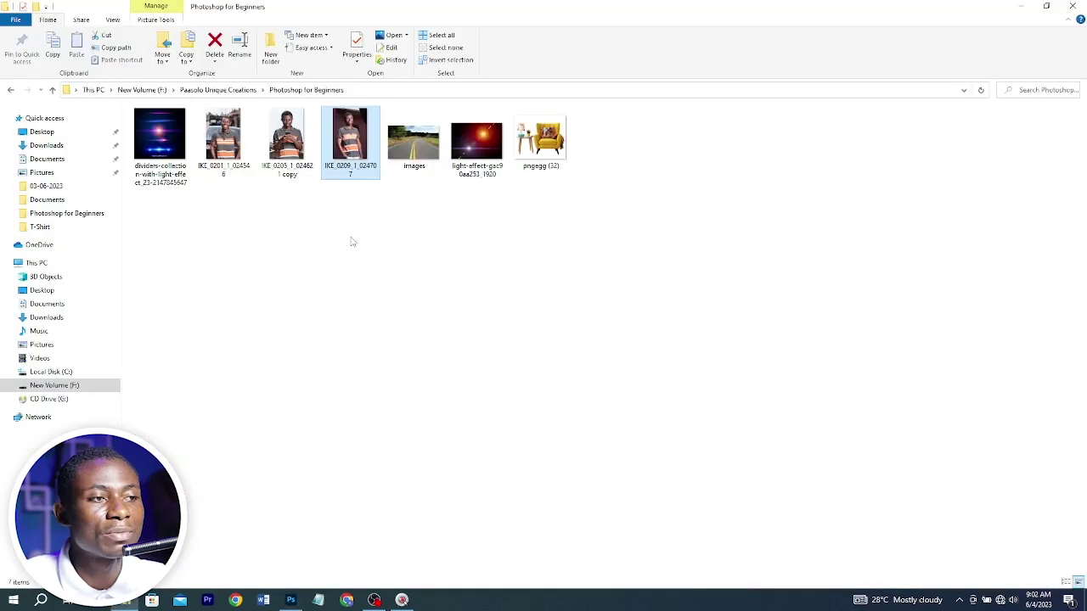
click(414, 140)
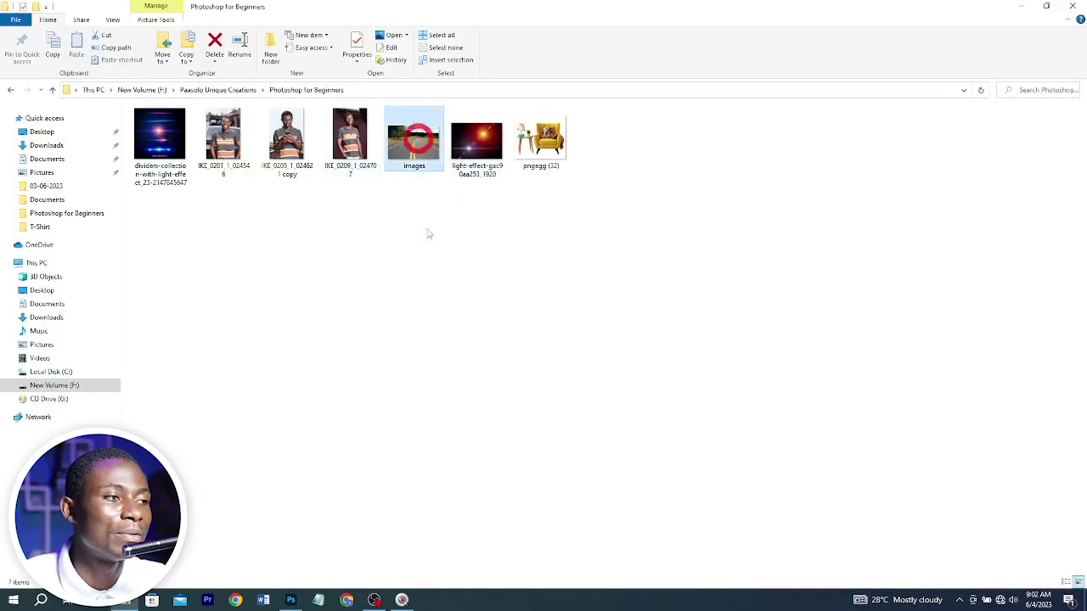
drag(415, 140, 488, 467)
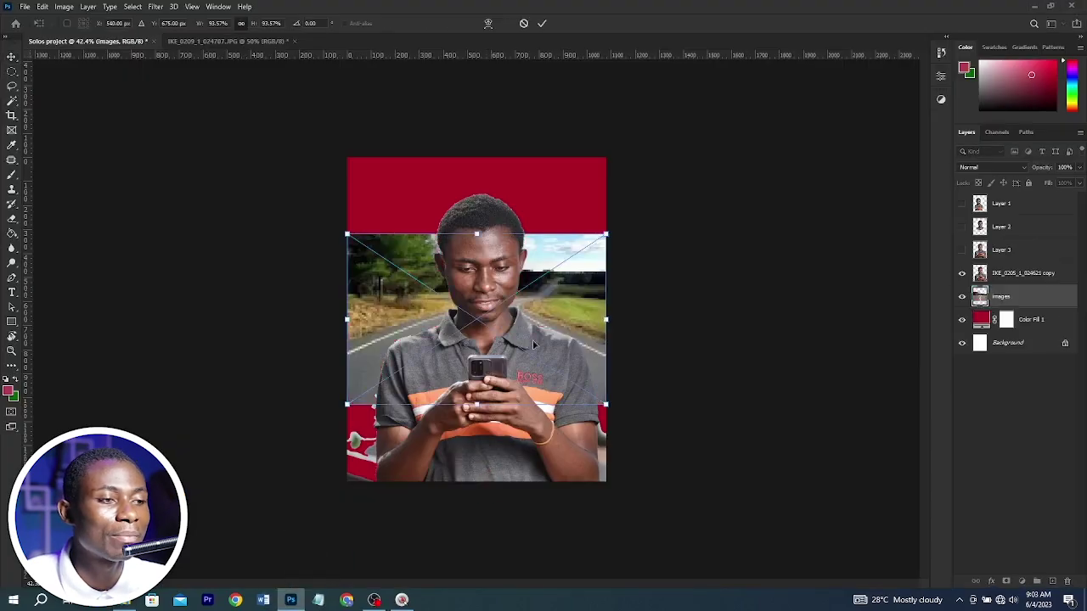
drag(619, 226, 764, 114)
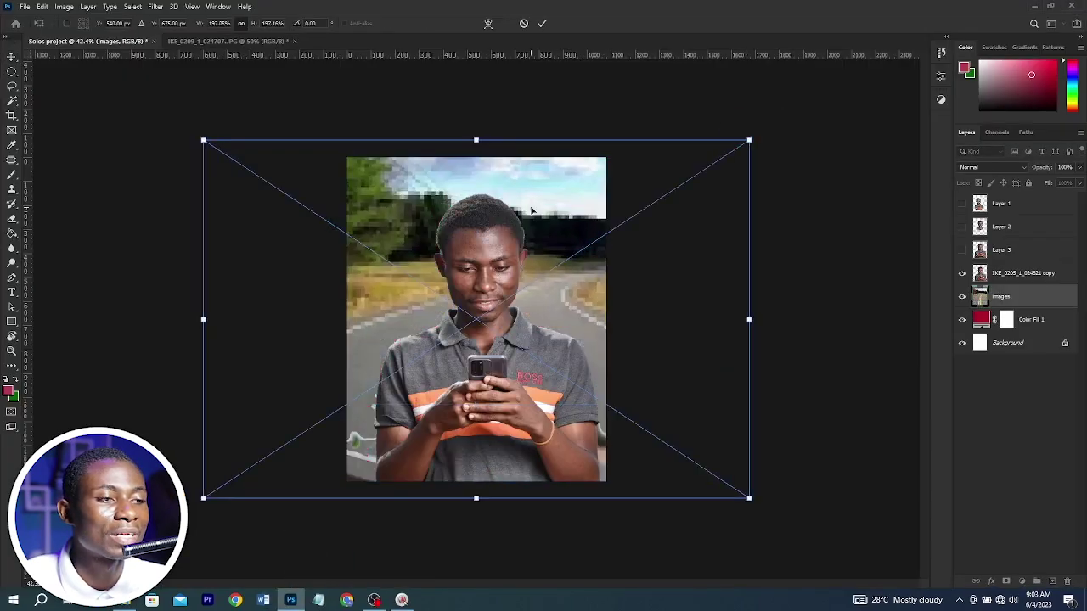
key(Return)
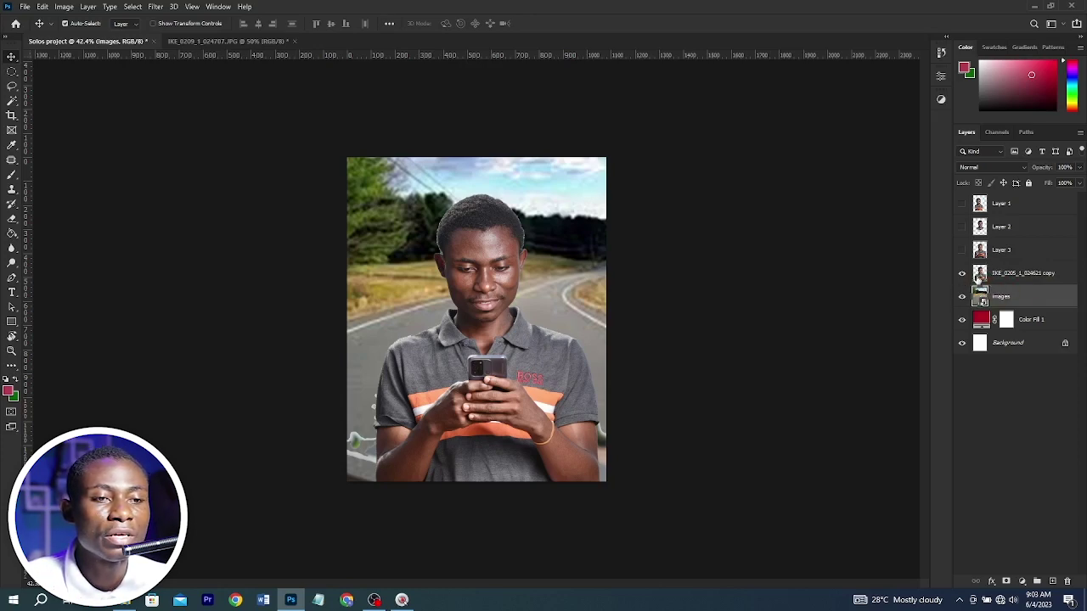
Toggle the visibility of the man's photo layer and move the road photo layer above it
click(962, 273)
click(962, 274)
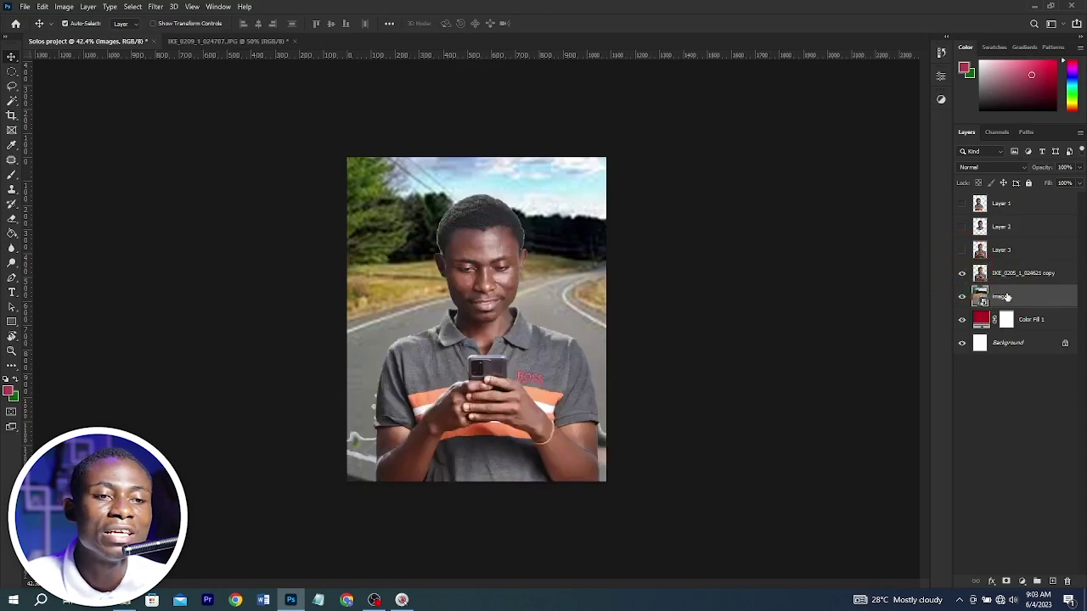
drag(1004, 296, 1004, 275)
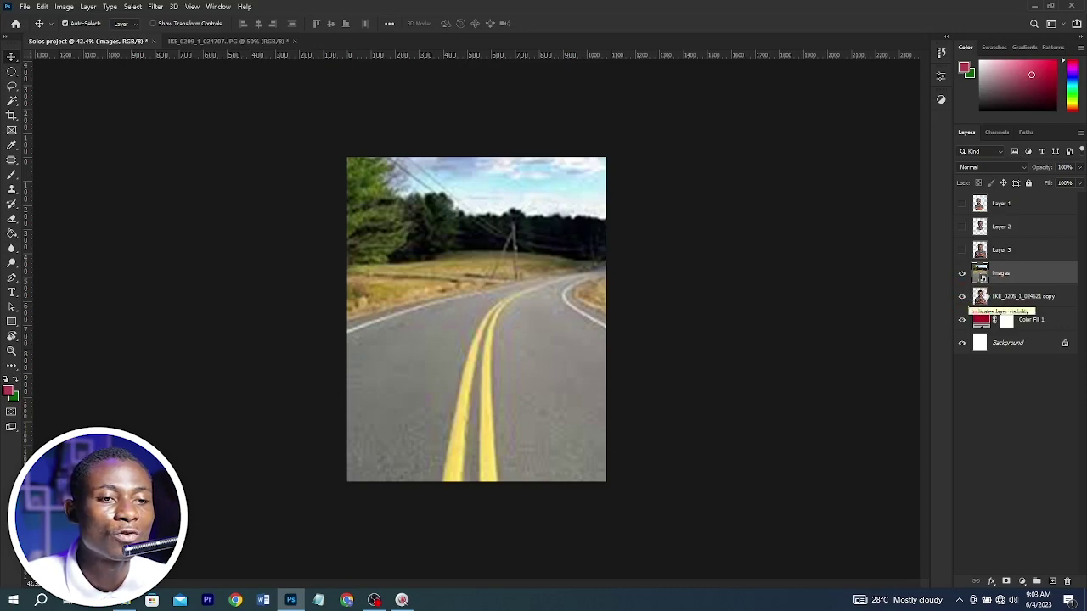
click(1017, 295)
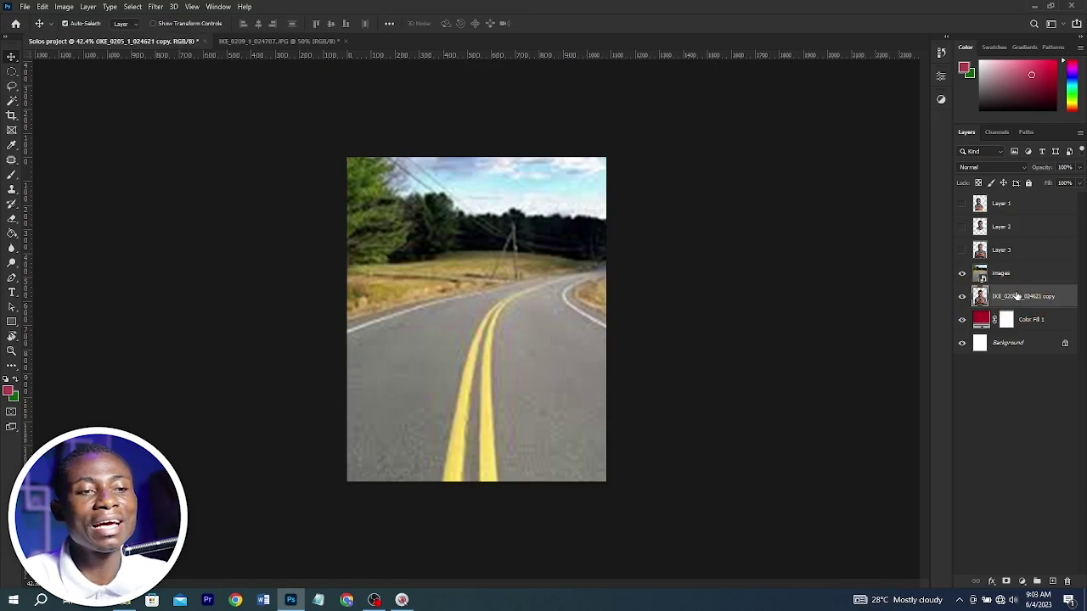
click(1036, 273)
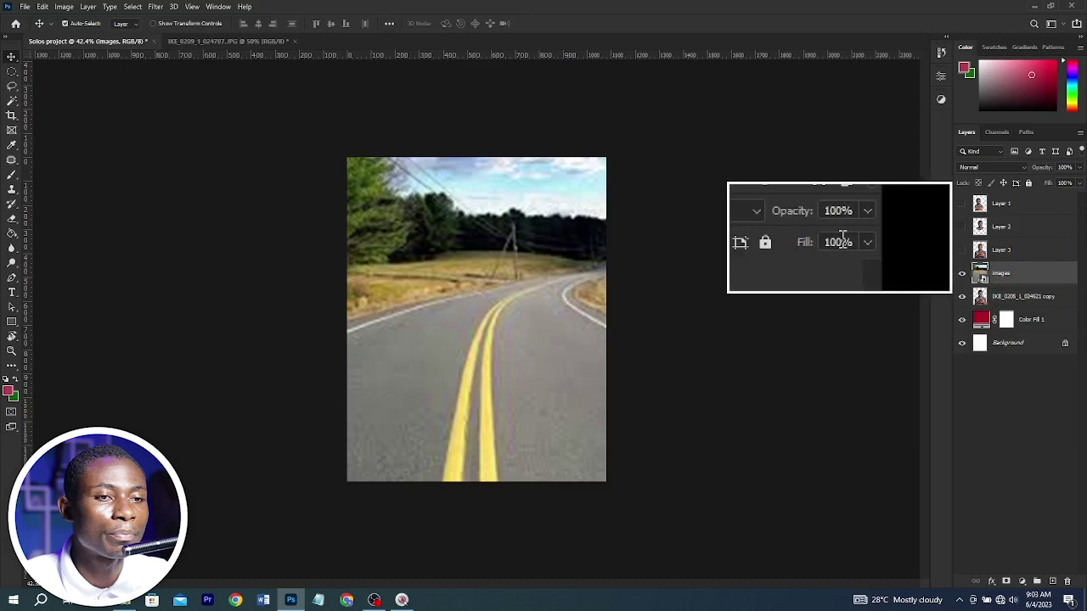
Lower the road photo layer's opacity to 37% and reduce its fill, restoring each to 100% after the comparison
drag(1036, 170, 1001, 174)
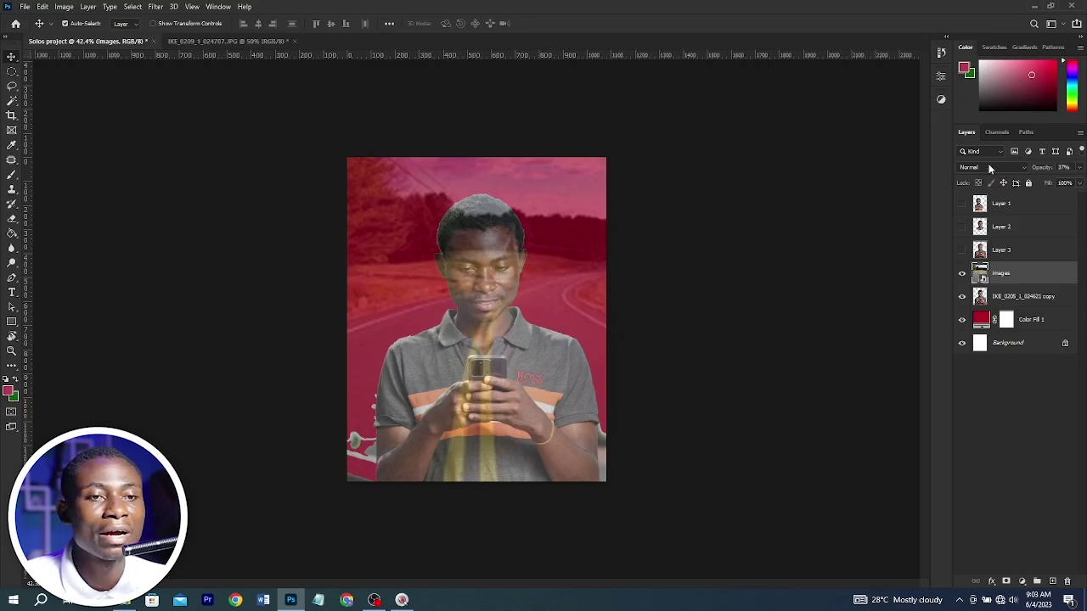
drag(1043, 169, 1073, 157)
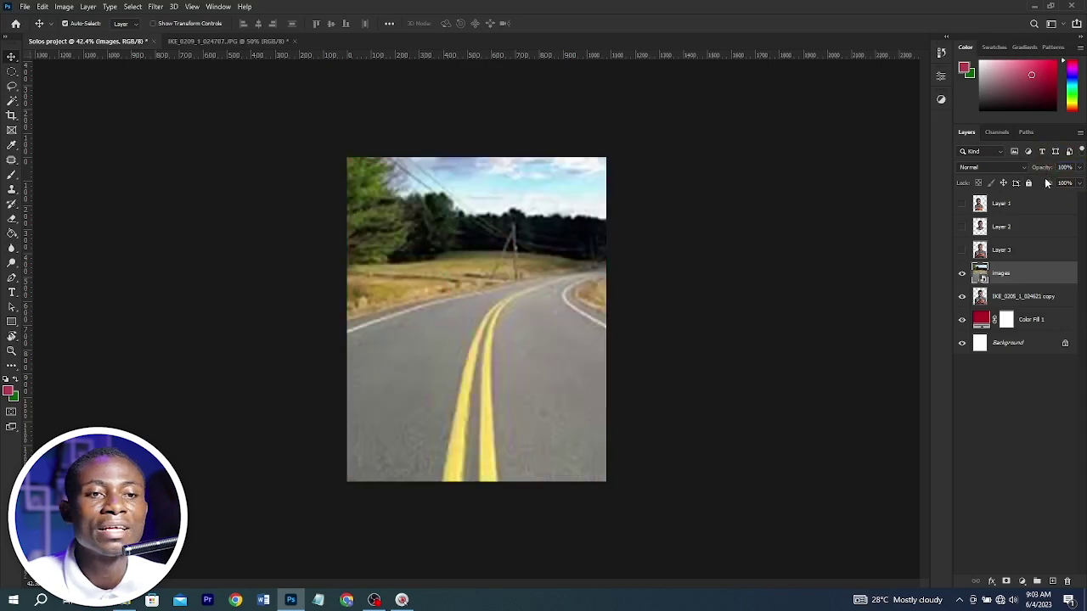
drag(1048, 182, 1036, 193)
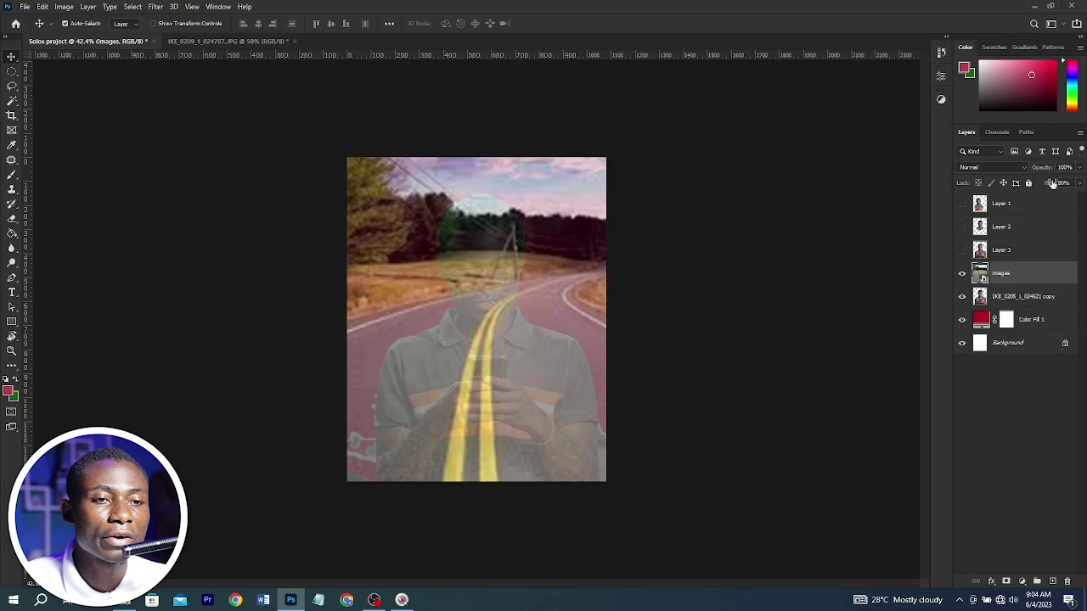
drag(1045, 186, 1085, 183)
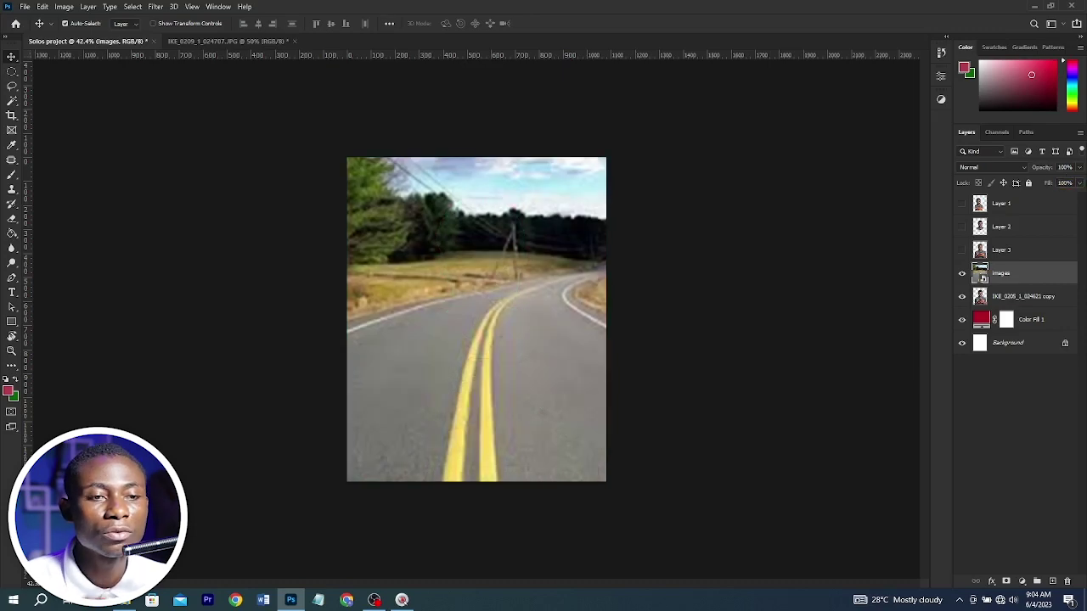
Move the road photo layer back beneath the man and then below the red Color Fill layer, and hide the fill
drag(1021, 278, 1013, 304)
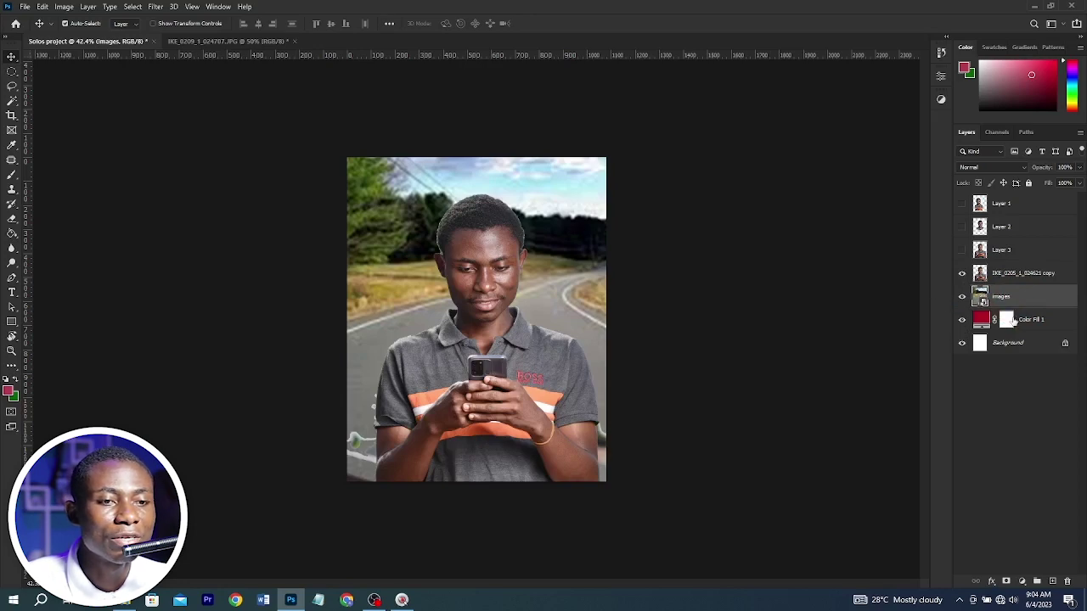
click(964, 301)
click(963, 300)
drag(1030, 302, 1017, 333)
click(963, 297)
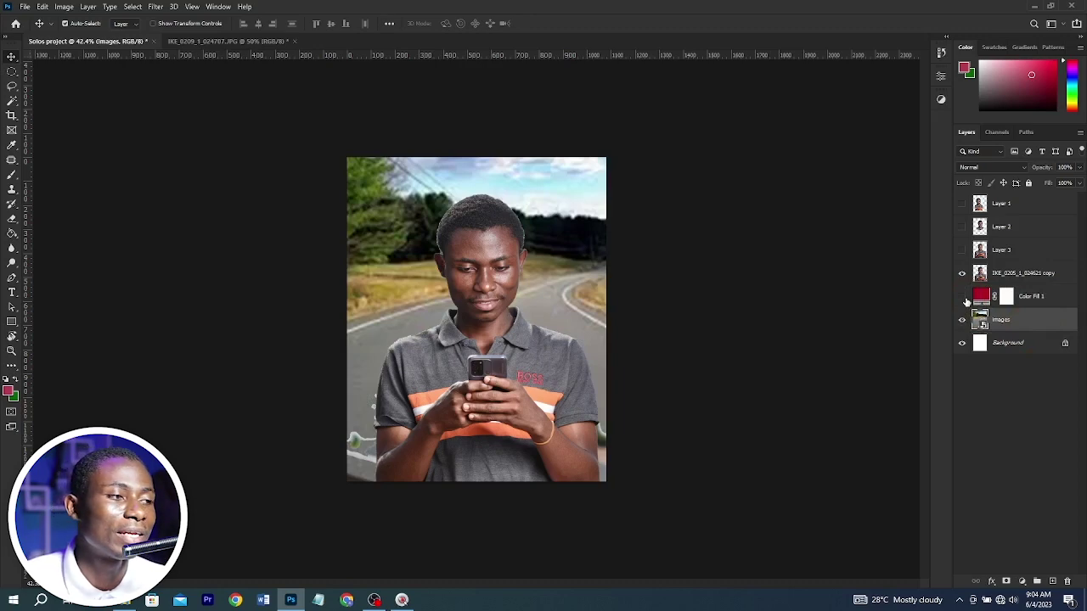
Try cropping the canvas down to the man's chest and hands with the Crop tool, and undo the crop
click(11, 117)
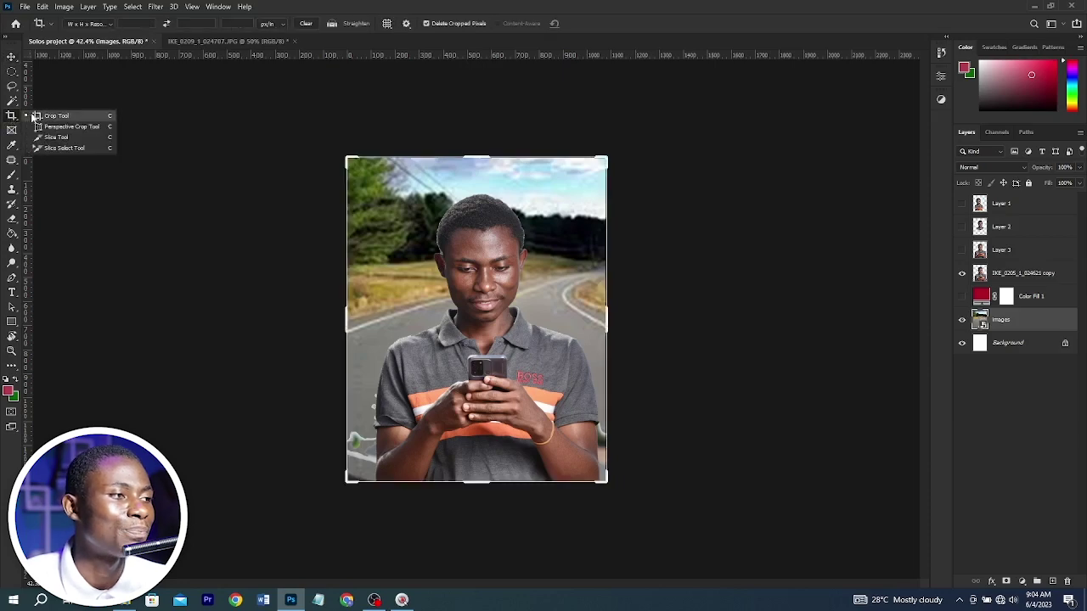
click(49, 117)
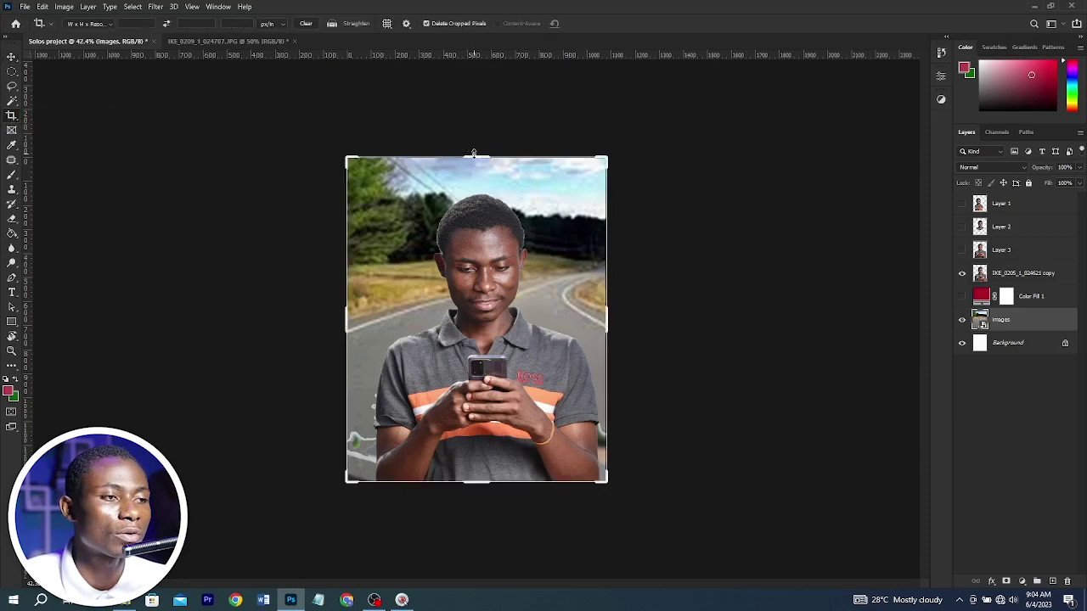
drag(474, 154, 476, 242)
drag(479, 398, 482, 379)
drag(347, 319, 376, 319)
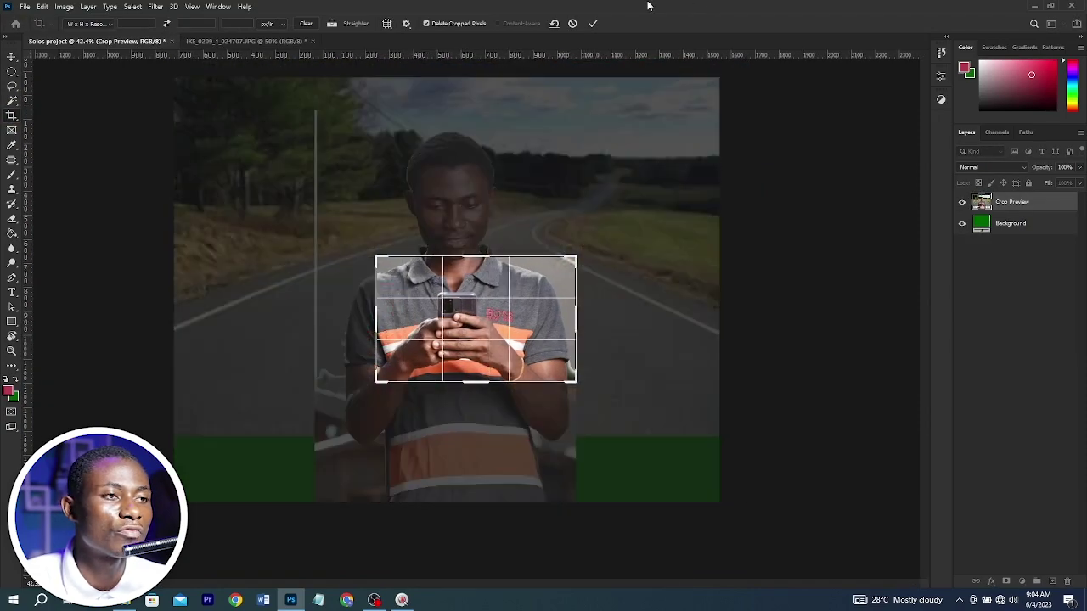
click(594, 24)
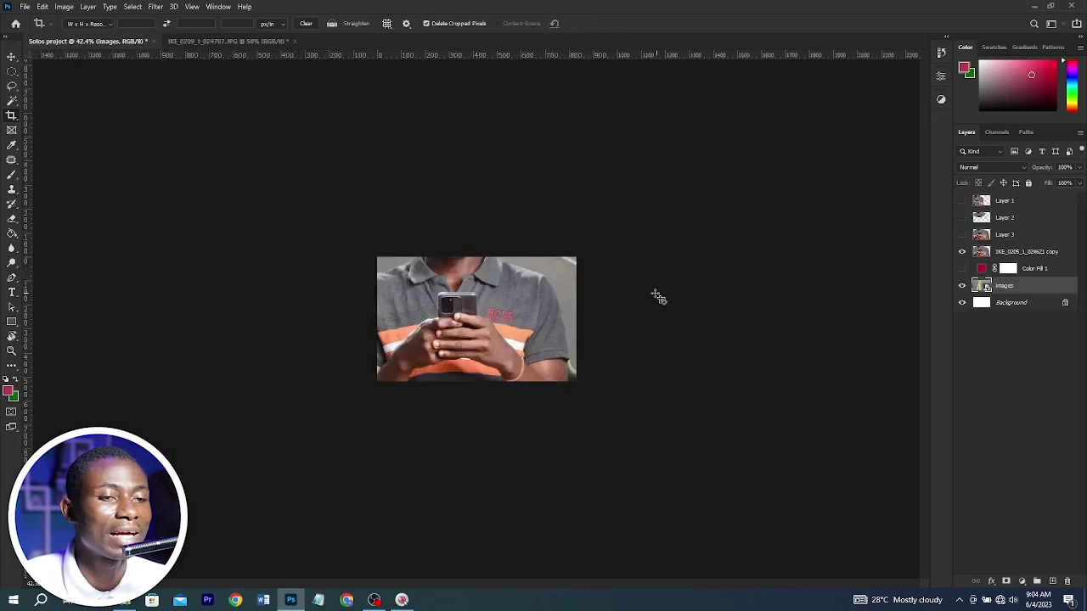
key(ctrl+z)
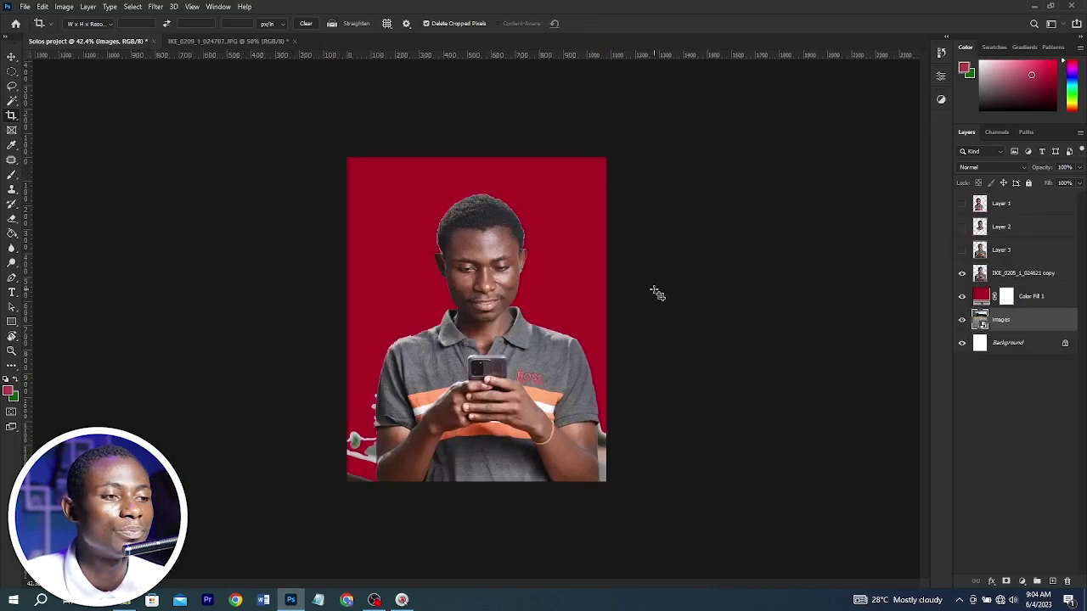
Sample the orange of the man's shirt stripe as the foreground color with the Eyedropper tool
click(11, 133)
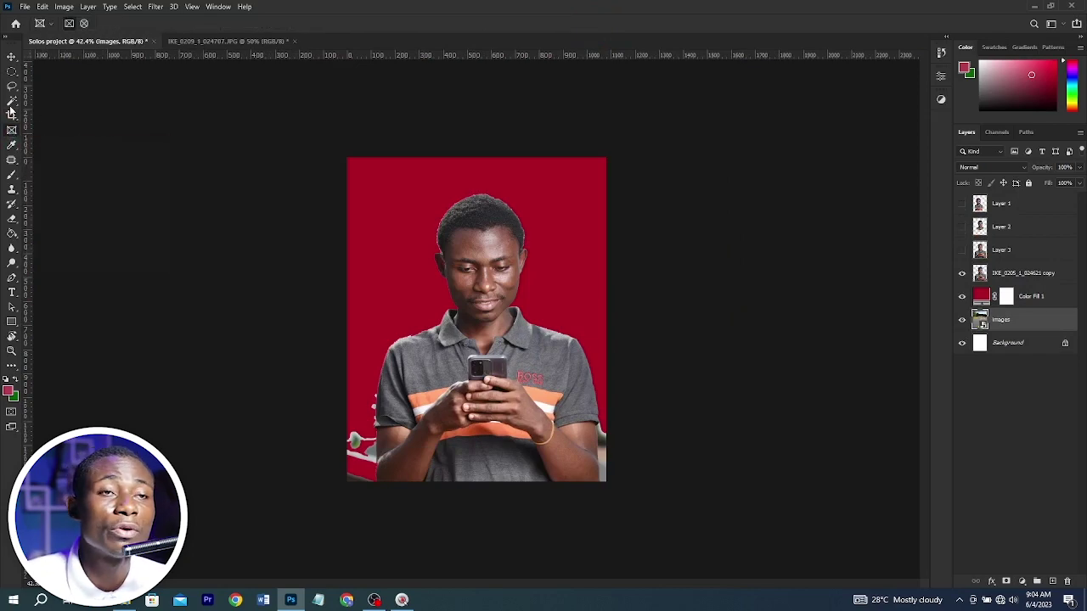
click(14, 148)
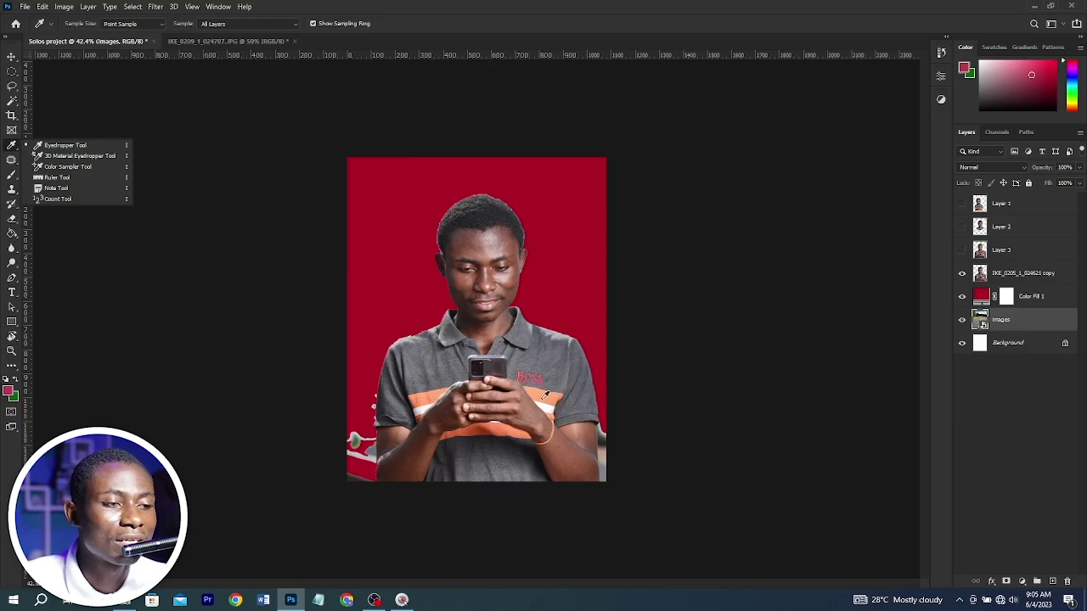
scroll(547, 392, up, 5)
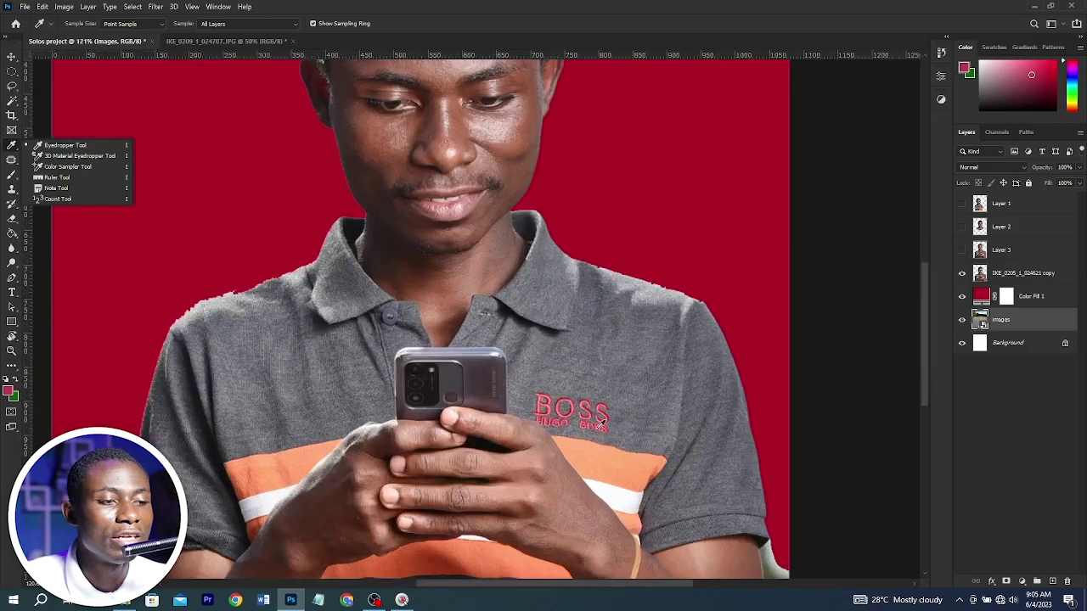
click(600, 460)
click(601, 461)
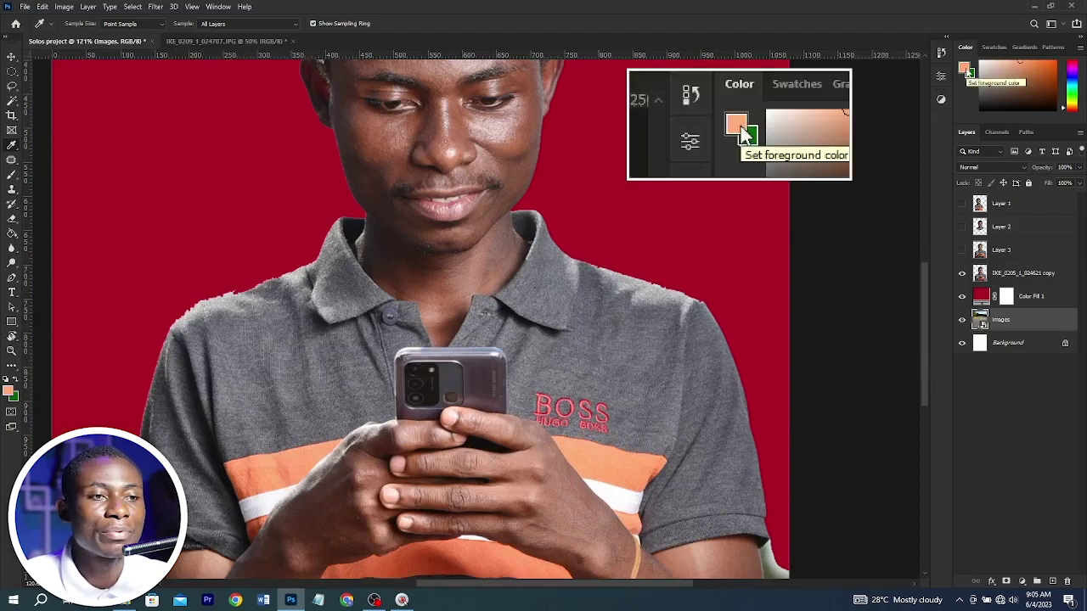
scroll(699, 158, down, 5)
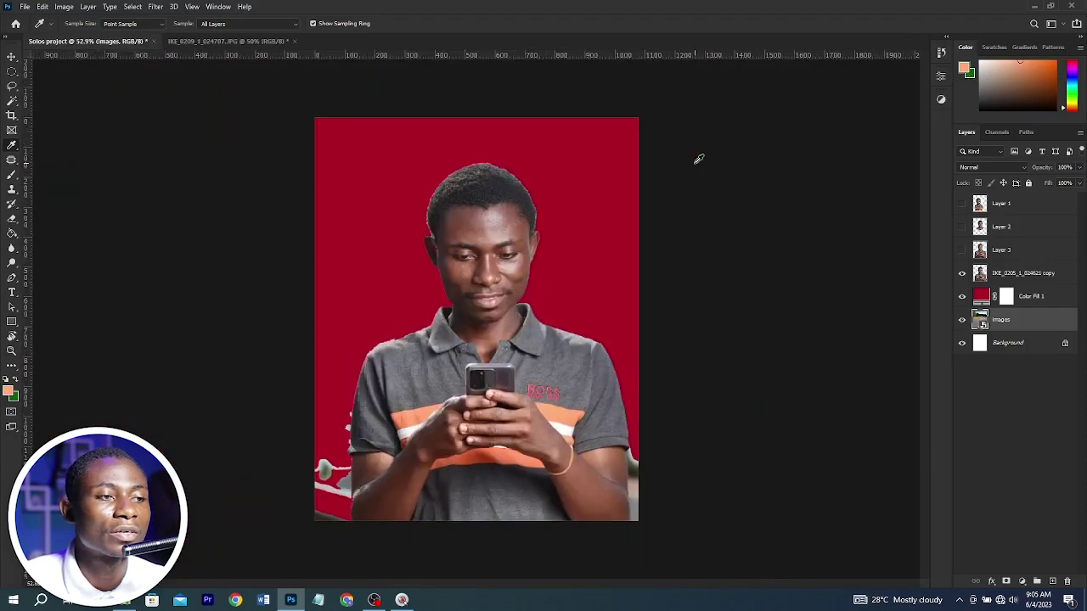
Recolor the Color Fill layer by trying the foreground orange and various shirt colors, settling on the shirt's dark grey #626167
double_click(981, 297)
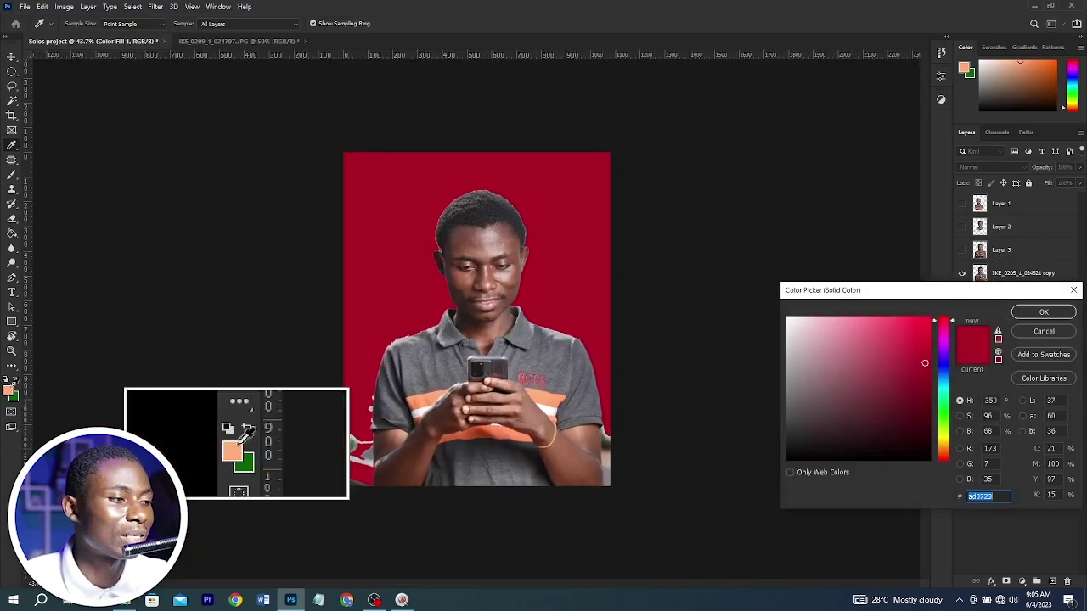
click(9, 389)
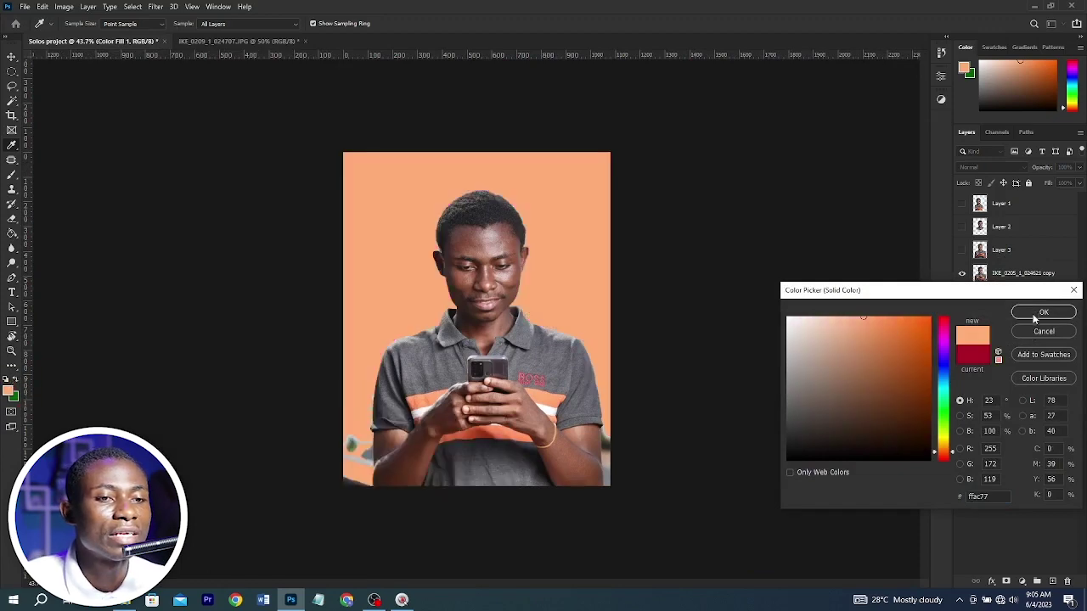
click(548, 359)
click(408, 368)
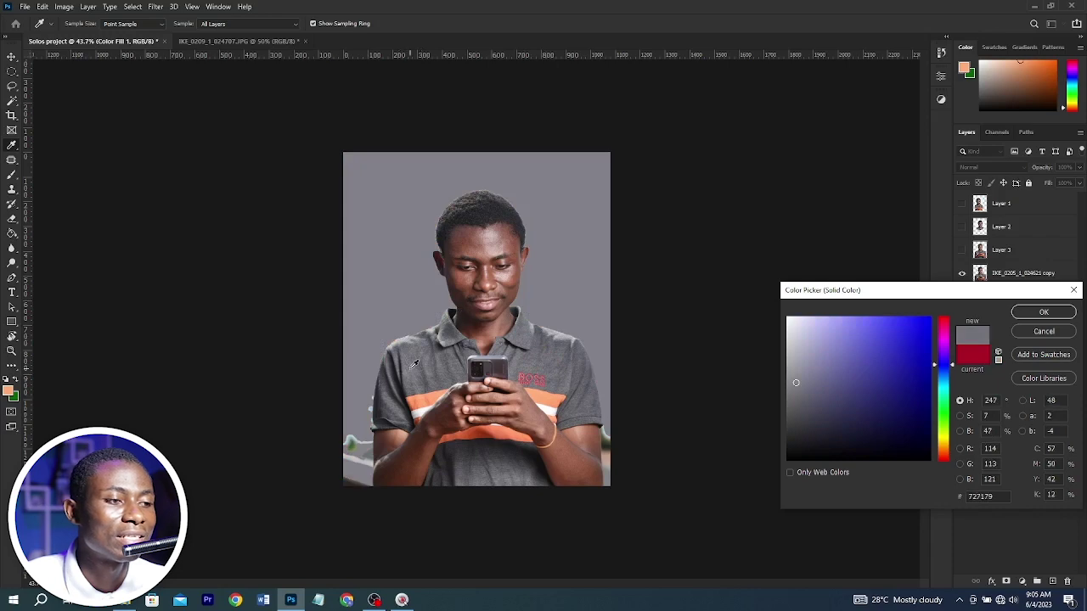
drag(413, 363, 511, 441)
click(556, 410)
click(559, 376)
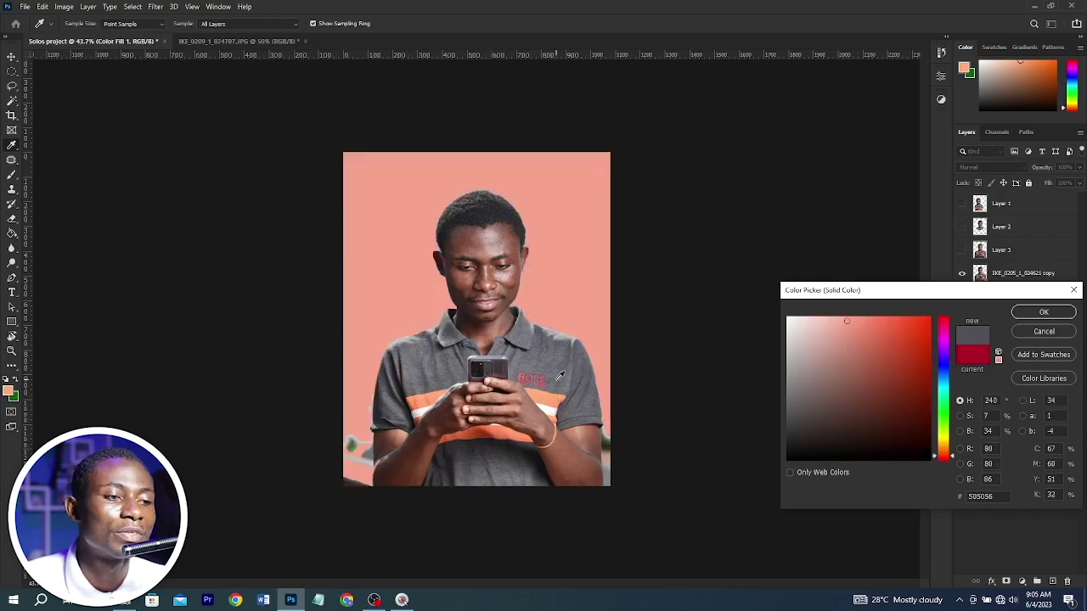
click(412, 338)
click(561, 364)
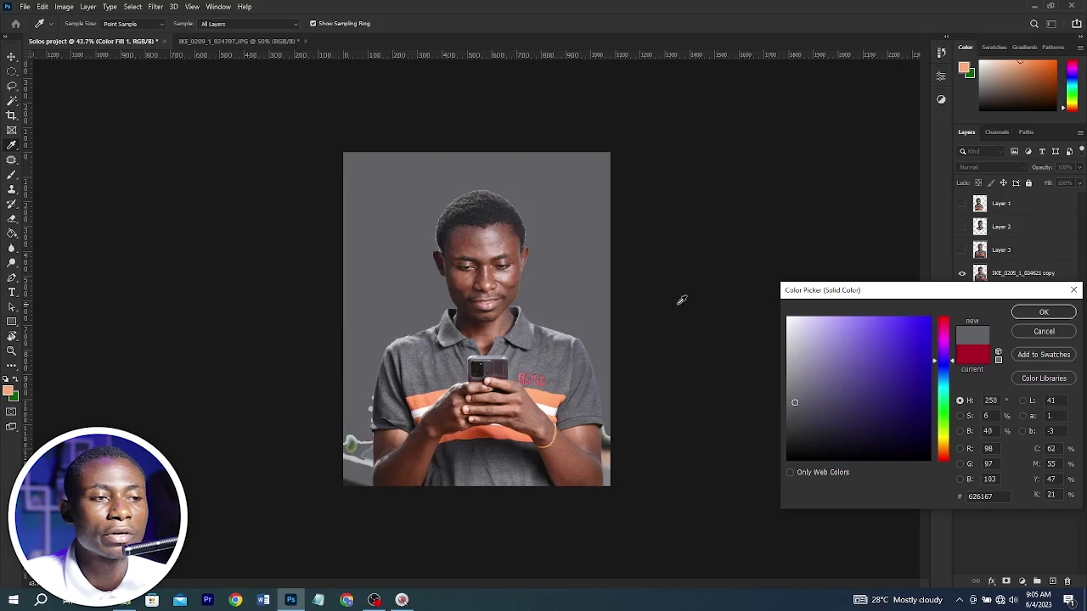
click(1044, 311)
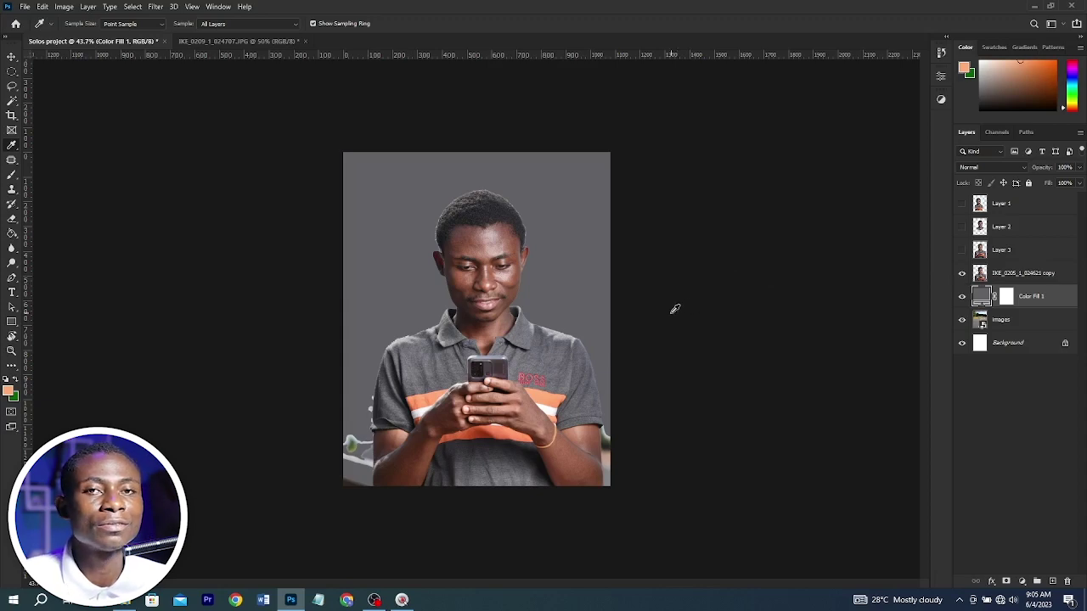
Activate the Spot Healing Brush and select the layer of the man holding the phone for retouching his face
click(12, 160)
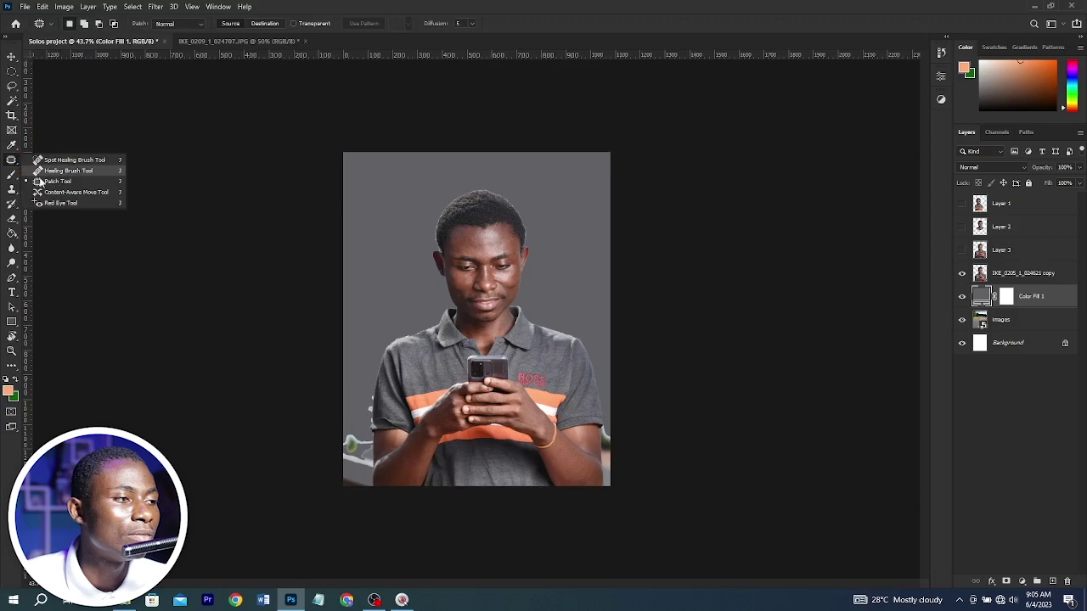
click(55, 161)
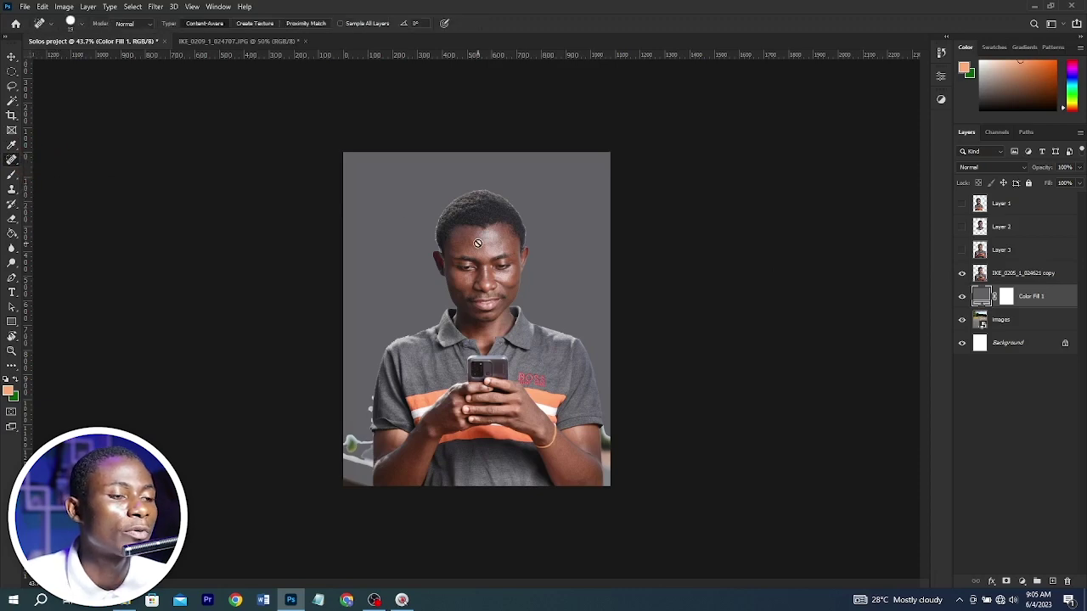
click(984, 273)
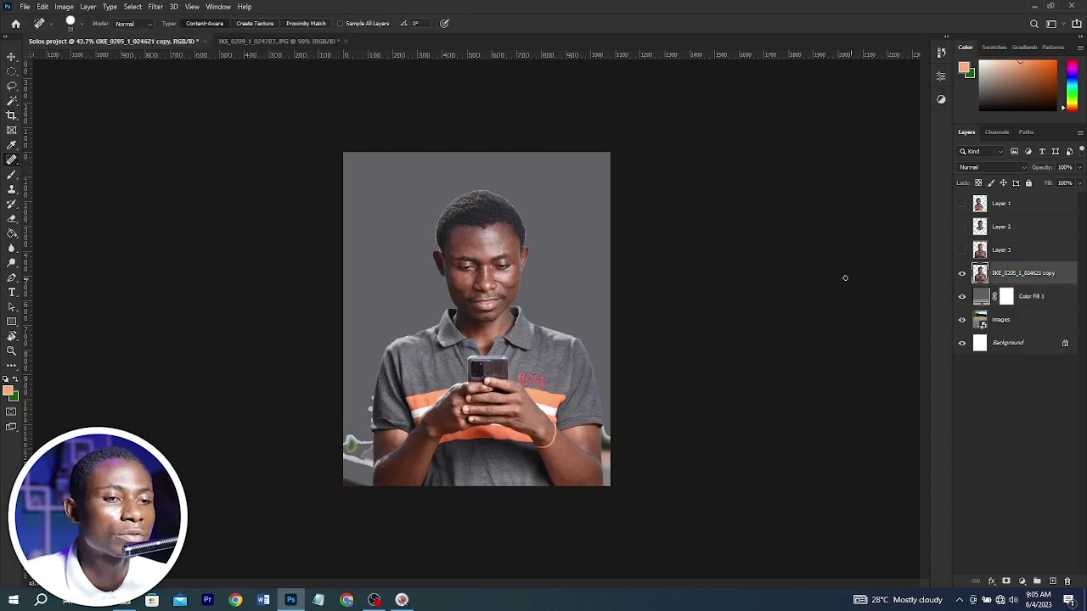
scroll(418, 185, up, 10)
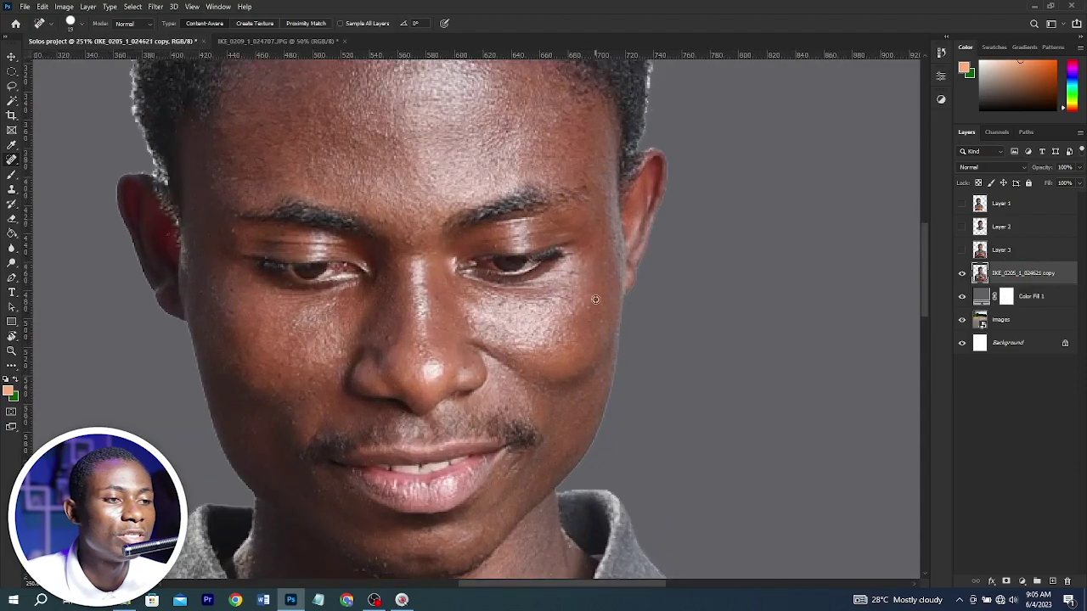
scroll(359, 353, up, 2)
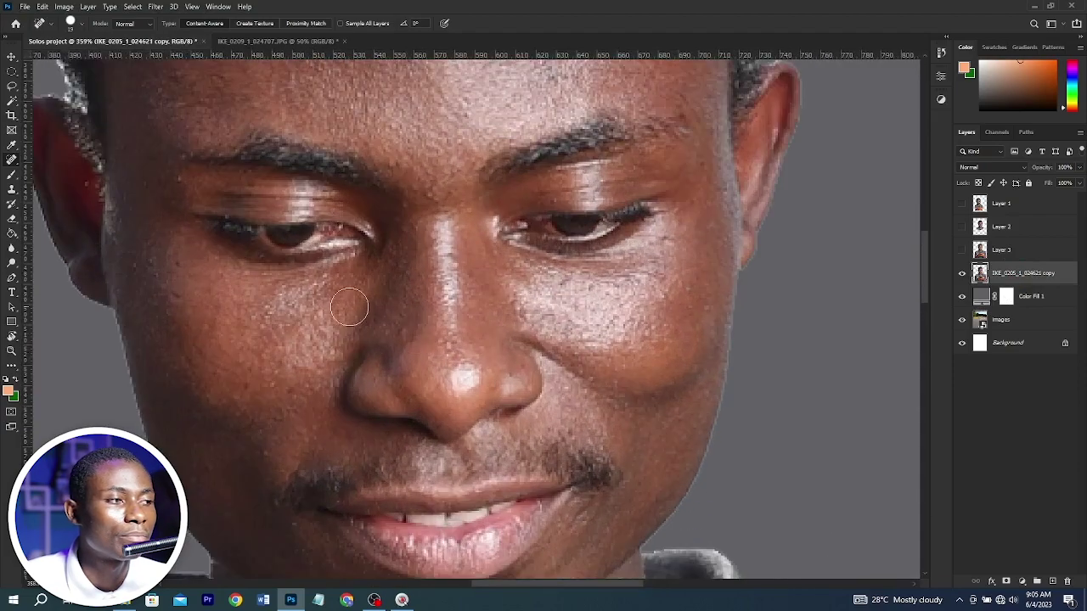
Try several Spot Healing Brush size and hardness settings, ending with a size of 8 px and 100% hardness
key(bracketleft)
key(bracketleft)
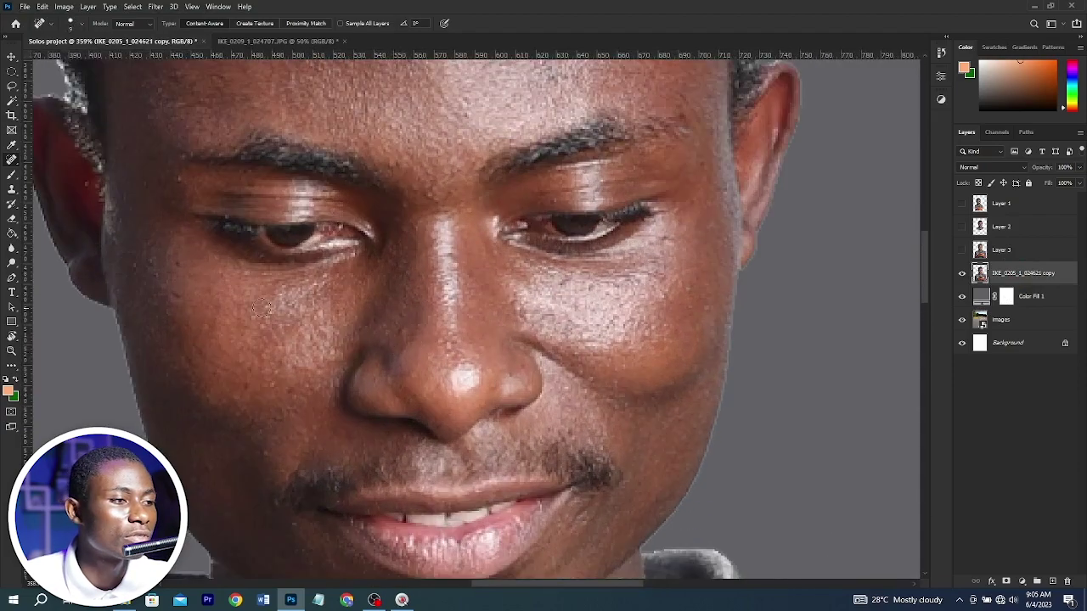
right_click(10, 159)
click(8, 158)
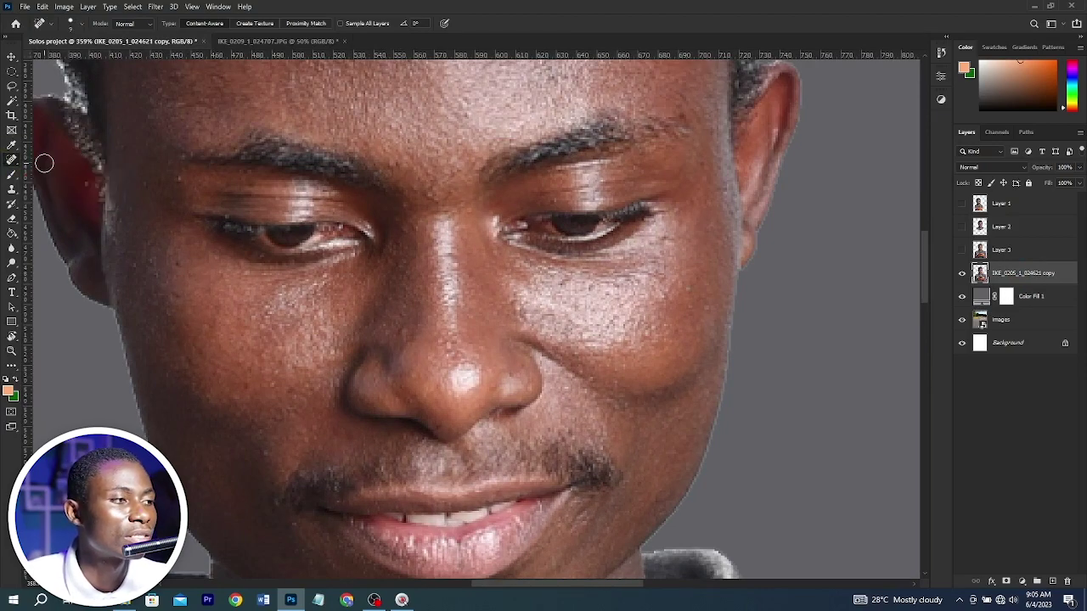
right_click(340, 111)
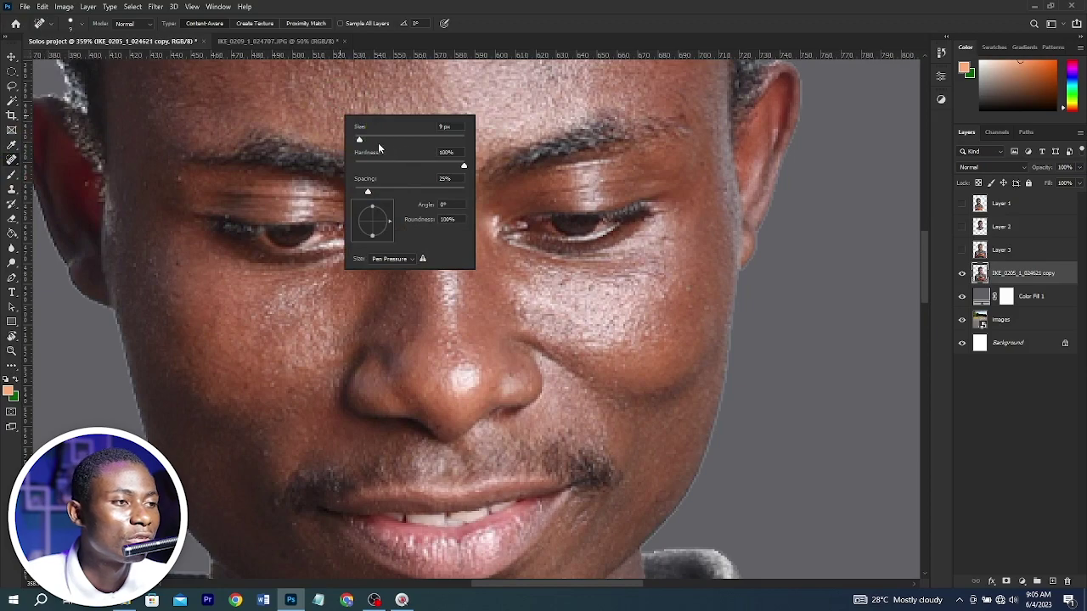
mouse_move(366, 145)
mouse_down()
mouse_move(458, 141)
mouse_move(362, 149)
mouse_up()
click(361, 142)
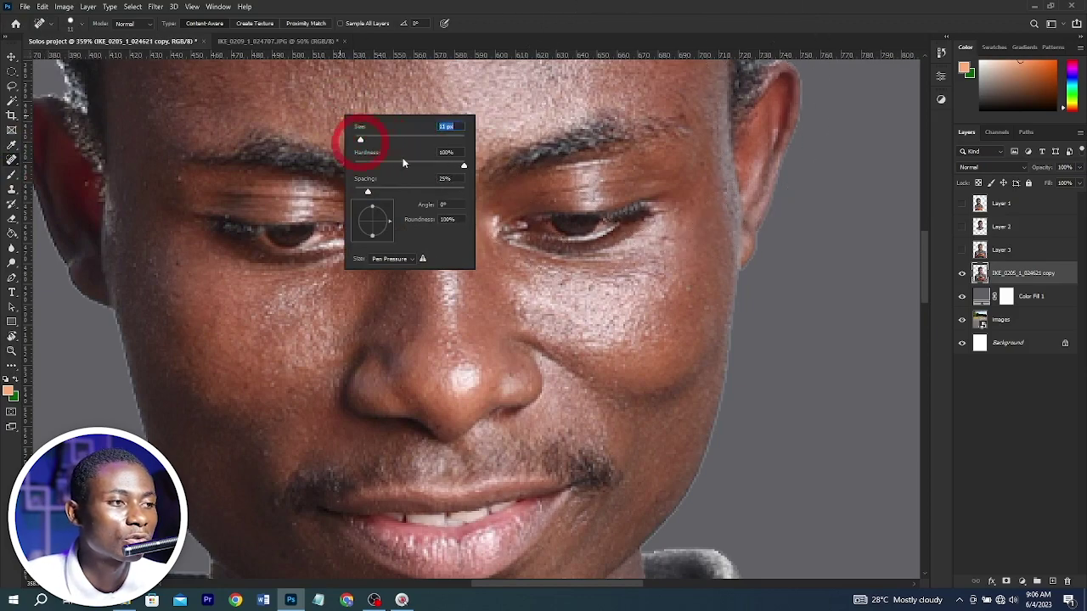
drag(461, 165, 333, 177)
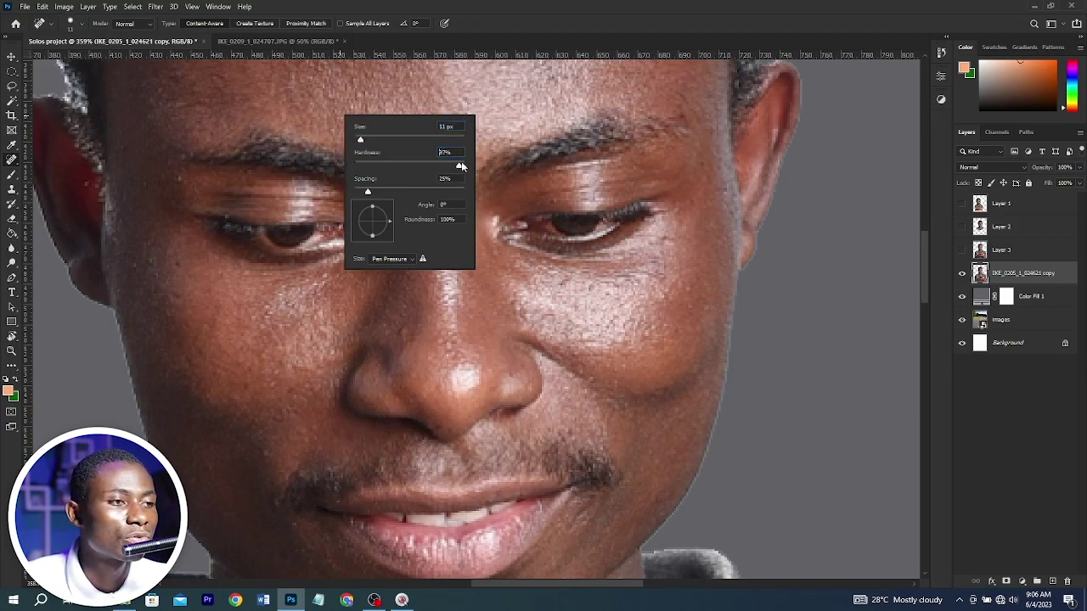
drag(461, 166, 510, 161)
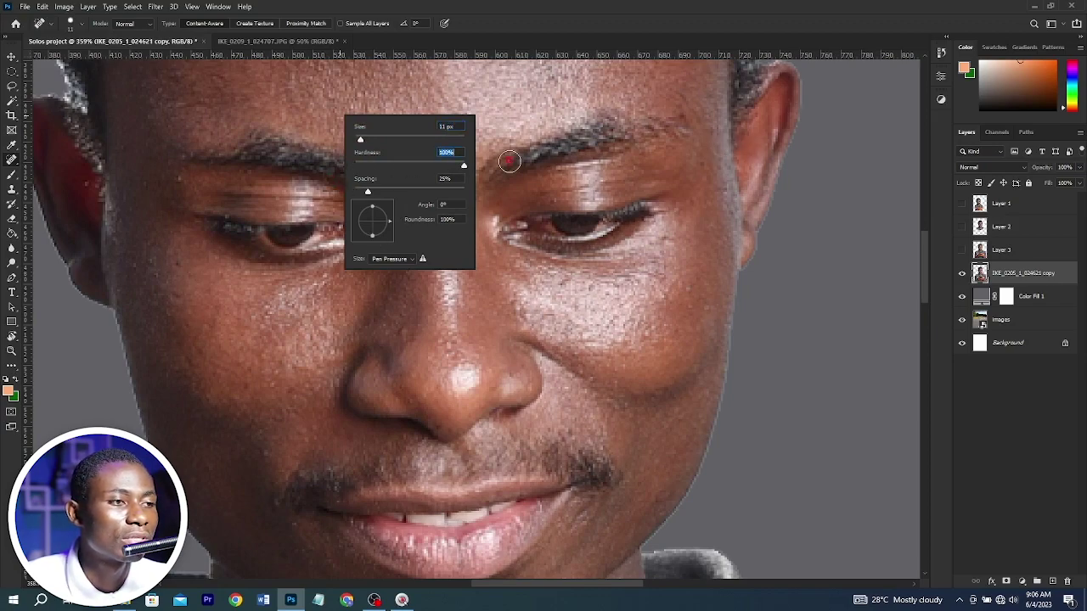
click(360, 141)
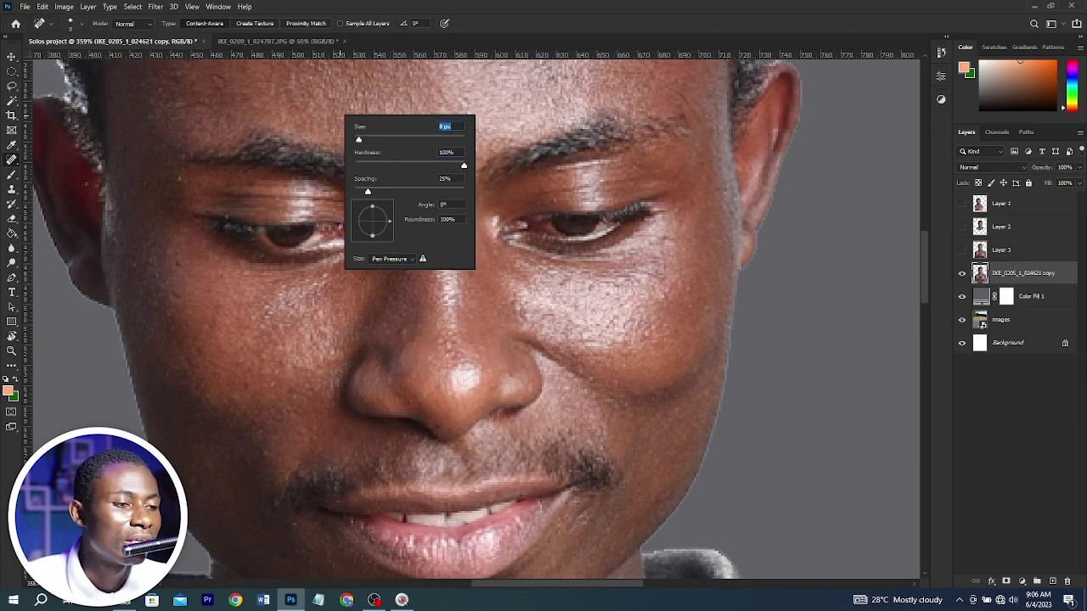
click(572, 379)
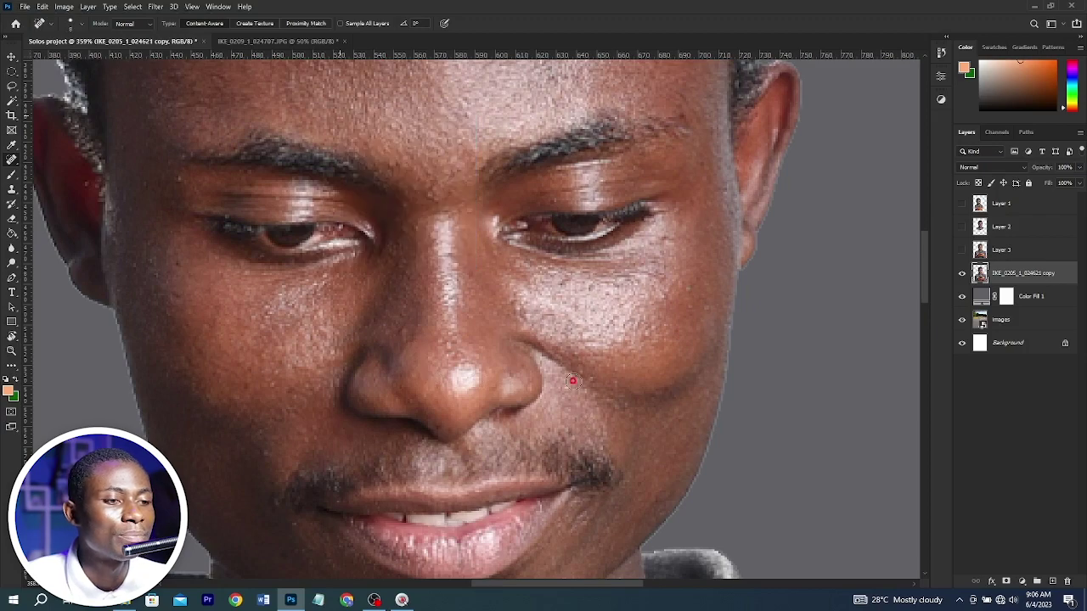
Open IKE_0201_1_024546 from the Photoshop for Beginners folder as a separate document
scroll(572, 379, down, 10)
mouse_move(542, 517)
mouse_down()
mouse_move(525, 215)
mouse_move(524, 454)
mouse_up()
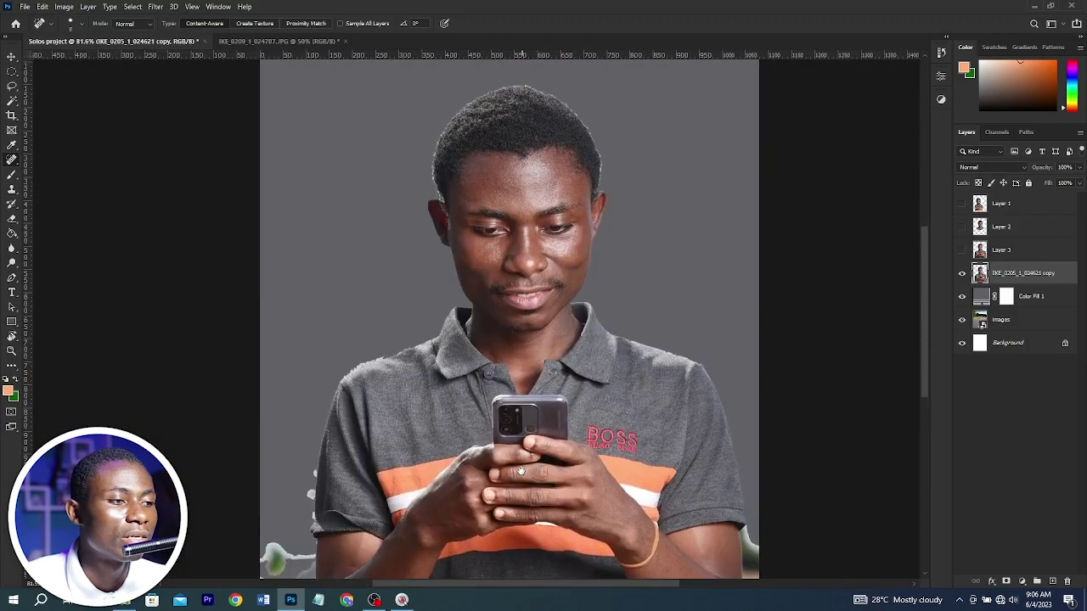
click(124, 600)
click(223, 135)
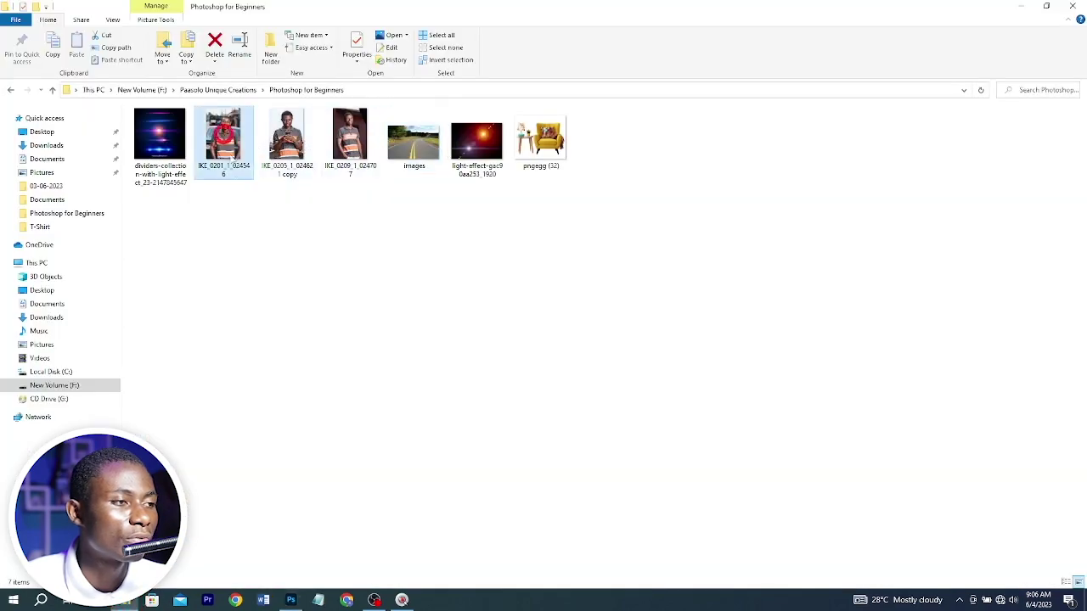
drag(223, 136, 424, 40)
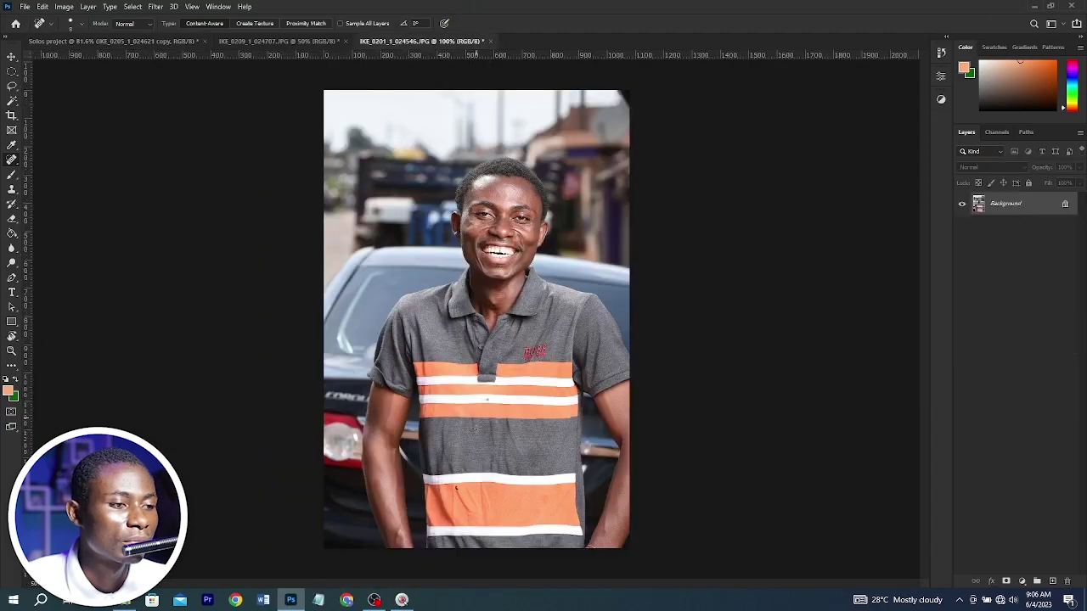
Set the Spot Healing Brush to about 20 px and heal the grey mark on the shirt's second white stripe
scroll(497, 439, up, 3)
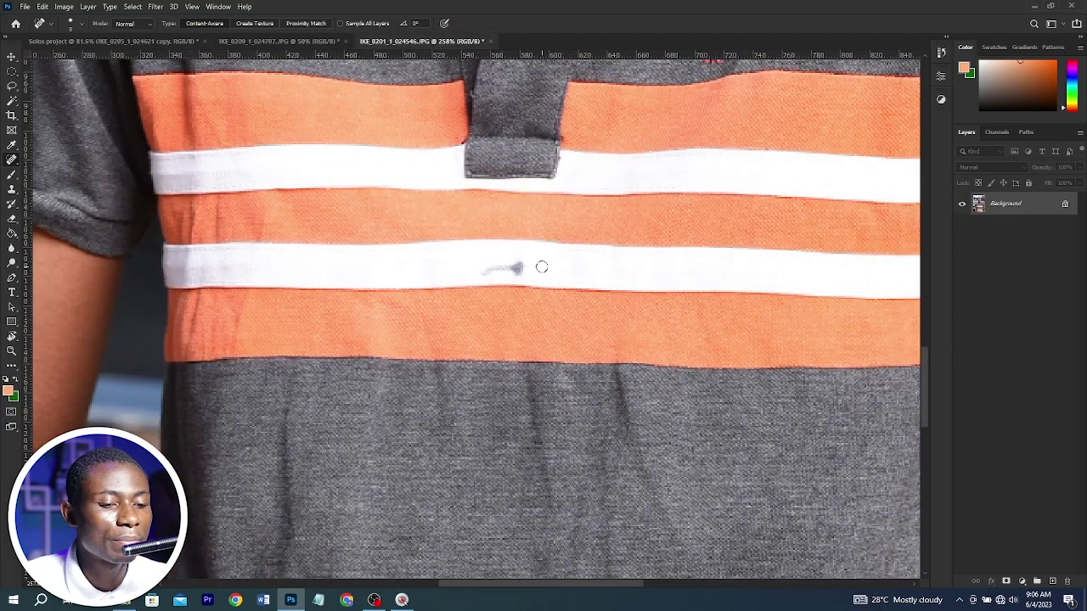
right_click(528, 256)
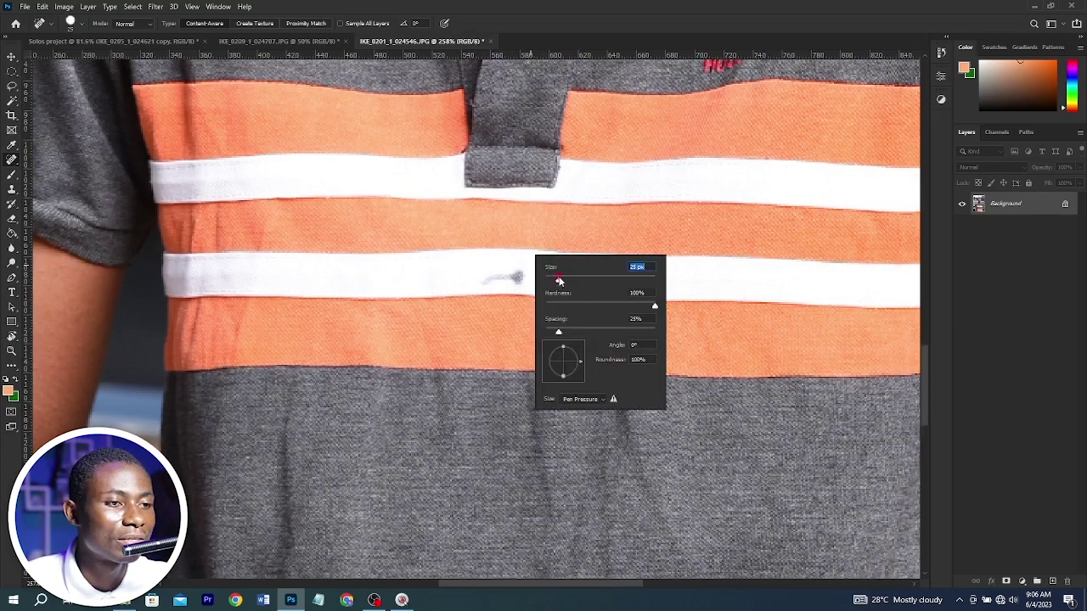
drag(556, 282, 481, 276)
click(508, 270)
scroll(640, 286, down, 4)
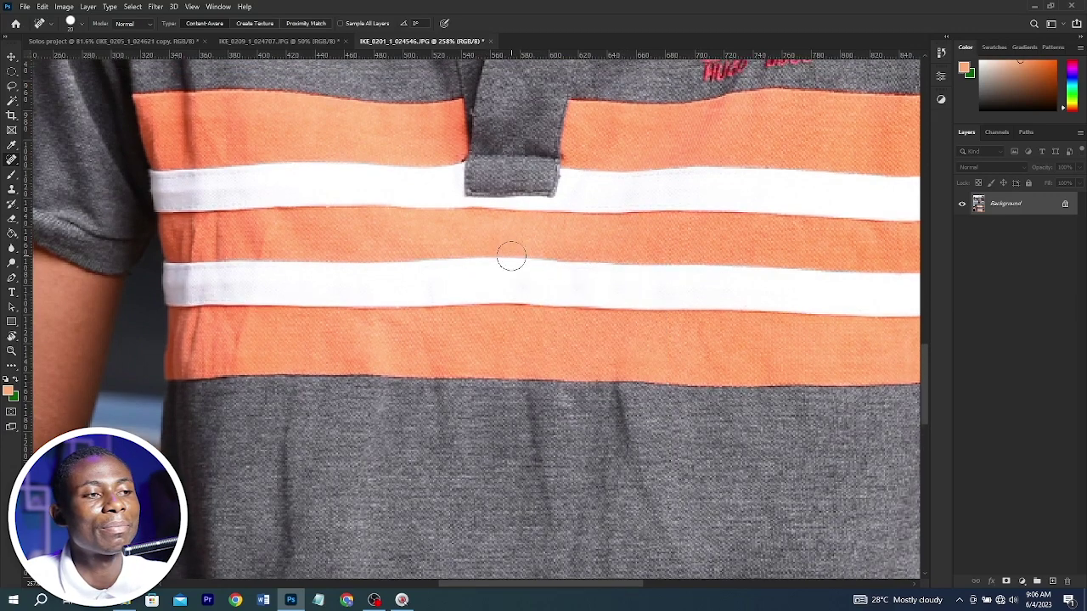
Try painting out the red BOSS logo on the shirt with the Spot Healing Brush, and undo the removal
scroll(625, 256, up, 4)
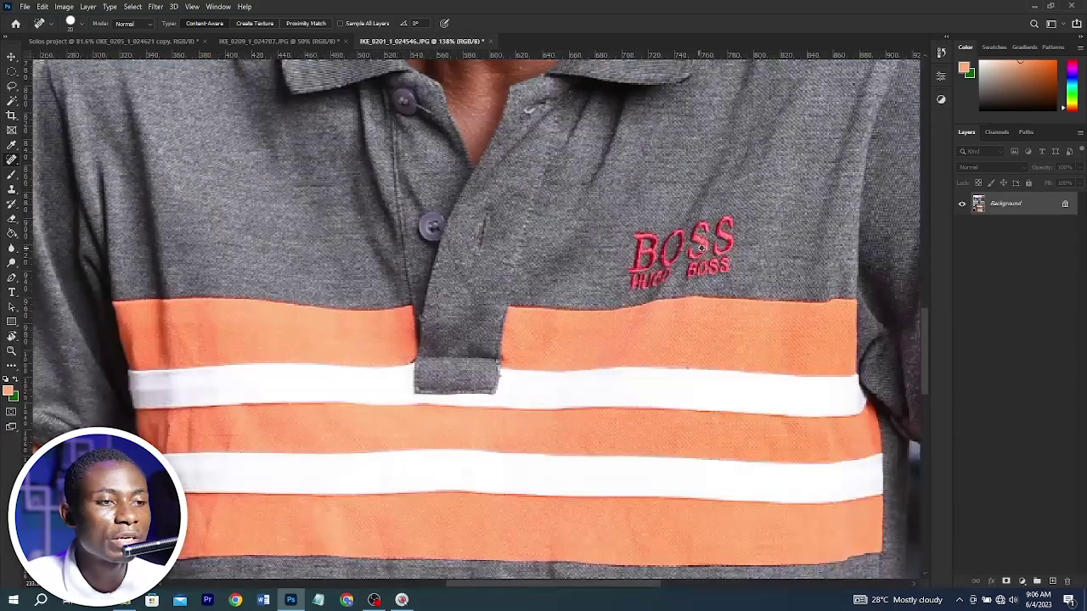
mouse_move(722, 228)
mouse_down()
mouse_move(730, 248)
mouse_move(675, 234)
mouse_move(640, 247)
mouse_move(633, 276)
mouse_move(692, 274)
mouse_move(703, 253)
mouse_move(656, 260)
mouse_move(704, 250)
mouse_move(713, 261)
mouse_up()
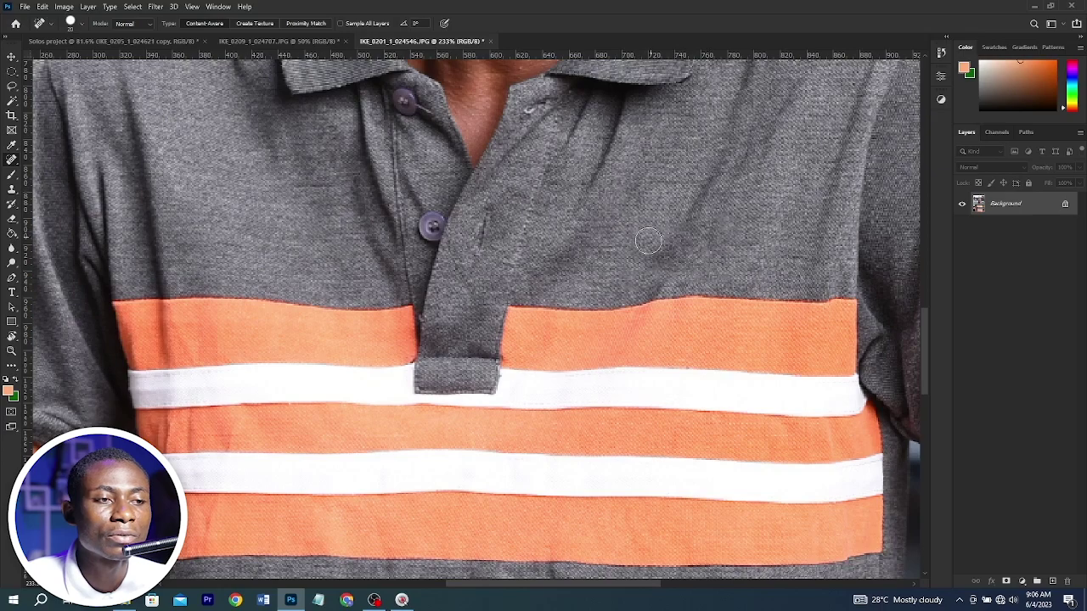
scroll(738, 328, down, 5)
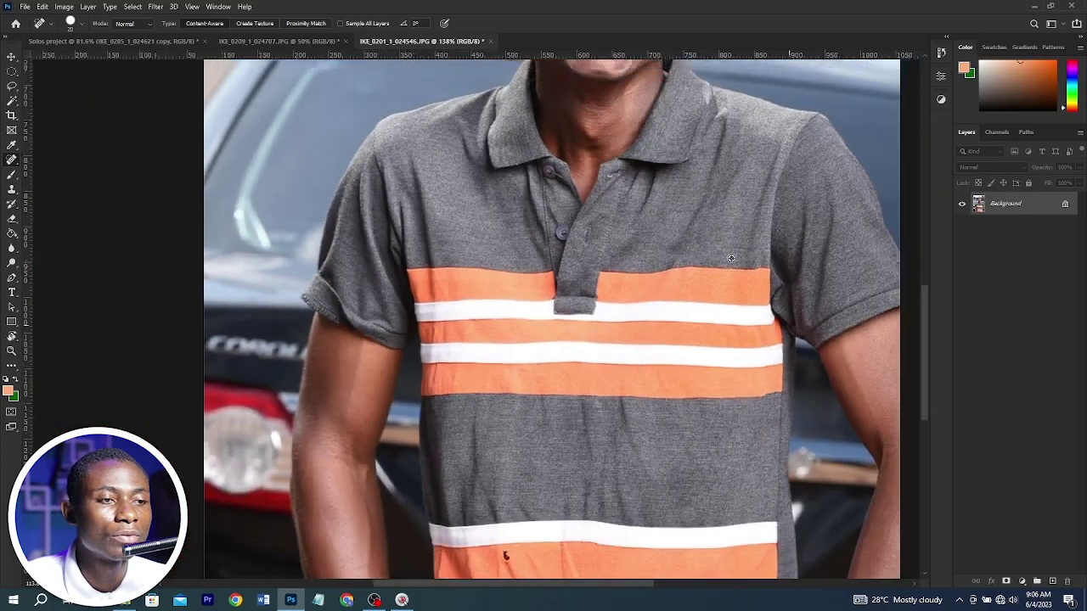
scroll(696, 303, down, 3)
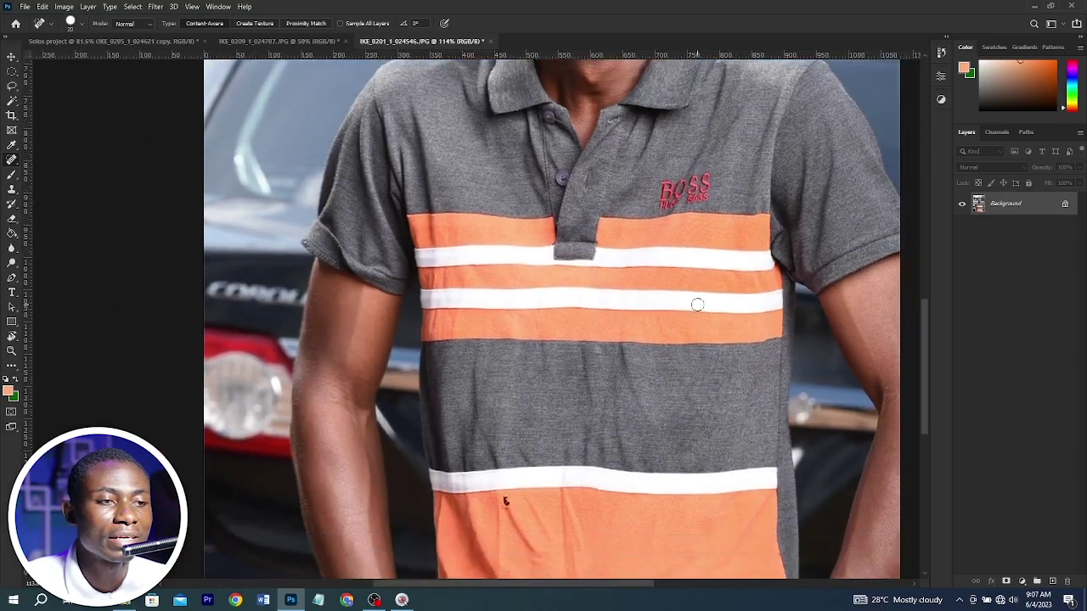
Heal the black mark on the lower orange band of the shirt
scroll(537, 432, up, 5)
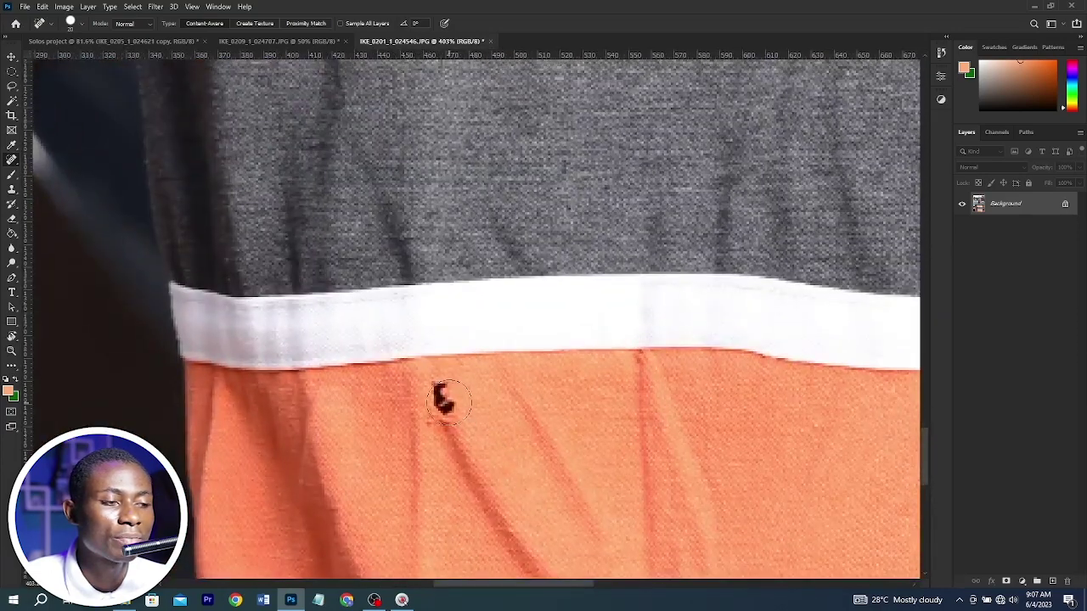
click(437, 397)
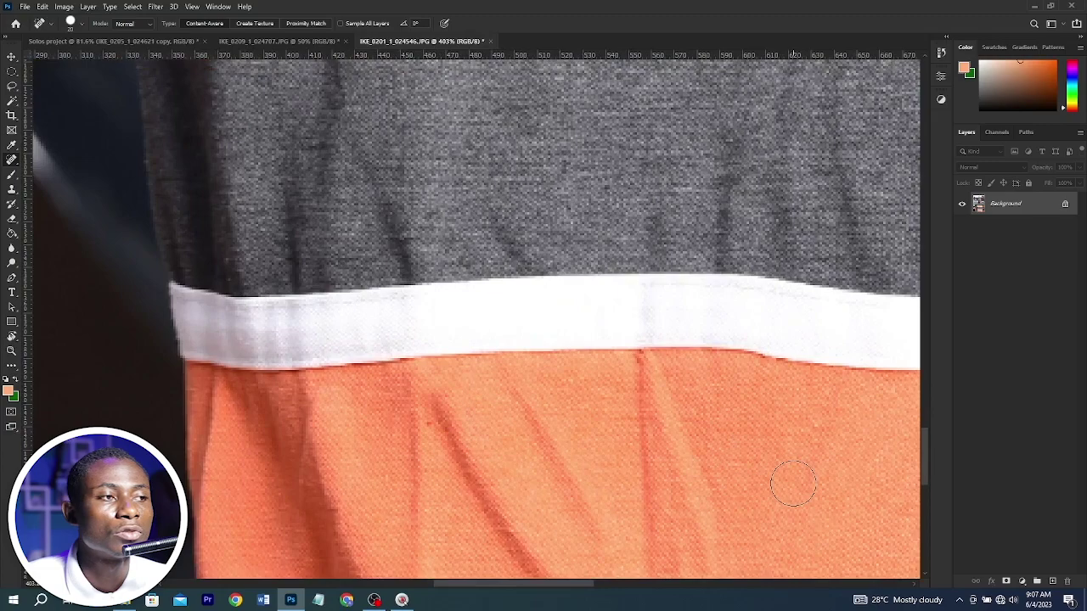
scroll(584, 412, down, 6)
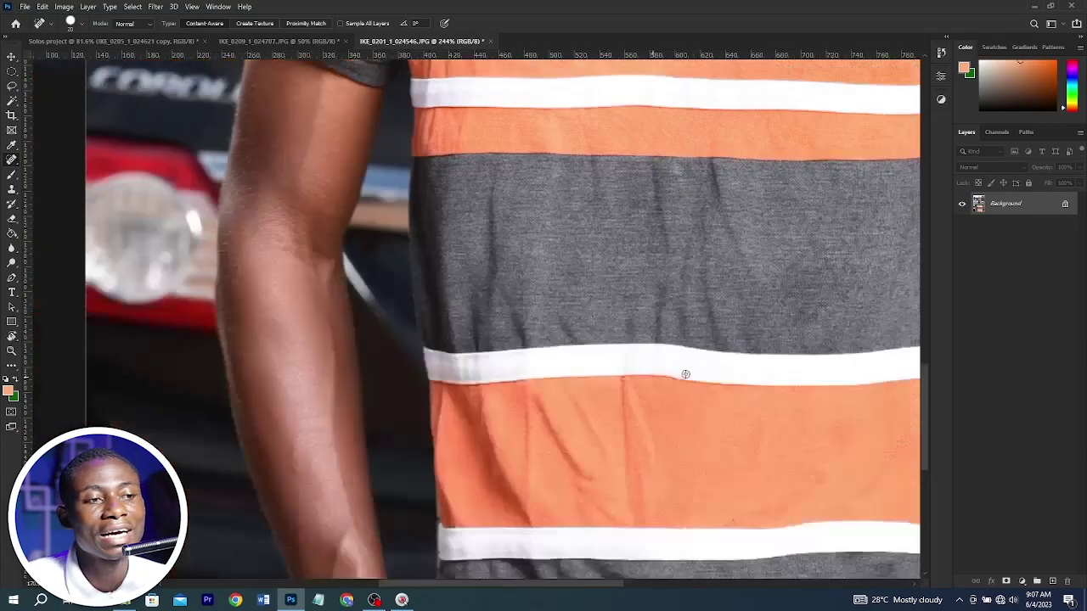
Heal the small dark spot on the man's forehead, reducing the Spot Healing Brush size for a second attempt
scroll(442, 192, up, 2)
scroll(442, 192, up, 5)
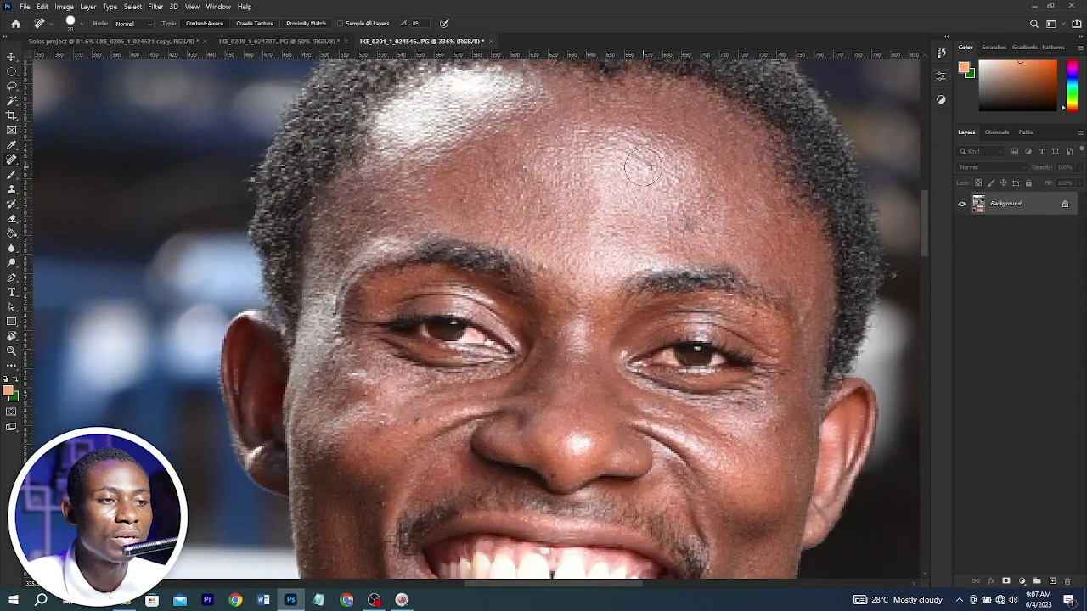
click(642, 167)
click(684, 178)
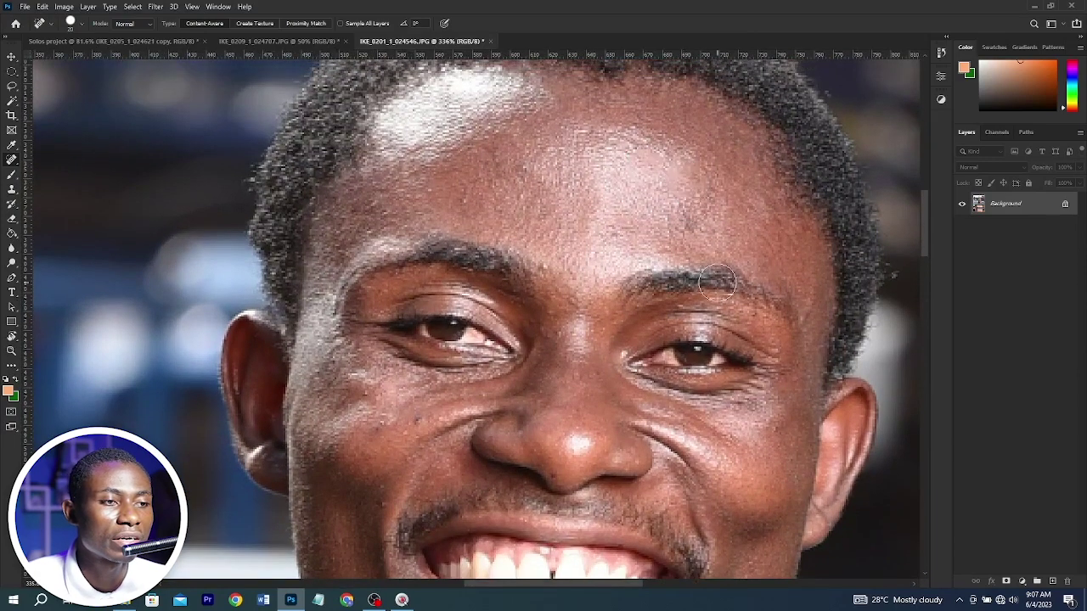
key(bracketleft)
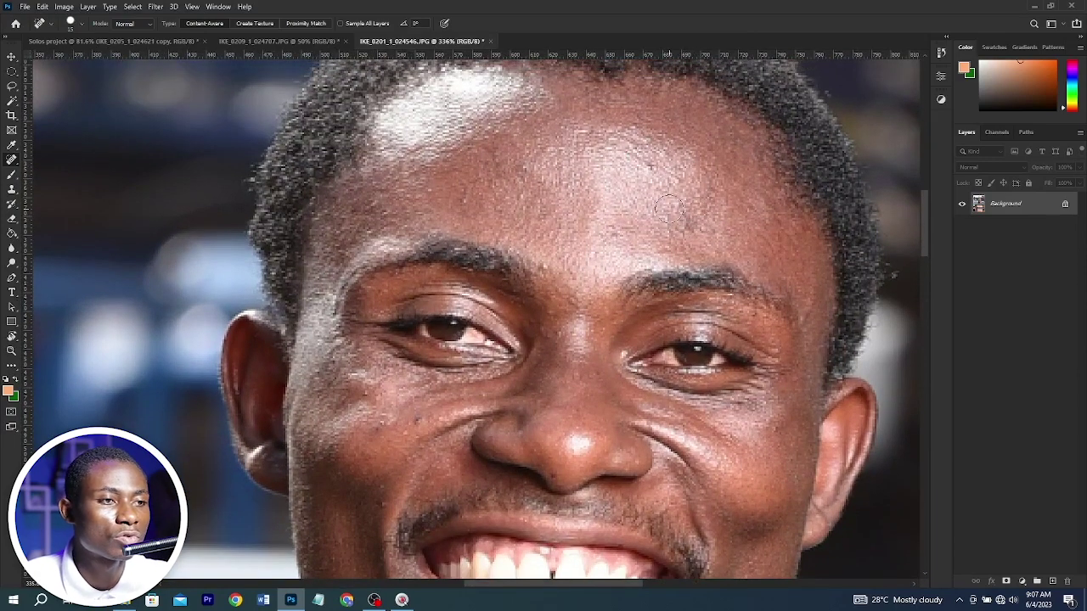
click(648, 165)
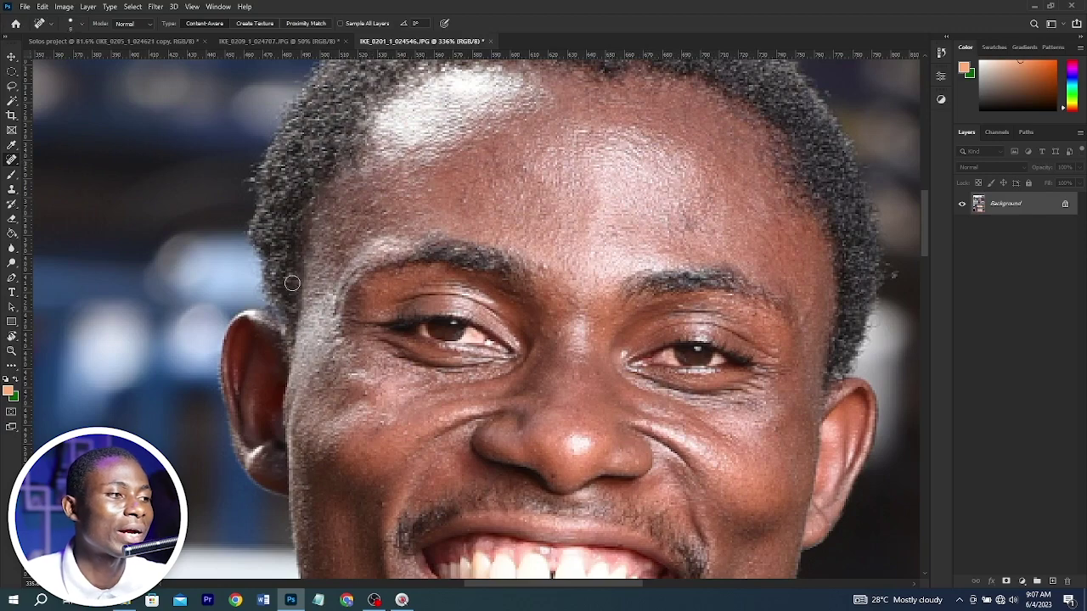
Switch from the Spot Healing Brush to the Patch tool
right_click(18, 162)
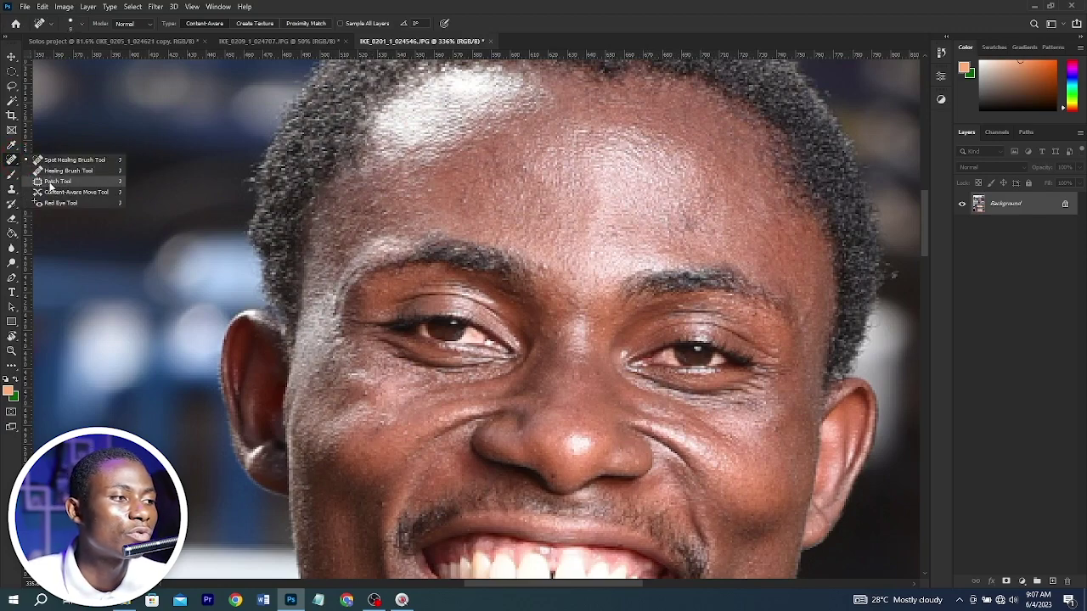
click(52, 182)
scroll(671, 357, down, 10)
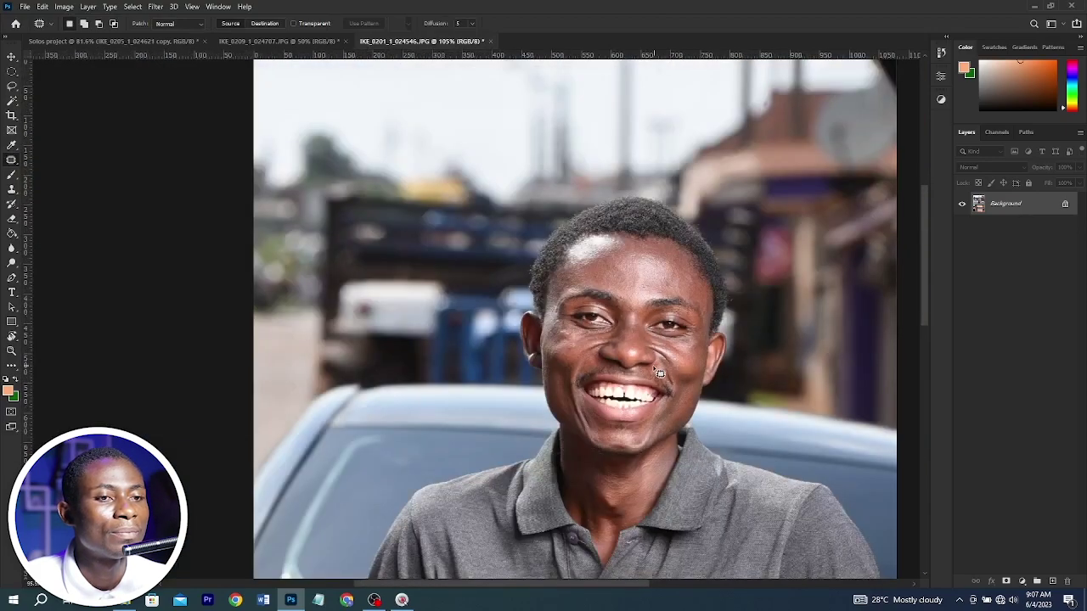
scroll(658, 373, down, 2)
Close IKE_0201_1_024546.JPG without saving its changes and go to the Home screen
click(492, 41)
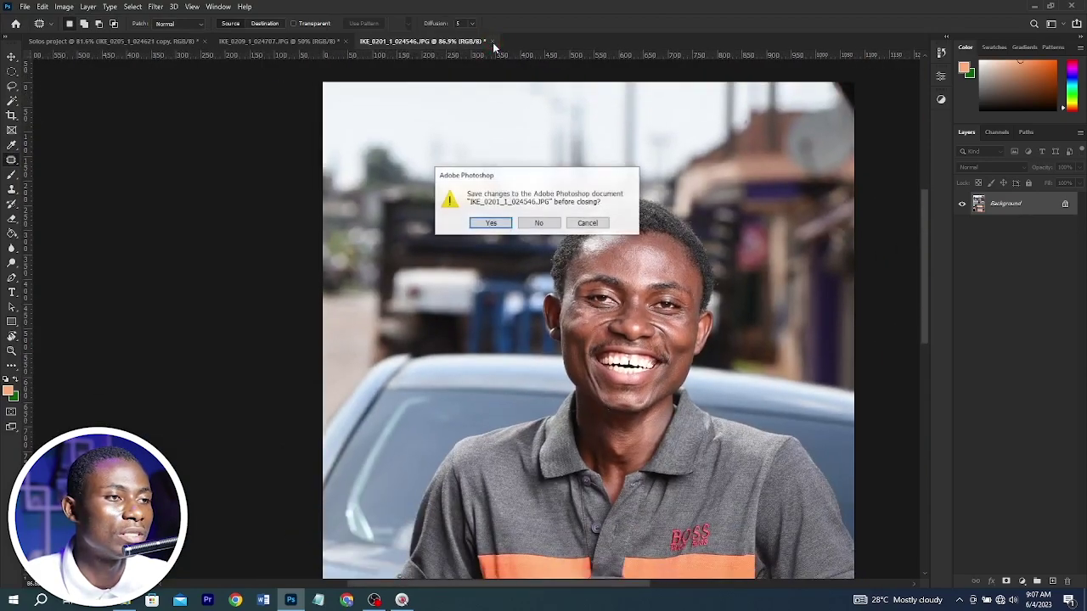
click(550, 223)
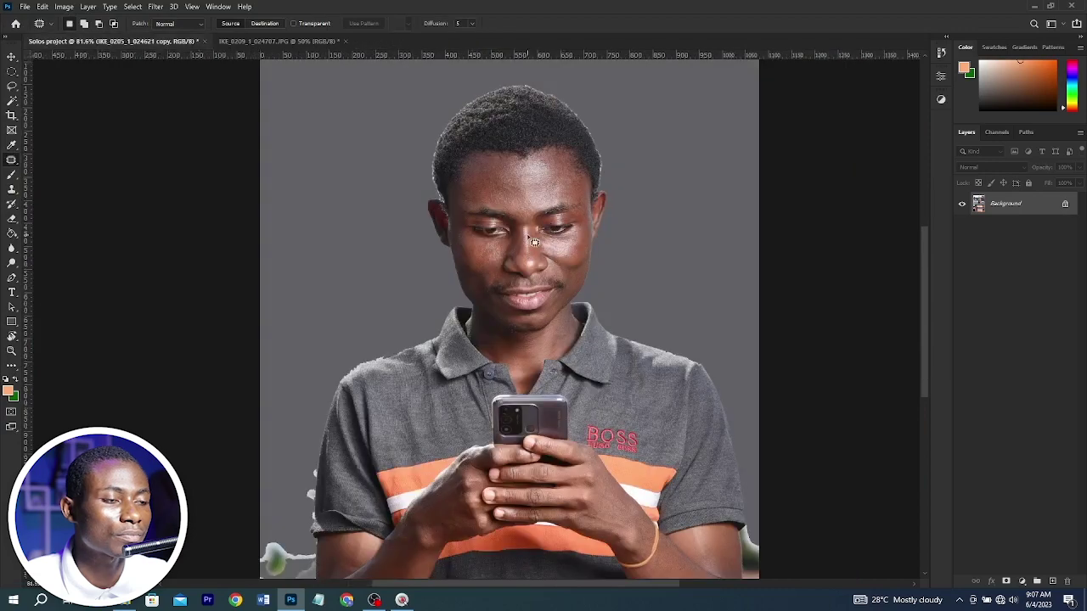
click(14, 24)
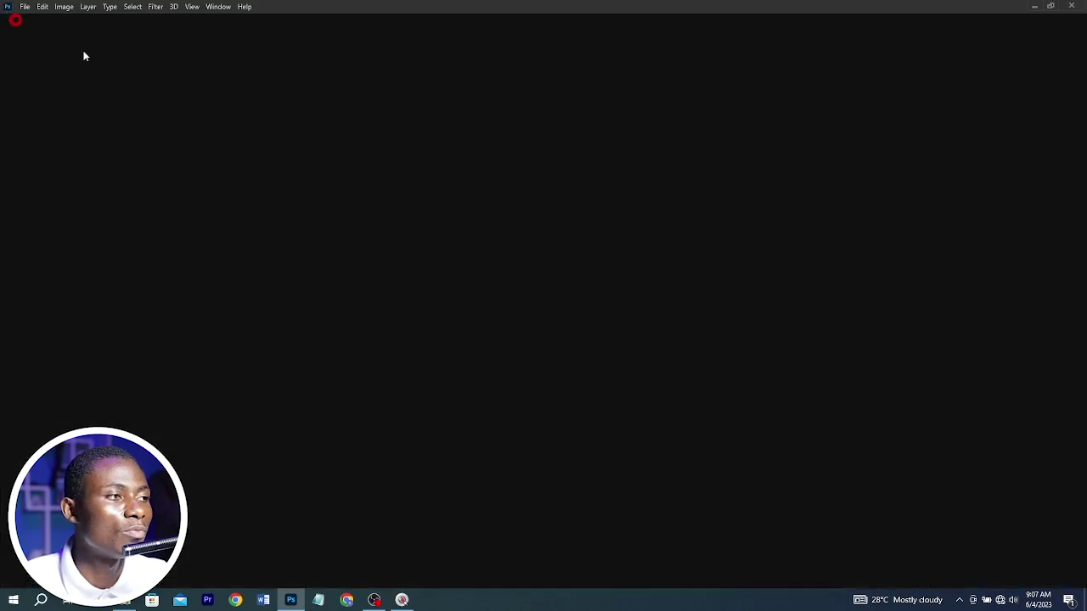
Reopen IKE_0201_1_024546.JPG and patch the grey stain on the shirt's lower white chest stripe with clean white fabric beside it
click(236, 216)
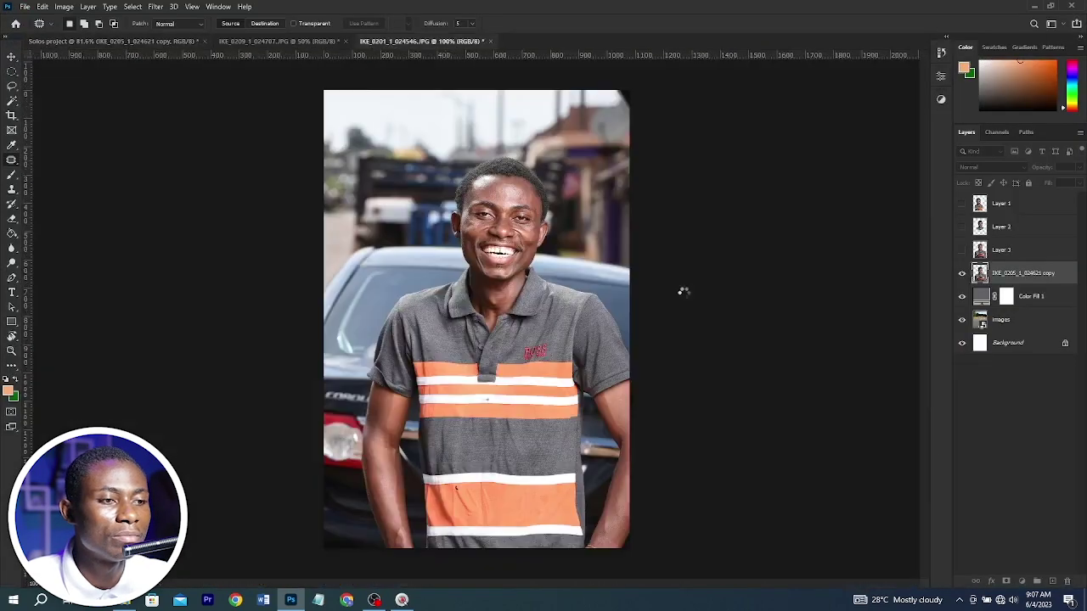
scroll(537, 408, up, 5)
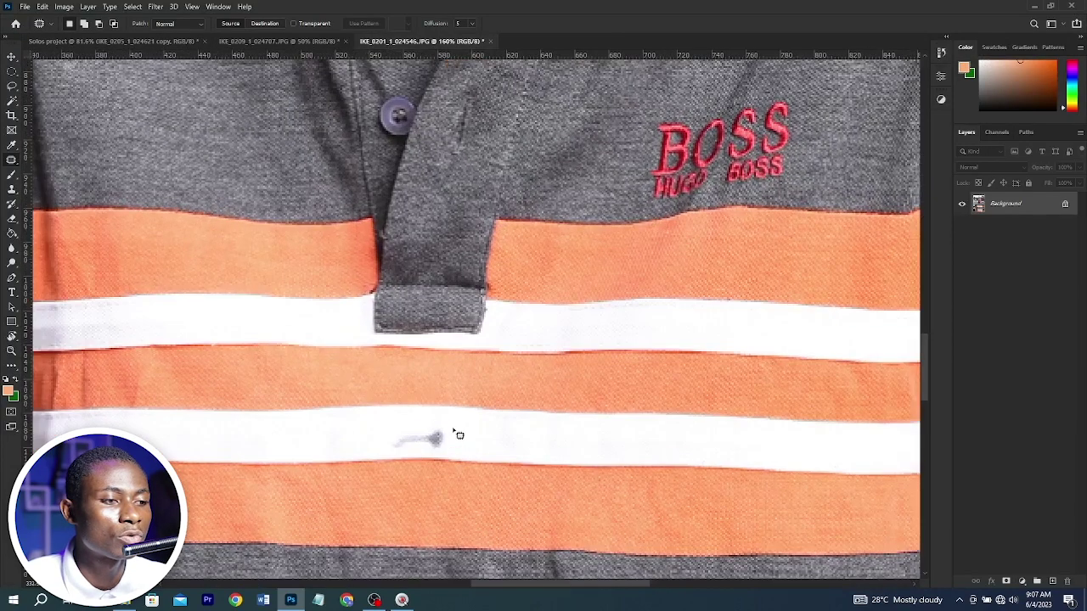
scroll(458, 436, up, 5)
mouse_move(393, 438)
mouse_down()
mouse_move(439, 476)
mouse_move(561, 461)
mouse_up()
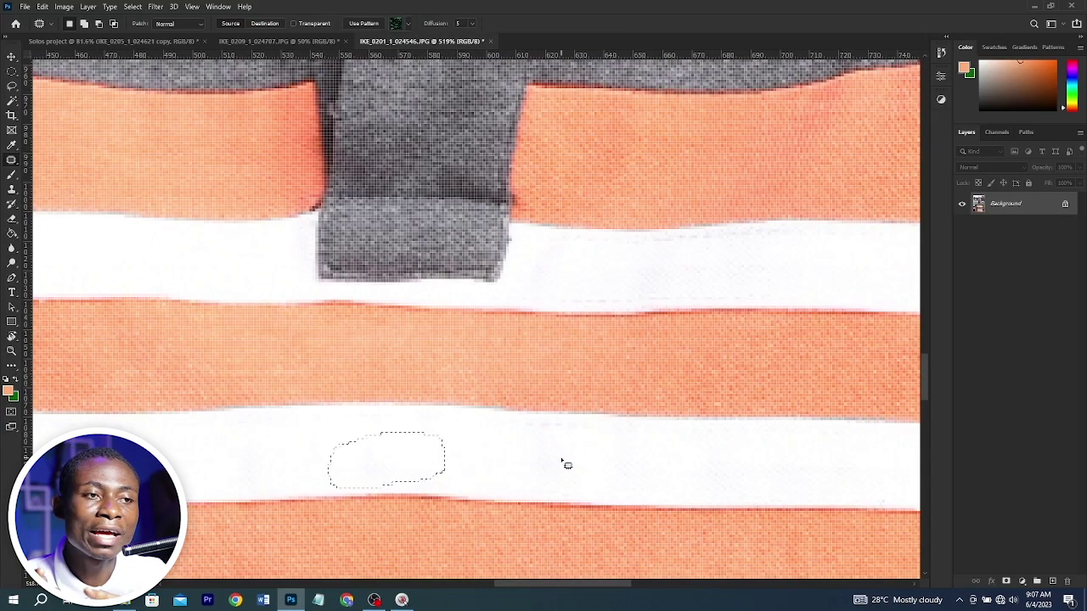
scroll(560, 461, down, 5)
scroll(509, 446, down, 2)
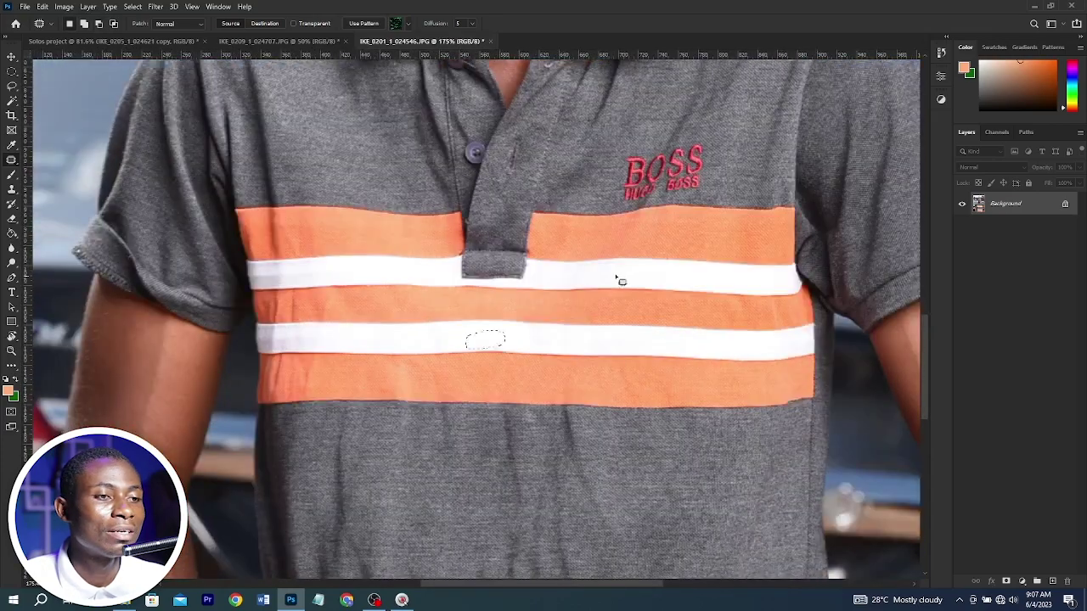
Outline the BOSS logo on the shirt with the Patch tool, try patching it with plain grey fabric, and undo the patch
scroll(619, 280, up, 5)
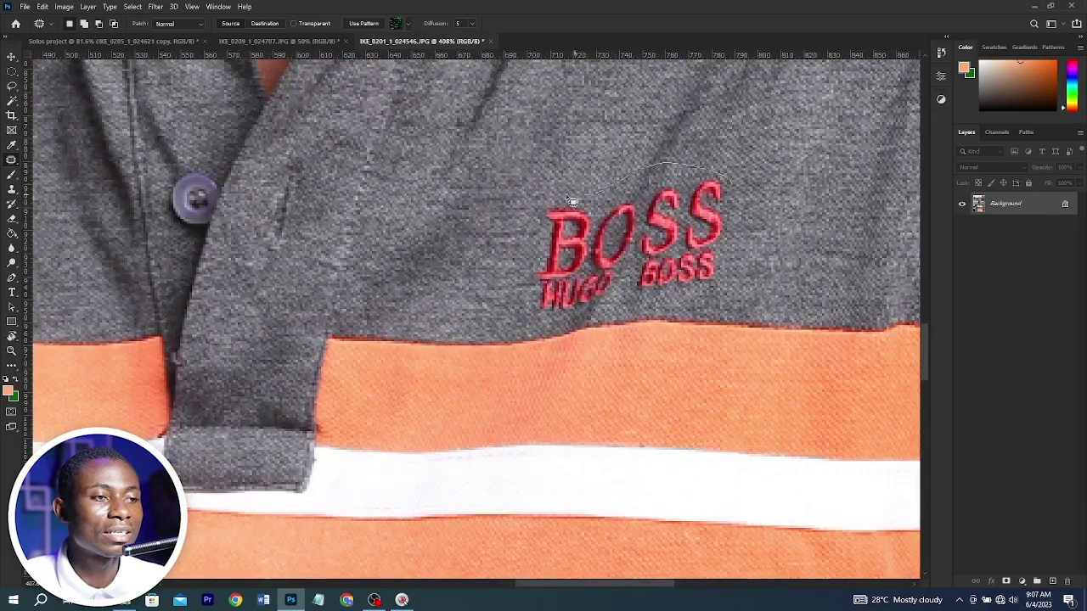
mouse_move(580, 333)
mouse_down()
mouse_move(729, 299)
mouse_move(730, 233)
mouse_move(736, 243)
mouse_move(685, 295)
mouse_up()
click(740, 232)
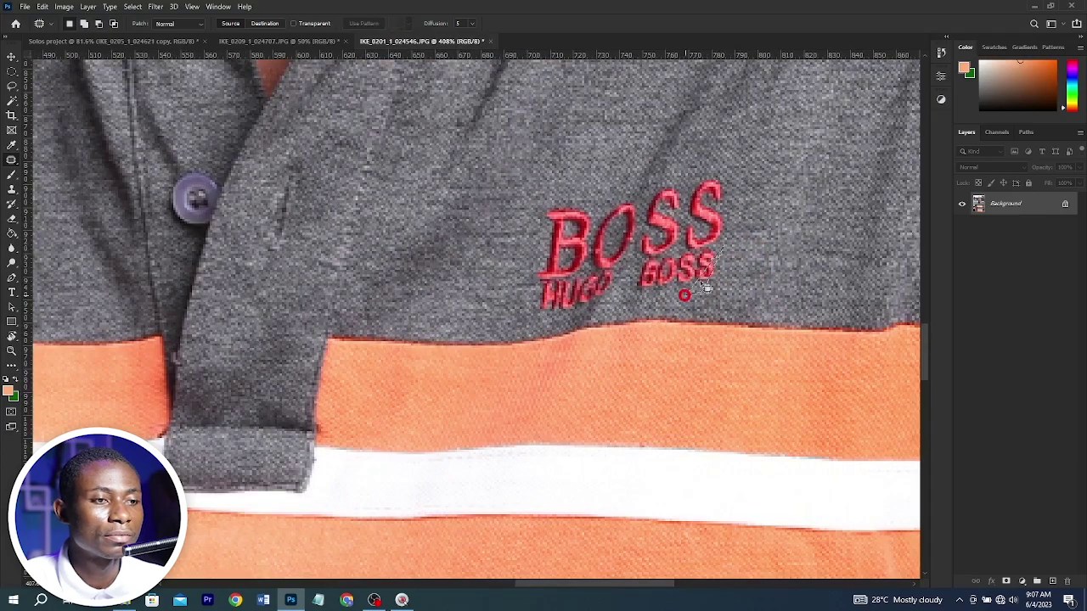
scroll(557, 185, down, 4)
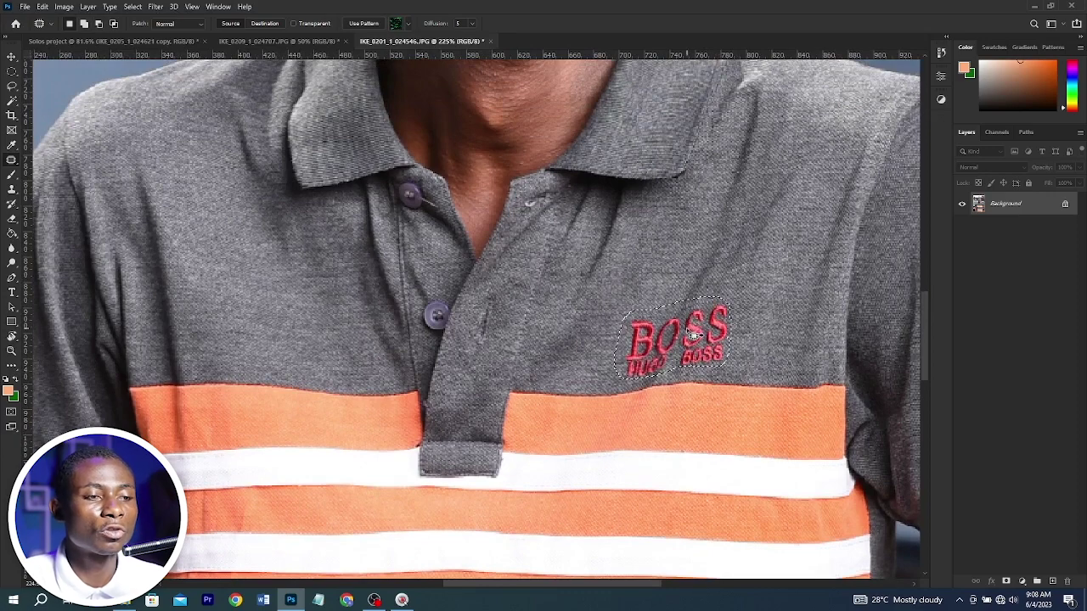
drag(703, 301, 750, 214)
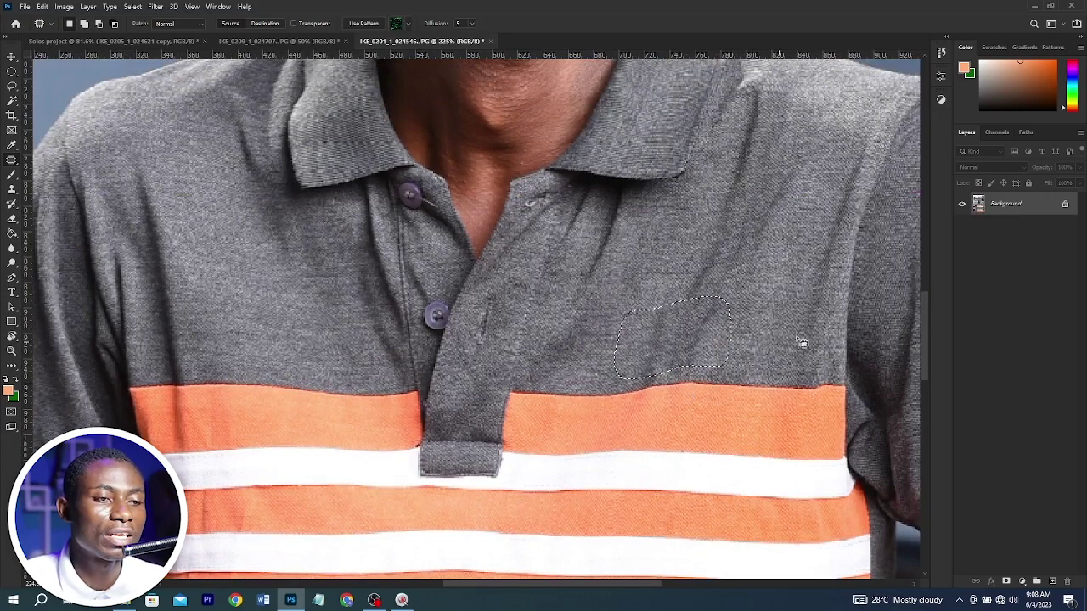
key(ctrl+z)
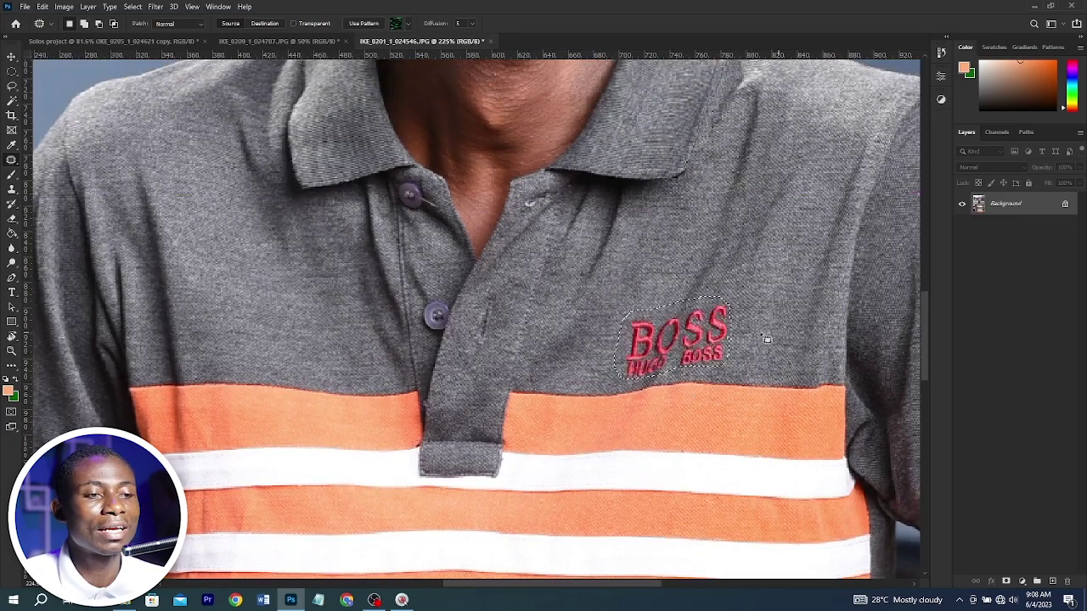
Try patching the BOSS logo from a mismatched area, then from the grey fabric above it, undoing both patches
drag(696, 343, 660, 443)
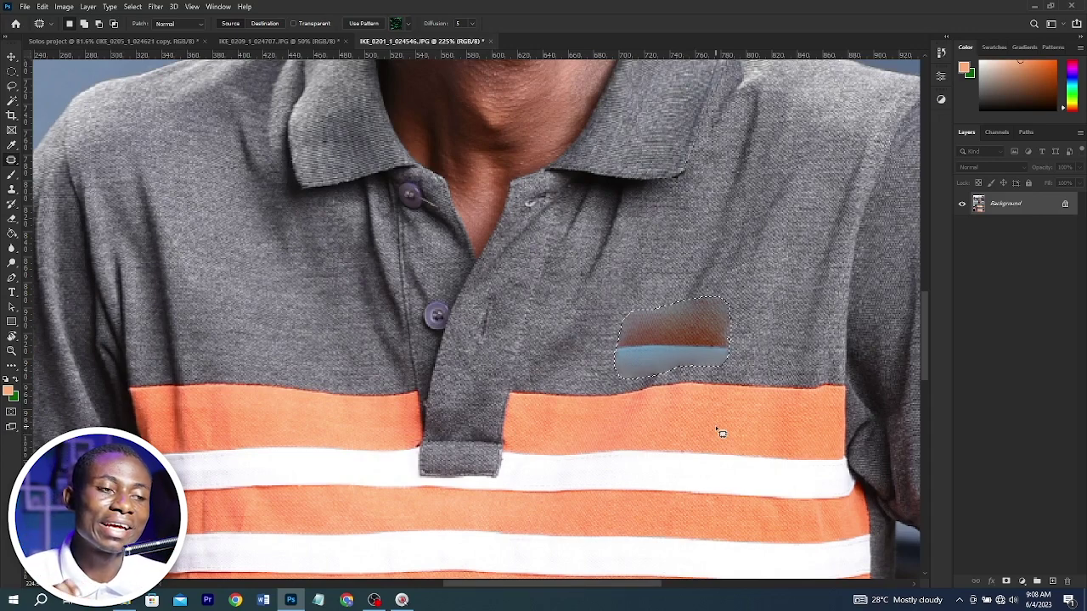
key(ctrl+z)
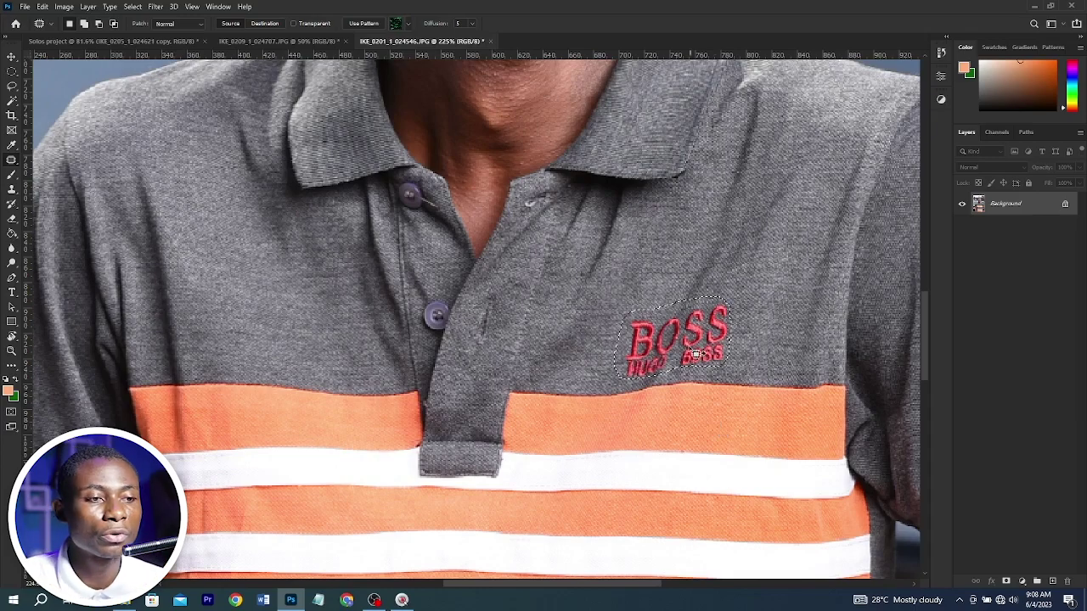
mouse_move(686, 352)
mouse_down()
mouse_move(755, 264)
mouse_move(755, 247)
mouse_up()
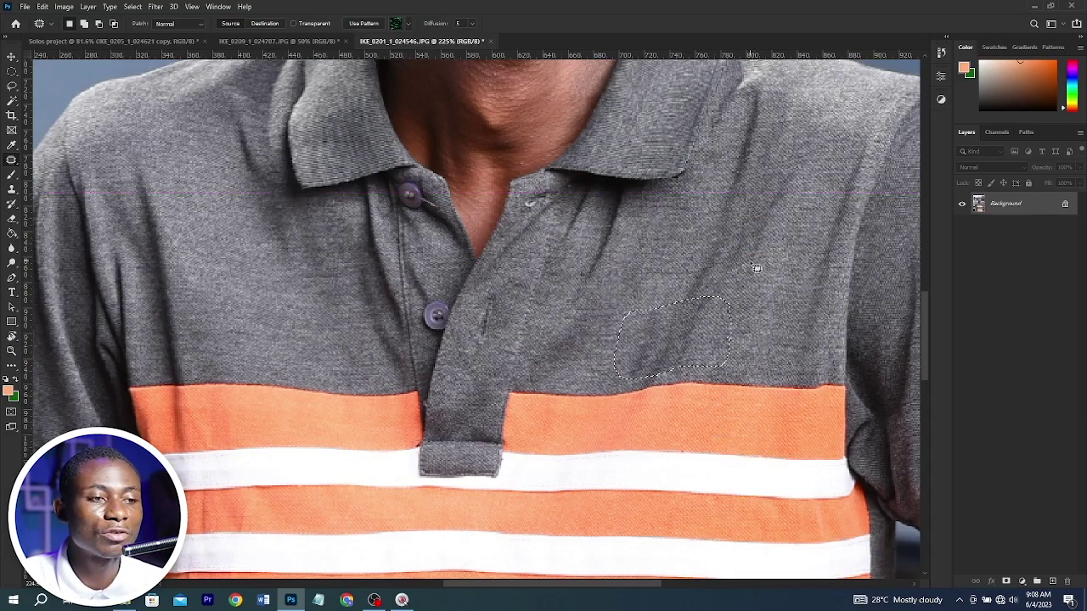
click(780, 297)
scroll(780, 298, down, 3)
scroll(780, 298, down, 4)
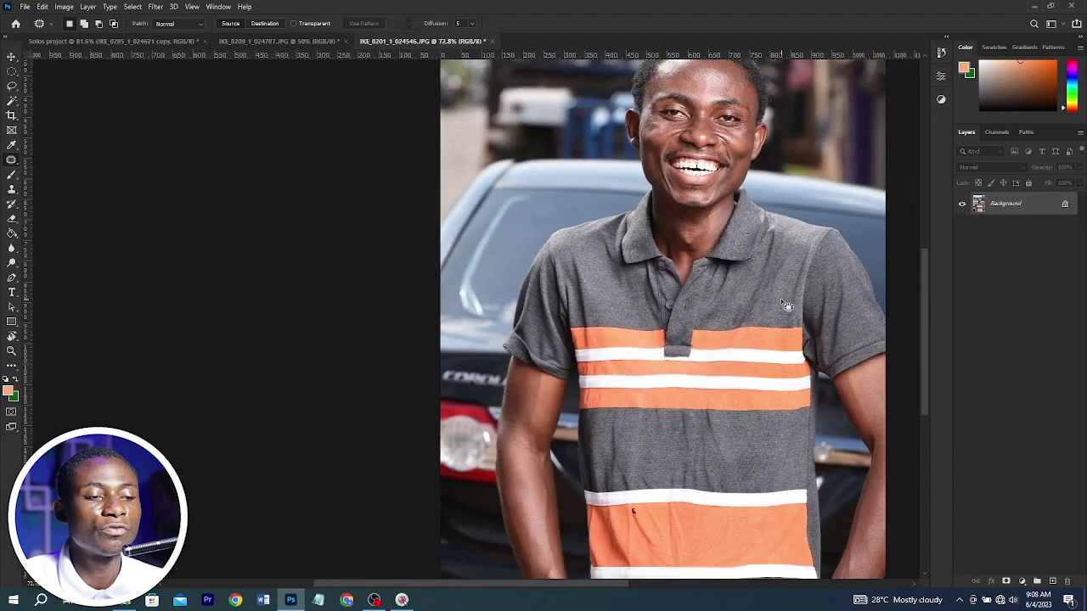
key(ctrl+z)
key(ctrl+z)
Patch the black mark on the shirt's lower orange band with clean orange fabric beside it
scroll(735, 503, up, 6)
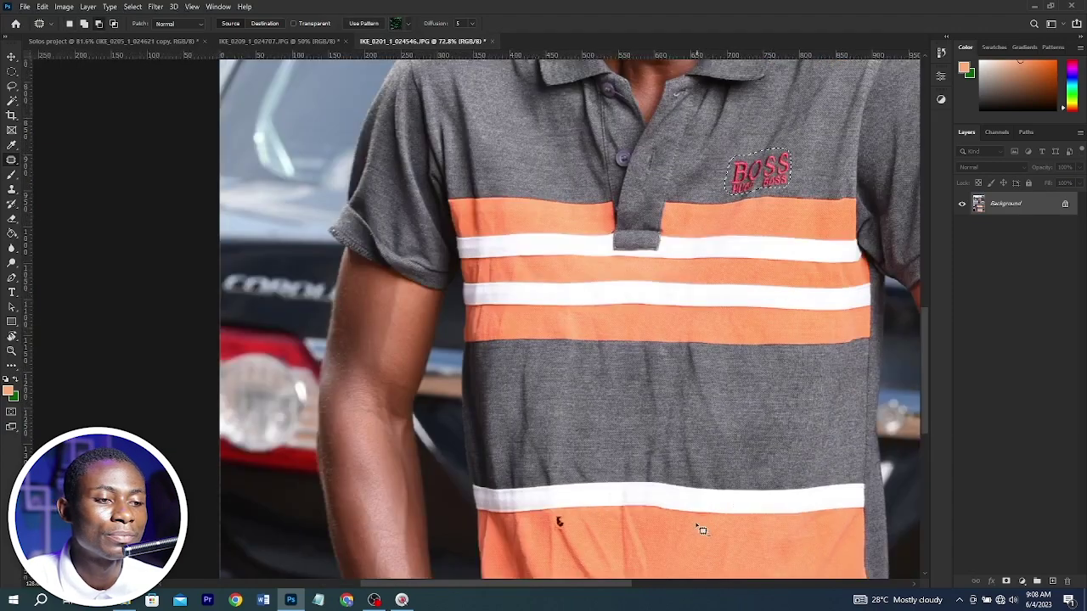
scroll(594, 502, down, 2)
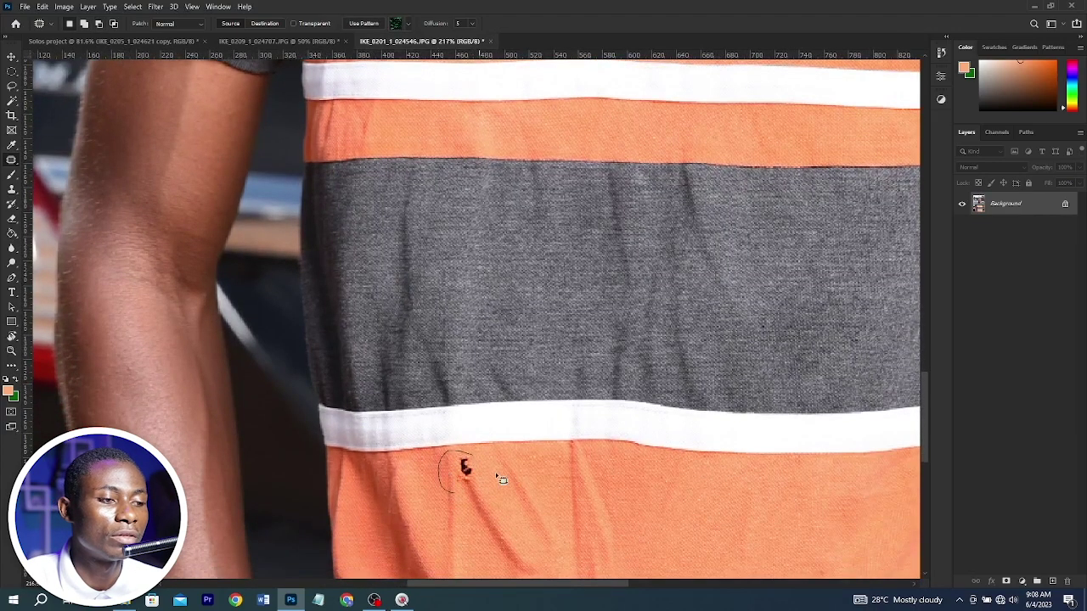
drag(485, 478, 536, 493)
scroll(561, 435, down, 4)
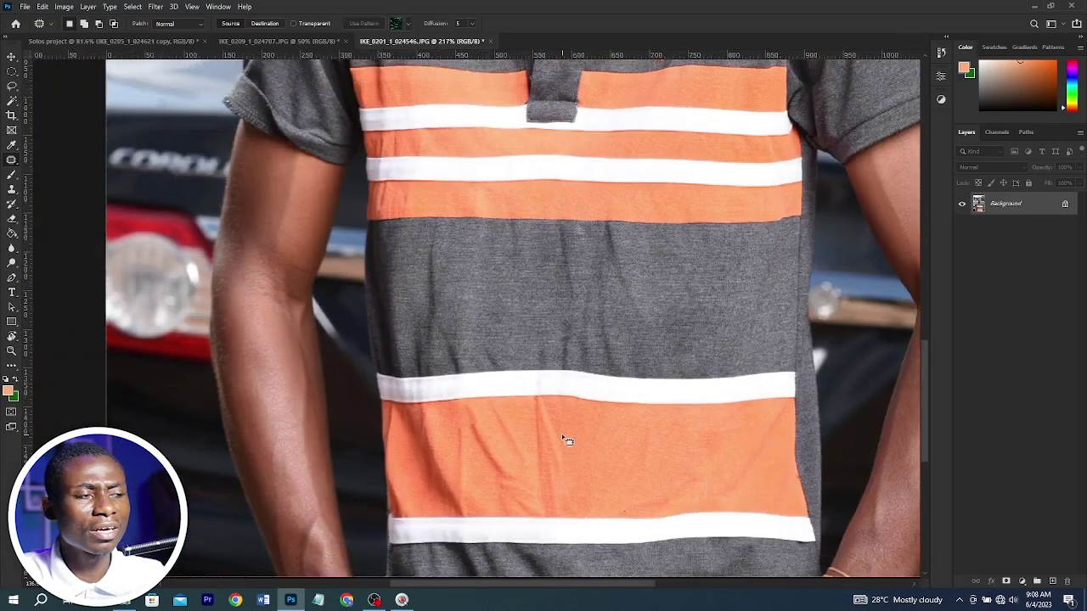
Switch to the Brush tool on a new layer and set the brush to 100% hardness and 29 px size
click(12, 176)
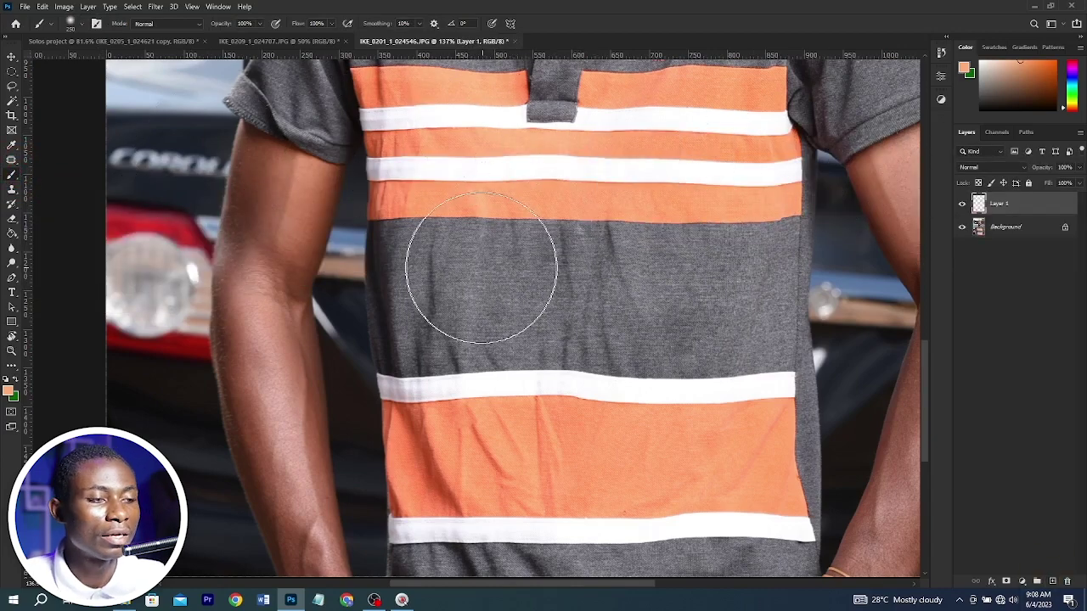
right_click(425, 243)
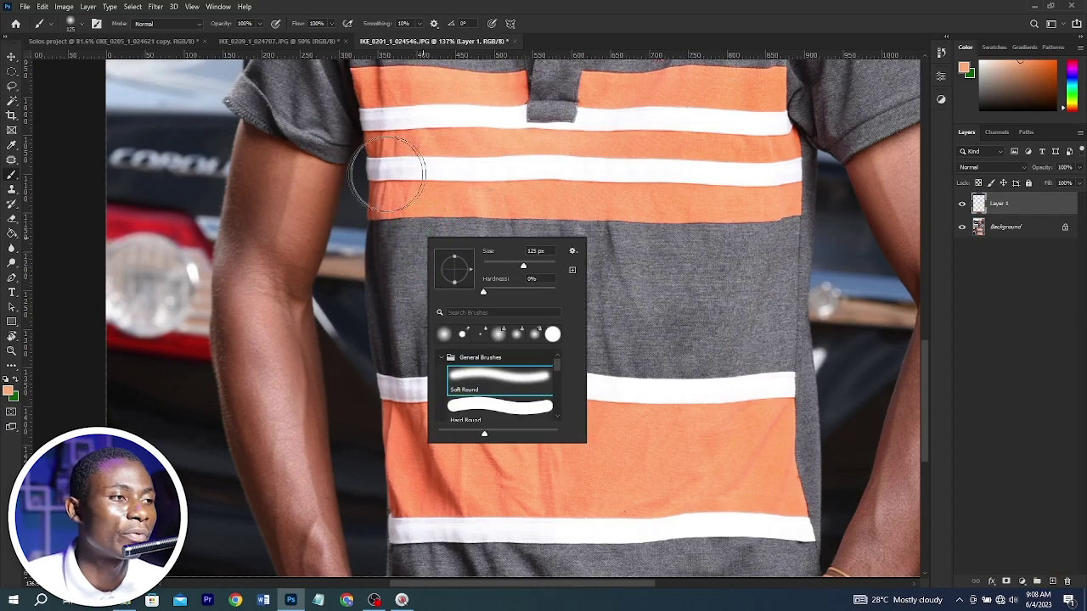
right_click(419, 171)
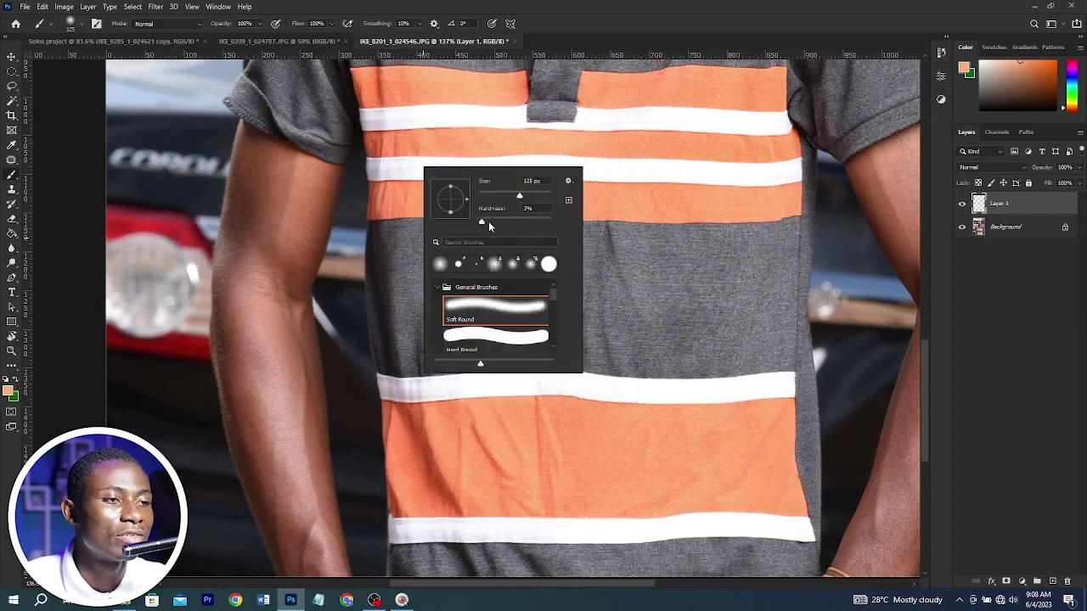
drag(600, 221, 600, 220)
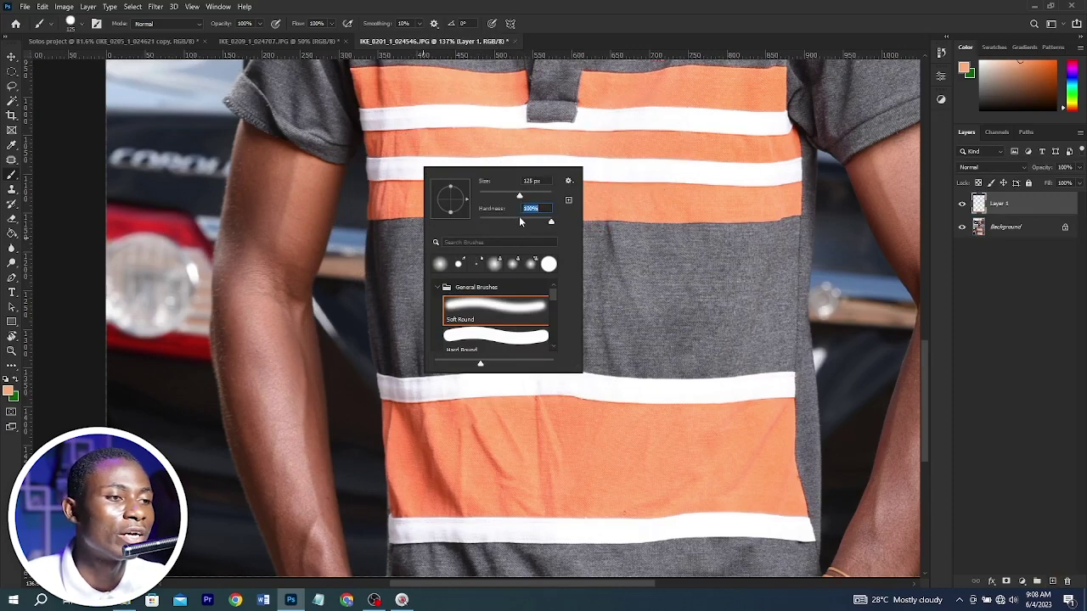
drag(506, 195, 489, 196)
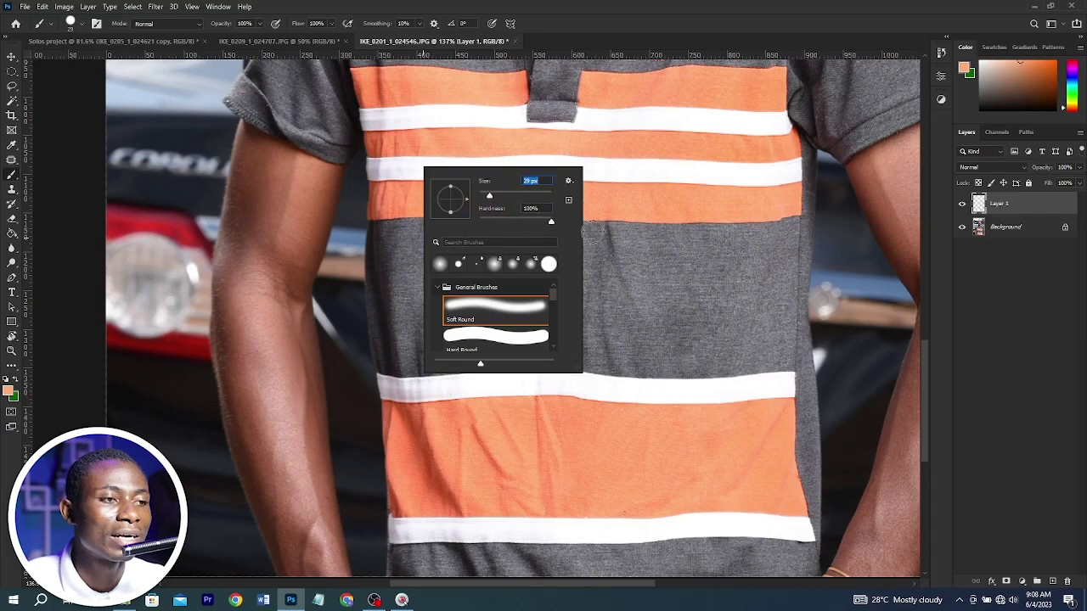
Paint a hard-edged light orange diagonal stroke on the grey shirt area and a parallel light blue stroke beside it
click(685, 236)
drag(686, 236, 585, 358)
drag(726, 293, 660, 396)
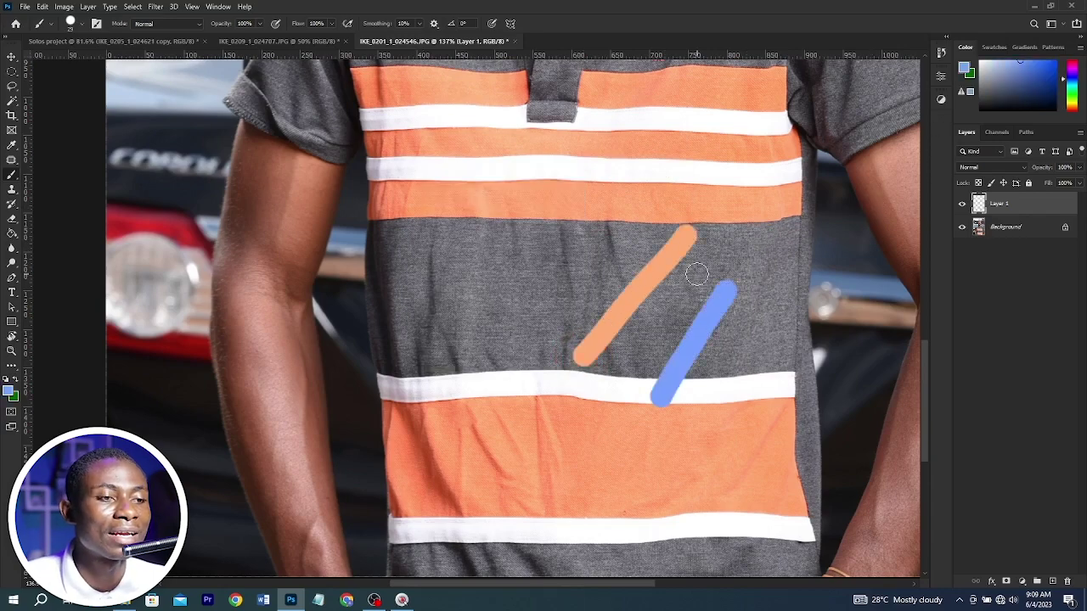
Set the brush hardness to 0% and paint a soft blue diagonal stroke on the grey area and a dot on the orange stripe
right_click(464, 172)
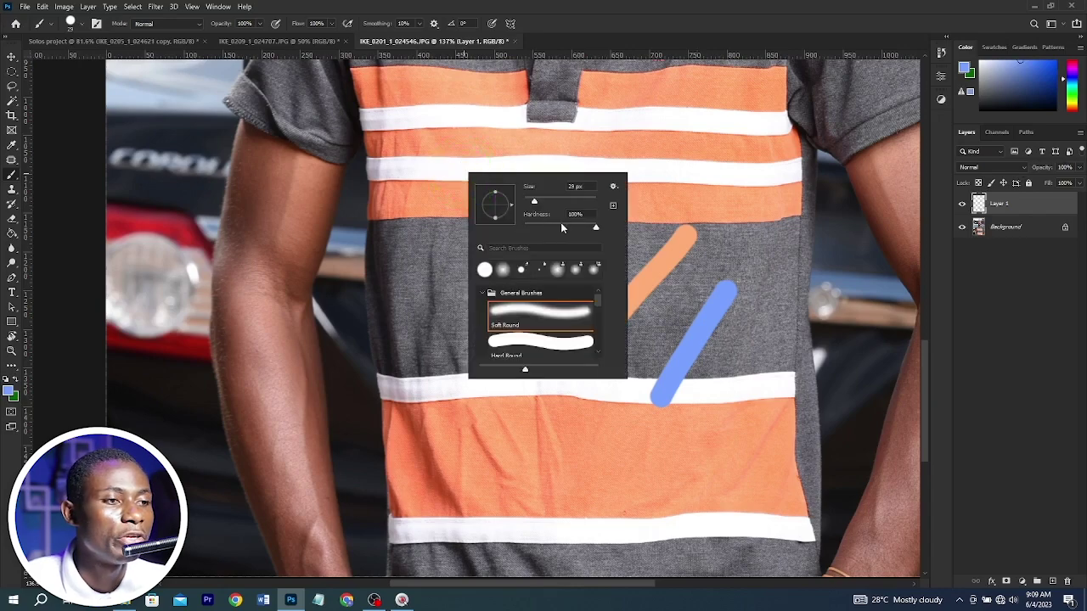
mouse_move(532, 233)
mouse_down()
mouse_move(498, 236)
mouse_move(480, 323)
mouse_move(445, 348)
mouse_up()
click(679, 188)
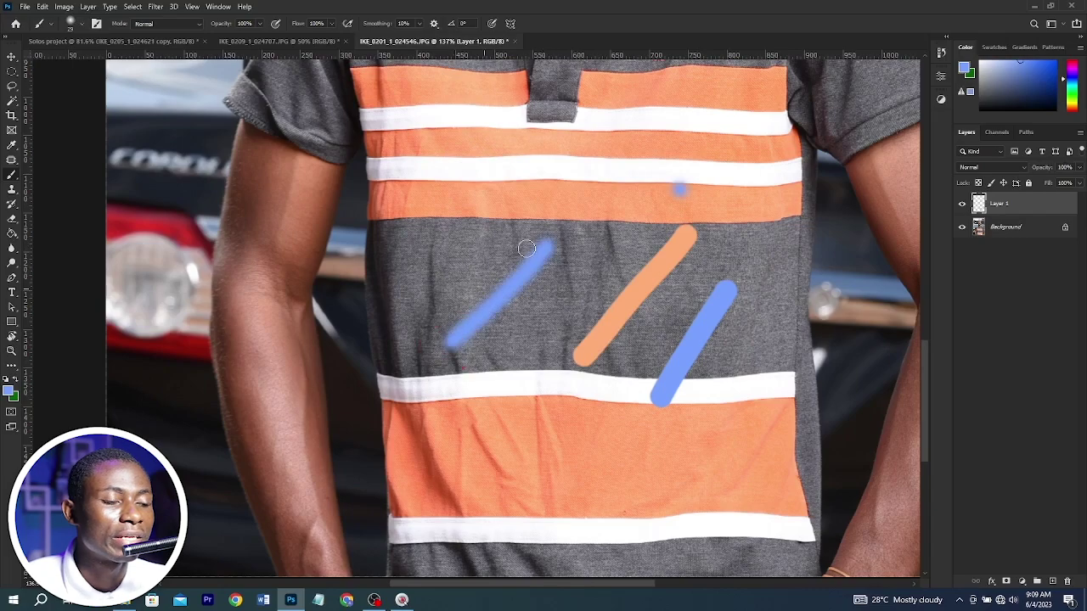
scroll(510, 269, up, 1)
scroll(509, 269, up, 2)
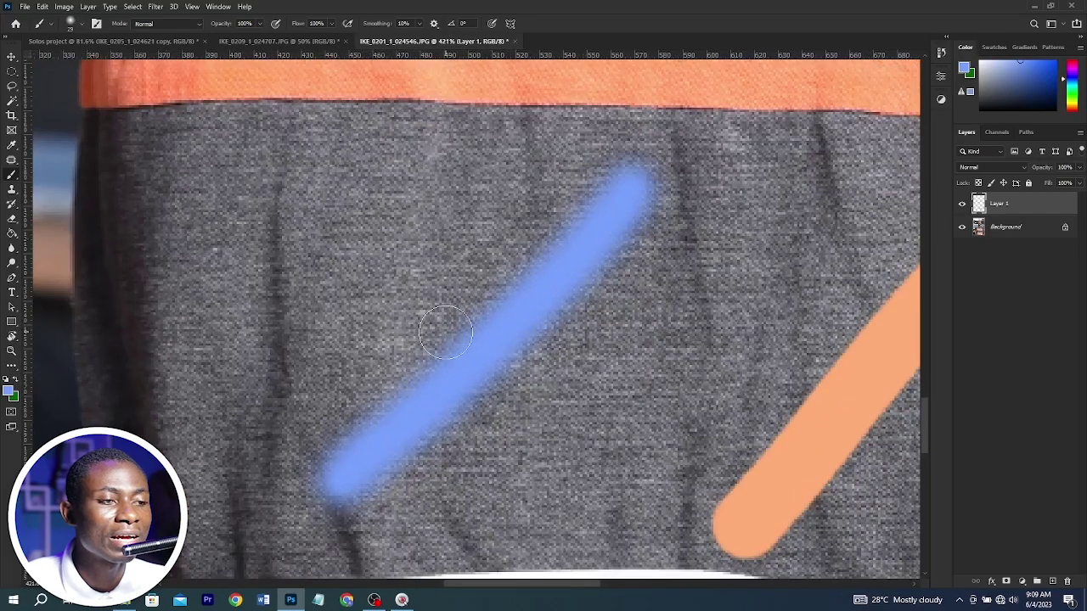
scroll(507, 316, down, 2)
Set the brush hardness back to 100% and paint a short blue stroke next to the soft one for comparison
right_click(648, 292)
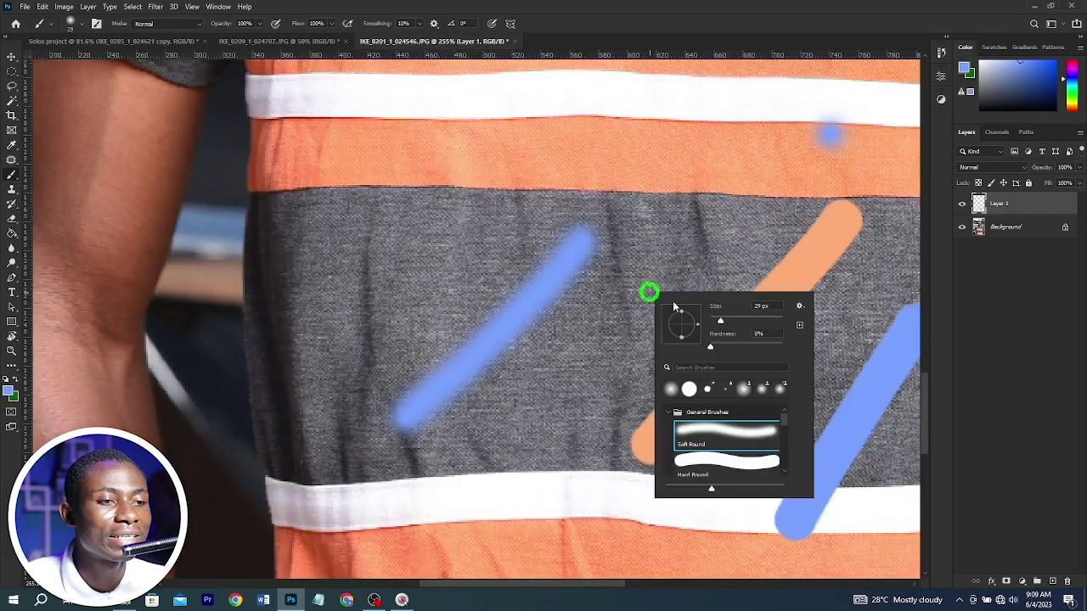
drag(710, 346, 844, 344)
drag(602, 332, 515, 422)
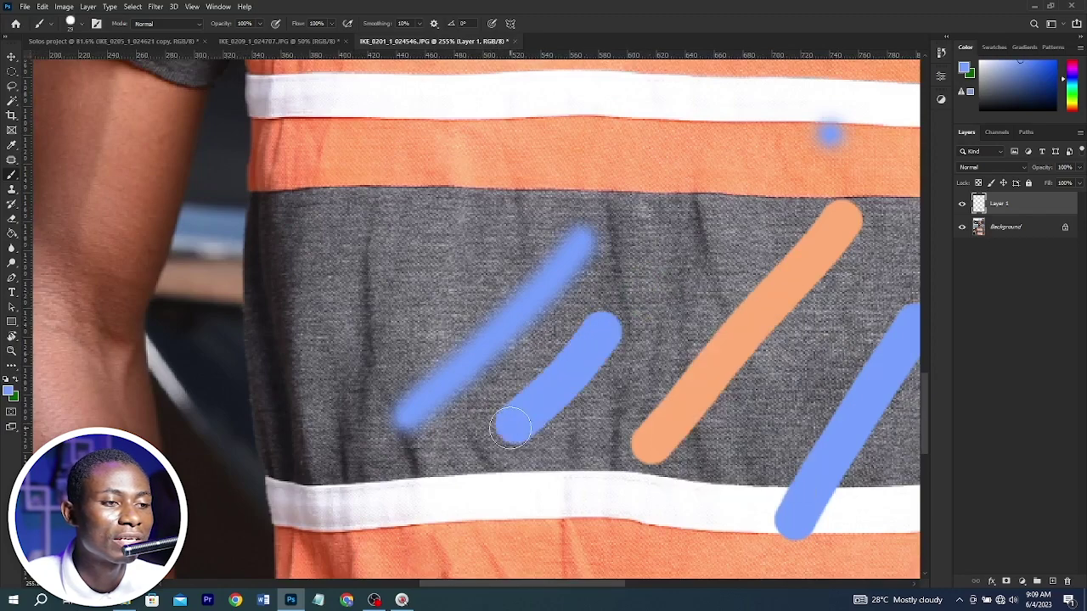
Enlarge the brush to about 124 px and paint a thick vertical blue stroke down the side of the shirt
scroll(552, 344, down, 4)
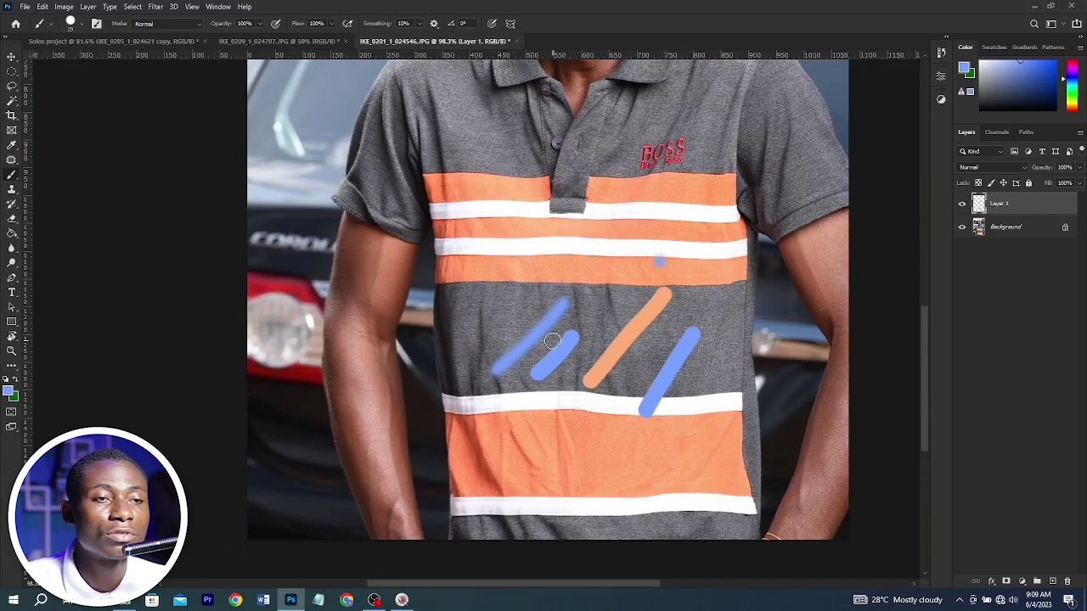
right_click(567, 249)
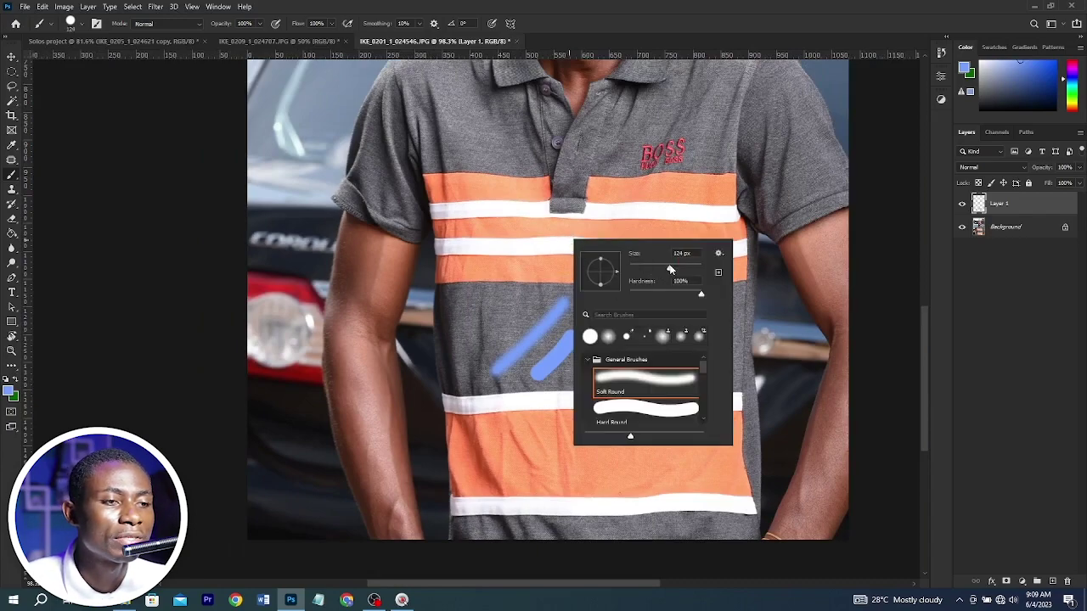
drag(671, 269, 664, 269)
drag(482, 244, 488, 356)
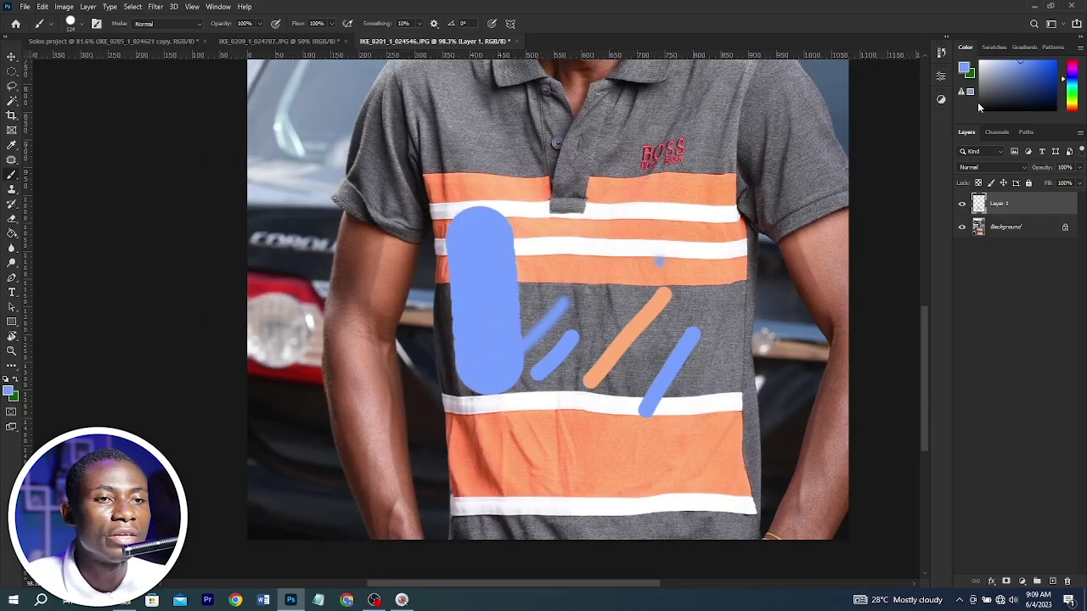
Set the foreground color to green with the Color Picker and paint a thick diagonal stroke down the shirt from the BOSS logo
click(1069, 75)
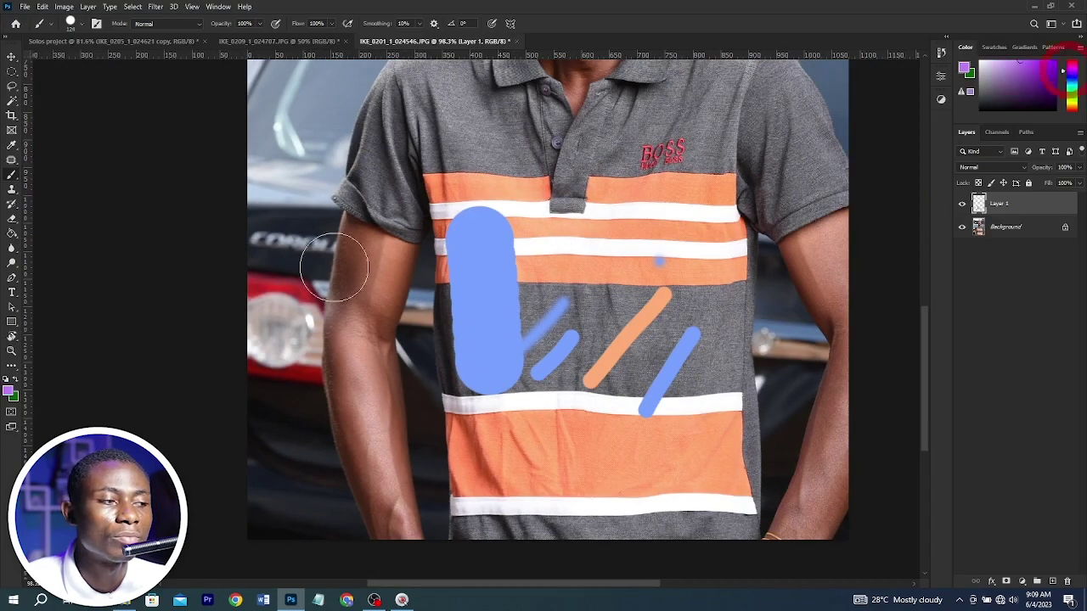
click(9, 390)
drag(893, 343, 946, 392)
click(944, 370)
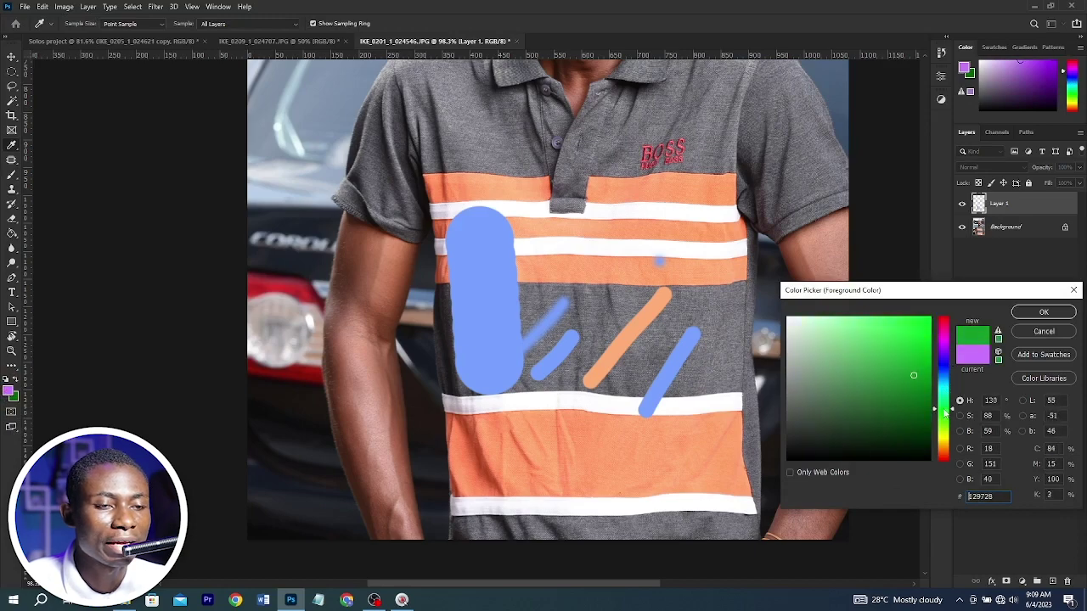
click(1043, 312)
key(b)
drag(666, 159, 590, 386)
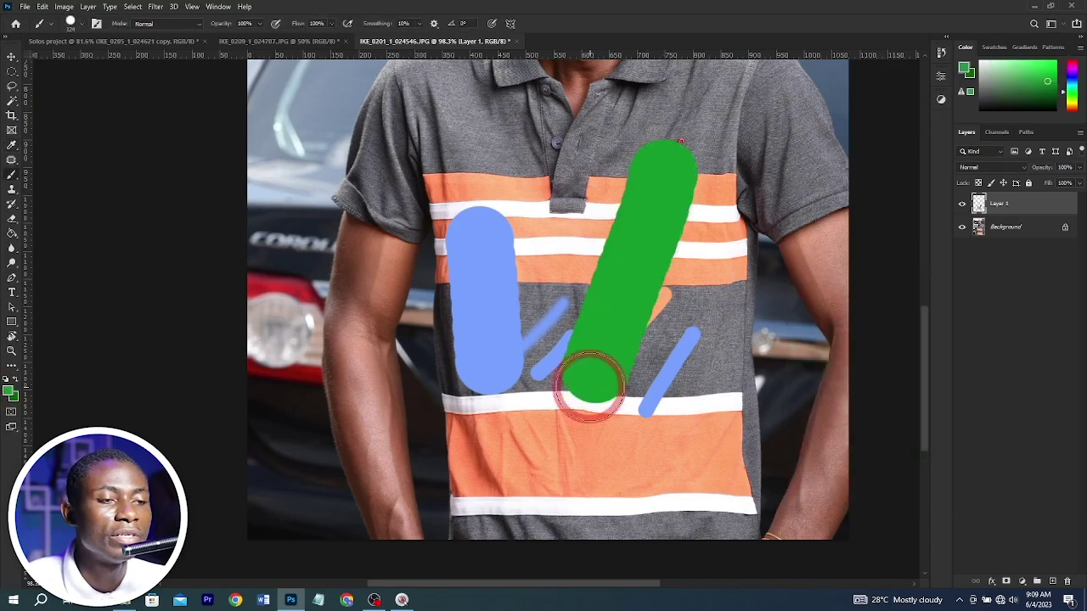
scroll(590, 387, down, 4)
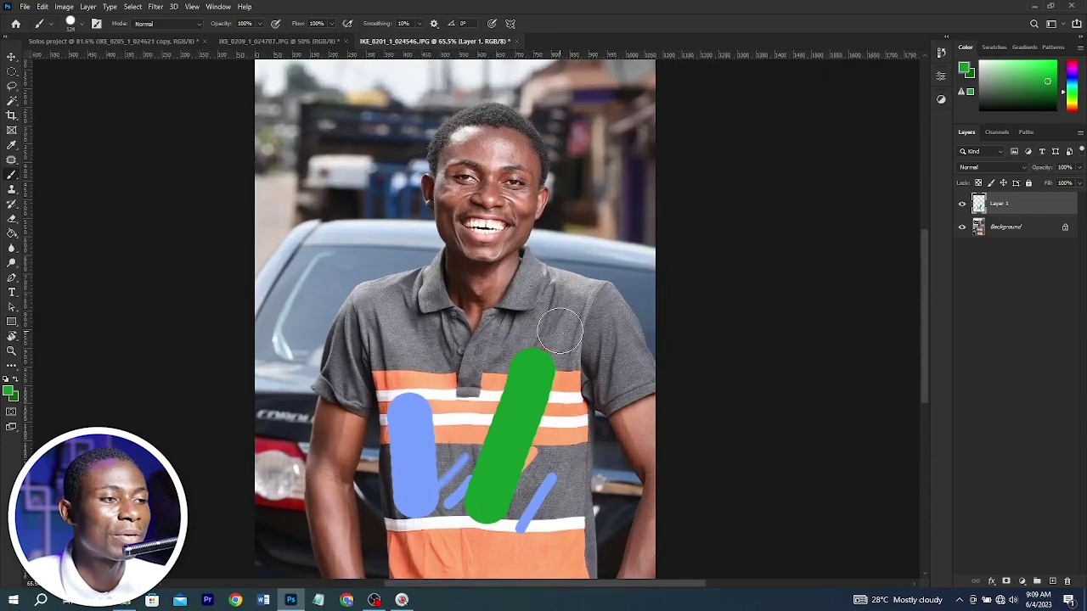
scroll(559, 330, down, 2)
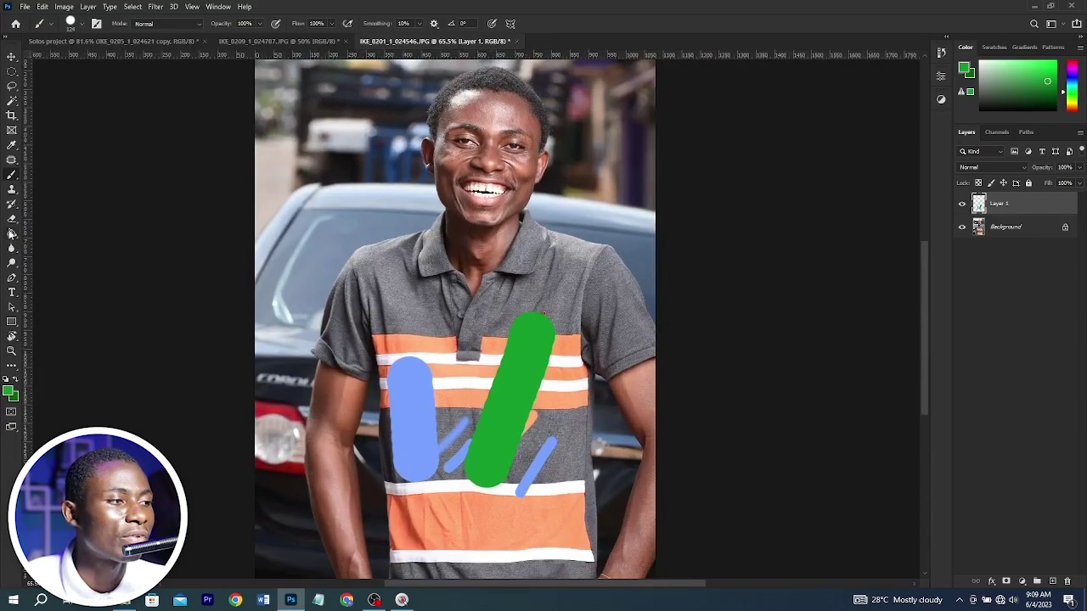
Enlarge the Eraser to about 175 px and erase the top end of the green stroke covering the BOSS logo
click(14, 226)
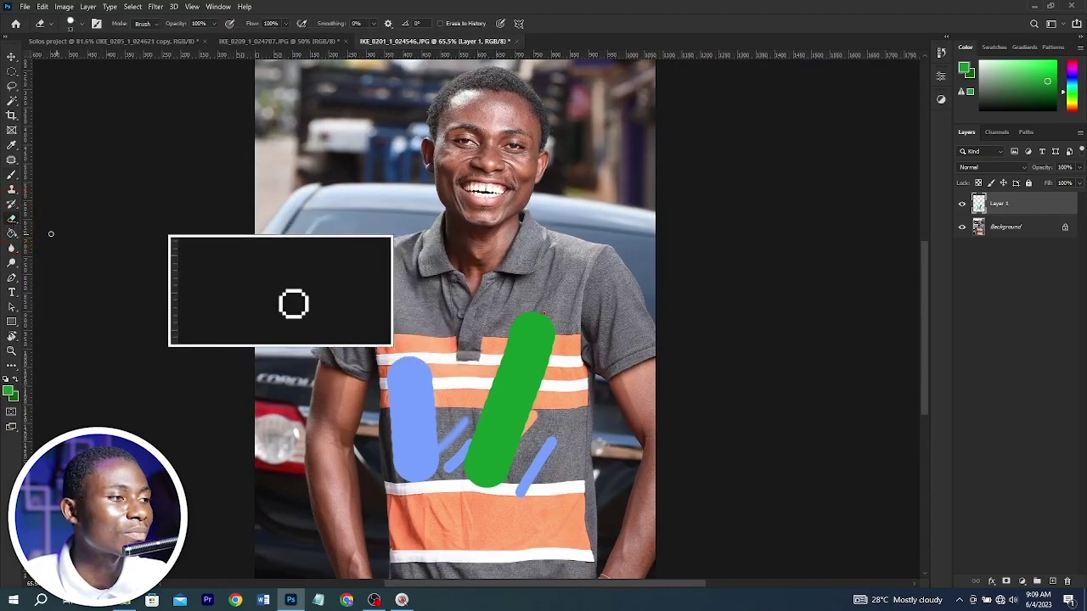
right_click(18, 226)
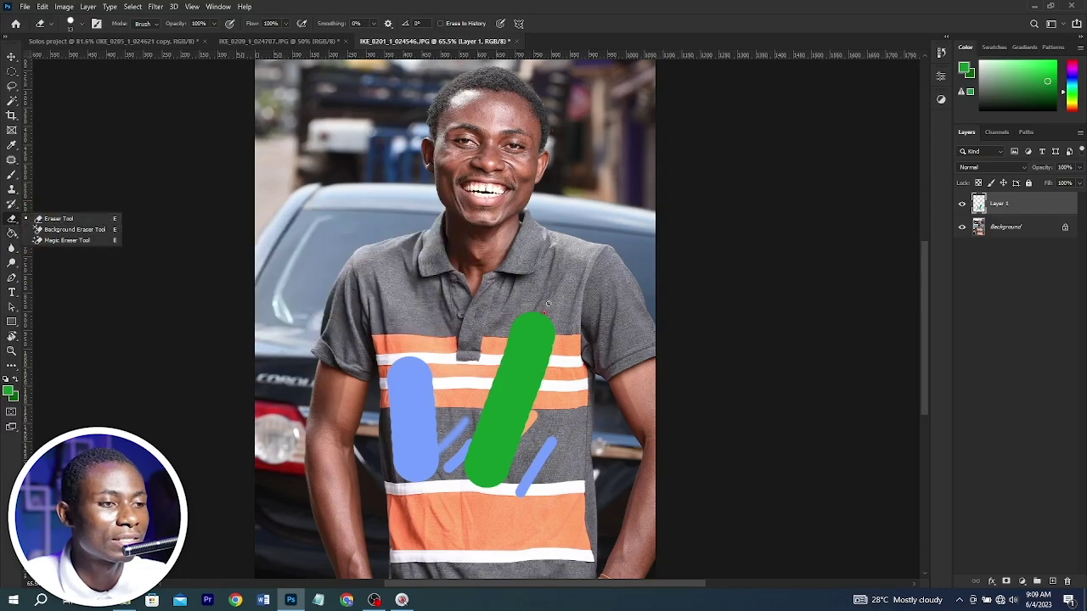
key(bracketright)
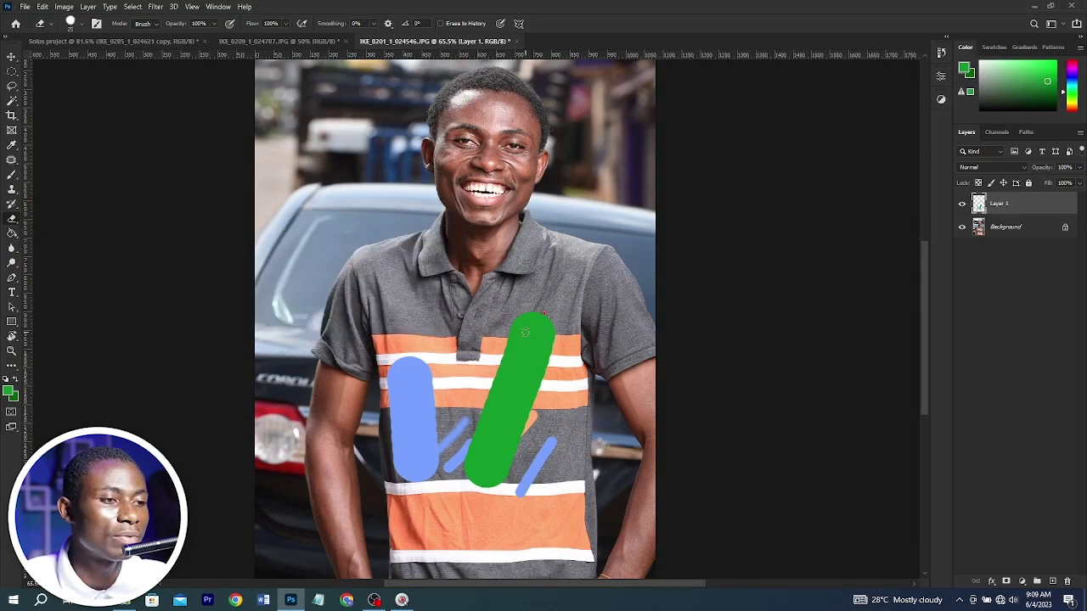
key(bracketright)
key(bracketright)
key(bracketright)
key(bracketright)
key(bracketright)
key(bracketright)
key(bracketright)
key(bracketright)
key(bracketright)
key(bracketright)
drag(525, 336, 528, 321)
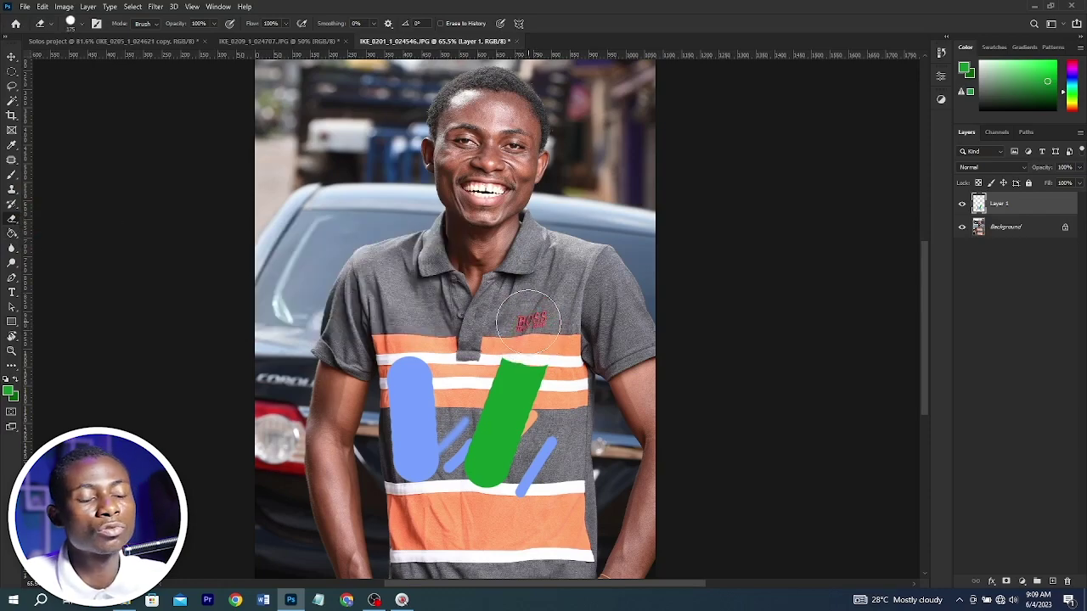
Try erasing across the upper parts of the green and blue strokes, and undo these erasures
right_click(528, 321)
right_click(587, 228)
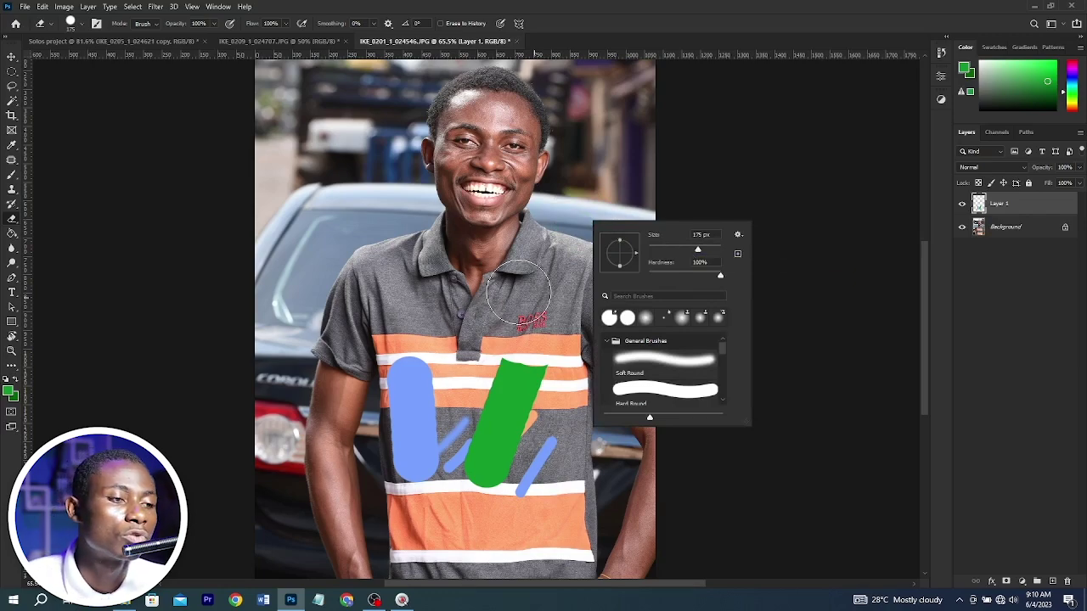
mouse_move(531, 302)
mouse_down()
mouse_move(511, 358)
mouse_move(576, 354)
mouse_up()
mouse_move(507, 361)
mouse_down()
mouse_move(397, 337)
mouse_move(395, 350)
mouse_move(416, 378)
mouse_up()
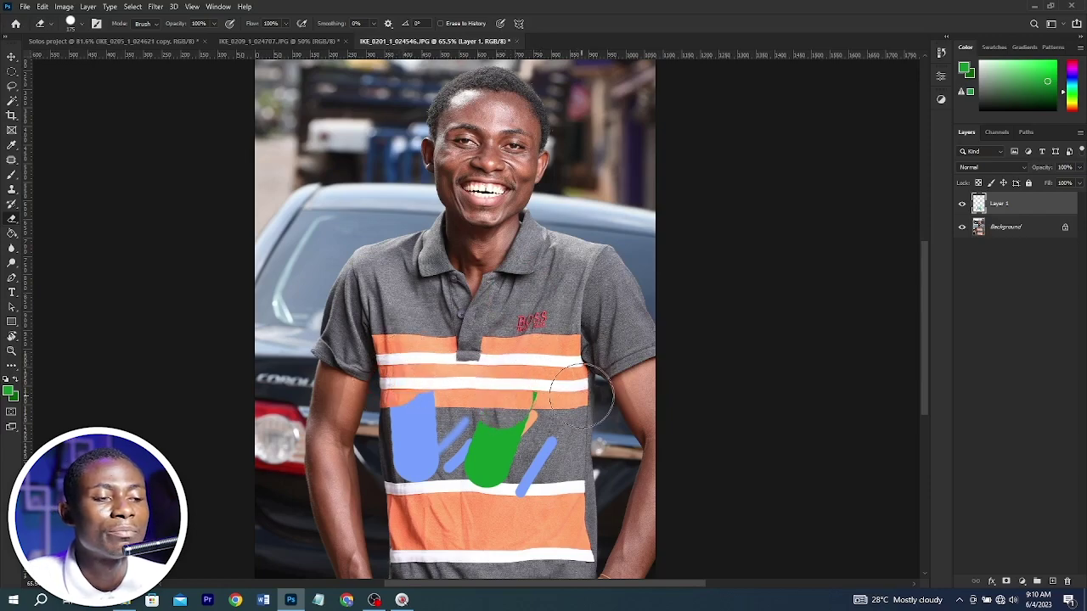
key(ctrl+z)
key(ctrl+z)
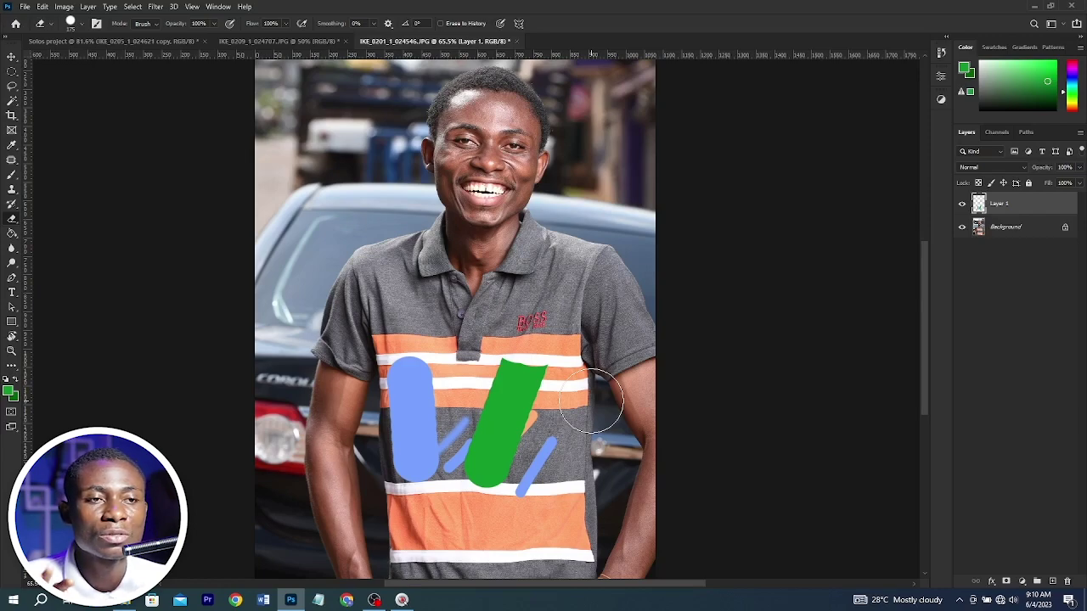
Erase a little more of the green stroke's upper edge below the BOSS logo
click(523, 347)
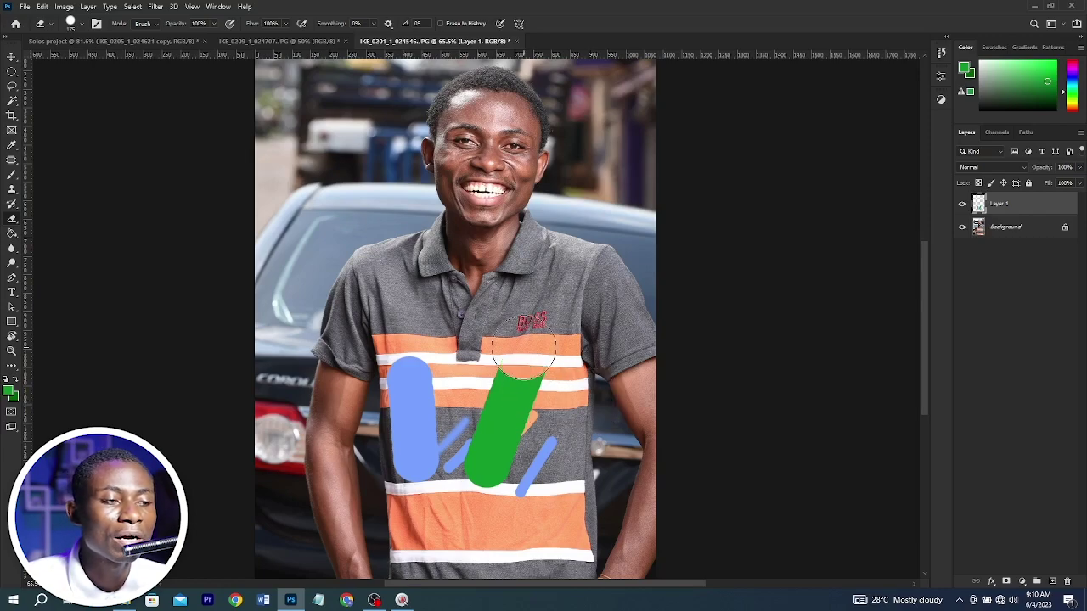
scroll(531, 357, up, 1)
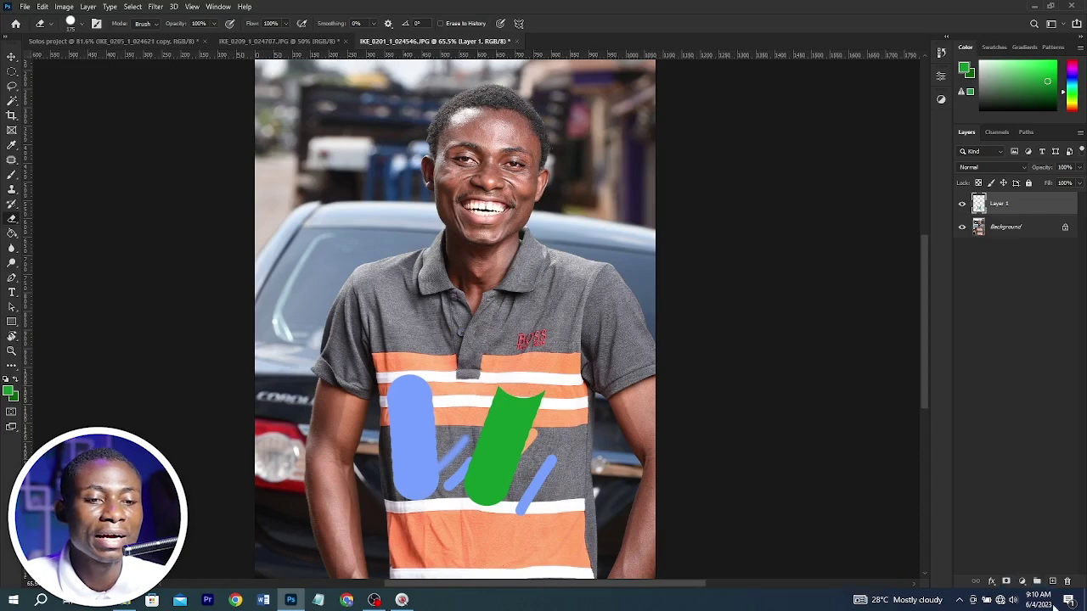
Add a white layer mask to Layer 1 and activate the Brush tool for painting on it
click(1007, 580)
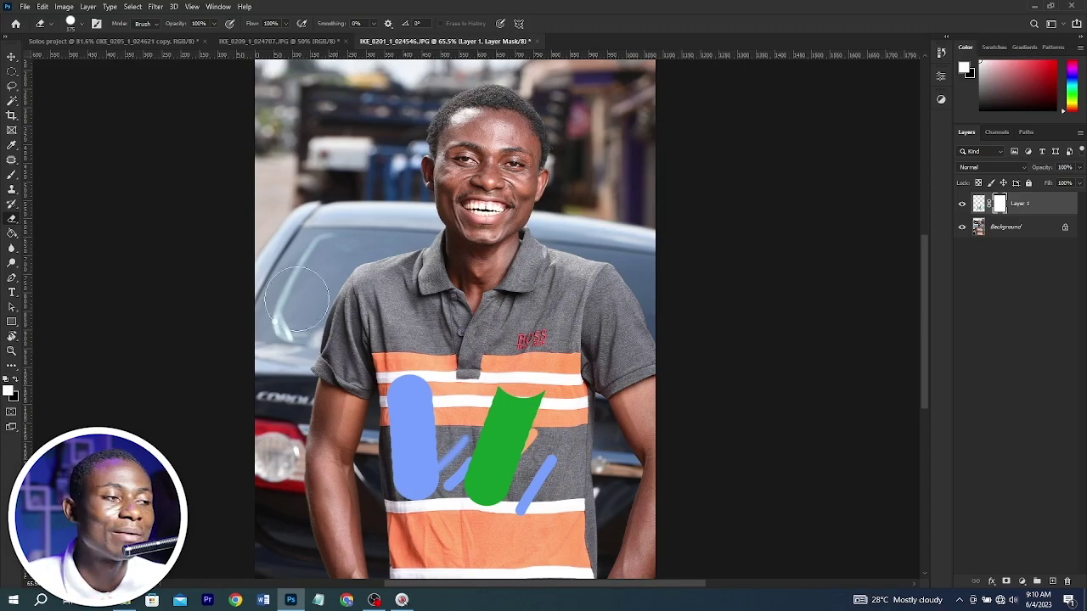
click(12, 178)
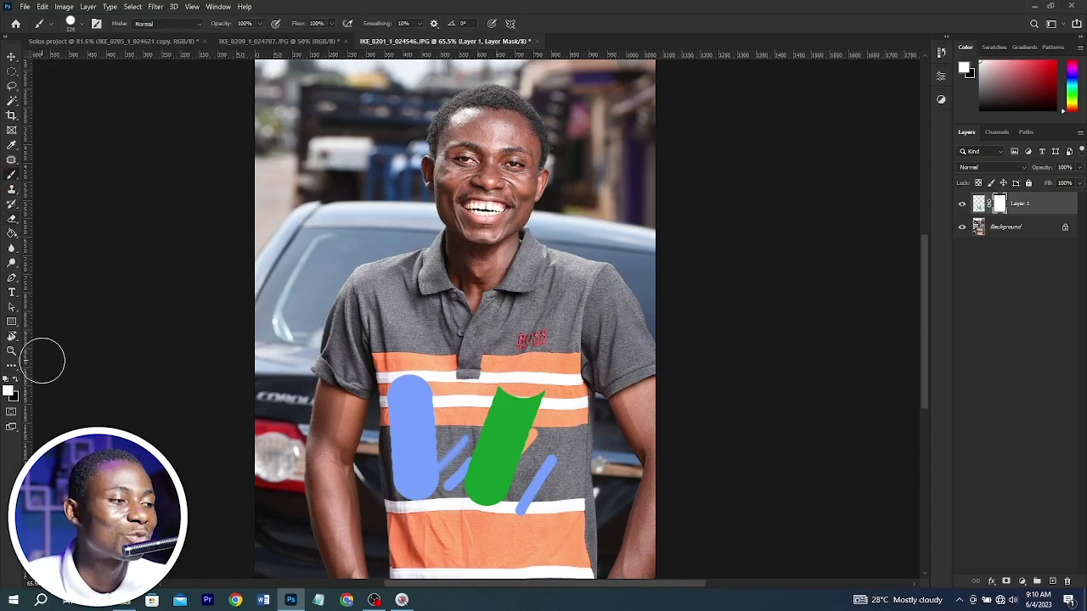
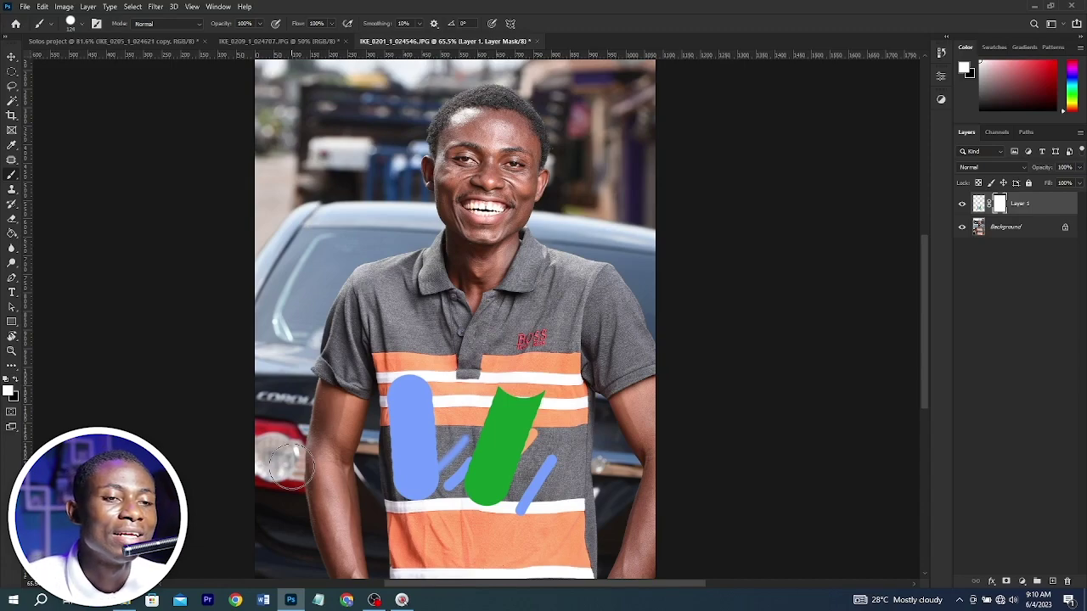
Invert Layer 1's mask to black and back to white repeatedly to hide and reveal the painted strokes
key(ctrl+i)
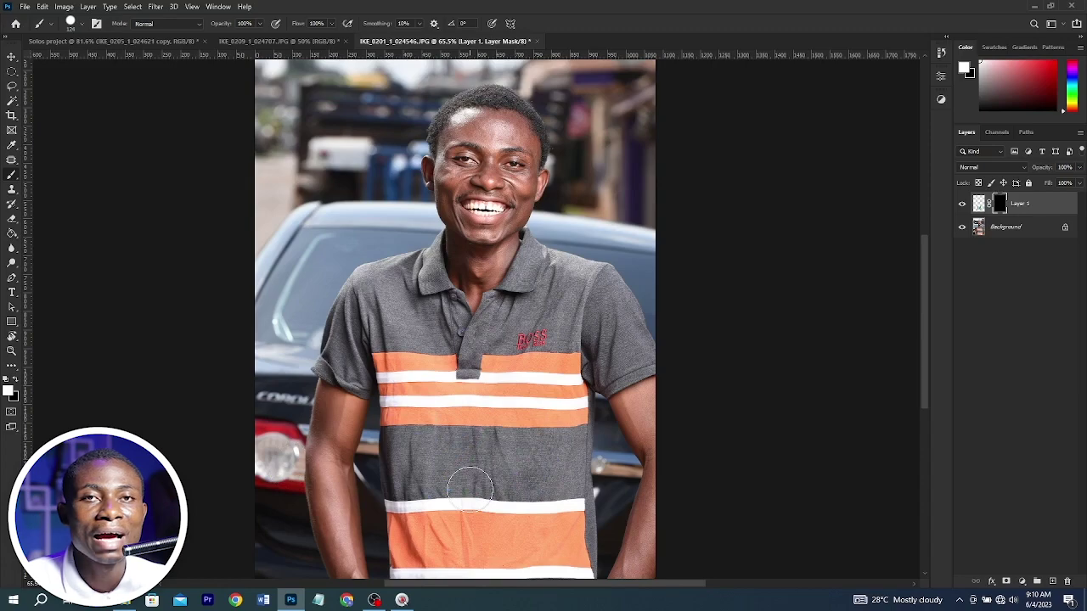
key(ctrl+i)
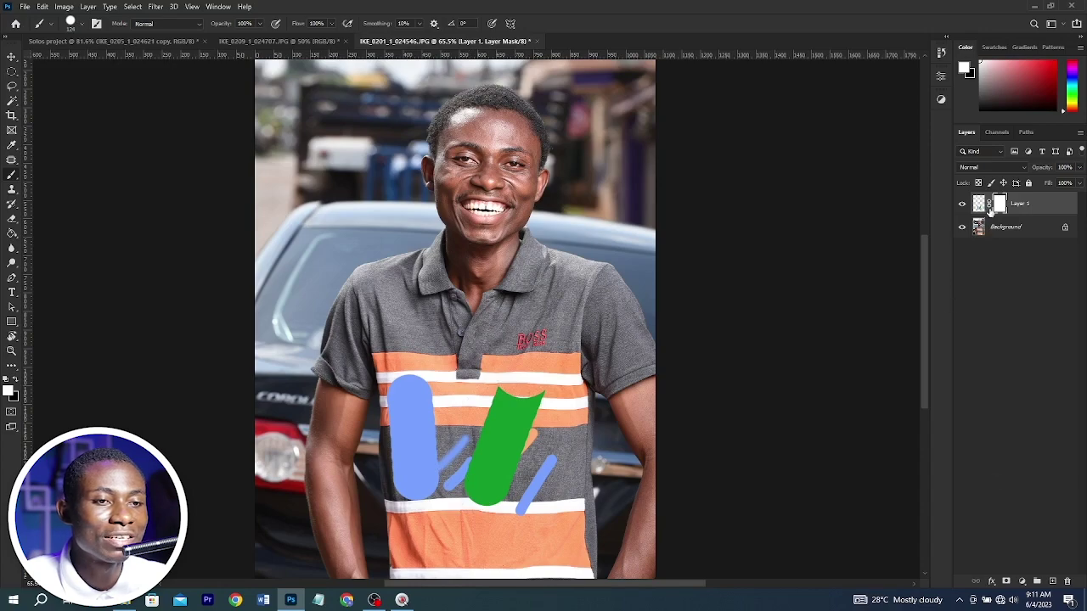
key(ctrl+i)
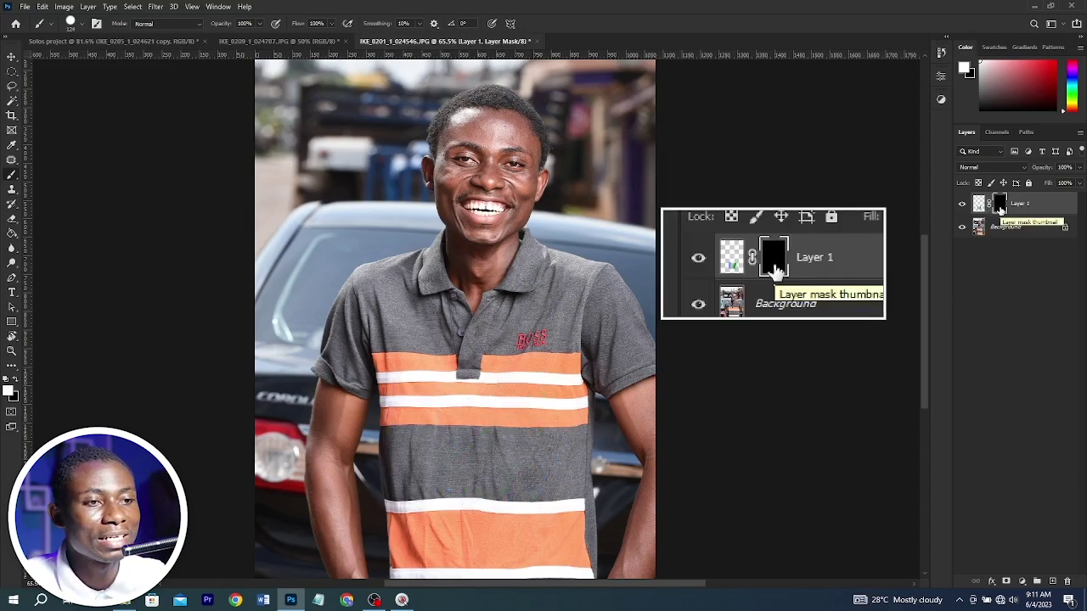
key(ctrl+i)
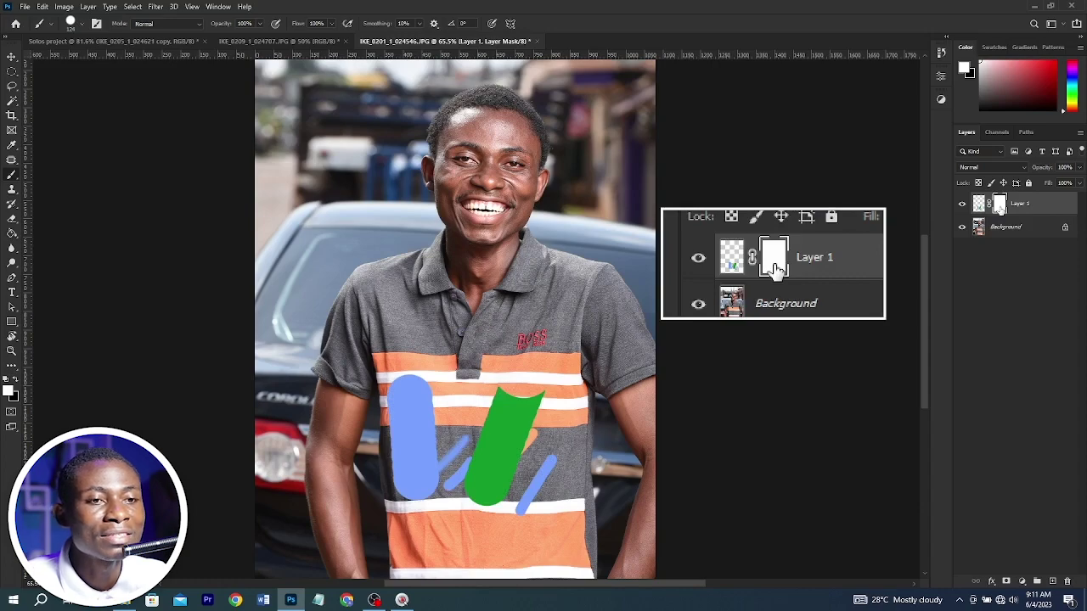
Swap the foreground and background colors back and forth, ending with black as the foreground color
click(14, 379)
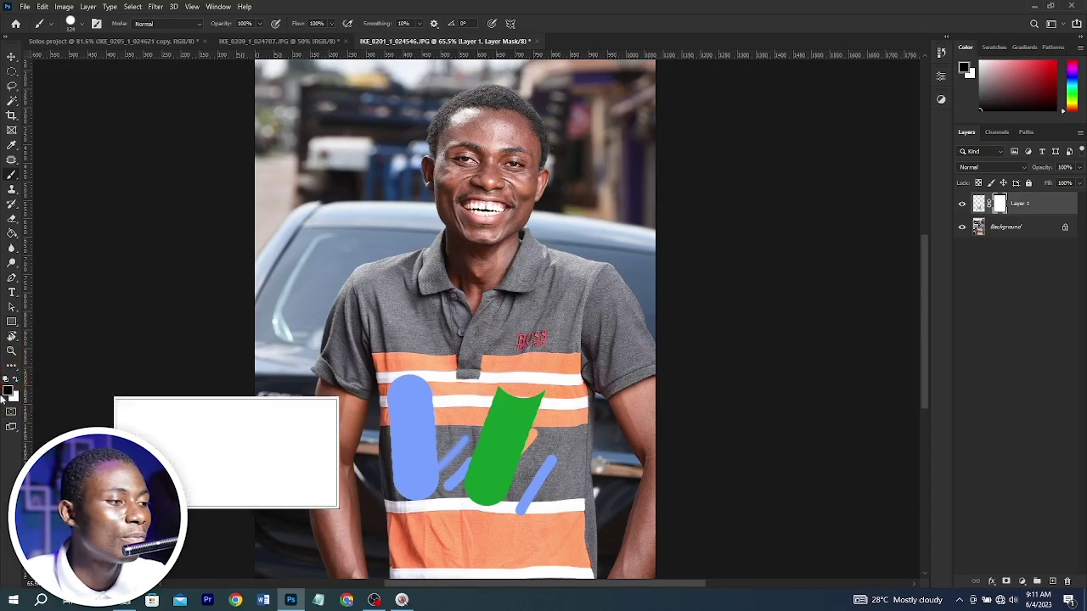
click(18, 379)
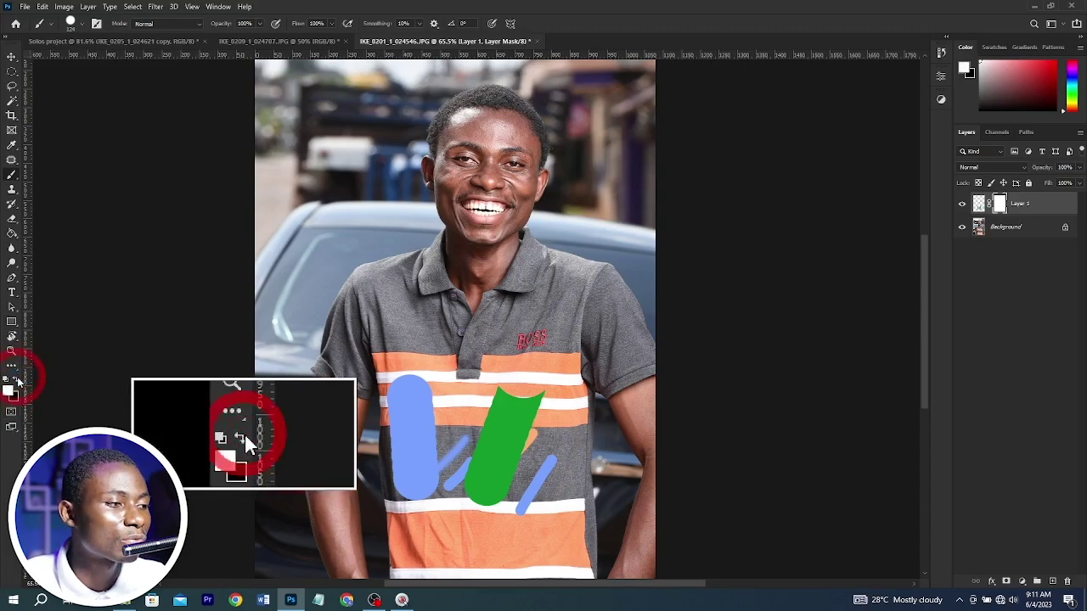
click(18, 380)
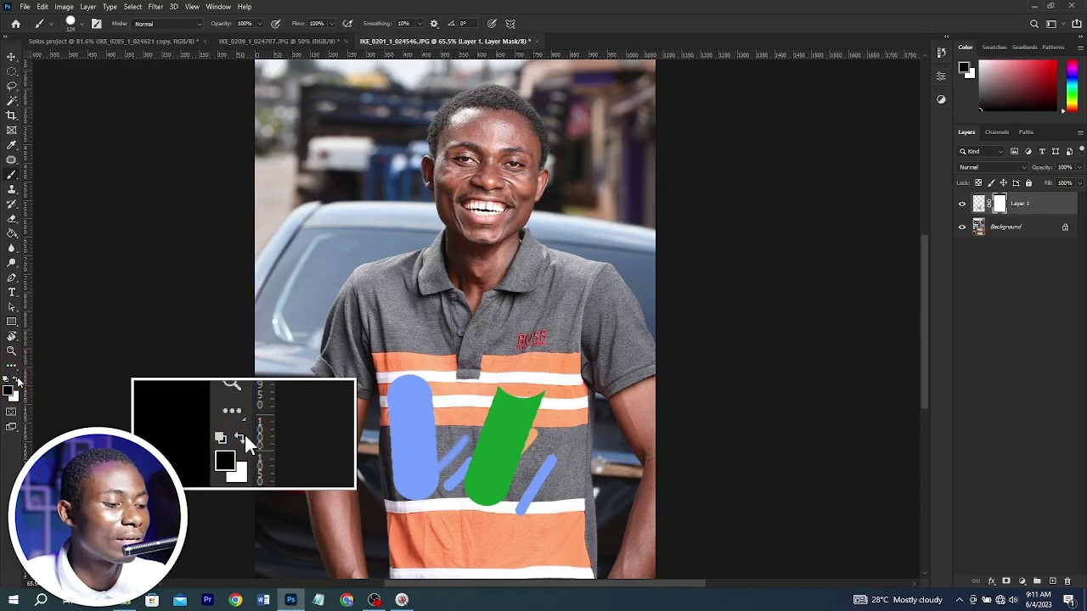
click(18, 380)
click(18, 379)
click(17, 379)
click(18, 380)
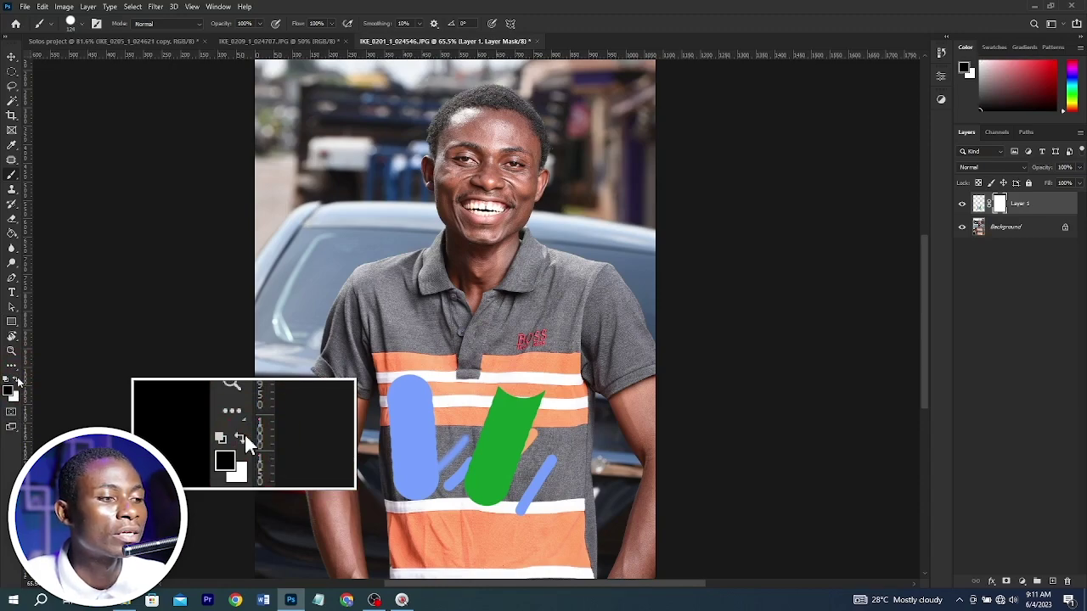
click(17, 379)
click(18, 379)
click(18, 379)
click(18, 379)
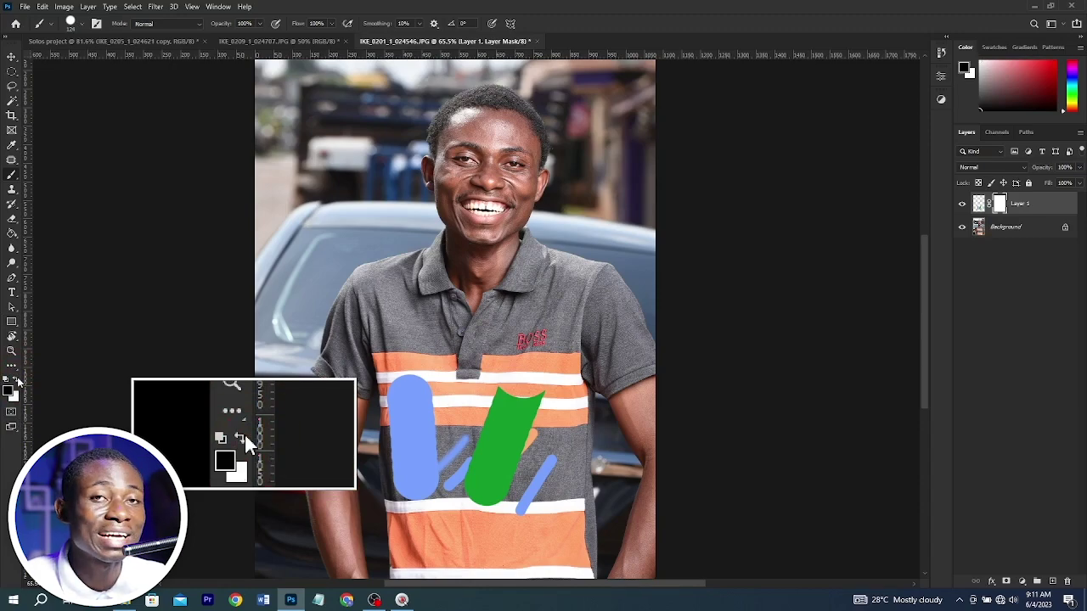
click(17, 379)
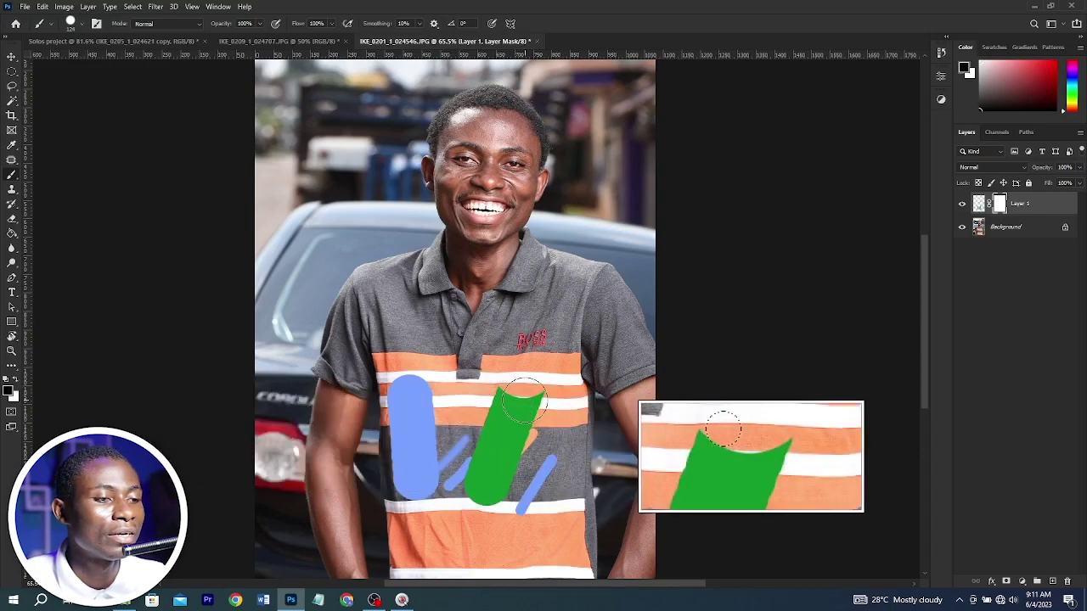
Paint black on Layer 1's mask to hide parts of the green and blue strokes, and paint white to restore them
key(x)
mouse_move(543, 395)
mouse_down()
mouse_move(501, 386)
mouse_move(504, 418)
mouse_up()
drag(396, 430, 414, 475)
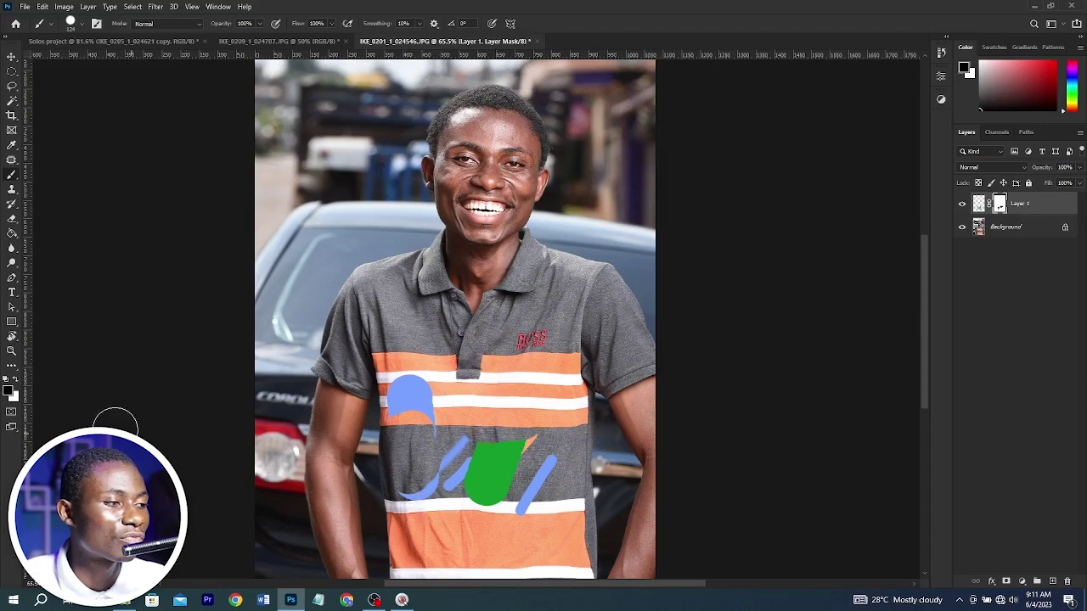
key(x)
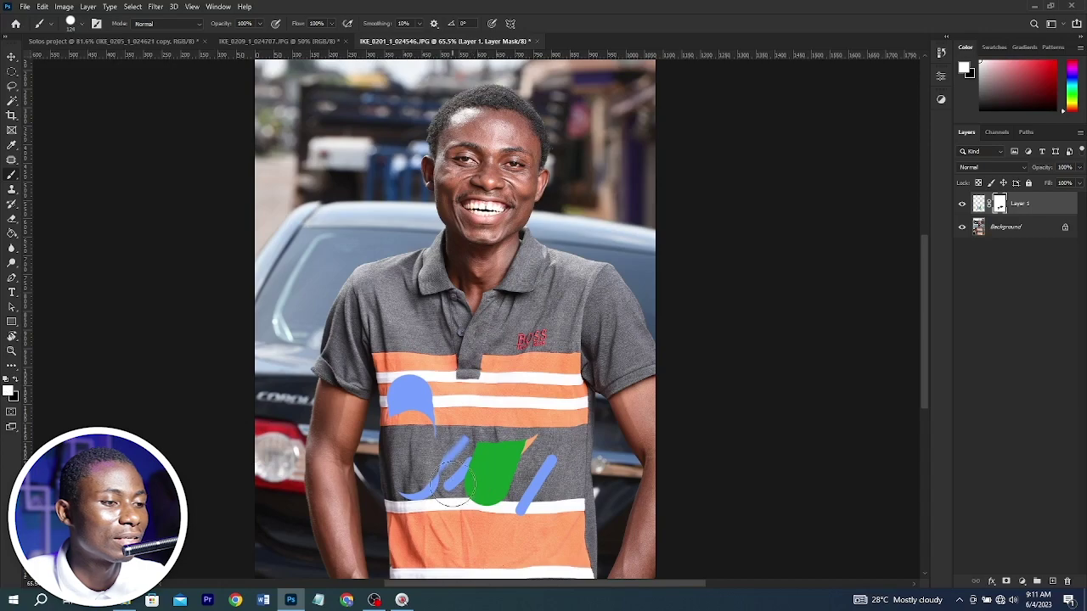
mouse_move(420, 478)
mouse_down()
mouse_move(398, 454)
mouse_move(385, 421)
mouse_move(408, 427)
mouse_move(383, 494)
mouse_move(569, 415)
mouse_move(498, 377)
mouse_move(523, 381)
mouse_move(510, 390)
mouse_move(548, 435)
mouse_up()
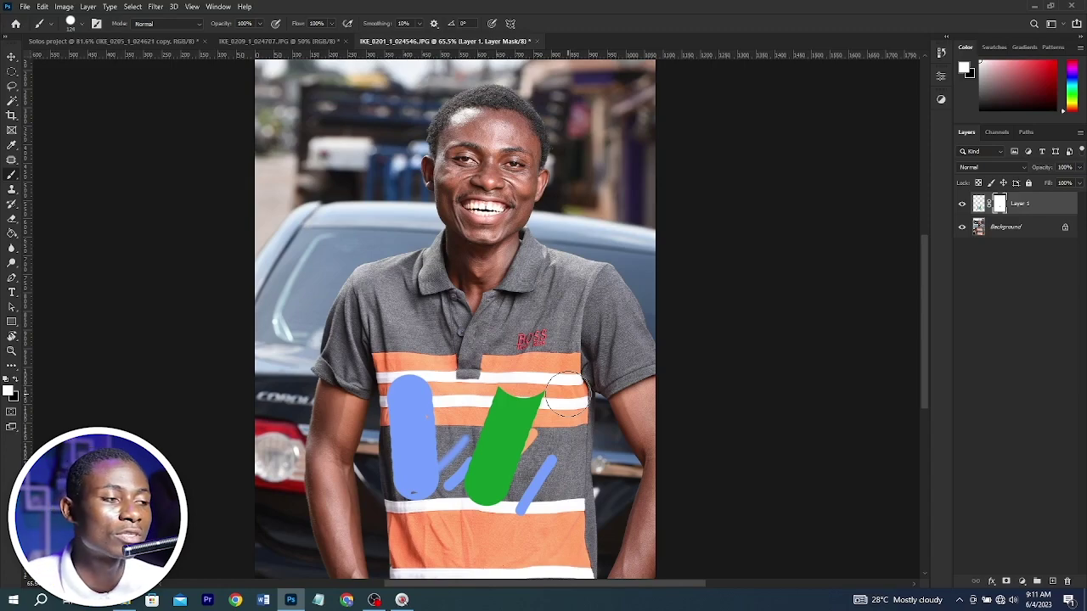
On the Background layer, sample the BOSS logo with the Clone Stamp tool and clone it onto the opposite side of the chest
click(12, 190)
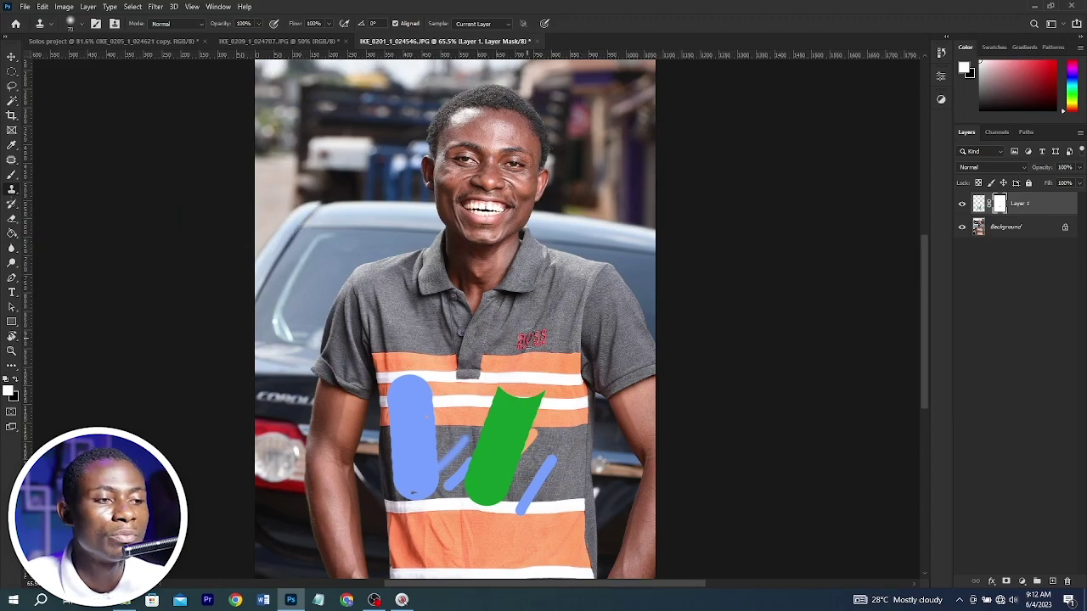
scroll(528, 341, up, 5)
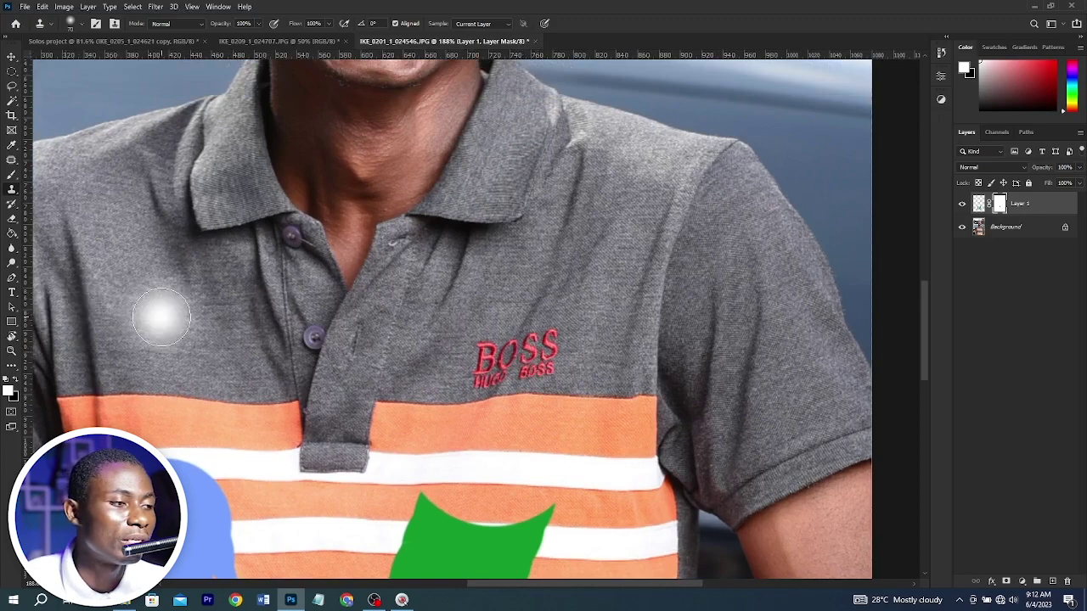
click(1009, 227)
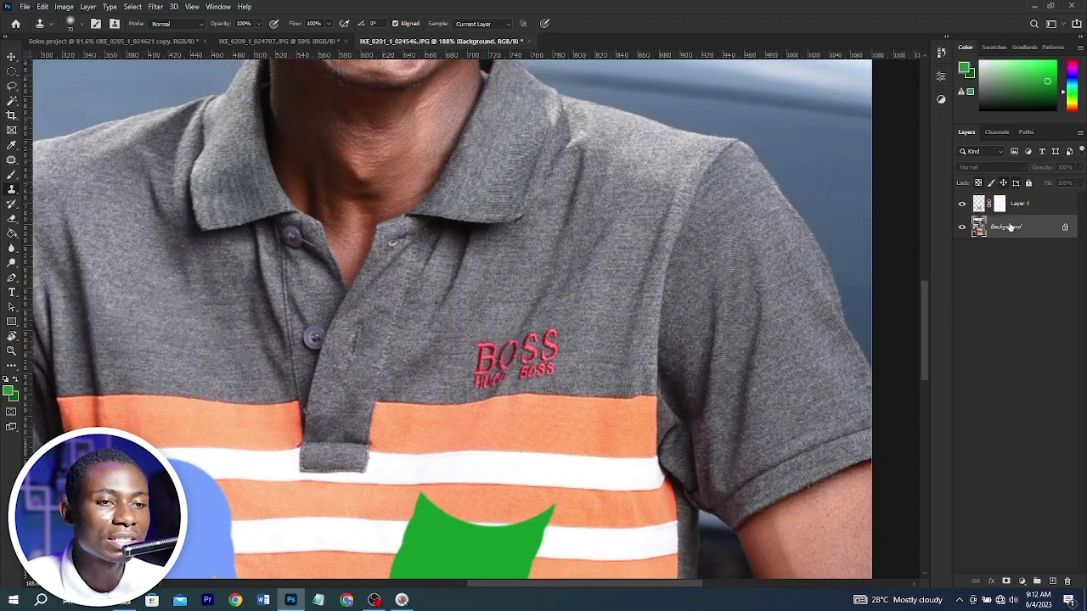
alt+click(516, 355)
mouse_move(168, 339)
mouse_down()
mouse_move(139, 337)
mouse_move(133, 353)
mouse_move(179, 357)
mouse_move(200, 337)
mouse_move(136, 341)
mouse_up()
click(168, 338)
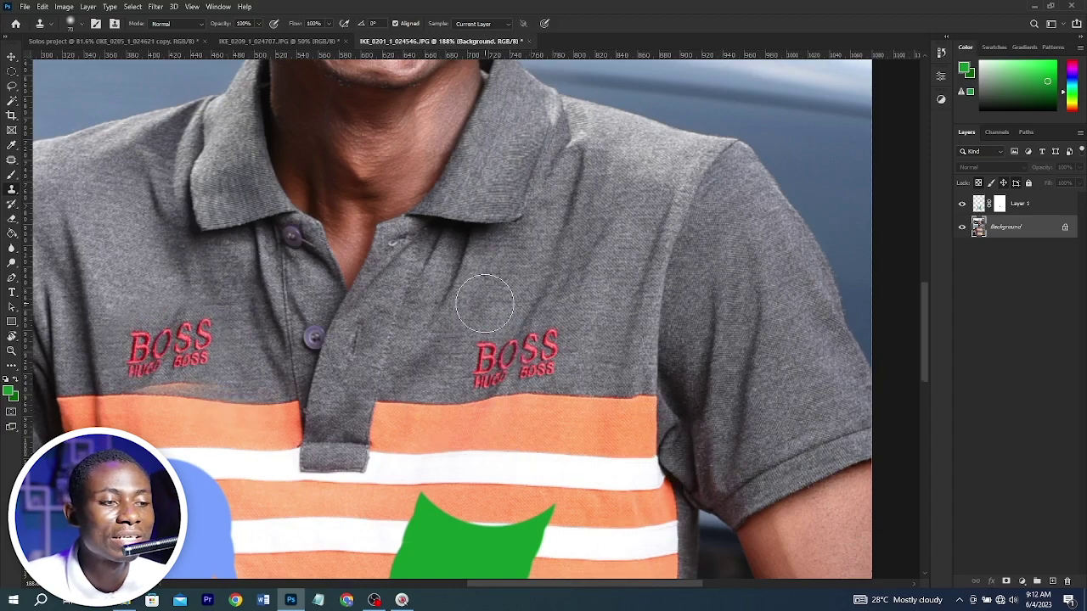
Clone the BOSS logo onto the wide orange stripe near the bottom of the shirt
scroll(543, 314, down, 2)
scroll(569, 319, down, 3)
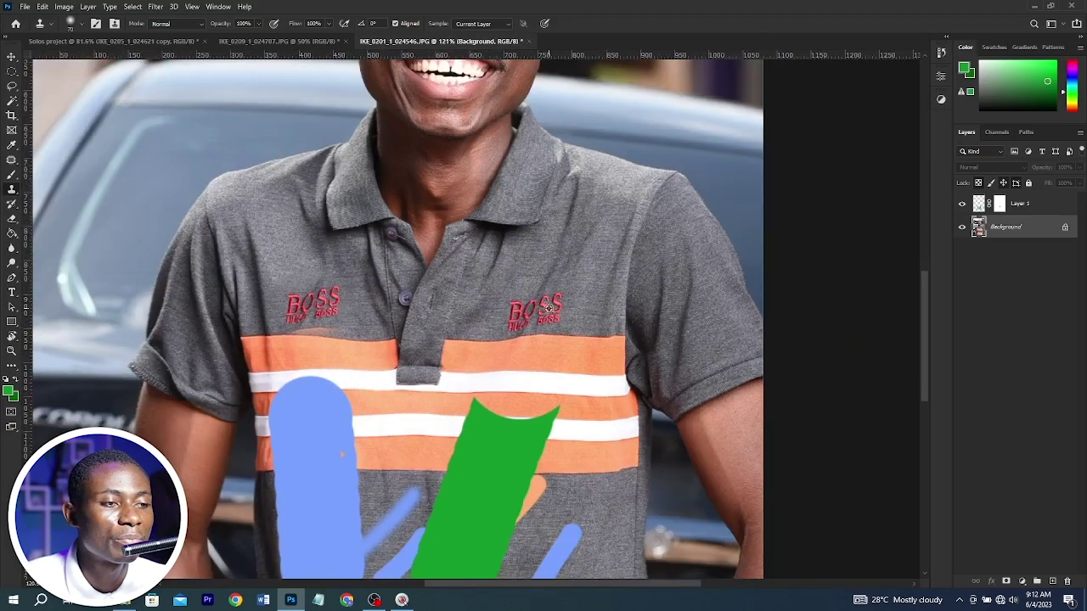
scroll(543, 322, down, 6)
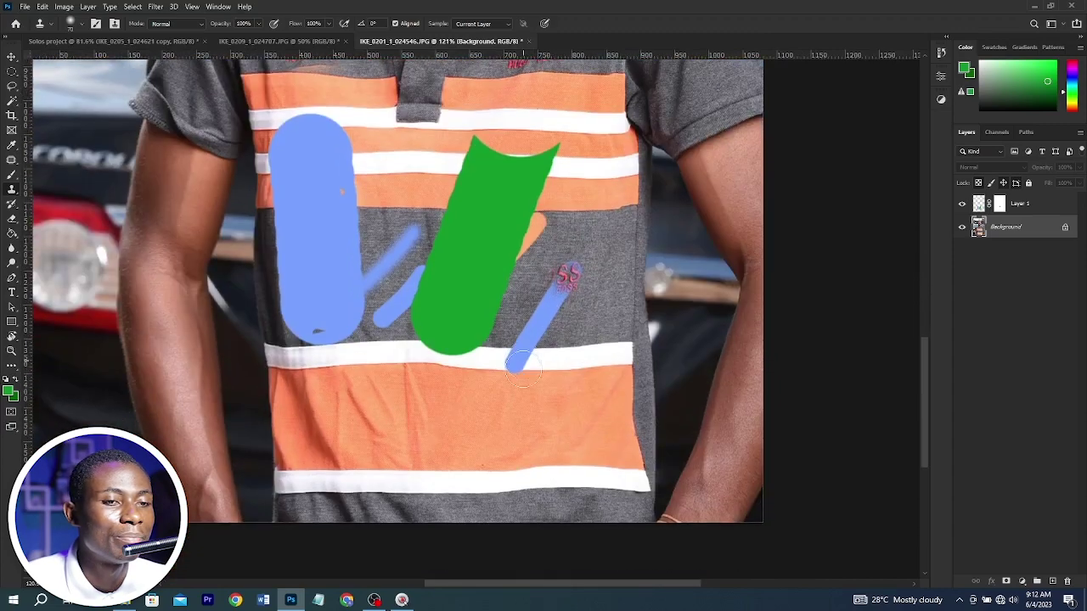
mouse_move(504, 407)
mouse_down()
mouse_move(539, 408)
mouse_move(472, 410)
mouse_move(473, 439)
mouse_move(522, 420)
mouse_up()
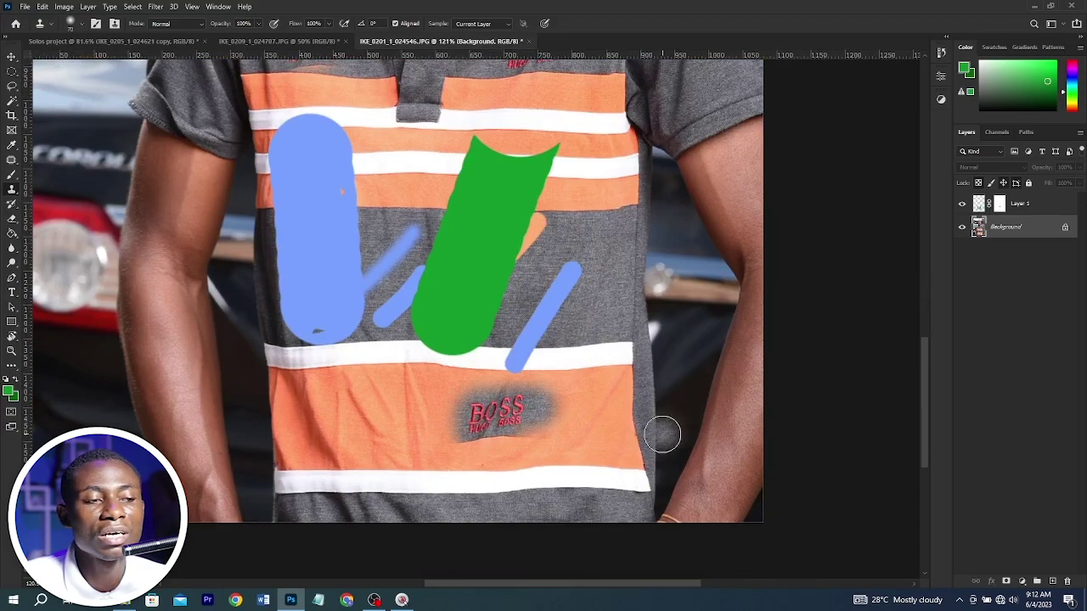
Undo the cloned BOSS logos on the shirt and hide Layer 1 with the painted strokes
scroll(662, 435, up, 4)
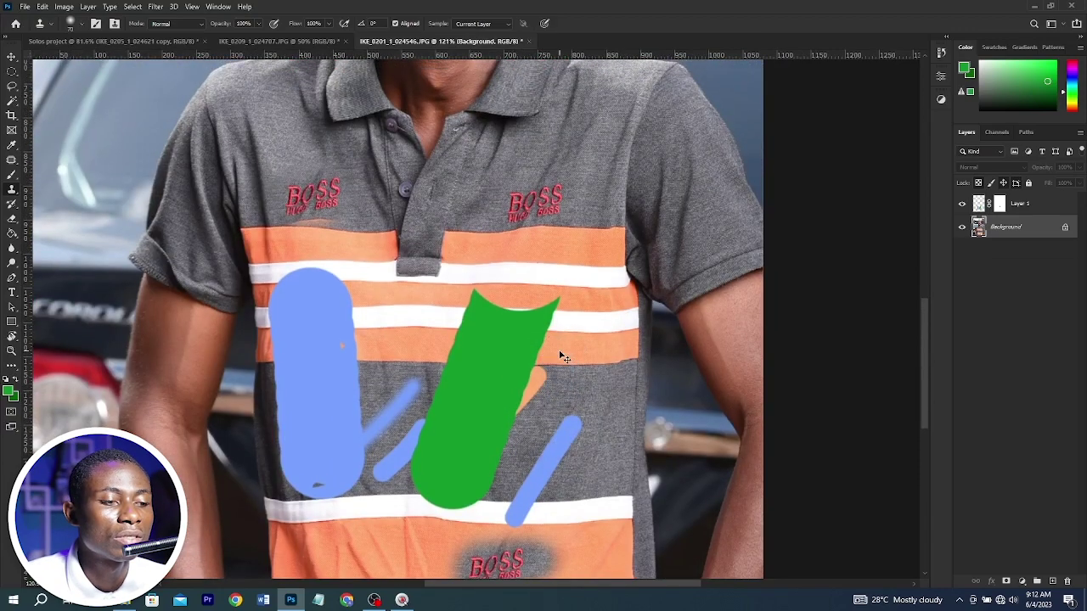
key(ctrl+z)
key(ctrl+z)
key(ctrl+z)
key(ctrl+z)
scroll(618, 335, down, 1)
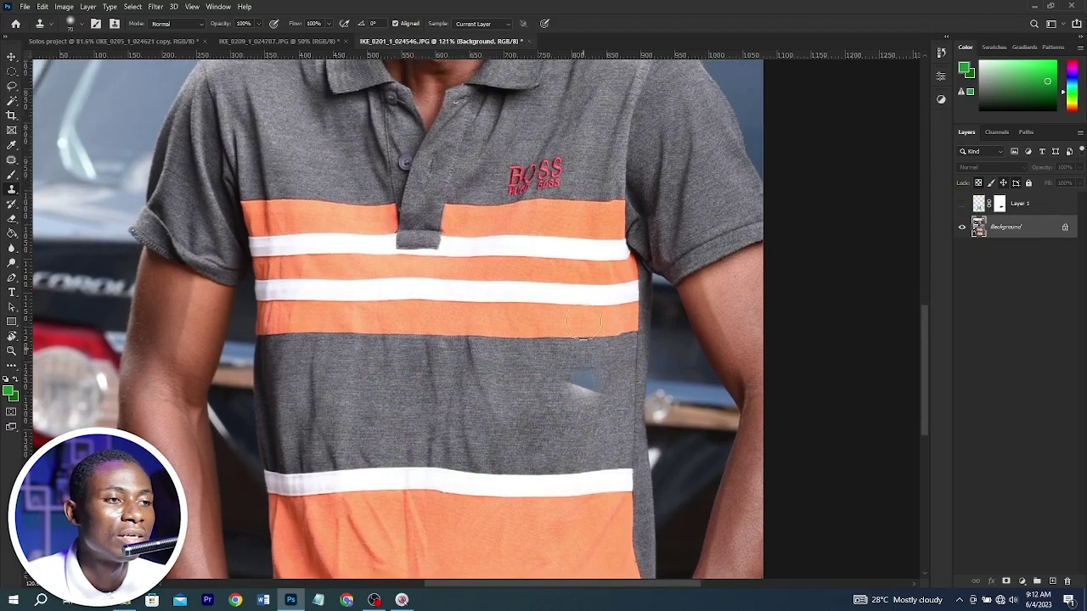
scroll(583, 323, up, 1)
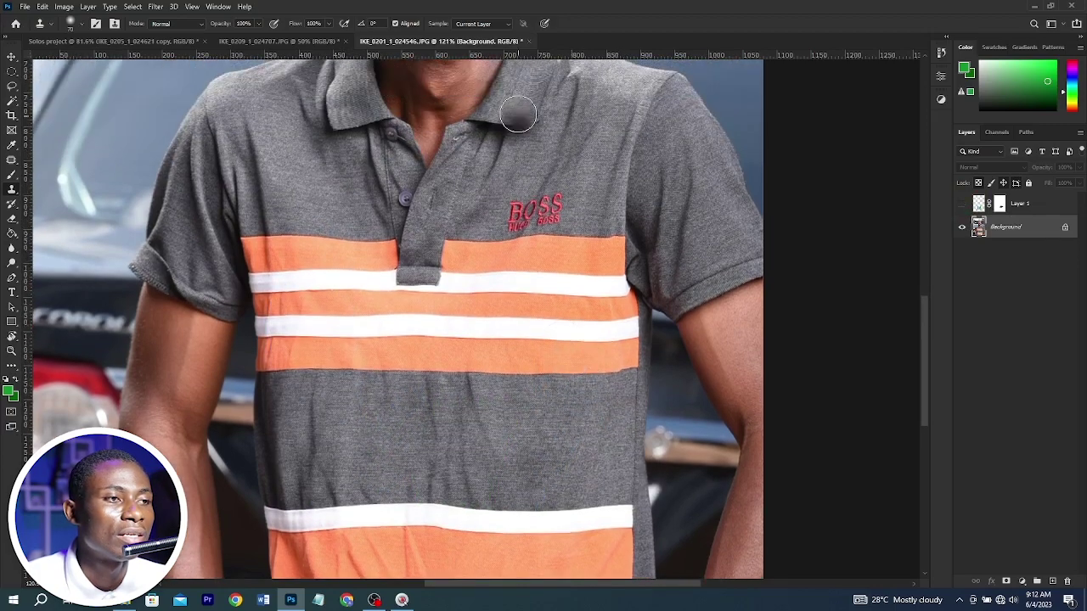
Close the edited photo without saving and reopen IKE_0201_1_024546.JPG from the recent files
click(529, 41)
click(538, 224)
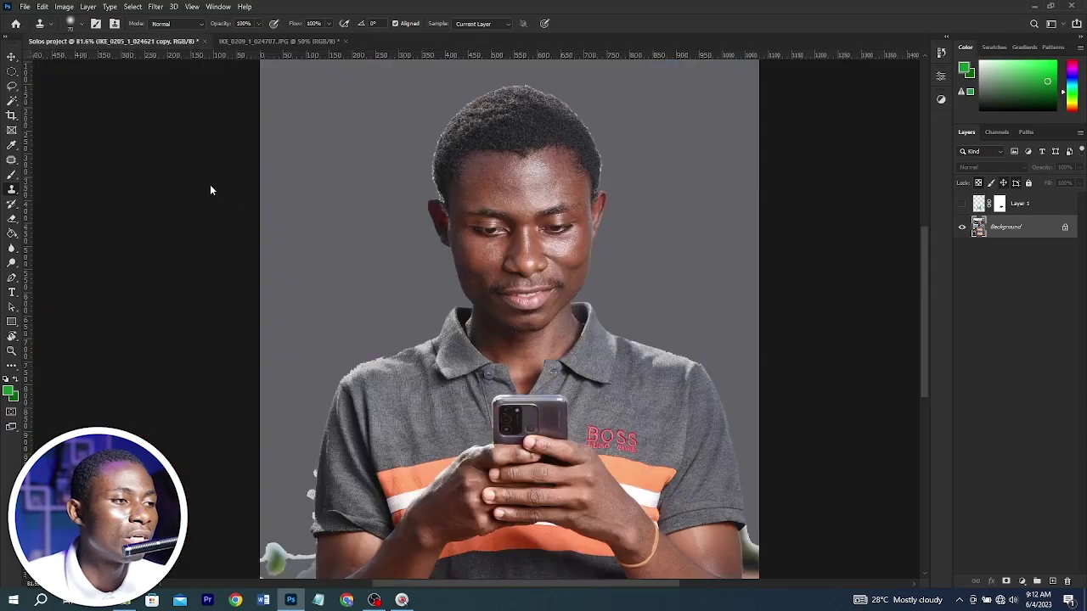
click(15, 24)
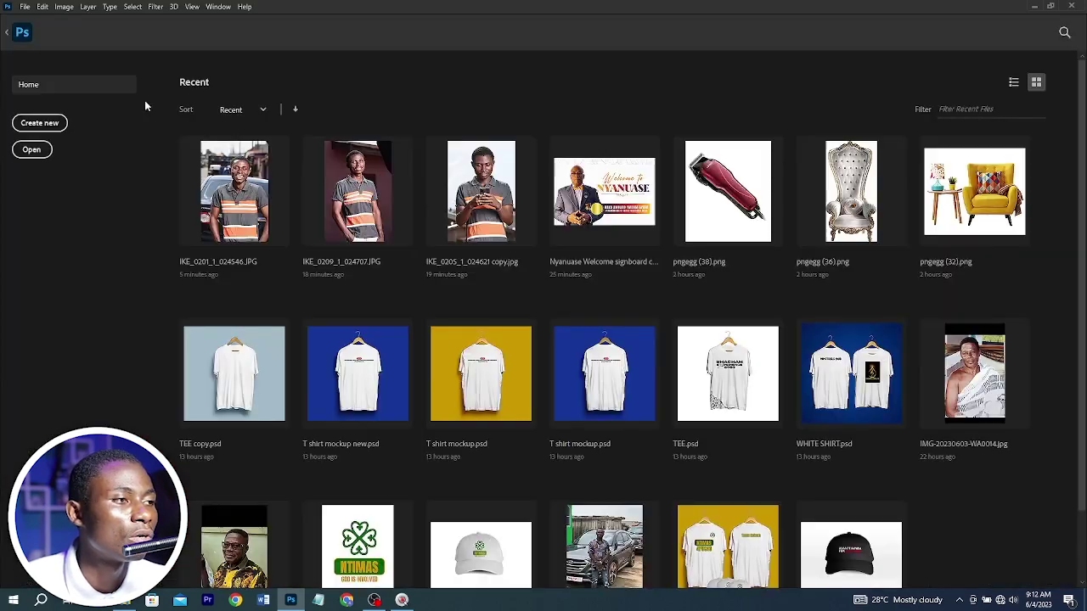
click(255, 182)
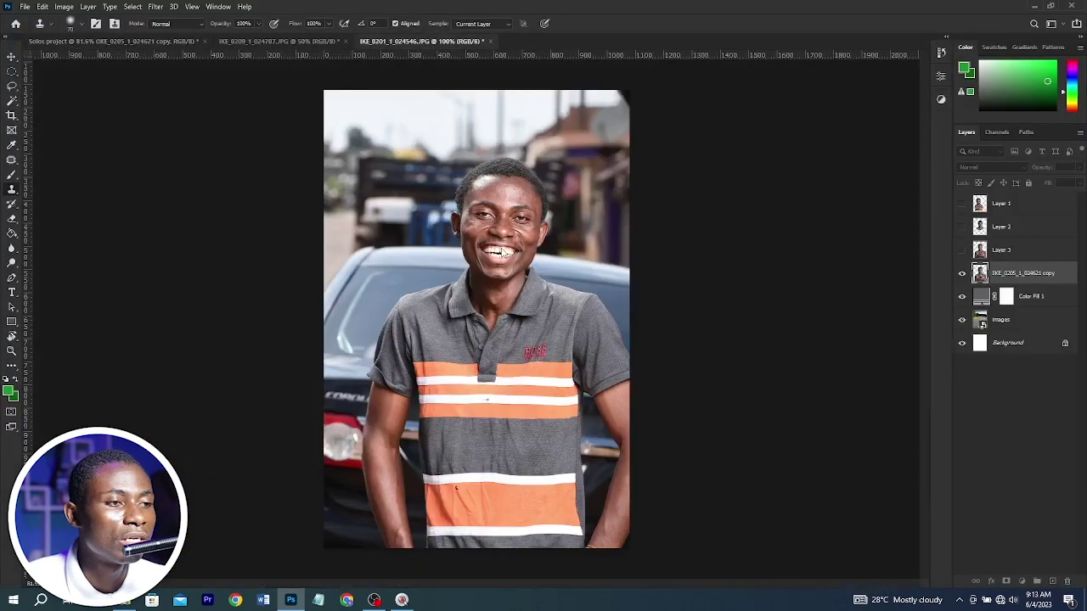
Set the Clone Stamp brush size to 25 and clone clean white fabric over the dark stain on the shirt's second white stripe
scroll(420, 409, up, 3)
scroll(420, 409, up, 5)
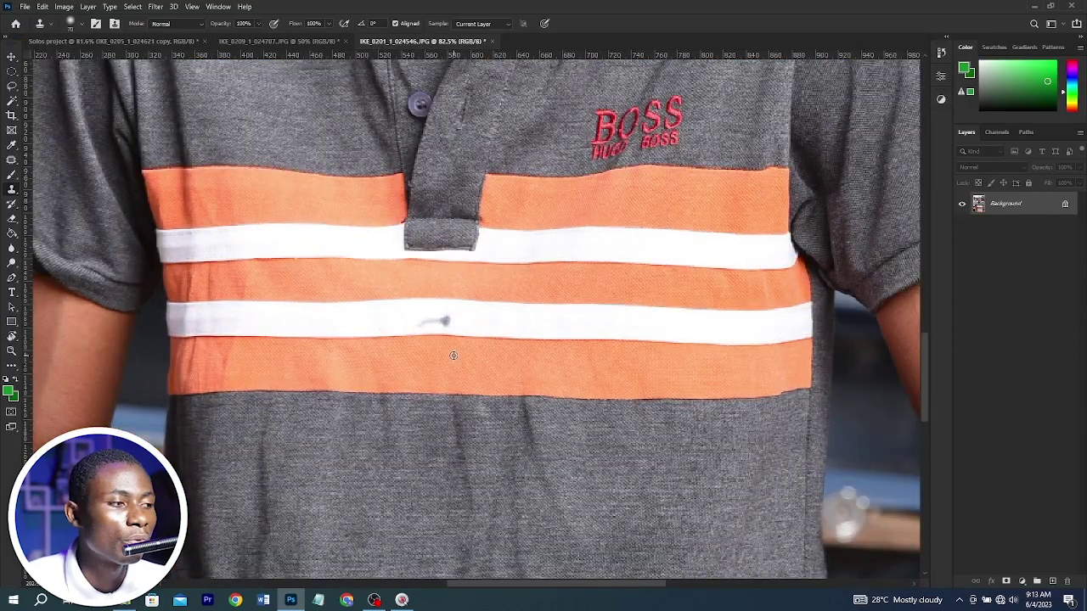
key(bracketleft)
key(bracketleft)
key(bracketleft)
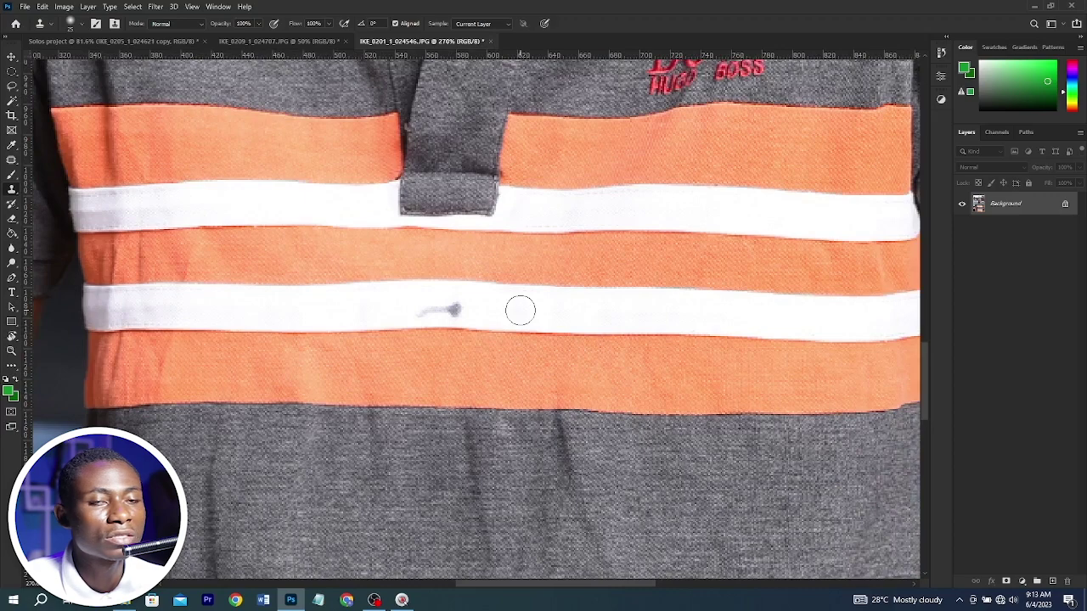
alt+click(538, 311)
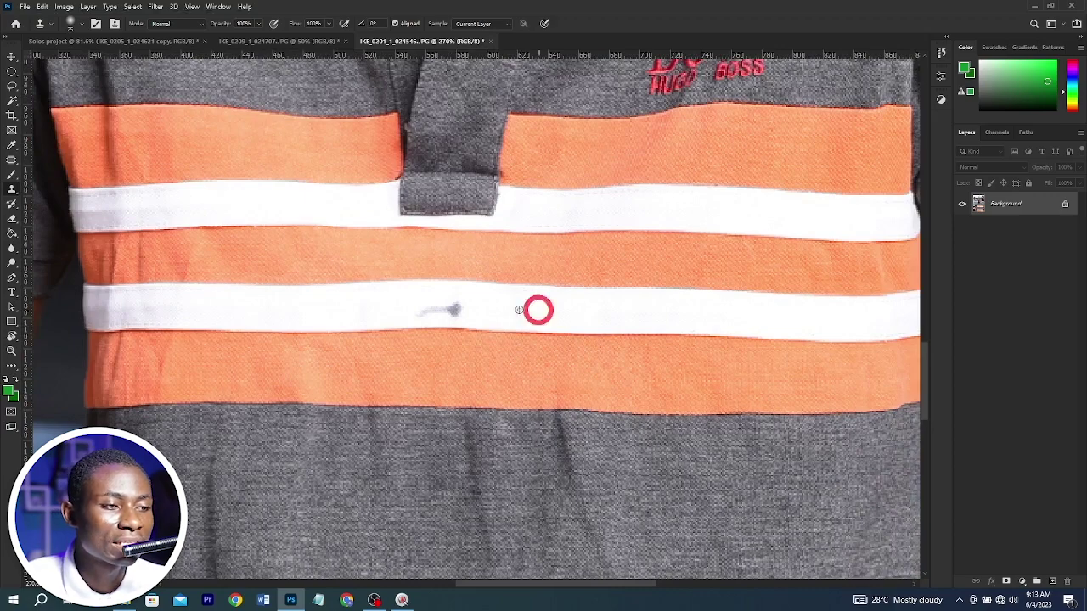
click(453, 311)
drag(453, 311, 416, 308)
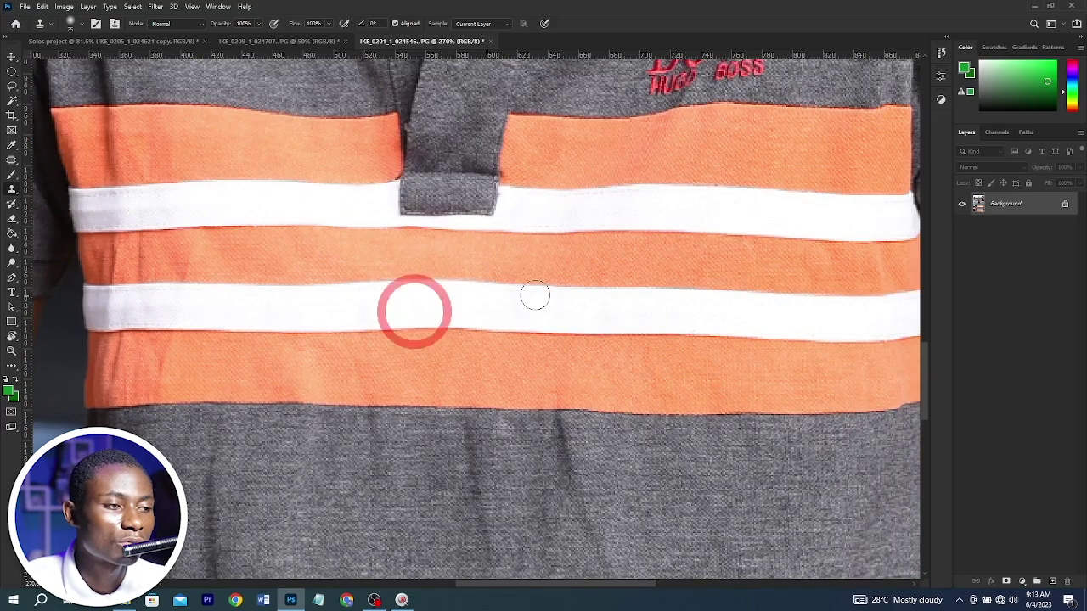
Clone clean orange fabric over the small dark hole and nearby flaws in the shirt's lower orange stripe
scroll(534, 294, down, 4)
scroll(425, 391, down, 2)
scroll(393, 463, up, 4)
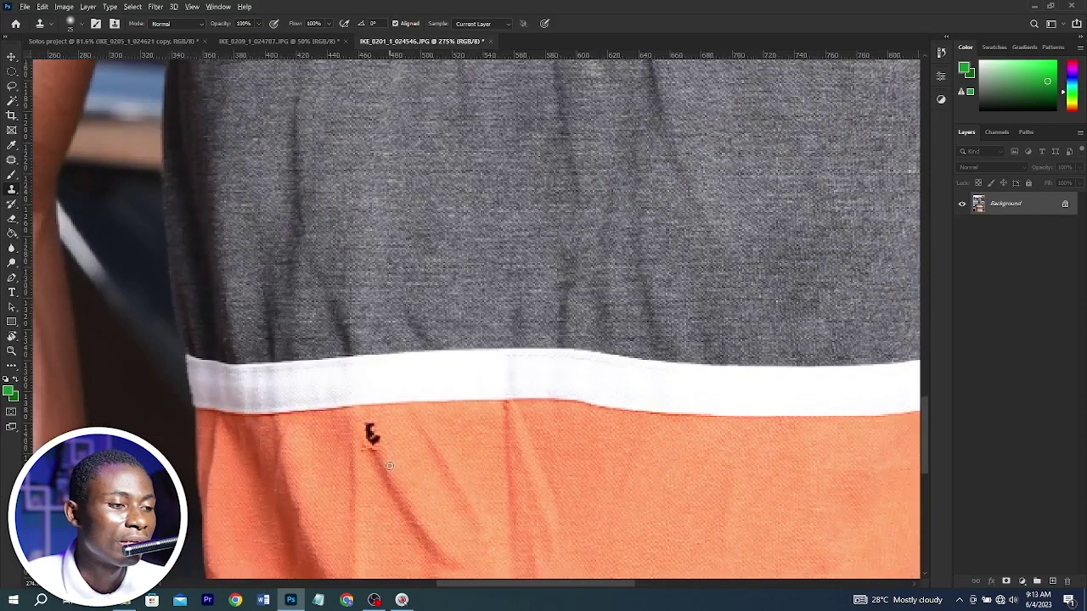
click(371, 435)
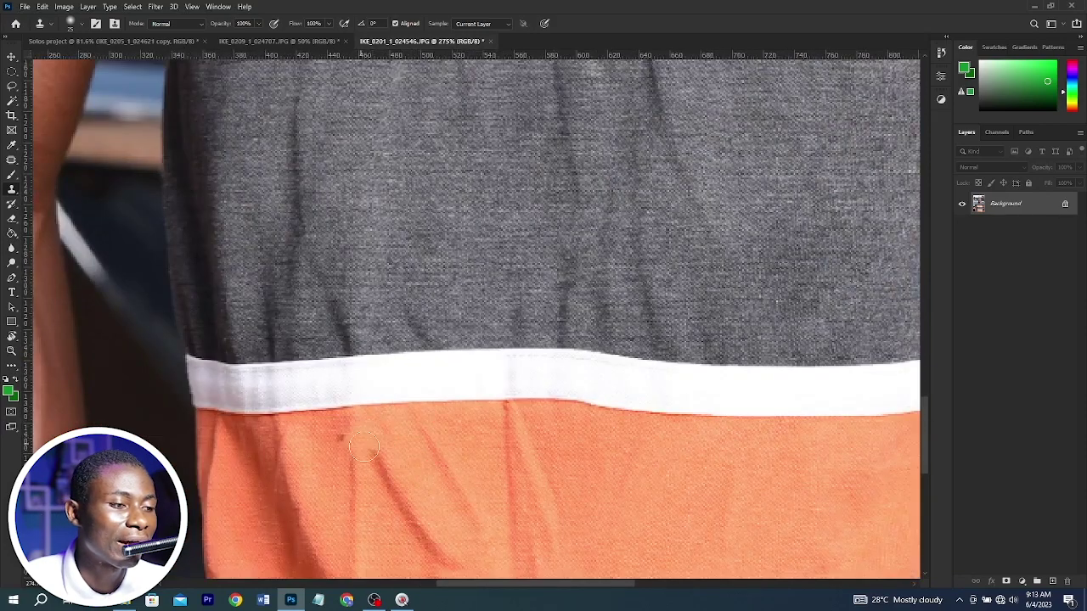
scroll(404, 435, down, 2)
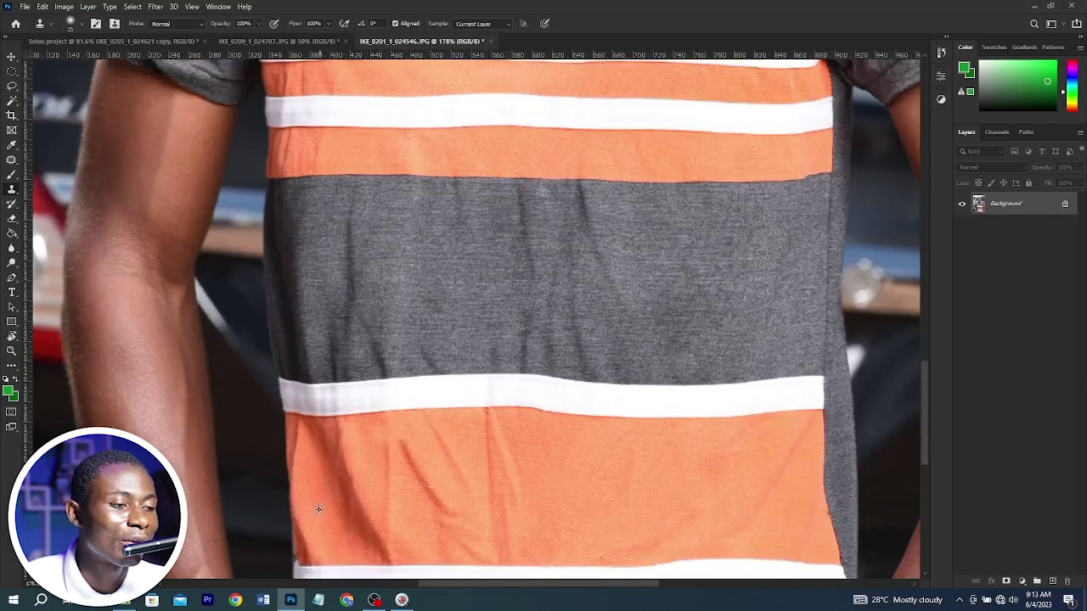
click(442, 429)
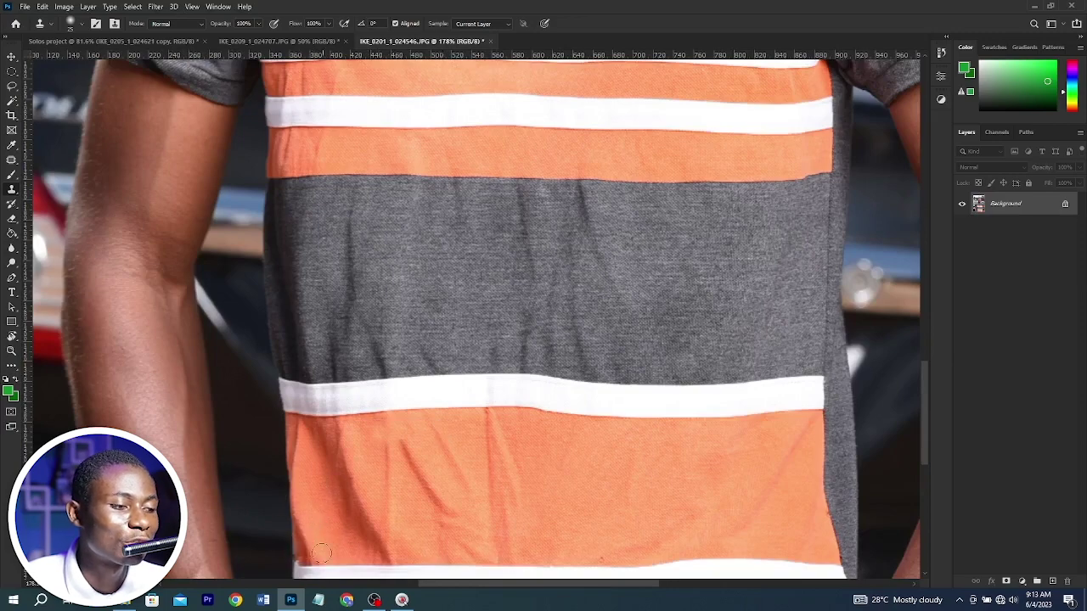
scroll(441, 514, down, 3)
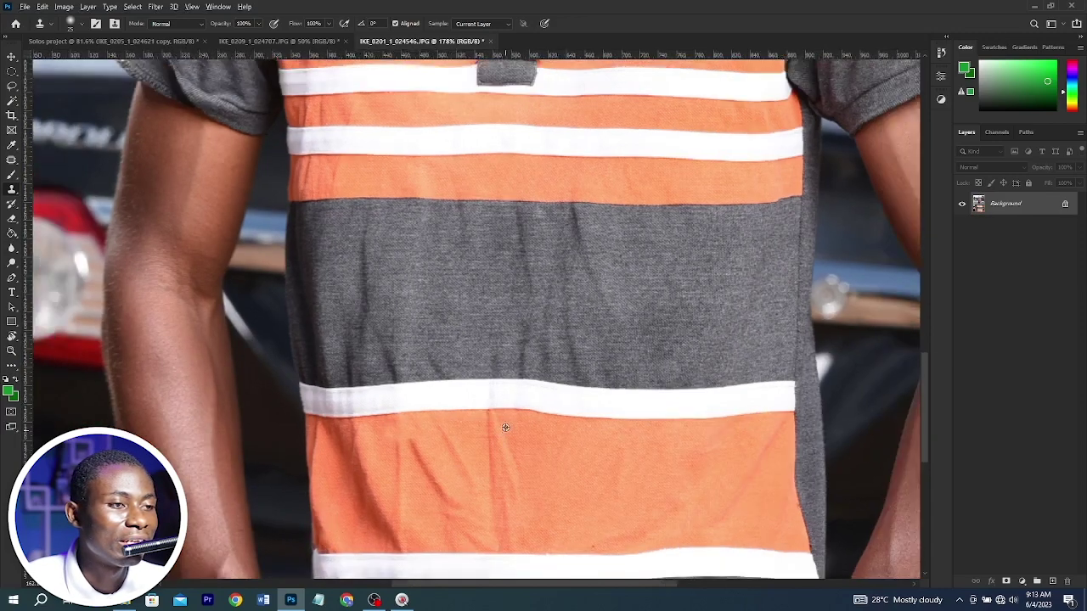
Sample the plain grey fabric above the BOSS logo and clone it over the logo until the chest is blank
scroll(594, 365, up, 5)
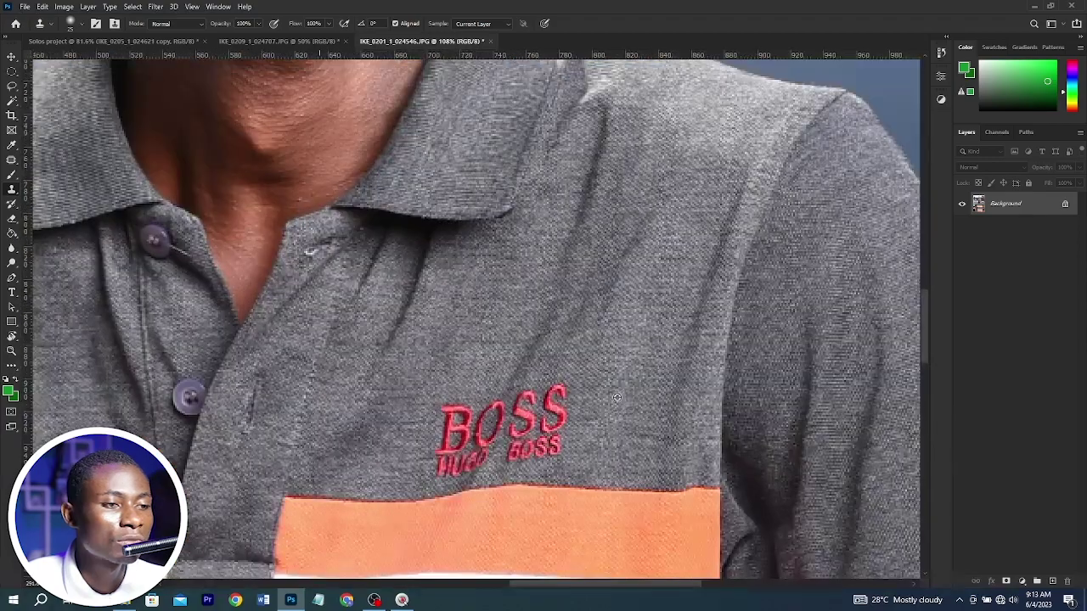
alt+click(546, 341)
mouse_move(528, 375)
mouse_down()
mouse_move(510, 408)
mouse_move(458, 412)
mouse_move(469, 429)
mouse_move(492, 427)
mouse_move(559, 399)
mouse_move(539, 419)
mouse_move(455, 416)
mouse_up()
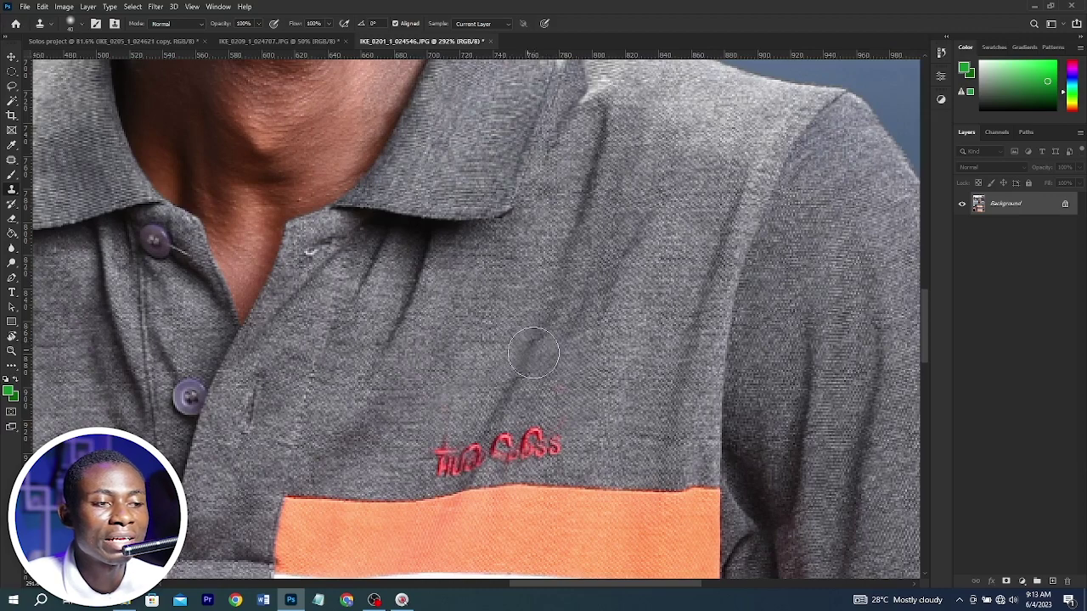
mouse_move(531, 437)
mouse_down()
mouse_move(445, 454)
mouse_move(545, 448)
mouse_move(432, 460)
mouse_move(551, 433)
mouse_move(561, 393)
mouse_up()
scroll(657, 388, down, 5)
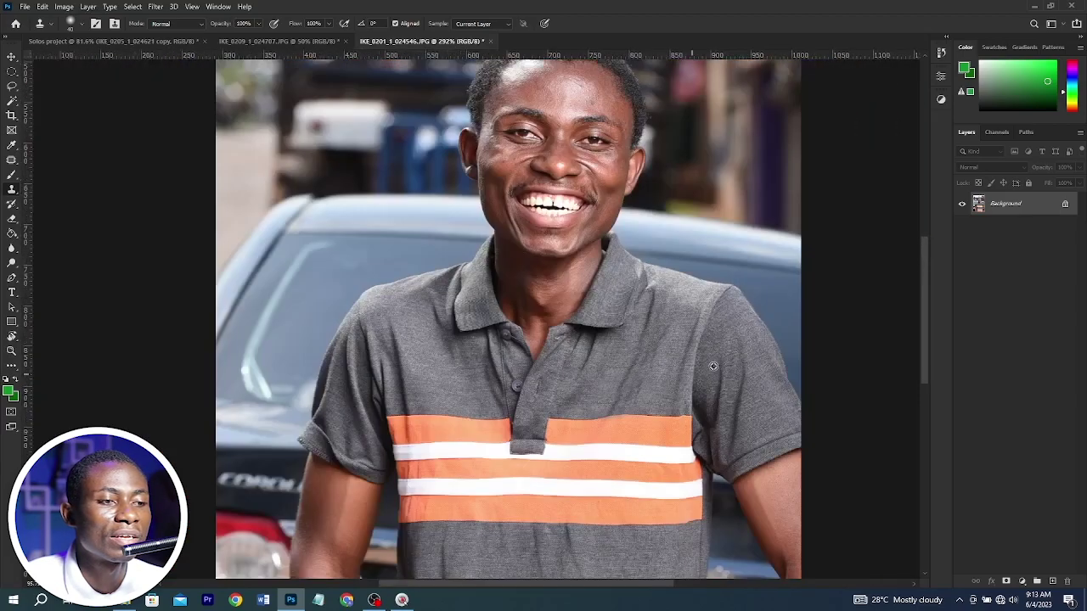
Set the Clone Stamp brush size to 20 and clone clean skin over the blemishes on the upper forehead
scroll(679, 255, up, 4)
scroll(595, 173, up, 5)
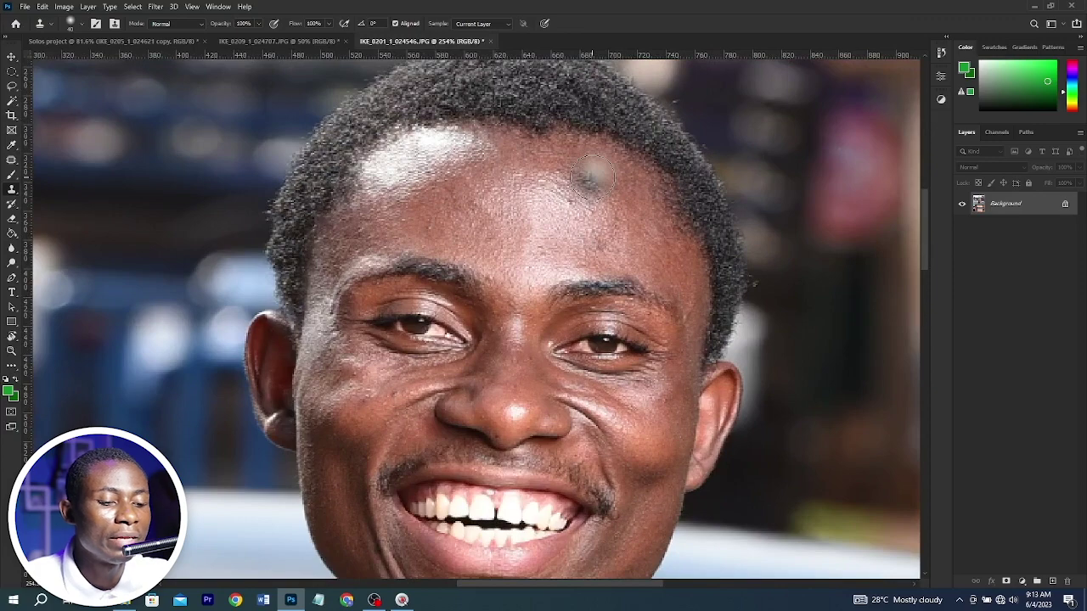
key(bracketleft)
key(bracketleft)
key(bracketleft)
key(bracketleft)
alt+click(604, 193)
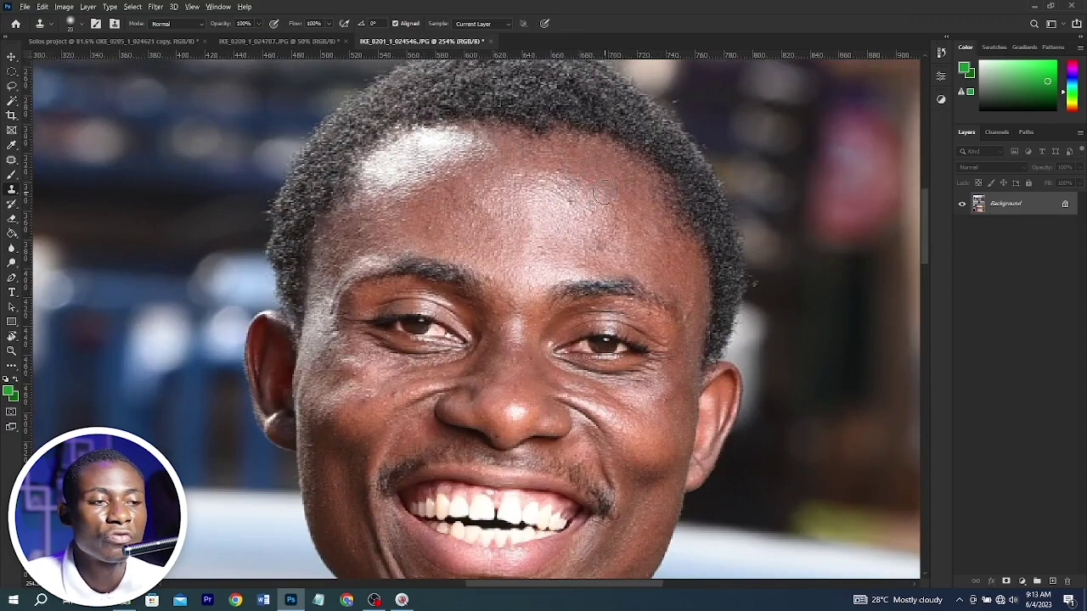
scroll(604, 193, up, 2)
click(599, 211)
click(580, 227)
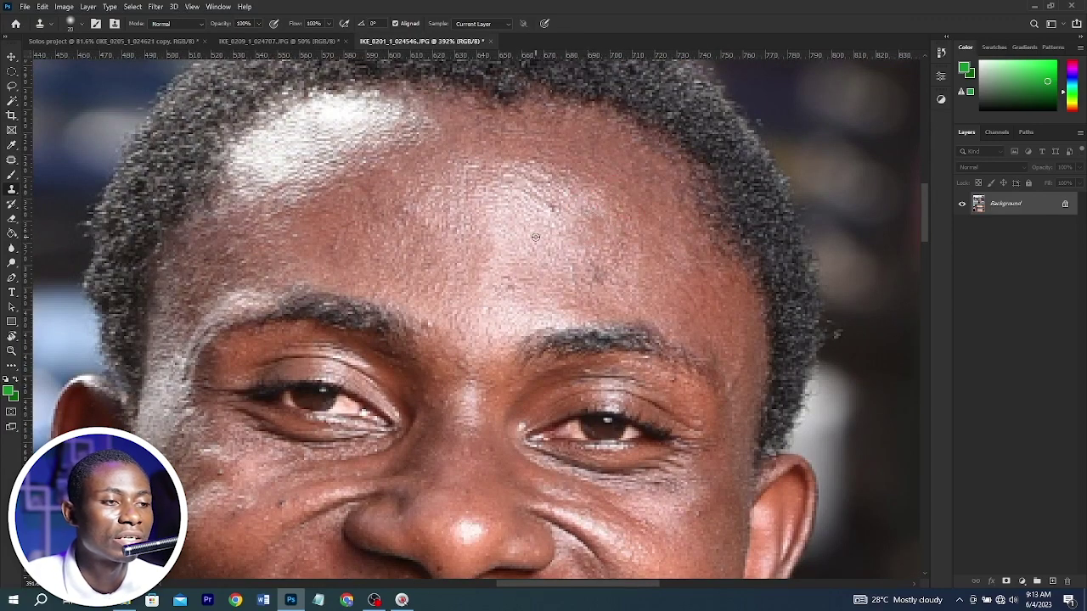
Sample clean skin beside each remaining forehead blemish and clone over the spots above and between the eyebrows
alt+click(535, 238)
click(553, 208)
alt+click(591, 251)
drag(597, 273, 603, 291)
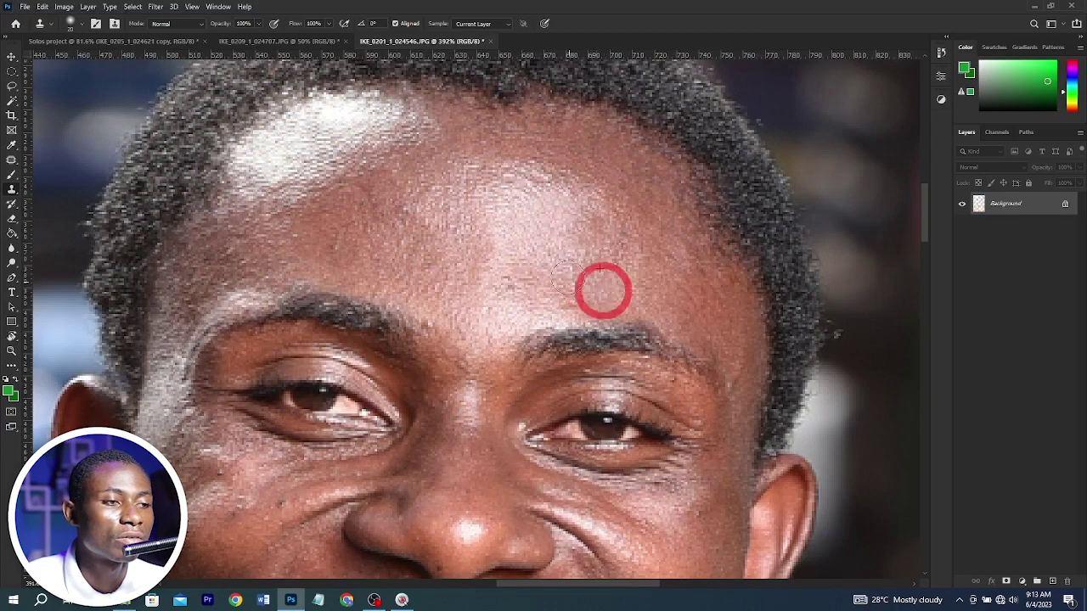
alt+click(516, 286)
click(413, 325)
alt+click(423, 291)
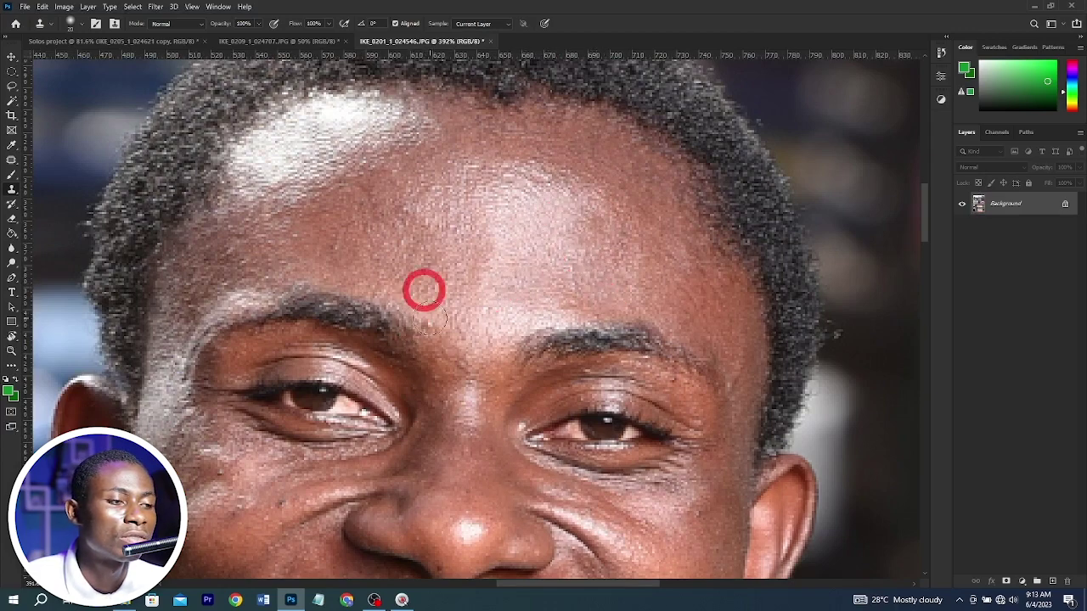
click(429, 323)
alt+click(363, 211)
drag(335, 257, 337, 240)
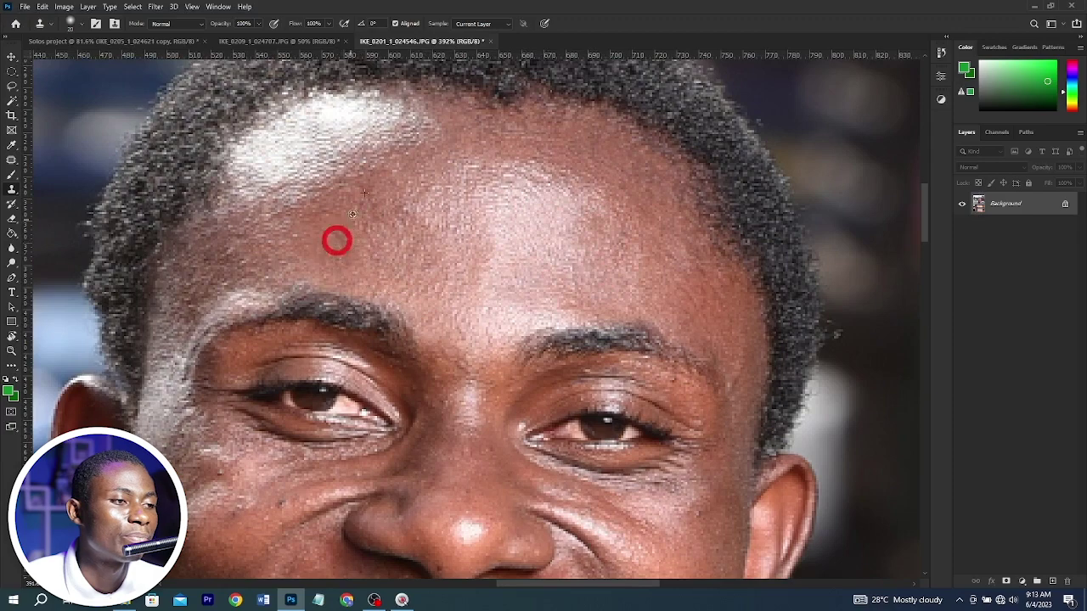
Clone clean skin over the dark spots on the cheek beside the nose
scroll(399, 213, down, 2)
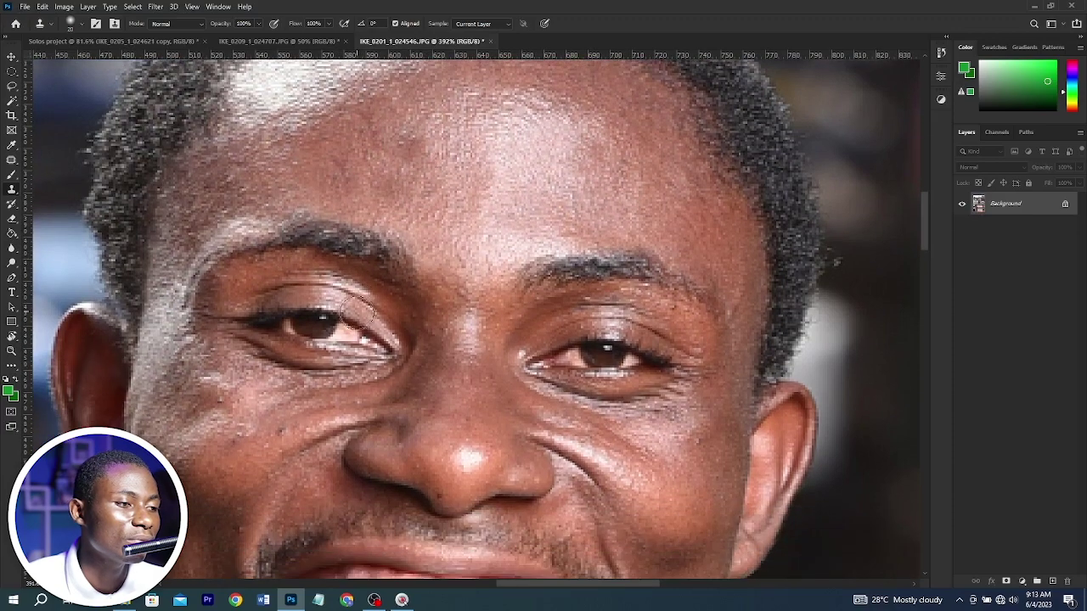
alt+click(268, 437)
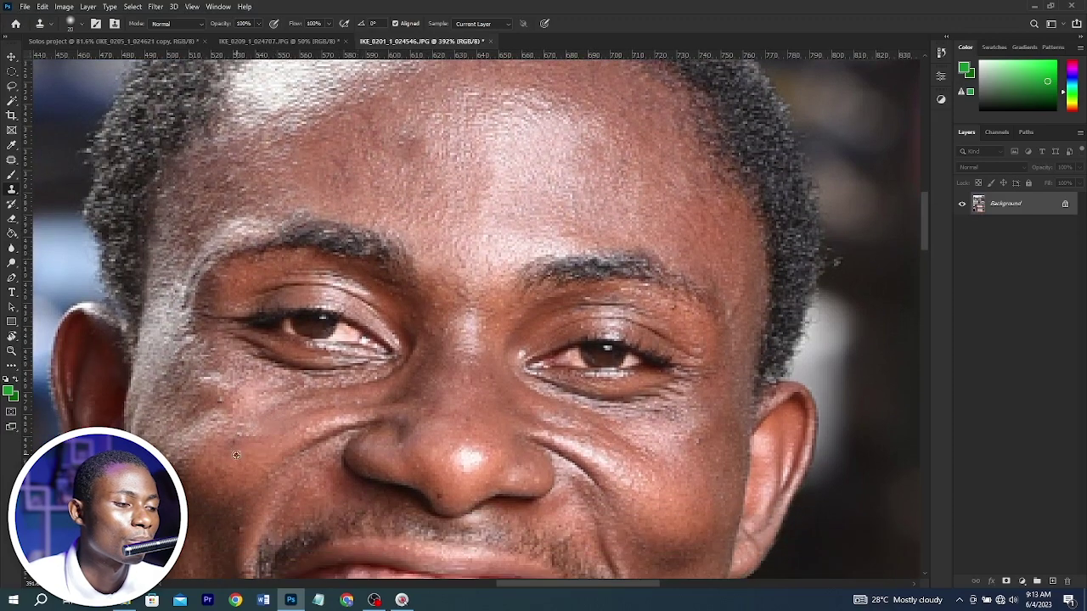
click(235, 427)
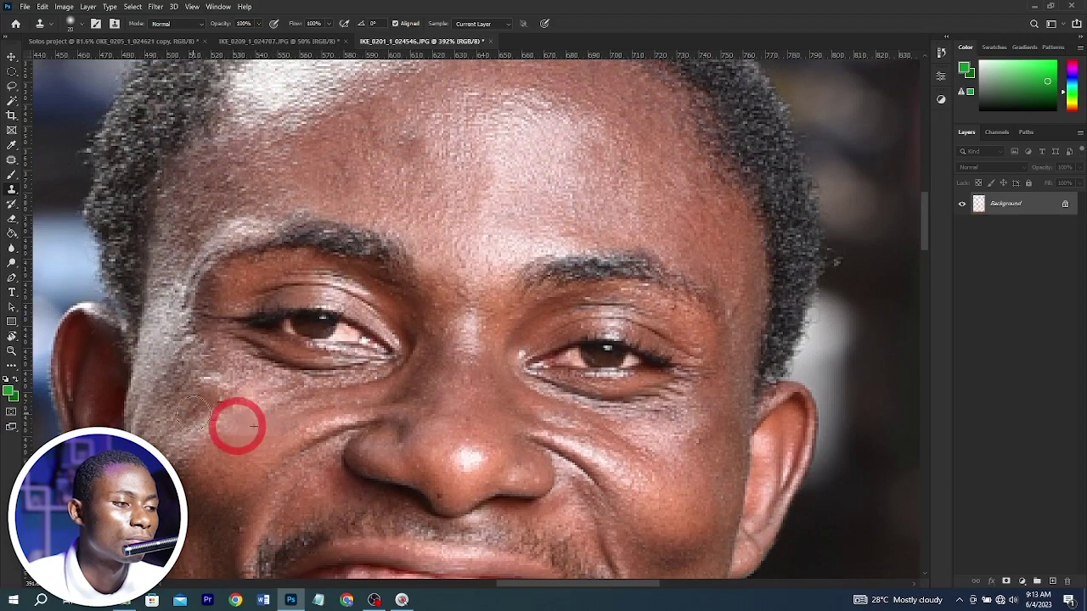
alt+click(194, 412)
scroll(434, 391, down, 3)
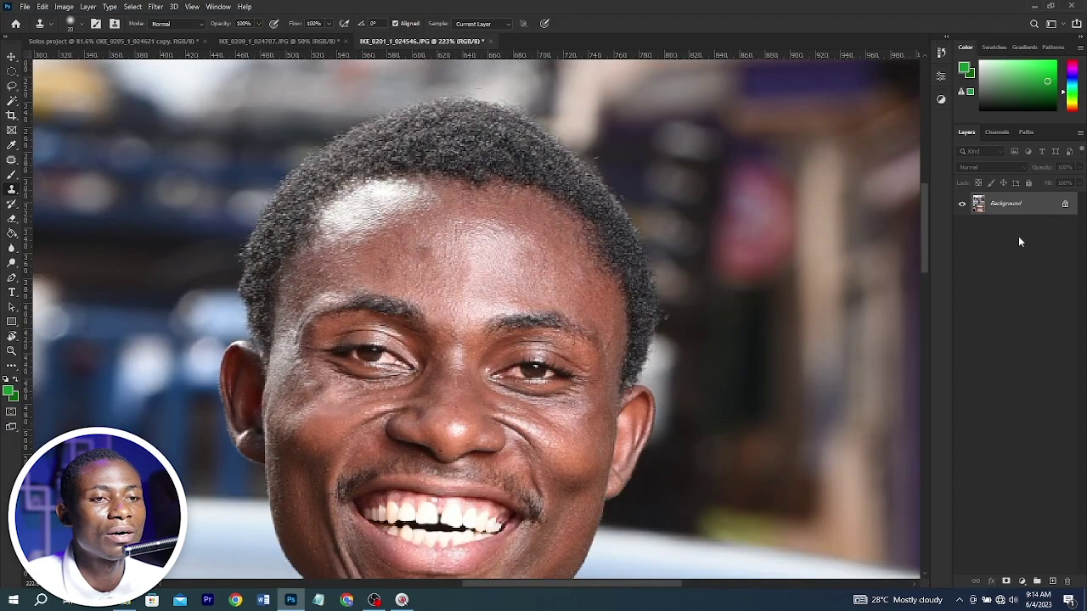
Duplicate the Background layer and clone away remaining facial blemishes on the copy
scroll(560, 287, down, 4)
scroll(574, 284, up, 2)
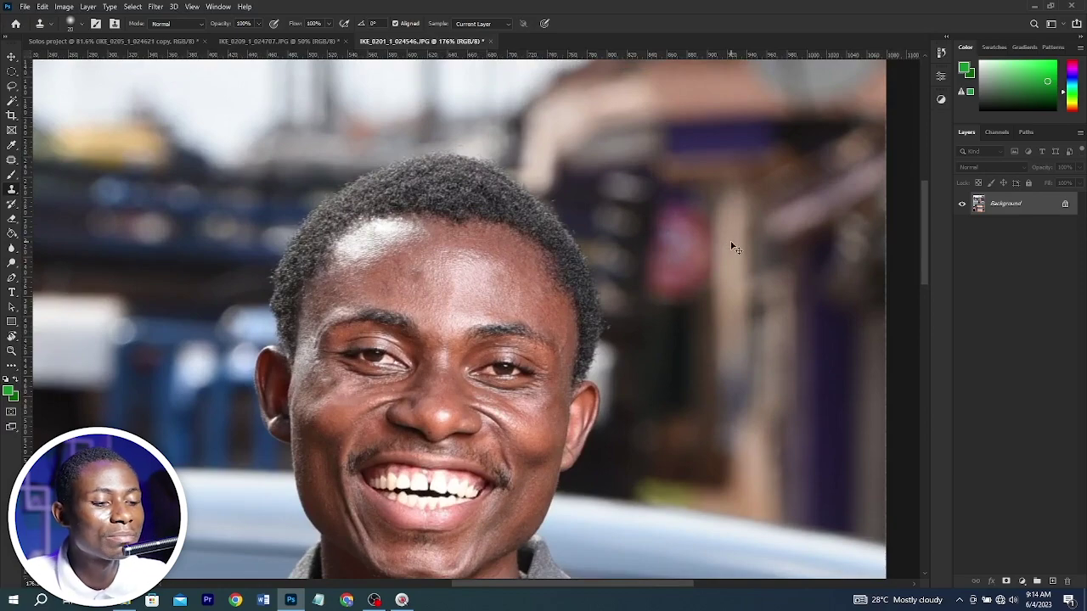
key(ctrl+j)
scroll(607, 259, up, 2)
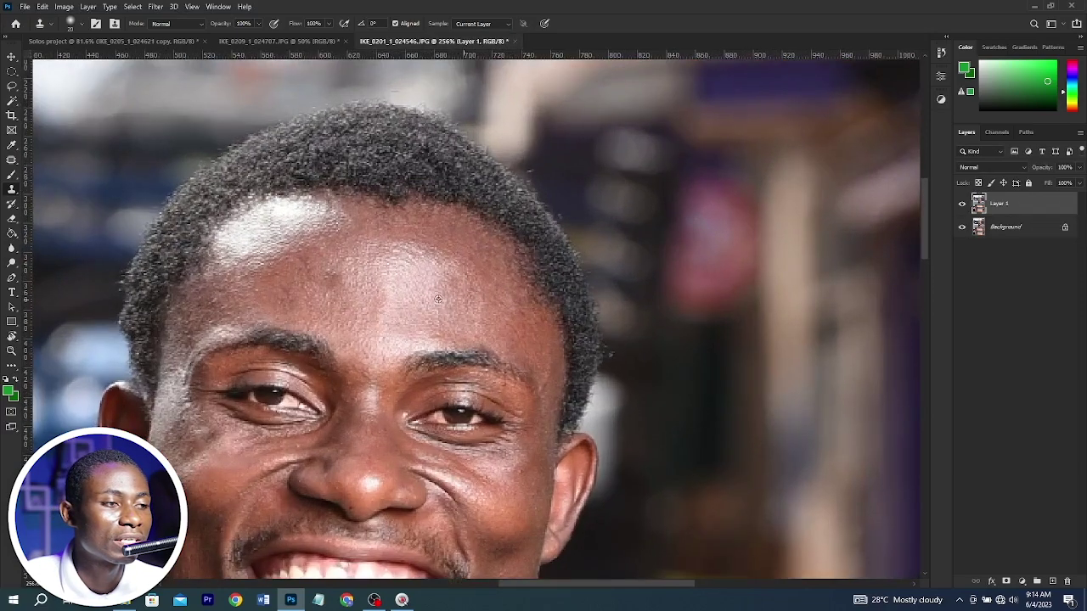
scroll(438, 299, up, 1)
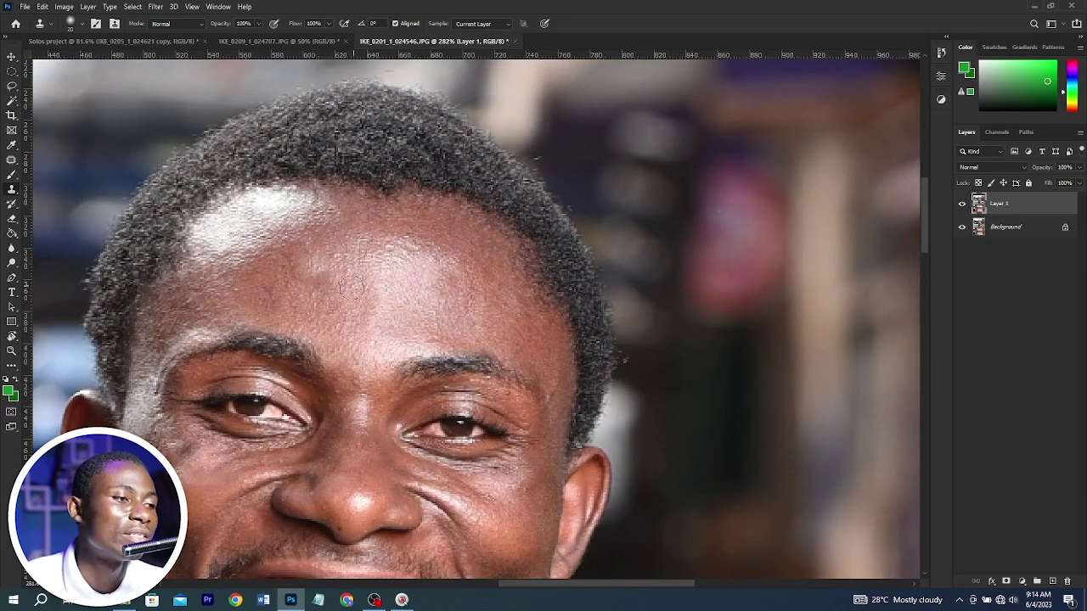
scroll(346, 374, down, 3)
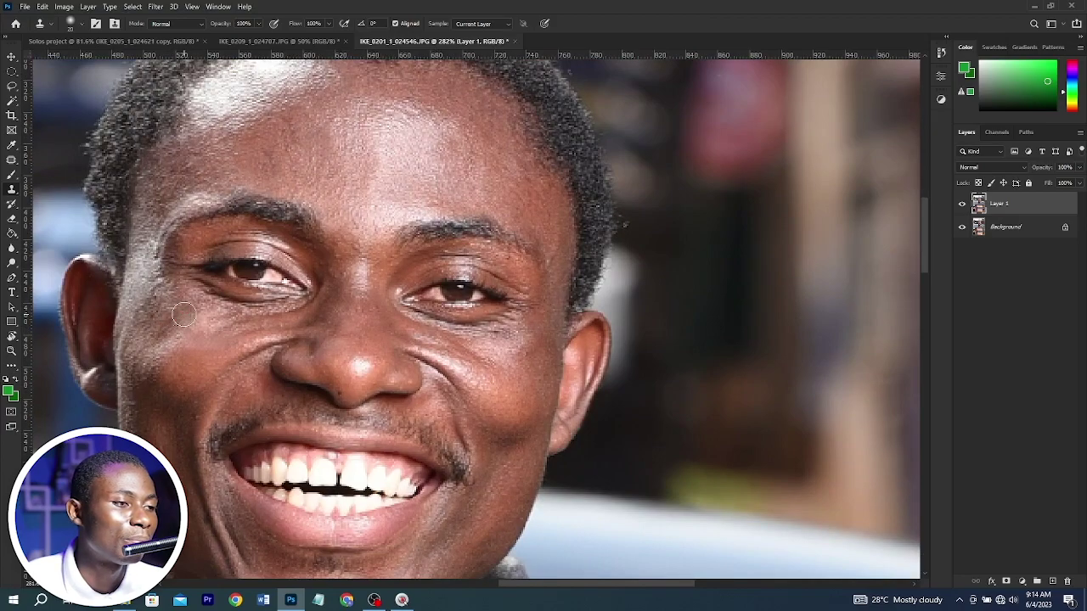
scroll(547, 289, down, 1)
scroll(547, 289, down, 6)
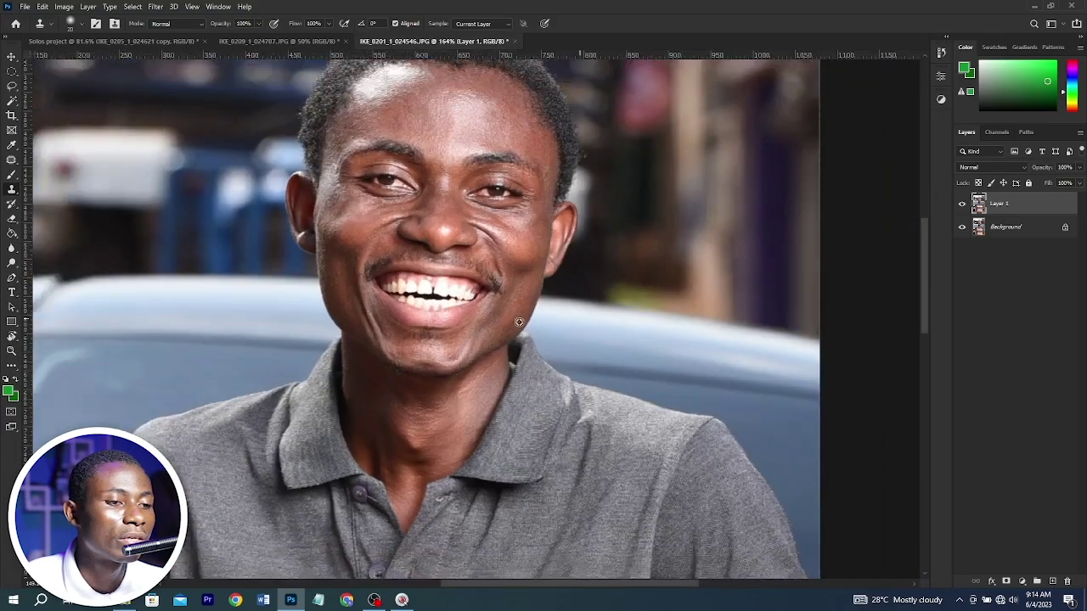
scroll(575, 358, down, 1)
scroll(575, 357, up, 3)
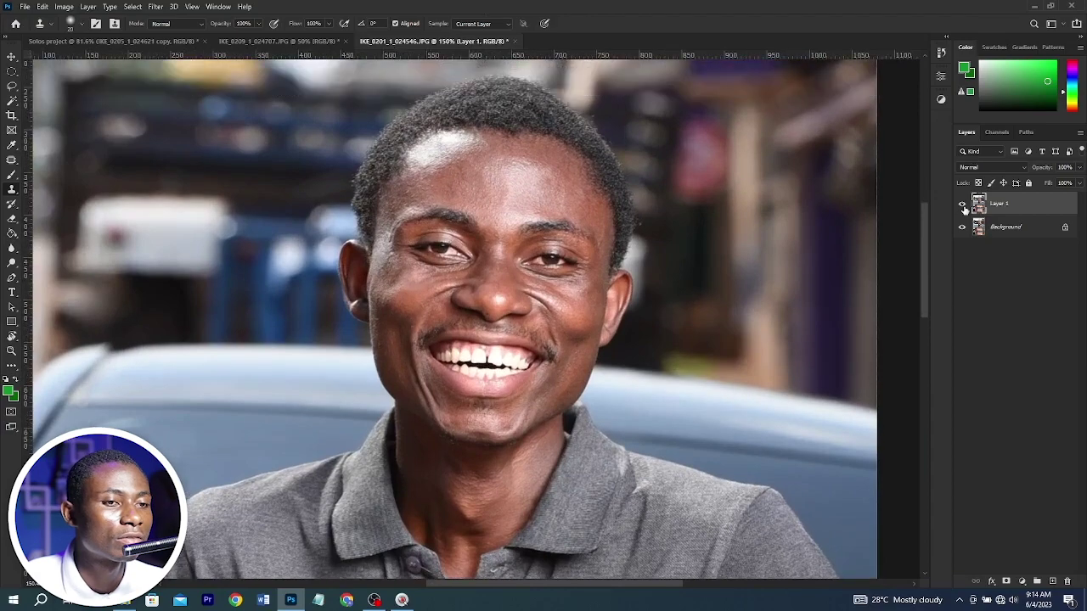
Toggle Layer 1's visibility off and on twice to compare the retouched face with the Background layer
click(963, 205)
click(962, 204)
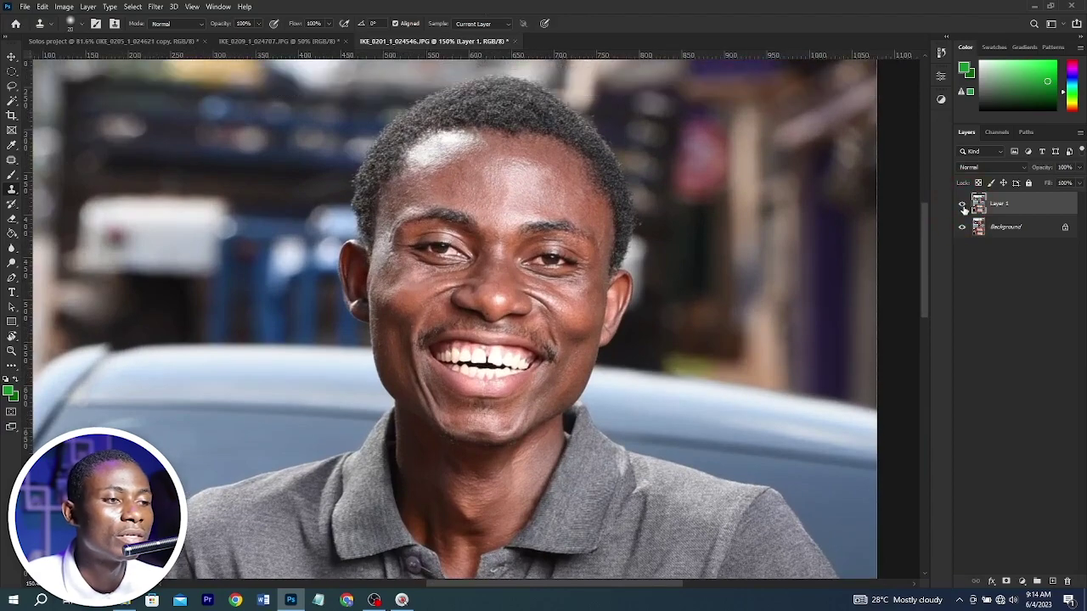
click(963, 205)
click(963, 205)
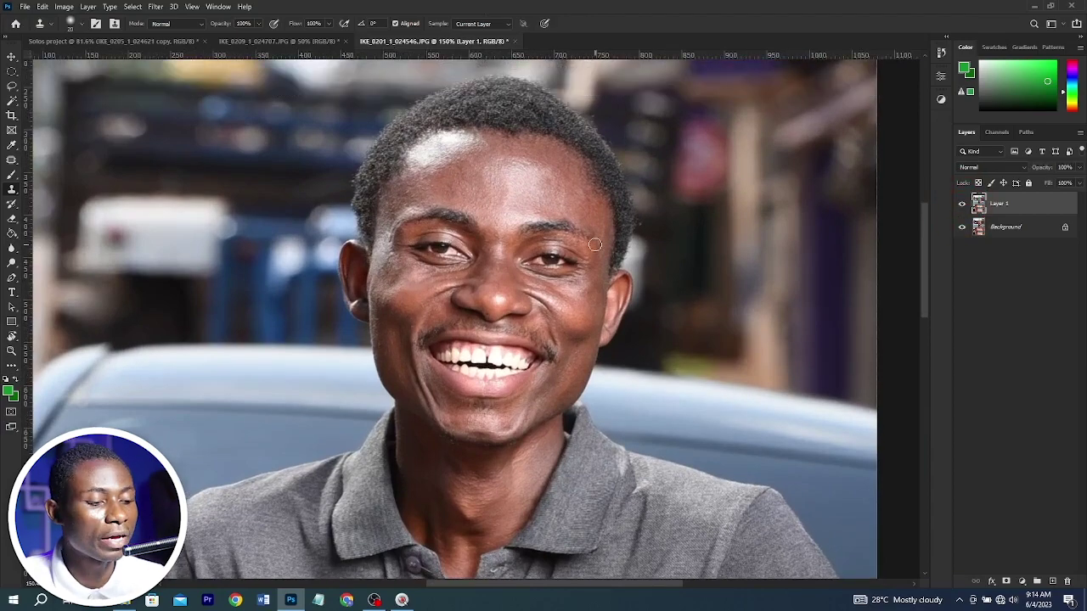
Switch to the Move tool, then show the History panel and enlarge it to list more editing states
key(v)
click(941, 53)
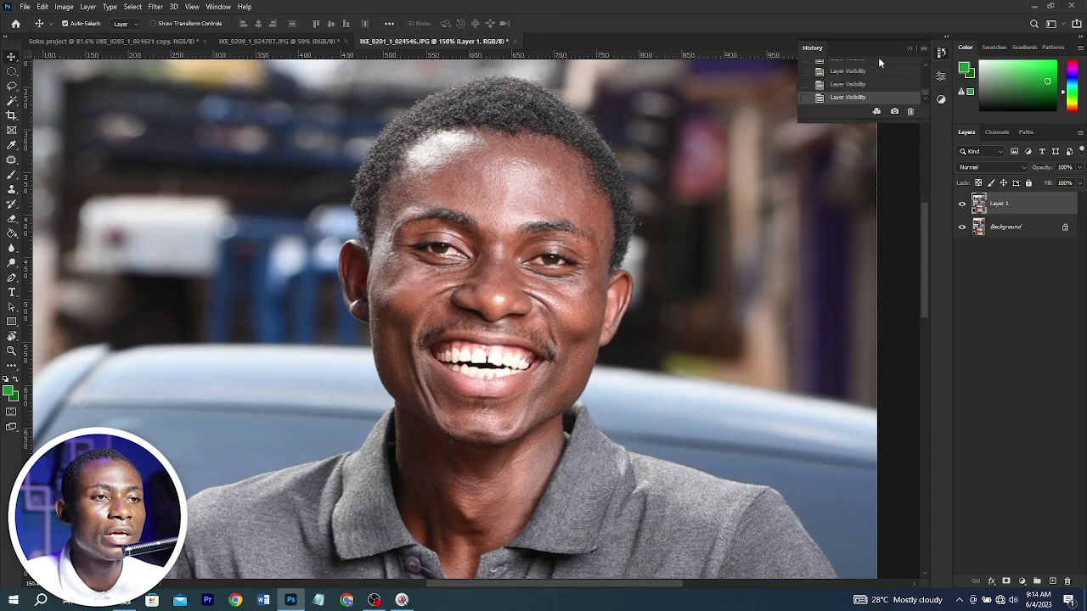
drag(851, 125, 837, 323)
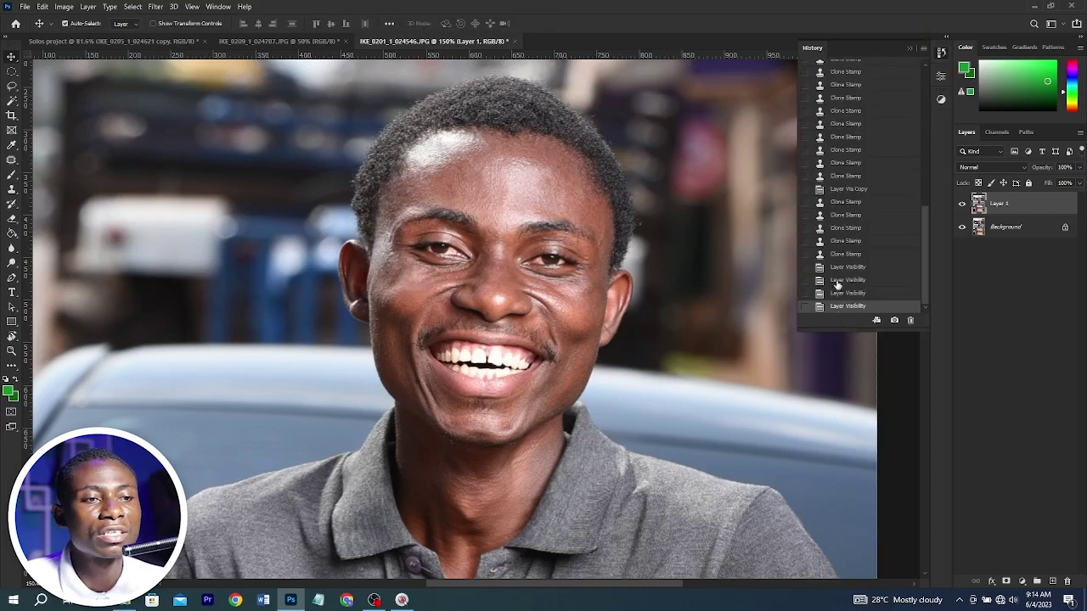
Return to the start of the history list, hide the History panel and show it again
scroll(837, 284, up, 5)
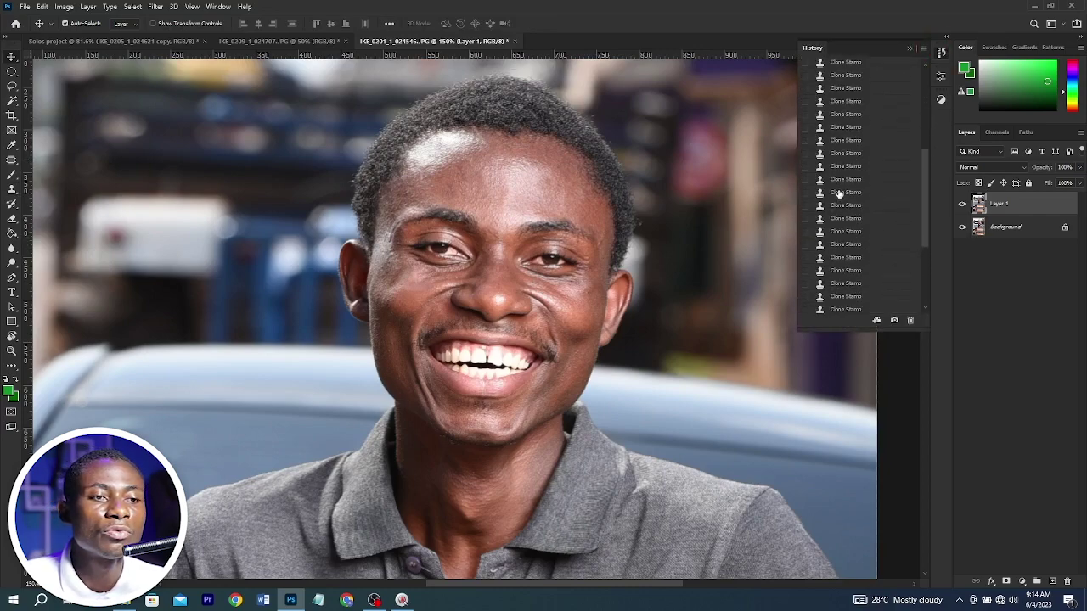
click(217, 6)
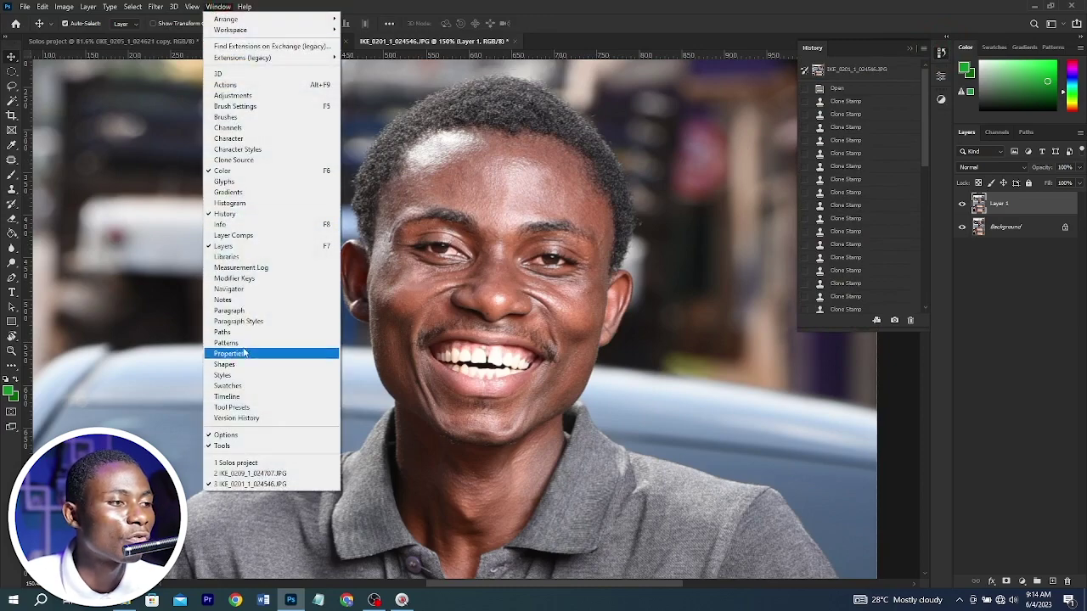
click(242, 216)
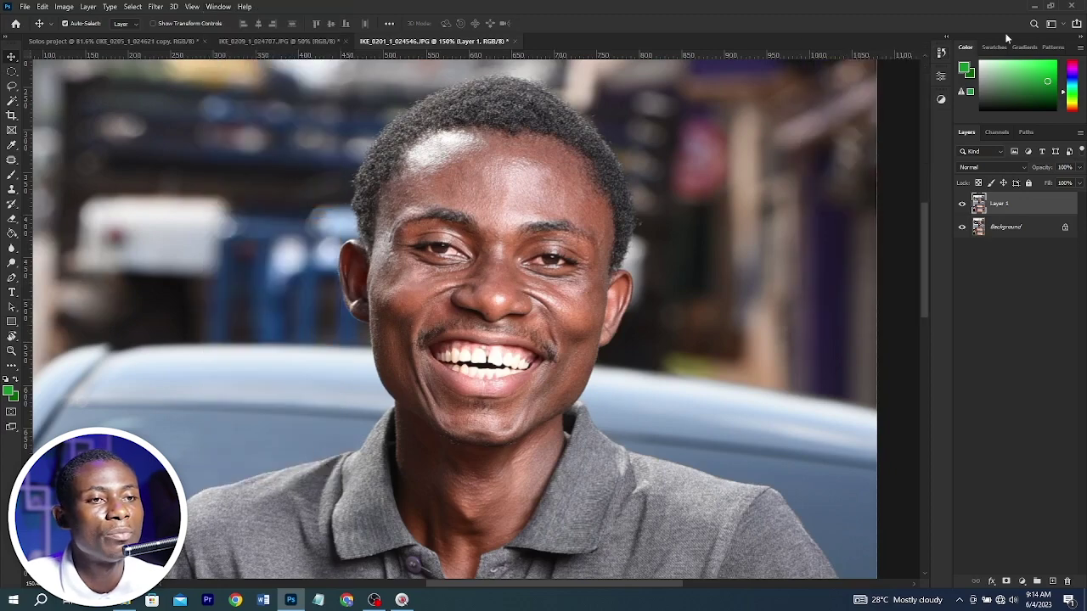
click(943, 52)
scroll(912, 136, up, 2)
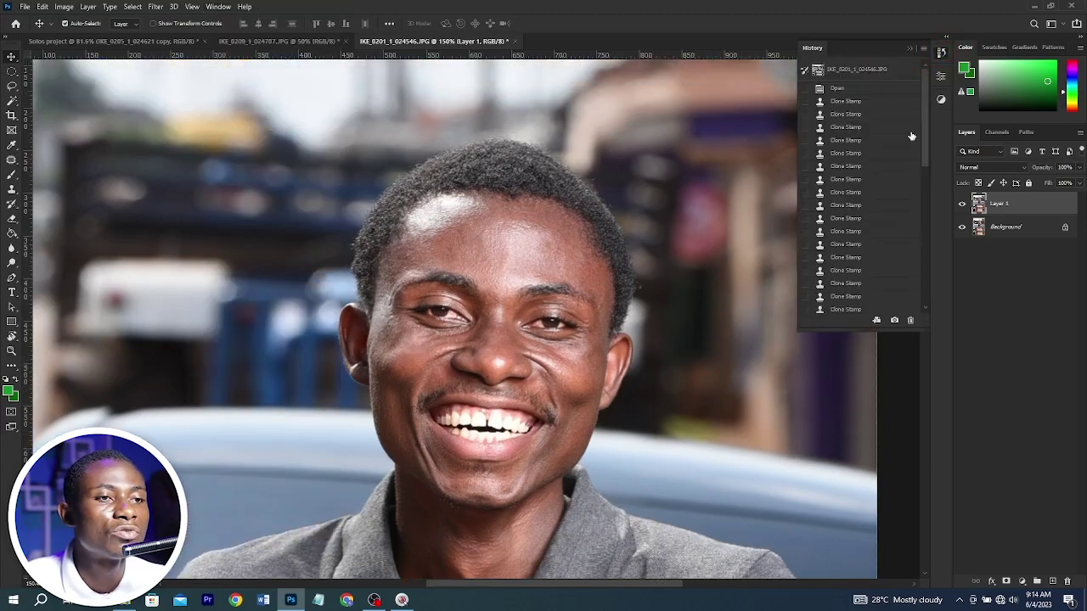
Revert the photo to its opening snapshot in the history and restore the latest Layer Visibility state
click(850, 72)
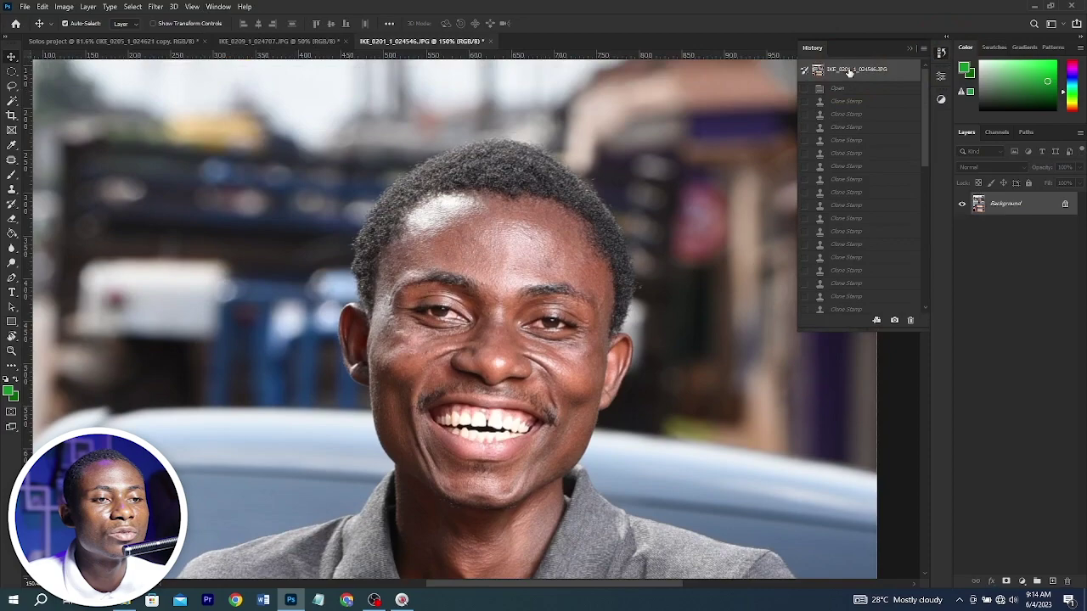
scroll(845, 213, down, 5)
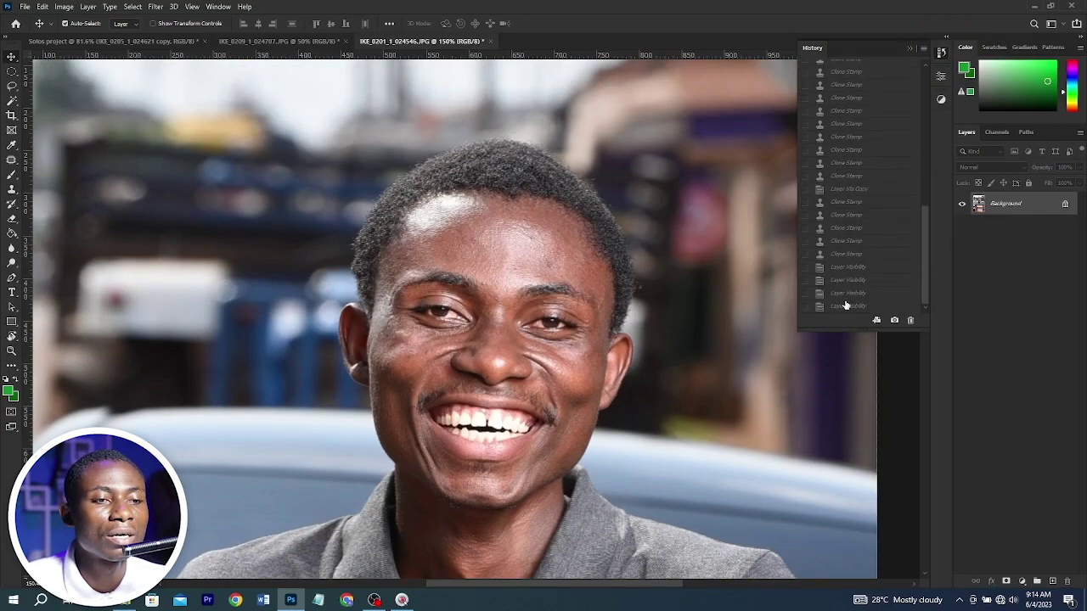
click(846, 307)
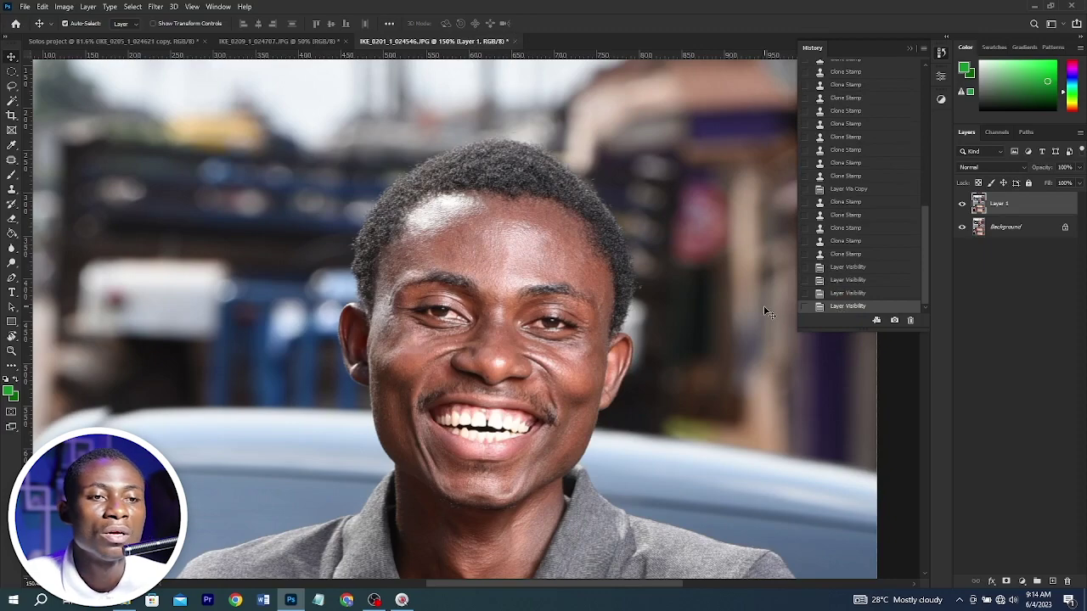
Add a new layer and brush a green stroke across the forehead and a purple stroke over the mouth
key(b)
key(ctrl+shift+alt+n)
drag(443, 252, 519, 234)
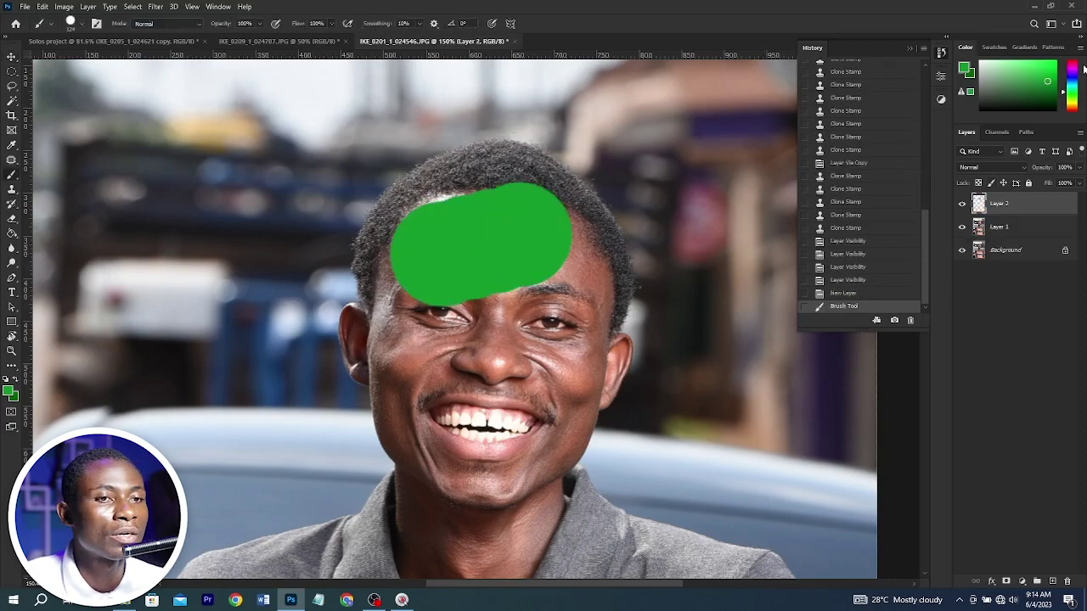
drag(1074, 76, 1072, 65)
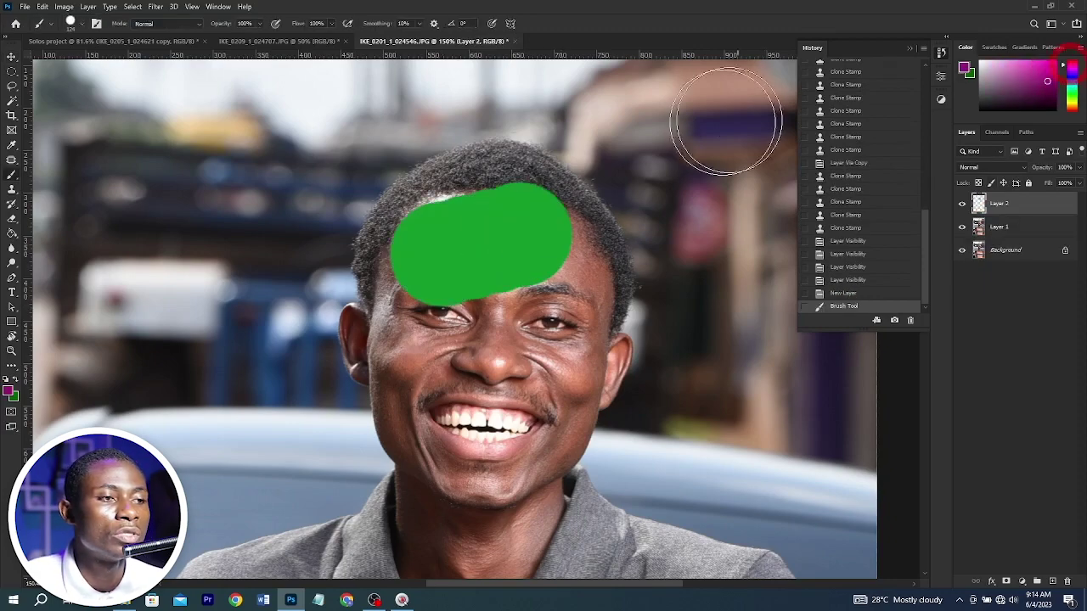
drag(483, 399, 553, 384)
Undo both brush strokes on Layer 2 and redo them one at a time
key(ctrl+z)
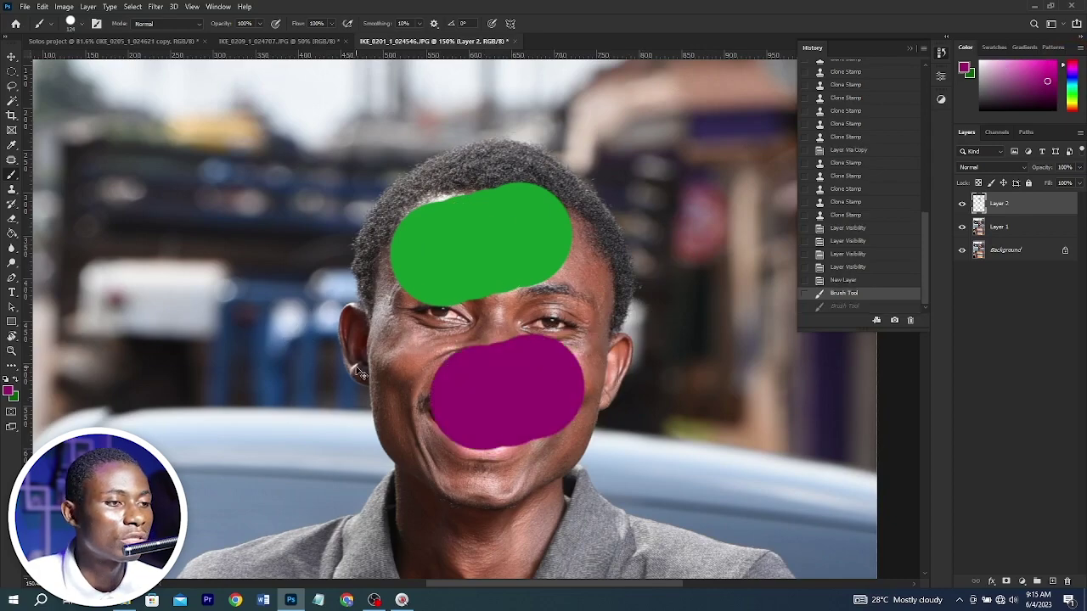
key(ctrl+z)
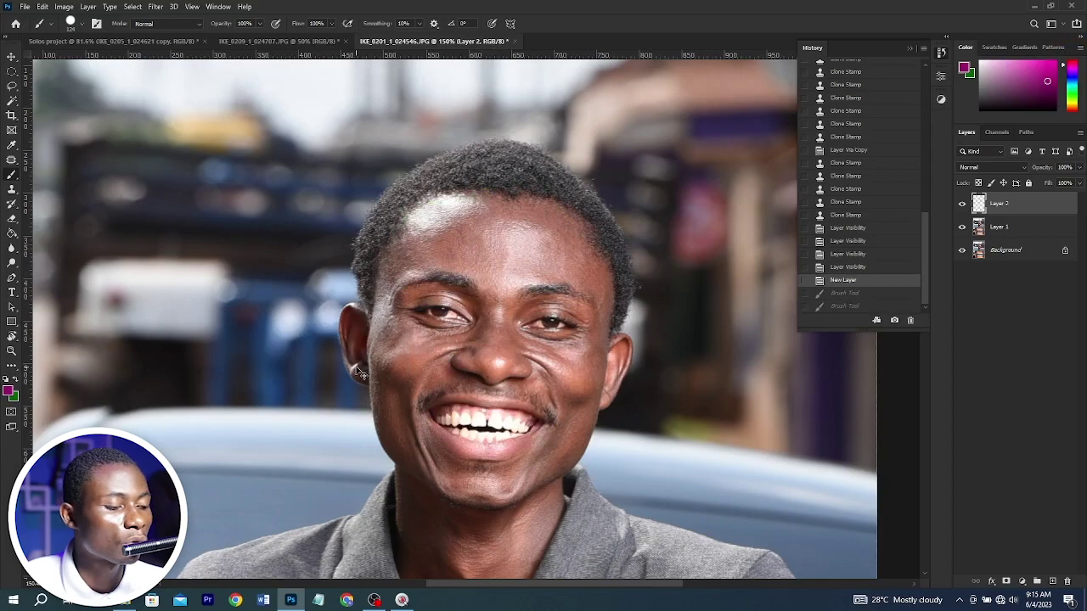
key(ctrl+shift+z)
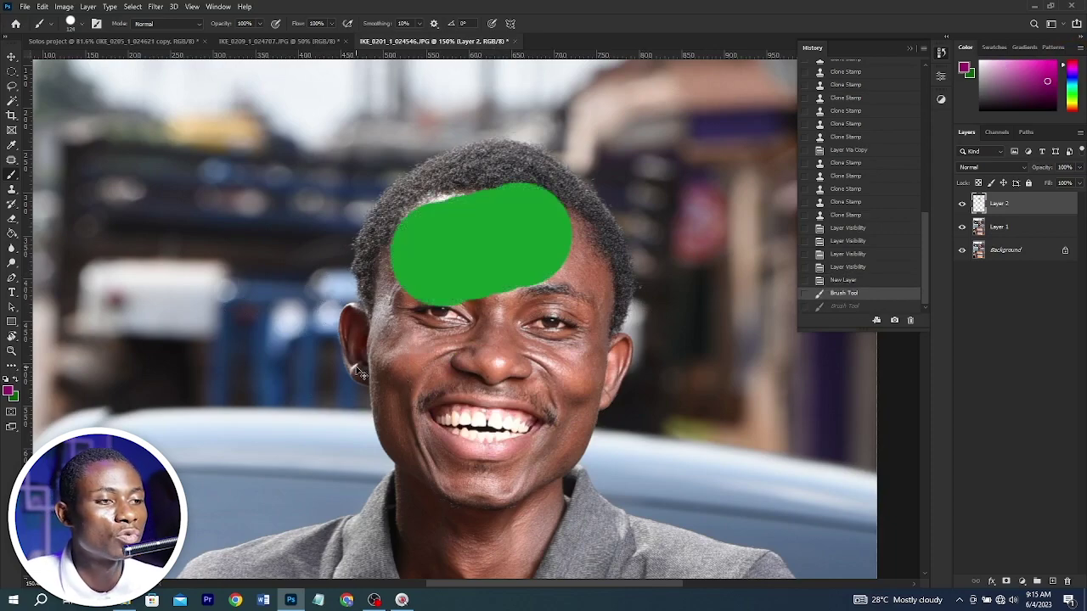
key(ctrl+shift+z)
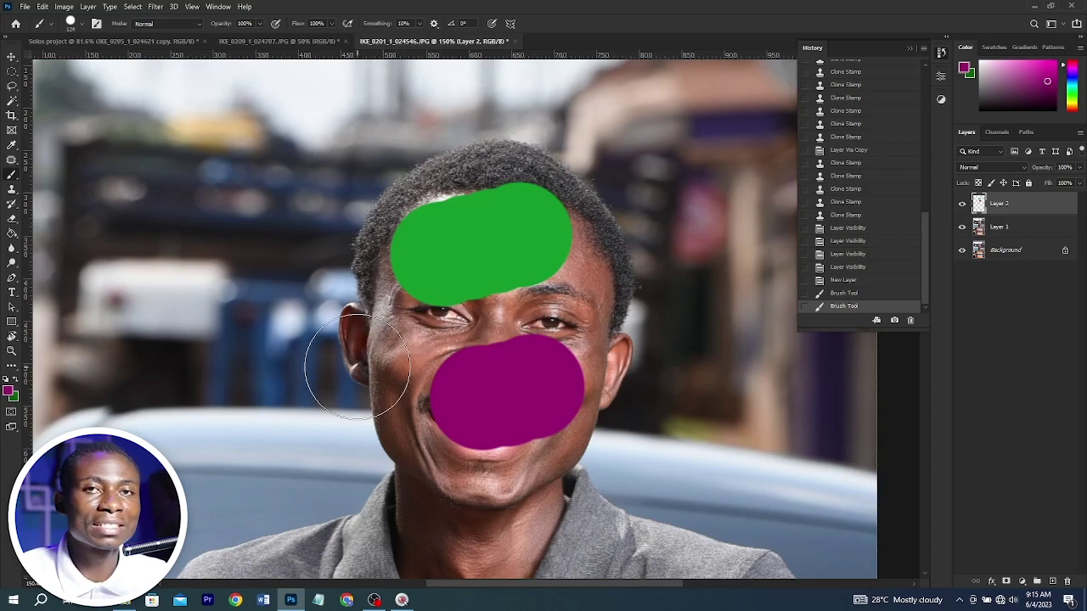
Delete Layer 2 containing the green and purple brush strokes
key(v)
scroll(390, 362, down, 7)
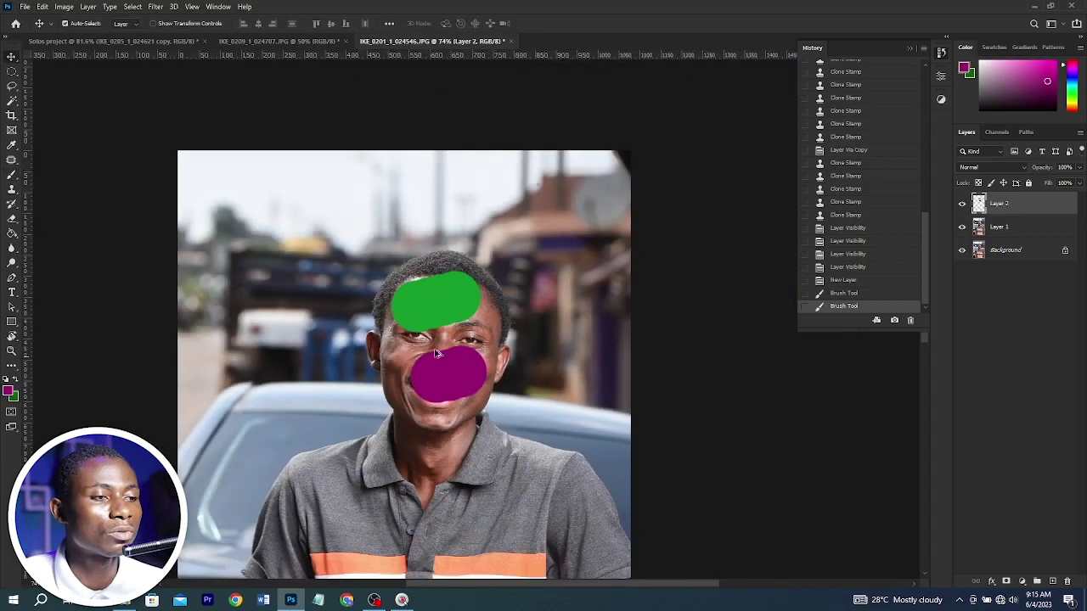
key(Delete)
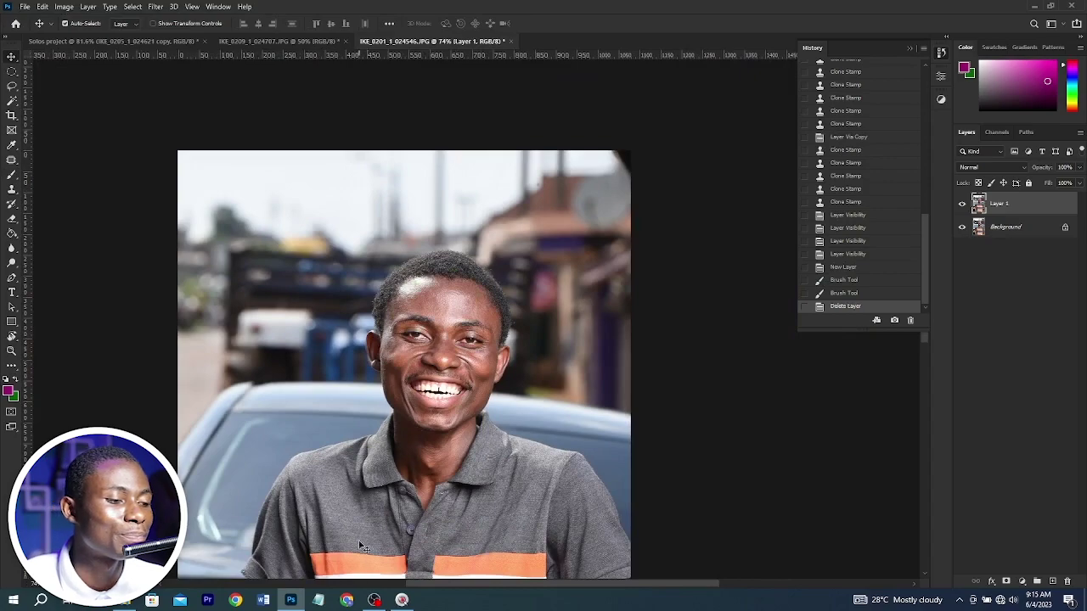
Look over the Clone Stamp, History Brush and Eraser tools and their variants
click(12, 190)
click(12, 205)
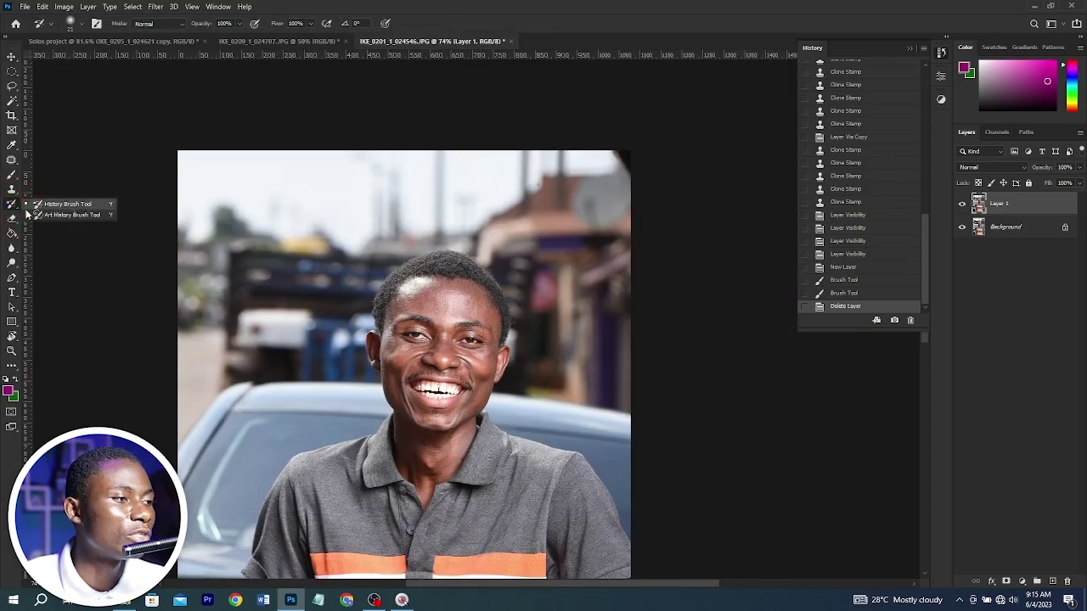
click(9, 218)
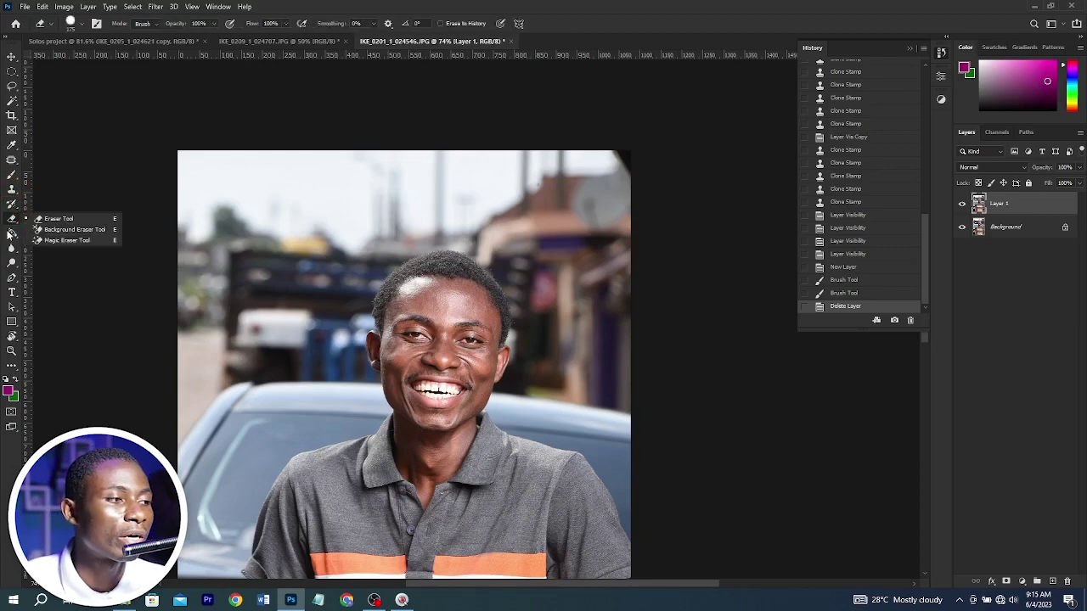
Draw a diagonal orange-to-red gradient across Layer 1 with the Gradient tool
click(10, 234)
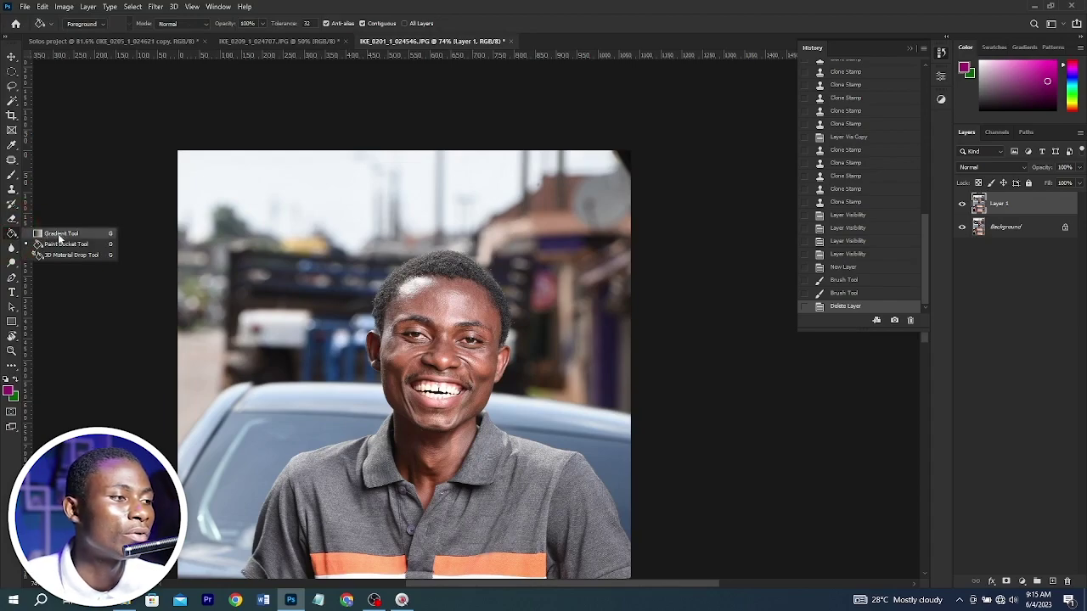
click(60, 235)
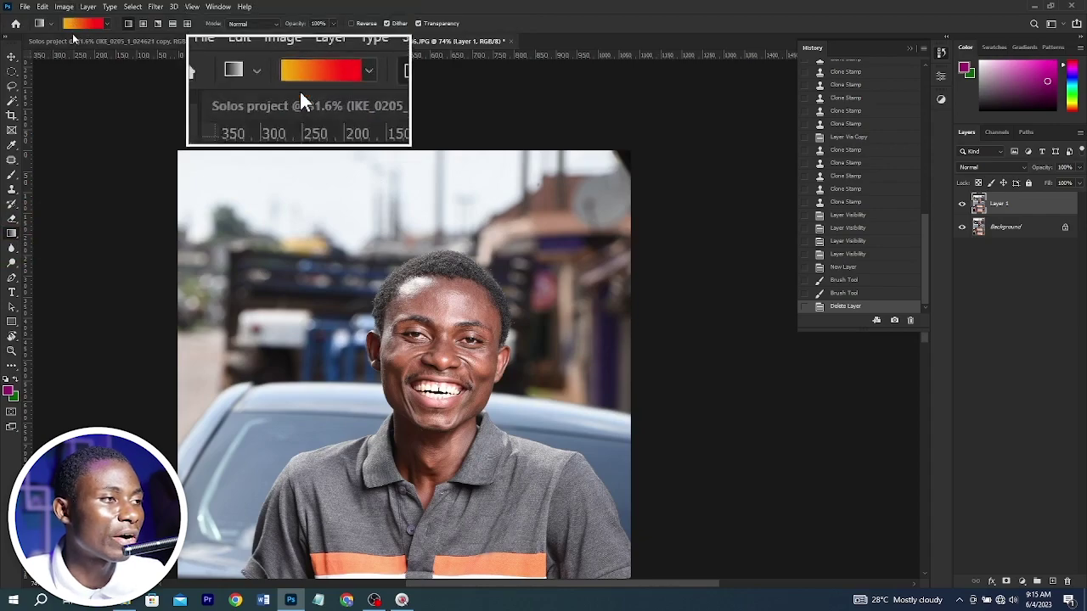
drag(285, 265, 485, 450)
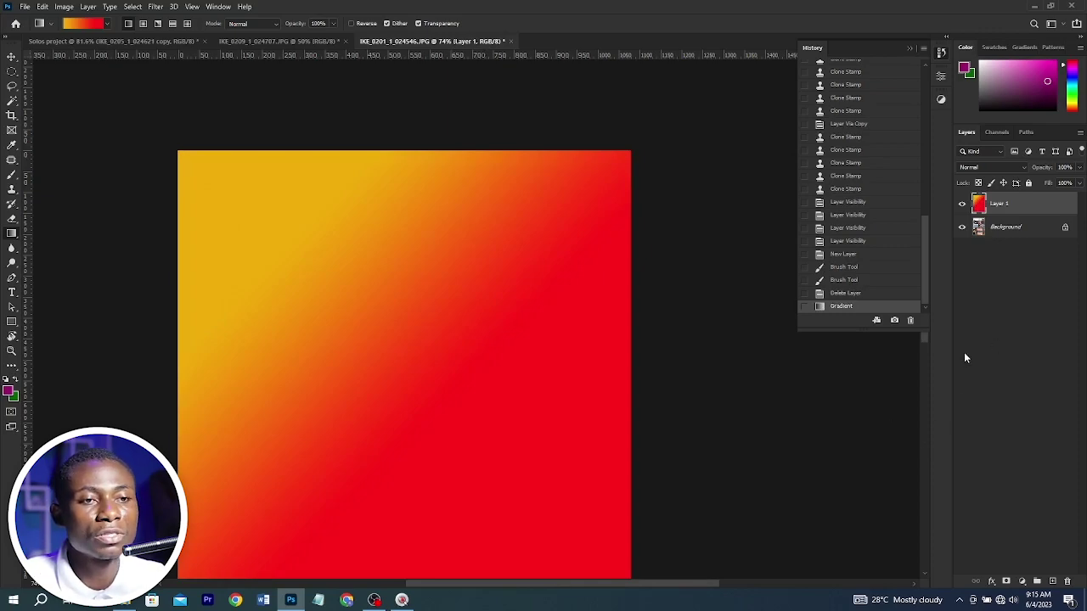
Try the Dissolve and Darken blending modes on the gradient in Layer 1
click(981, 167)
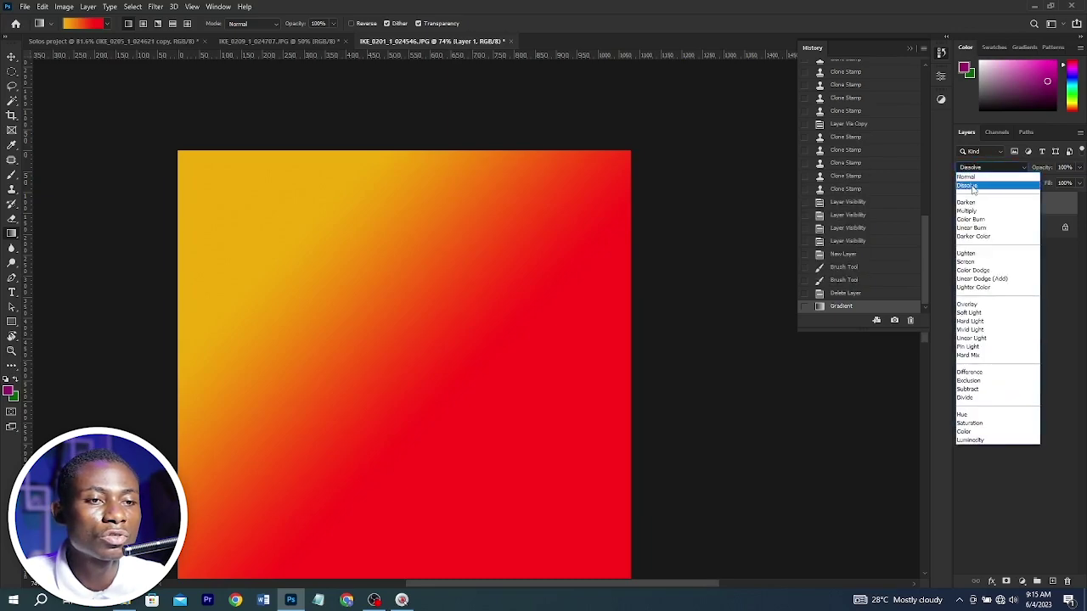
click(973, 188)
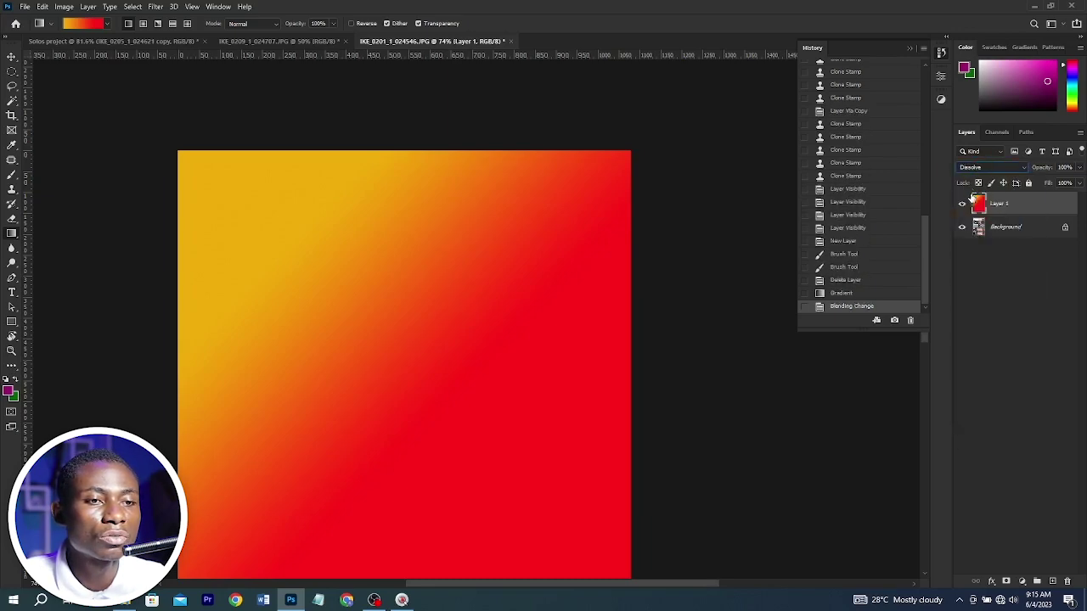
click(985, 170)
click(982, 202)
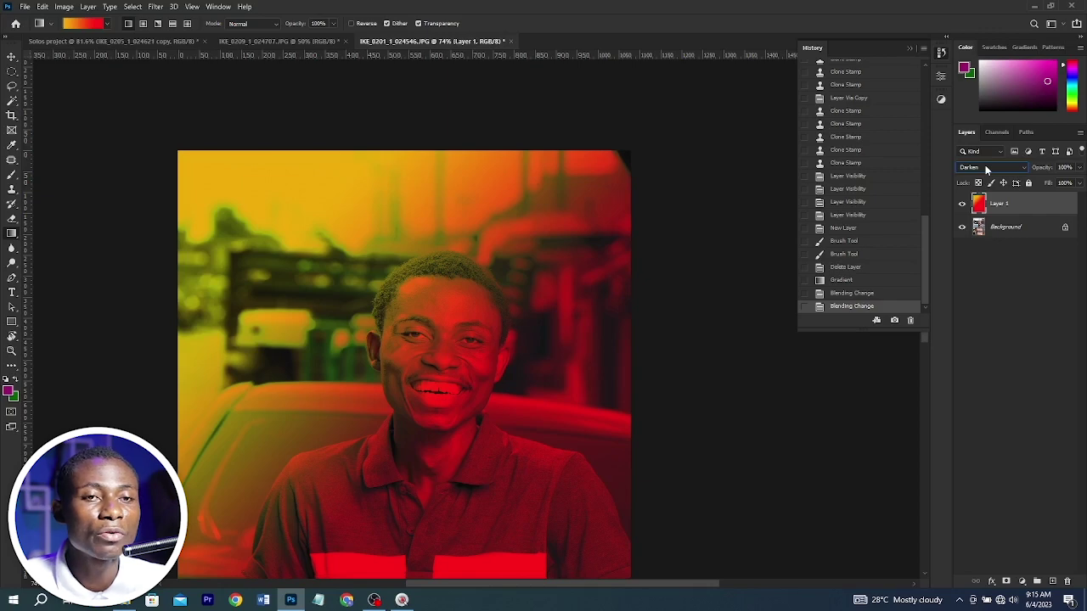
Cycle Layer 1 through the Multiply, Color Burn, Linear Burn and Darker Color blending modes, ending on Lighten
key(Down)
key(Down)
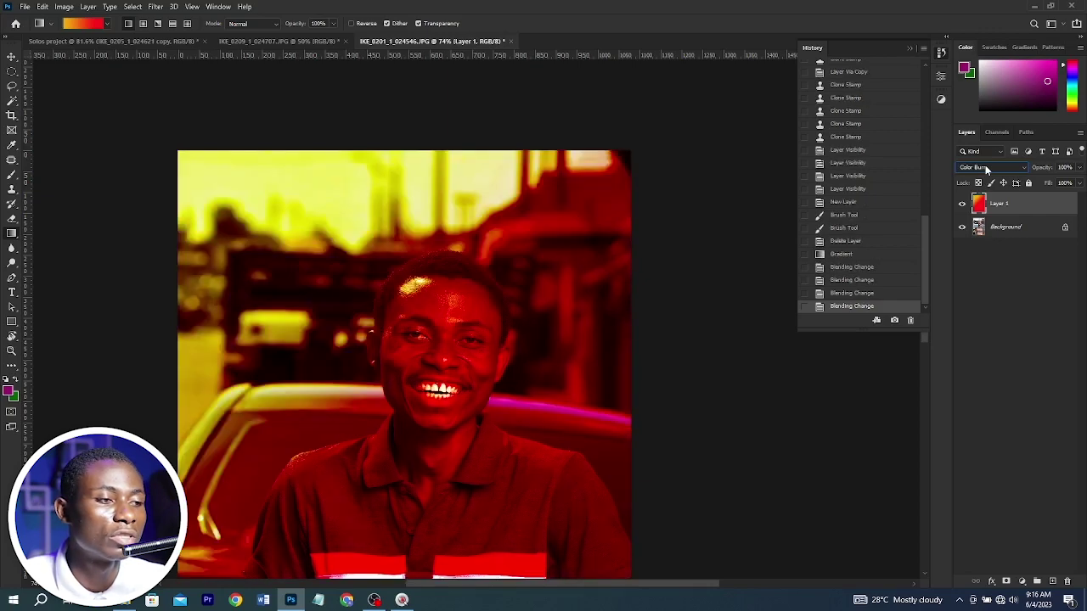
key(Down)
key(Down)
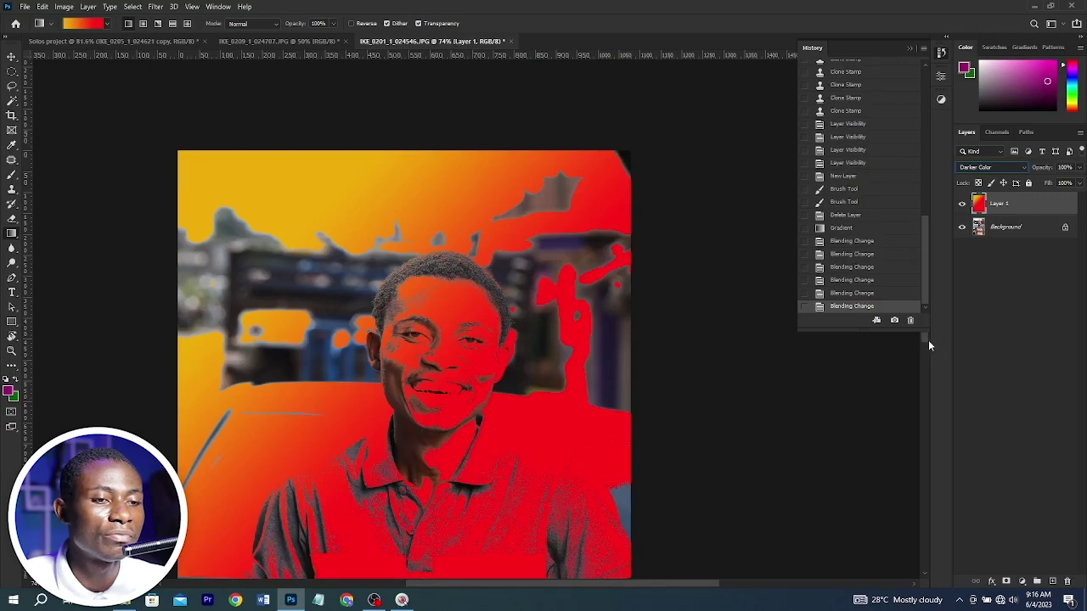
drag(924, 338, 922, 361)
key(Down)
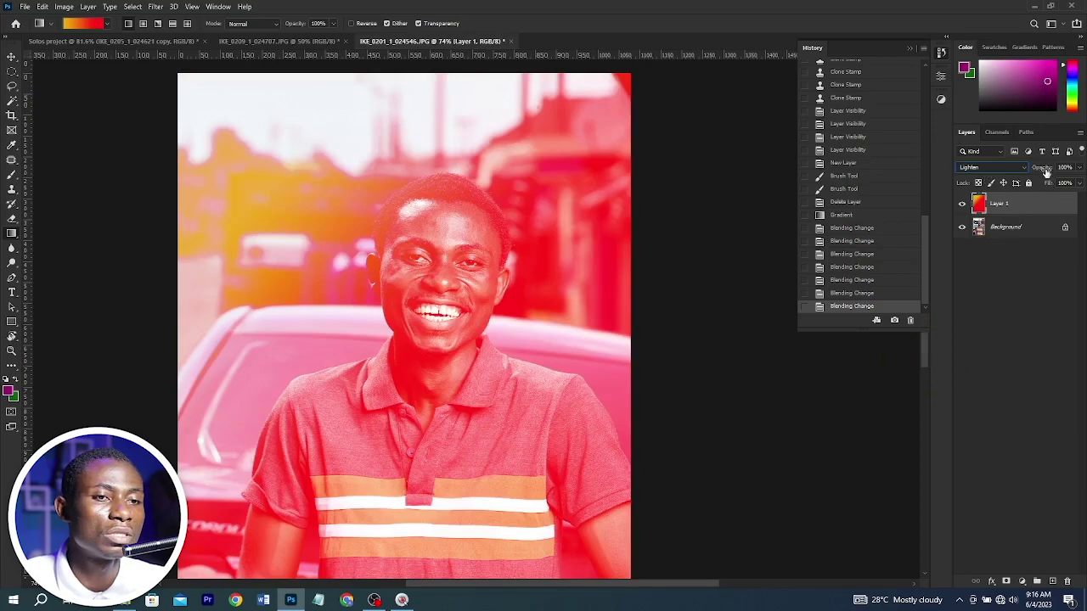
Lower Layer 1's opacity to 43% and toggle its visibility off and on twice to compare the gradient effect
drag(1046, 172, 1020, 174)
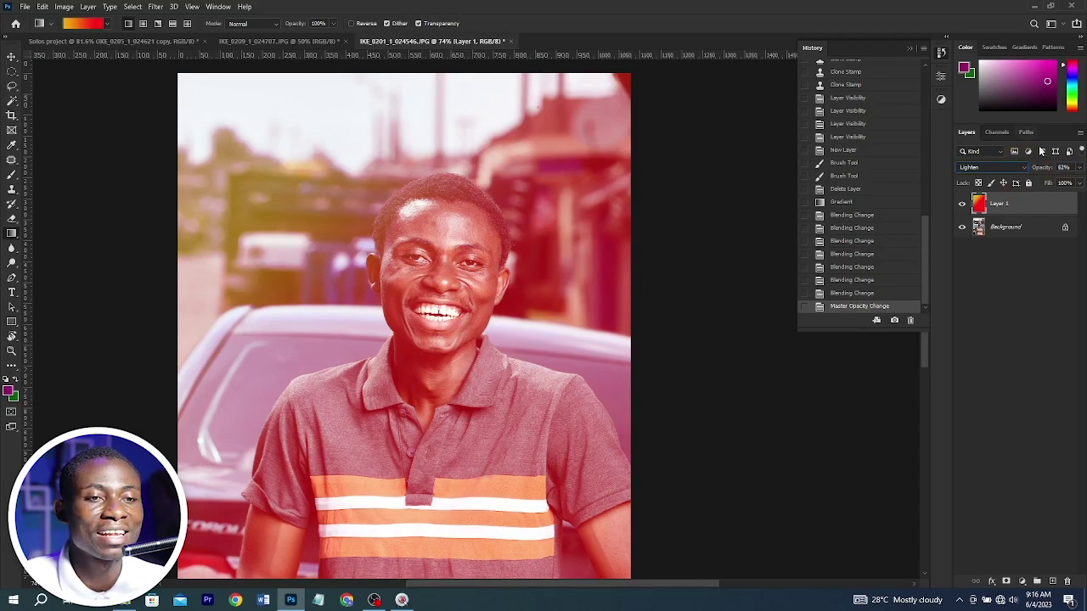
drag(1046, 170, 1034, 172)
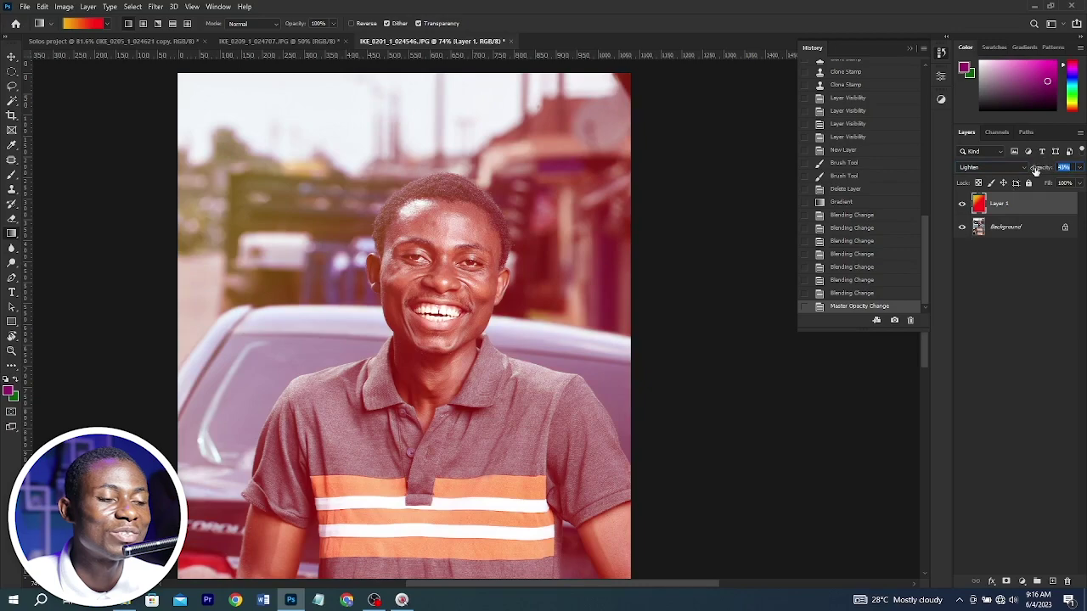
click(962, 205)
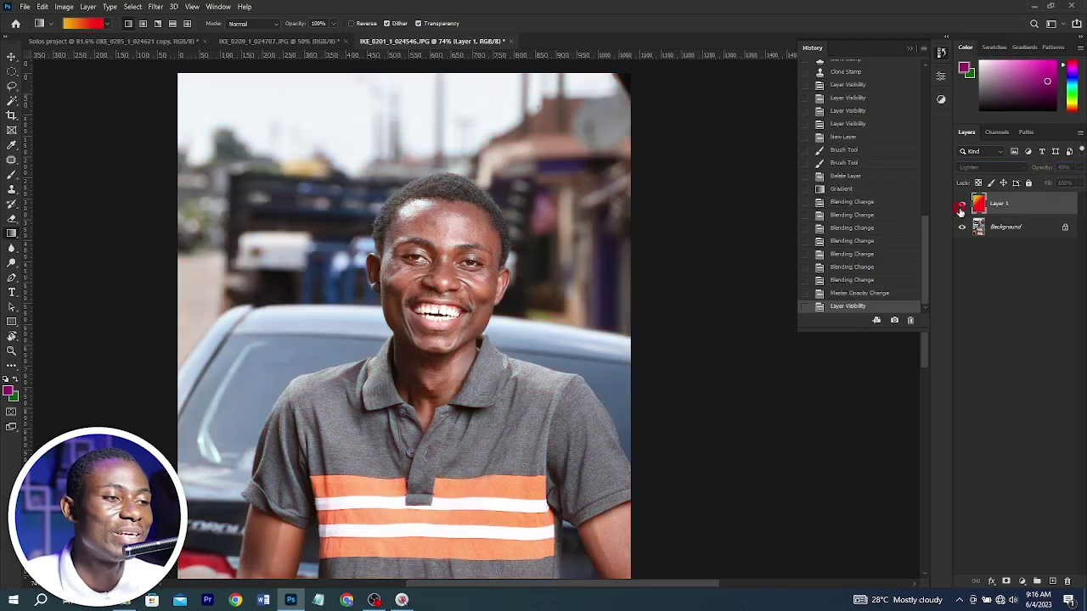
click(962, 206)
click(962, 206)
click(962, 205)
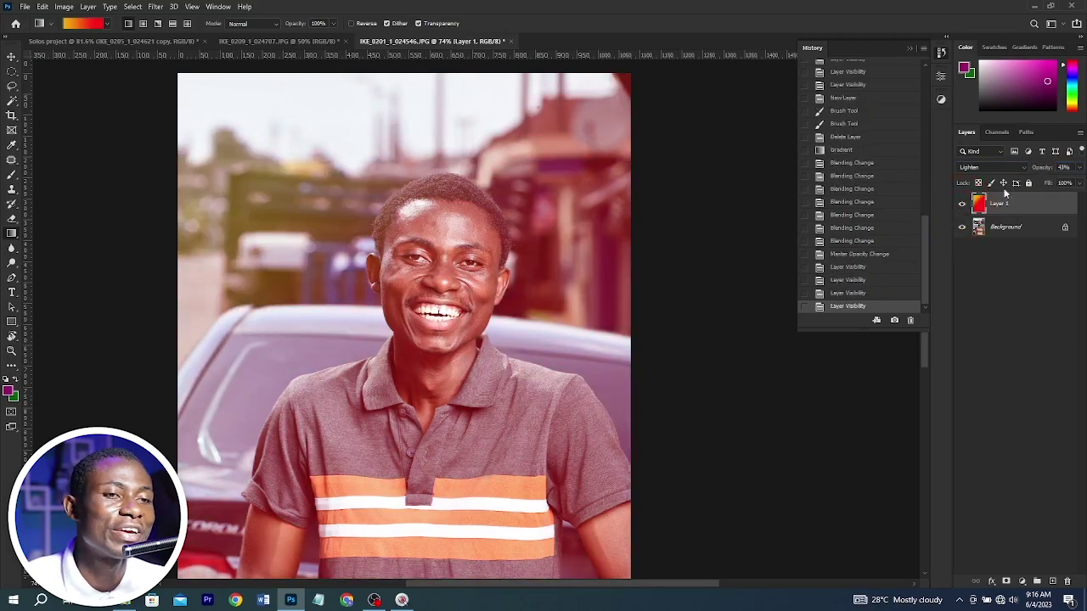
Try blend modes such as Overlay and Linear Light on the gradient layer and return it to Lighten
click(989, 167)
click(985, 278)
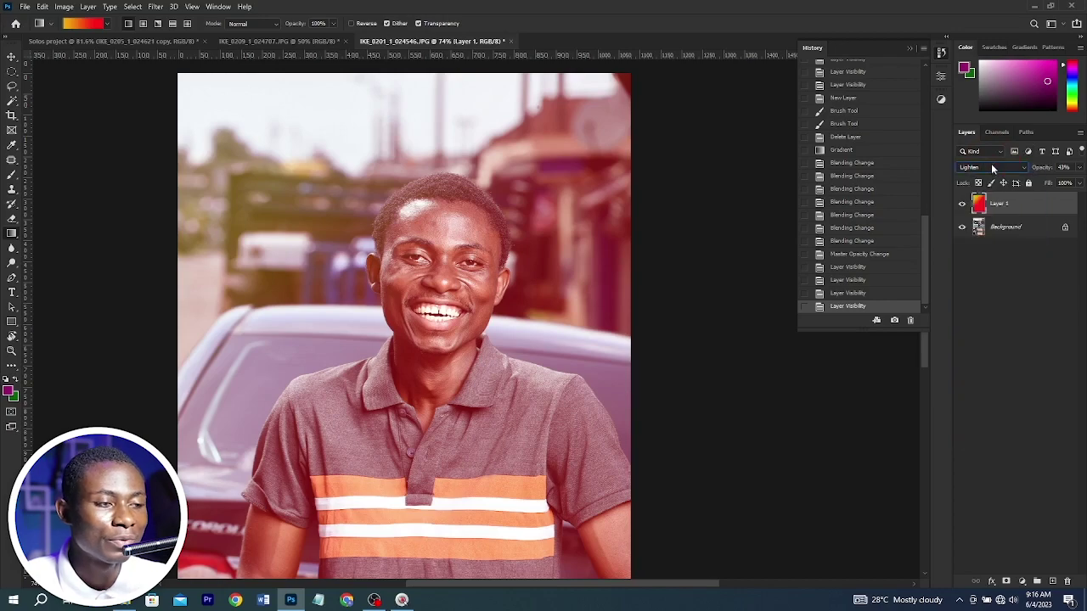
scroll(991, 167, down, 5)
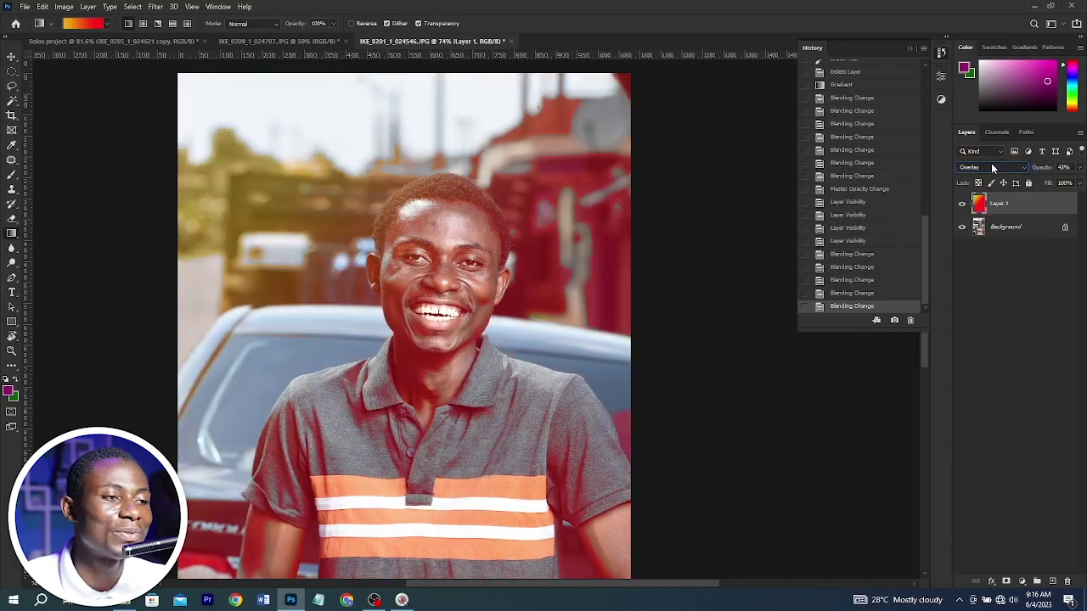
scroll(991, 167, down, 3)
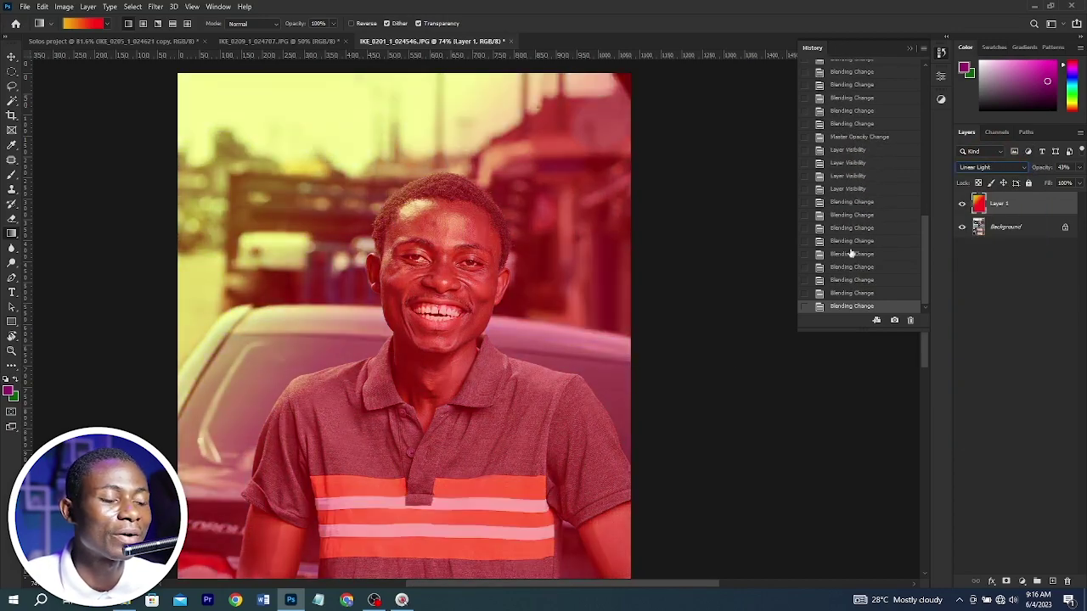
click(984, 169)
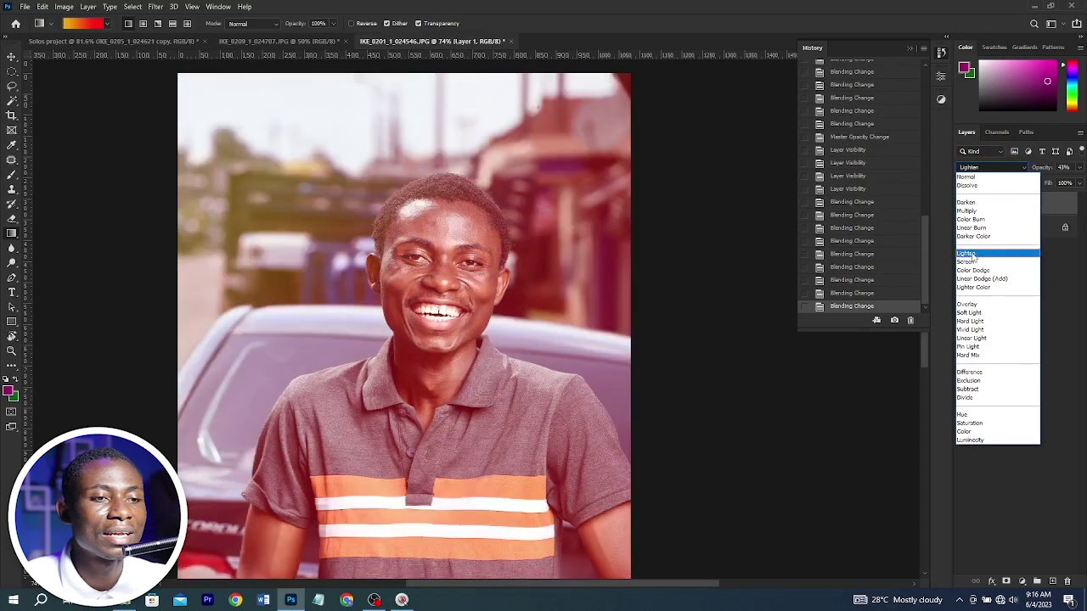
click(967, 253)
Place the light-effect image from the Photoshop for Beginners folder over the portrait and set its blend mode to Screen
click(124, 601)
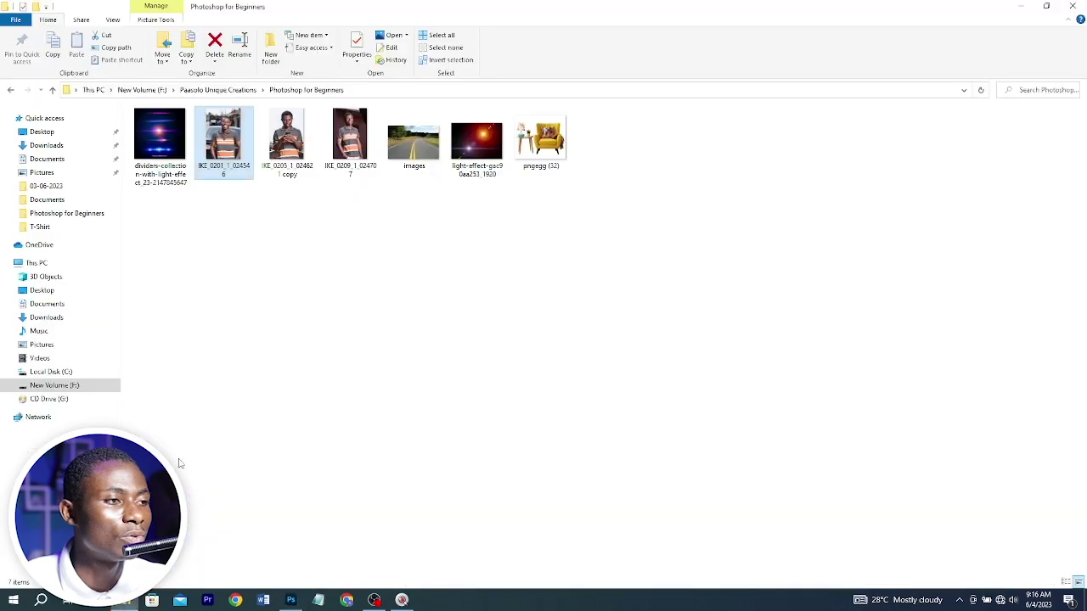
click(160, 140)
drag(486, 146, 632, 170)
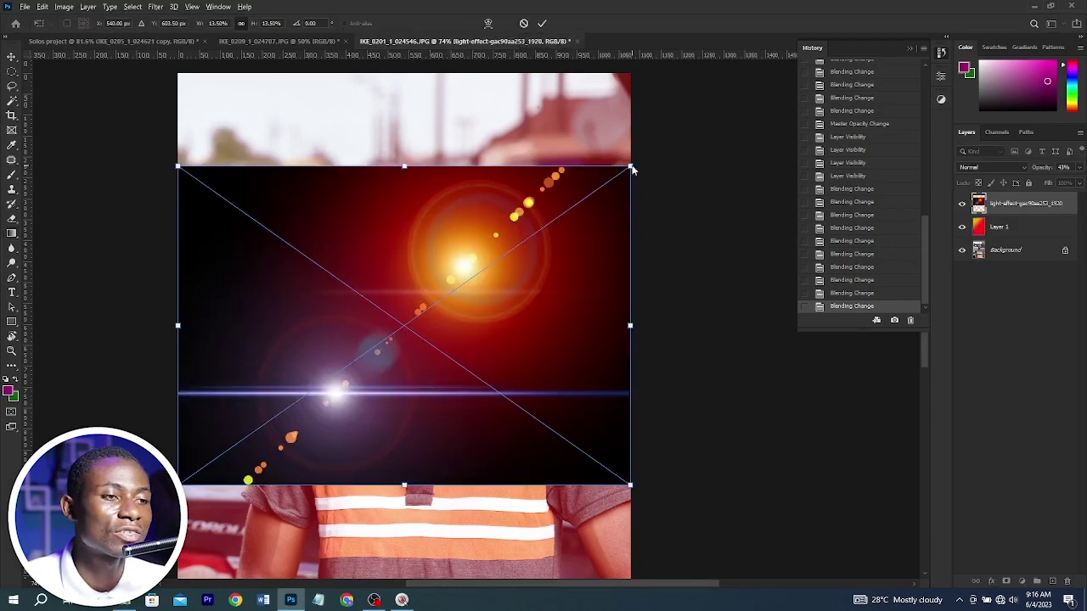
key(Return)
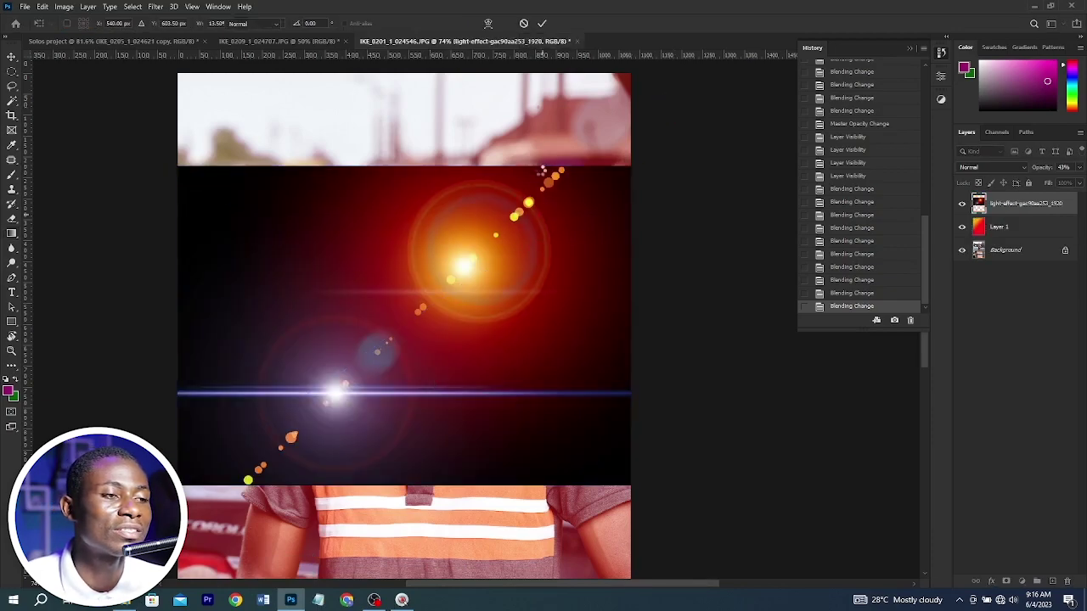
click(975, 168)
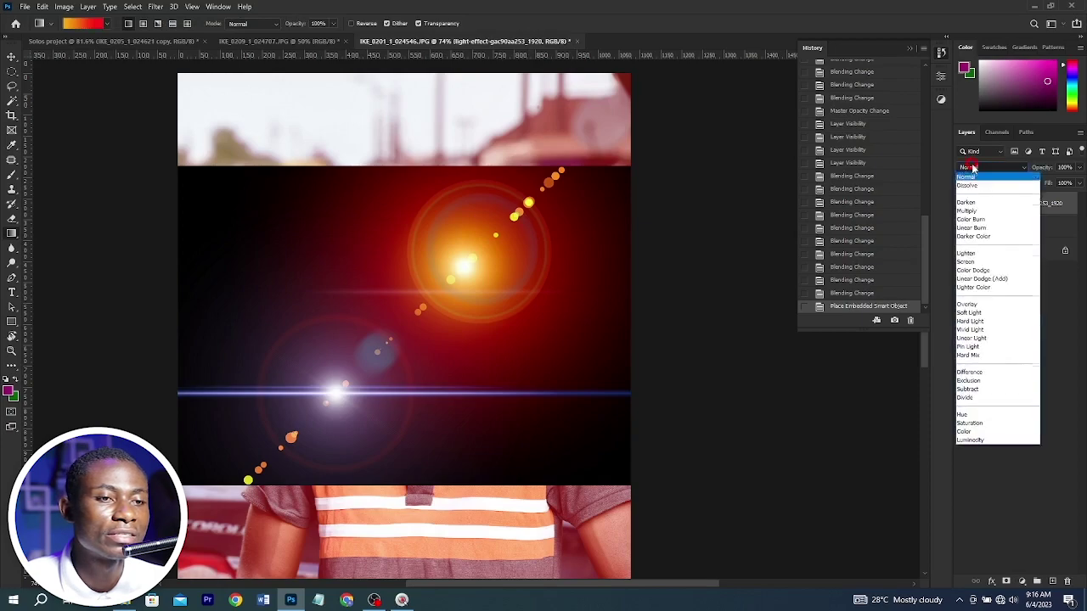
click(972, 264)
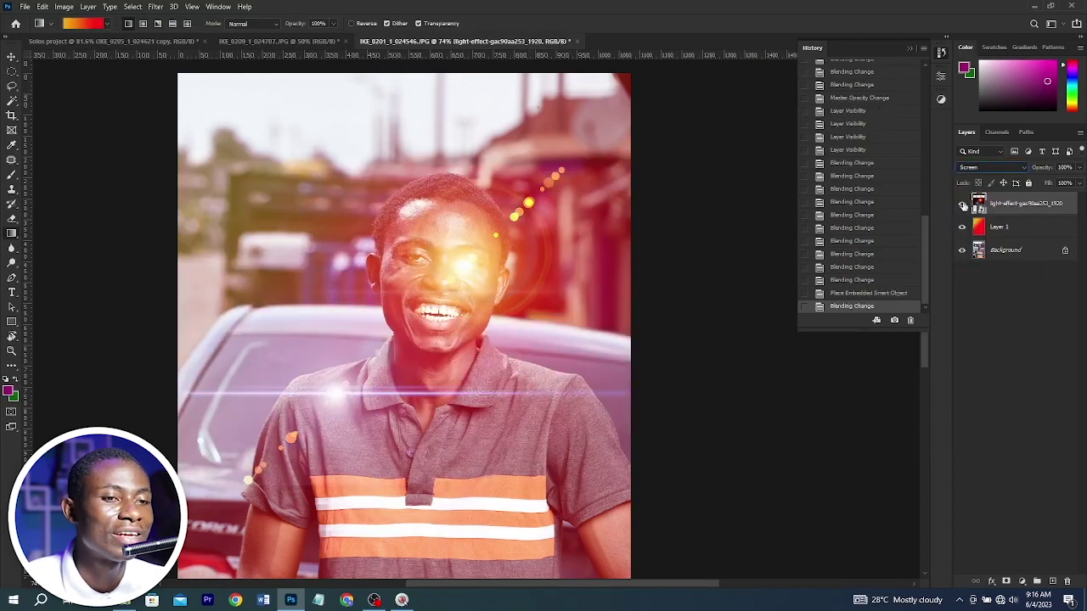
Enlarge the light-effect layer to about 17.92% and position its orange flare over the background above the man's shoulder, beside his head
click(11, 56)
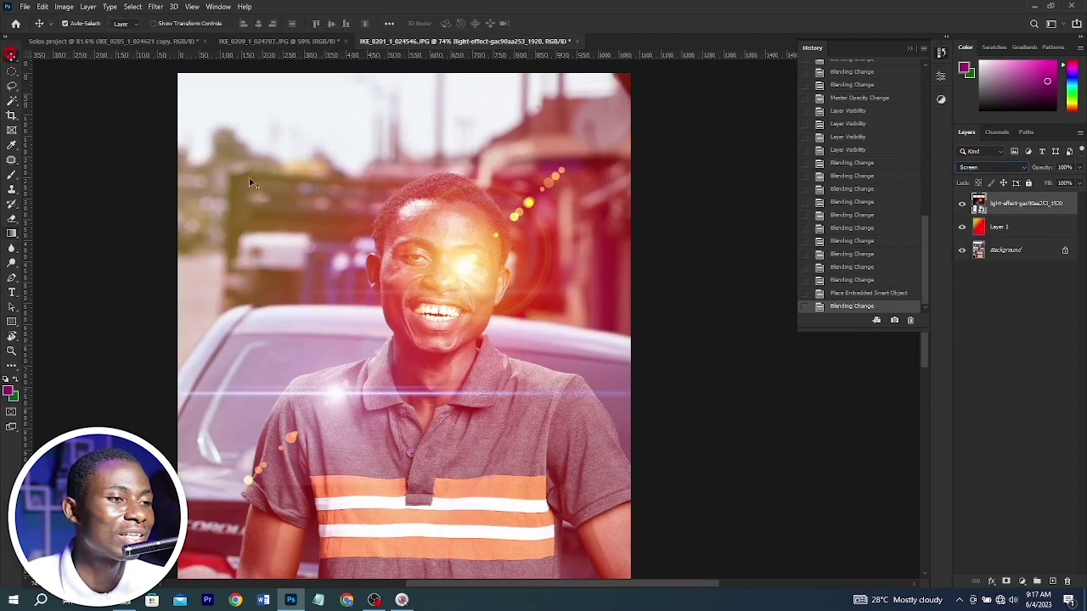
drag(476, 280, 557, 143)
key(ctrl+t)
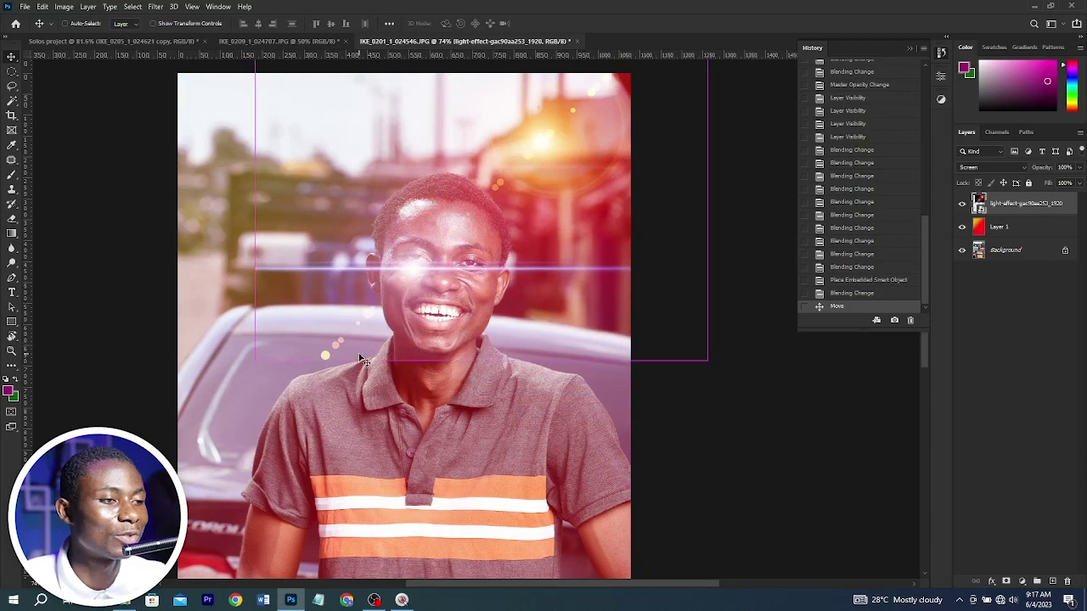
drag(257, 360, 177, 415)
drag(123, 465, 107, 464)
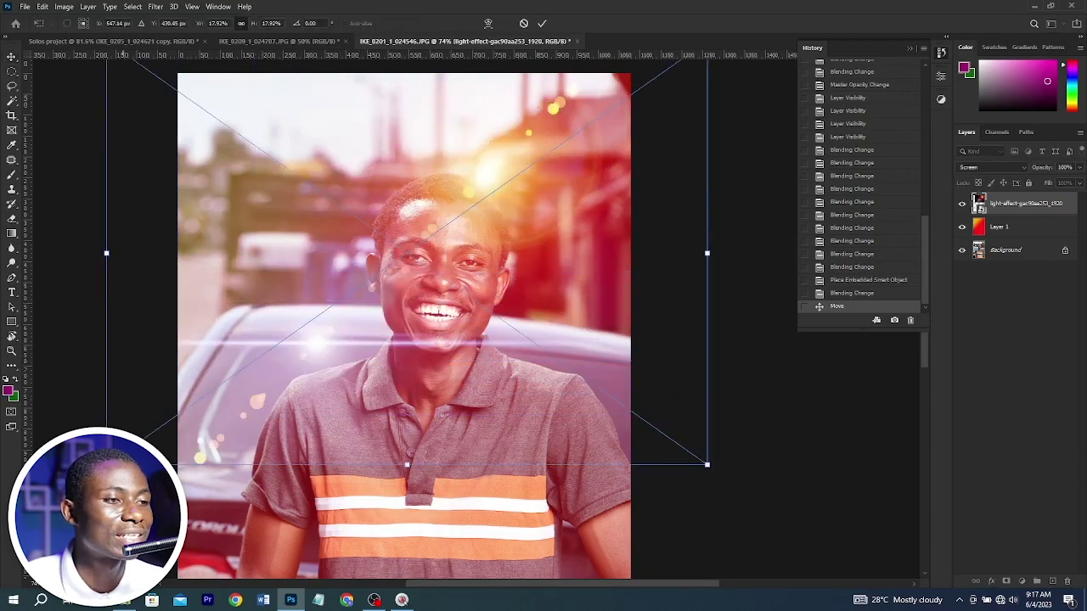
drag(542, 343, 583, 321)
double_click(584, 321)
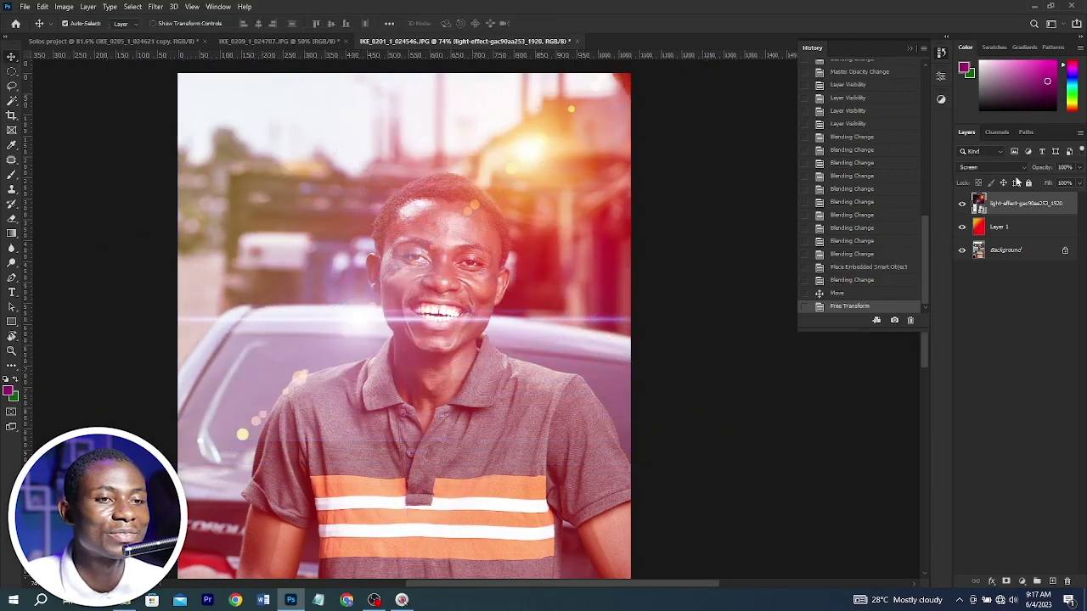
Switch the light-effect layer to Normal and back to Screen to compare the two blend modes
click(976, 166)
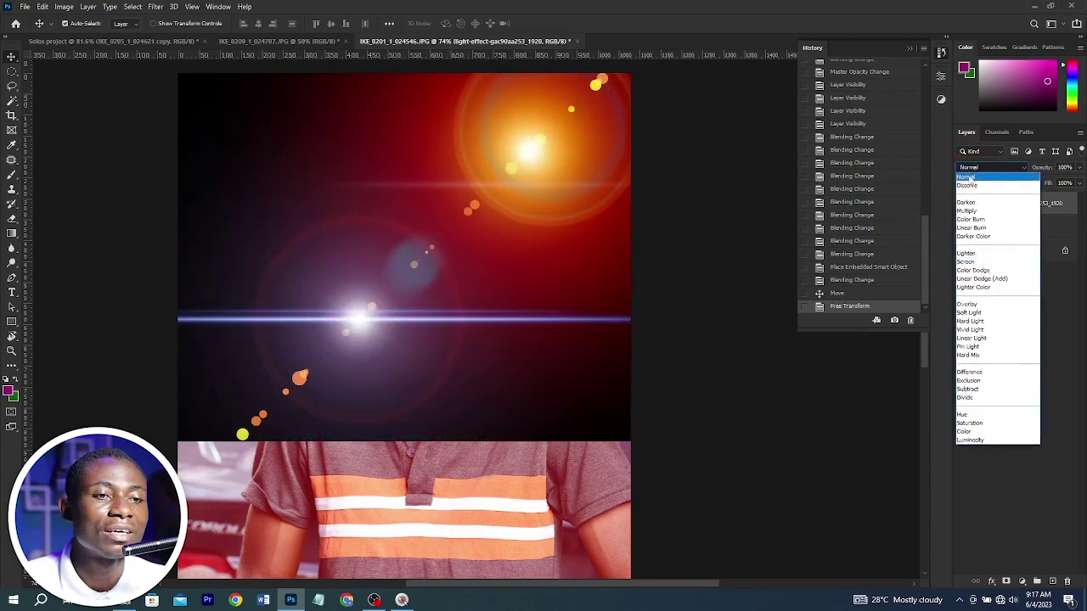
click(966, 177)
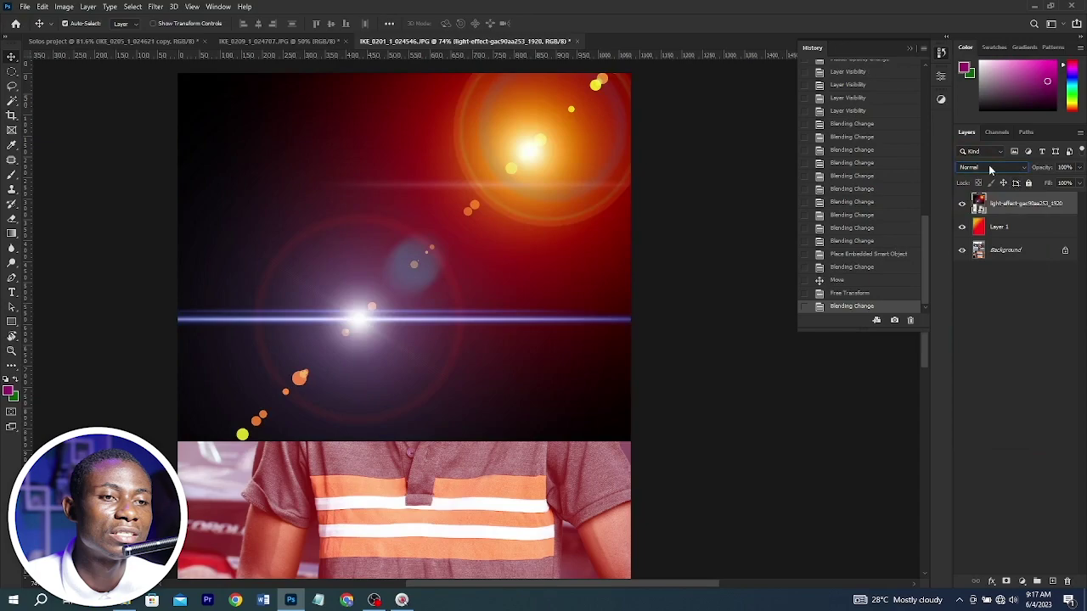
click(990, 170)
click(968, 263)
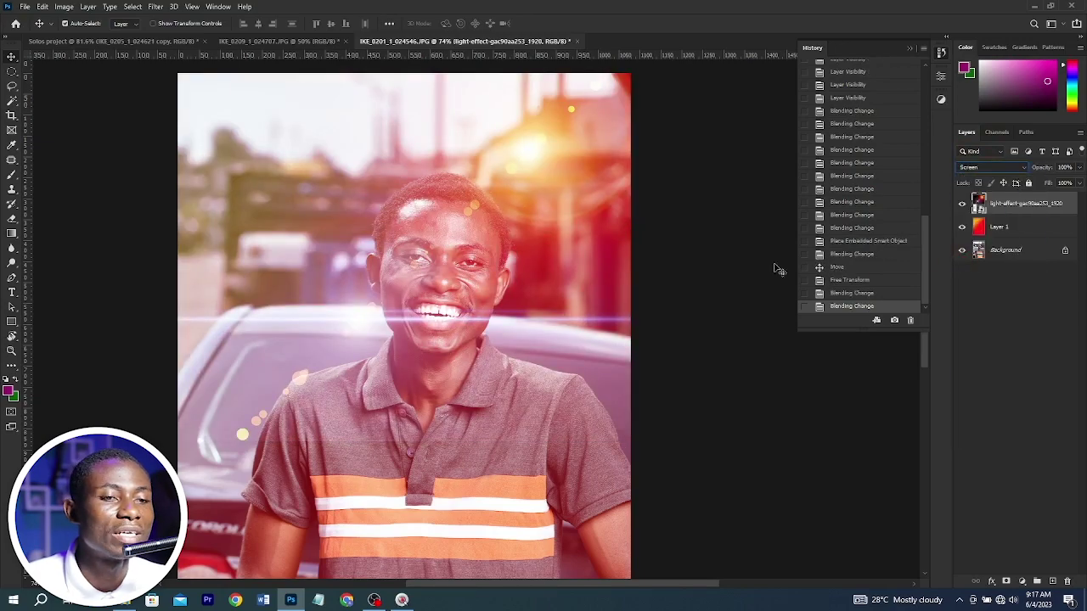
Hide the gradient layer and toggle the light-effect layer's visibility to compare the photo with and without the flare
click(959, 228)
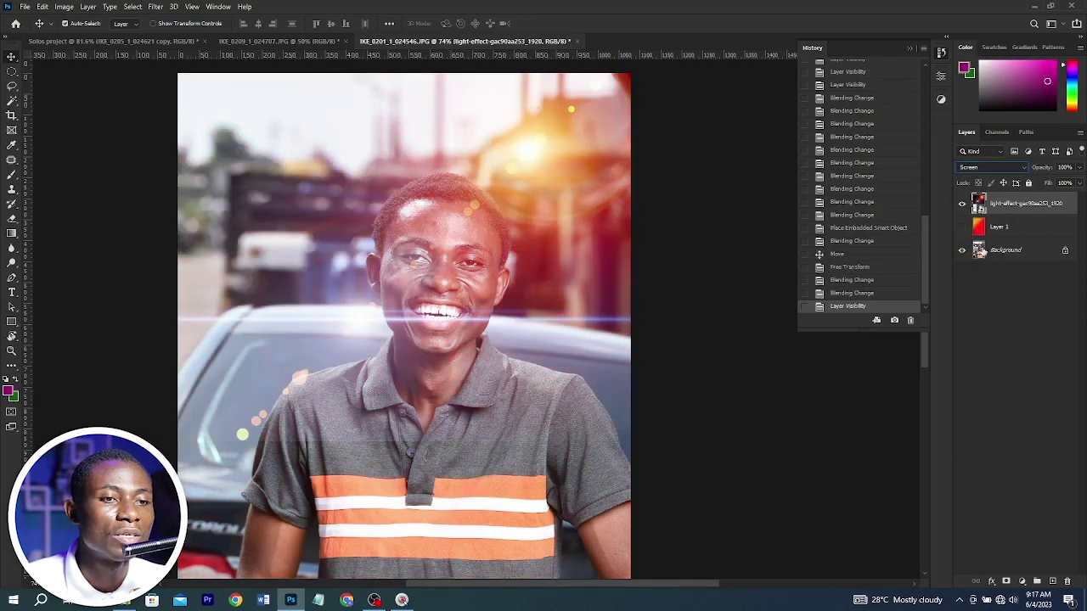
click(964, 205)
click(965, 204)
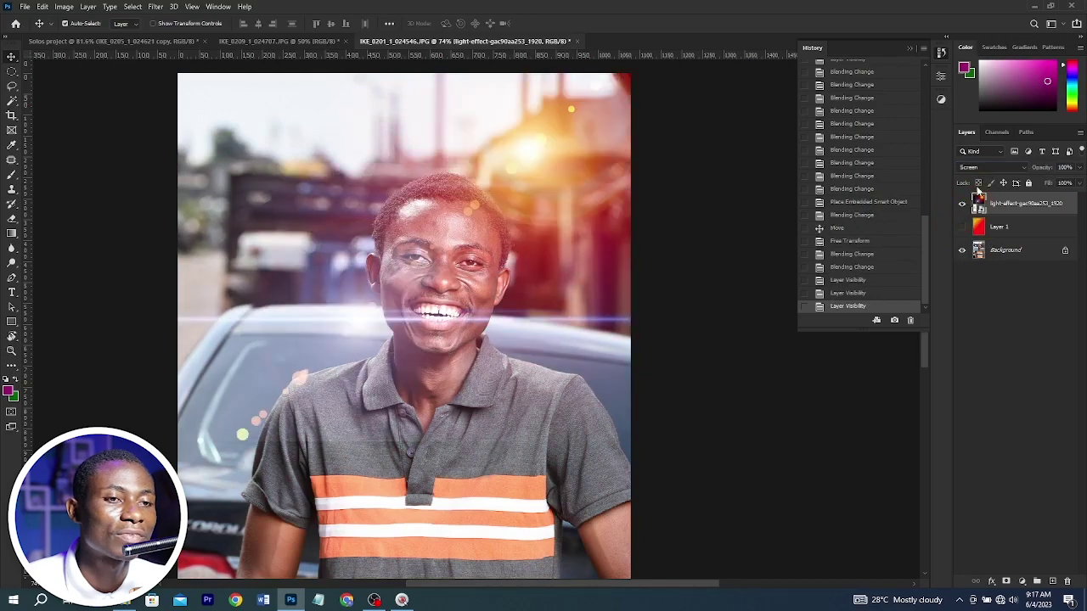
With the gradient layer hidden, compare the flare in Normal blend mode and restore Screen
click(982, 167)
click(967, 176)
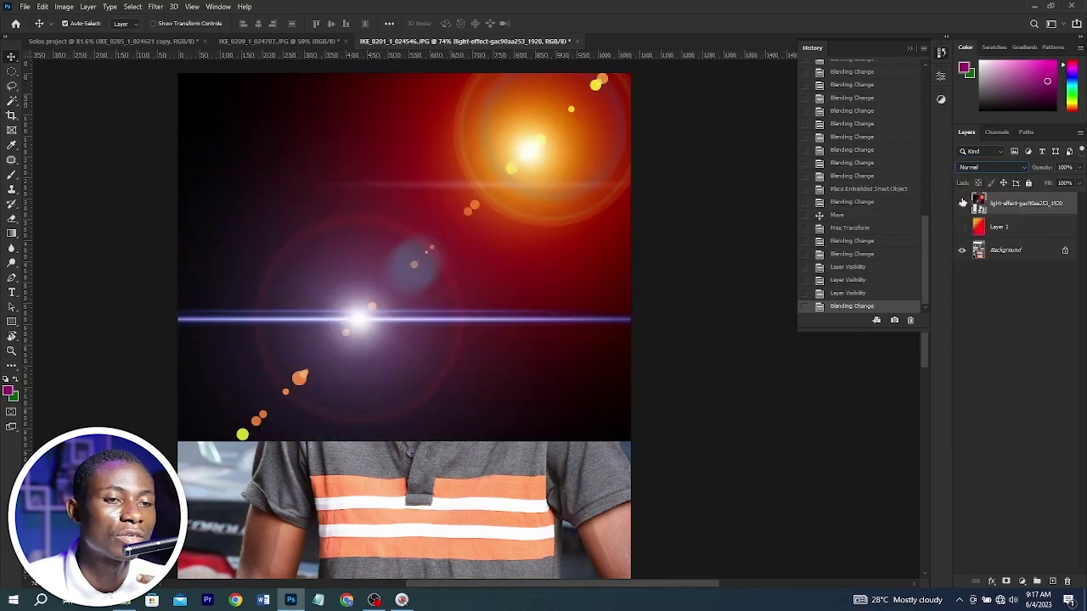
click(985, 167)
click(977, 256)
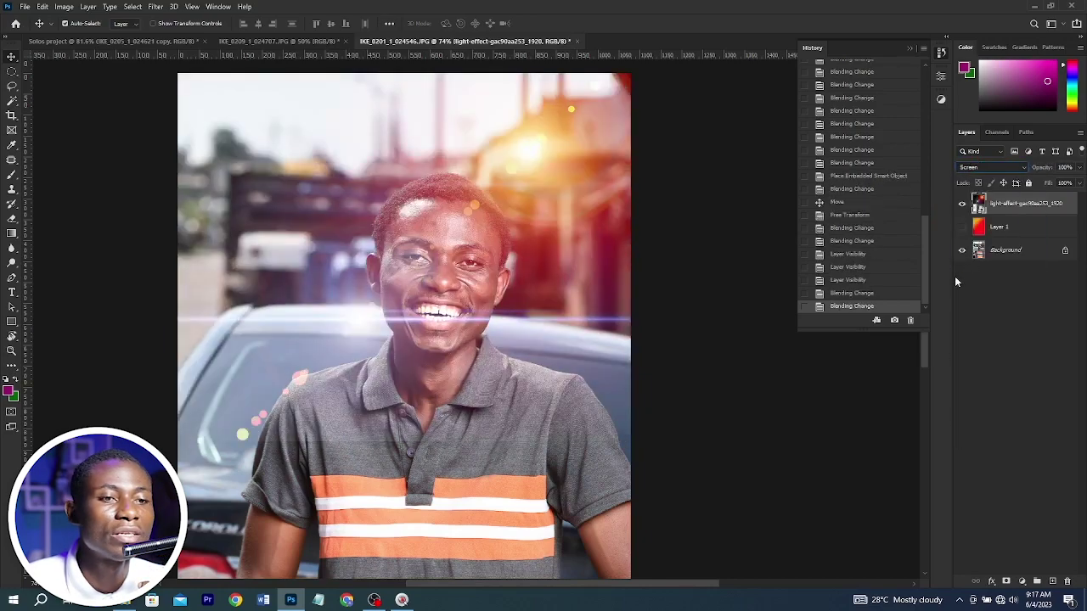
Hide the light-effect layer and delete both it and the gradient layer, keeping only the Background
click(963, 205)
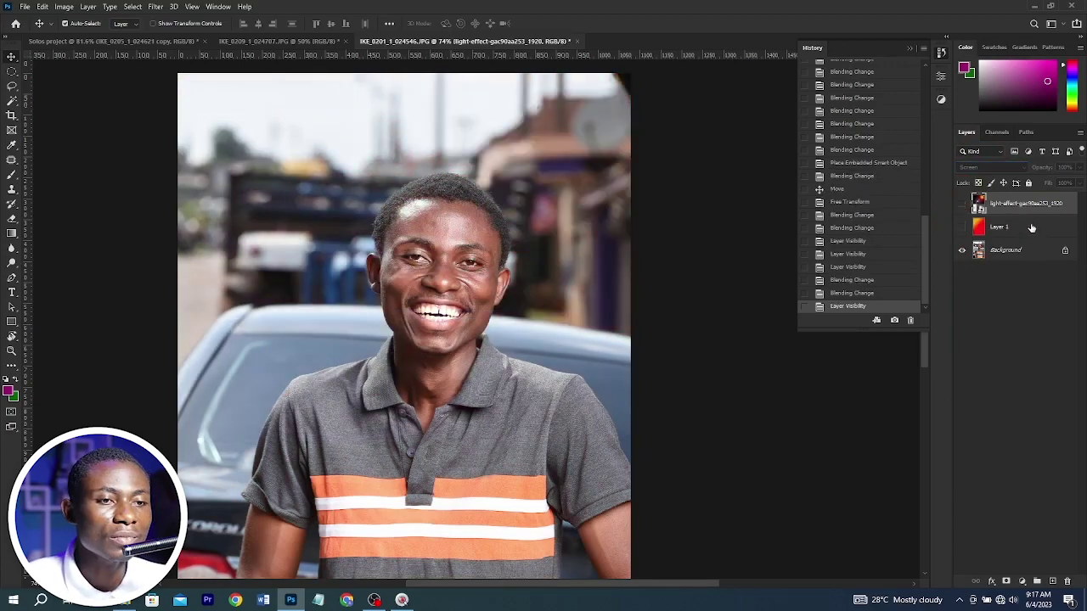
shift+click(1031, 227)
key(Delete)
Choose the Foreground to Transparent preset for the Gradient tool and set the foreground color to green
key(g)
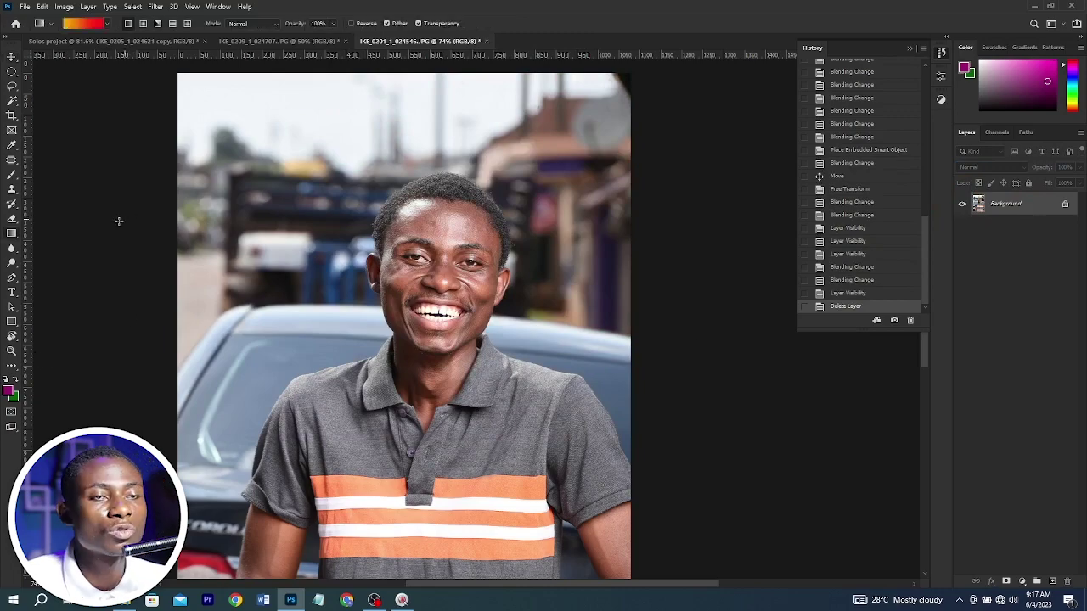
click(107, 24)
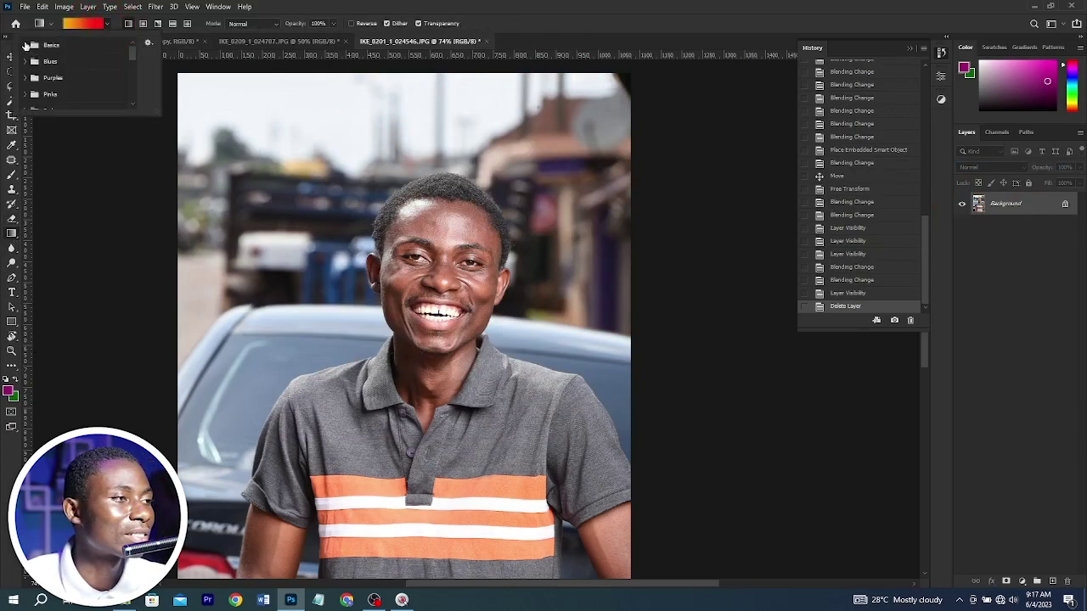
click(25, 45)
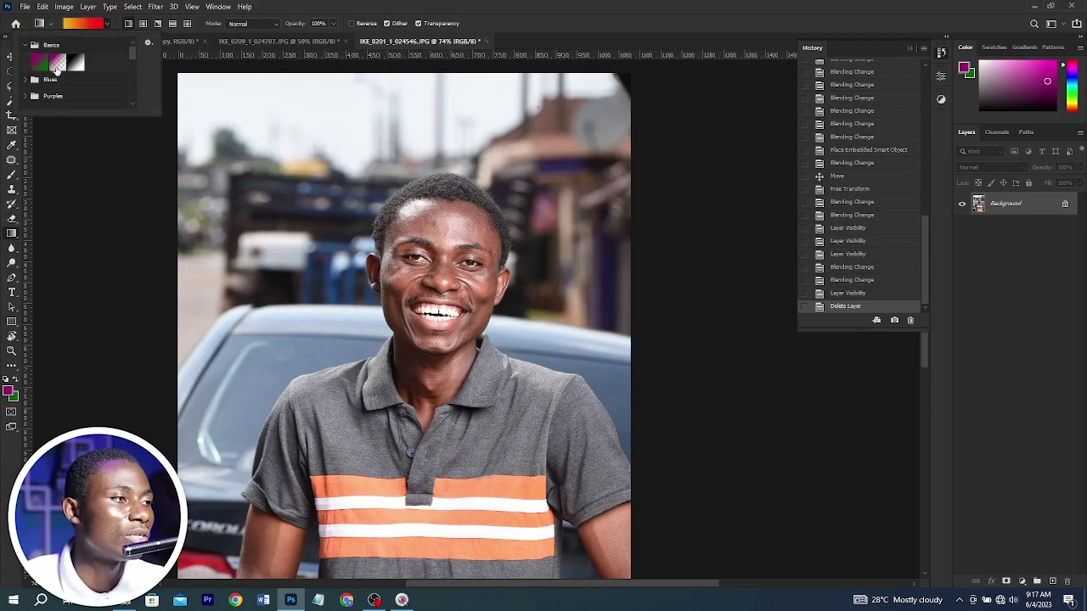
click(56, 62)
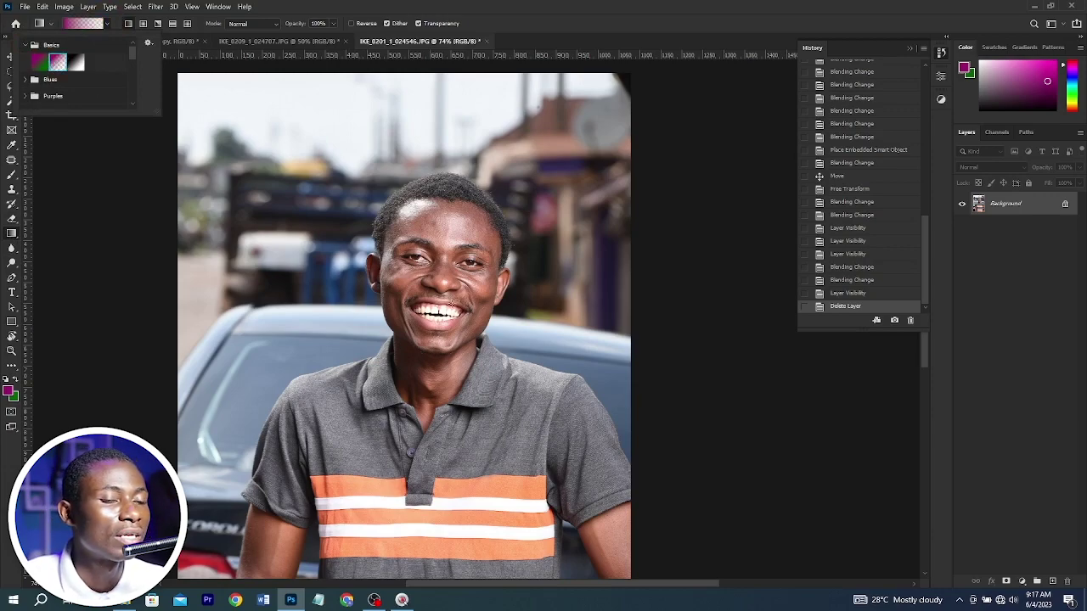
click(1078, 72)
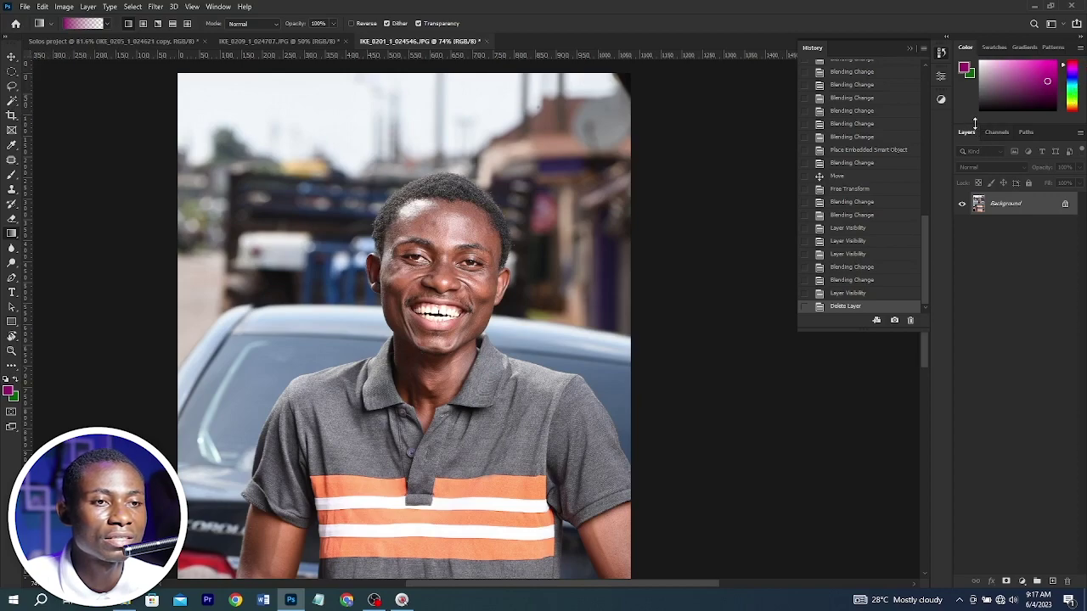
drag(975, 128, 975, 176)
drag(1069, 108, 1071, 117)
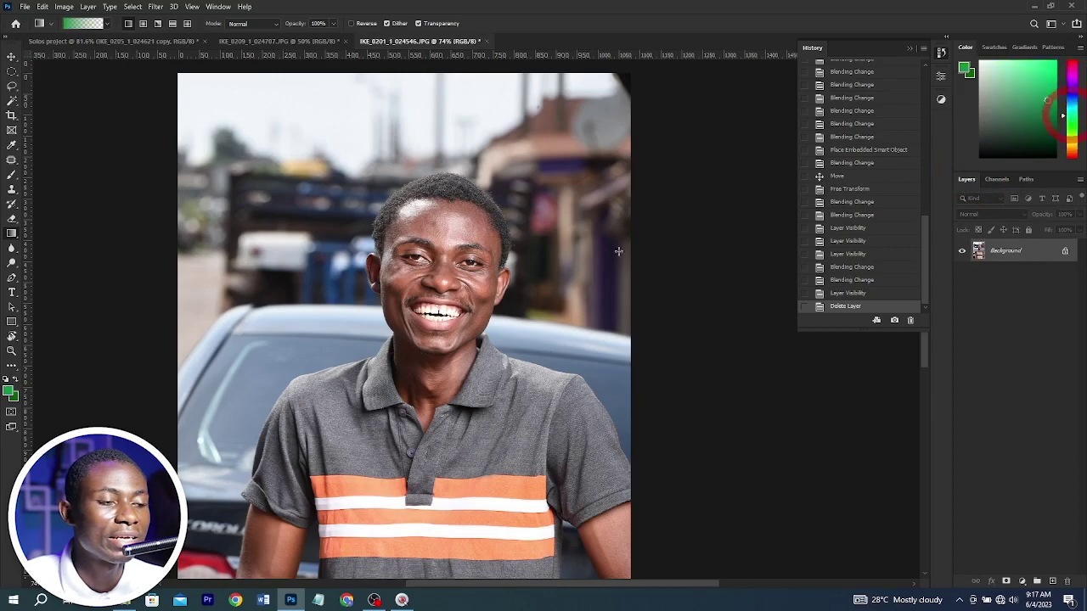
Draw the green gradient upward from the photo's lower edge to the man's chest, with the whole photo fitted in view
key(ctrl+0)
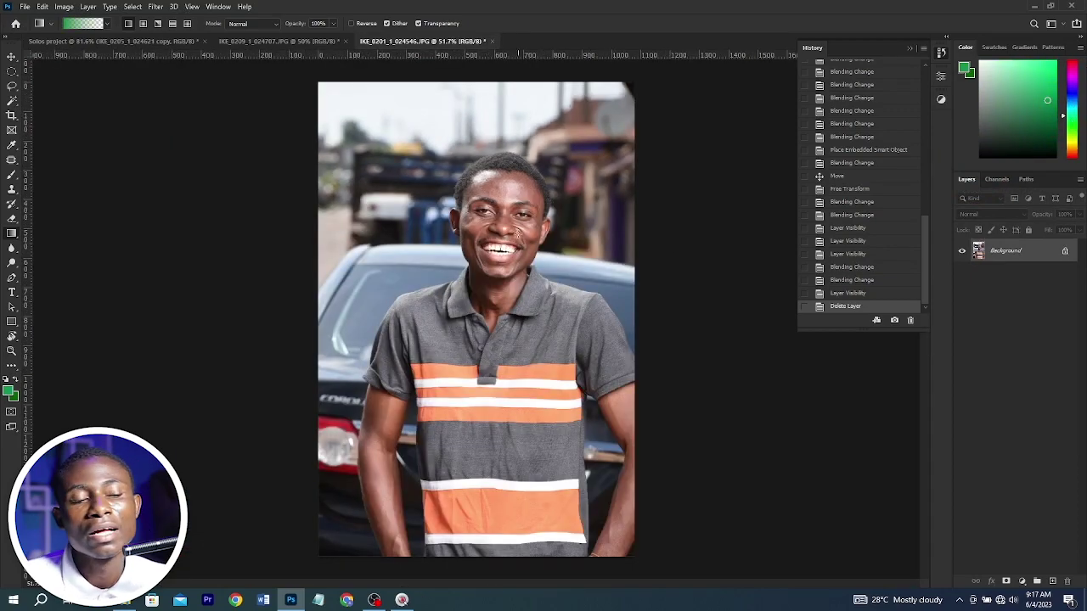
drag(501, 565, 507, 341)
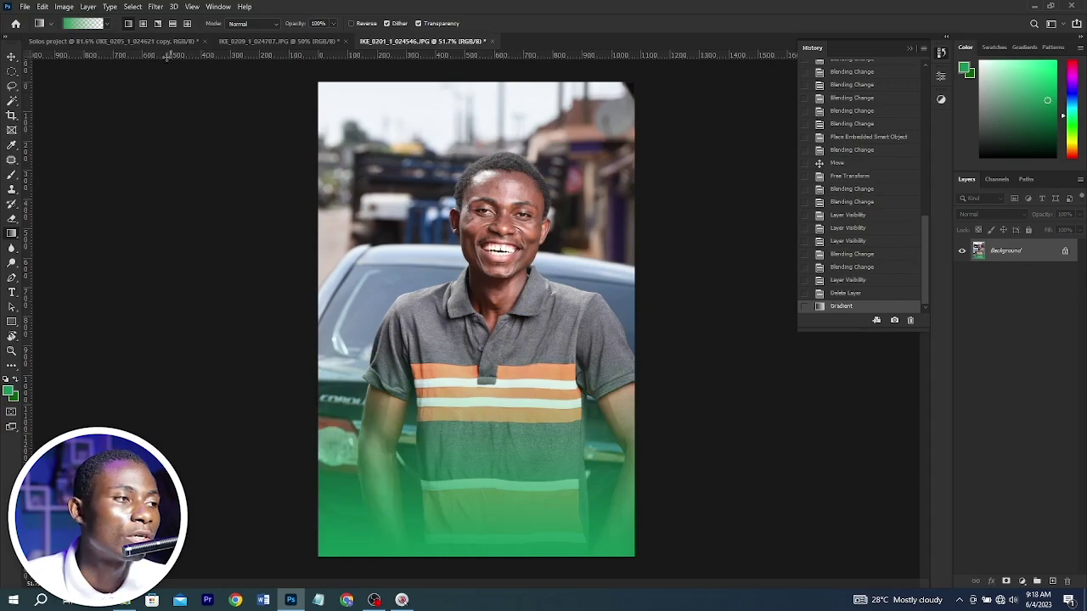
Inspect the foreground-to-transparent gradient in the Gradient Editor and undo the green gradient on the photo
click(85, 23)
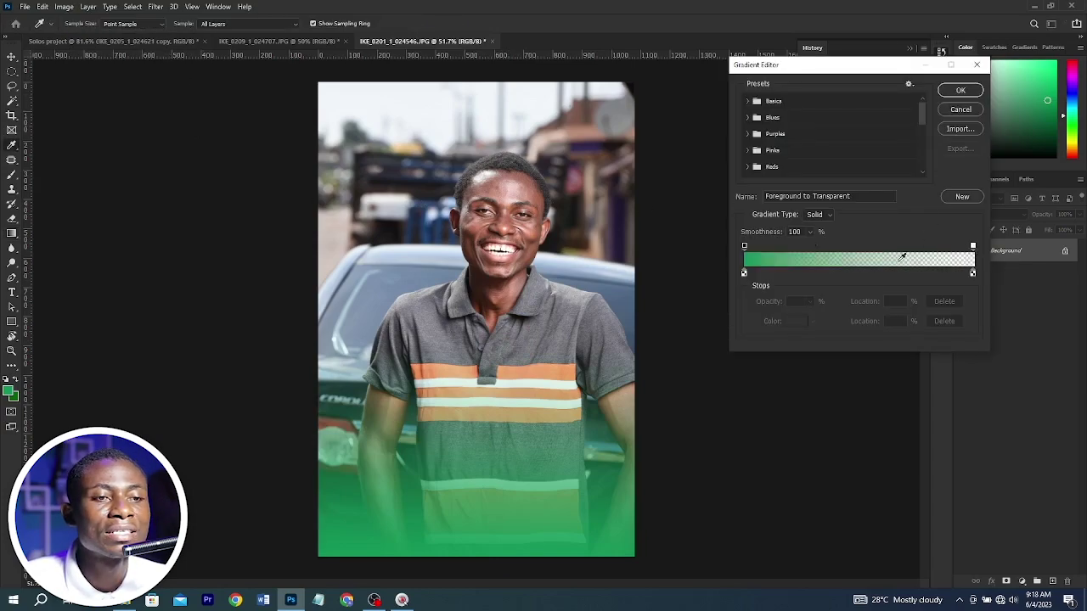
click(960, 94)
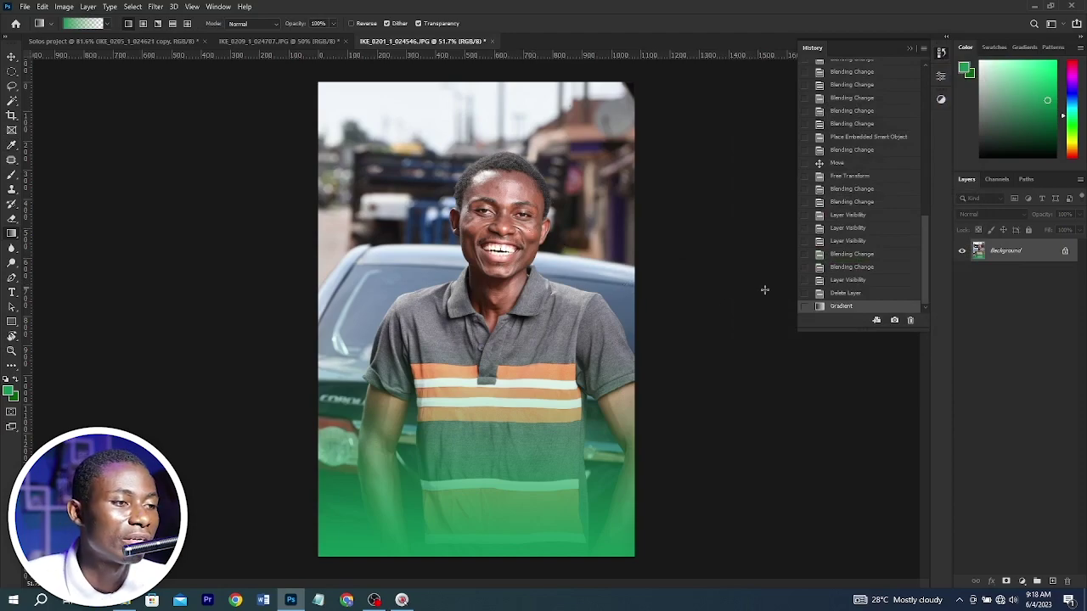
key(ctrl+z)
Select the Blur tool and duplicate the Background layer, with the man's face filling the view
click(17, 247)
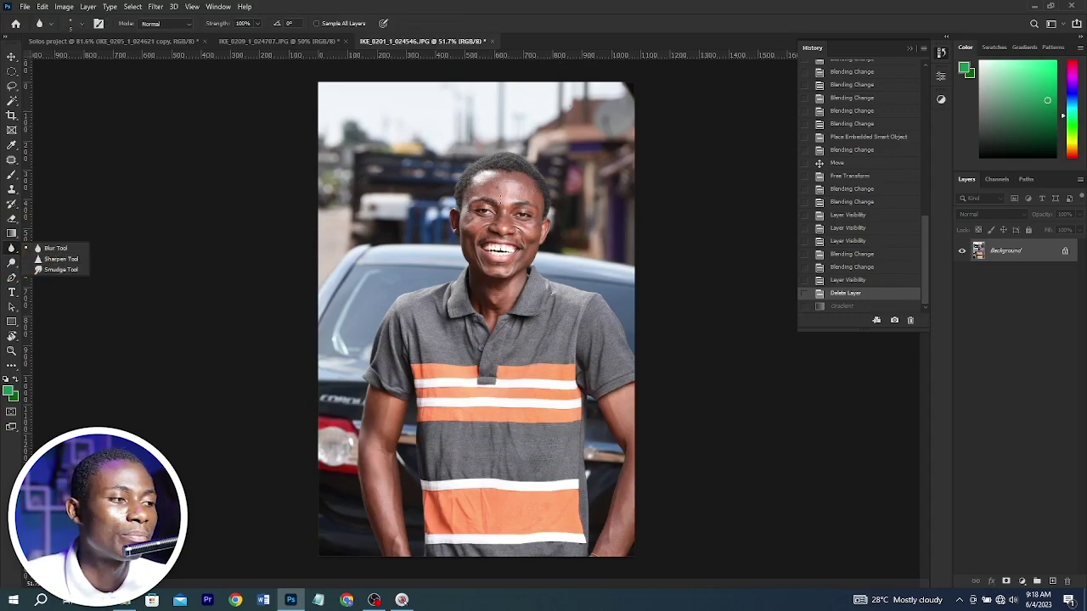
scroll(501, 185, up, 14)
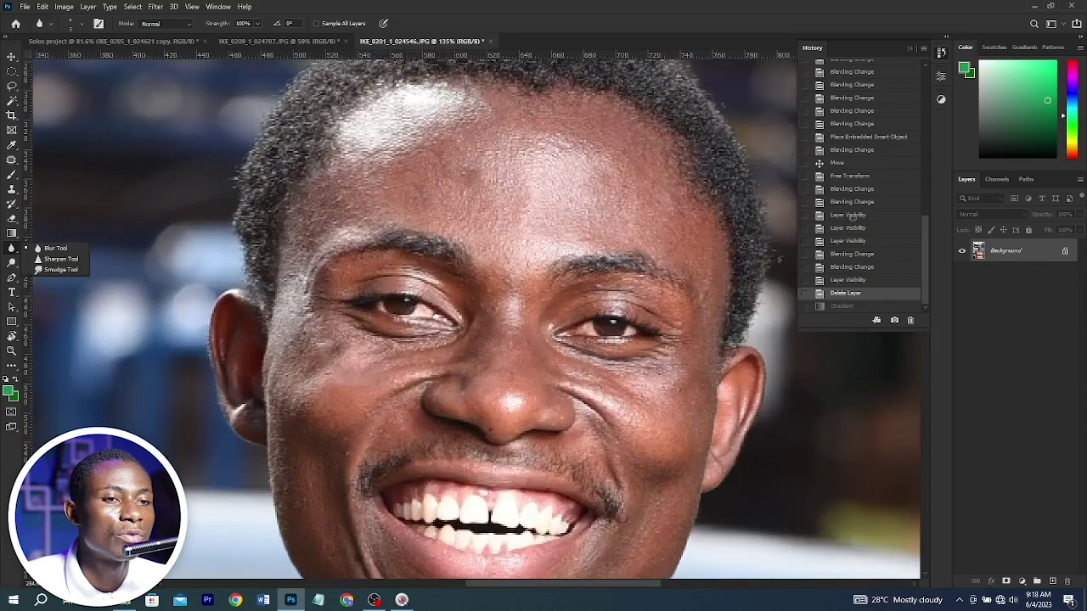
key(ctrl+j)
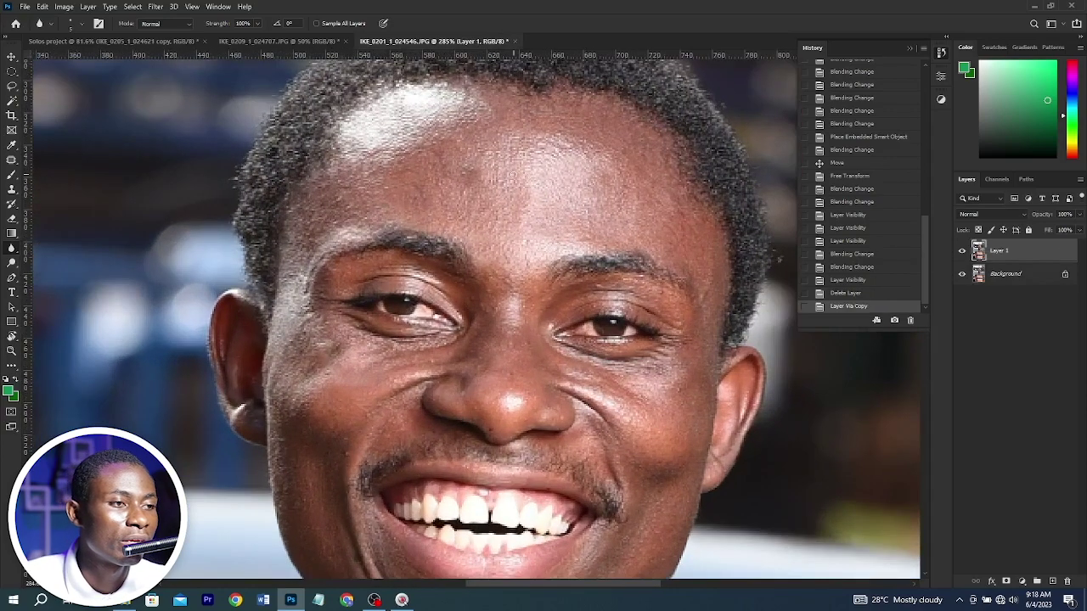
Choose the Hard Round brush for the Blur tool, test one stroke across the forehead and undo it
right_click(525, 174)
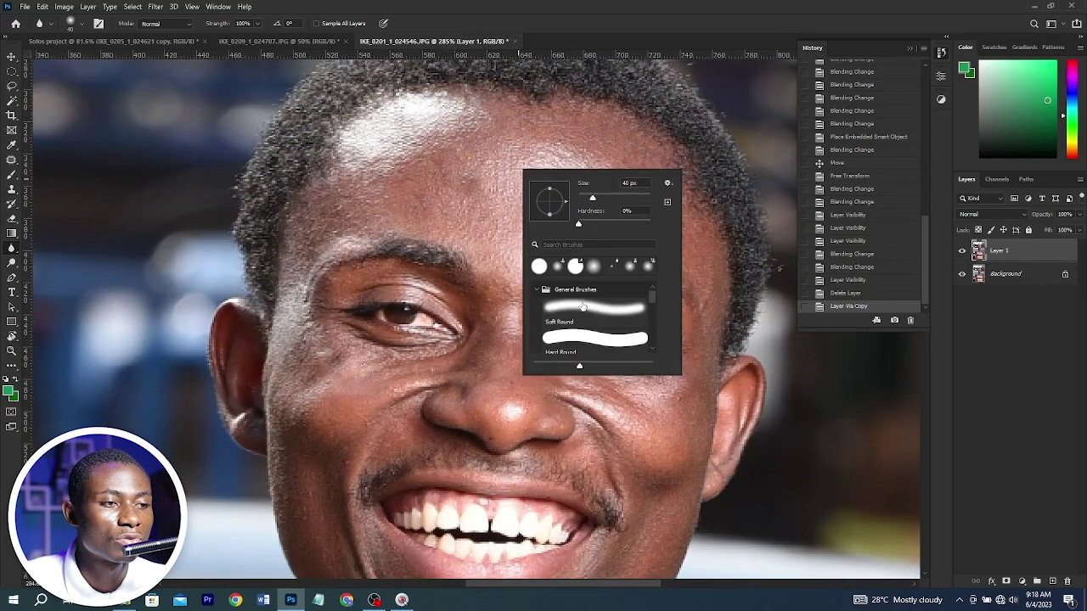
double_click(575, 331)
mouse_move(471, 169)
mouse_down()
mouse_move(556, 166)
mouse_move(581, 182)
mouse_up()
key(ctrl+z)
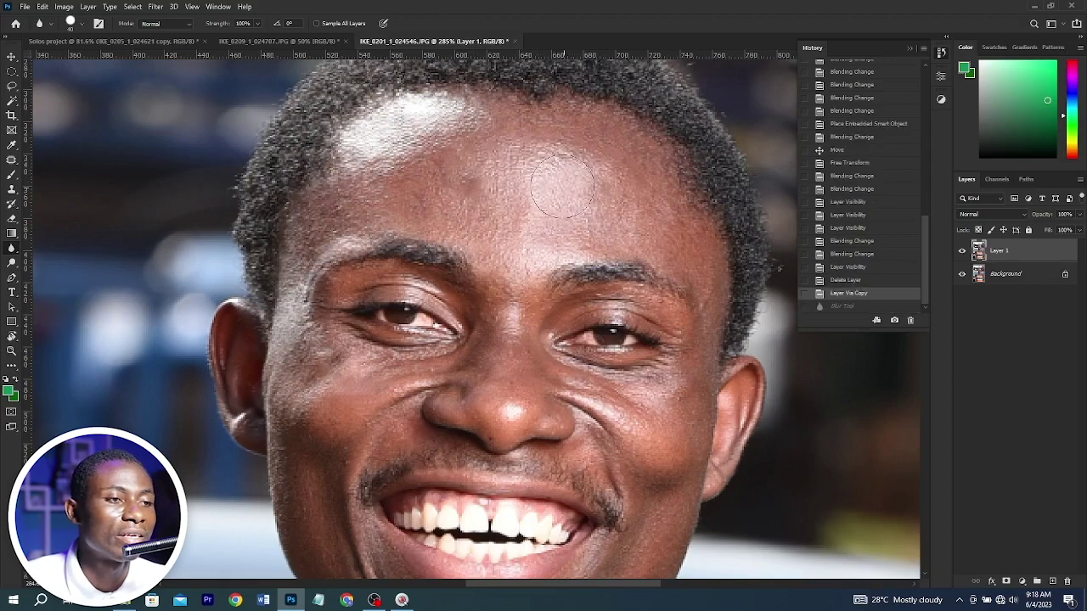
Try blurring the forehead on Layer 1 at 12% strength and undo the blur strokes
drag(215, 24, 136, 28)
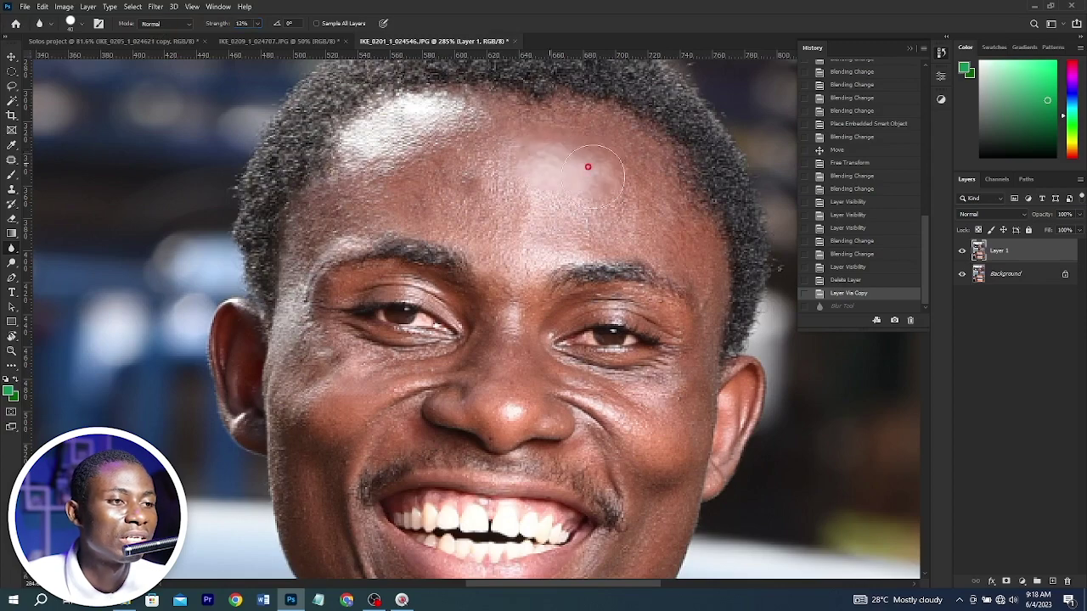
scroll(592, 176, down, 1)
mouse_move(451, 167)
mouse_down()
mouse_move(450, 136)
mouse_move(497, 147)
mouse_up()
key(ctrl+z)
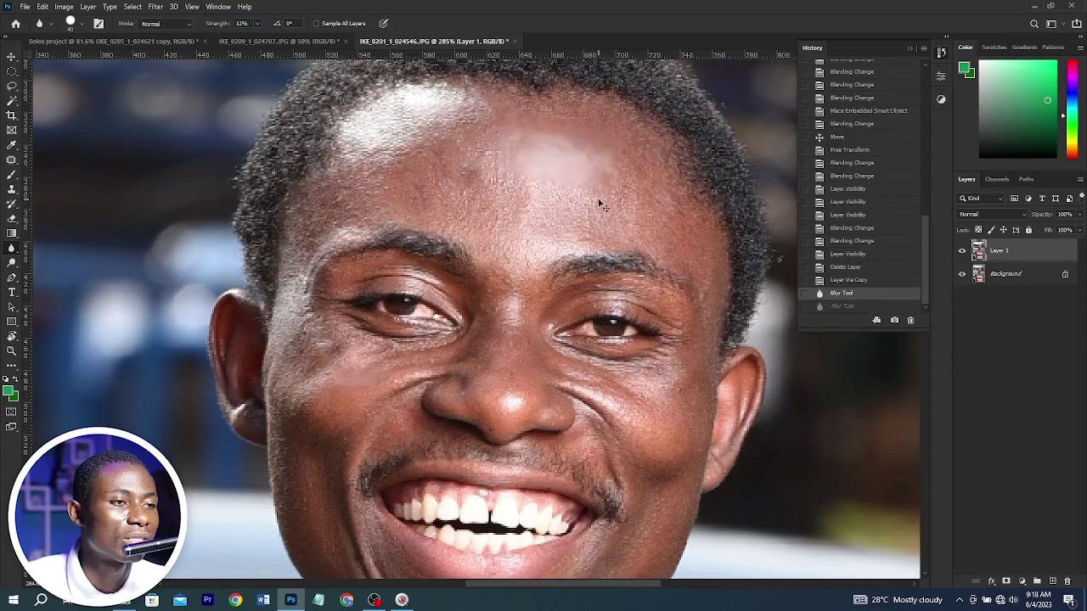
key(ctrl+z)
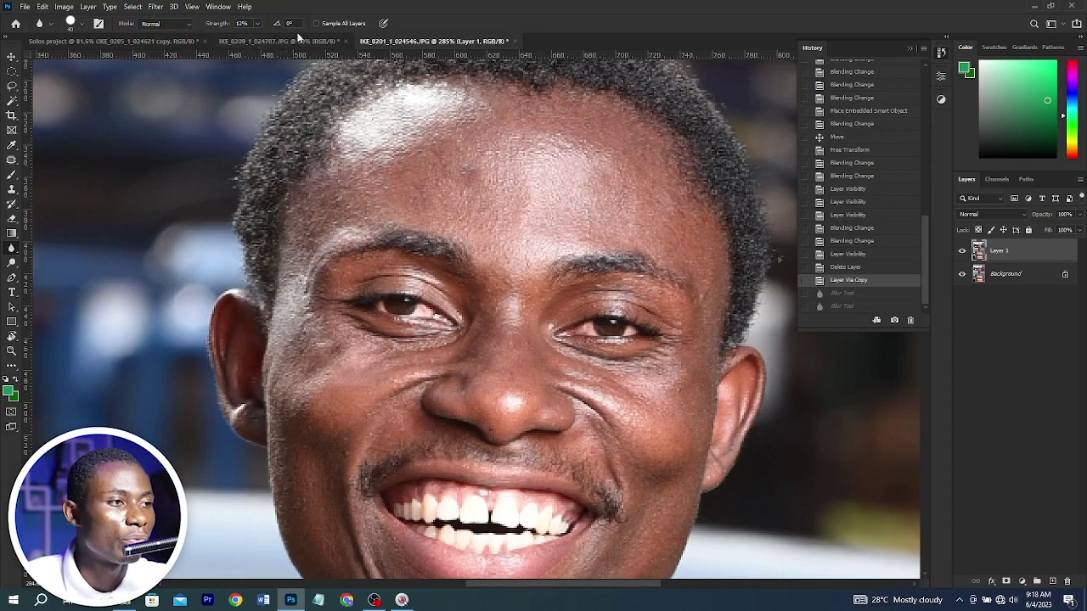
Set the Blur tool's strength to 2% and smooth the skin across the forehead on Layer 1
drag(218, 24, 228, 24)
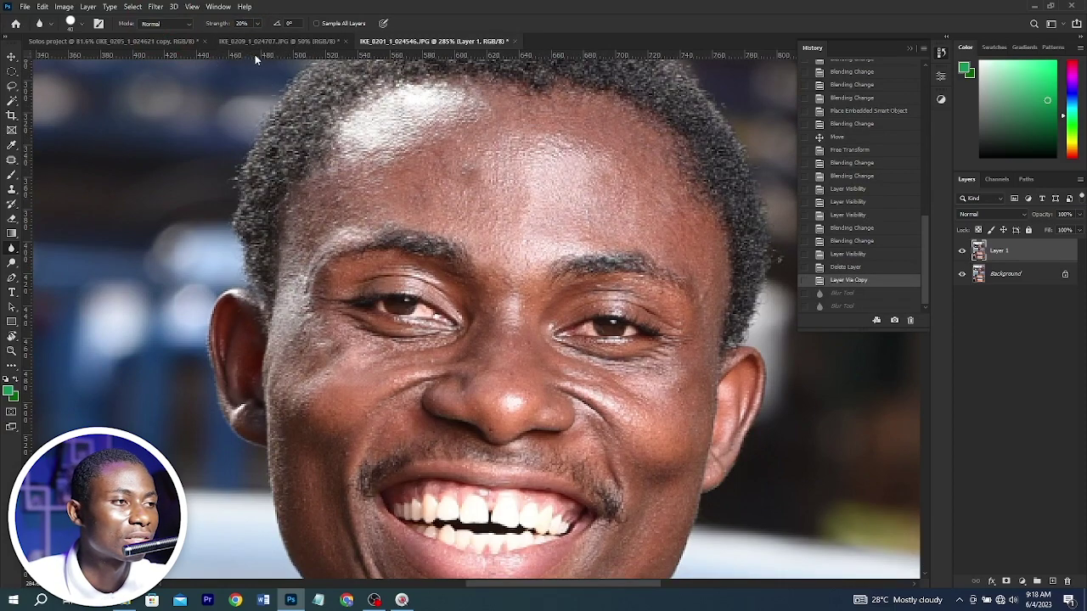
key(2)
mouse_move(530, 142)
mouse_down()
mouse_move(582, 158)
mouse_move(507, 182)
mouse_move(352, 176)
mouse_move(447, 164)
mouse_move(556, 191)
mouse_up()
click(517, 228)
mouse_move(544, 228)
mouse_down()
mouse_move(685, 238)
mouse_move(556, 163)
mouse_move(436, 163)
mouse_up()
click(417, 170)
Toggle Layer 1's visibility to compare the blurred forehead with the original photo
click(962, 251)
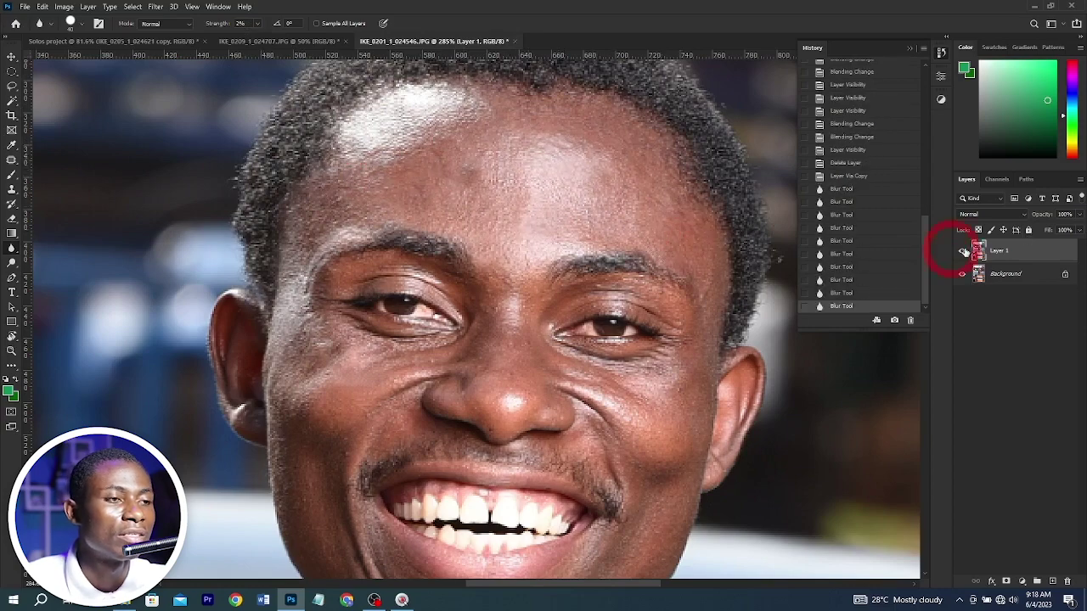
click(963, 252)
click(962, 252)
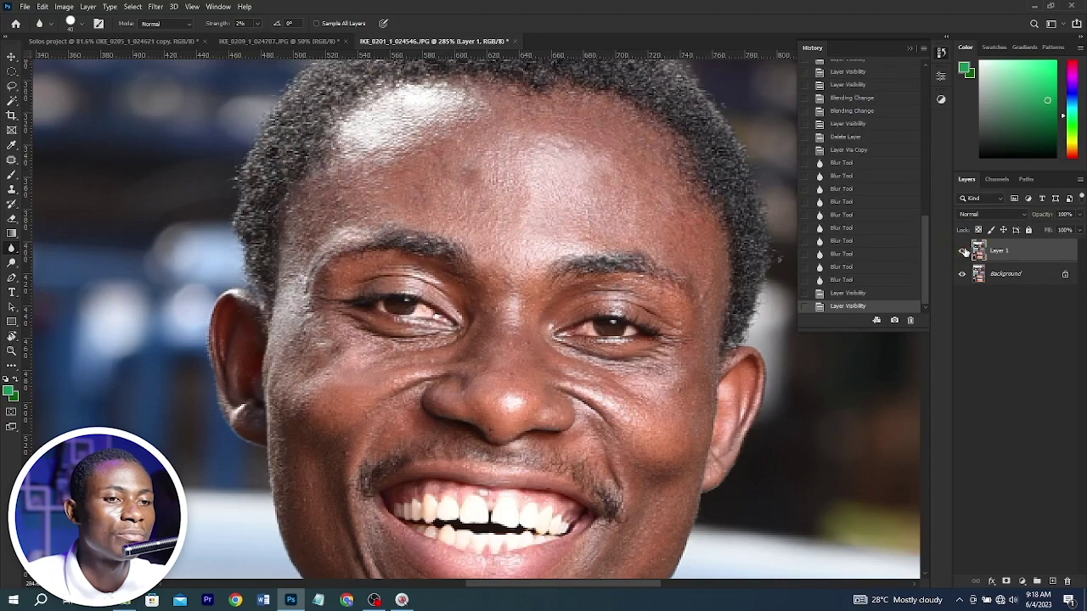
click(962, 252)
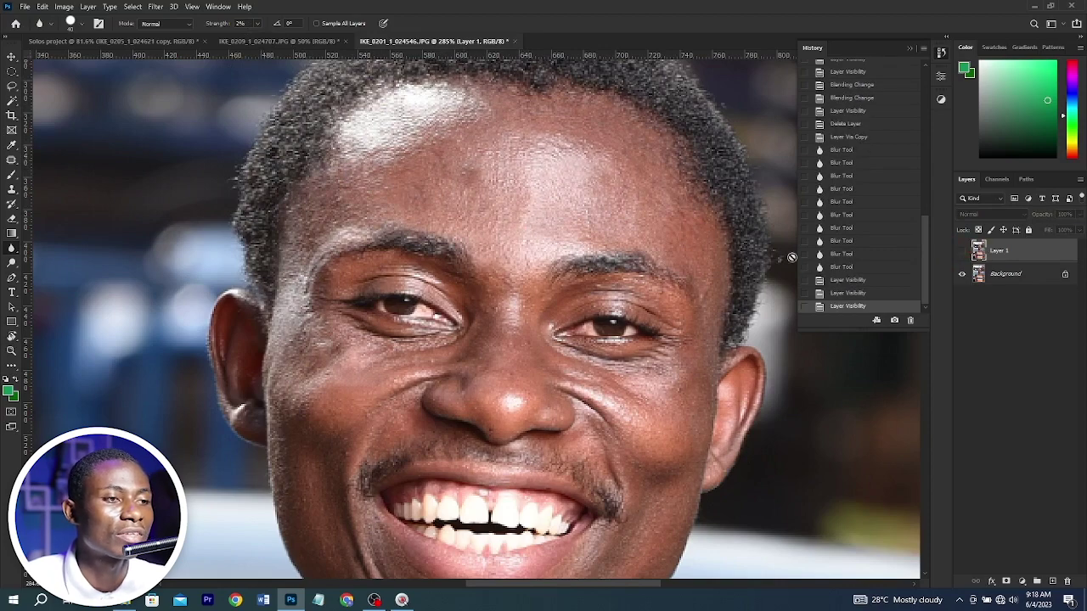
Show Layer 1 and use the Sharpen tool on the man's right cheek and the middle of his forehead
right_click(13, 248)
click(60, 258)
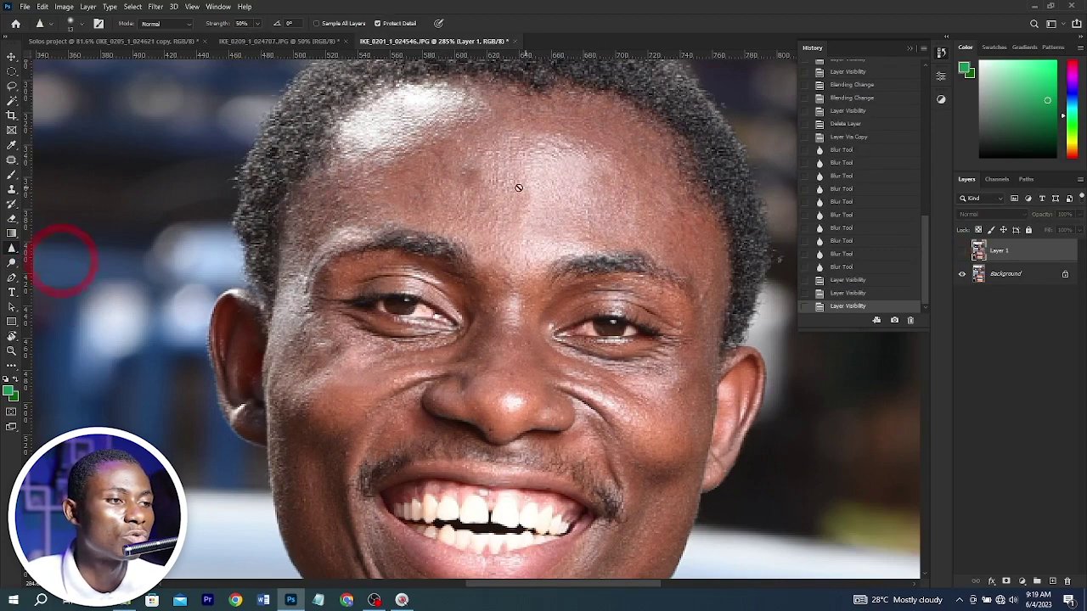
click(960, 248)
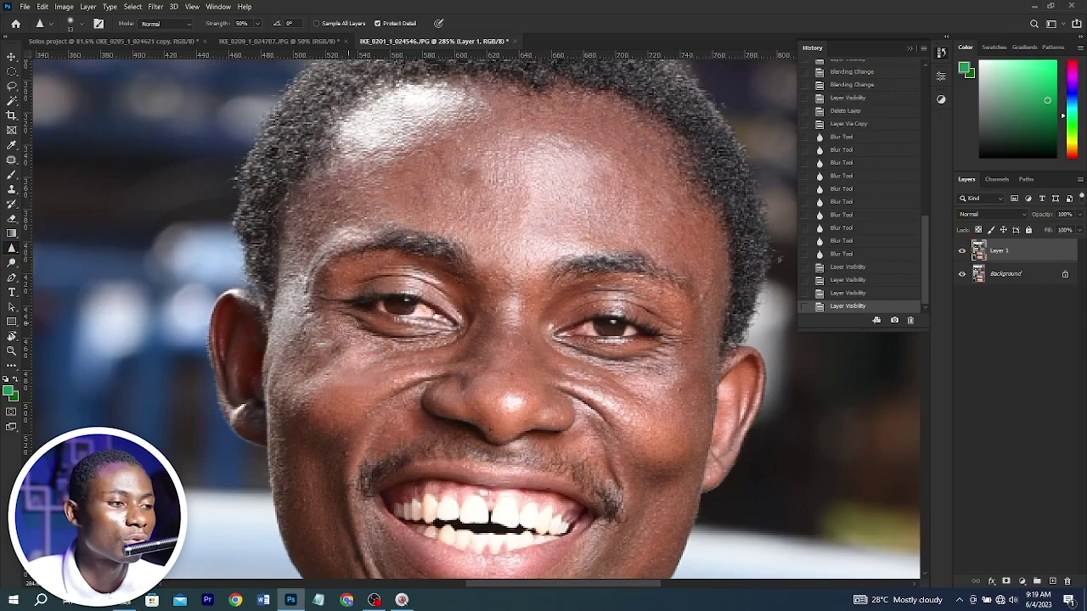
mouse_move(259, 367)
mouse_down()
mouse_move(321, 346)
mouse_move(399, 391)
mouse_move(291, 367)
mouse_move(297, 358)
mouse_up()
mouse_move(383, 180)
mouse_down()
mouse_move(452, 163)
mouse_move(491, 185)
mouse_move(480, 158)
mouse_move(500, 174)
mouse_up()
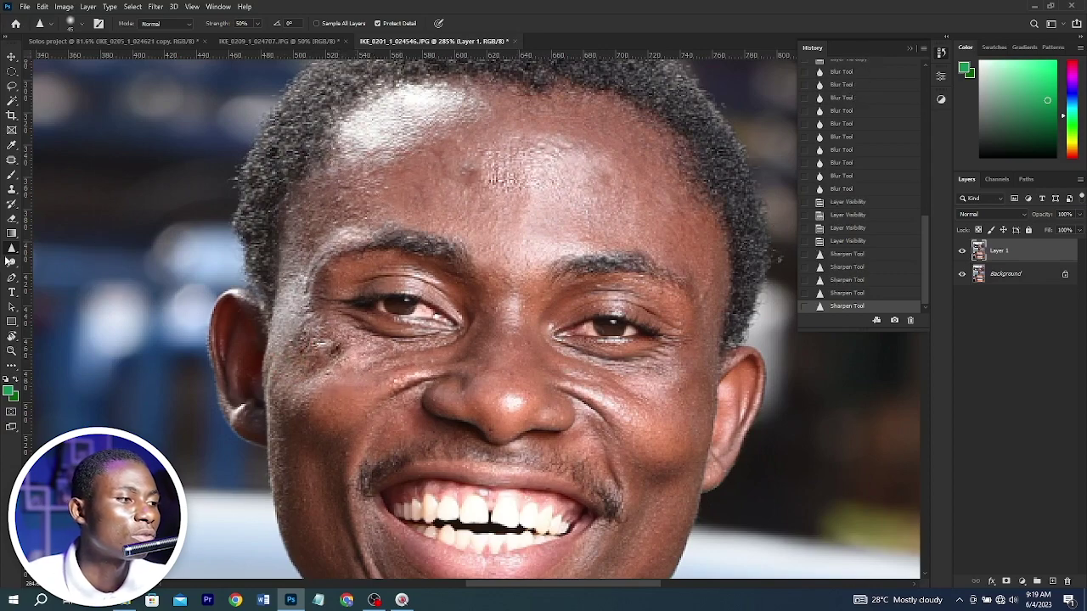
Reduce the Dodge tool's brush to 10 px and lighten the white of the man's right eye
click(13, 265)
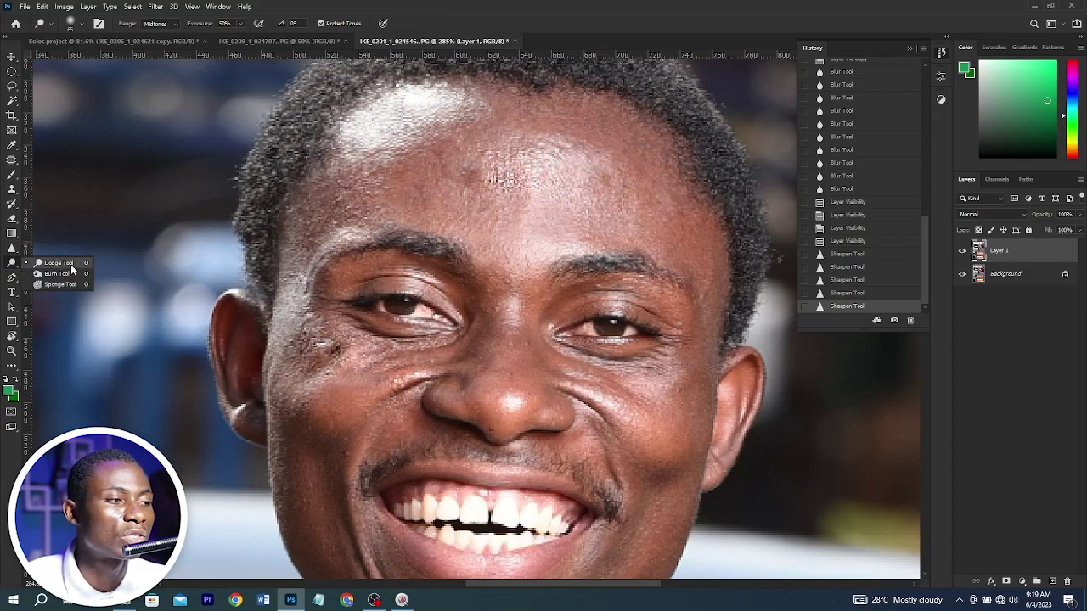
click(62, 264)
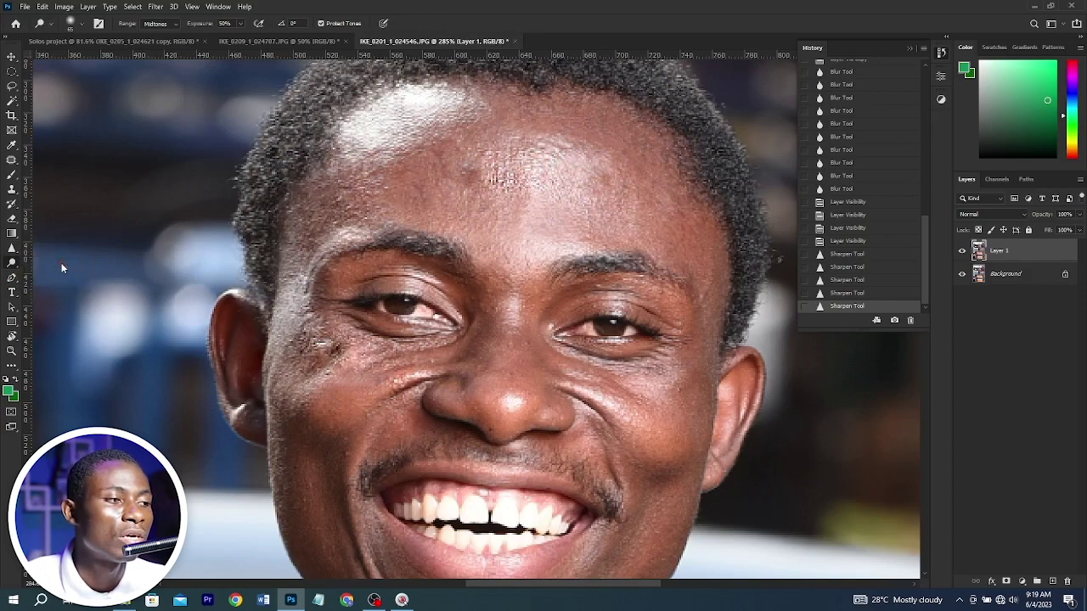
key(bracketleft)
key(bracketleft)
key(bracketleft)
key(bracketleft)
key(bracketleft)
key(bracketleft)
key(bracketleft)
key(bracketleft)
key(bracketleft)
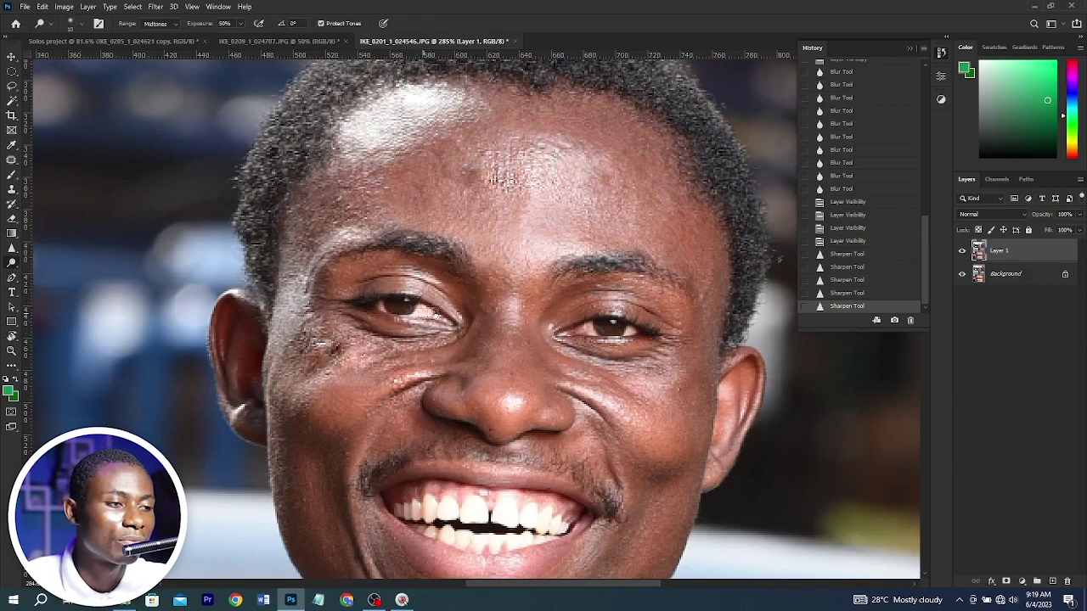
drag(423, 313, 413, 311)
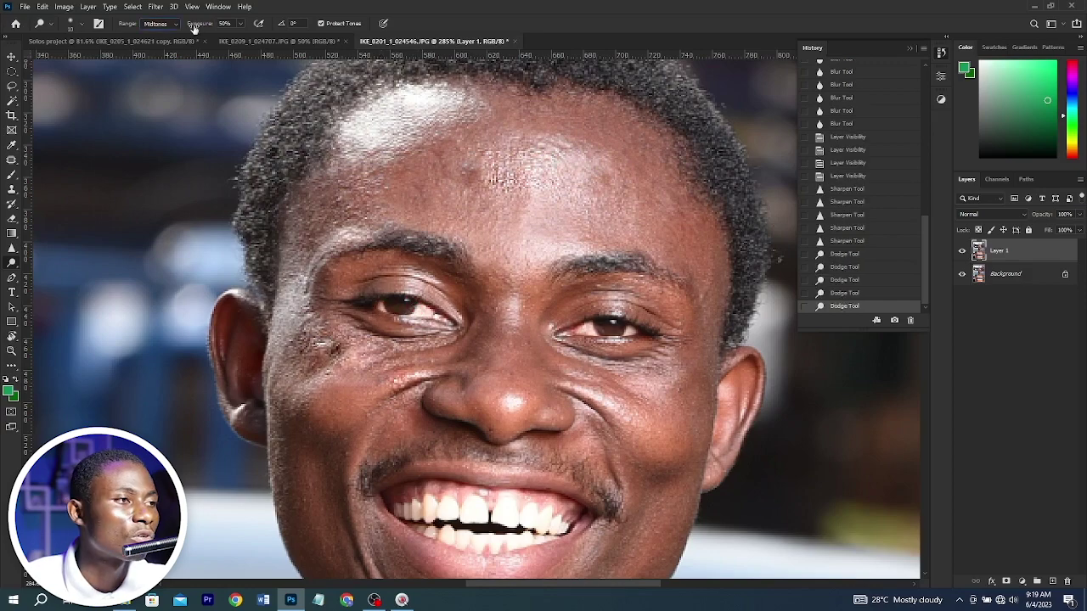
Set the Dodge tool's exposure to 64% and lighten the white of the man's left eye
click(197, 24)
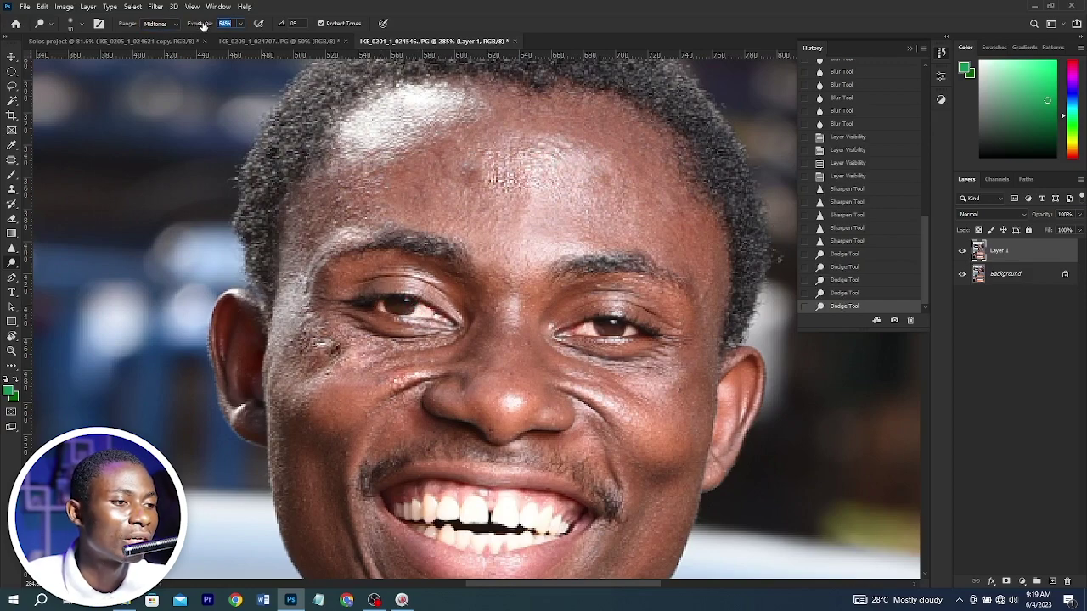
drag(203, 26, 206, 26)
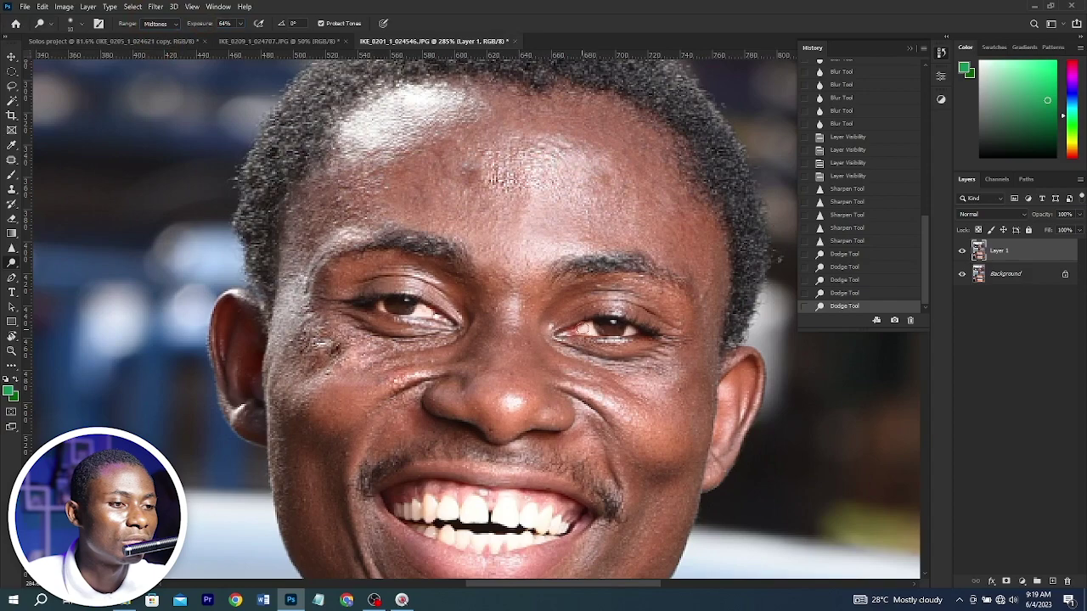
mouse_move(579, 328)
mouse_down()
mouse_move(594, 328)
mouse_move(571, 330)
mouse_up()
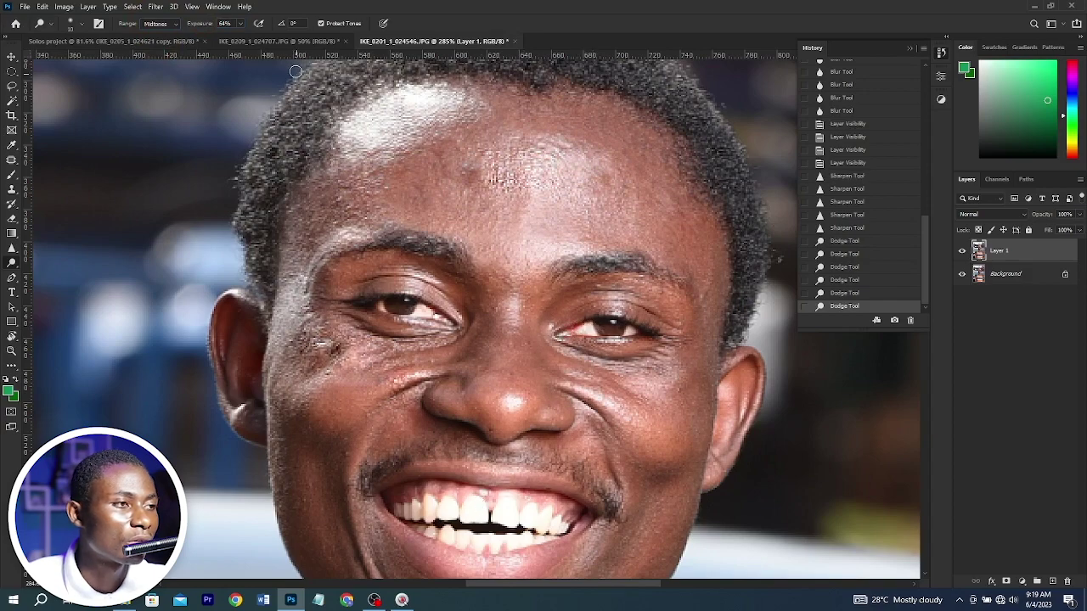
Set the Dodge tool's exposure to 100% and whiten the upper and lower teeth
drag(208, 26, 386, 24)
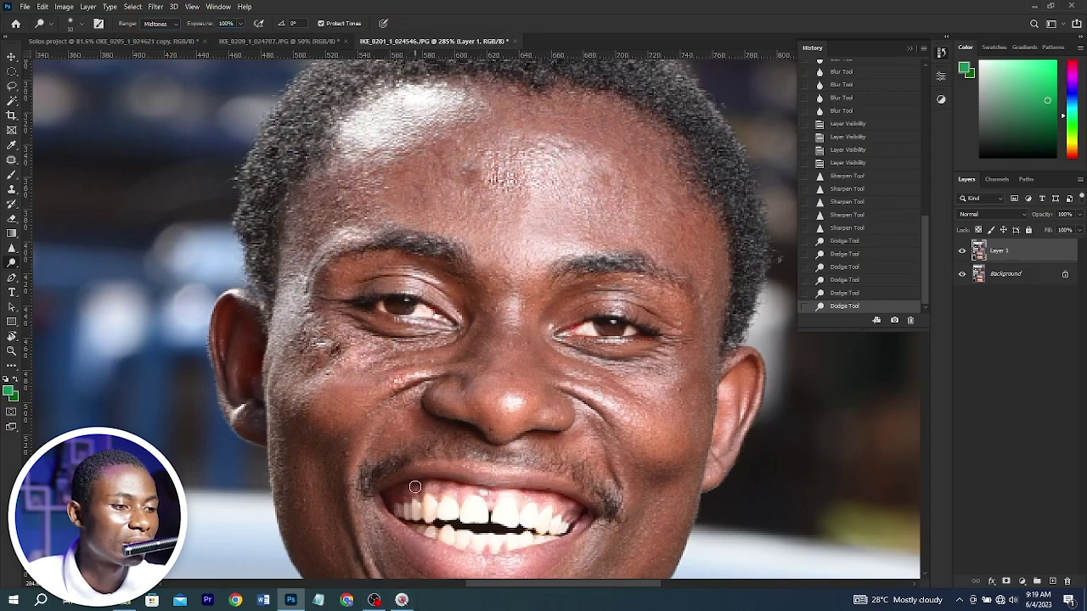
mouse_move(430, 506)
mouse_down()
mouse_move(399, 513)
mouse_move(444, 506)
mouse_up()
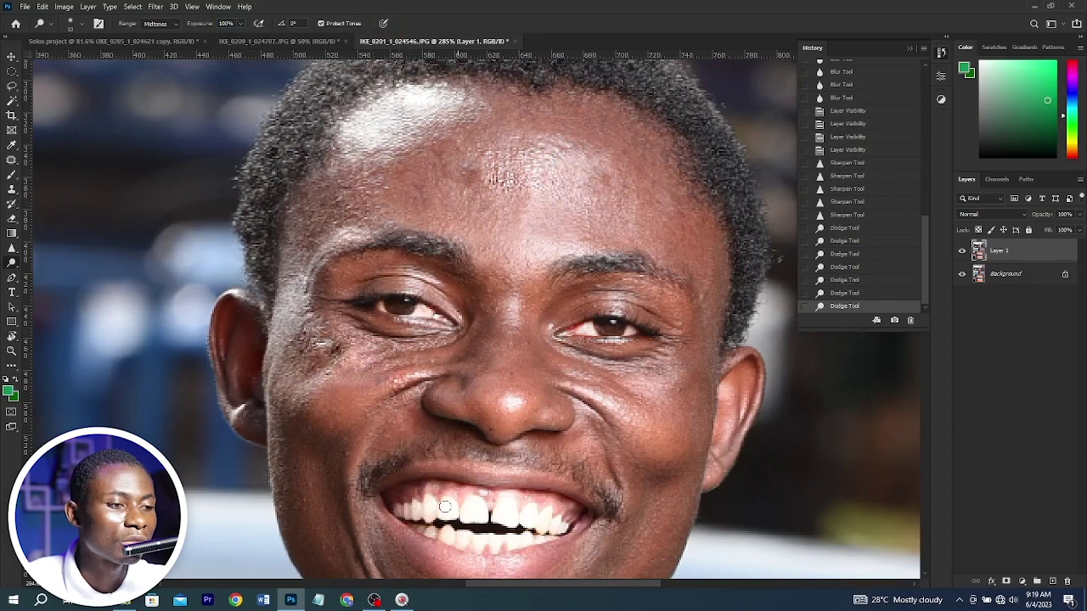
click(543, 527)
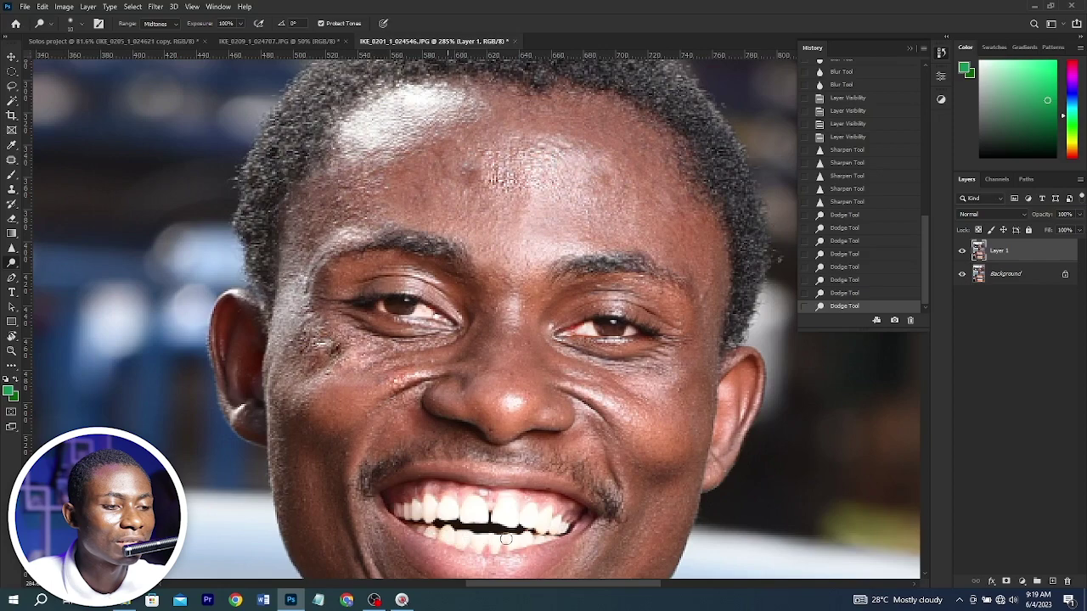
mouse_move(534, 533)
mouse_down()
mouse_move(552, 528)
mouse_move(421, 527)
mouse_up()
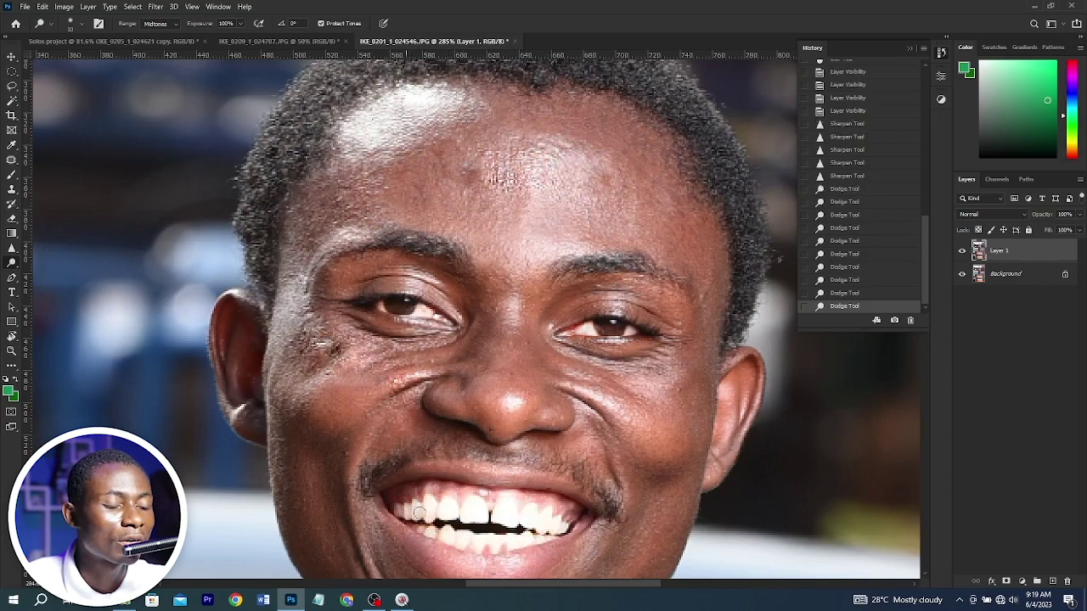
click(521, 516)
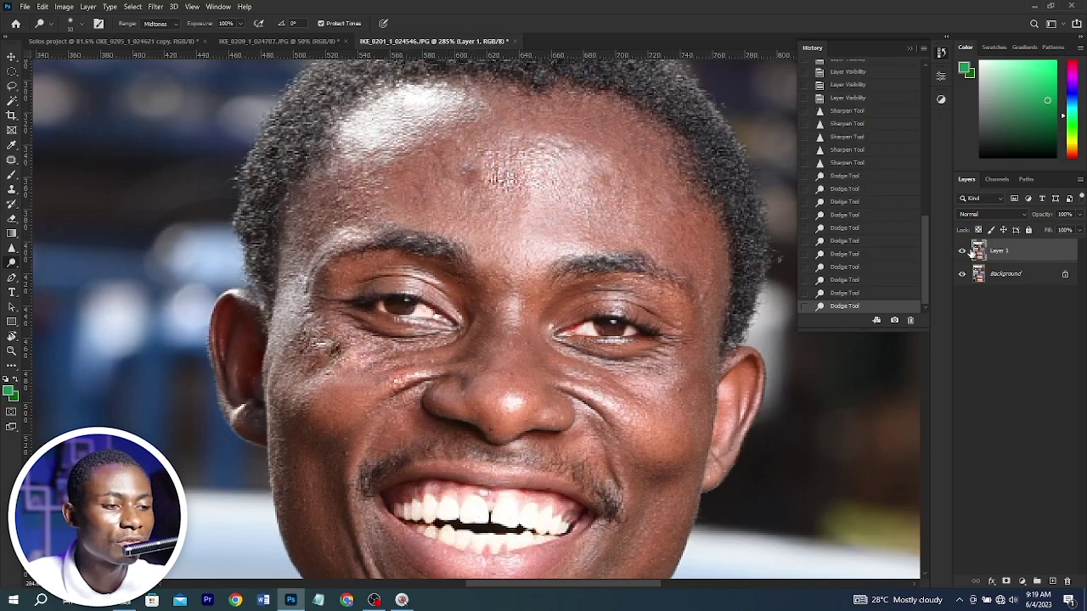
Toggle Layer 1's visibility to compare the dodged eyes and teeth with the original photo
click(962, 251)
click(962, 252)
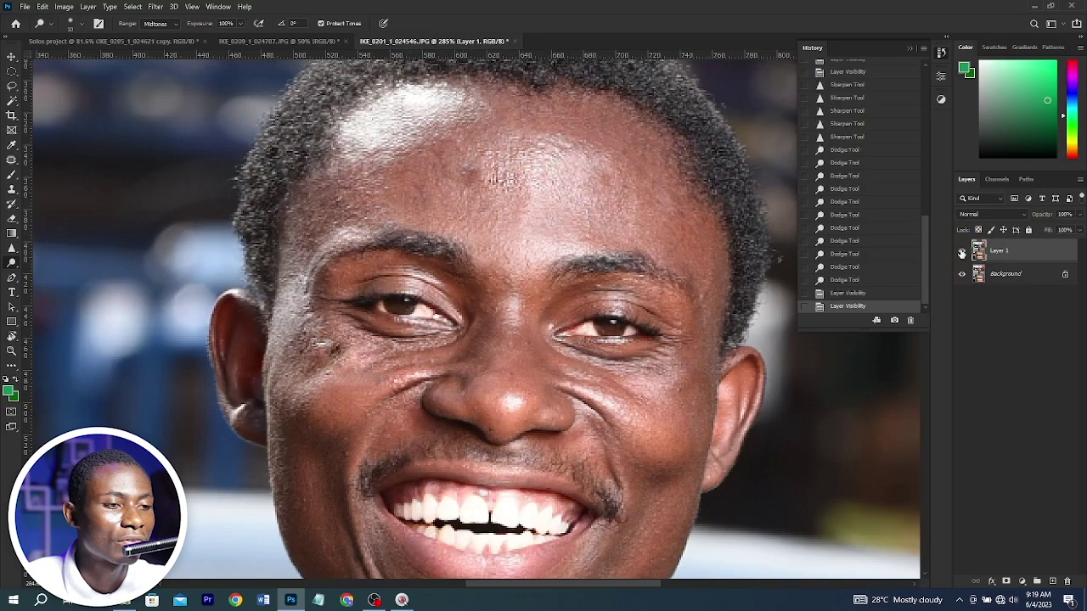
click(962, 251)
click(962, 252)
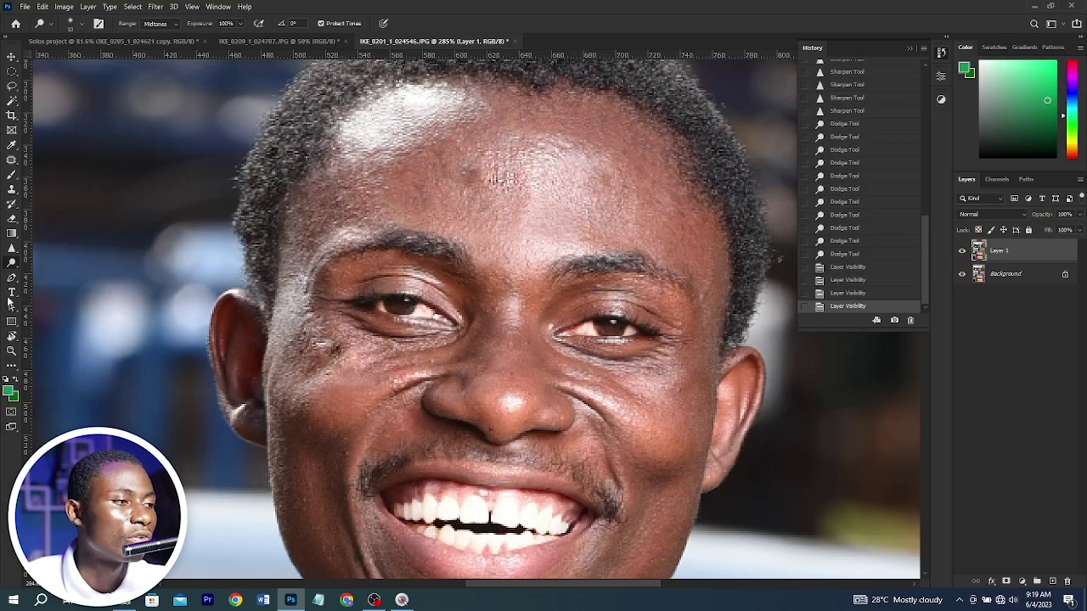
Darken the forehead and both cheeks on Layer 1 with the Burn tool
right_click(10, 264)
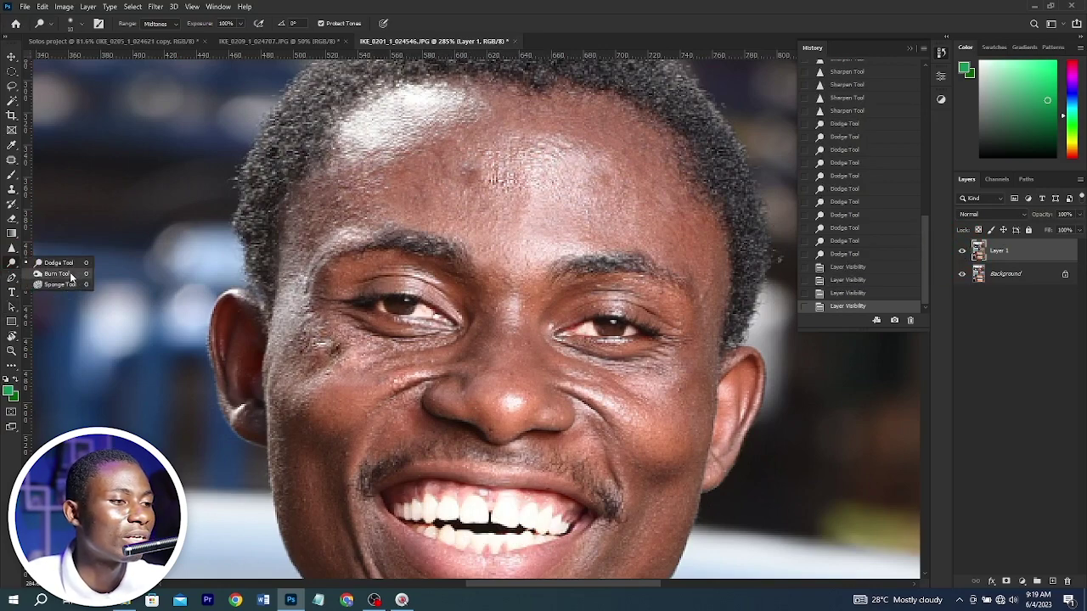
click(58, 273)
mouse_move(484, 191)
mouse_down()
mouse_move(594, 191)
mouse_move(662, 225)
mouse_move(698, 259)
mouse_up()
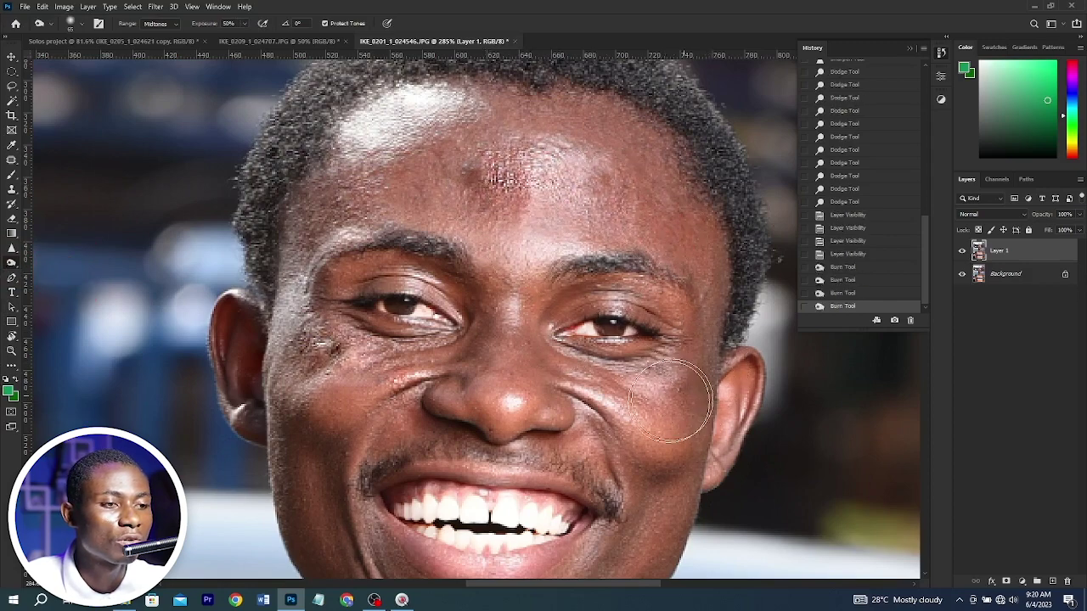
drag(670, 404, 612, 442)
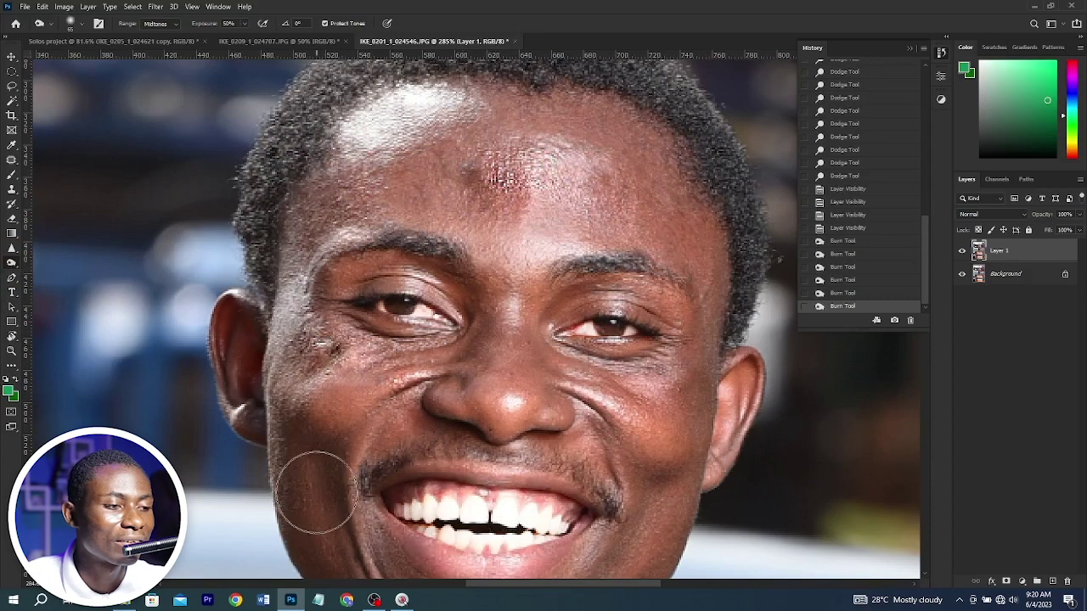
mouse_move(315, 484)
mouse_down()
mouse_move(315, 461)
mouse_move(322, 492)
mouse_up()
drag(330, 499, 336, 507)
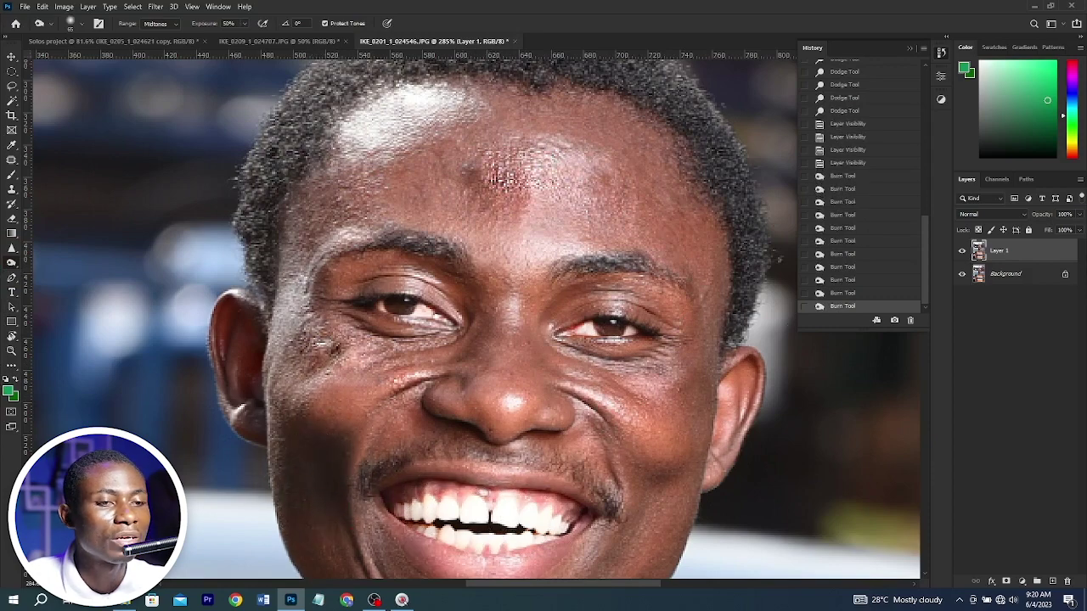
Burn the neck, jaw and chin darker, and add another burn stroke on the middle of the forehead
scroll(510, 297, down, 5)
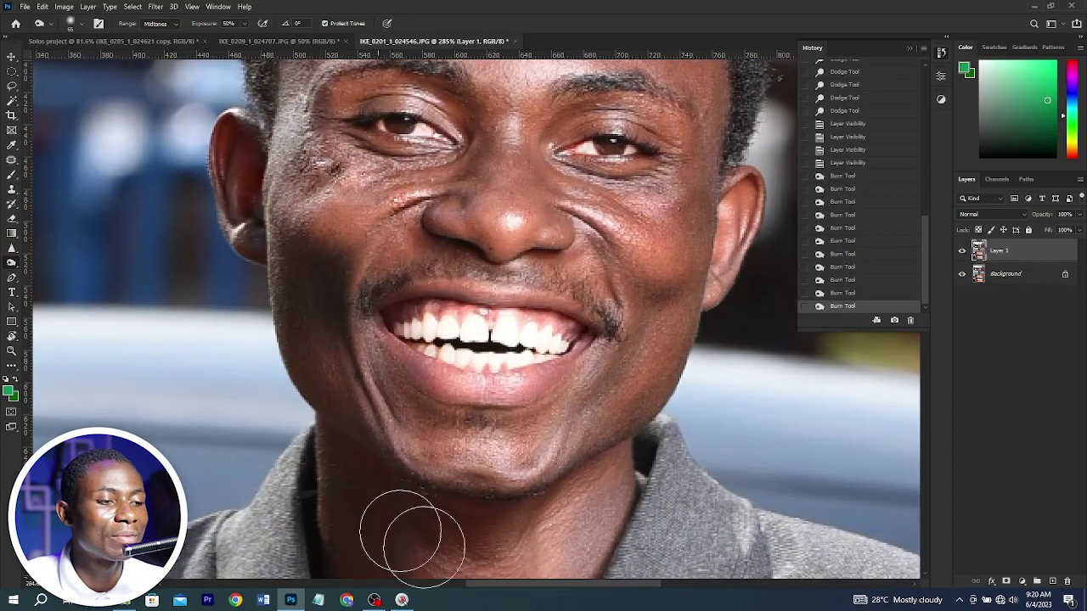
drag(416, 533, 512, 535)
drag(366, 515, 342, 461)
drag(534, 505, 547, 451)
mouse_move(423, 429)
mouse_down()
mouse_move(538, 442)
mouse_move(510, 445)
mouse_move(584, 426)
mouse_up()
scroll(628, 379, up, 4)
drag(479, 164, 503, 168)
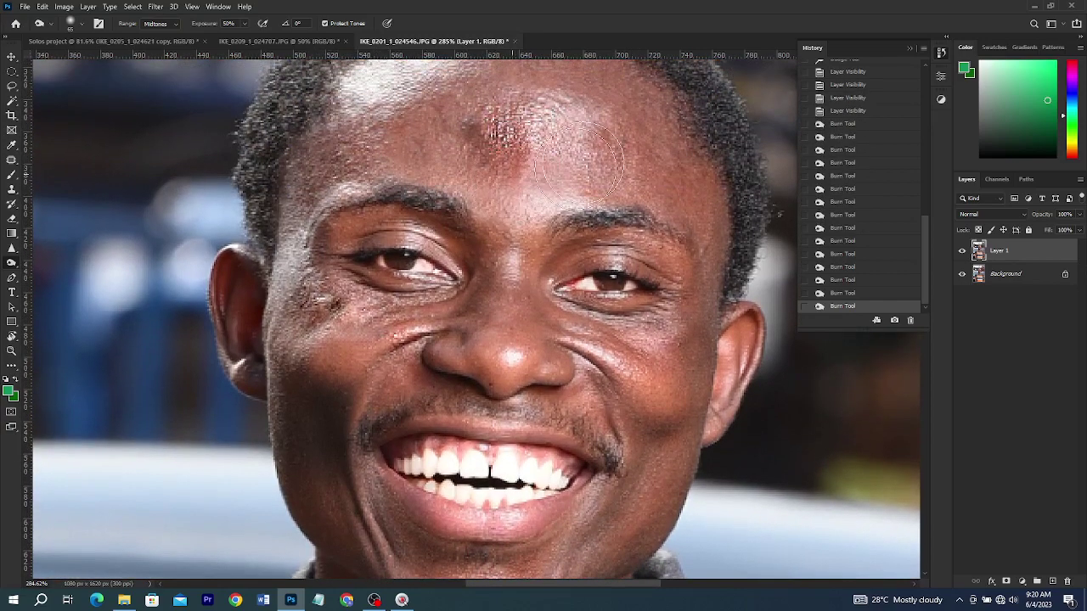
Delete the retouched Layer 1 so that only the Background photo is left
drag(1013, 259, 1067, 581)
scroll(403, 260, down, 2)
scroll(403, 261, down, 1)
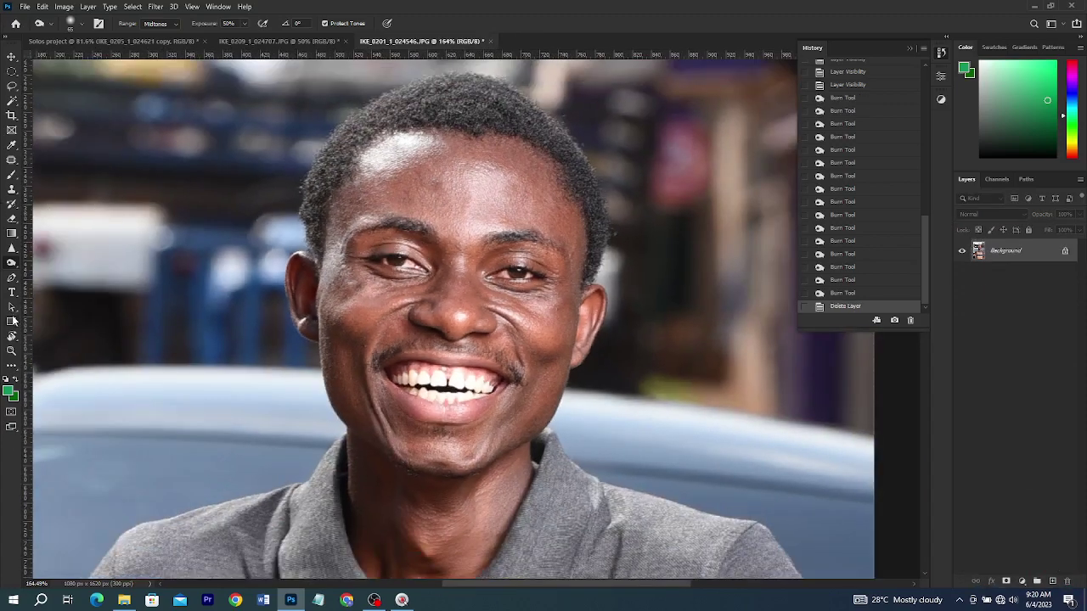
Trace a rough Pen tool path around the man's head, from the hair down past the chin and back up
click(12, 279)
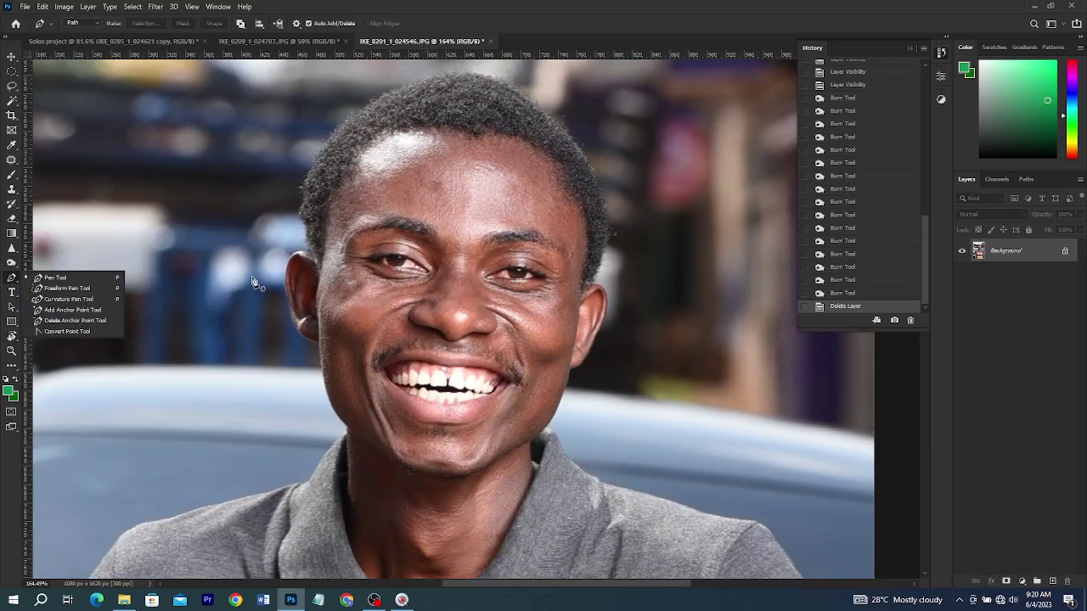
scroll(534, 170, down, 3)
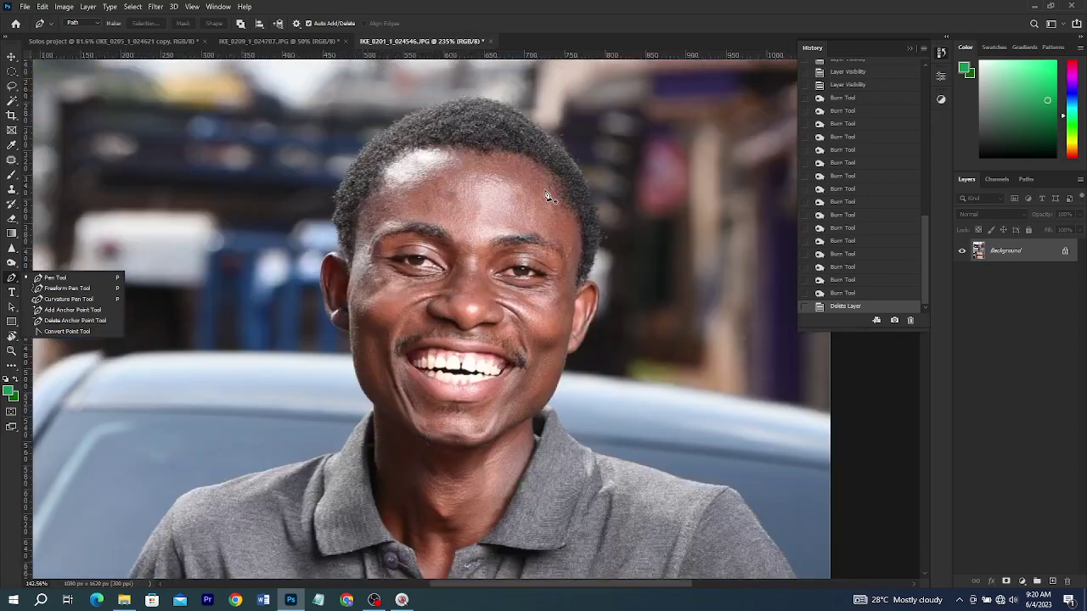
scroll(514, 166, up, 1)
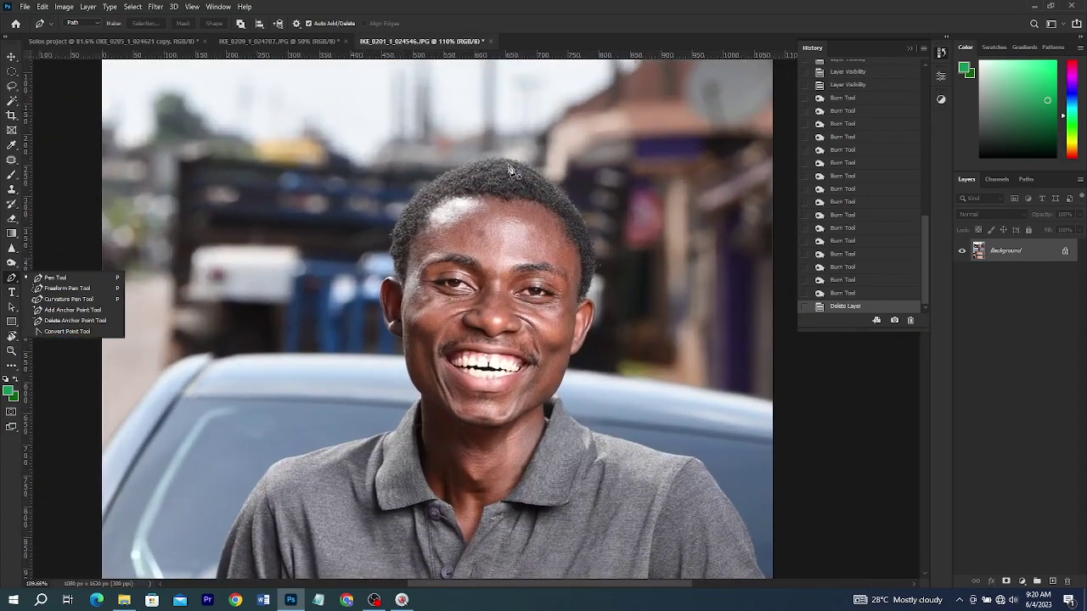
drag(513, 160, 536, 170)
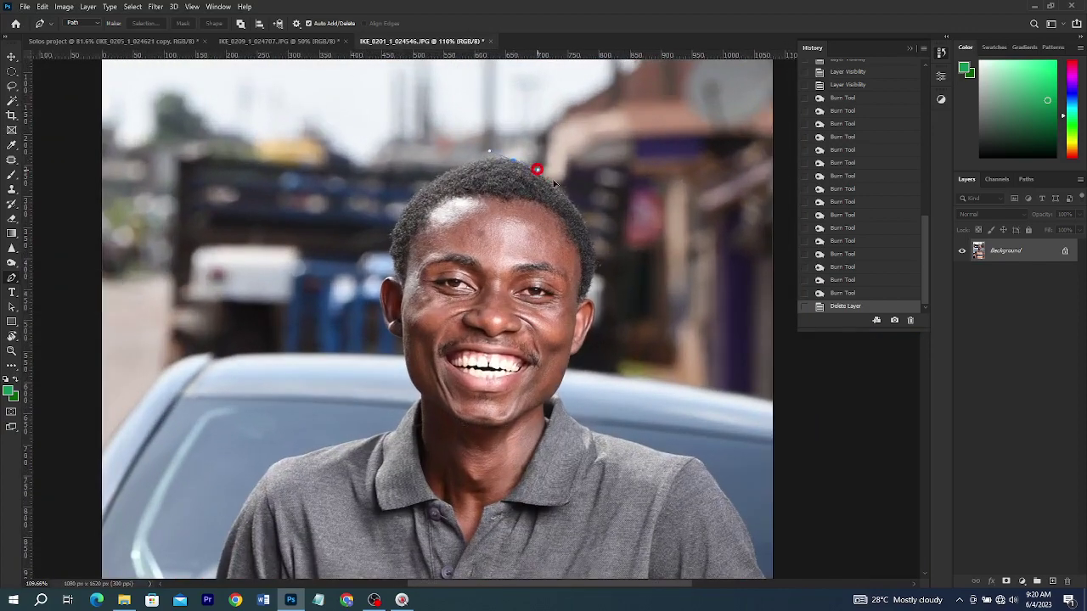
click(577, 207)
click(592, 268)
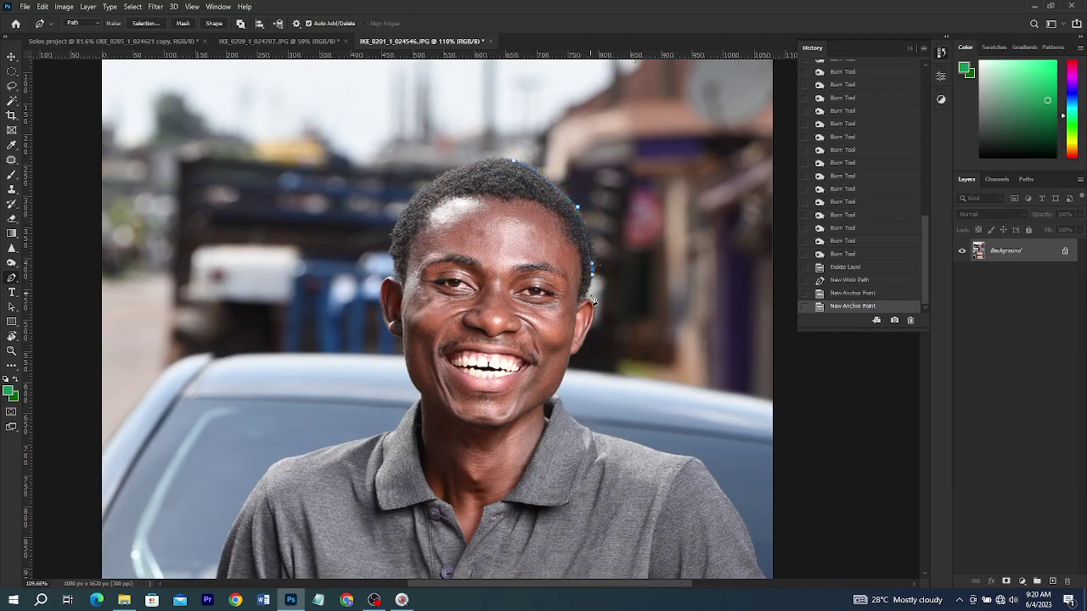
click(589, 293)
click(386, 309)
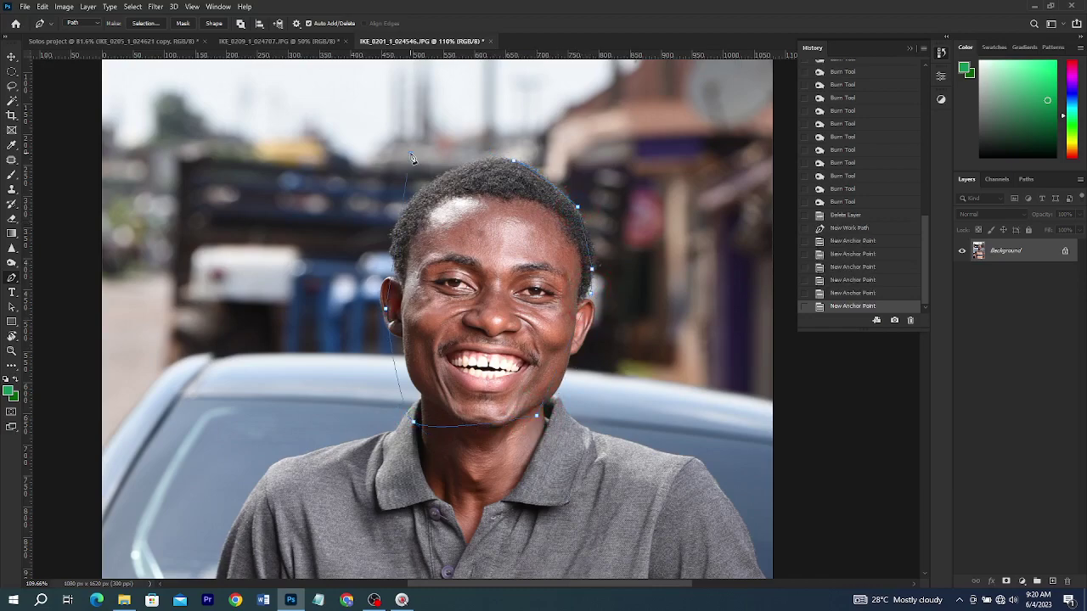
click(410, 153)
Convert the head path into a new anti-aliased selection with a feather radius of 0 pixels
right_click(501, 226)
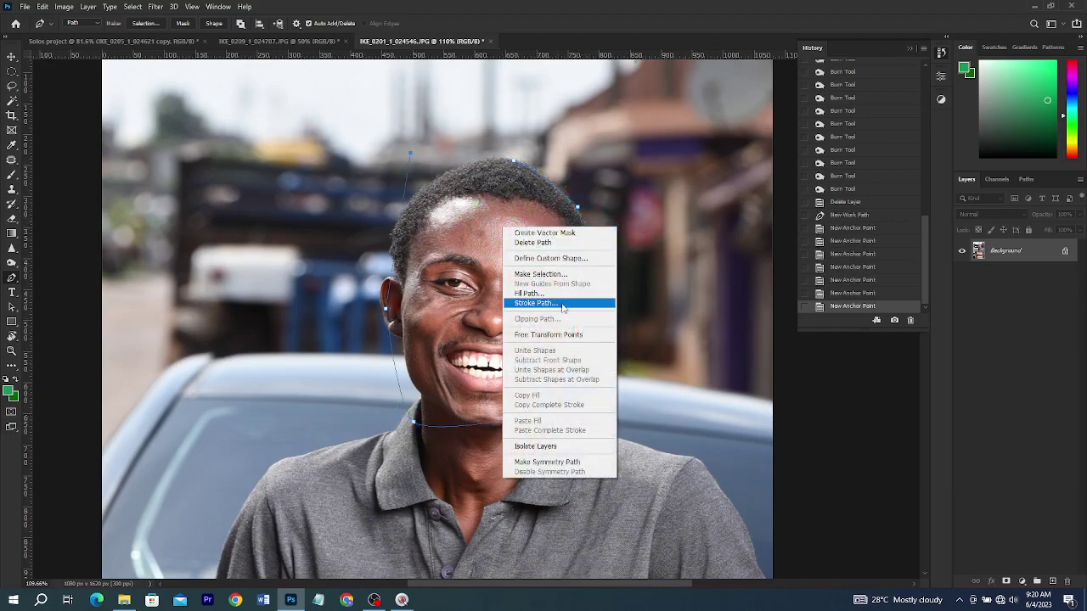
click(558, 274)
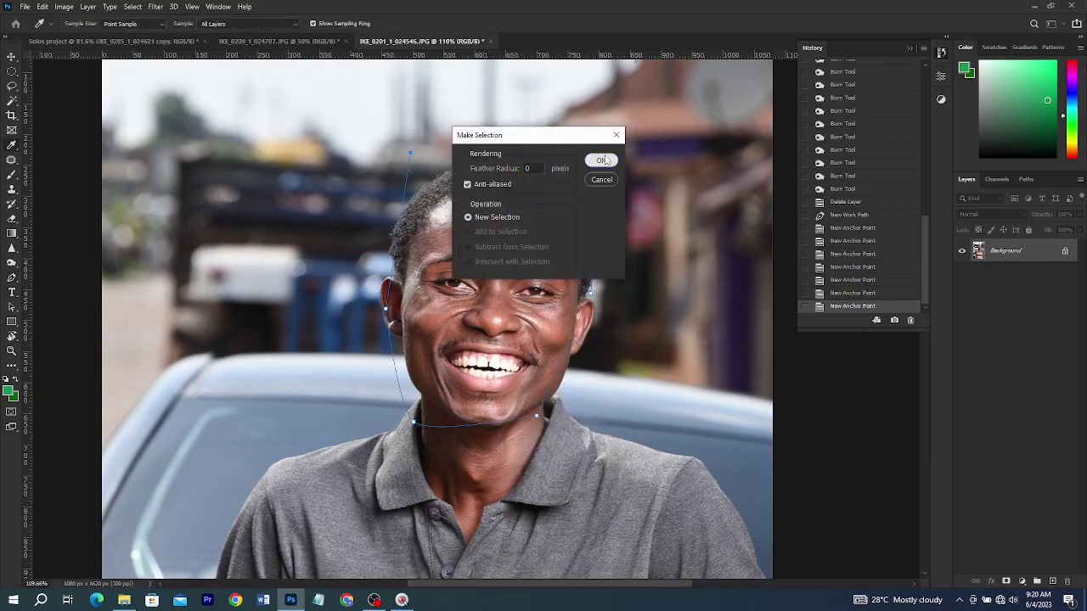
click(600, 160)
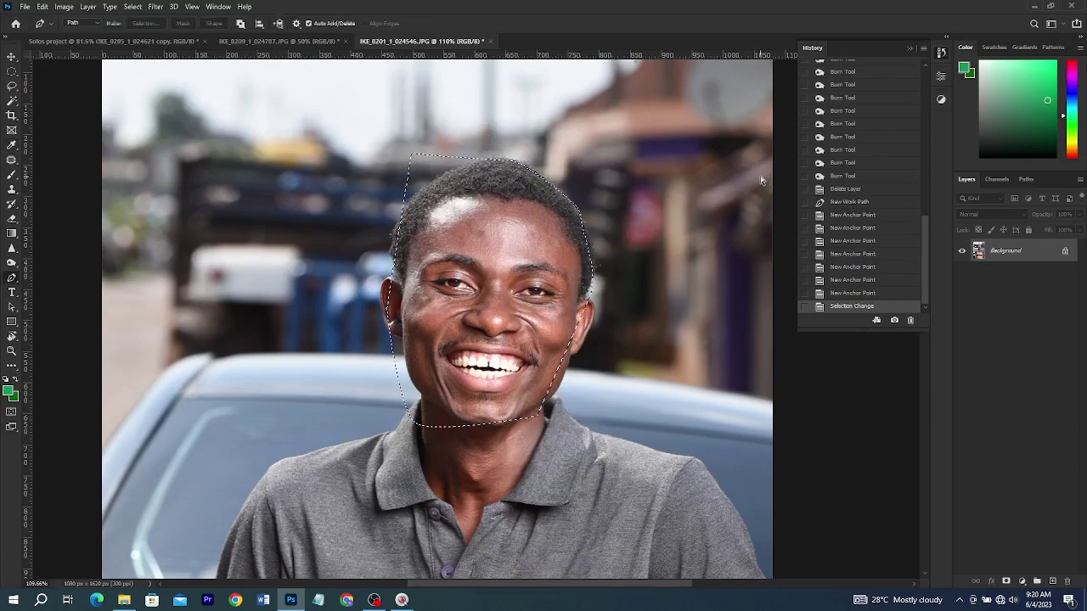
Copy the selected head onto a new layer and hide the Background to view the cutout alone
key(ctrl+c)
key(ctrl+v)
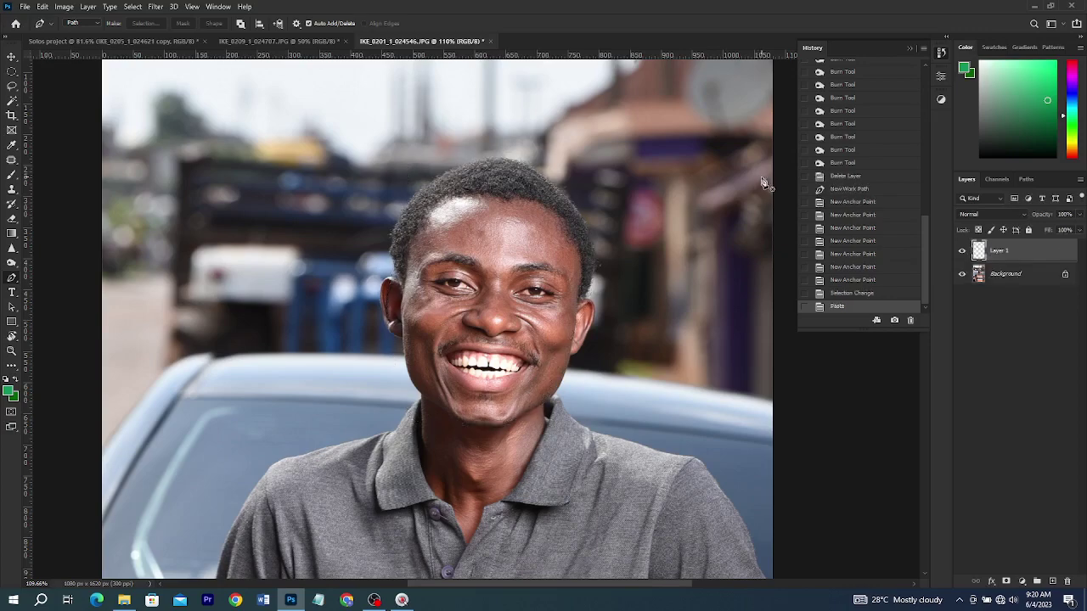
click(962, 273)
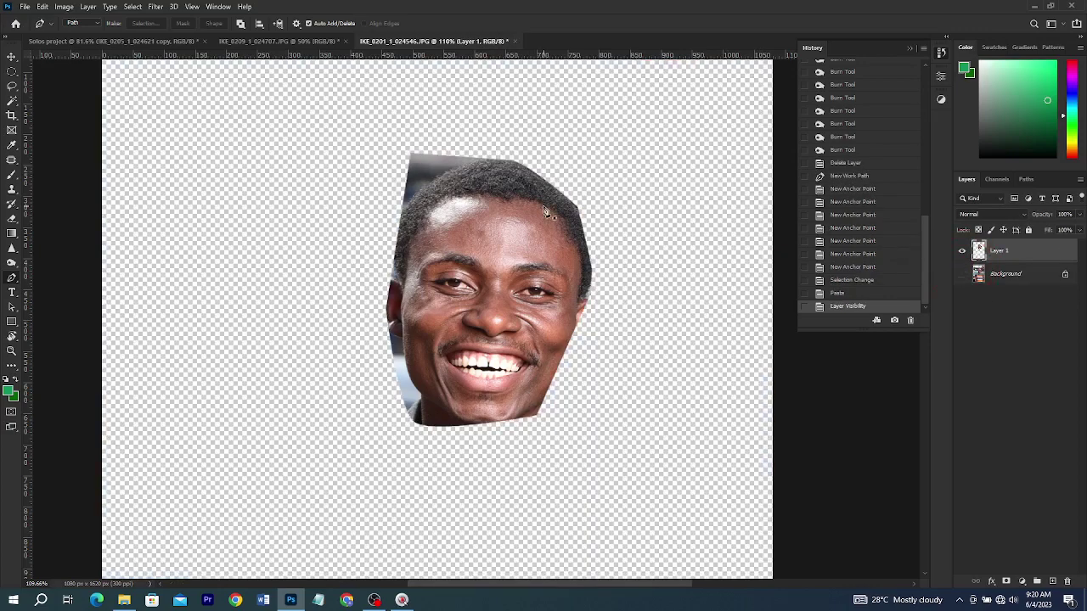
Undo hiding the Background and pasting the head cutout
key(v)
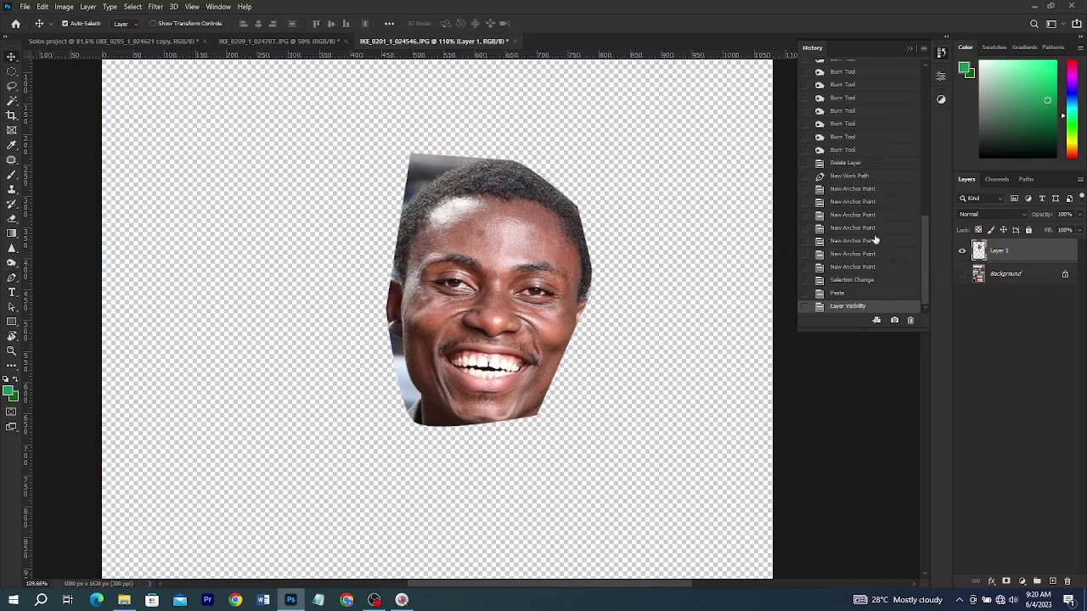
key(ctrl+z)
key(ctrl+z)
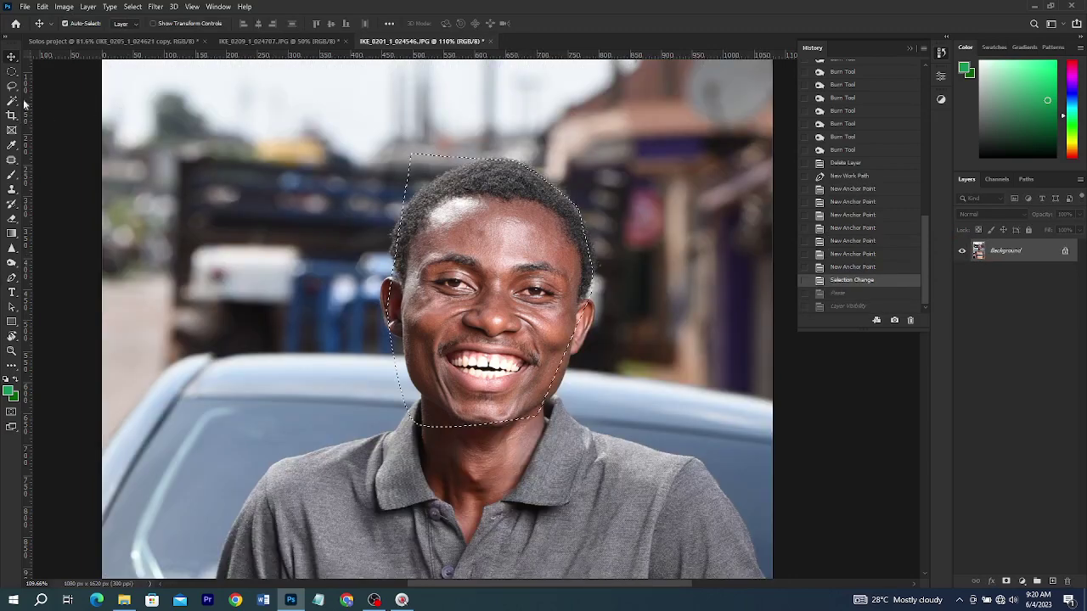
Switch to the Quick Selection tool and deselect the head outline
click(12, 100)
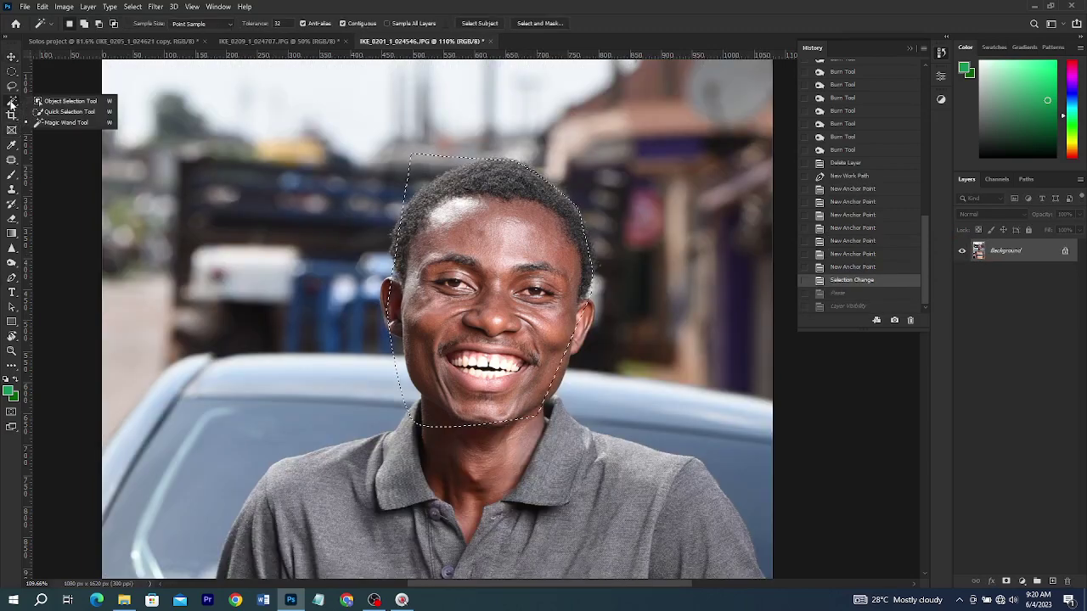
click(68, 111)
key(ctrl+d)
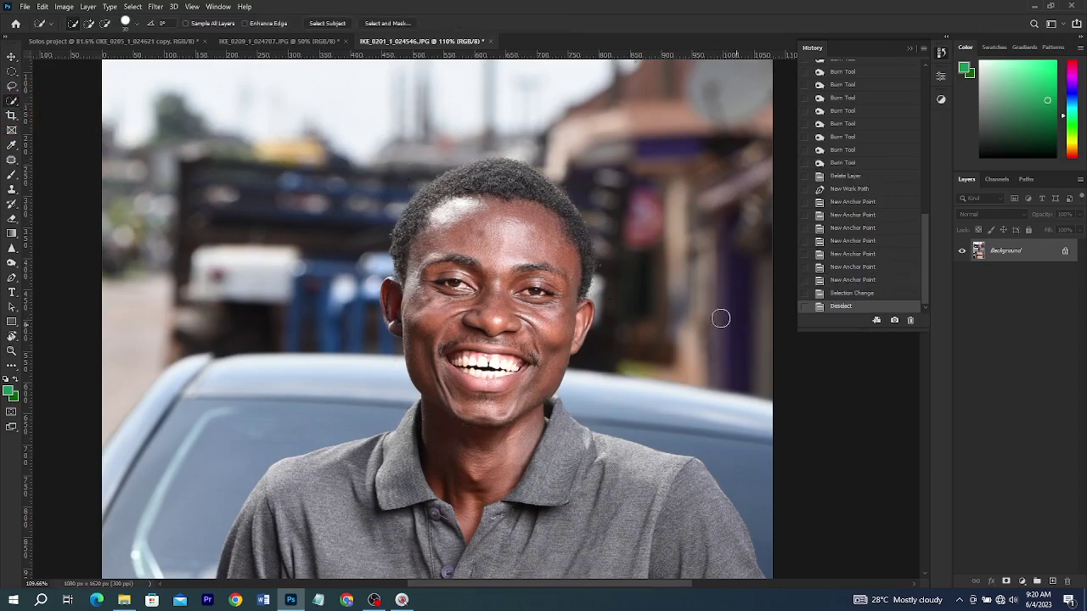
key(ctrl+z)
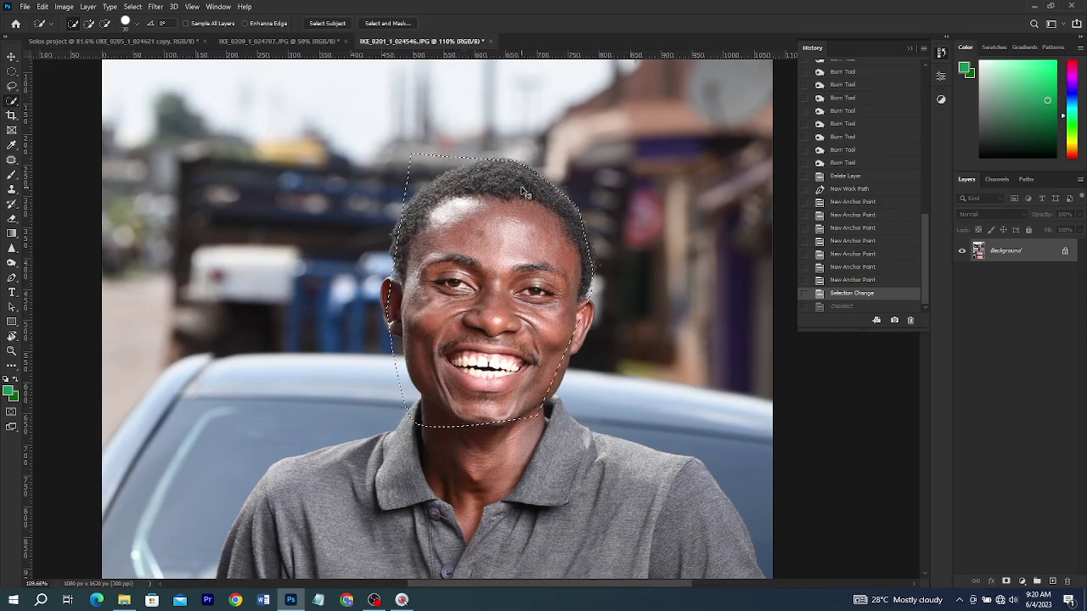
key(ctrl+d)
key(ctrl+z)
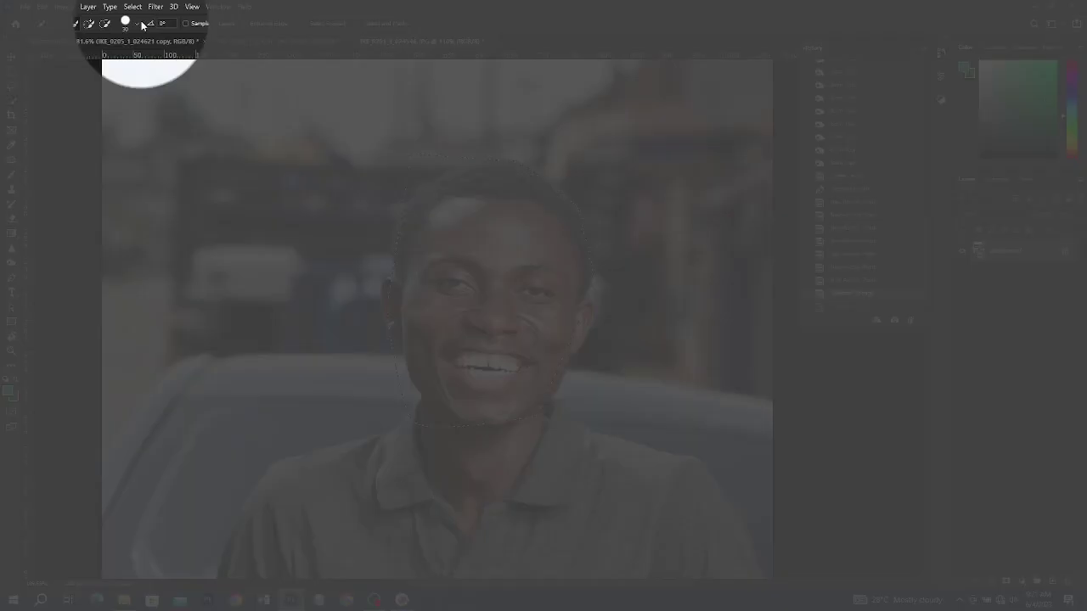
click(132, 7)
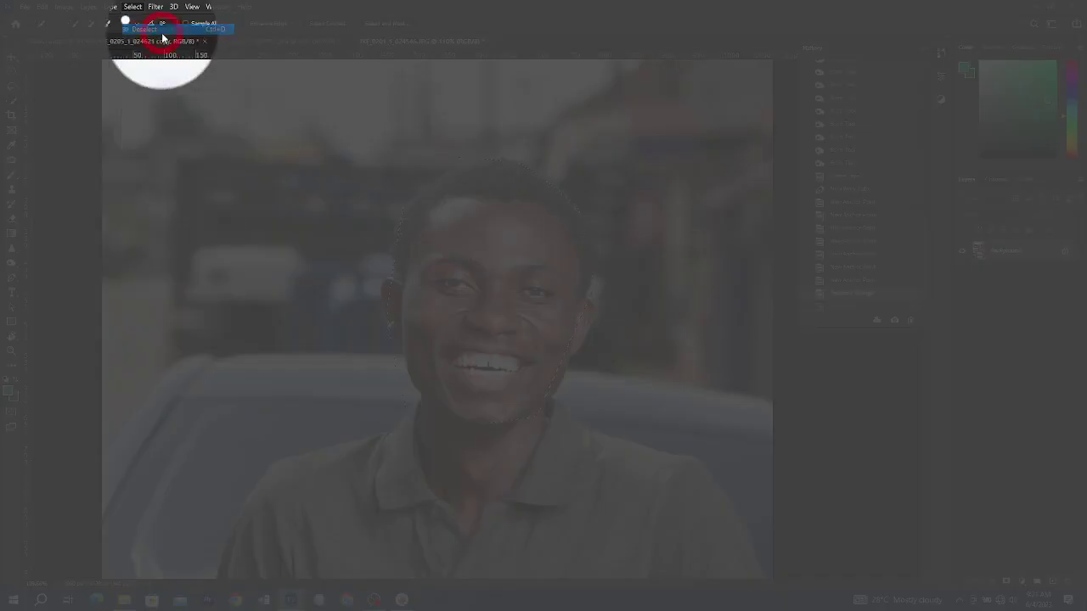
click(153, 30)
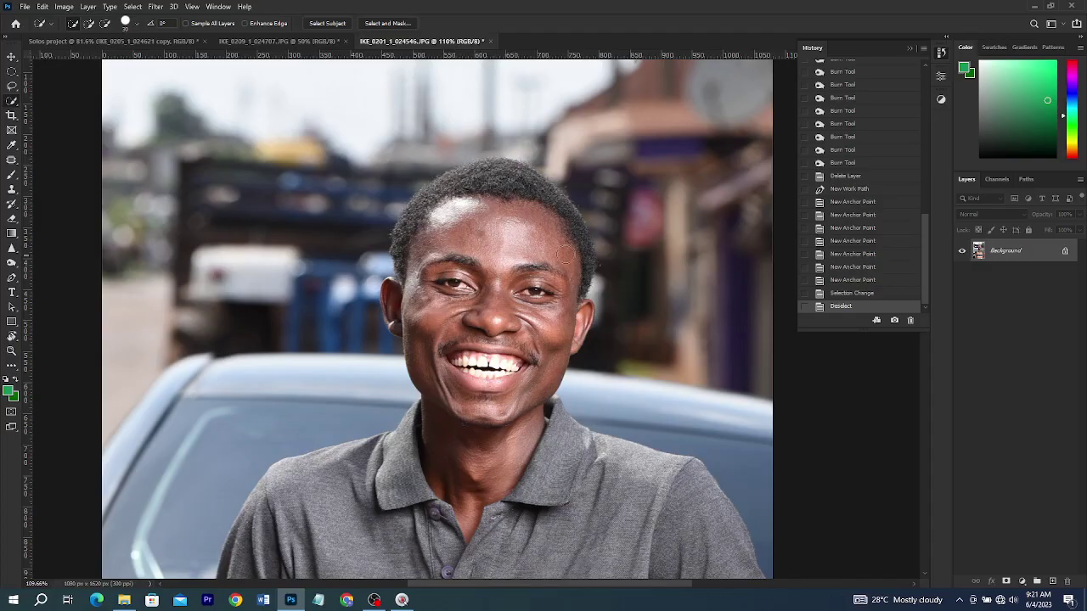
Select the man's head, striped shirt and arms on the Background with the Quick Selection tool
scroll(568, 253, down, 2)
scroll(569, 253, up, 2)
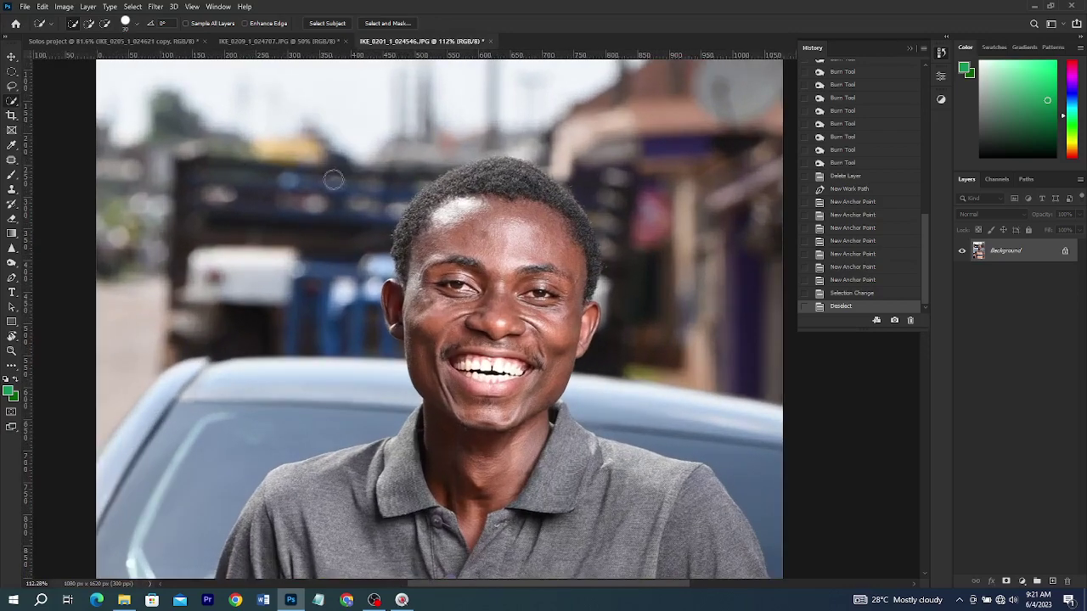
scroll(565, 245, down, 3)
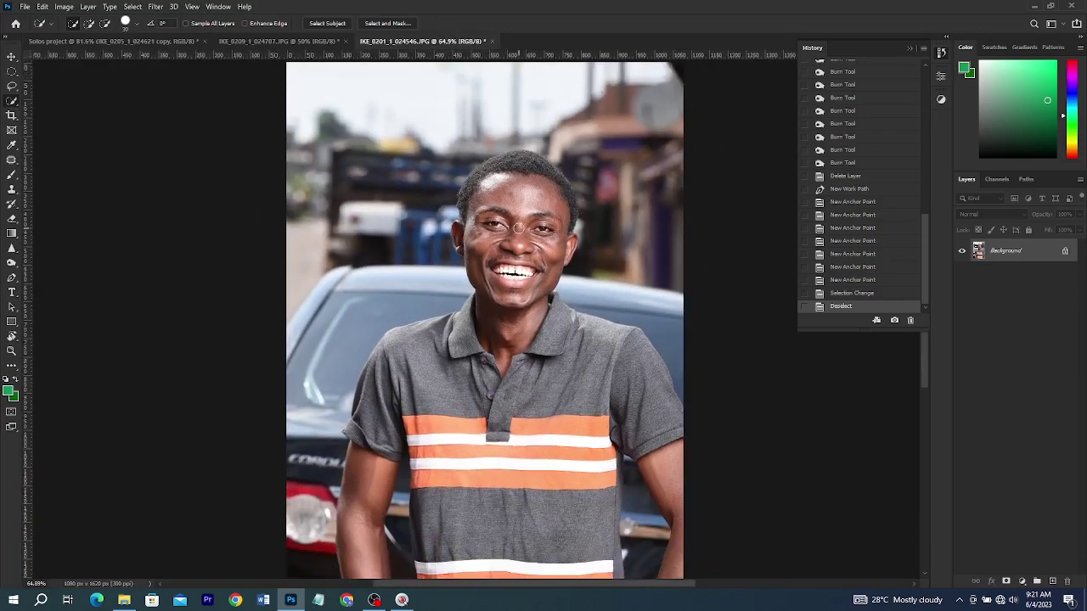
drag(531, 181, 522, 176)
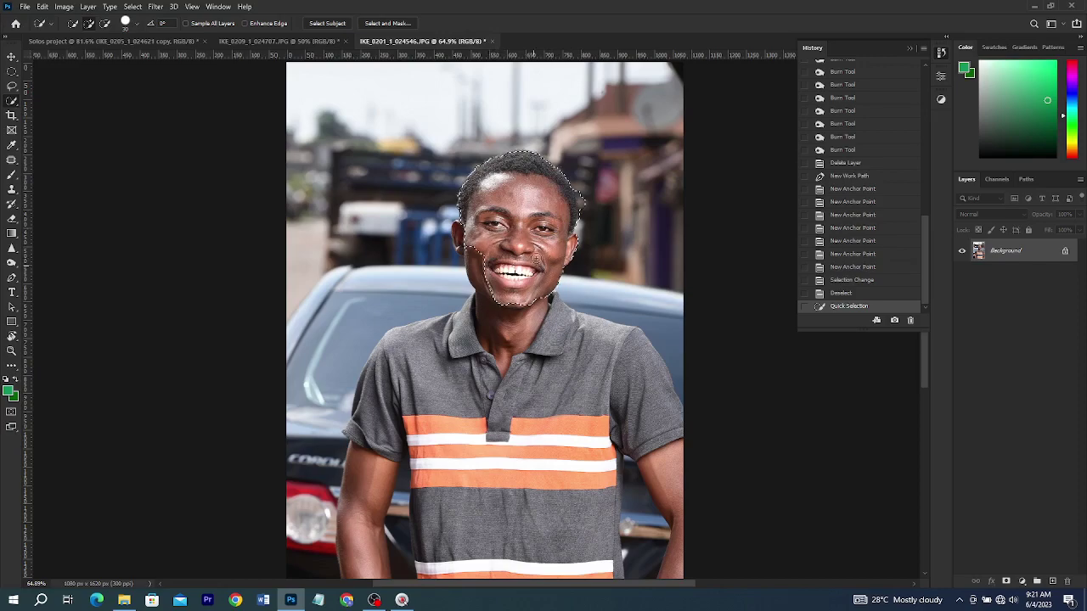
mouse_move(481, 467)
mouse_down()
mouse_move(552, 482)
mouse_move(527, 495)
mouse_move(532, 472)
mouse_up()
mouse_move(516, 508)
mouse_down()
mouse_move(487, 561)
mouse_move(433, 503)
mouse_up()
mouse_move(386, 399)
mouse_down()
mouse_move(373, 422)
mouse_move(362, 516)
mouse_up()
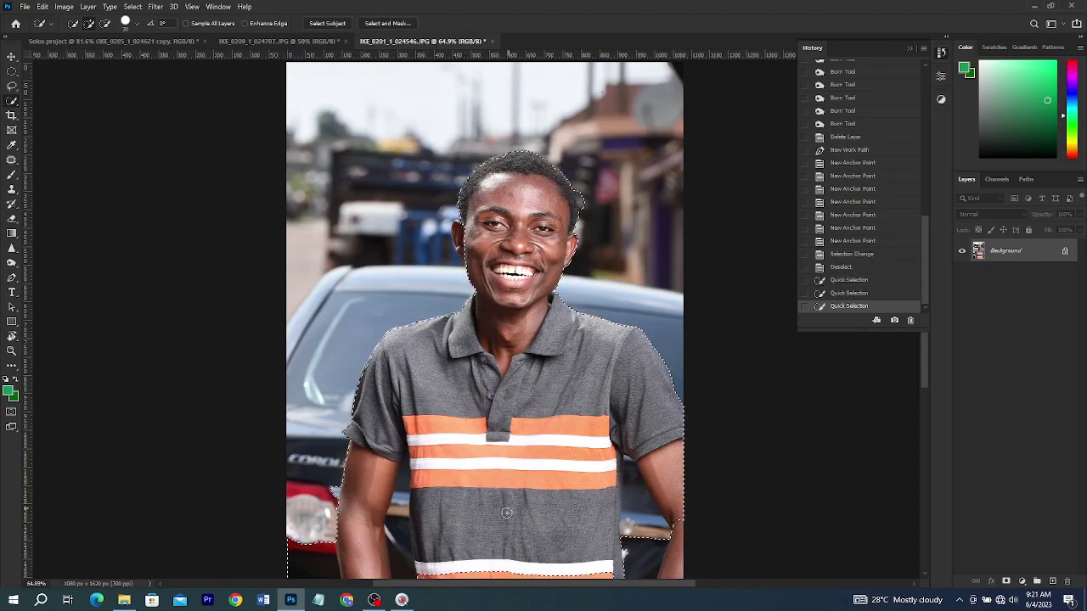
click(607, 528)
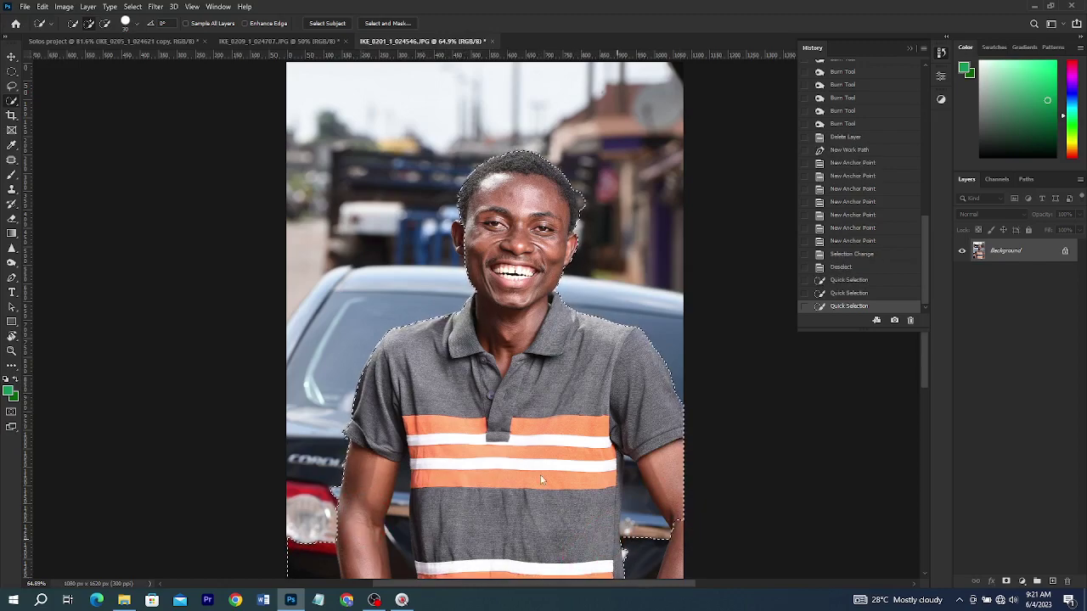
click(539, 344)
Subtract the stray bit of background beside the hair, above the ear, from the man's selection
scroll(493, 199, up, 1)
scroll(490, 237, up, 3)
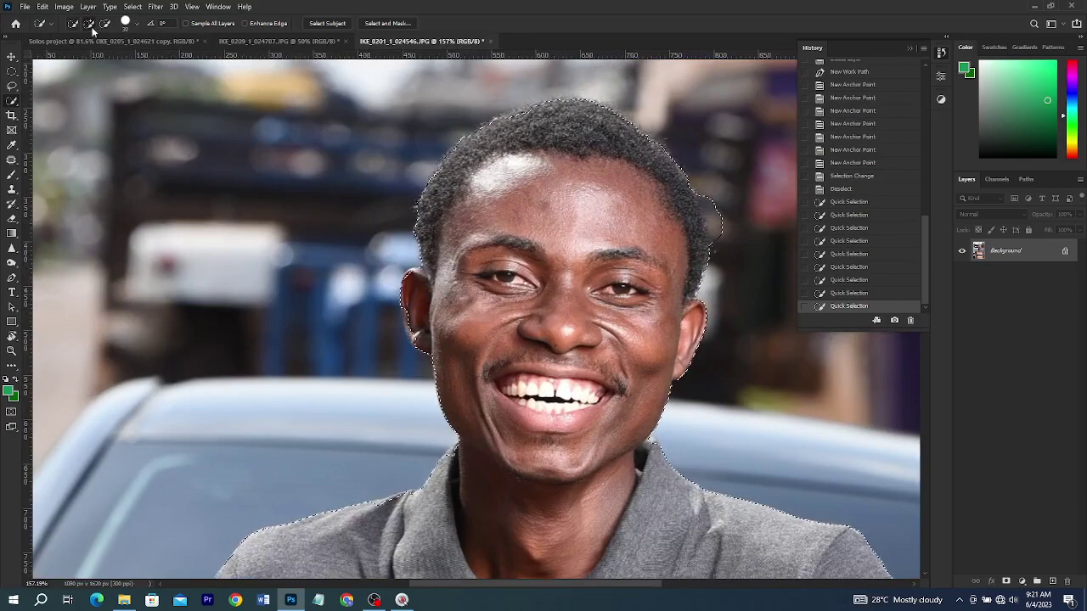
click(105, 24)
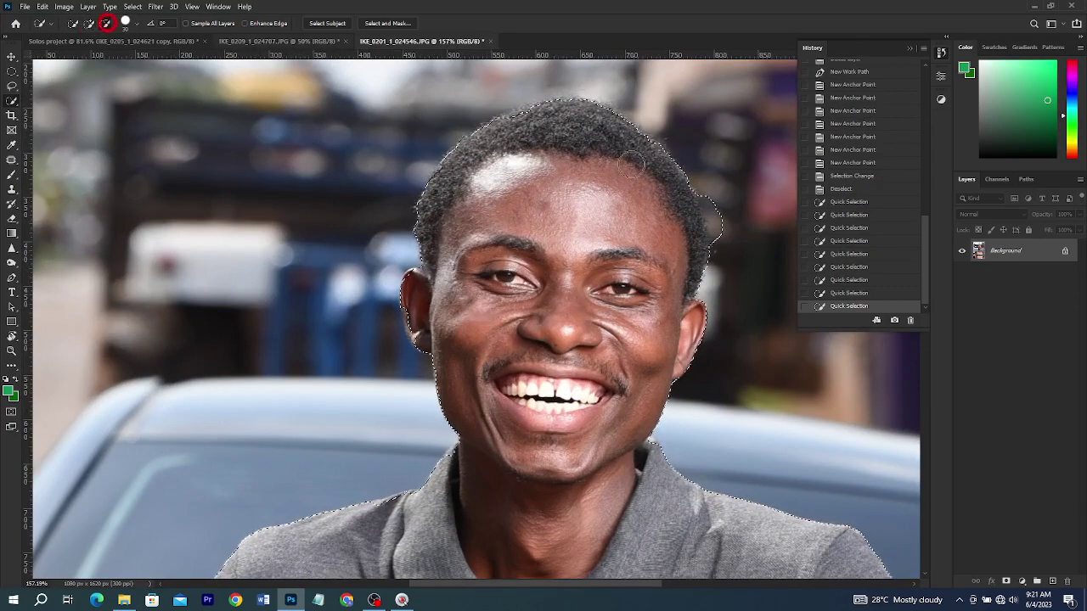
scroll(720, 204, up, 5)
mouse_move(717, 215)
mouse_down()
mouse_move(735, 315)
mouse_move(723, 317)
mouse_move(724, 253)
mouse_move(679, 267)
mouse_up()
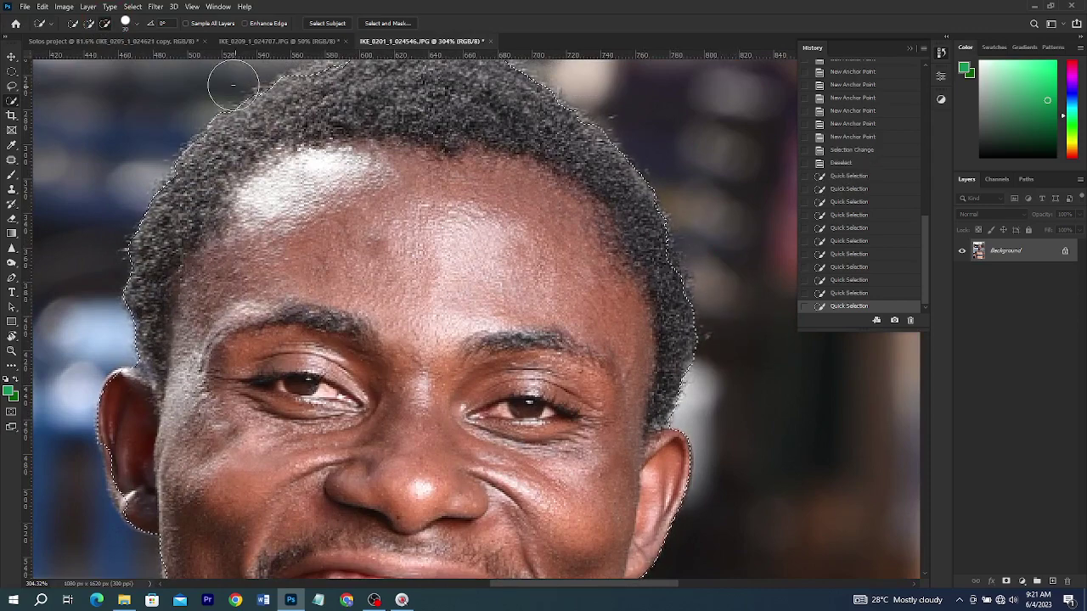
right_click(279, 113)
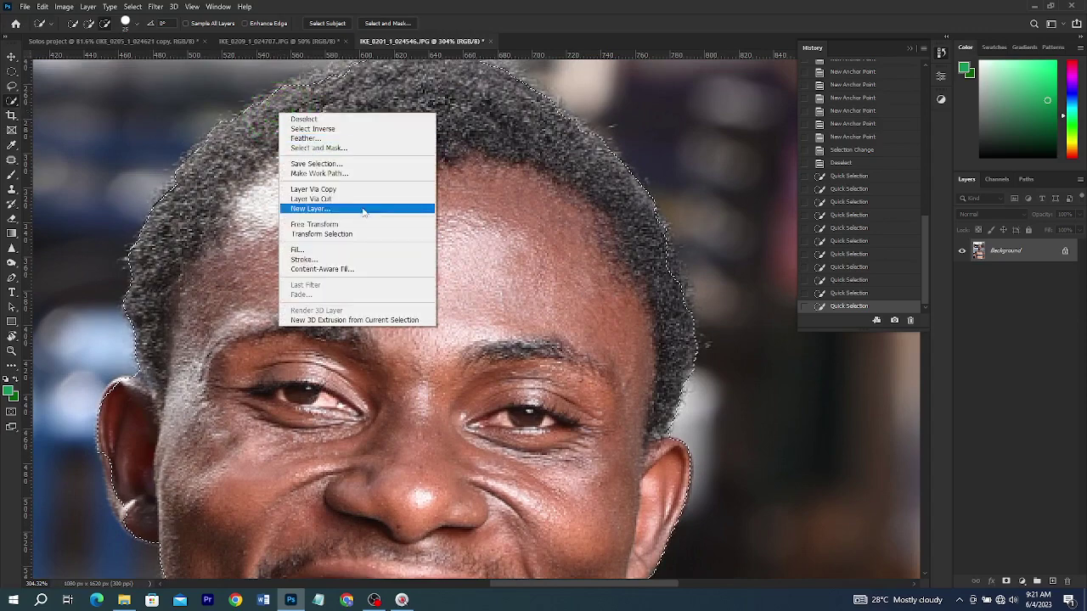
right_click(503, 167)
click(444, 215)
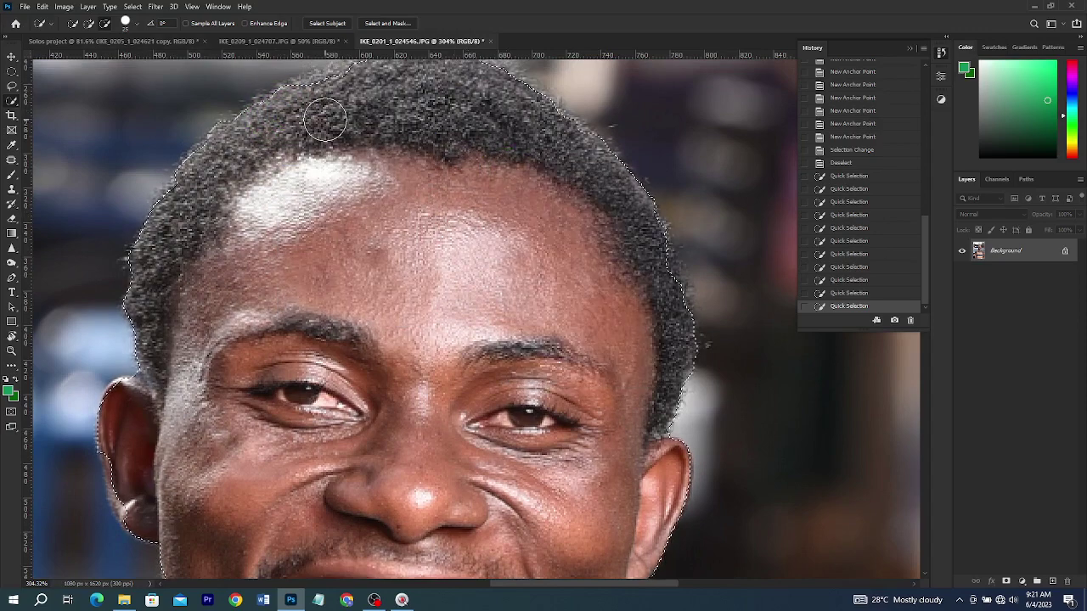
Adjust the Quick Selection brush size and subtract a patch of hair beside the temple from the selection
click(135, 24)
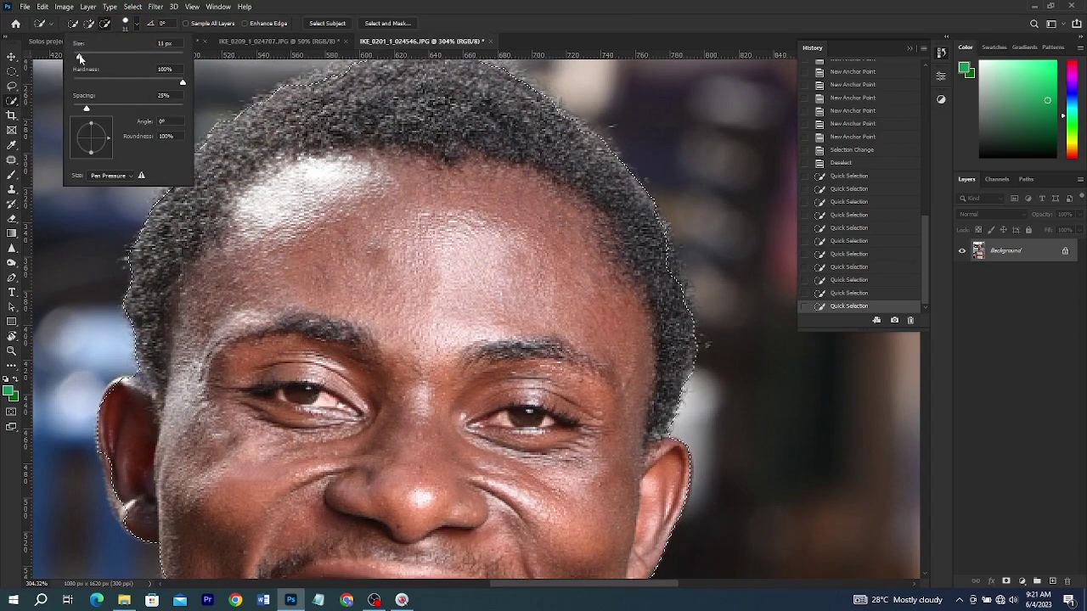
drag(80, 57, 82, 56)
click(645, 240)
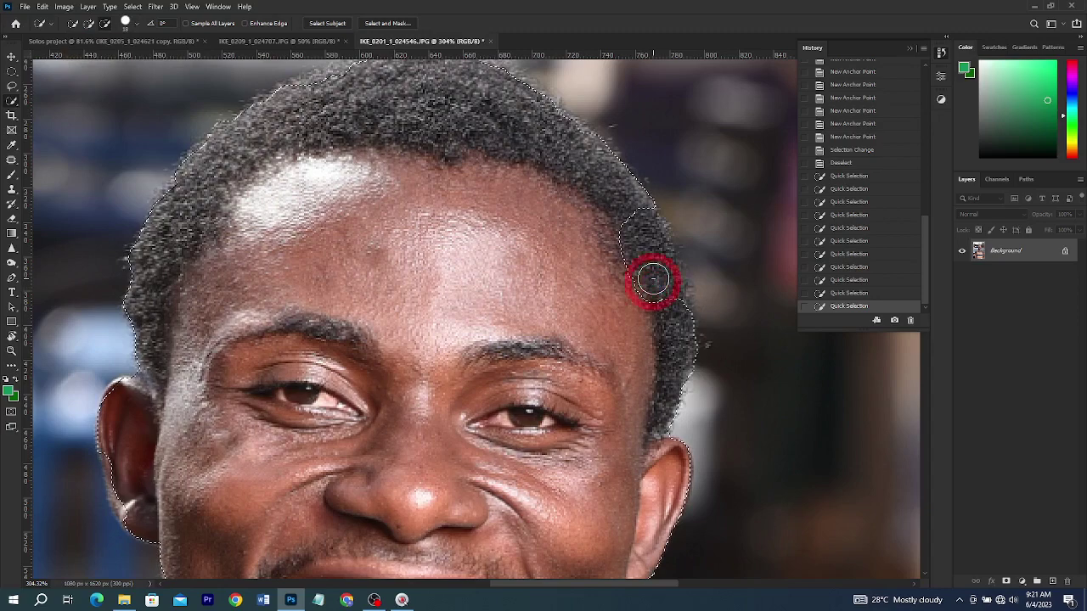
click(653, 279)
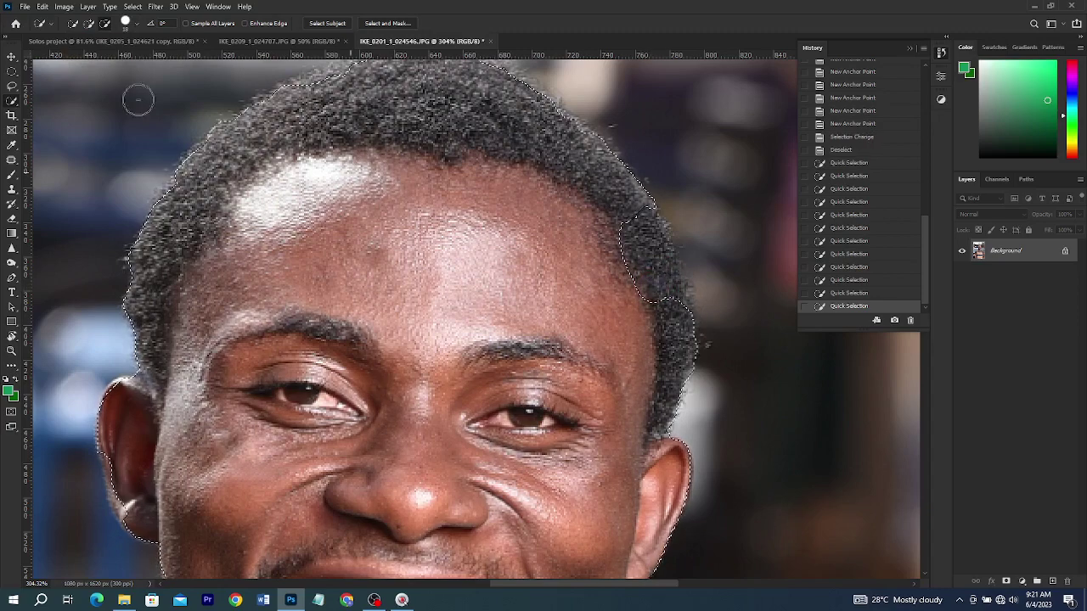
Add the removed hair patch beside the temple back and extend the selection over the hair on the opposite side
click(659, 298)
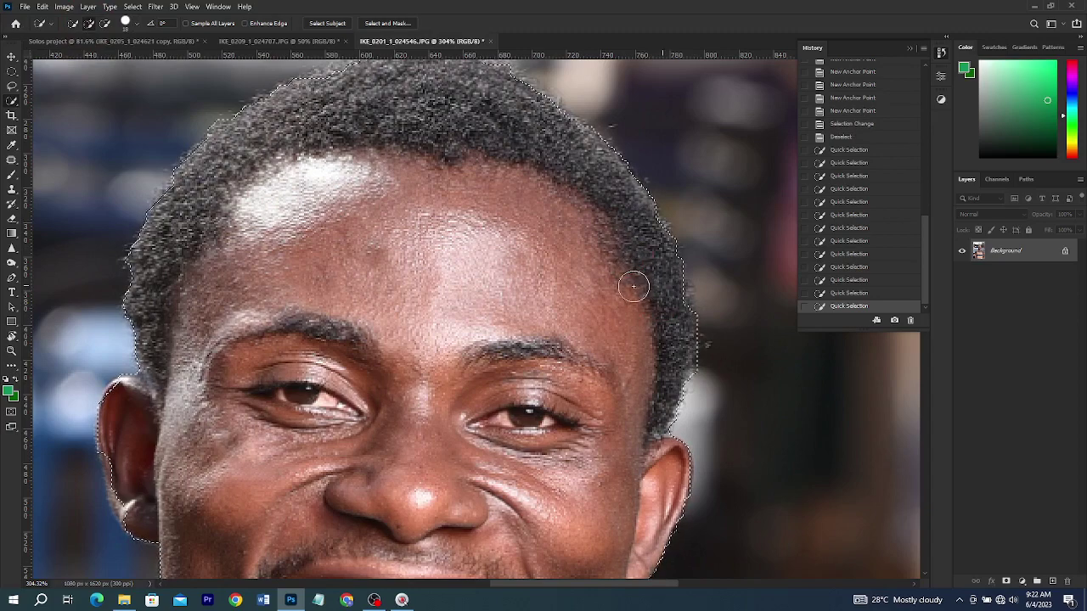
click(635, 312)
click(153, 349)
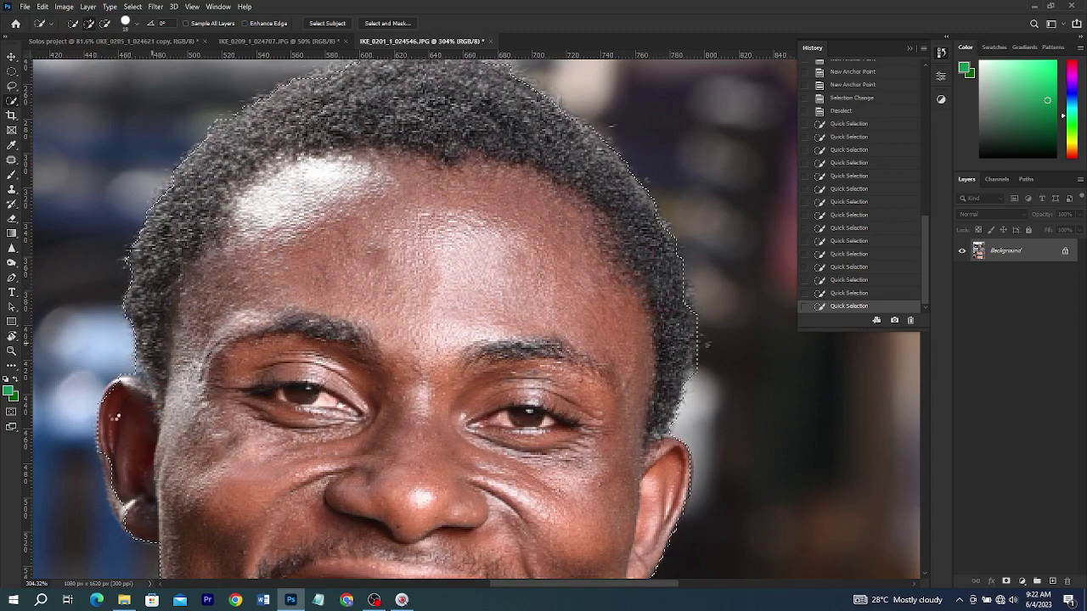
Add the ear's outer edge to the man's selection and subtract the background spill beside the ear
drag(107, 458, 155, 515)
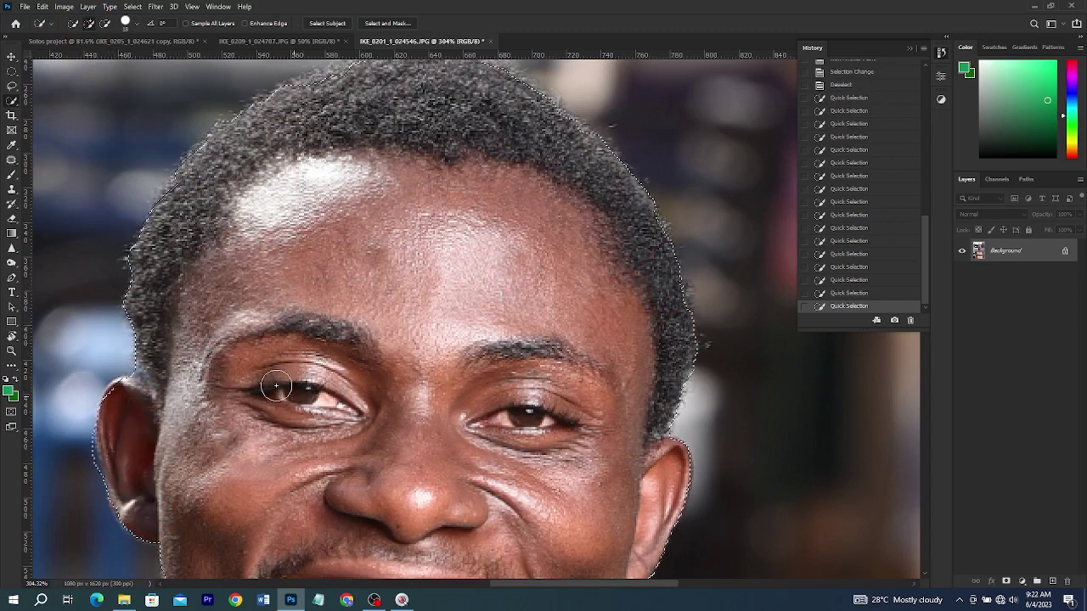
scroll(276, 387, down, 2)
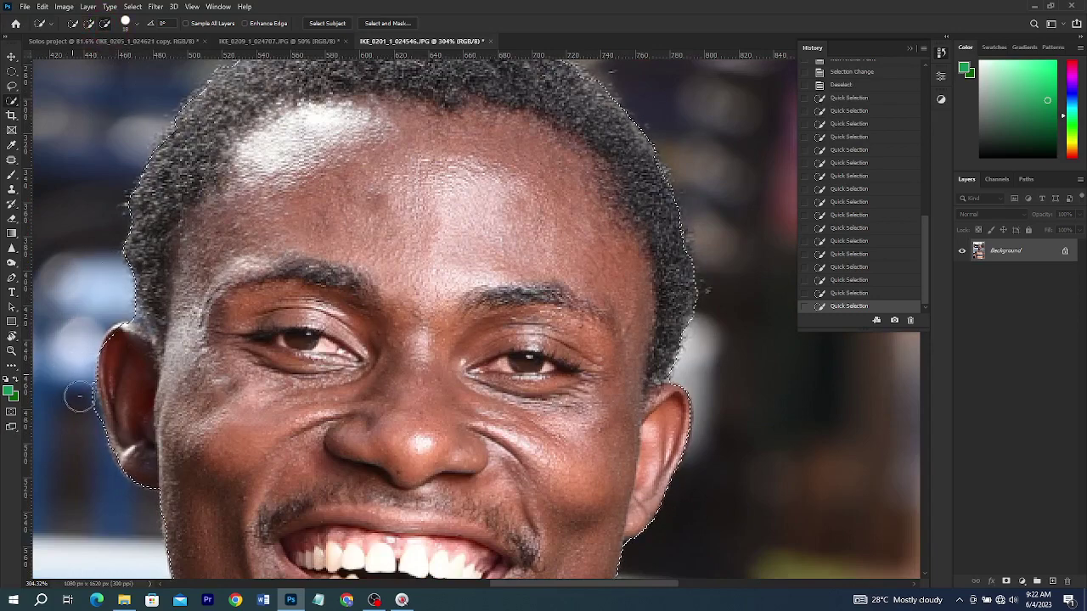
drag(79, 398, 89, 441)
scroll(651, 280, down, 3)
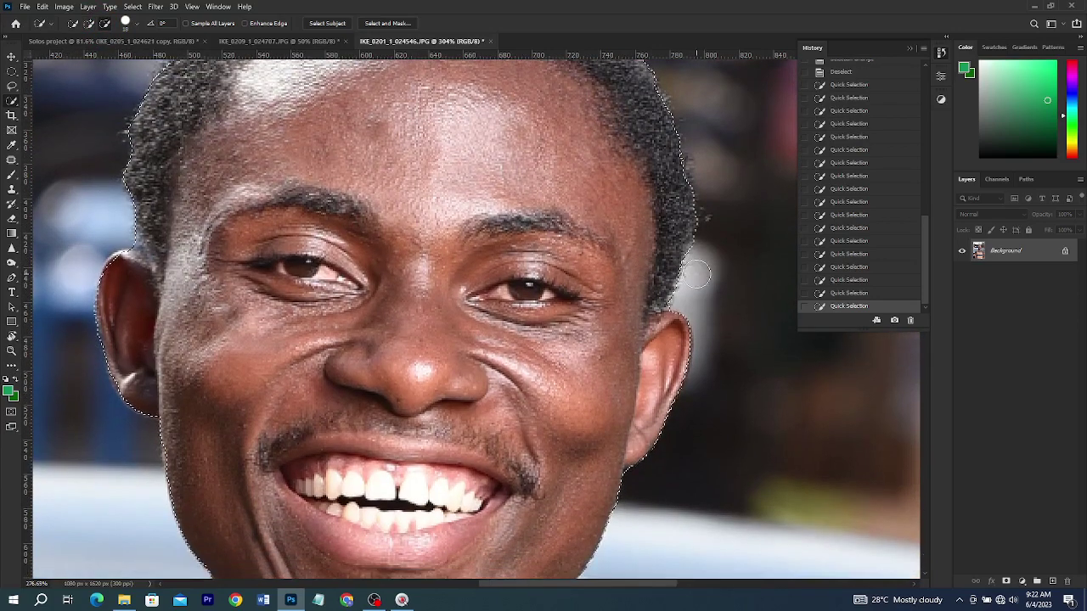
scroll(696, 273, down, 5)
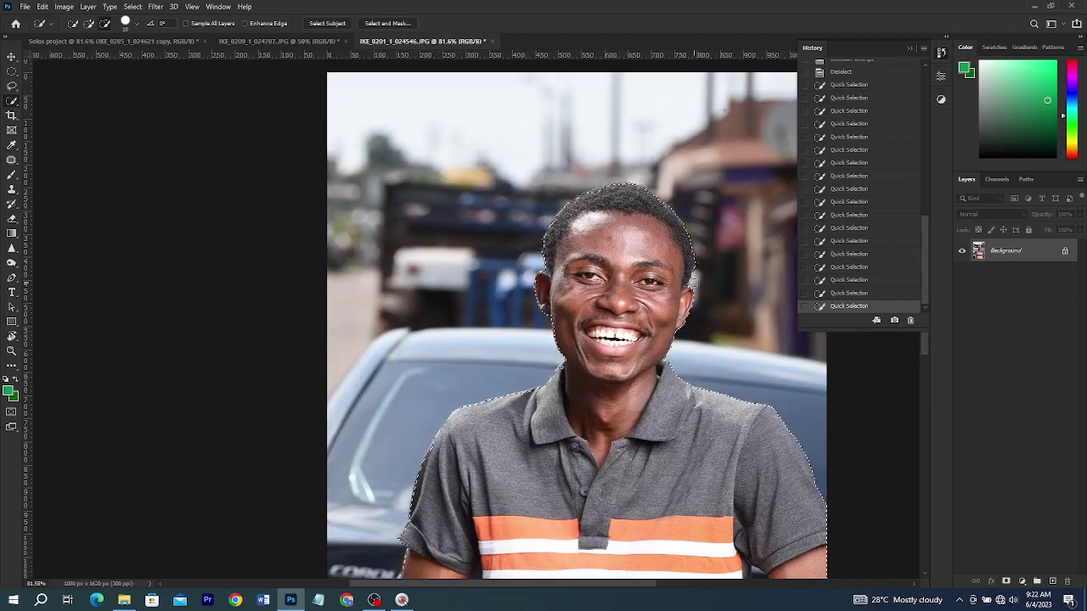
In Quick Mask mode, mask a small patch of hair at the head's upper edge with a reduced brush and paint it back in
key(q)
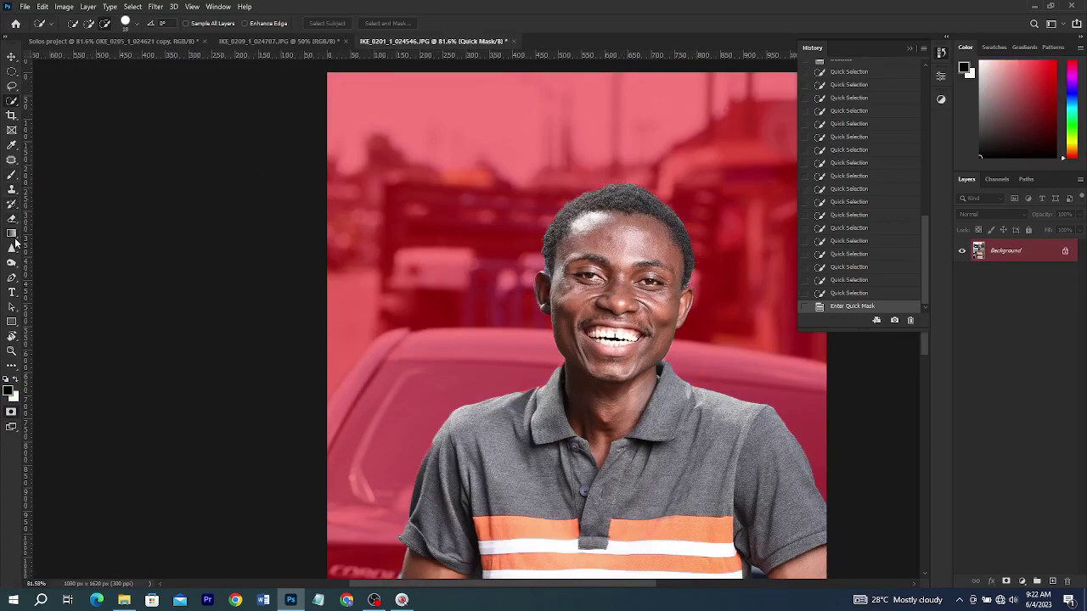
key(b)
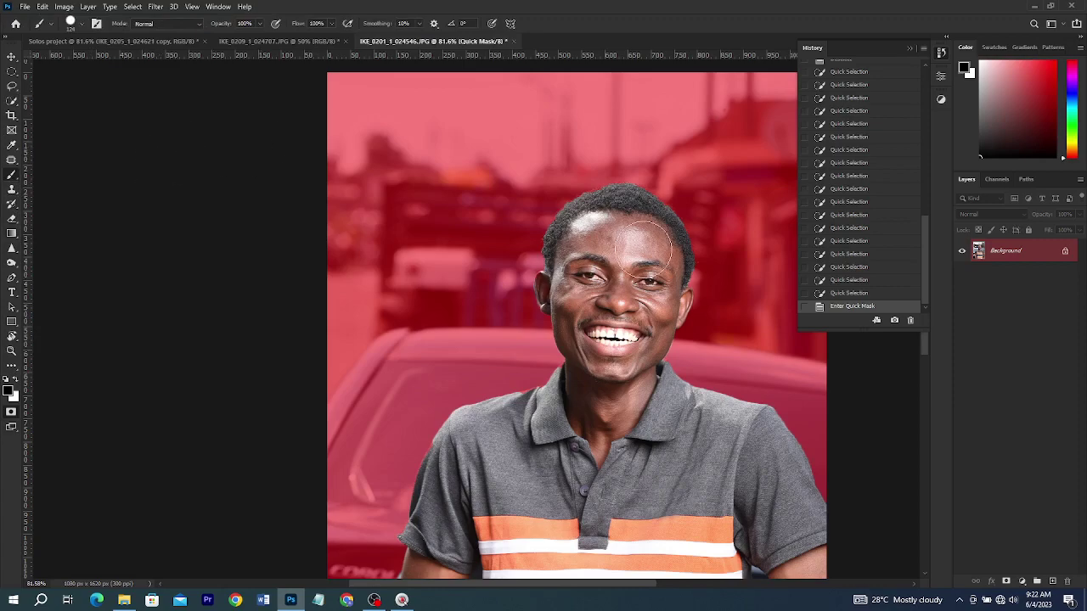
scroll(618, 157, up, 3)
scroll(594, 166, up, 3)
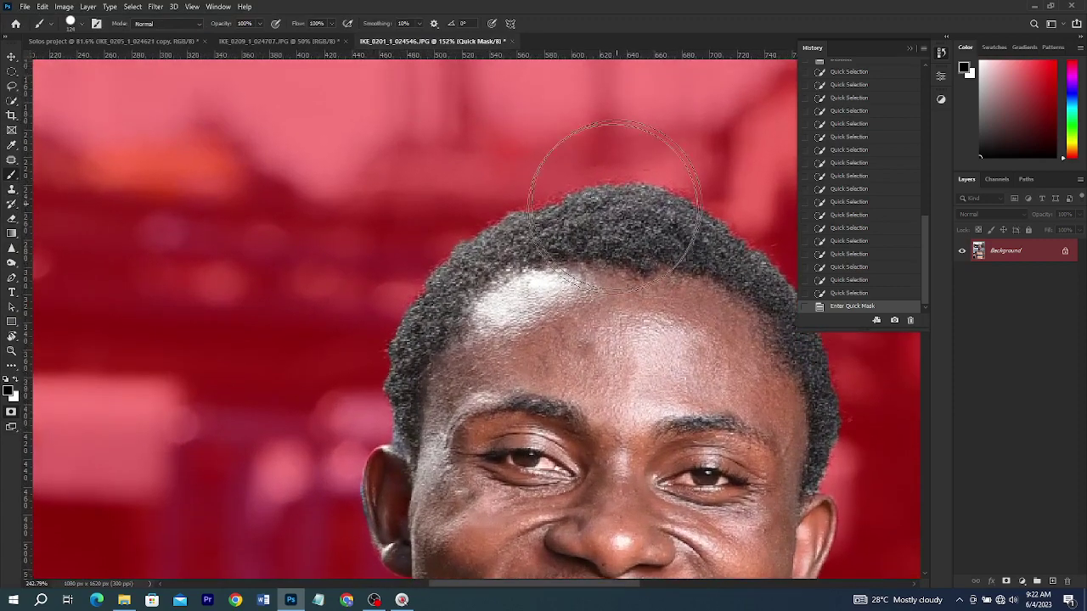
key(bracketleft)
key(bracketleft)
key(bracketleft)
key(bracketleft)
key(bracketleft)
key(bracketleft)
key(bracketleft)
key(bracketleft)
key(bracketleft)
key(bracketleft)
key(bracketleft)
key(bracketleft)
key(bracketleft)
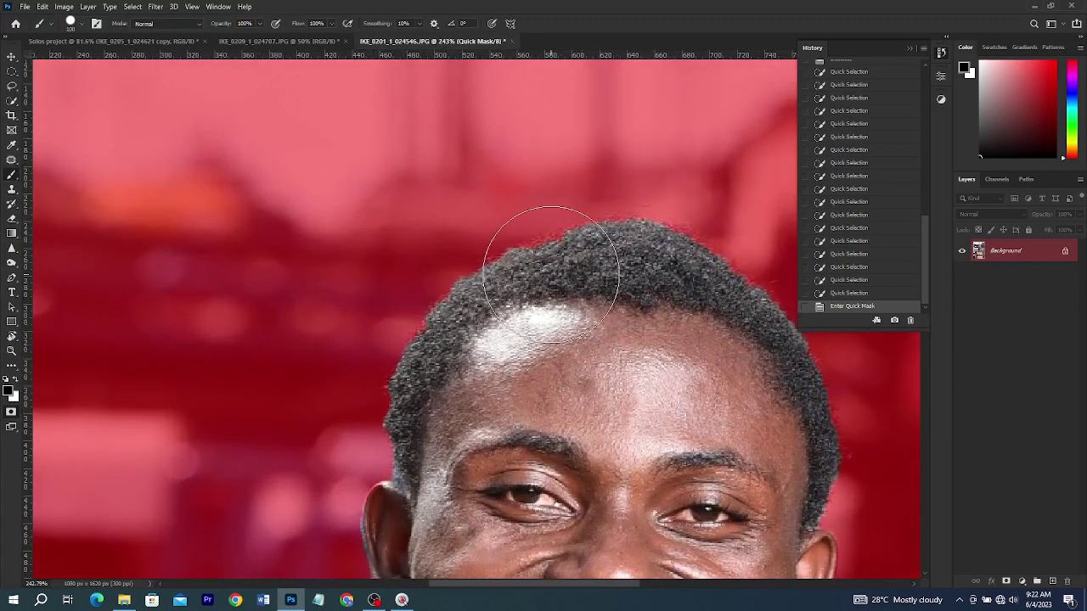
drag(545, 248, 555, 252)
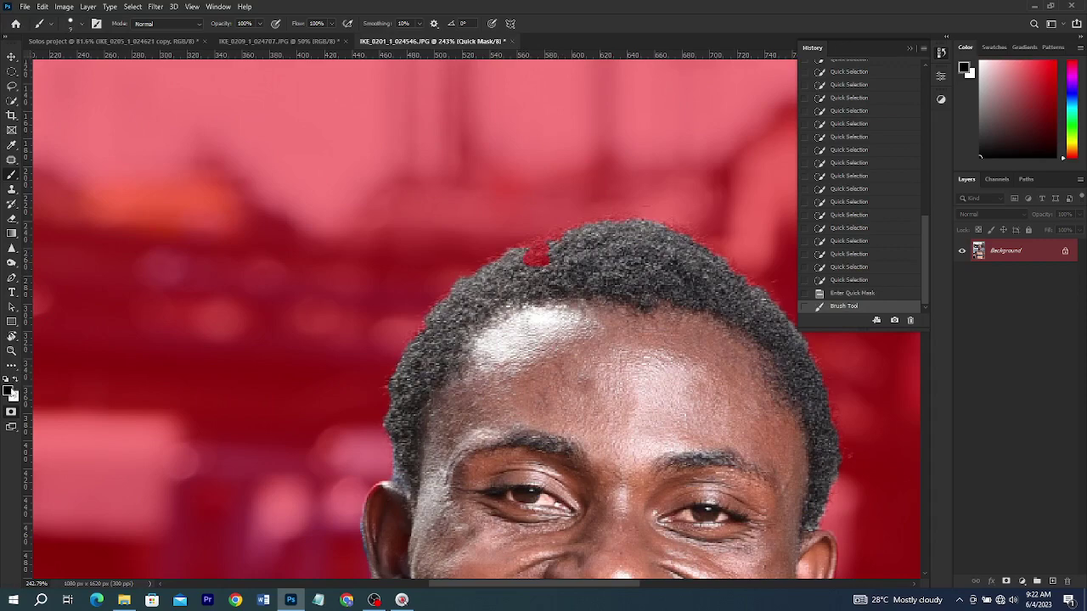
click(16, 379)
click(596, 228)
Paint the masked forearm beside the photo's right edge back into the selection in Quick Mask mode
scroll(594, 229, down, 6)
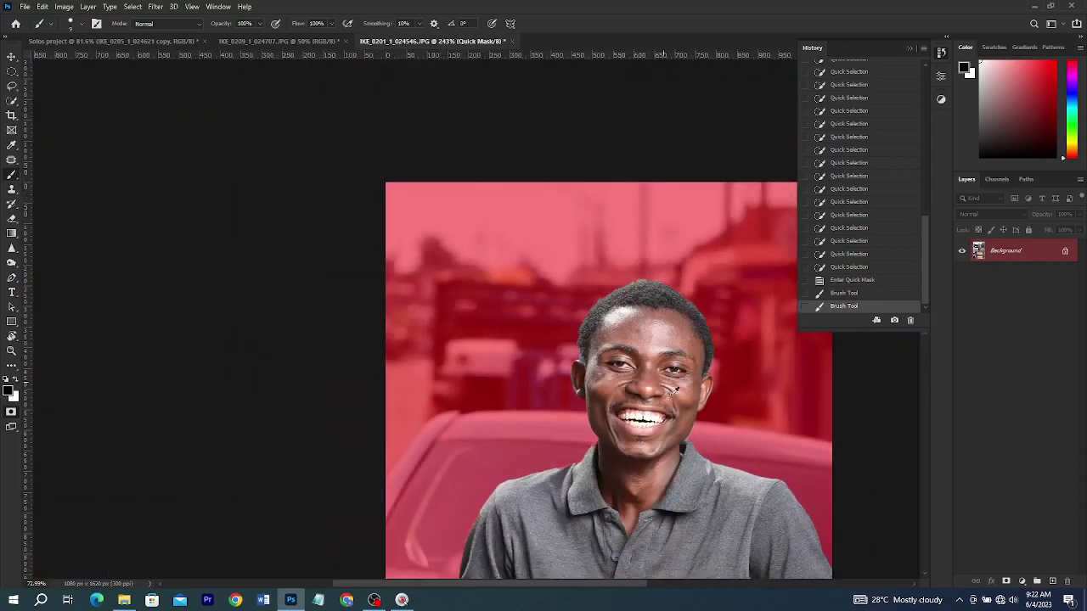
scroll(588, 238, down, 4)
scroll(695, 378, up, 3)
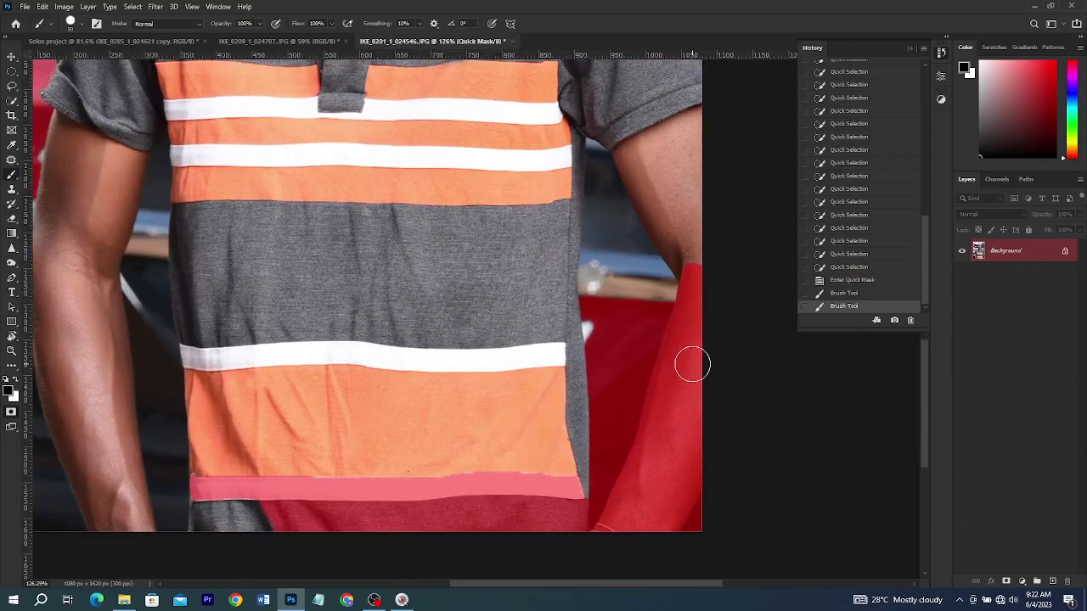
mouse_move(692, 365)
mouse_down()
mouse_move(674, 417)
mouse_move(682, 393)
mouse_up()
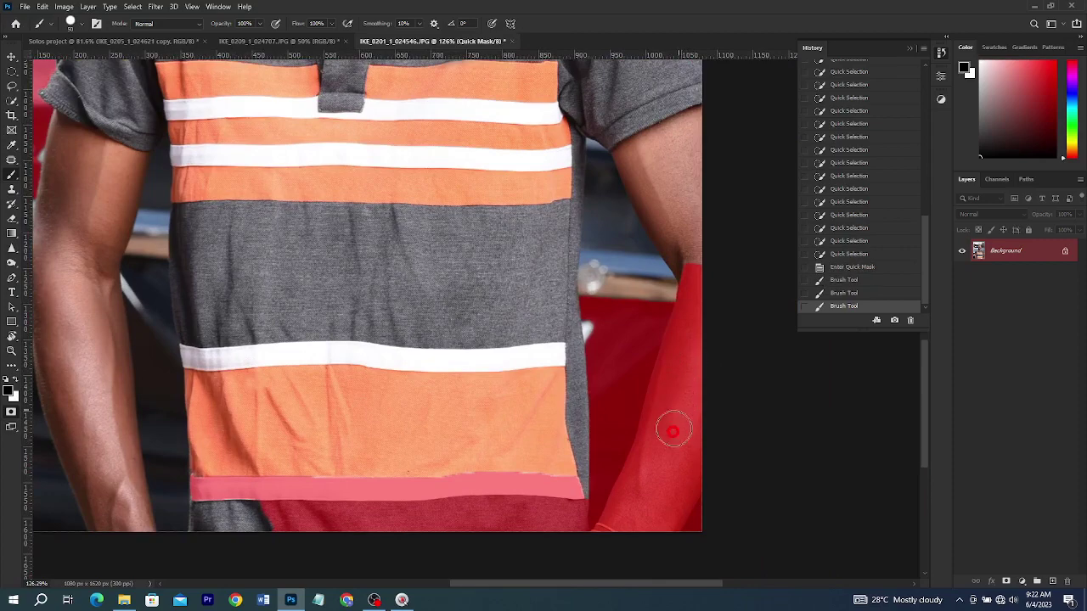
drag(672, 431, 662, 382)
click(15, 382)
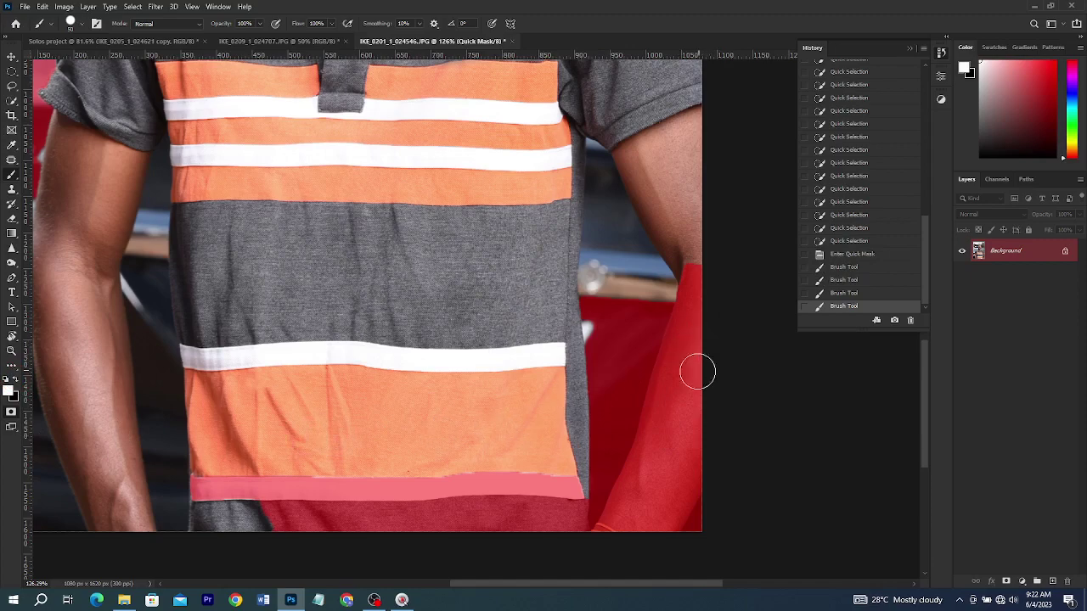
mouse_move(697, 371)
mouse_down()
mouse_move(634, 505)
mouse_move(673, 452)
mouse_move(659, 486)
mouse_move(667, 478)
mouse_move(695, 423)
mouse_move(704, 274)
mouse_move(617, 521)
mouse_move(690, 467)
mouse_move(671, 506)
mouse_move(643, 505)
mouse_up()
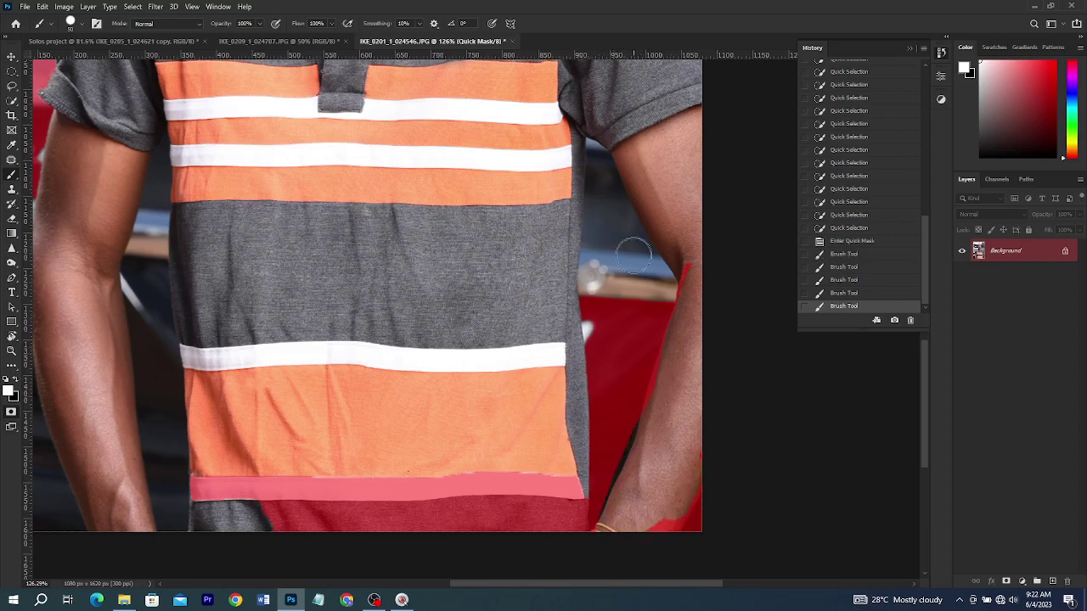
Mask the background gap between the shirt and that arm, and unmask the remaining area near the wrist
click(607, 253)
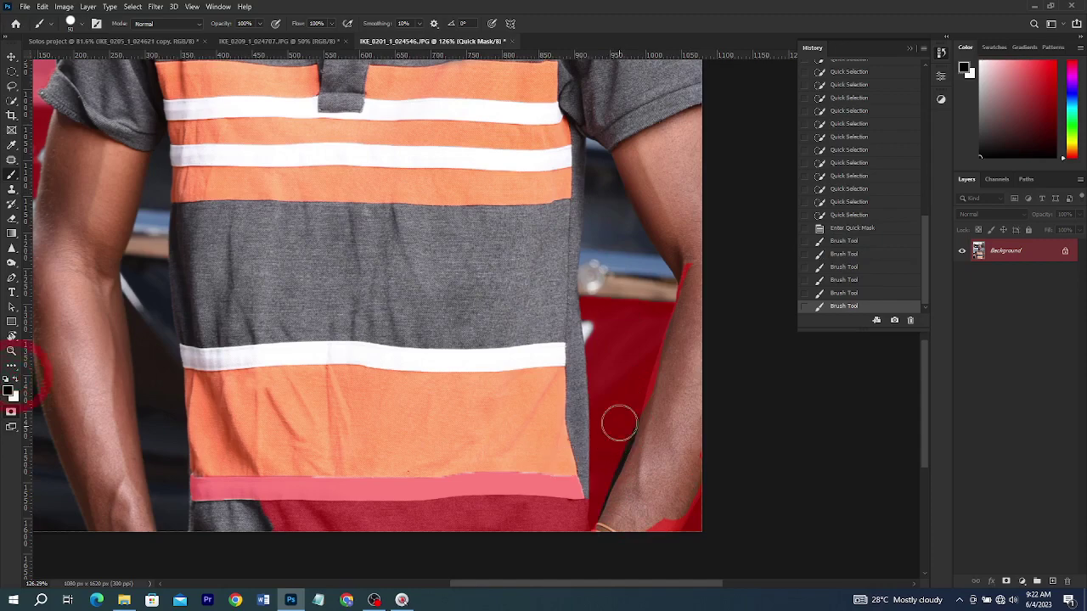
mouse_move(606, 348)
mouse_down()
mouse_move(595, 165)
mouse_move(647, 295)
mouse_move(608, 185)
mouse_up()
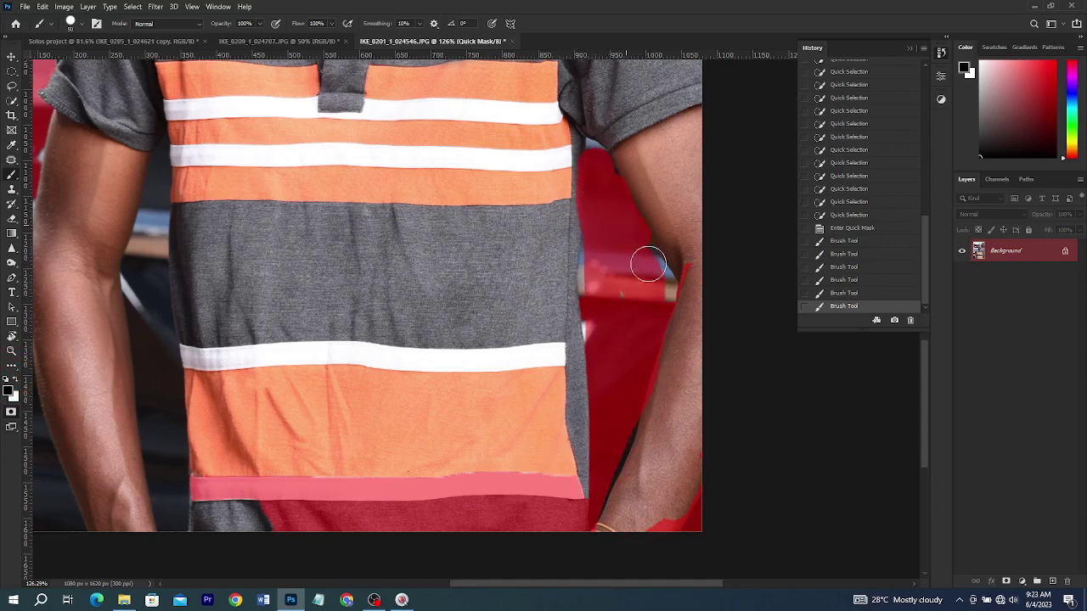
drag(648, 264, 618, 464)
key(x)
drag(666, 545, 659, 531)
Mask the background on both sides of the man's opposite arm and paint the forearm back in with a larger brush
mouse_move(151, 345)
mouse_down()
mouse_move(427, 340)
mouse_move(432, 322)
mouse_move(444, 510)
mouse_up()
key(x)
mouse_move(290, 318)
mouse_down()
mouse_move(170, 481)
mouse_move(210, 369)
mouse_up()
key(bracketright)
key(bracketright)
key(x)
drag(323, 270, 365, 325)
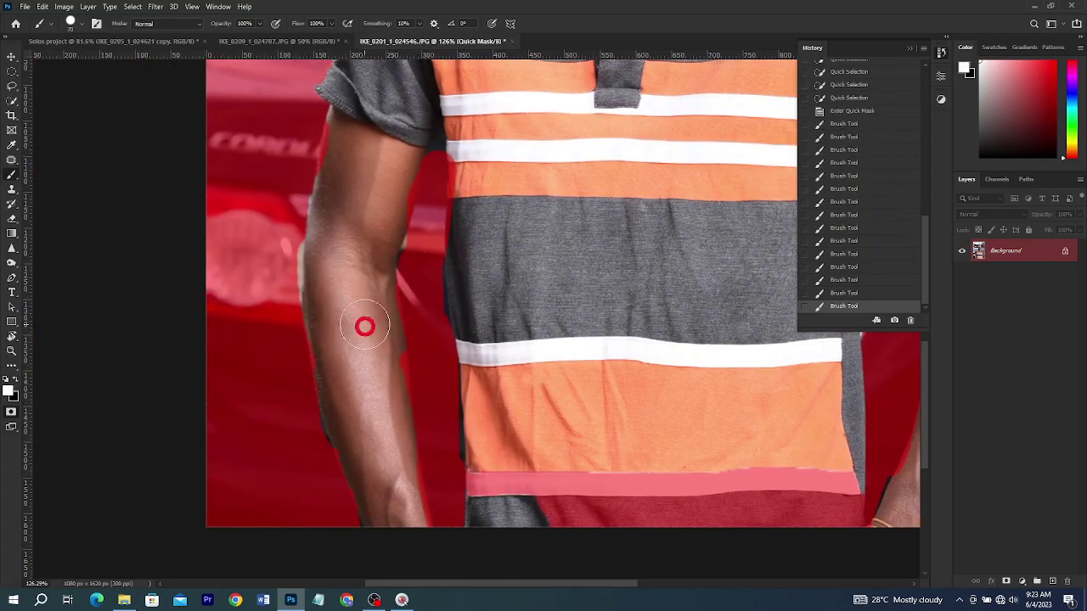
Exit Quick Mask mode and copy the selected man onto a new layer
scroll(366, 324, down, 7)
key(x)
key(q)
key(ctrl+z)
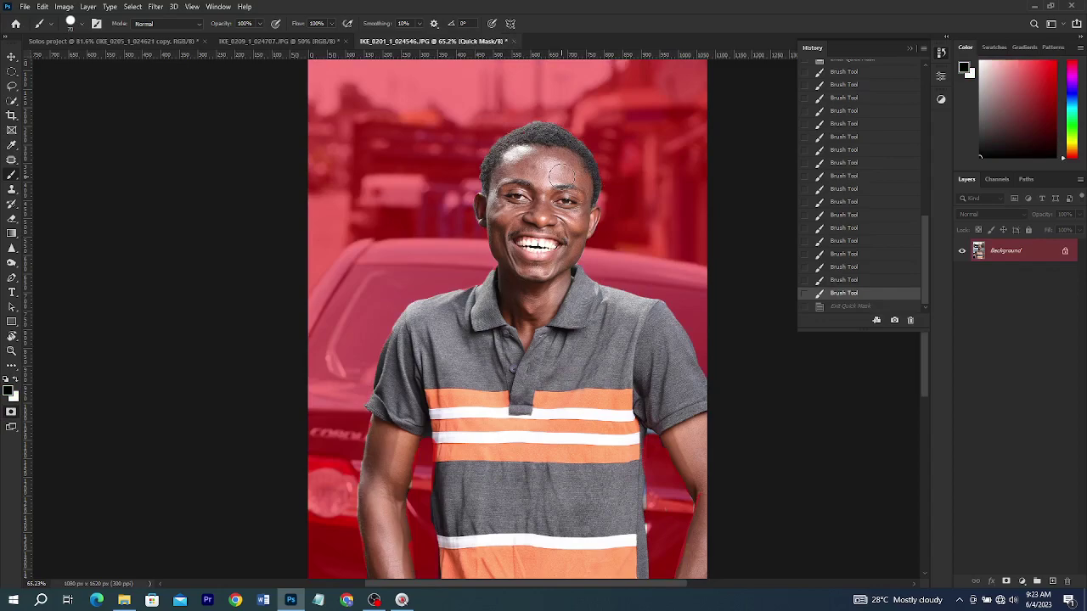
key(ctrl+shift+z)
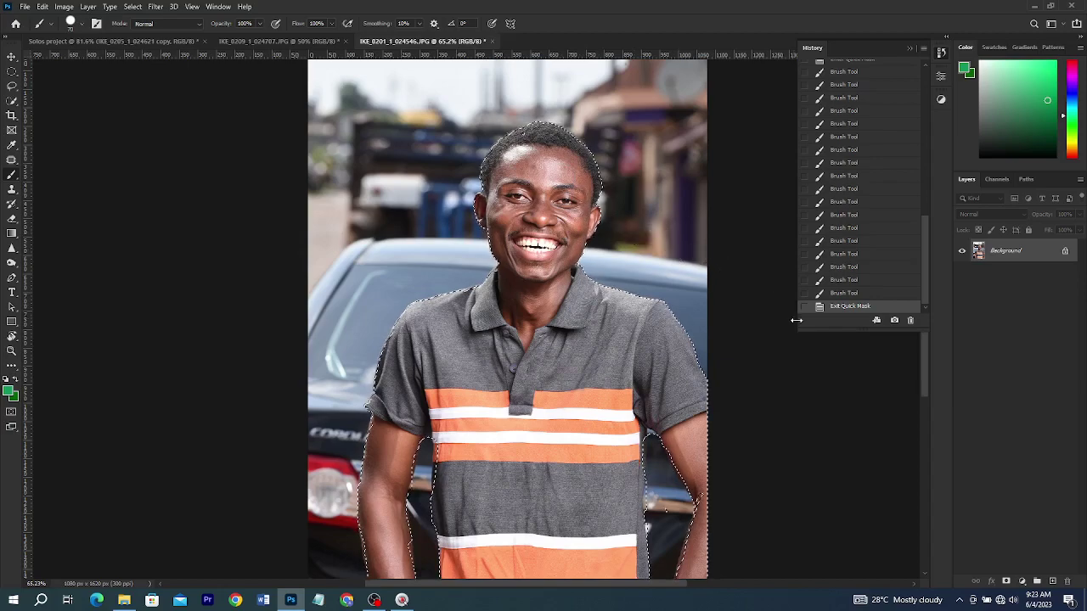
key(ctrl+c)
key(ctrl+v)
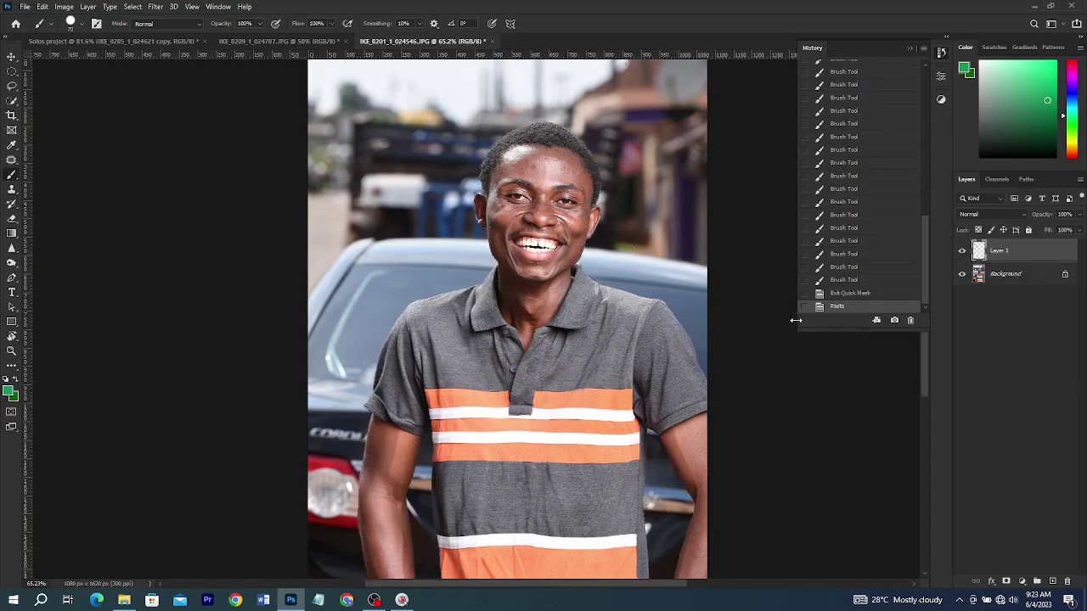
key(v)
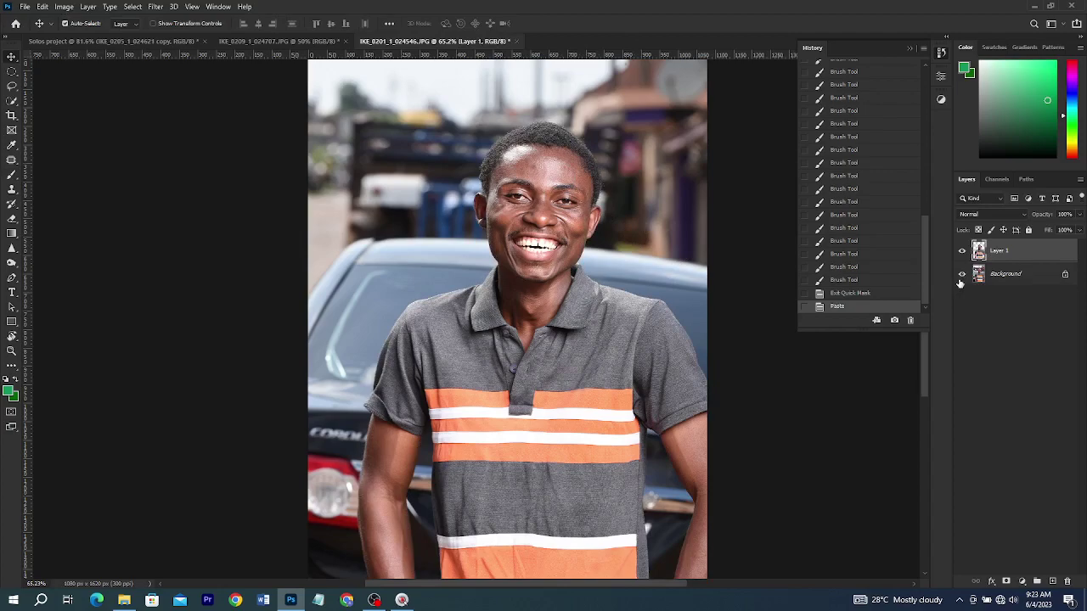
Hide the Background layer to examine the man's cutout edges, and show the layer again
click(961, 274)
scroll(459, 377, down, 4)
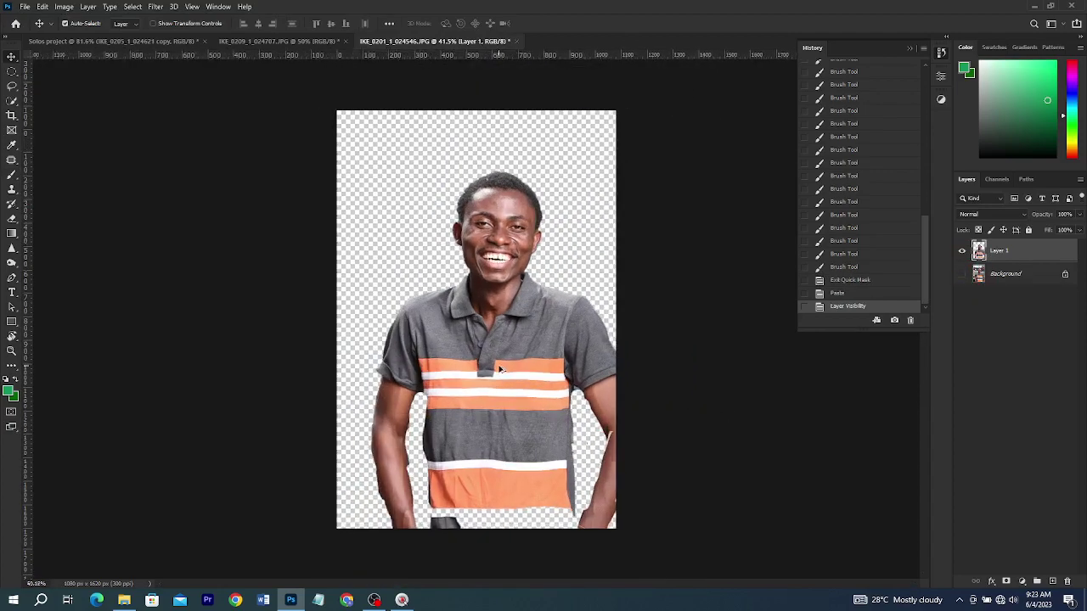
scroll(500, 368, up, 4)
scroll(502, 368, down, 5)
scroll(503, 367, up, 3)
scroll(504, 368, up, 2)
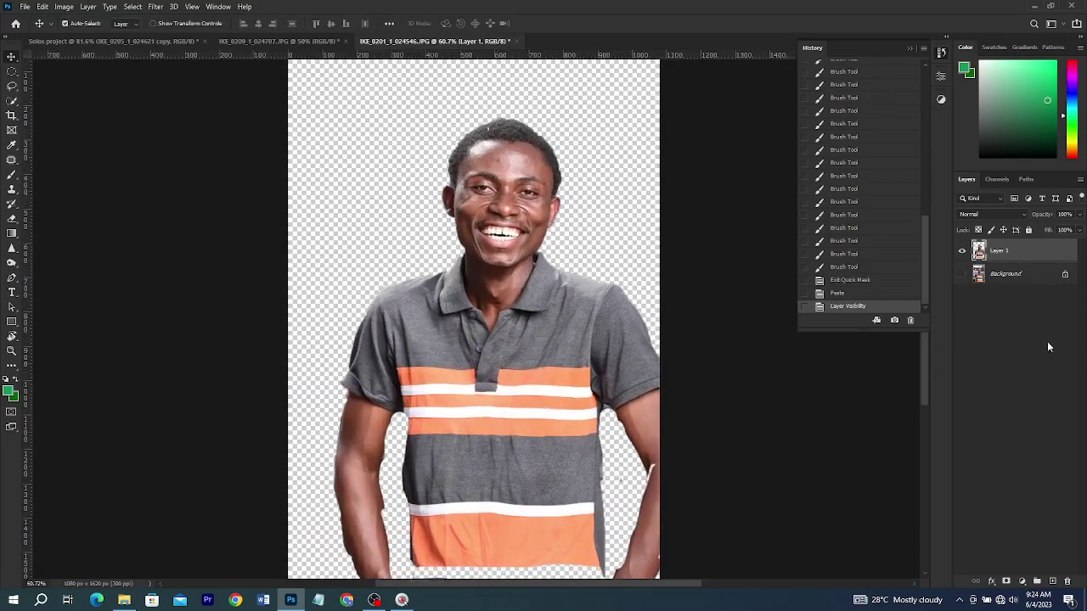
click(962, 274)
scroll(165, 292, down, 1)
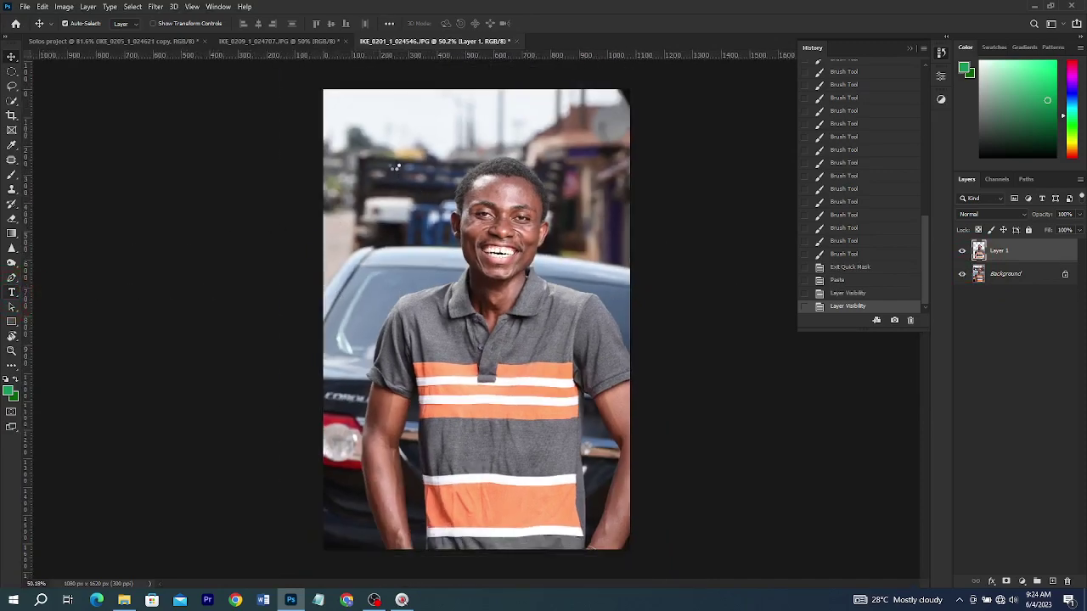
Add a white text layer reading "Lesson One" beside the man's head
key(t)
click(376, 173)
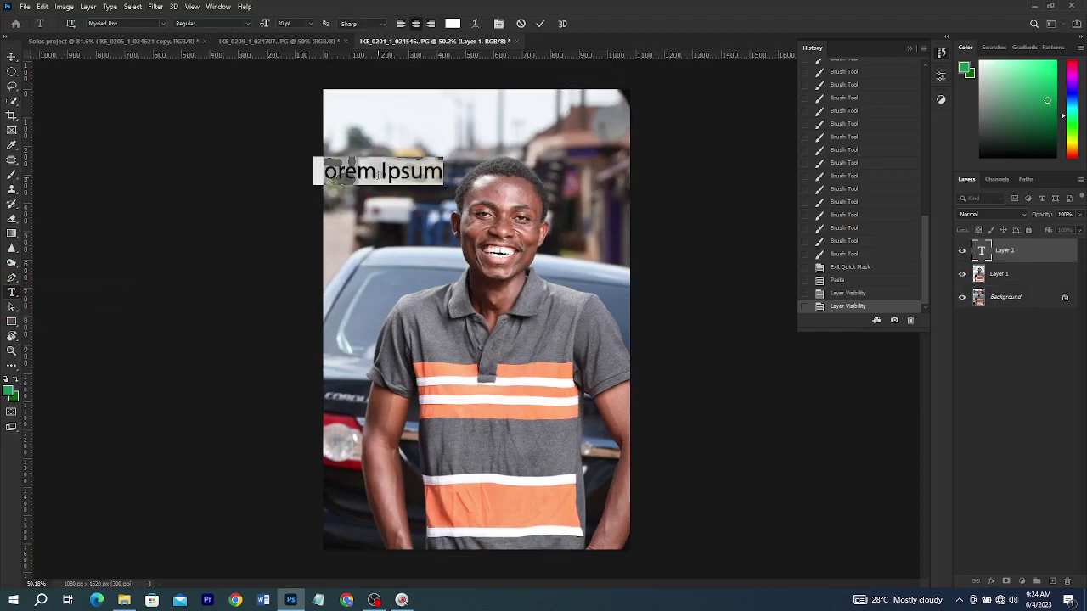
click(378, 174)
key(ctrl+a)
text(Be)
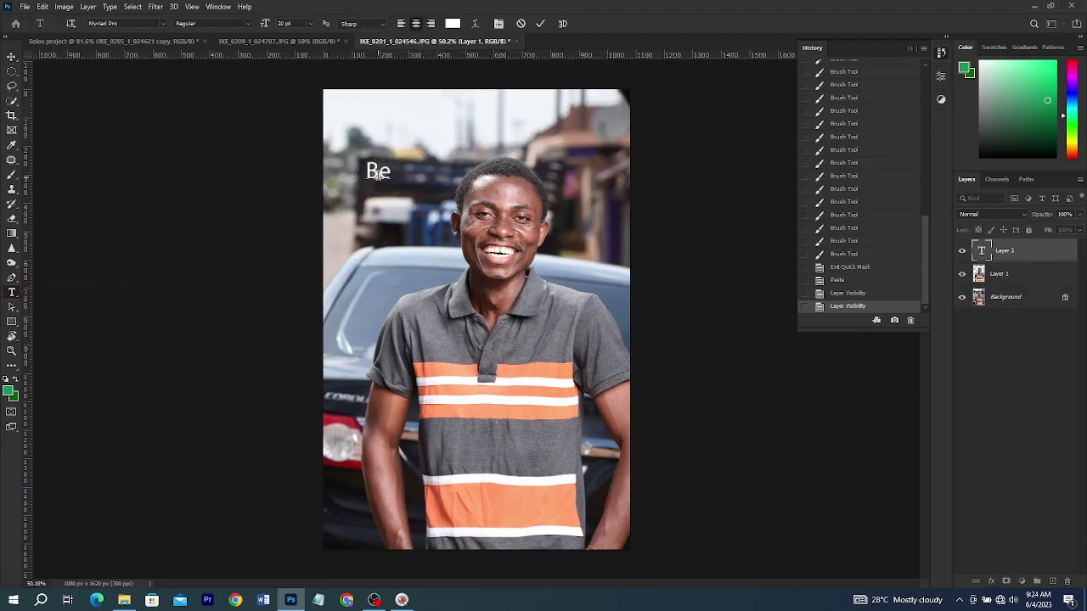
text(giner)
click(389, 172)
text(n One)
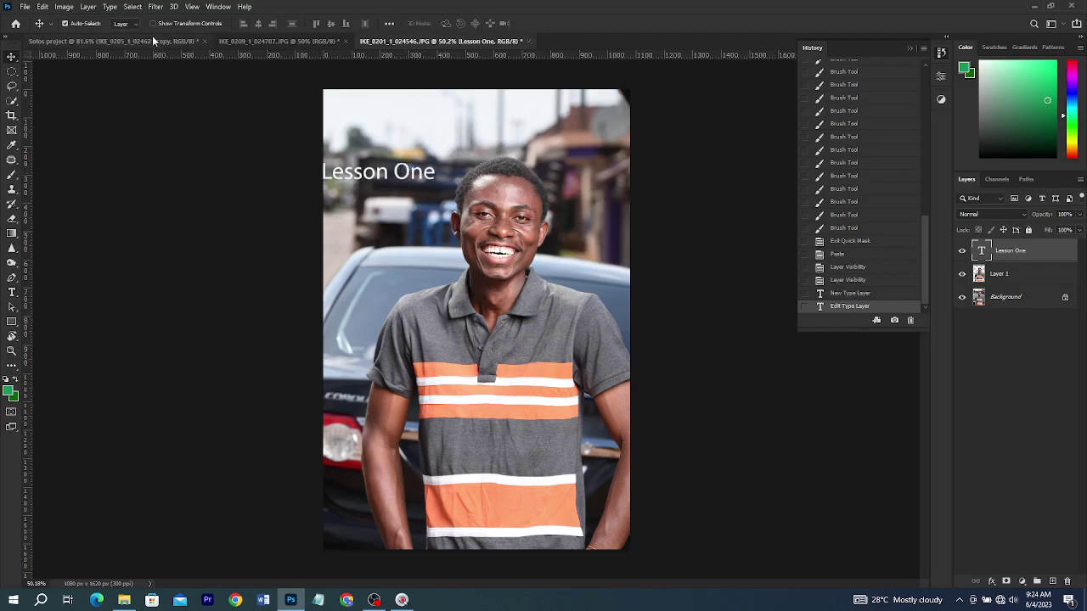
Turn on the transform controls, enlarge the "Lesson One" text and centre it across the man's face
click(152, 23)
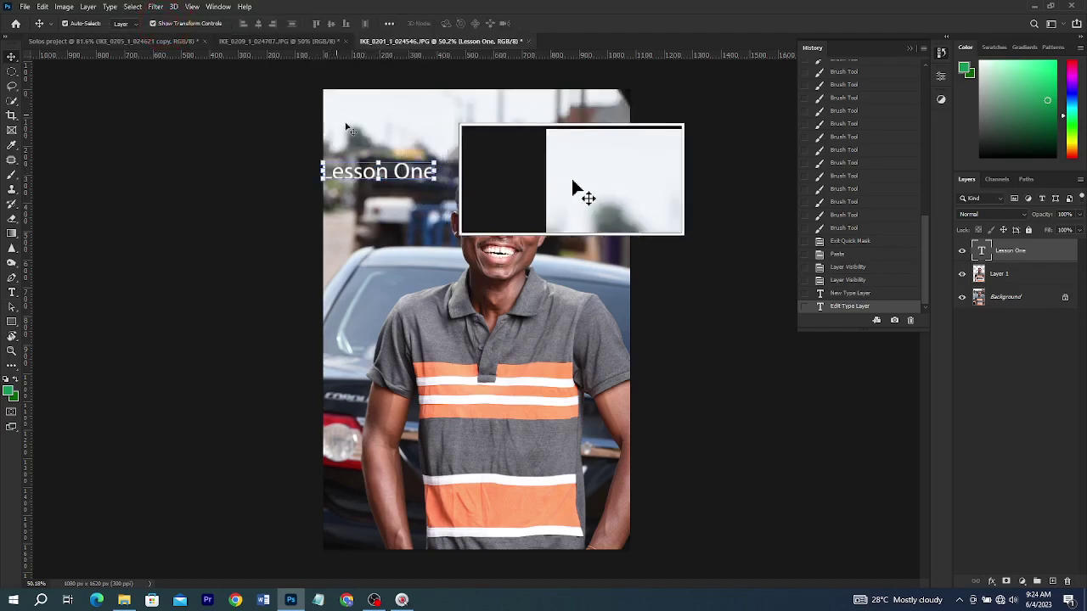
drag(434, 163, 578, 126)
drag(486, 162, 550, 181)
key(Return)
drag(425, 172, 416, 204)
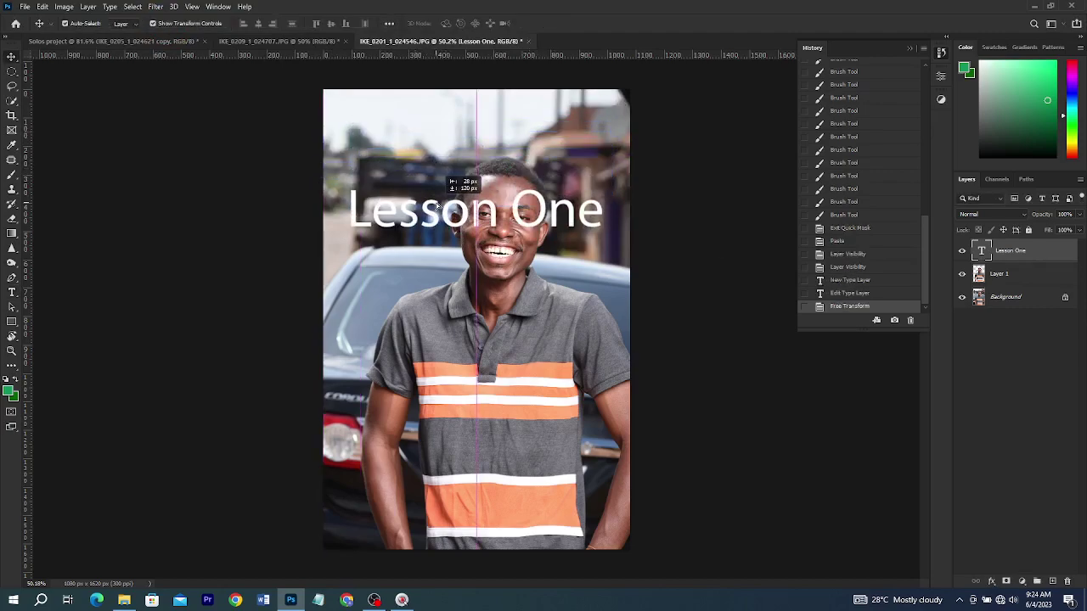
Nudge the enlarged "Lesson One" text across the man's face with Free Transform
key(ctrl+t)
drag(548, 205, 507, 193)
mouse_move(534, 178)
mouse_down()
mouse_move(540, 252)
mouse_move(539, 193)
mouse_up()
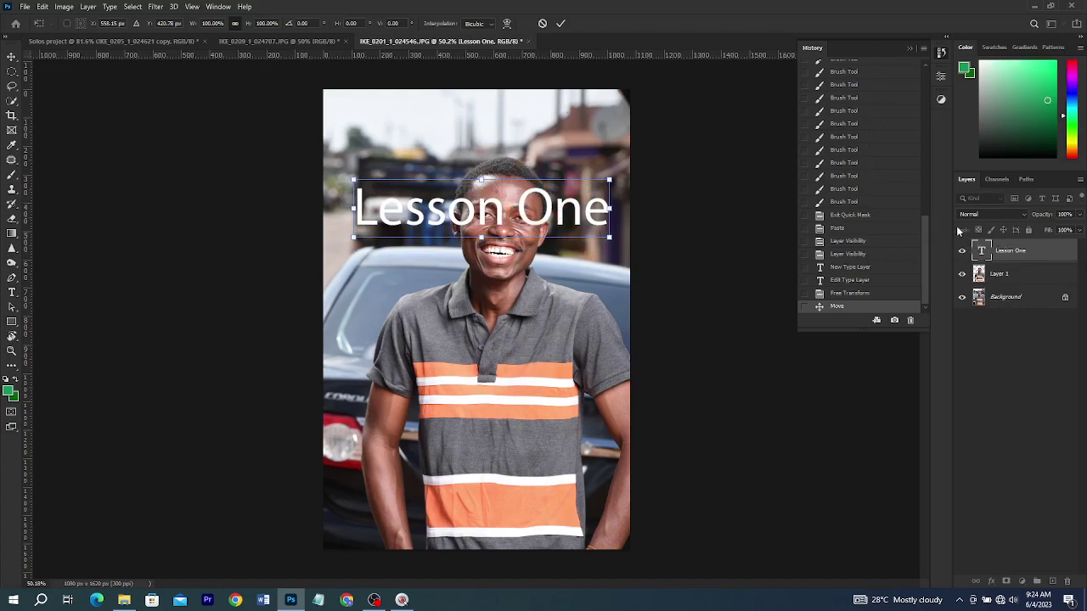
click(559, 24)
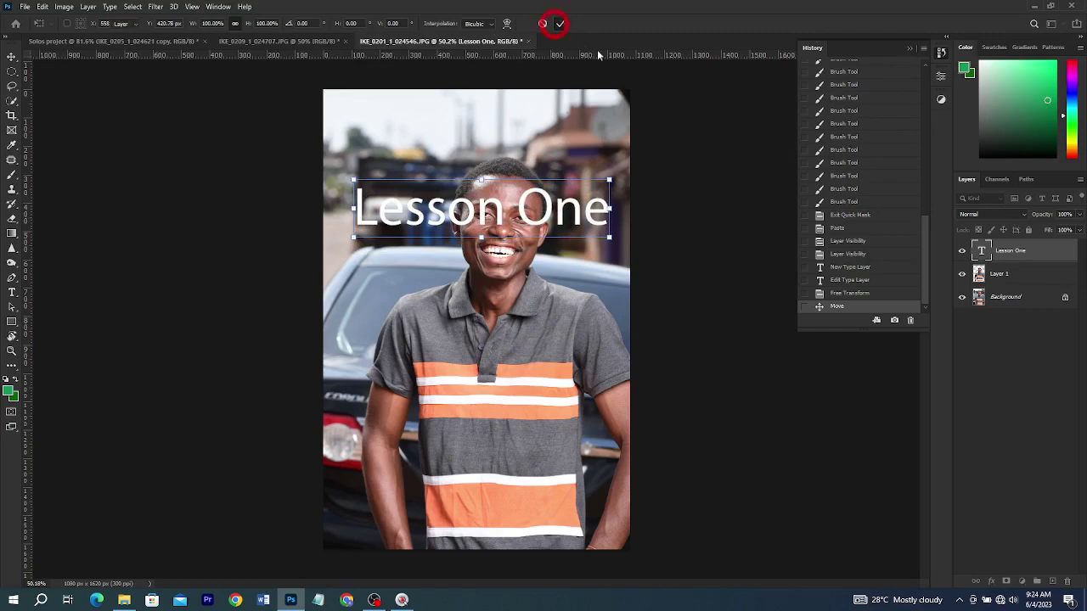
Change the "Lesson One" text's font to Impact and move the text up across the man's forehead
click(217, 7)
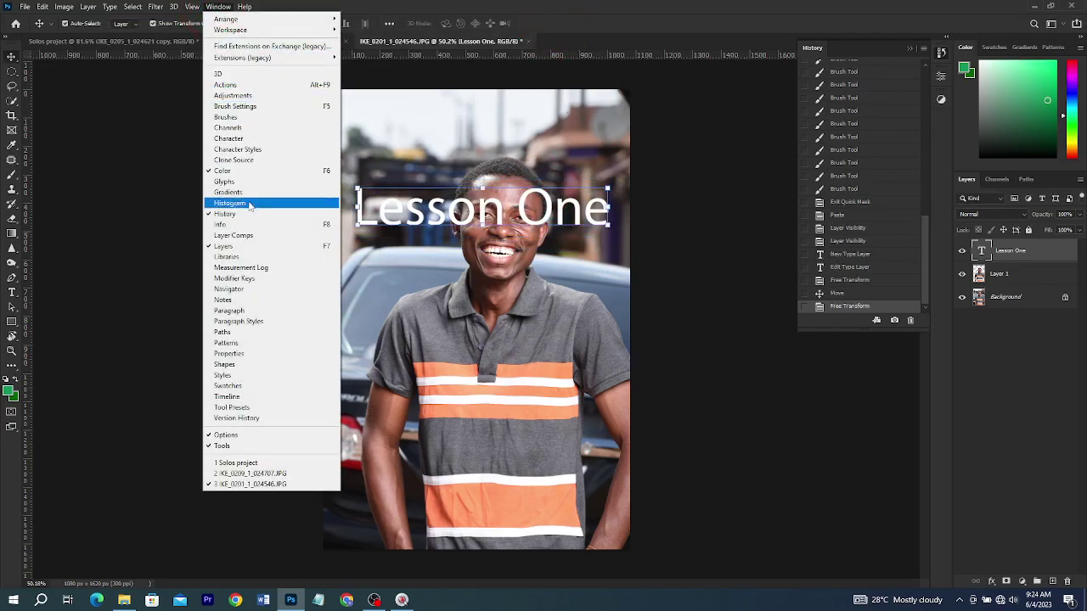
click(242, 138)
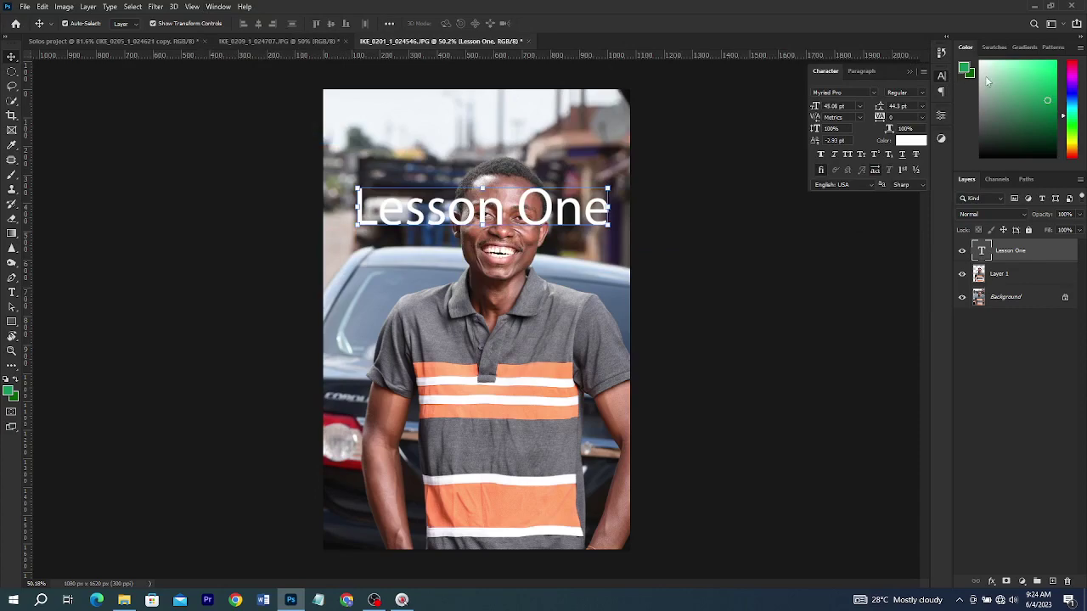
click(868, 93)
click(876, 93)
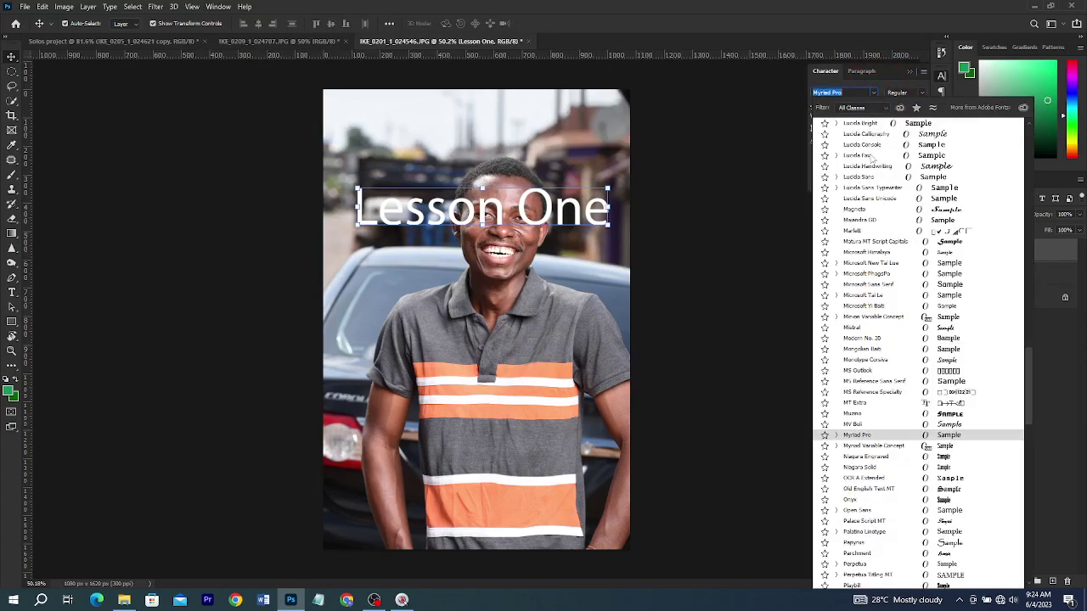
scroll(893, 325, up, 5)
scroll(893, 325, up, 9)
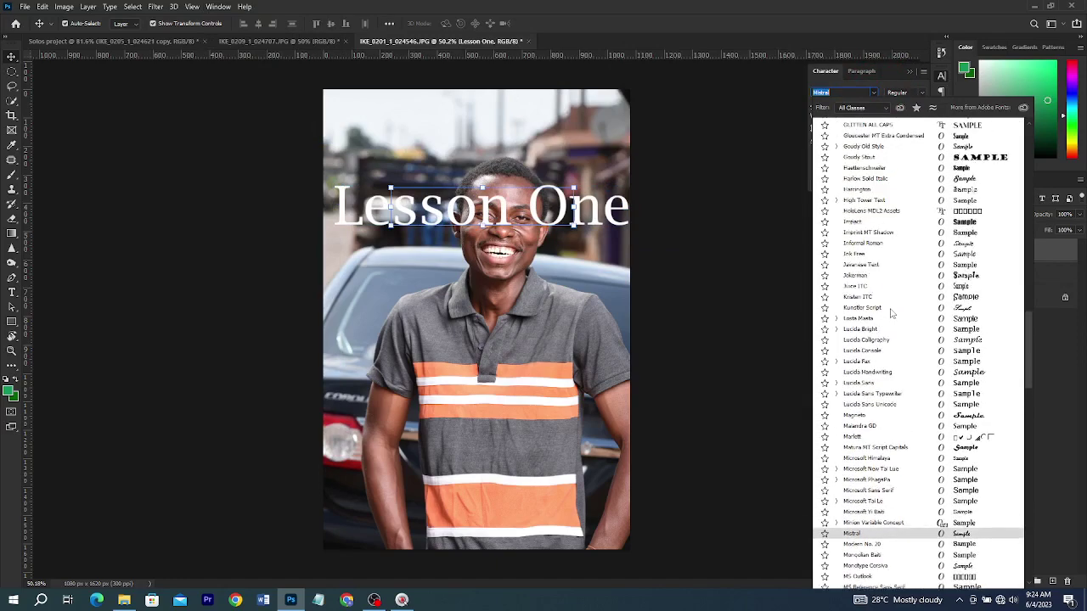
scroll(893, 326, up, 3)
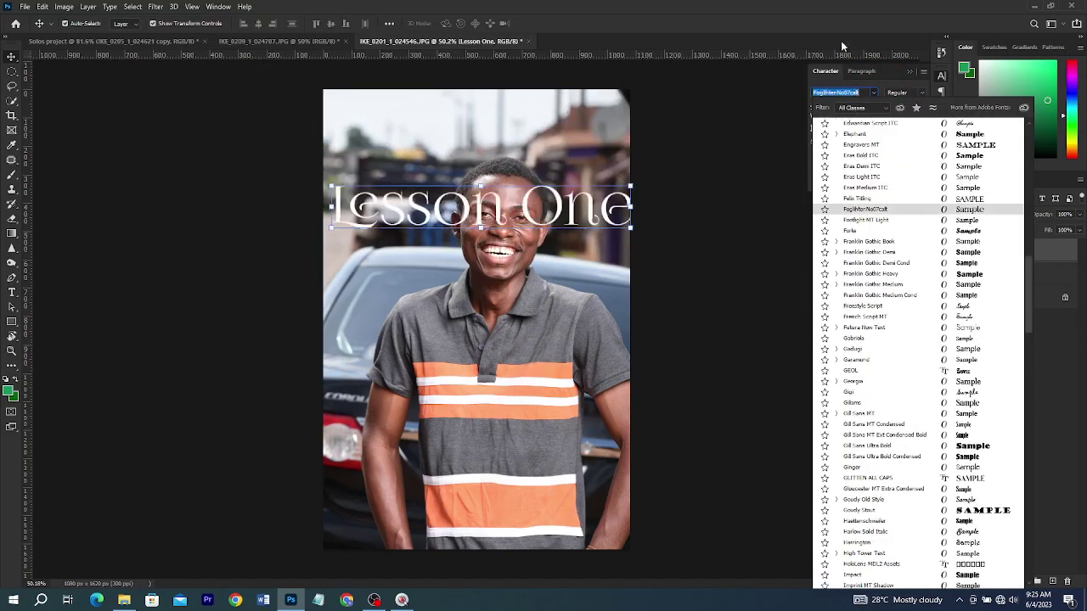
text(imp)
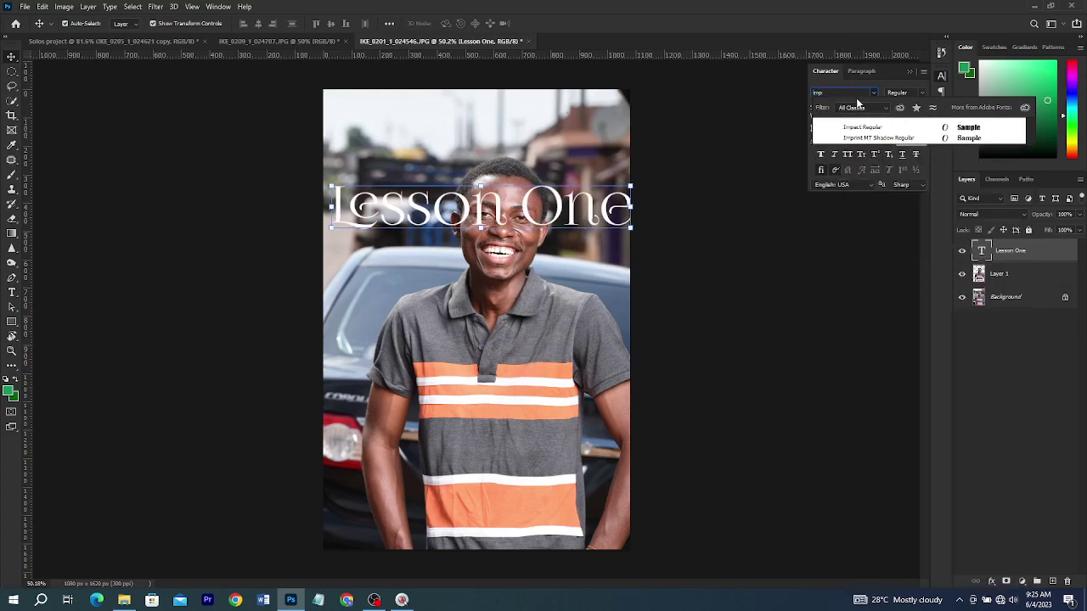
click(862, 127)
drag(507, 213, 501, 185)
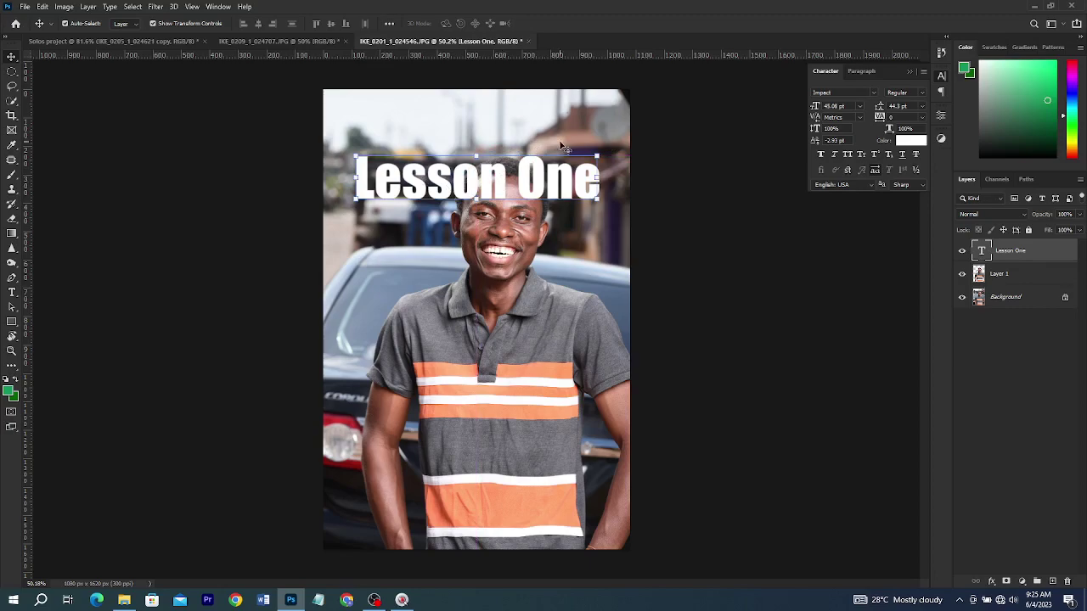
Apply All Caps to the "Lesson One" text and turn off Stylistic Alternates
click(847, 154)
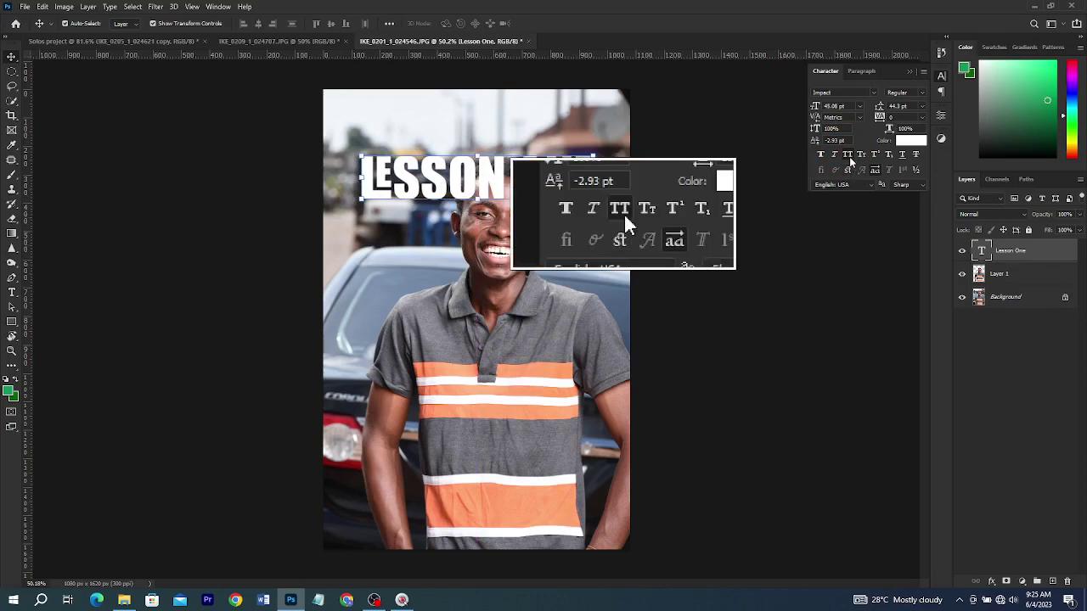
click(847, 155)
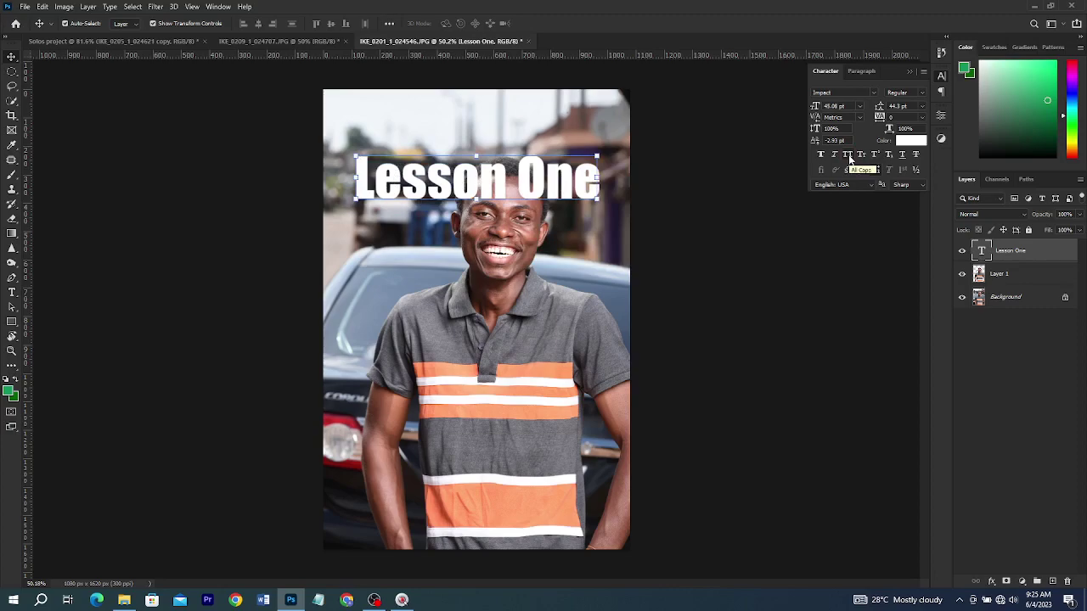
click(847, 155)
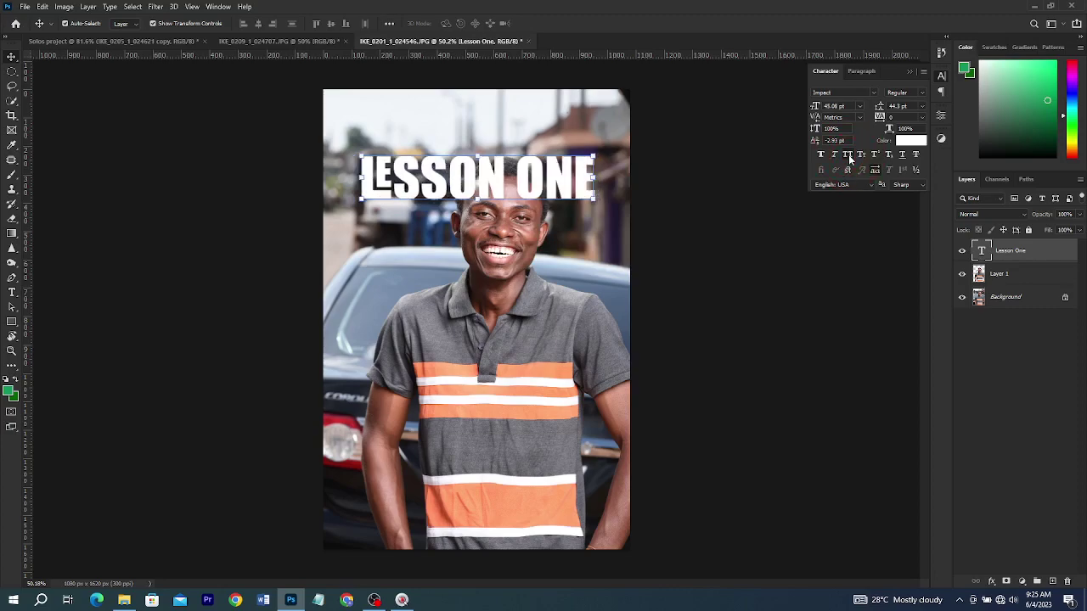
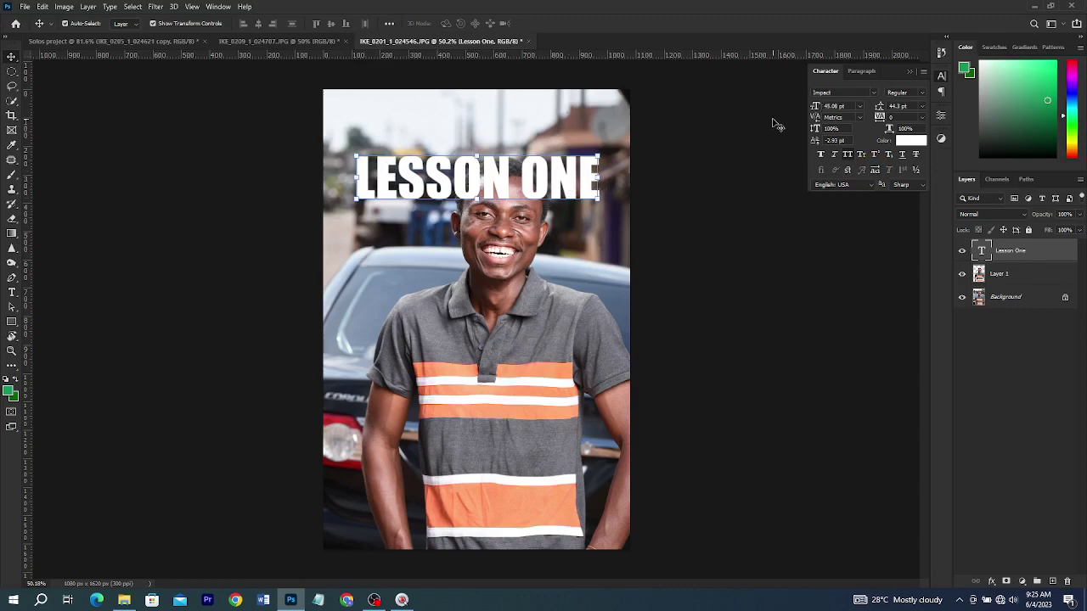
click(874, 170)
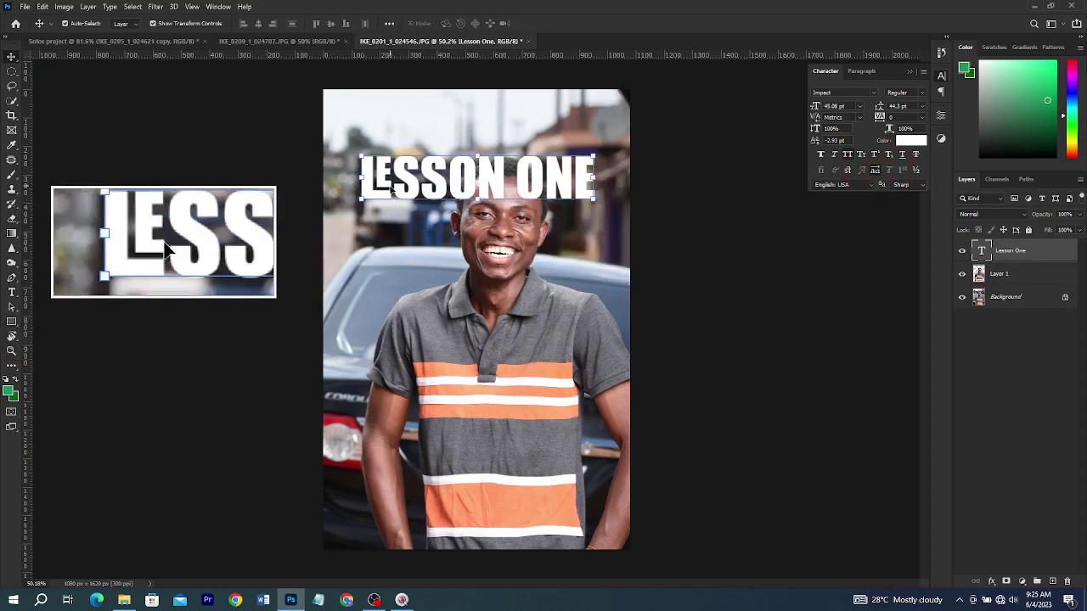
click(875, 172)
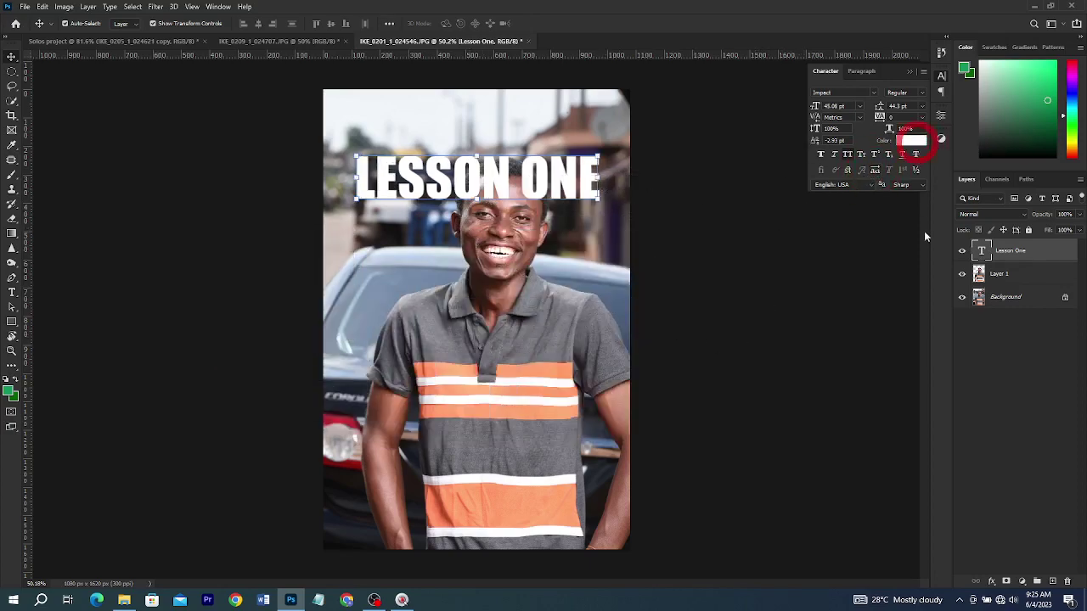
Try black as the text colour and return it to white
click(911, 140)
drag(914, 352, 776, 496)
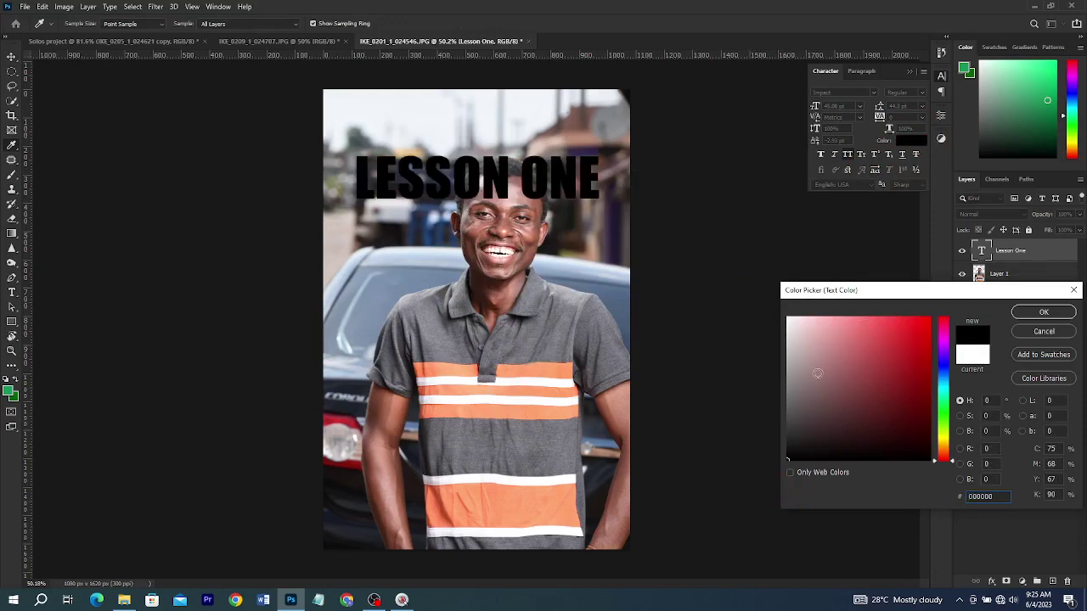
drag(818, 372, 742, 255)
click(1023, 311)
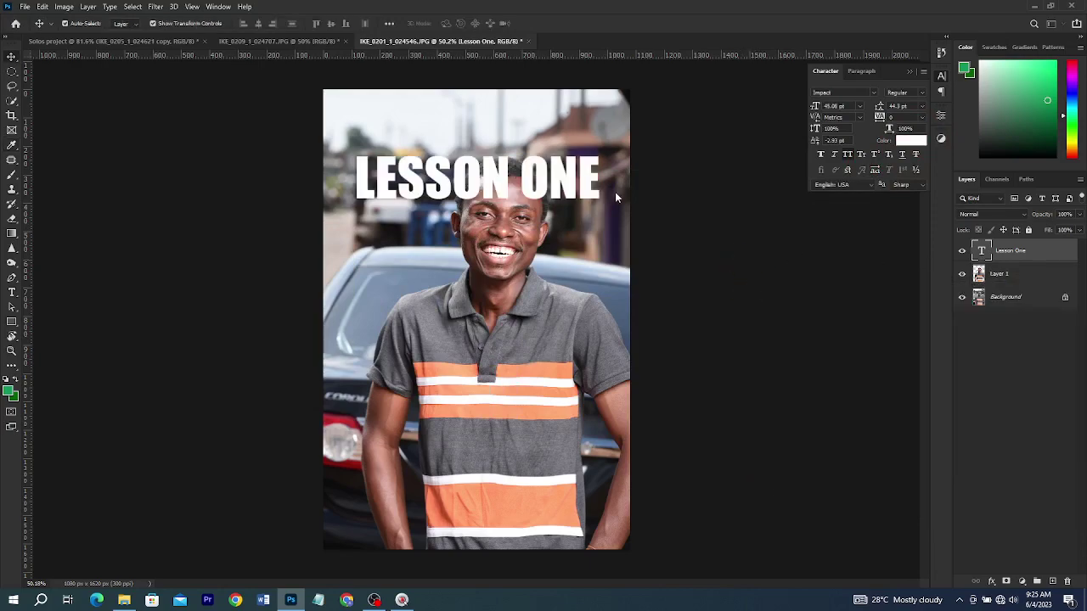
Raise the text slightly, place its layer below Layer 1 behind the man's head, and compare with Layer 1 hidden and shown
drag(519, 197, 525, 182)
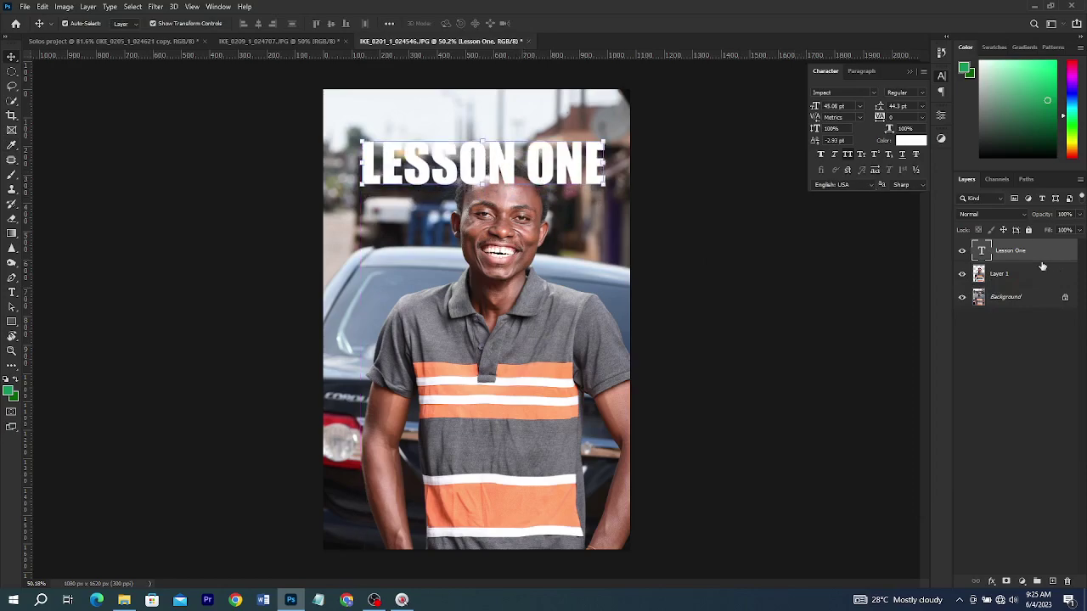
drag(1032, 258, 1025, 281)
drag(562, 174, 568, 172)
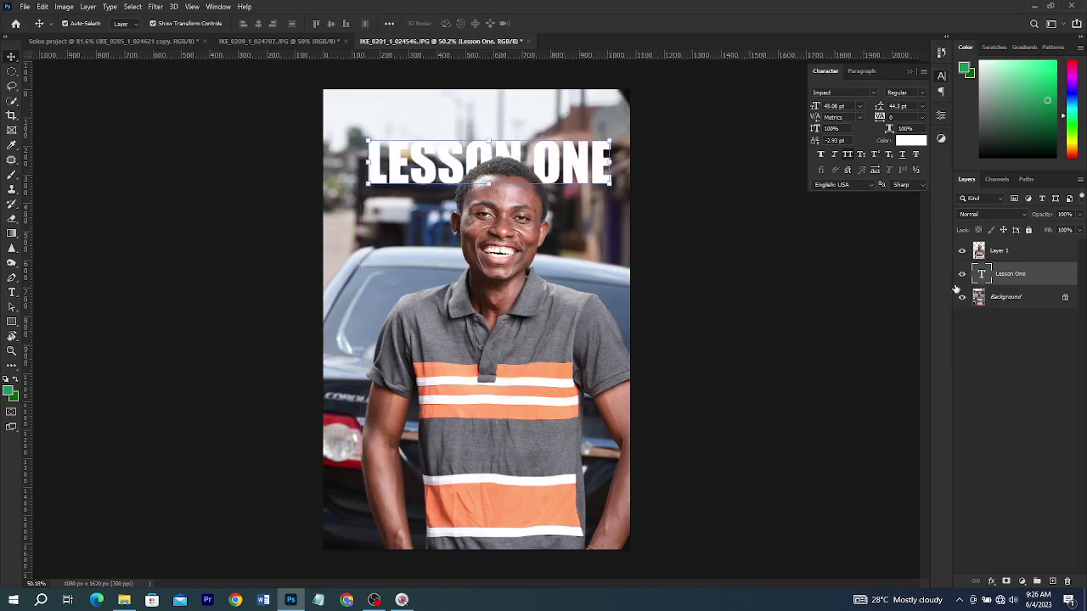
click(961, 251)
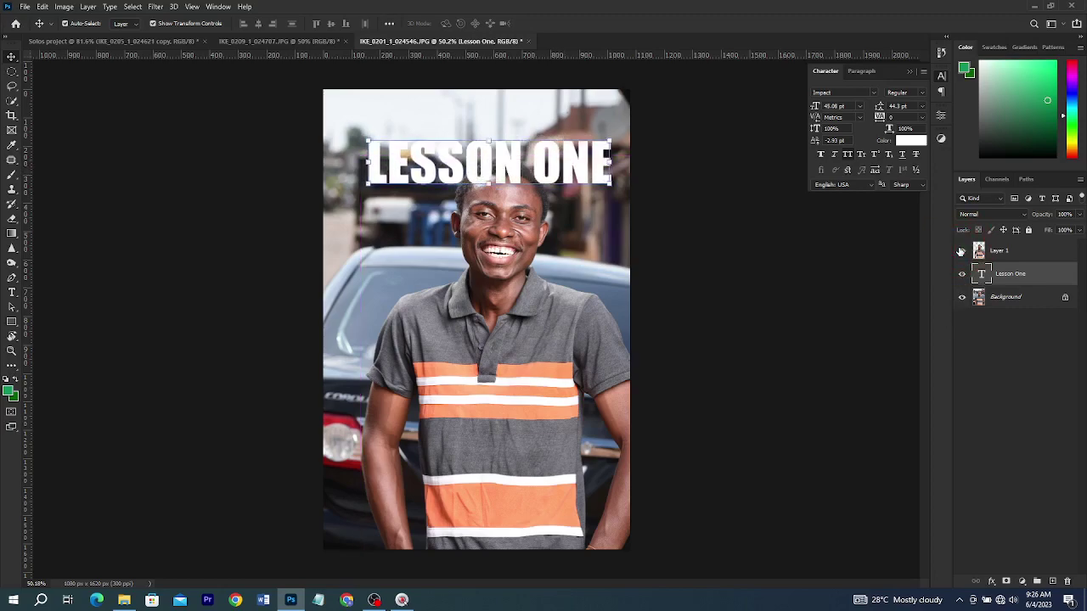
click(961, 250)
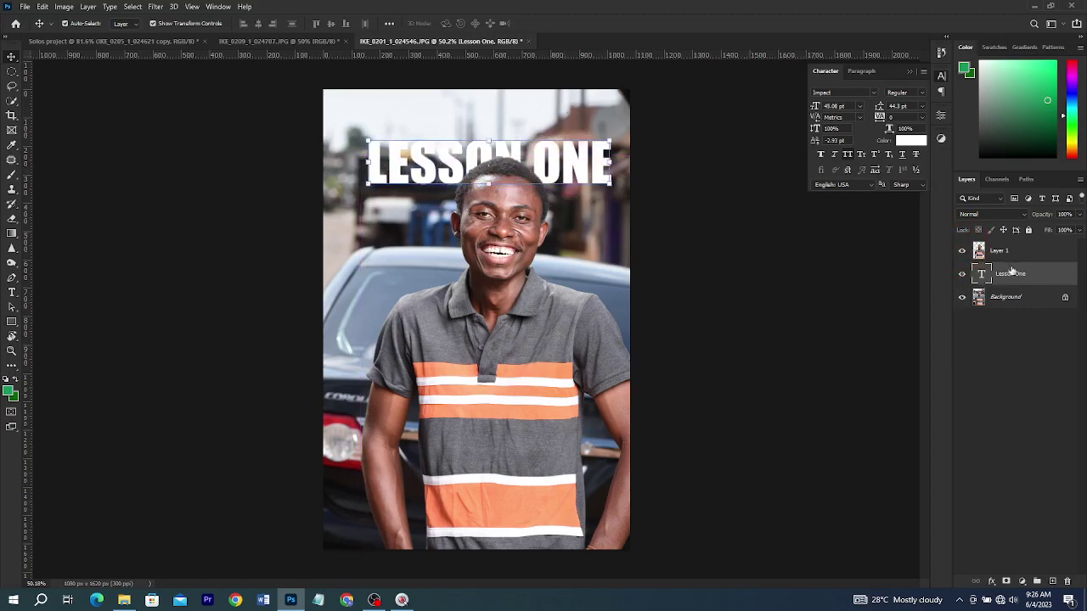
Duplicate the Background layer, place the copy between the text layer and Layer 1, and hide the copy
click(1046, 301)
key(ctrl+j)
drag(1023, 297, 1008, 270)
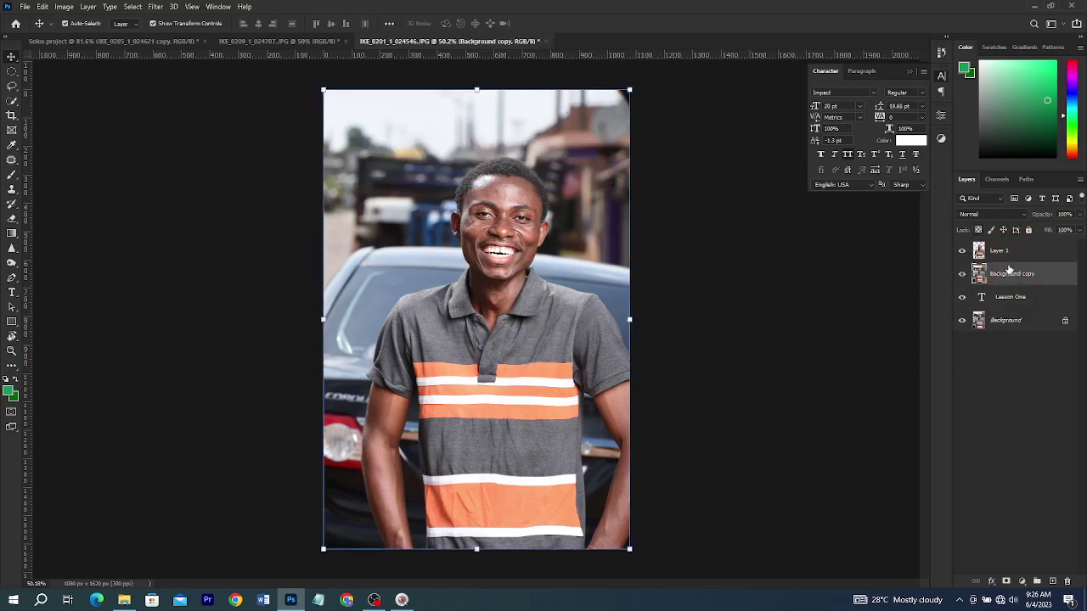
click(961, 251)
click(961, 273)
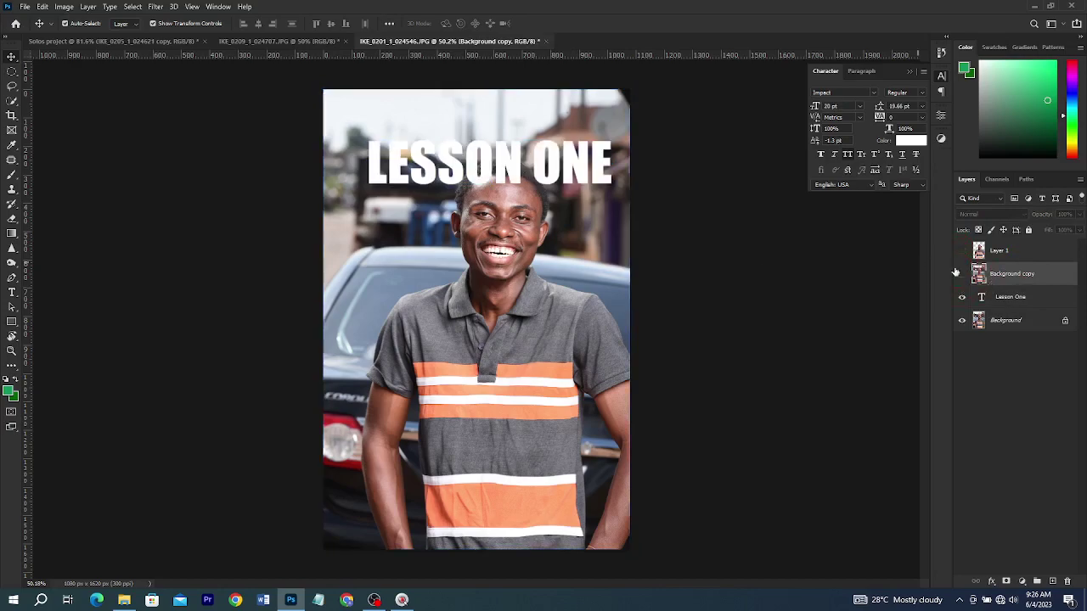
click(961, 251)
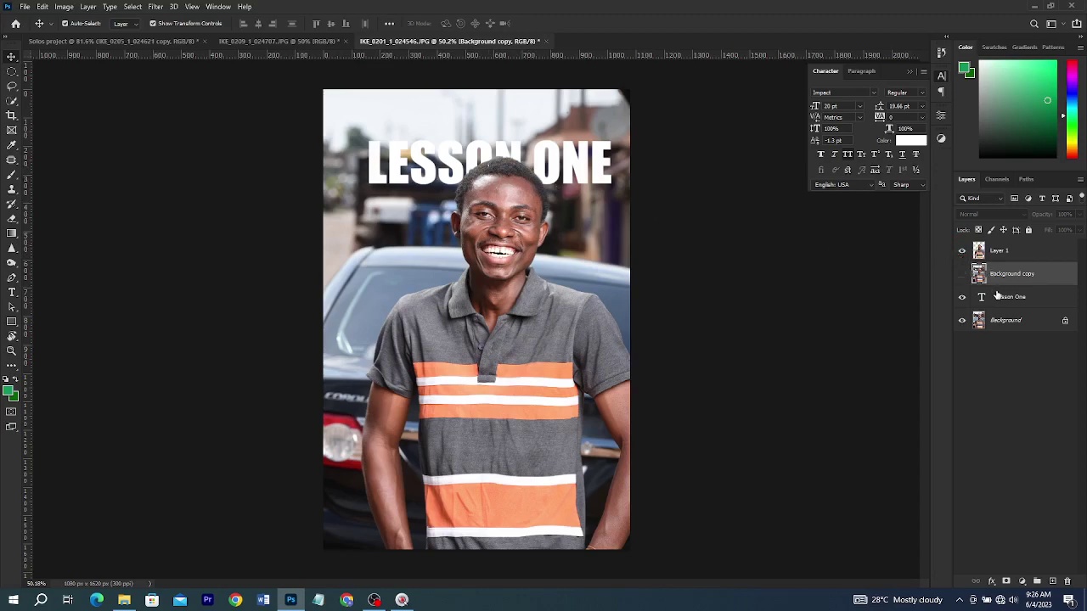
Select the "Lesson One" text layer, look at its colour setting, and try Faux Bold on and off
click(552, 162)
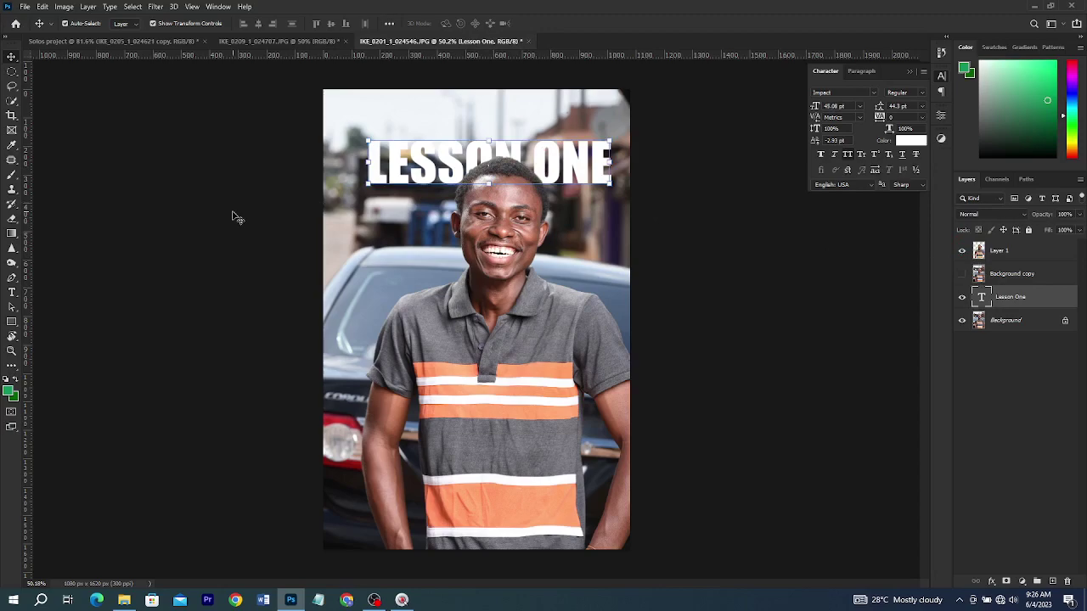
click(905, 140)
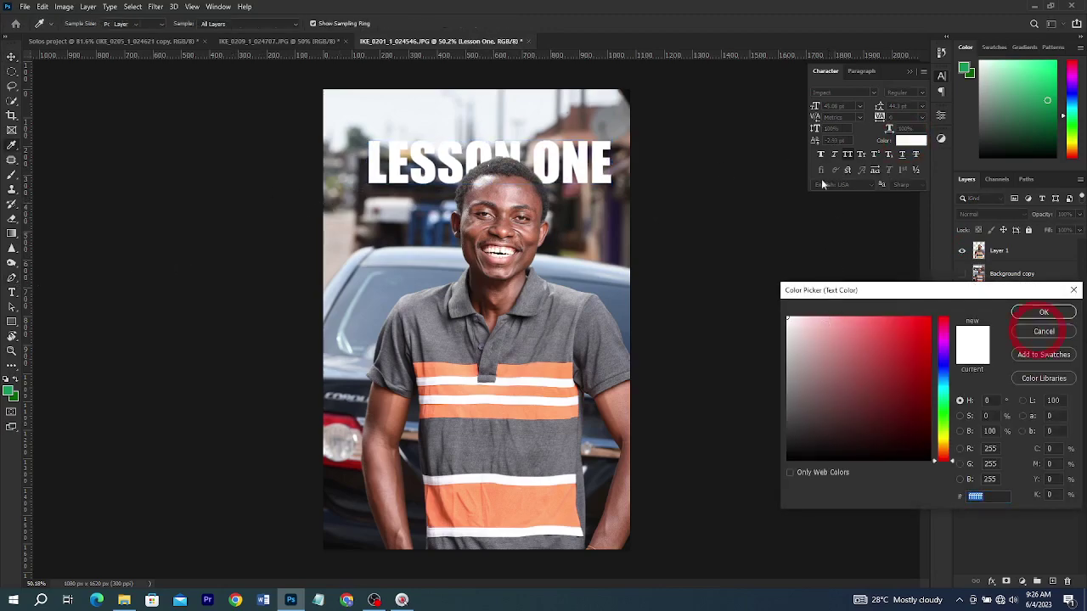
click(1037, 330)
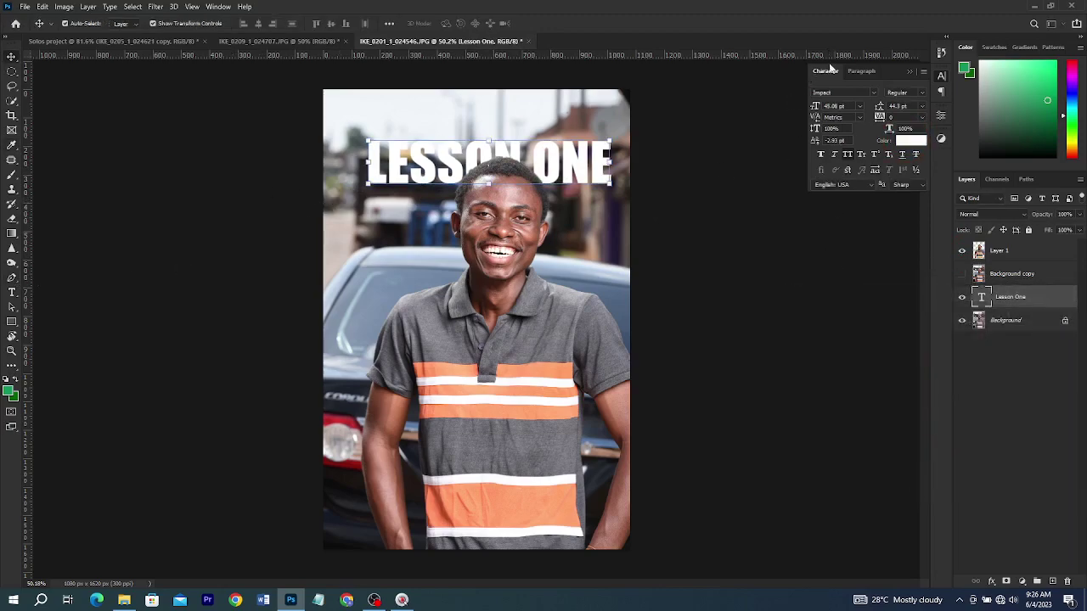
click(821, 156)
click(821, 156)
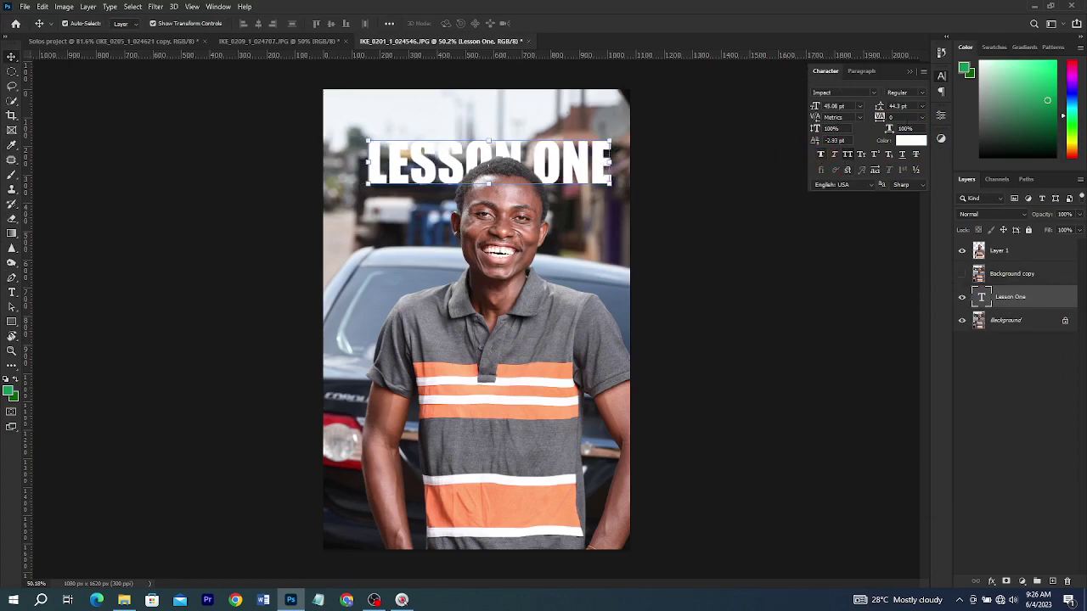
Try tracking values of 300 and -50 on the text and return the tracking to 0
click(887, 116)
text(300)
key(Return)
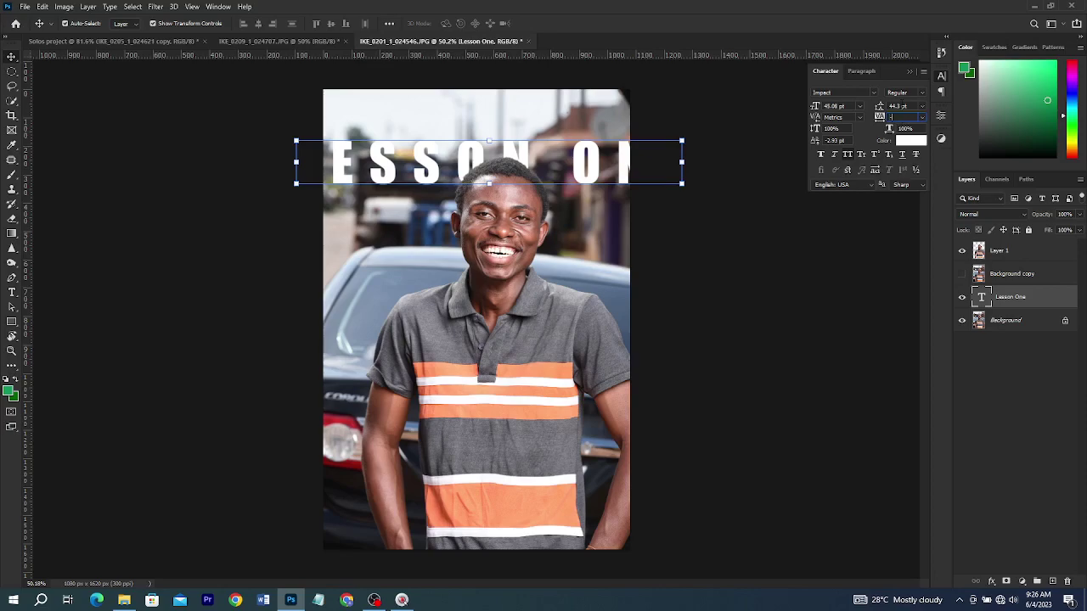
key(Return)
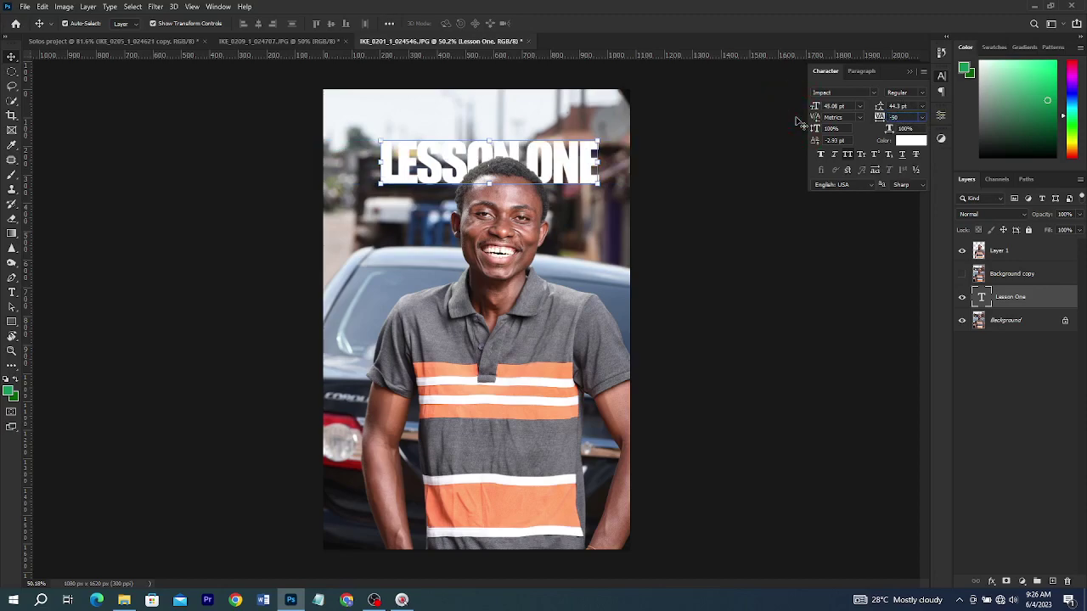
key(Return)
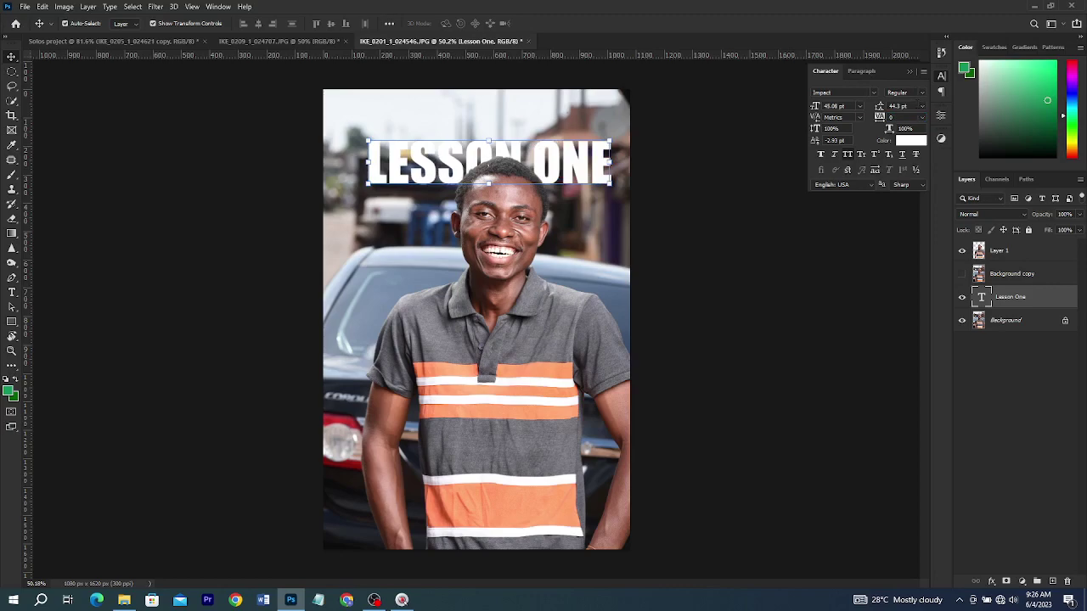
Break the "Lesson One" text onto two lines and set its leading to 81 pt
drag(879, 111, 866, 107)
key(t)
click(541, 164)
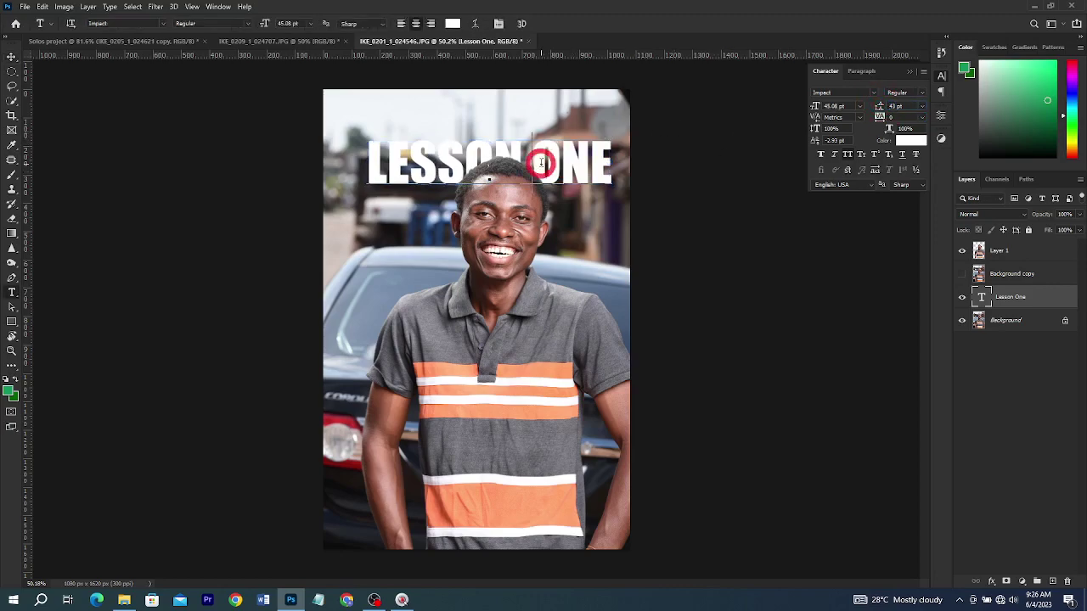
key(Return)
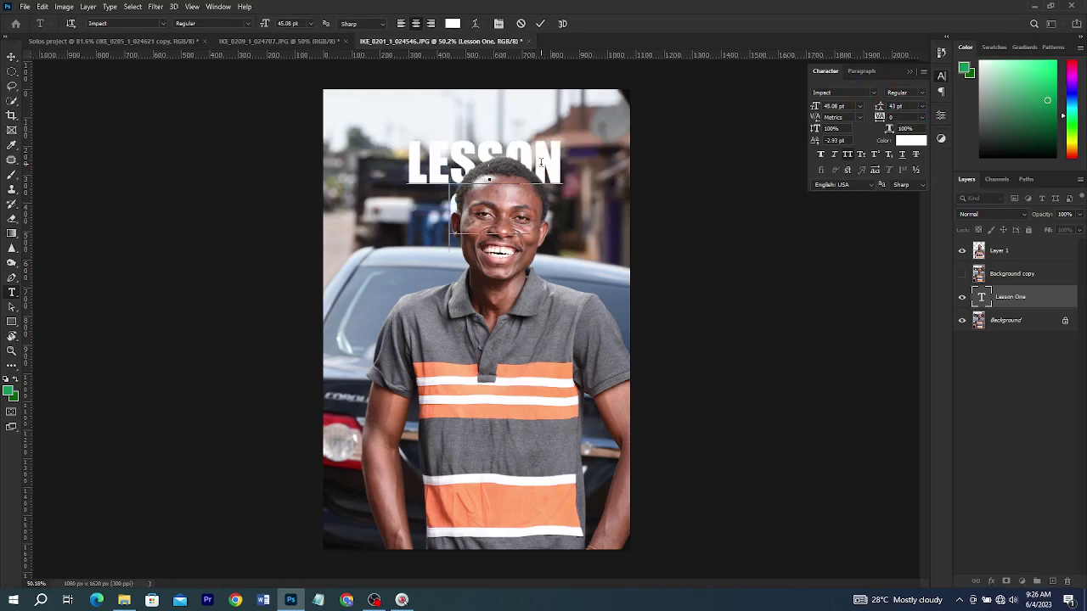
click(539, 23)
drag(881, 108, 917, 107)
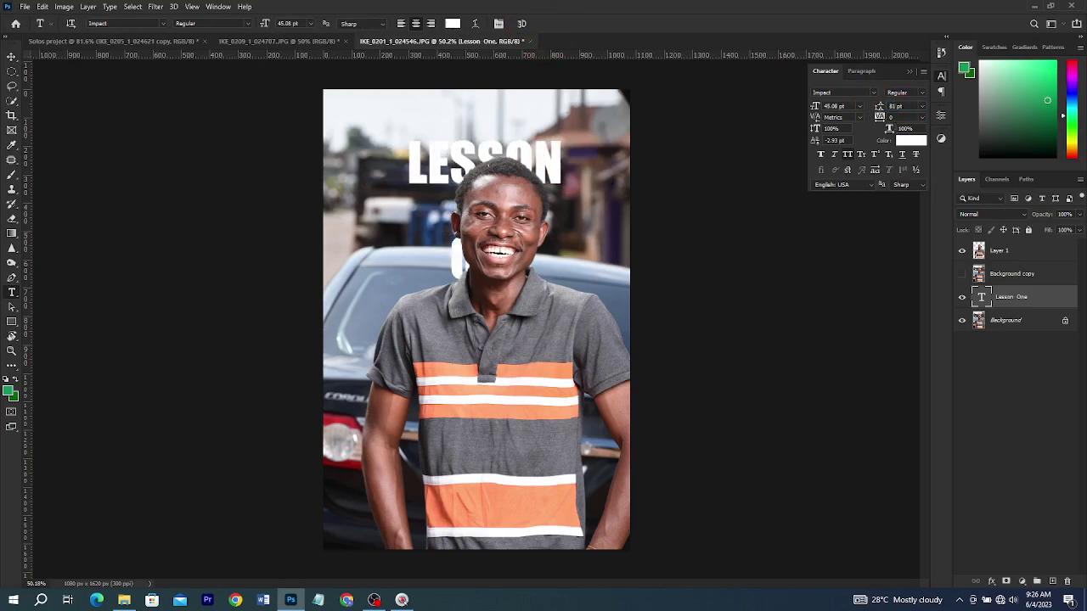
Move the two-line text to the area beside the man's head and tighten its leading to 34 pt
key(v)
drag(501, 145, 416, 136)
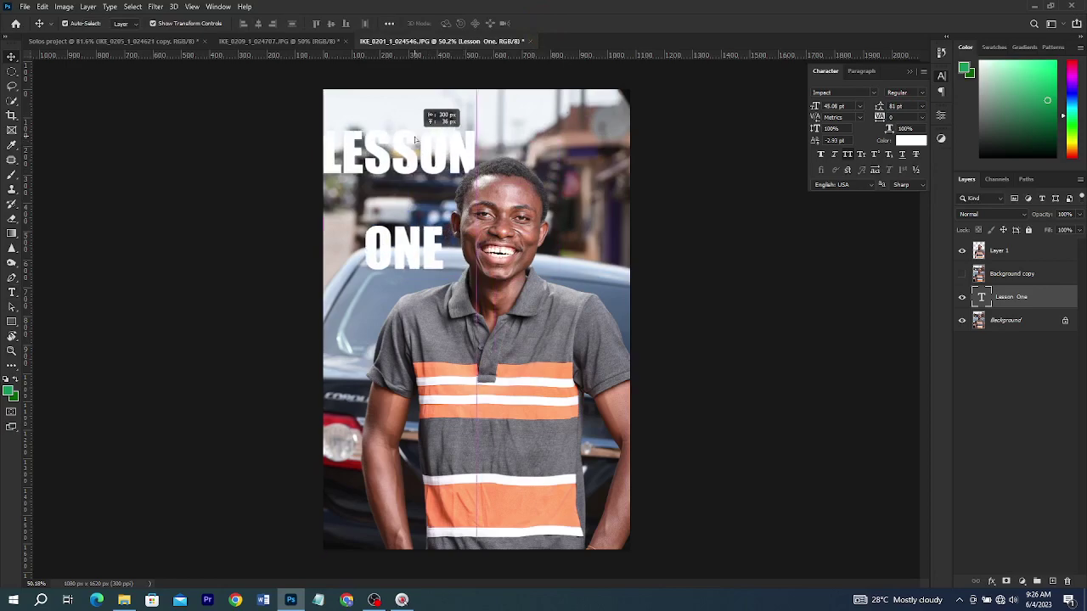
drag(878, 106, 837, 106)
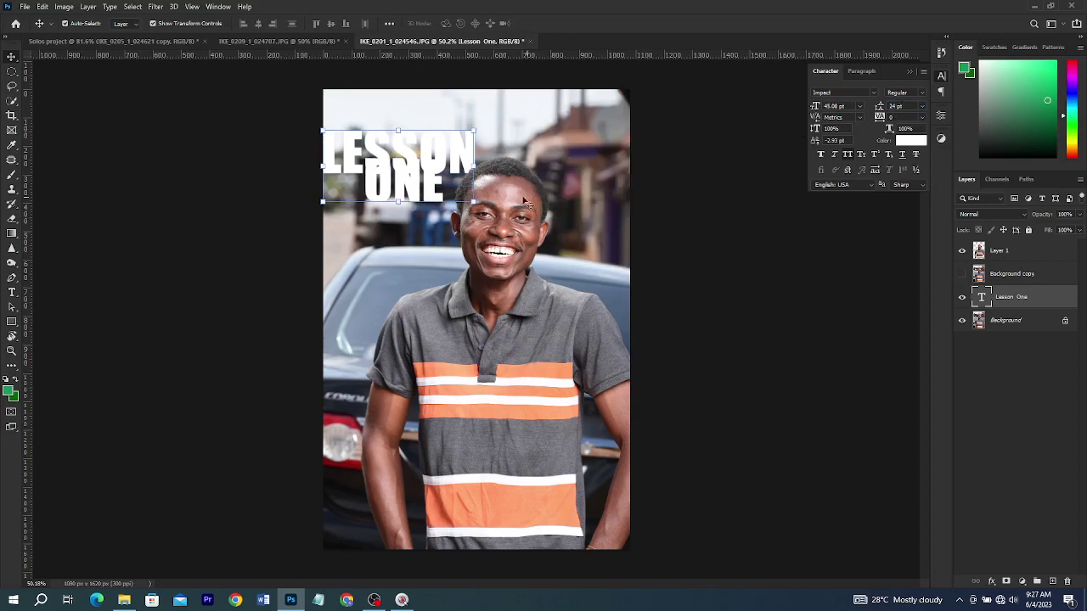
drag(416, 153, 447, 147)
Set the text's leading to 80 pt and return "Lesson One" to a single line behind the man's head
click(880, 106)
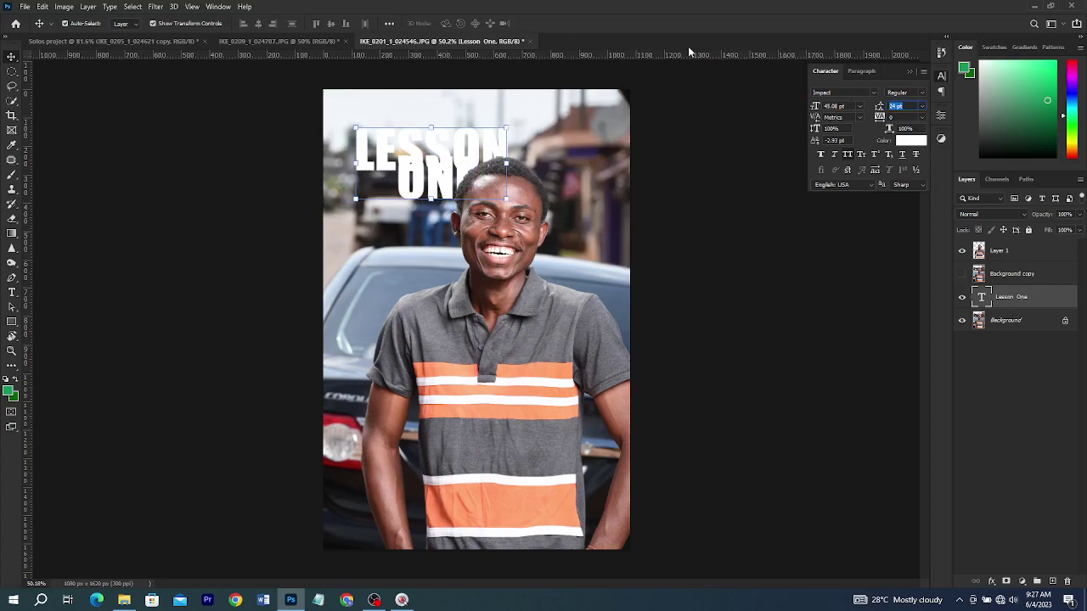
text(80)
key(Return)
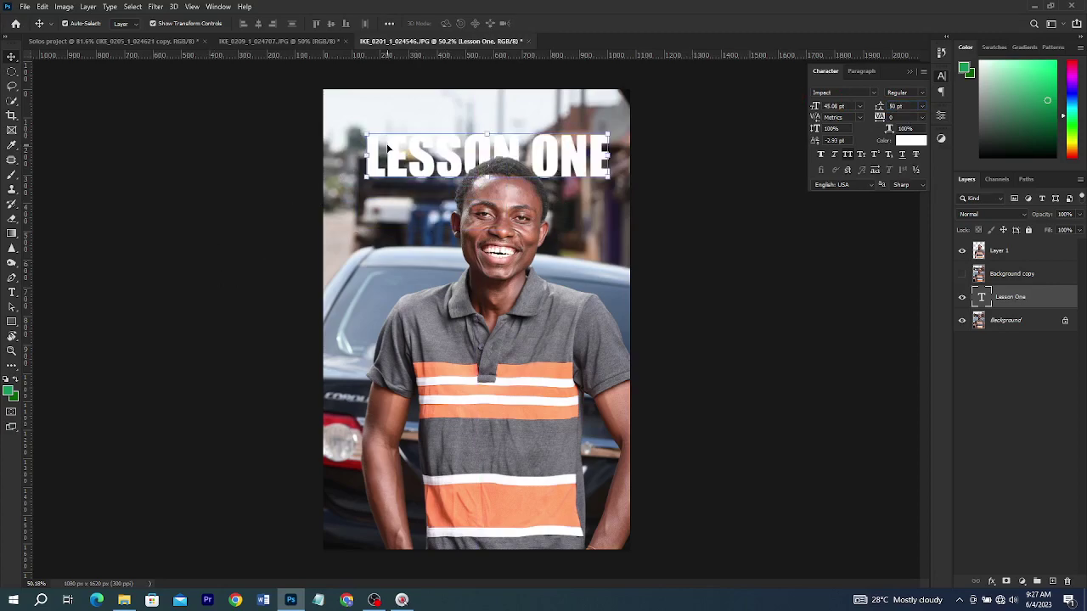
Draw a square about 216 by 218 px beside the man's face with the Rectangle tool and fill it light yellow
click(12, 306)
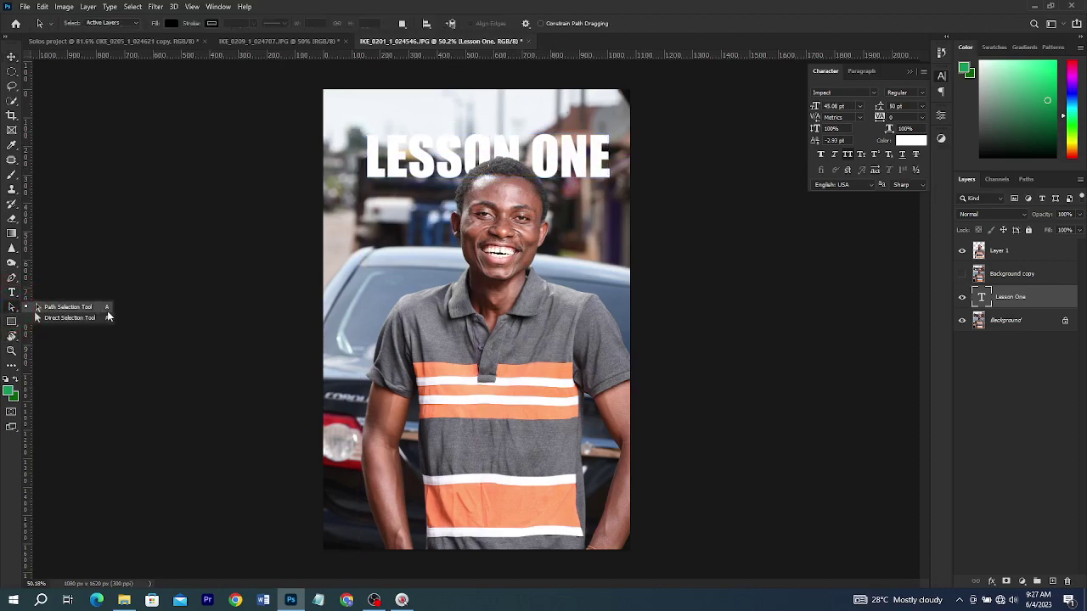
click(12, 320)
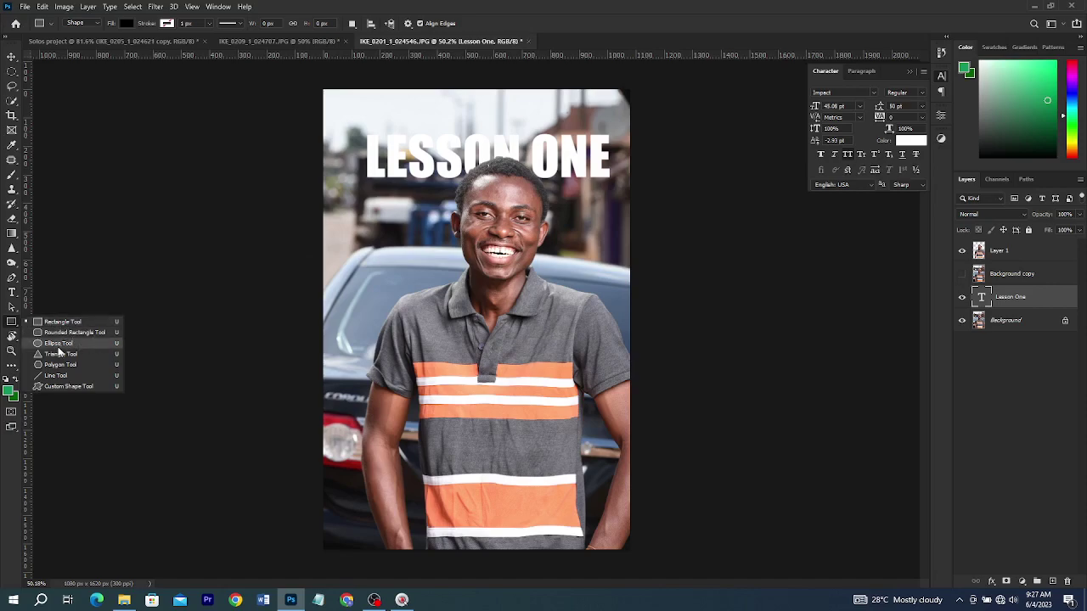
drag(374, 223, 433, 283)
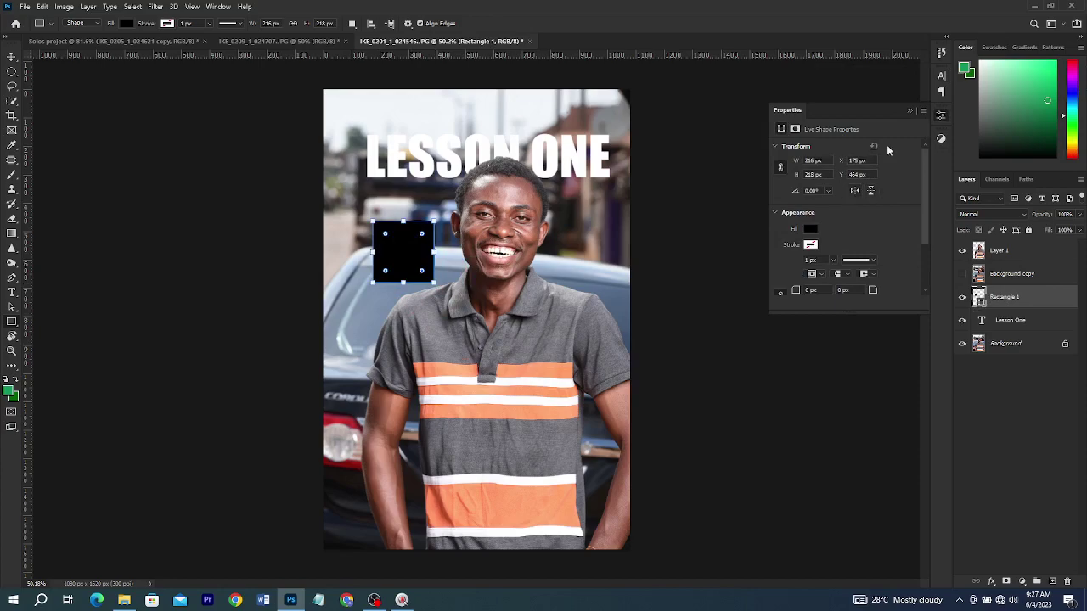
click(127, 23)
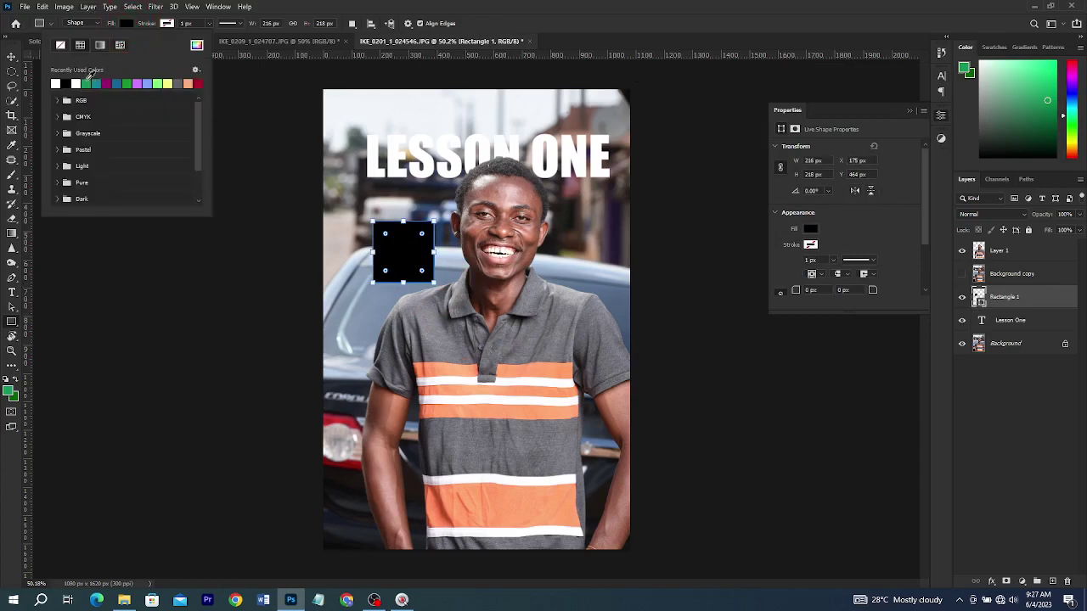
click(141, 82)
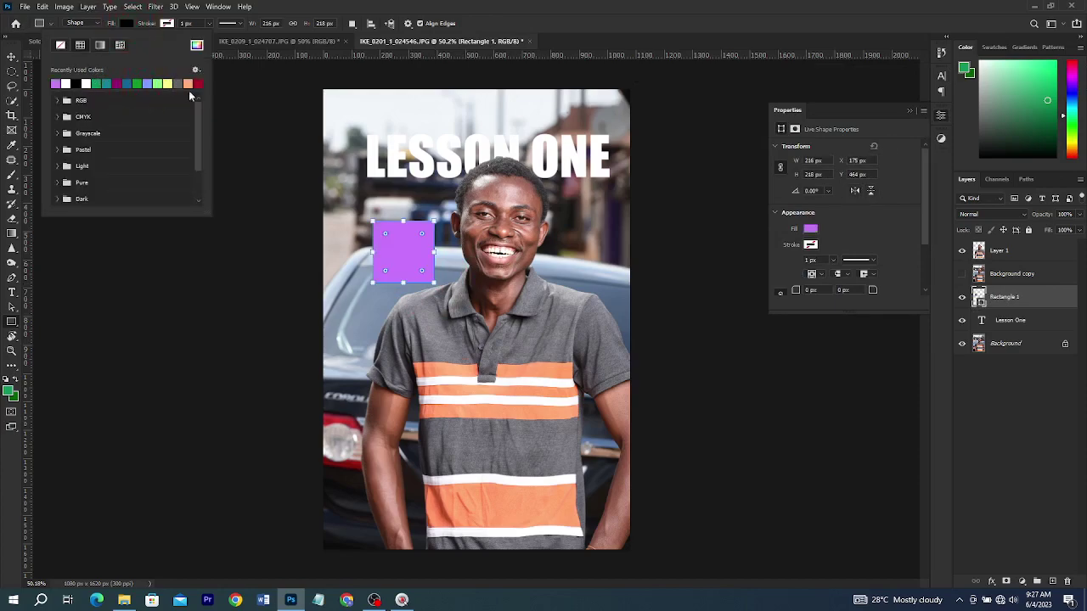
click(166, 82)
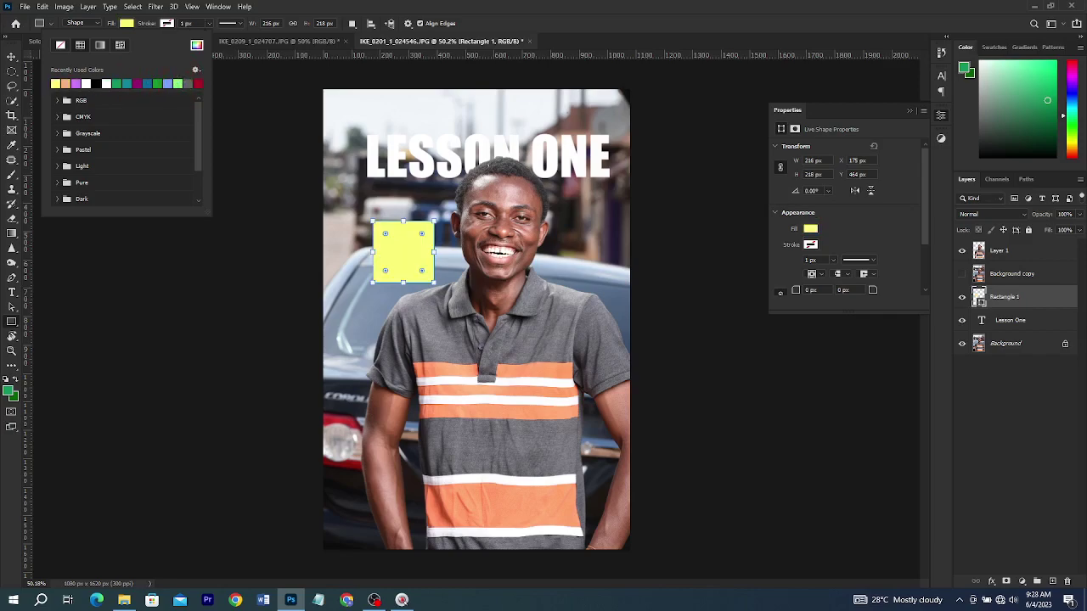
Give the yellow square a dark red stroke 29.24 px wide
click(209, 24)
drag(210, 37, 214, 37)
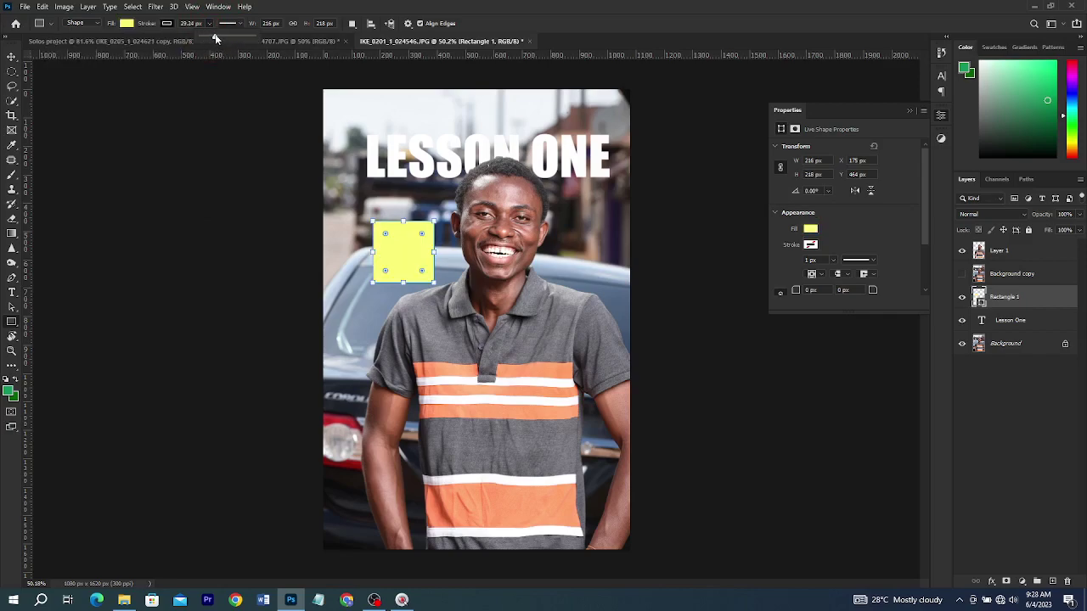
click(167, 23)
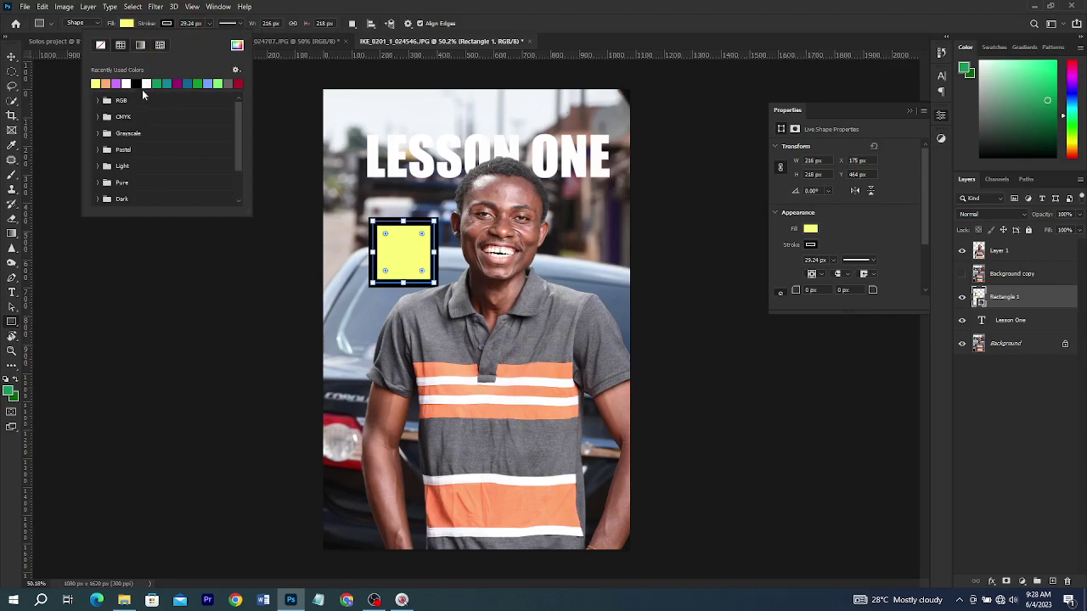
click(240, 84)
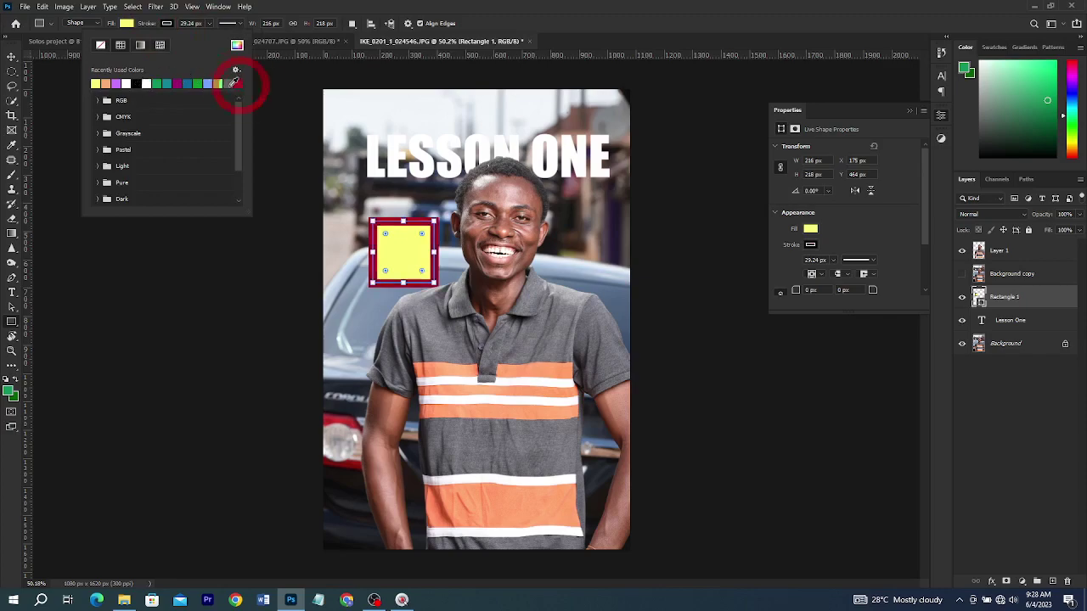
Remove the square's stroke, try it with no fill, and restore the light yellow fill
click(167, 23)
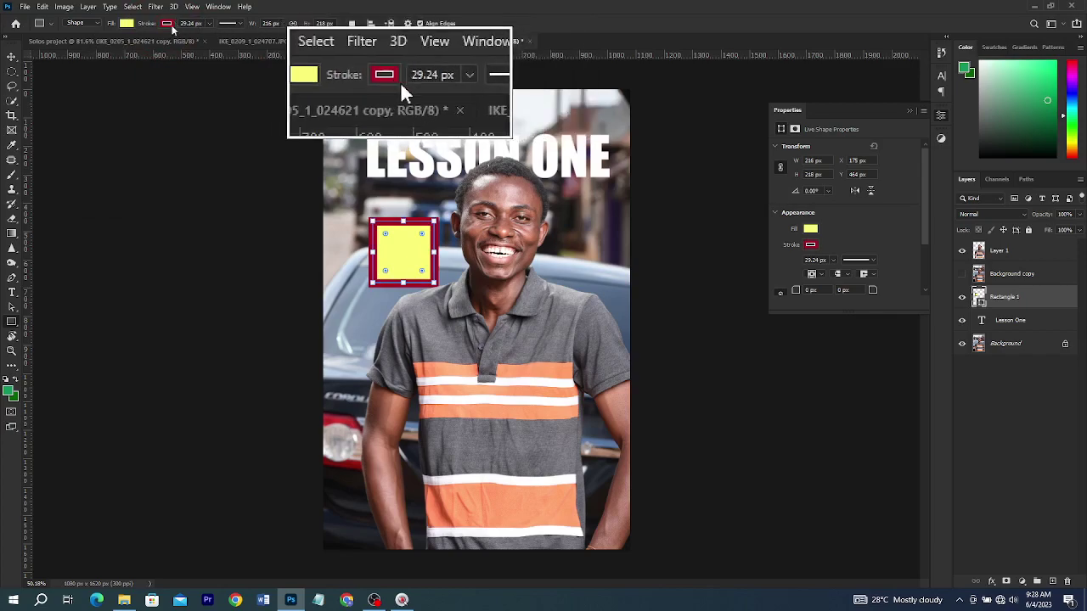
click(168, 24)
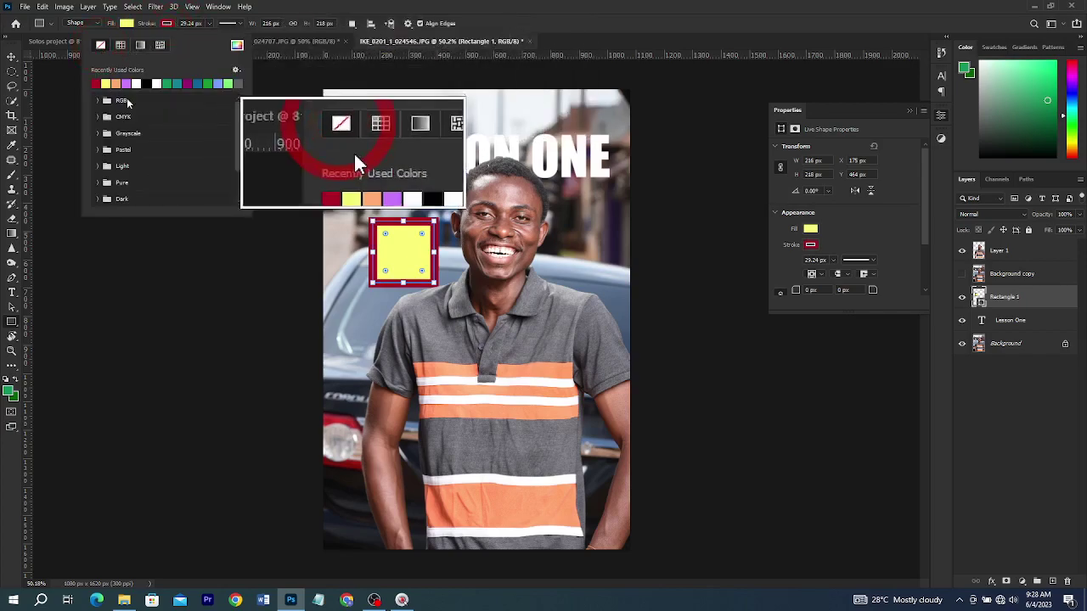
click(100, 45)
click(124, 24)
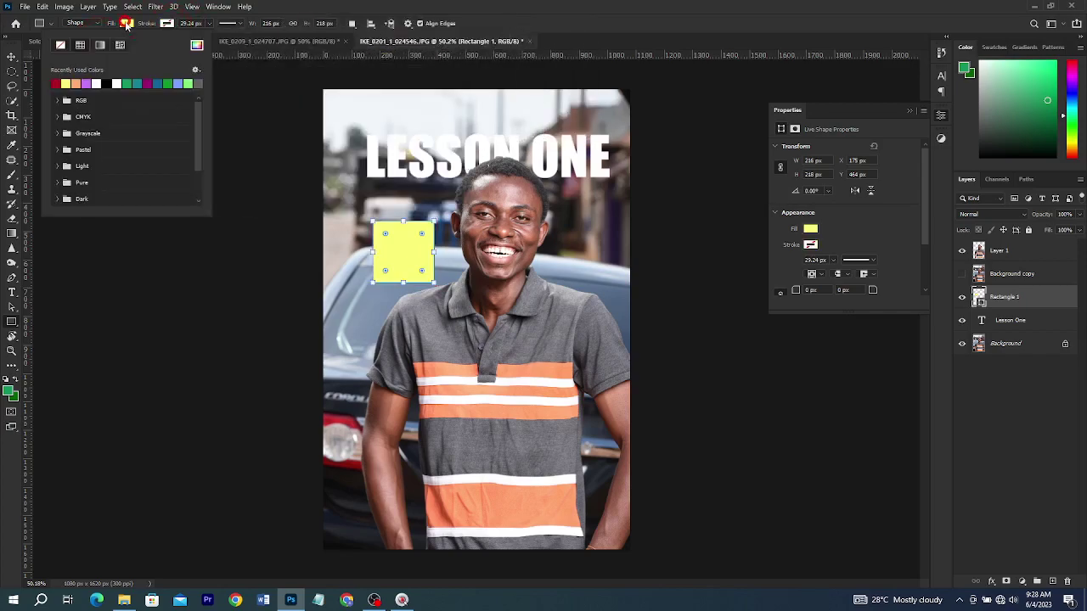
click(61, 47)
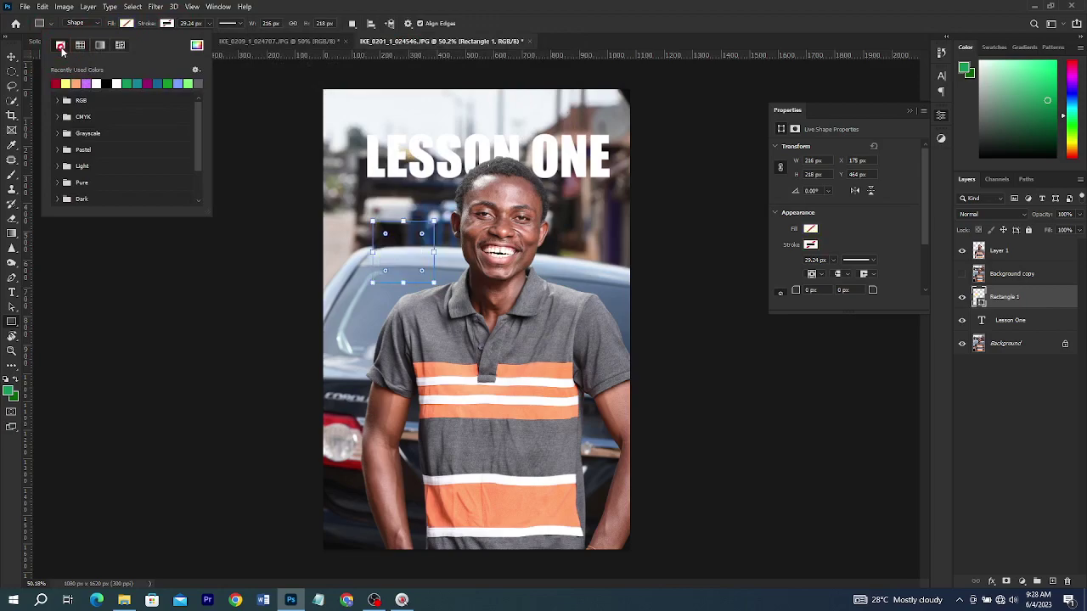
click(66, 83)
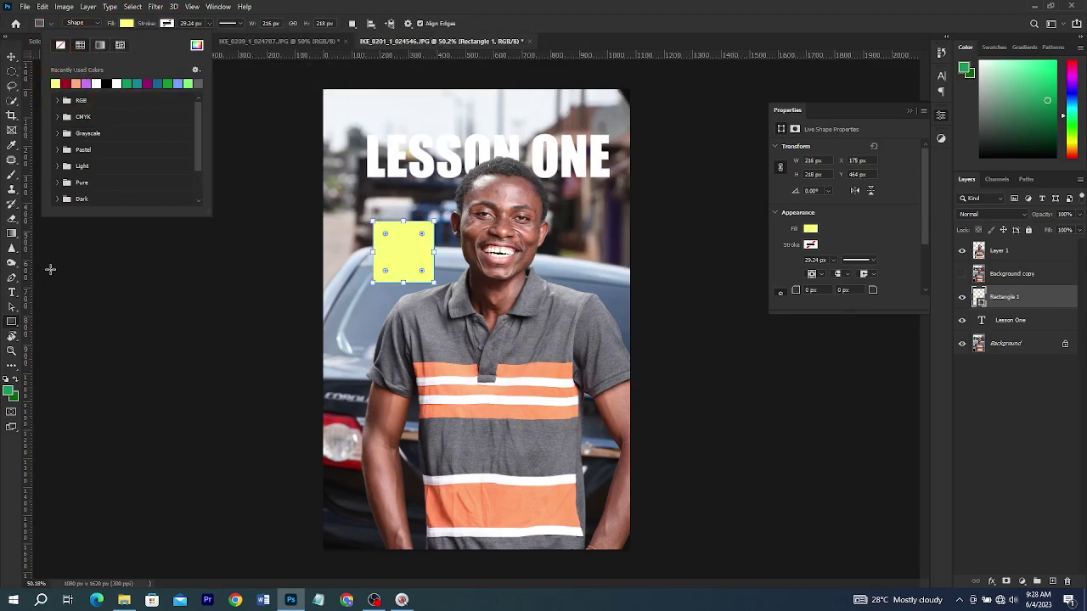
Draw a circle about 187 px wide at the man's shoulder and an ellipse about 396 by 230 px across his chest
right_click(11, 322)
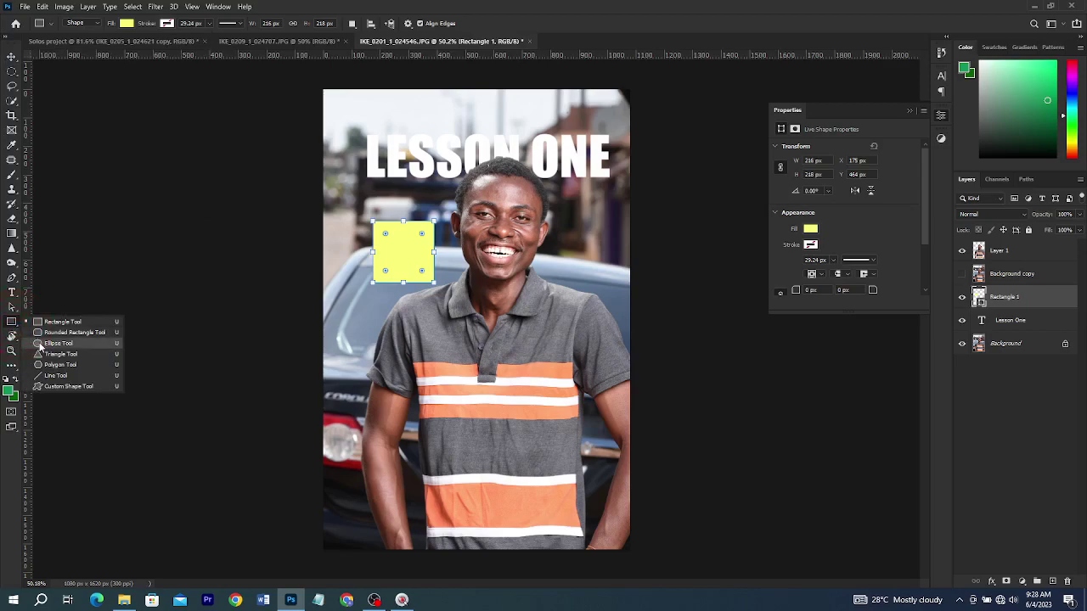
click(51, 338)
drag(555, 272, 606, 325)
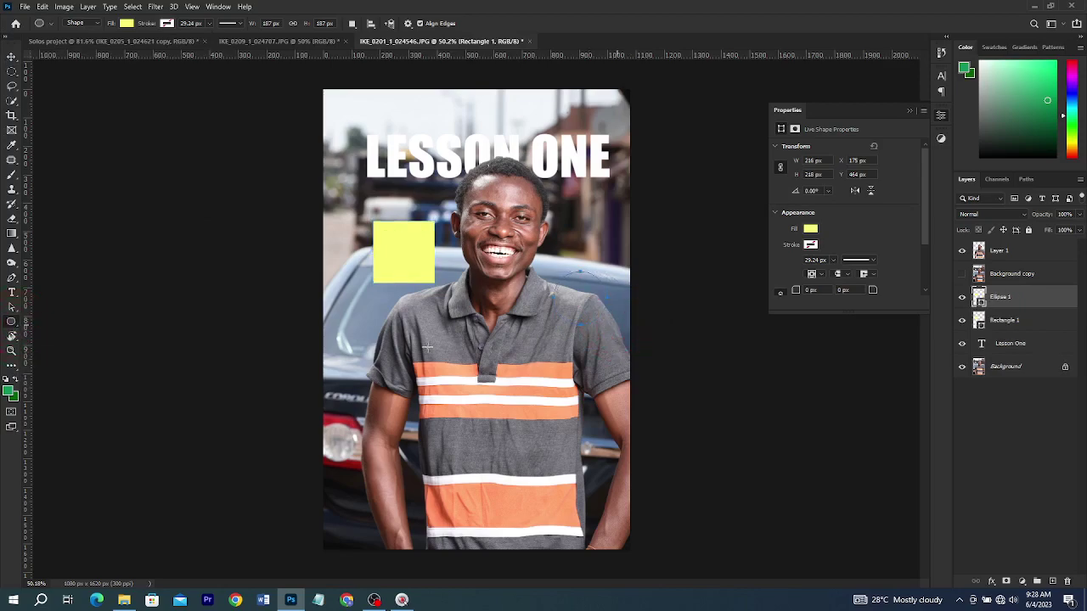
drag(424, 347, 536, 413)
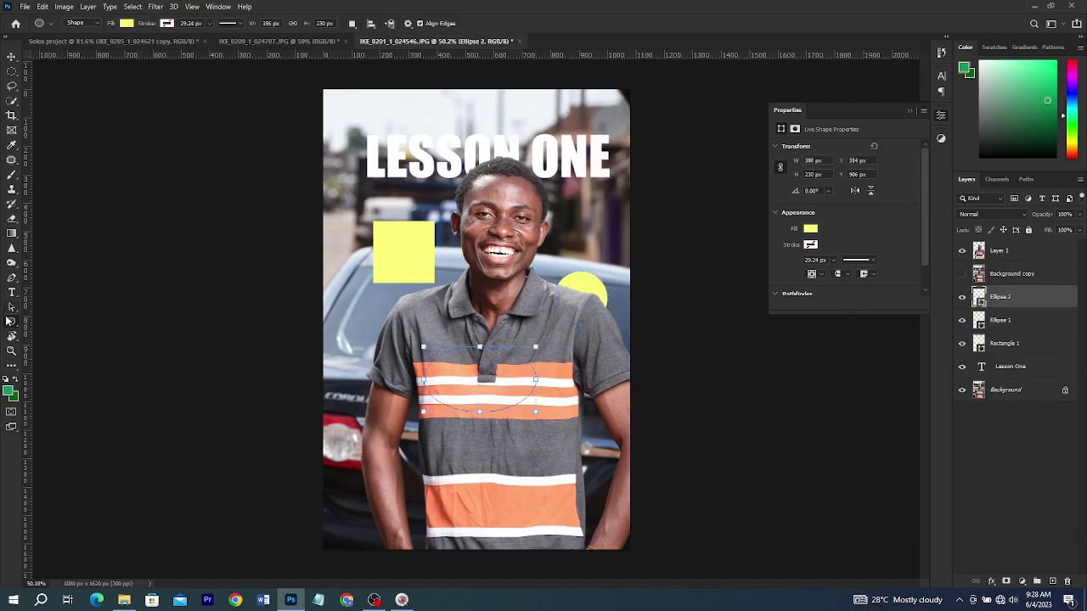
Draw a triangle about 368 by 372 px over the arm and car in the photo's lower left
right_click(10, 321)
click(71, 353)
mouse_move(347, 424)
mouse_down()
mouse_move(448, 497)
mouse_move(451, 531)
mouse_up()
Toggle the visibility of Layer 1 to check the shapes behind the man, leaving the layer visible
click(963, 251)
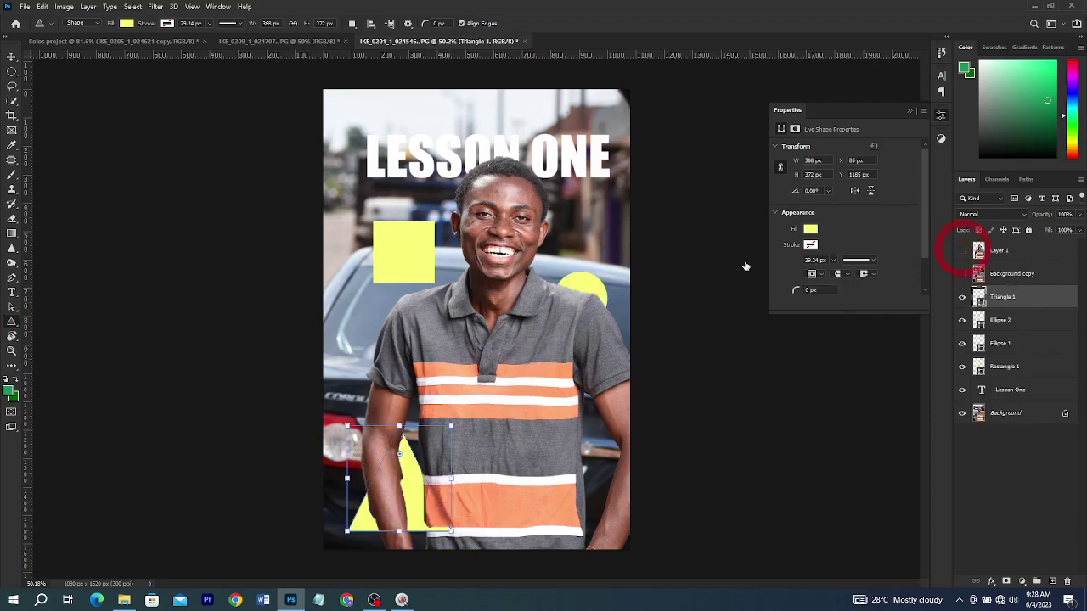
click(962, 251)
click(970, 252)
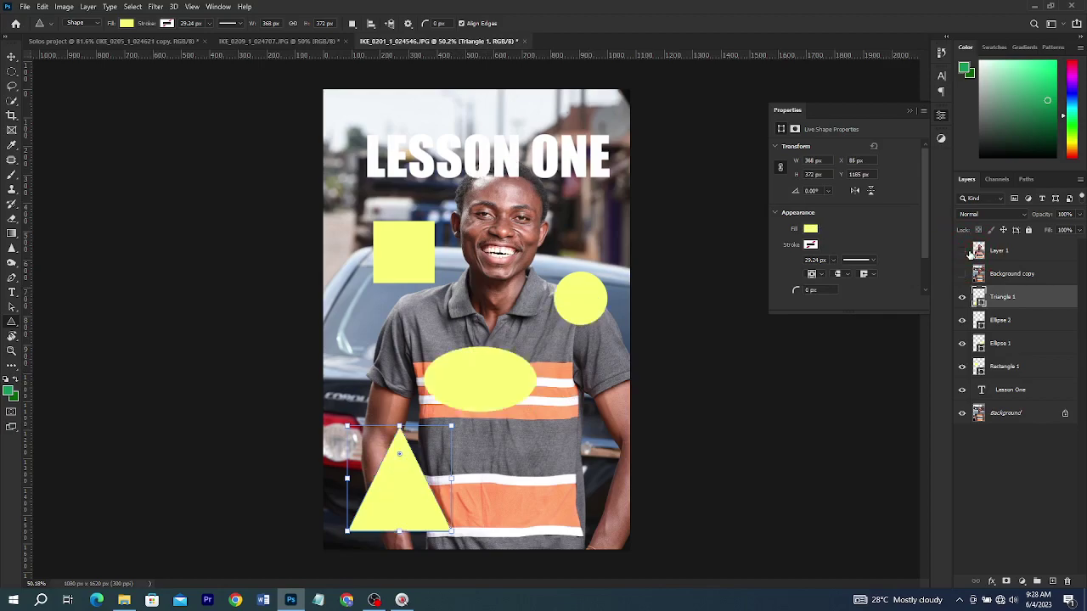
click(969, 252)
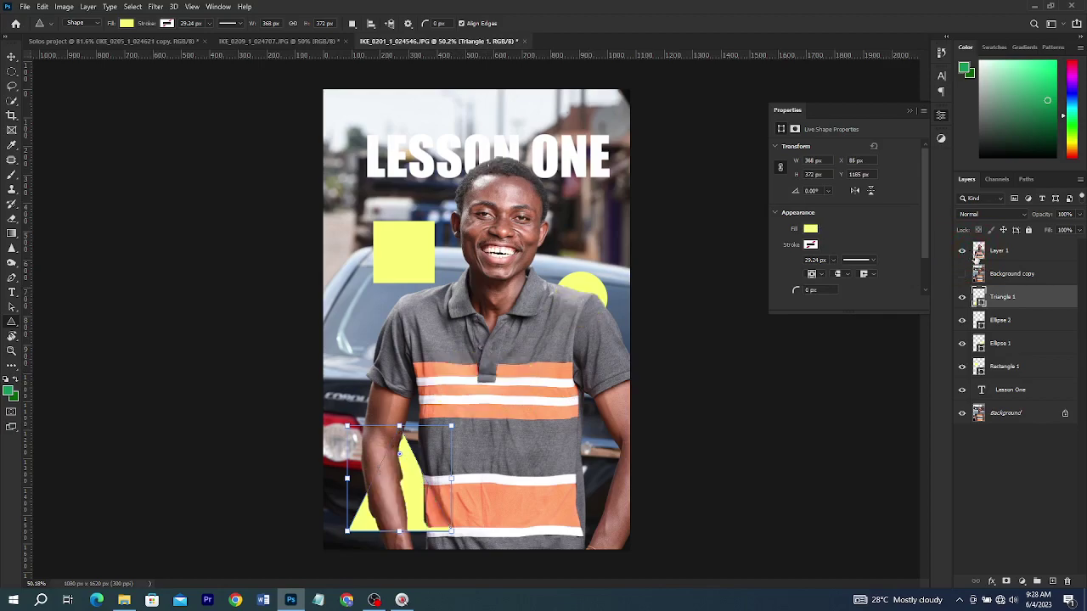
Above Layer 1, draw the fern leaf custom shape from the 2019 Leaves set, about 276 by 402 px, over the shirt
click(1007, 248)
right_click(12, 322)
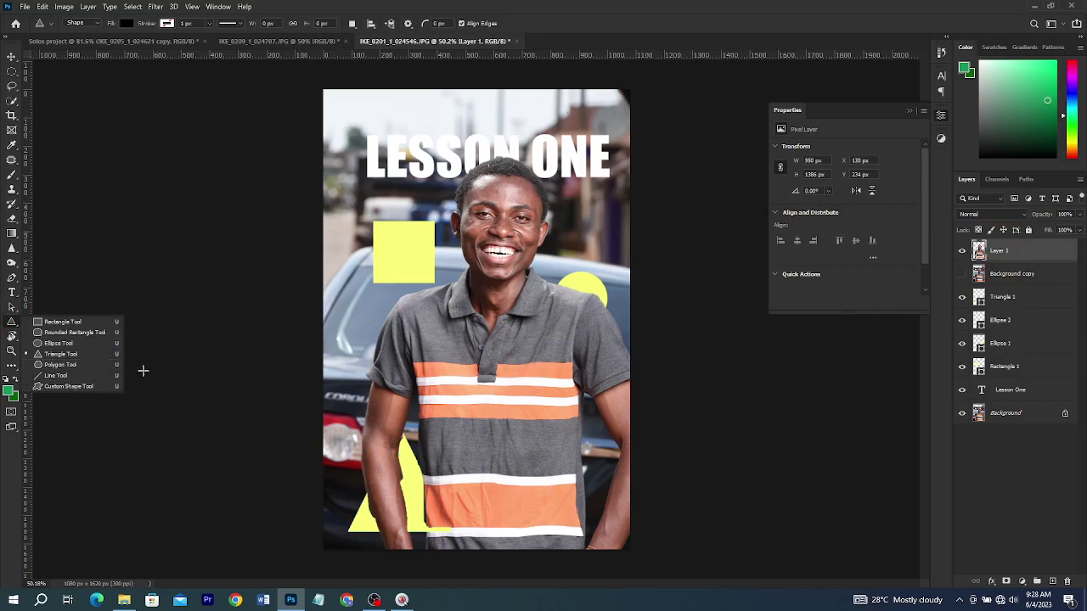
click(58, 387)
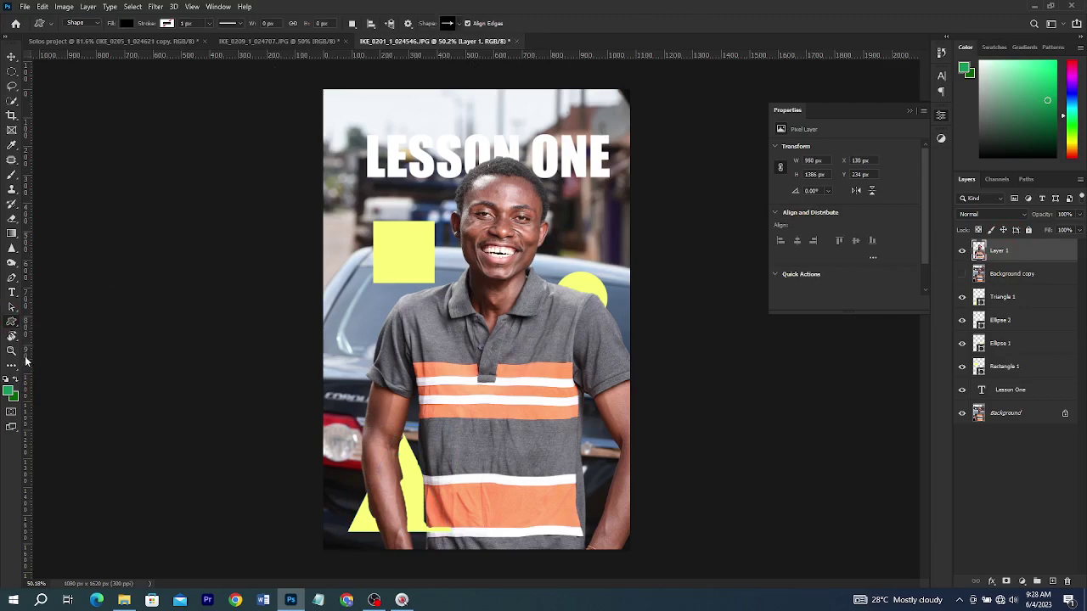
click(456, 25)
scroll(449, 101, down, 1)
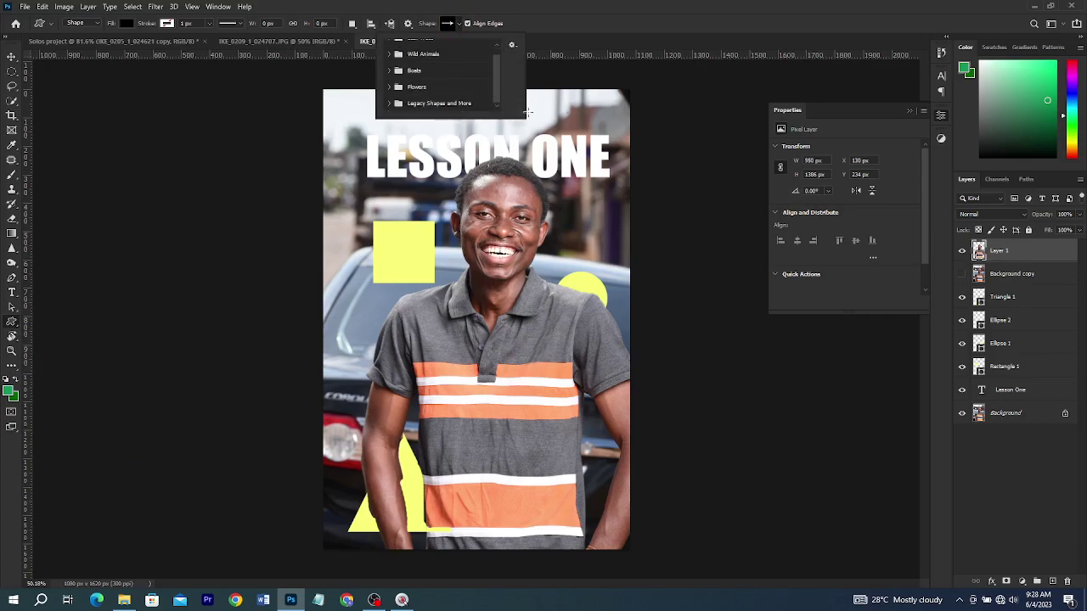
drag(519, 116, 548, 283)
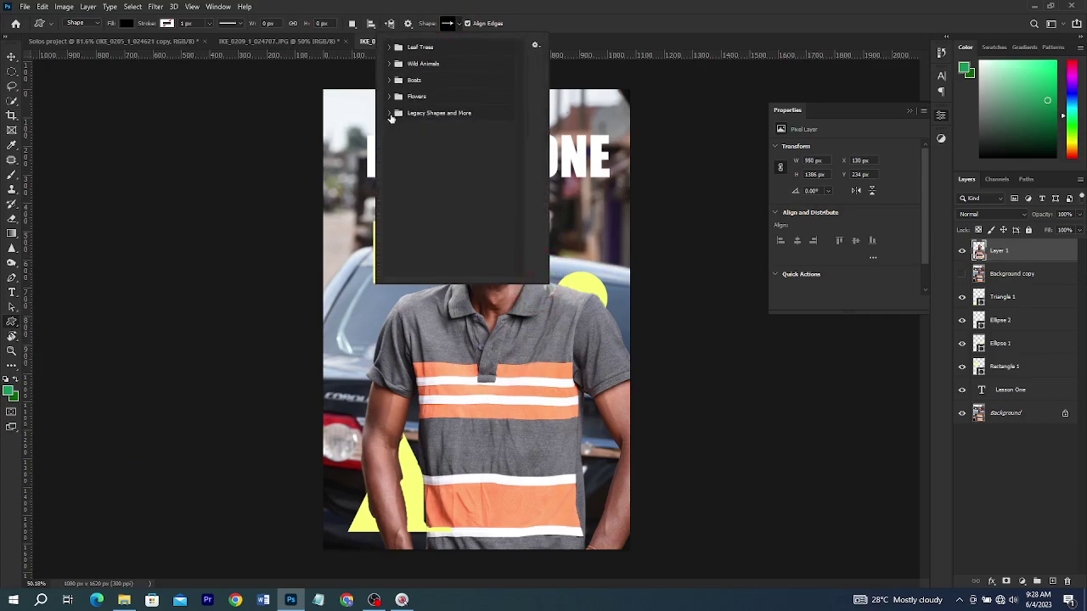
click(389, 113)
click(399, 130)
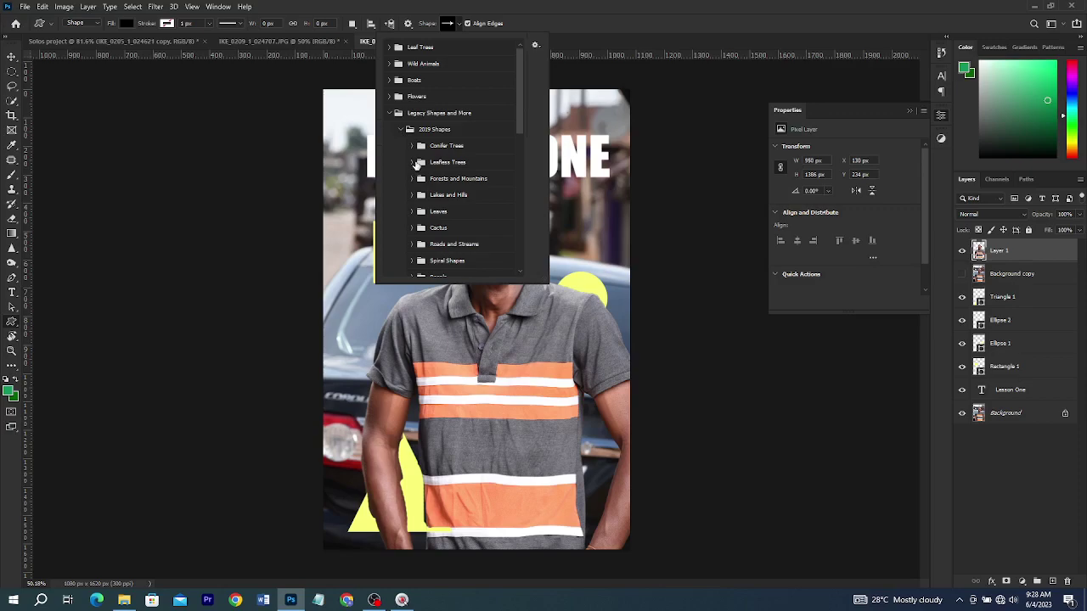
scroll(434, 174, down, 1)
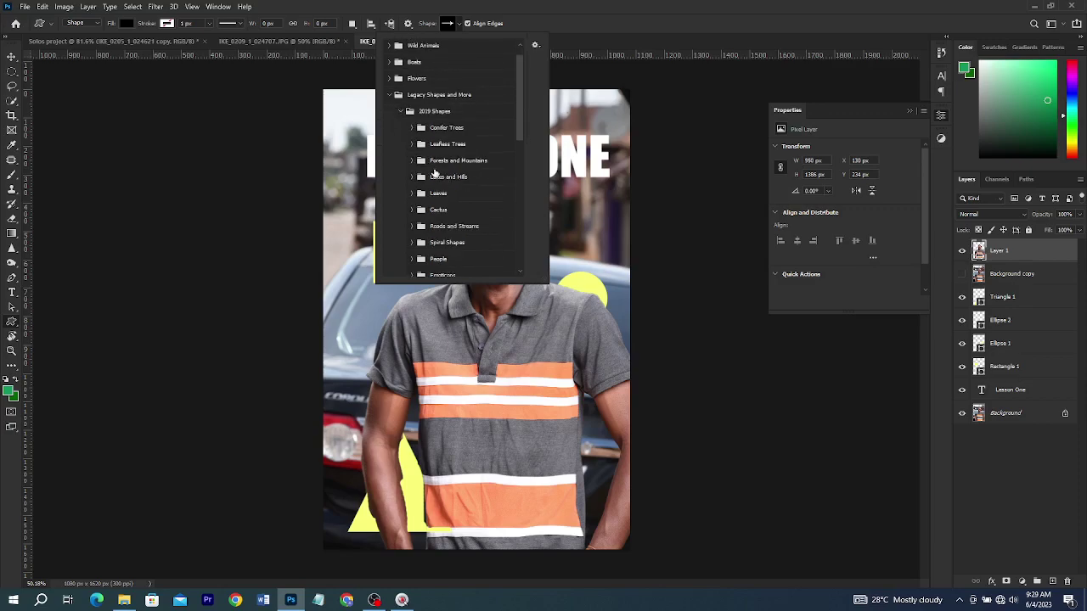
click(414, 194)
click(446, 212)
drag(382, 318, 460, 433)
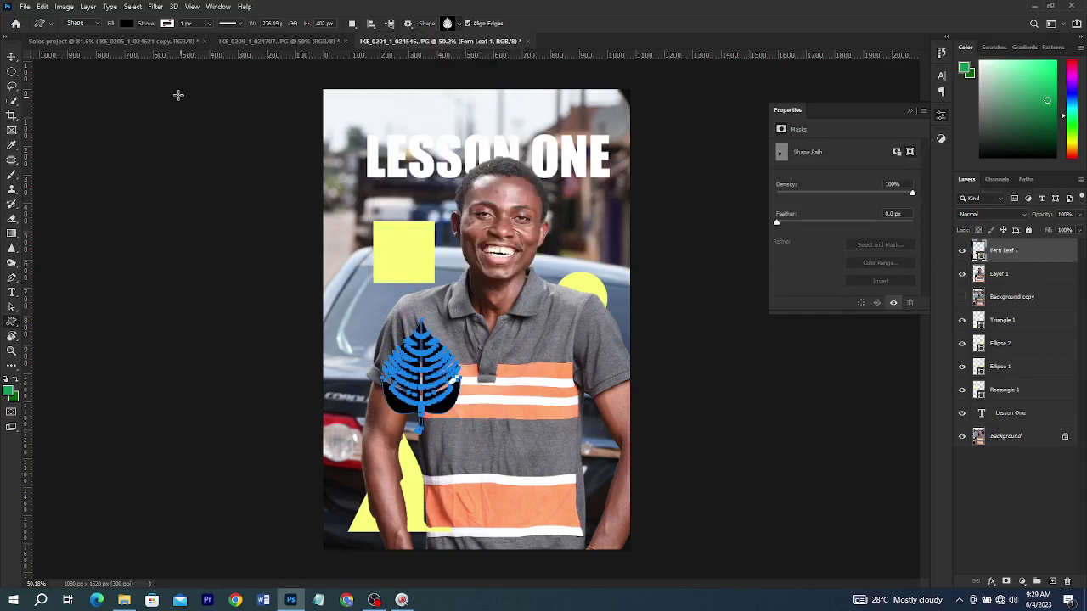
Try a dark red fill on the leaf shape, set its fill to light green, and switch to the Move tool
click(126, 24)
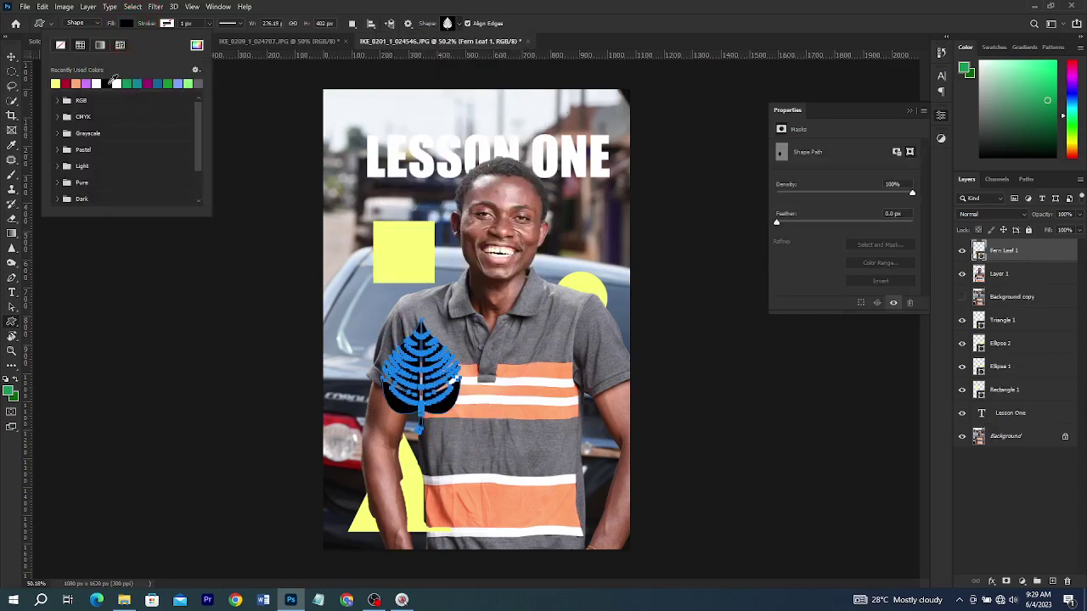
click(70, 83)
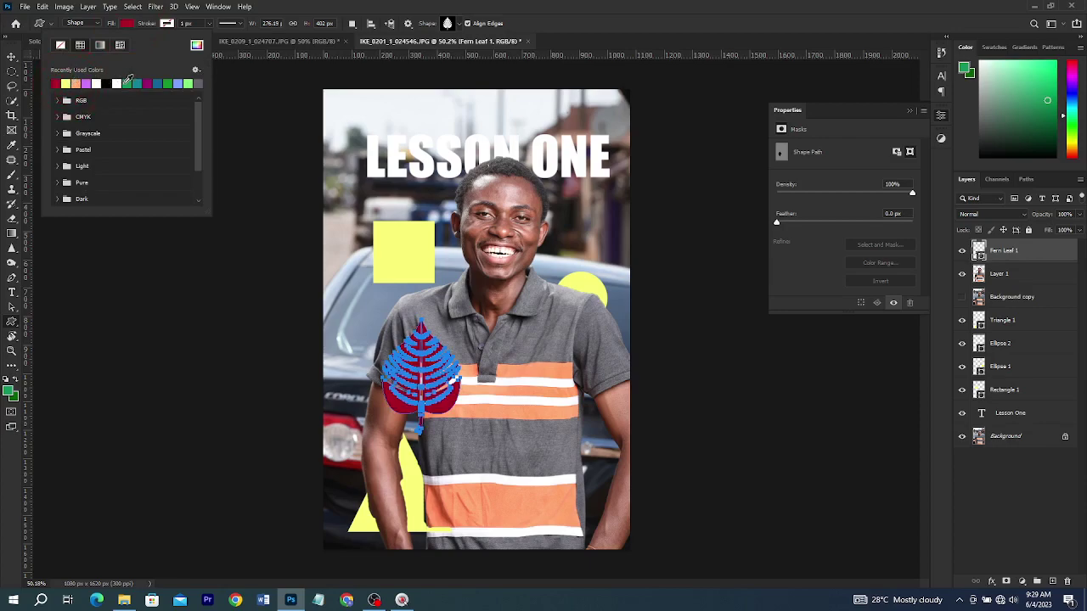
click(190, 82)
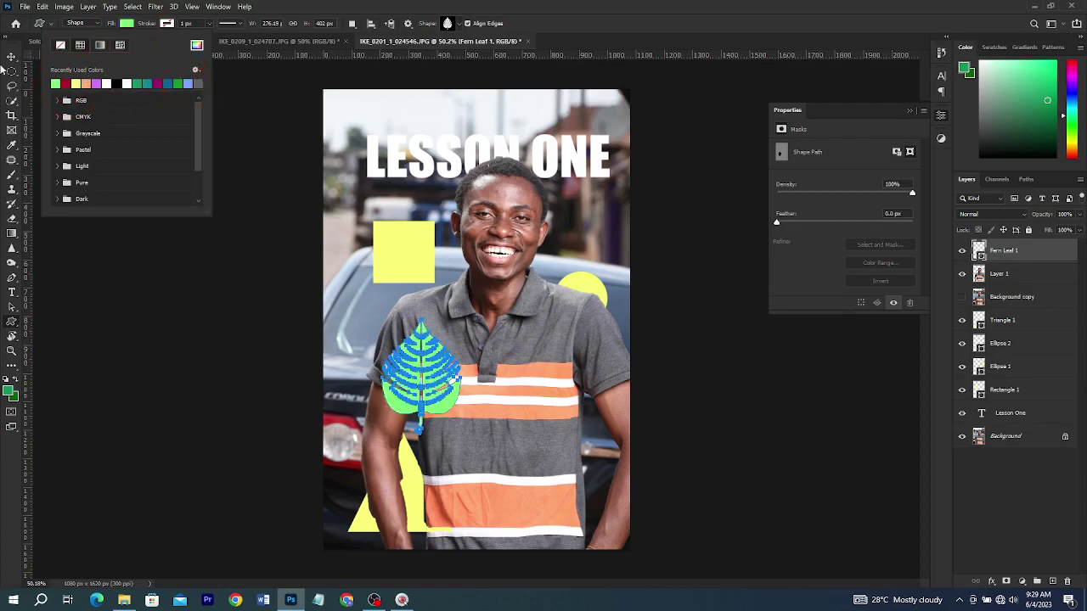
click(12, 56)
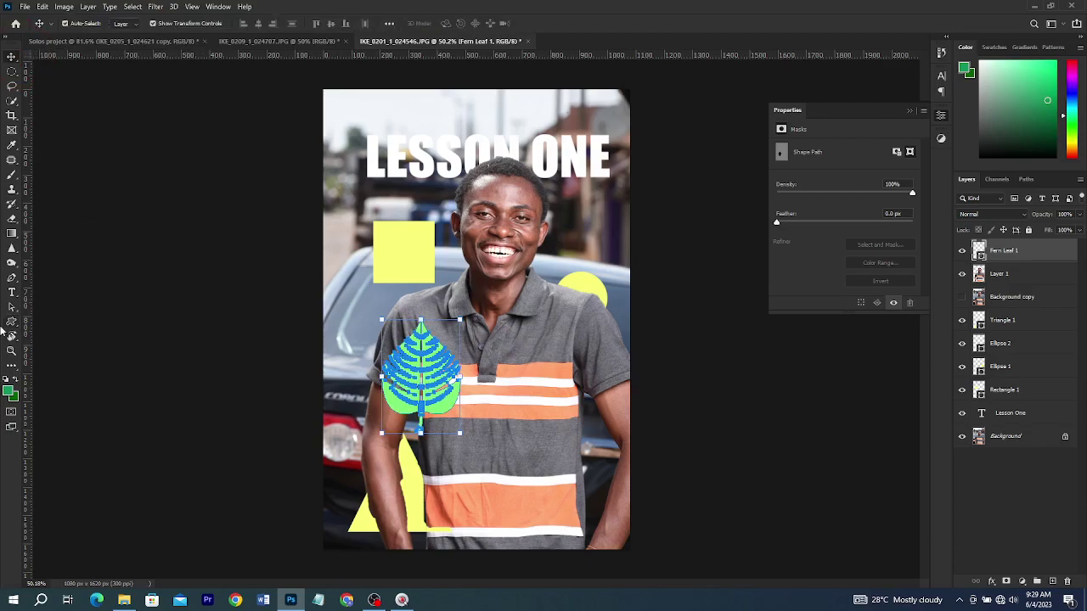
Rotate the canvas view with the Rotate View tool, including nearly upside down, resetting the view to 0° each time
click(12, 336)
drag(445, 208, 509, 253)
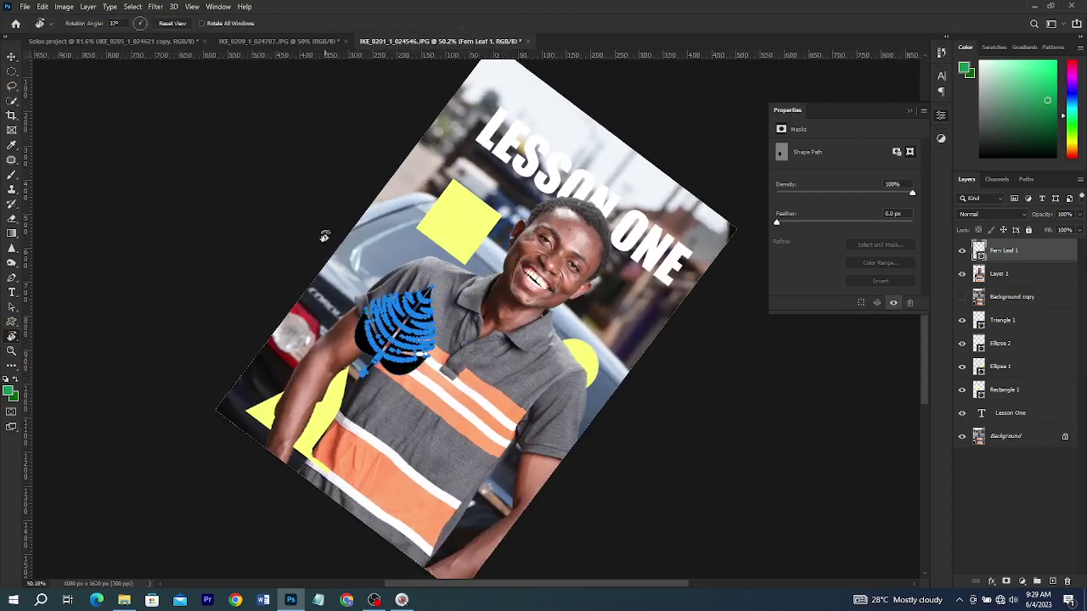
drag(387, 244, 179, 73)
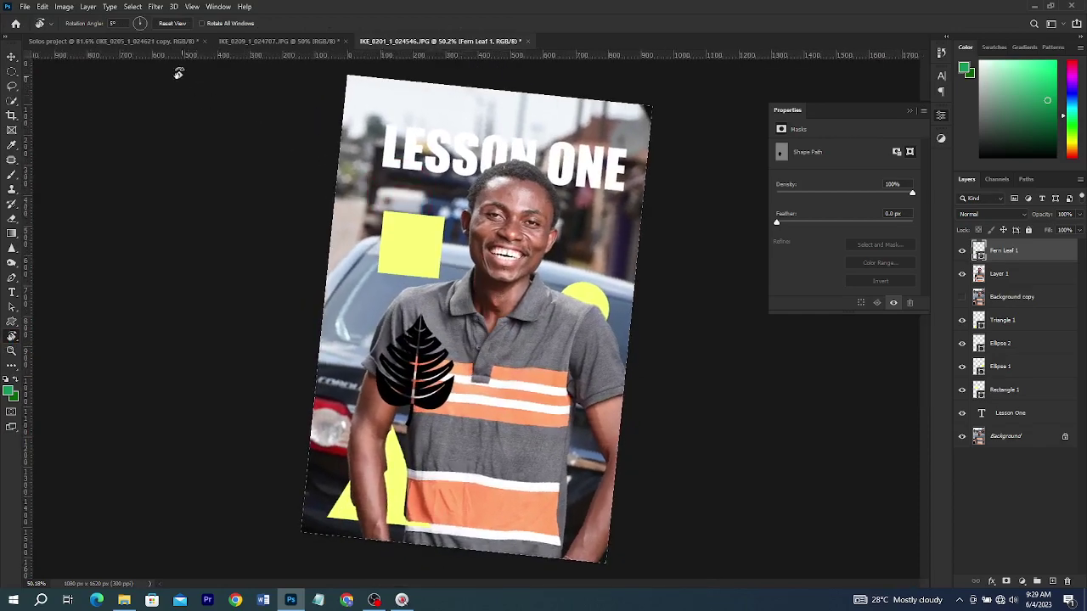
click(175, 24)
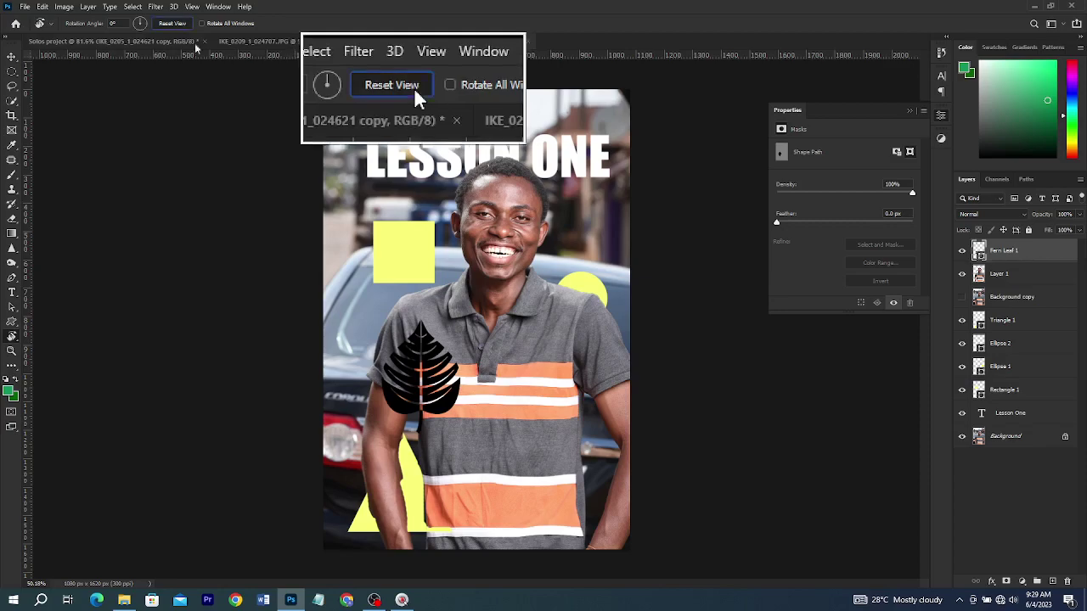
drag(474, 227, 547, 499)
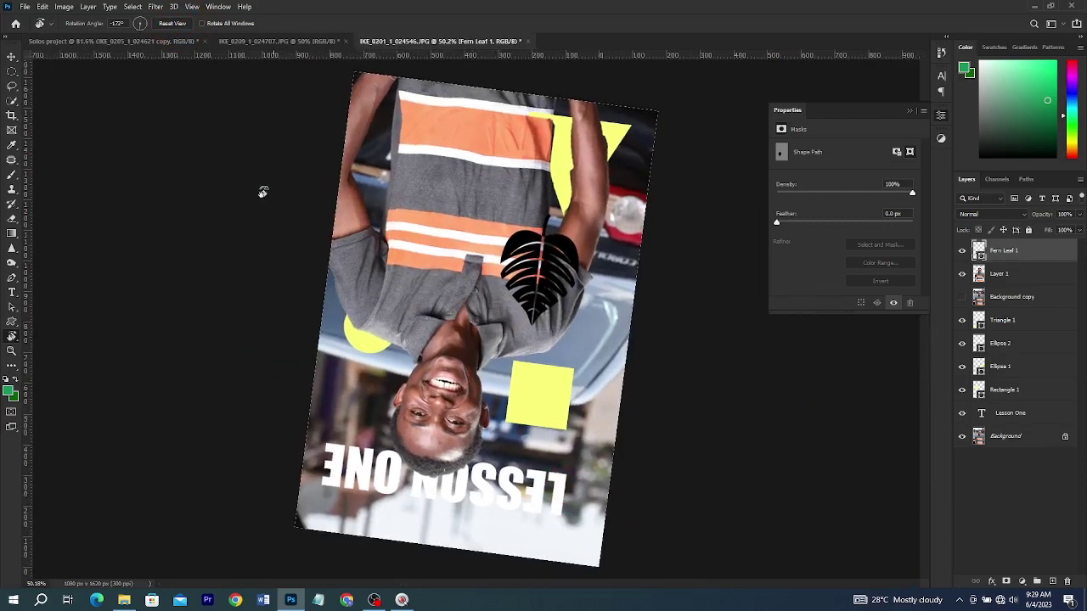
click(170, 23)
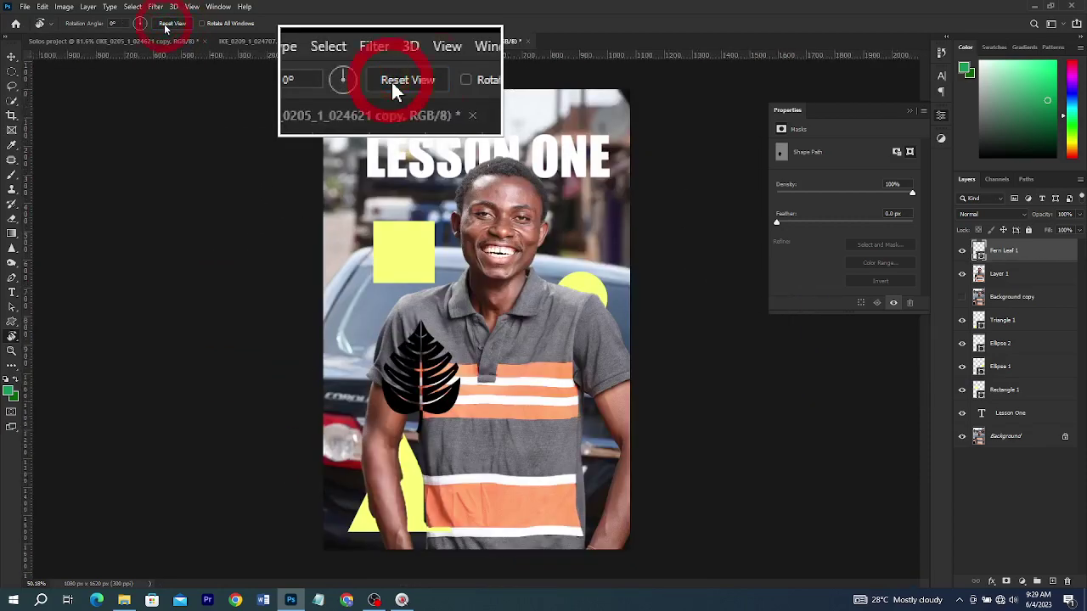
Zoom in and out on the photo with the Zoom tool to examine the man and the shapes at different magnifications
click(12, 352)
mouse_move(501, 251)
mouse_down()
mouse_move(551, 246)
mouse_move(614, 219)
mouse_move(492, 255)
mouse_up()
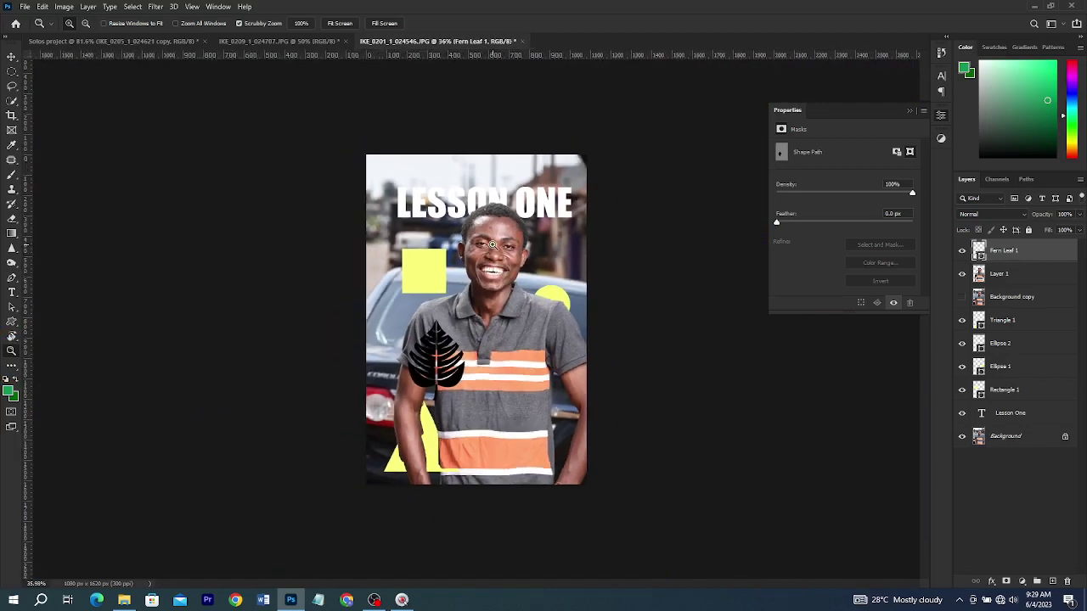
key(a)
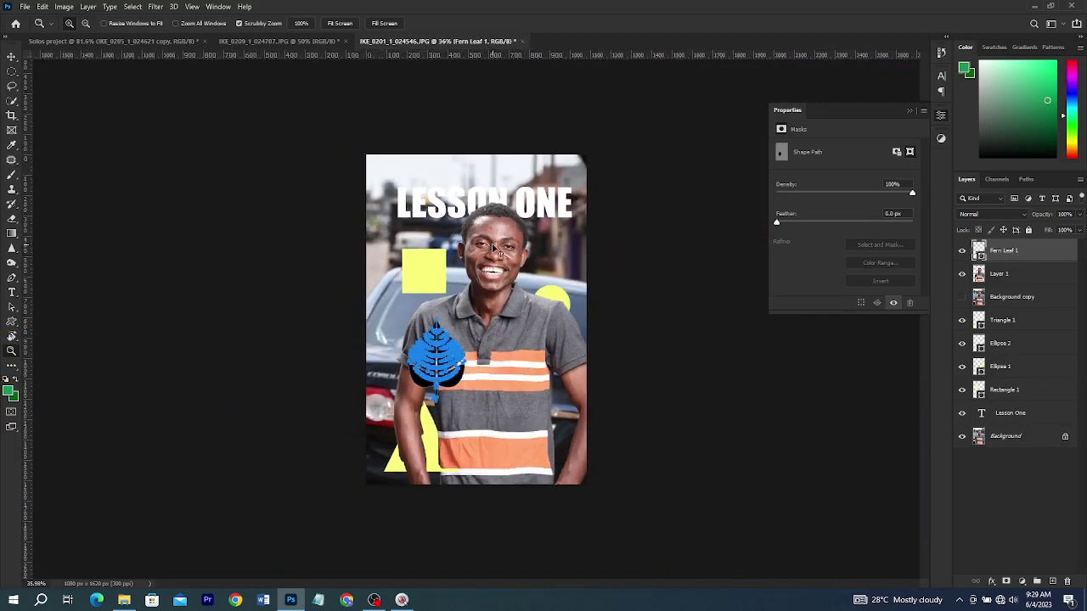
key(ctrl+plus)
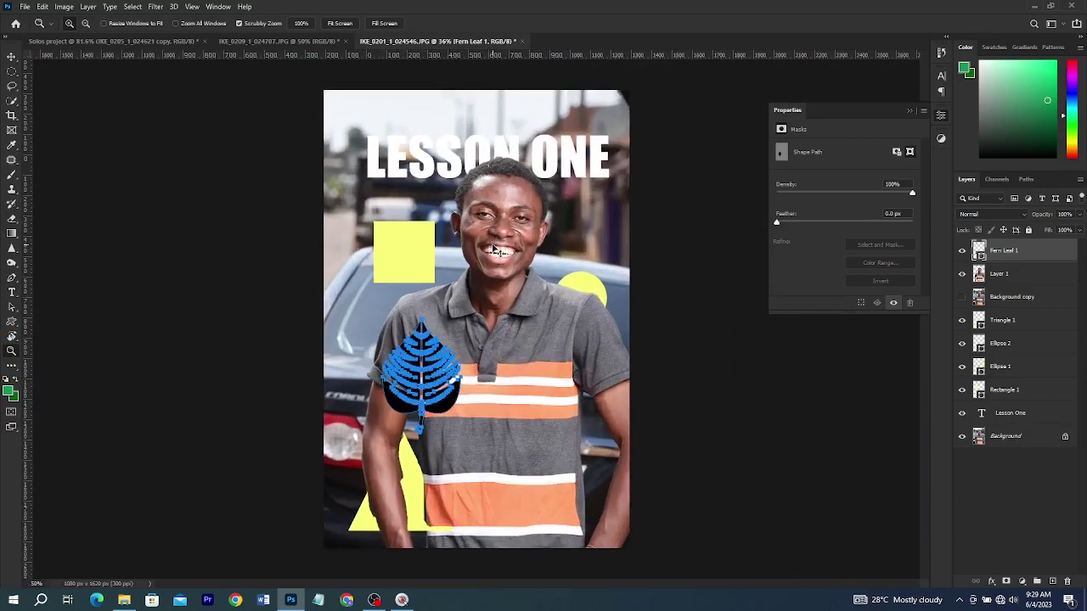
key(ctrl+plus)
key(ctrl+minus)
key(ctrl+minus)
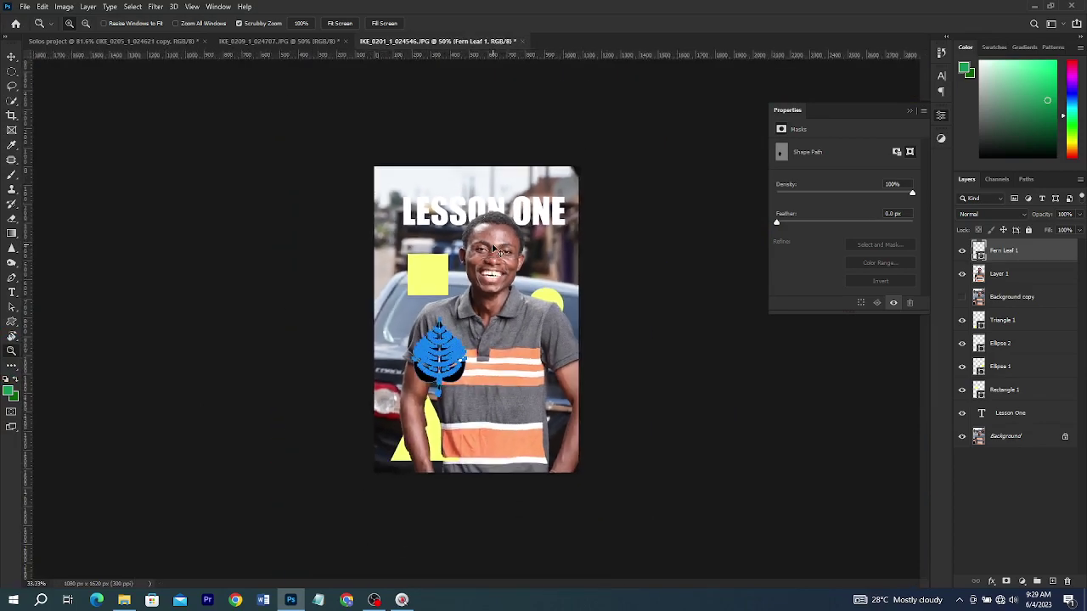
key(ctrl+plus)
key(ctrl+plus)
key(z)
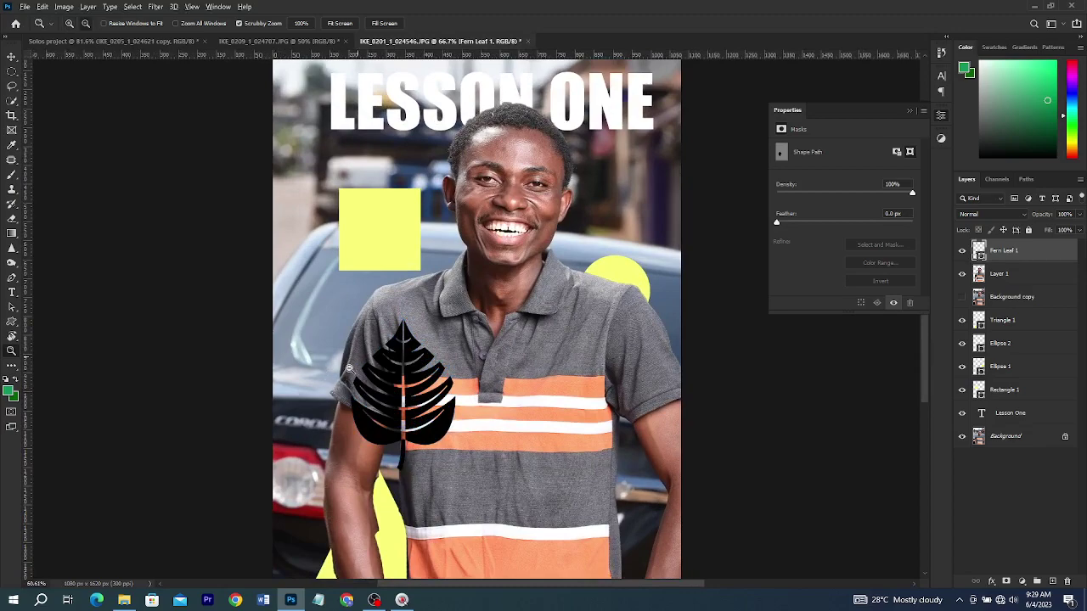
scroll(347, 385, down, 5)
scroll(535, 282, up, 3)
scroll(535, 282, up, 4)
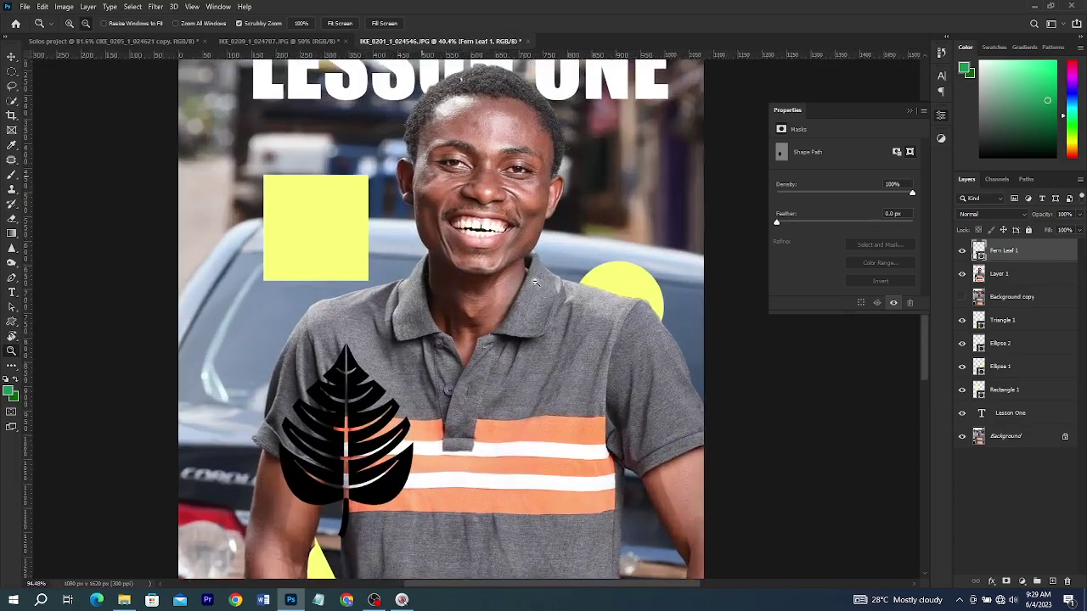
scroll(535, 282, down, 3)
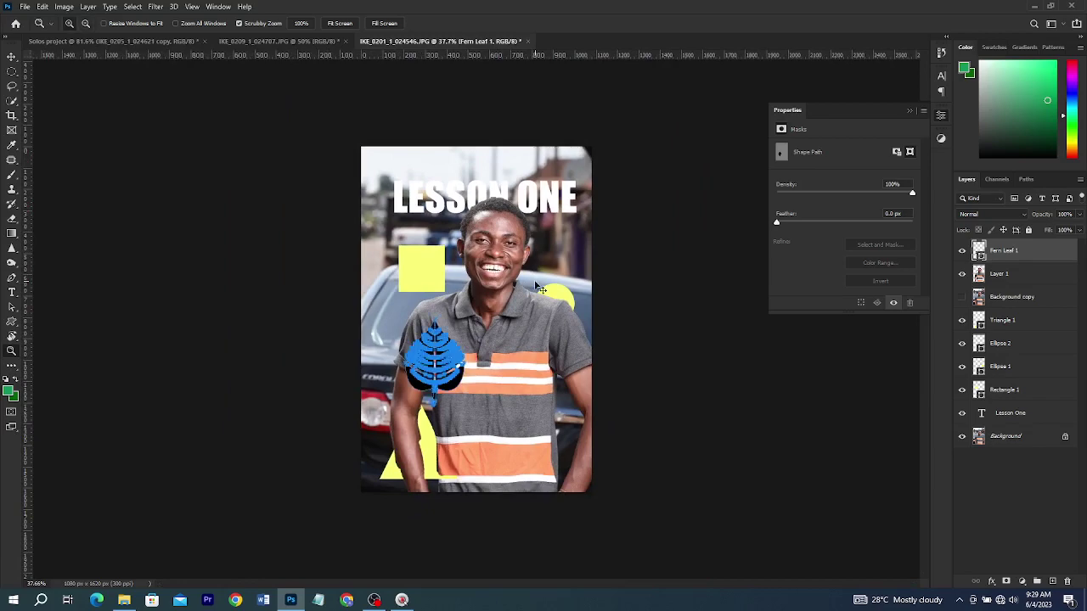
scroll(535, 282, up, 2)
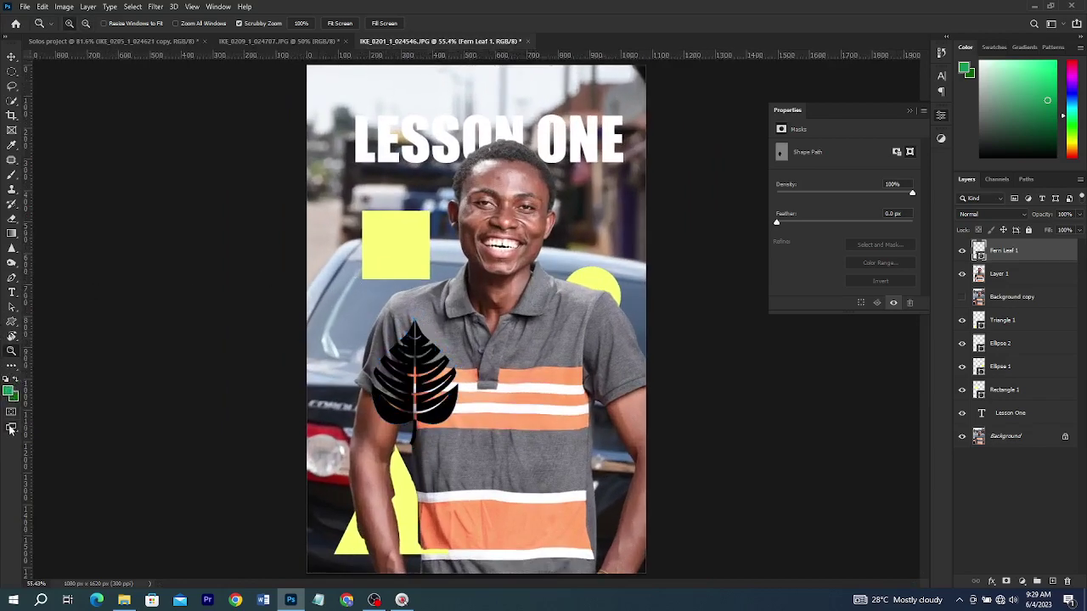
Toggle Quick Mask mode several times, loading Layer 1's outline as a selection while in it, and return to standard editing
click(11, 366)
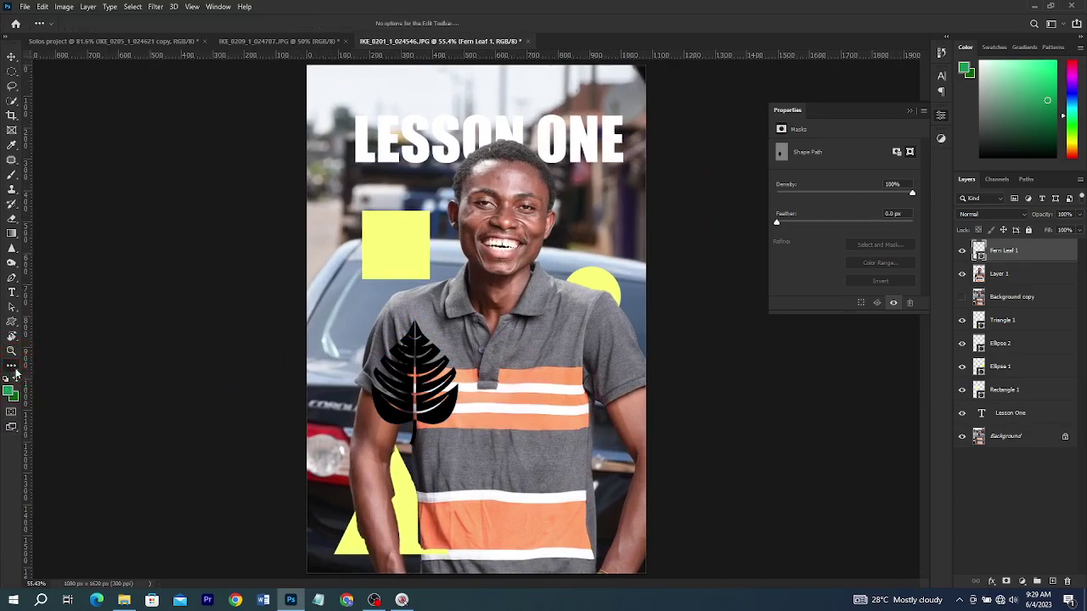
click(13, 370)
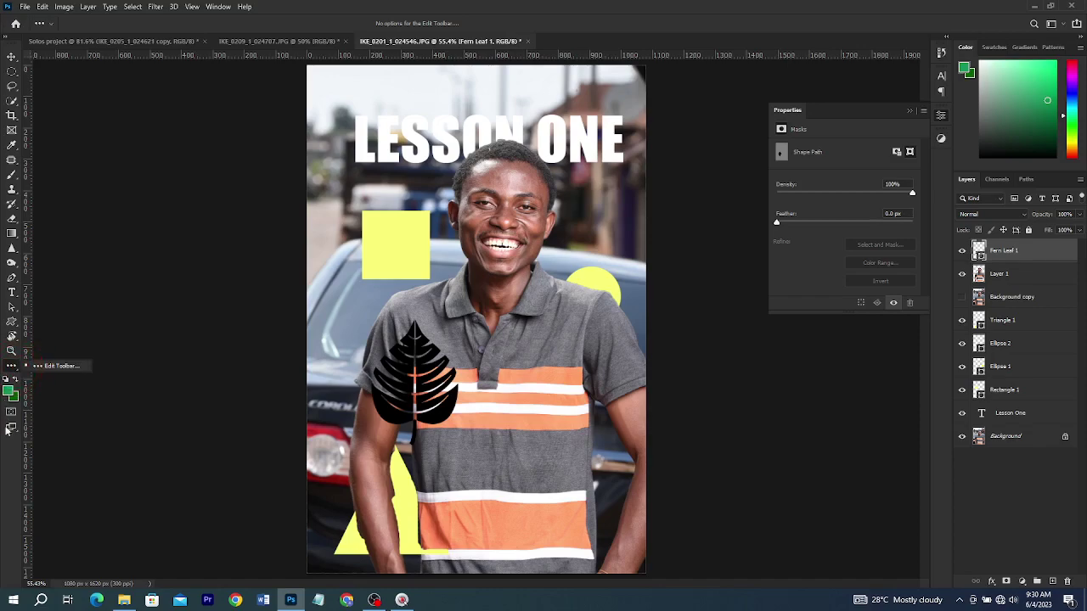
click(12, 414)
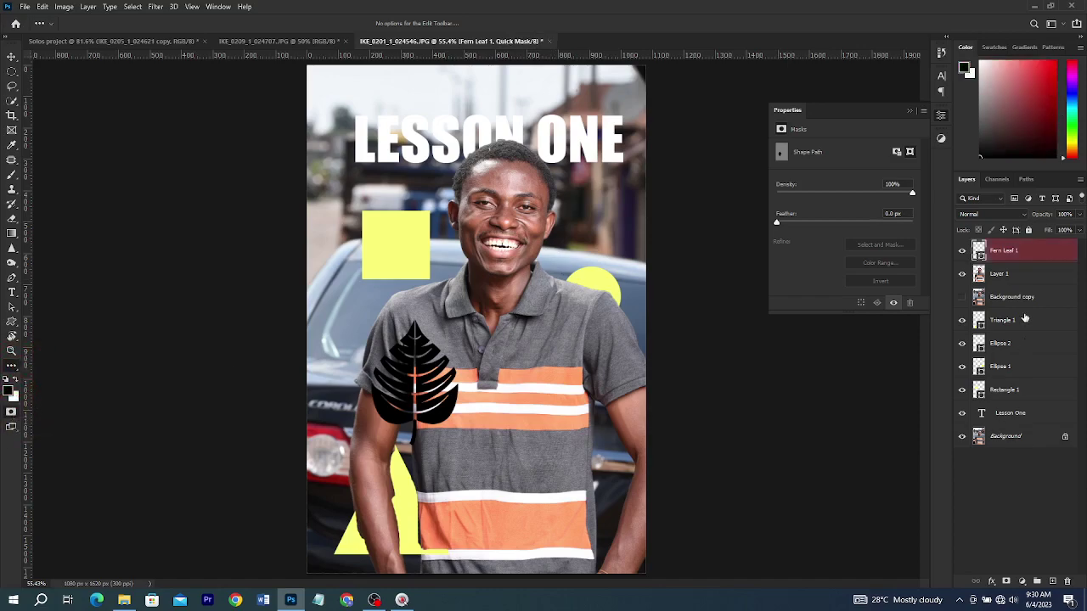
ctrl+click(979, 274)
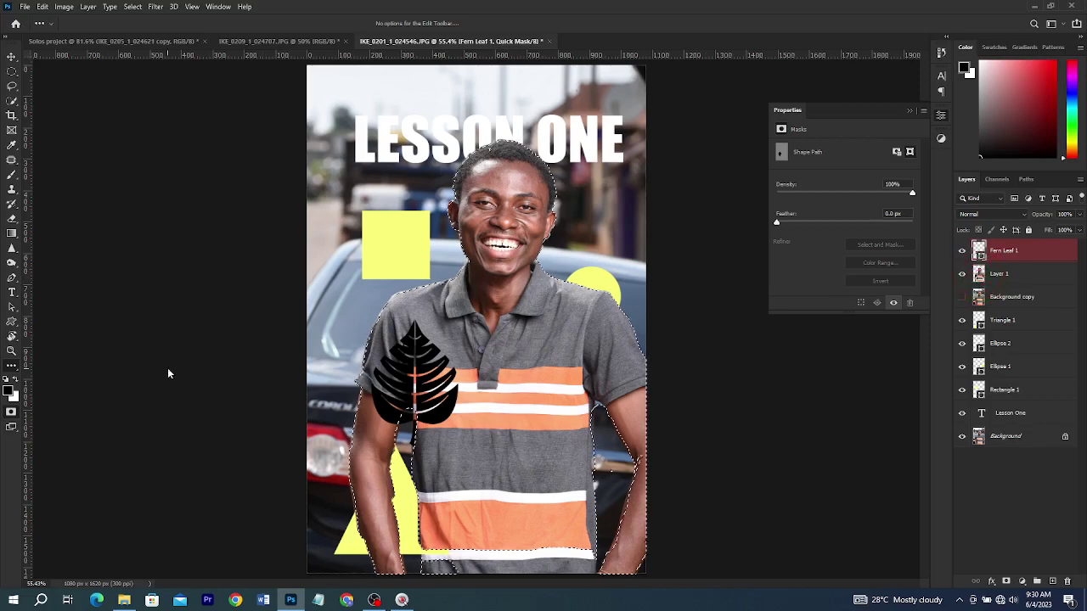
click(11, 412)
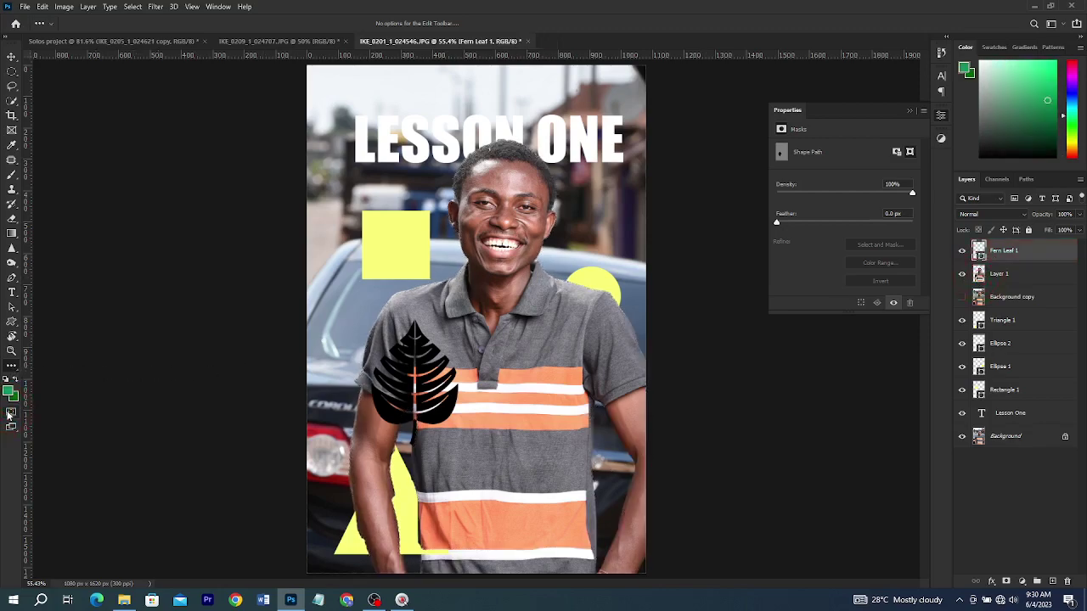
click(10, 412)
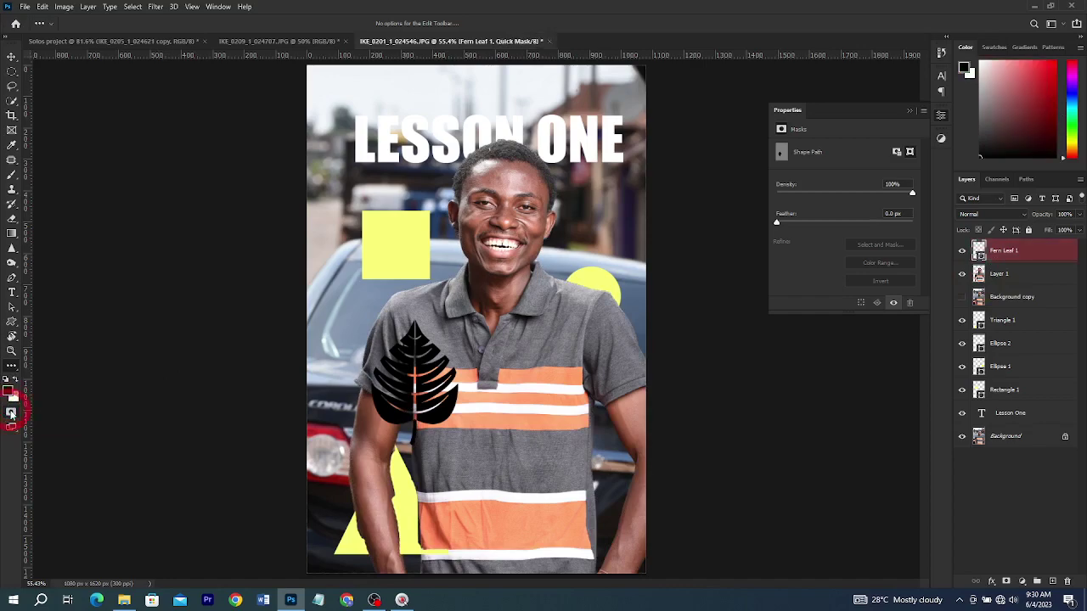
click(10, 412)
click(11, 412)
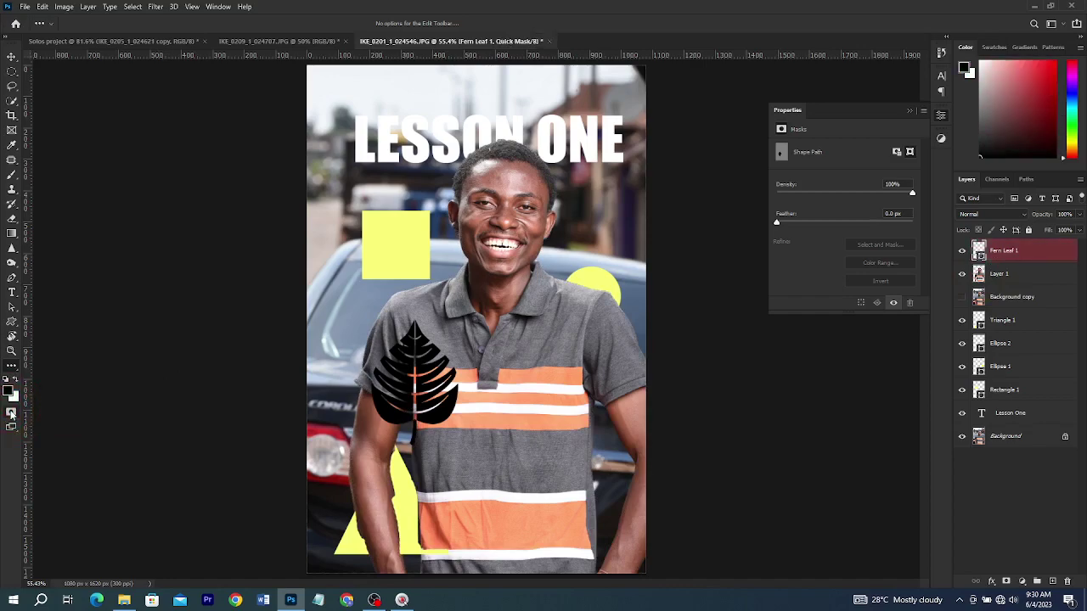
click(11, 412)
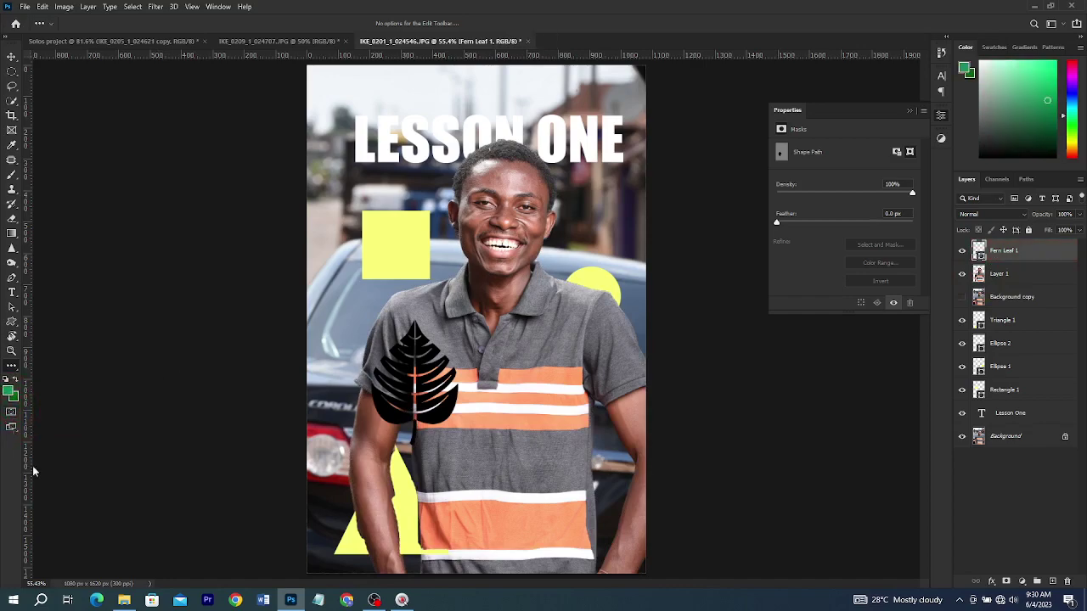
Show the available screen modes, switch to the Move tool and deselect the leaf layer
click(13, 428)
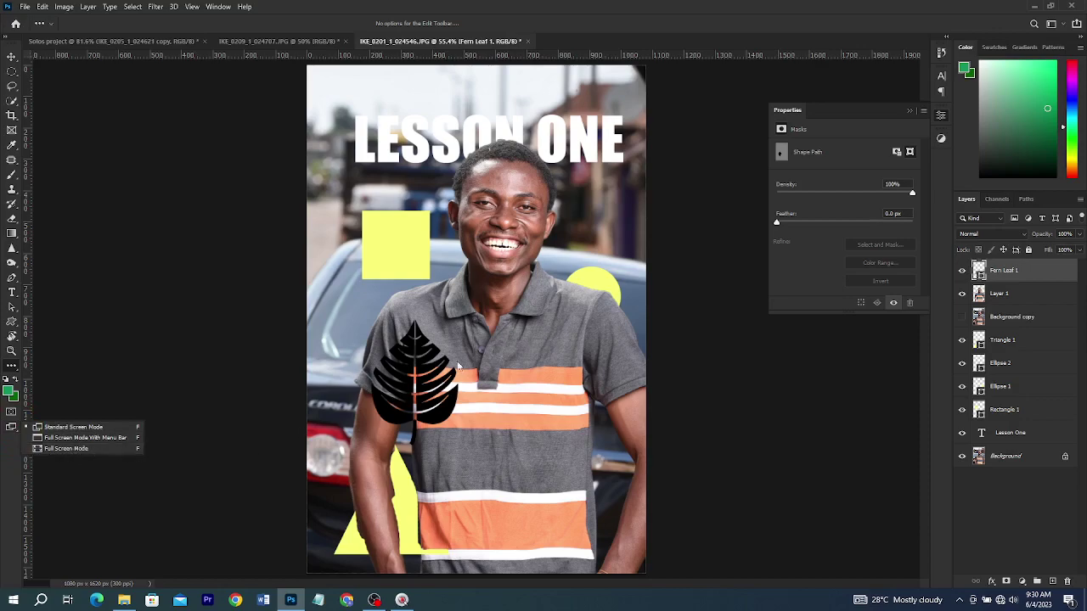
key(v)
click(685, 244)
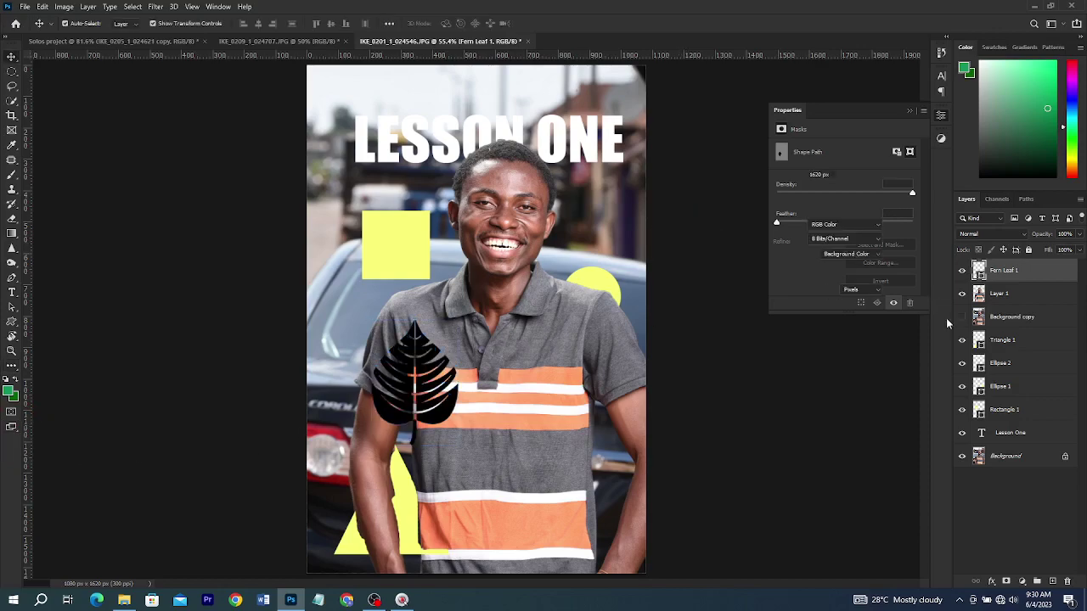
scroll(813, 316, down, 4)
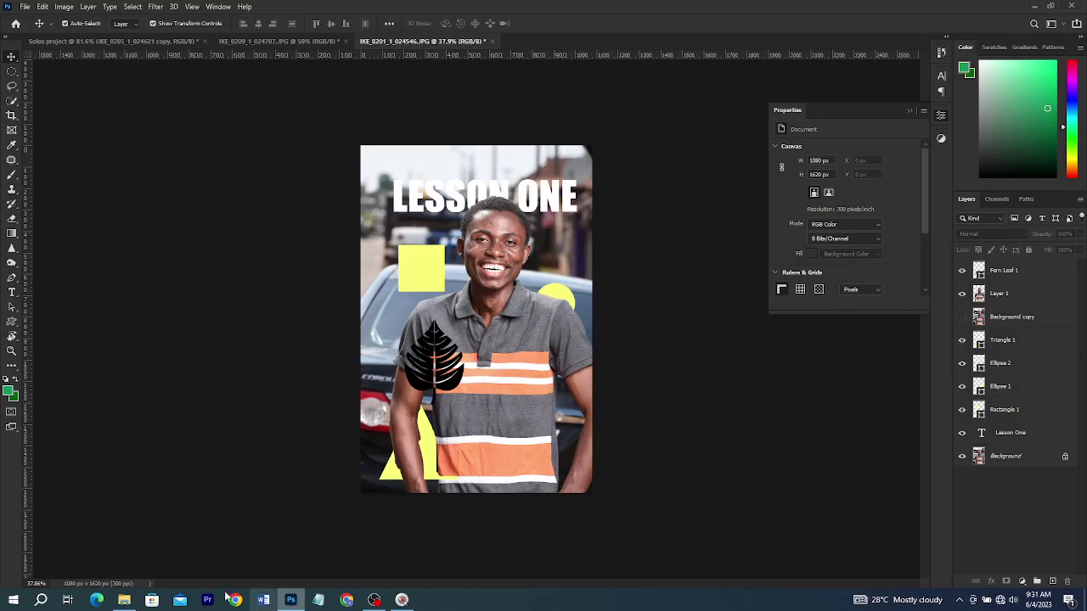
Place the dividers-collection light-effect image from the Photoshop for Beginners folder over the photo and set its blend mode to Screen
click(1034, 10)
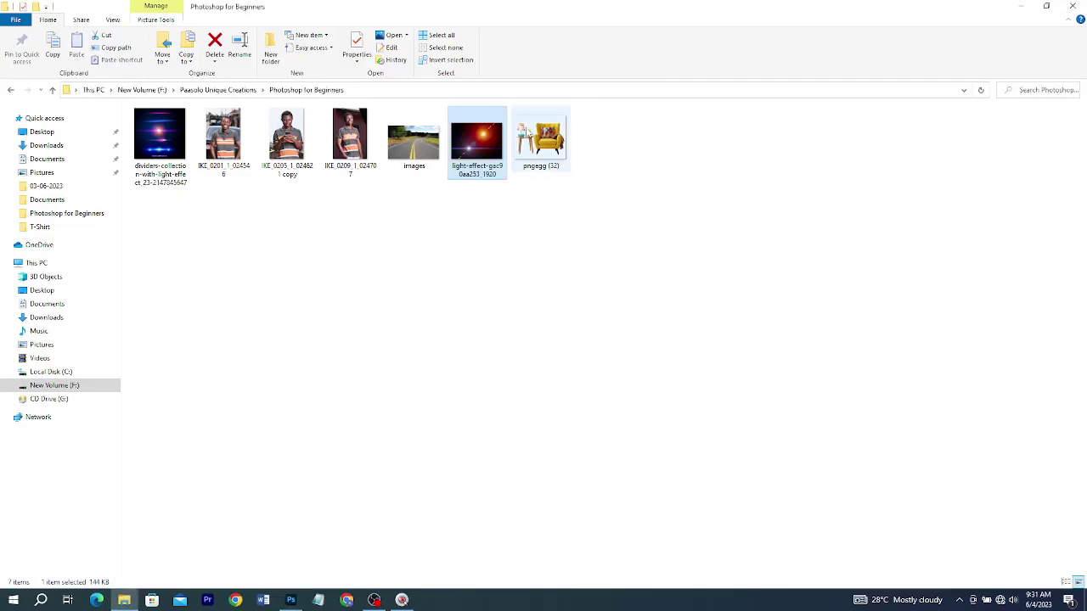
drag(475, 143, 218, 347)
drag(160, 145, 470, 321)
double_click(465, 251)
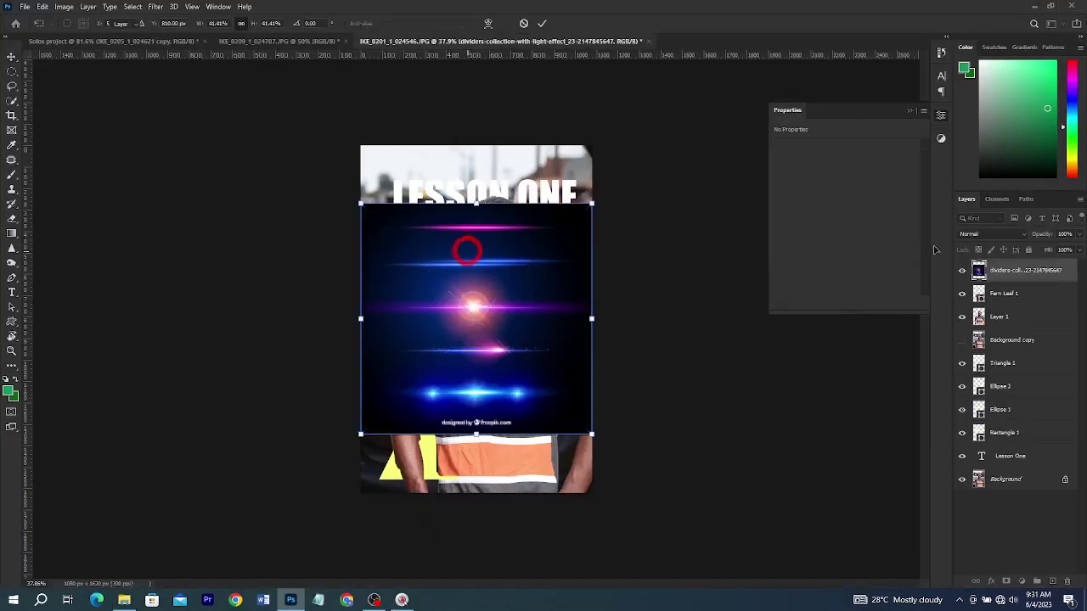
click(1000, 236)
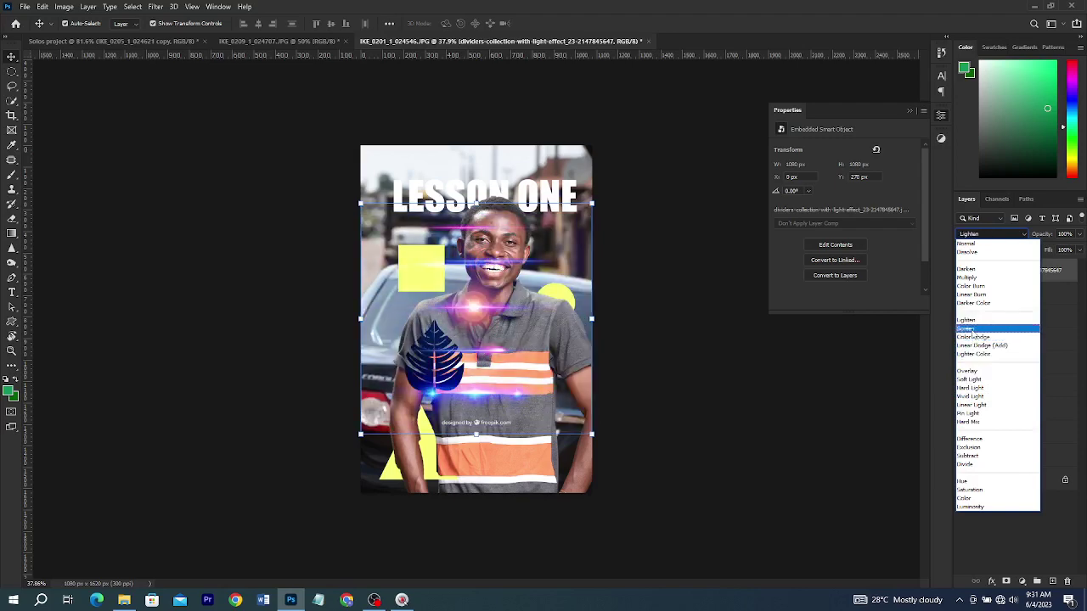
click(973, 328)
Enlarge the light-effect layer to about 2796 by 2796 px and position its bright flare over the man's lower face
drag(592, 327, 777, 284)
drag(446, 349, 491, 307)
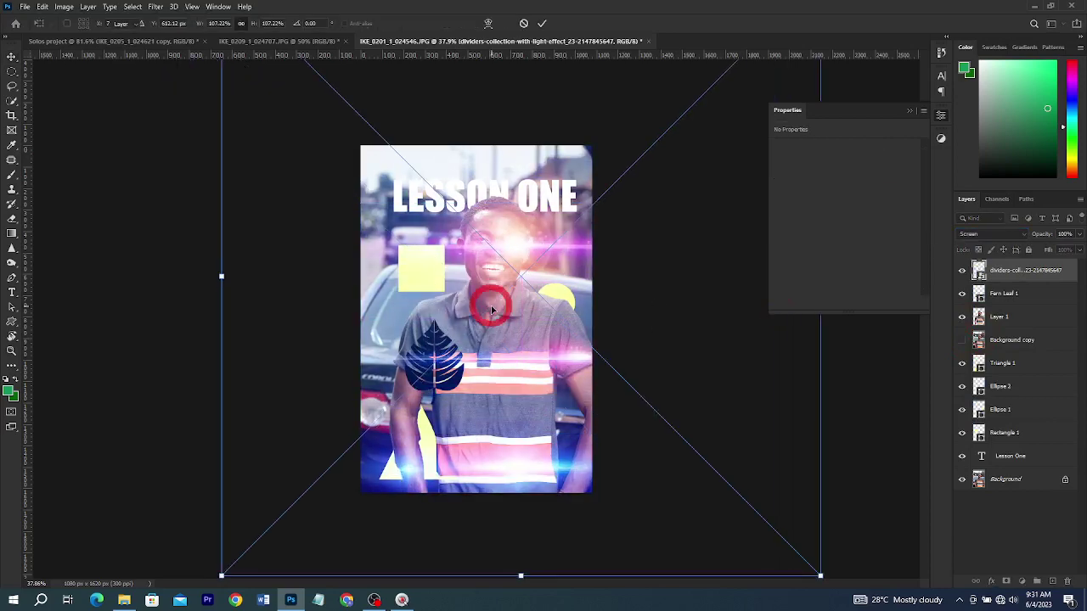
key(Return)
drag(543, 225, 503, 259)
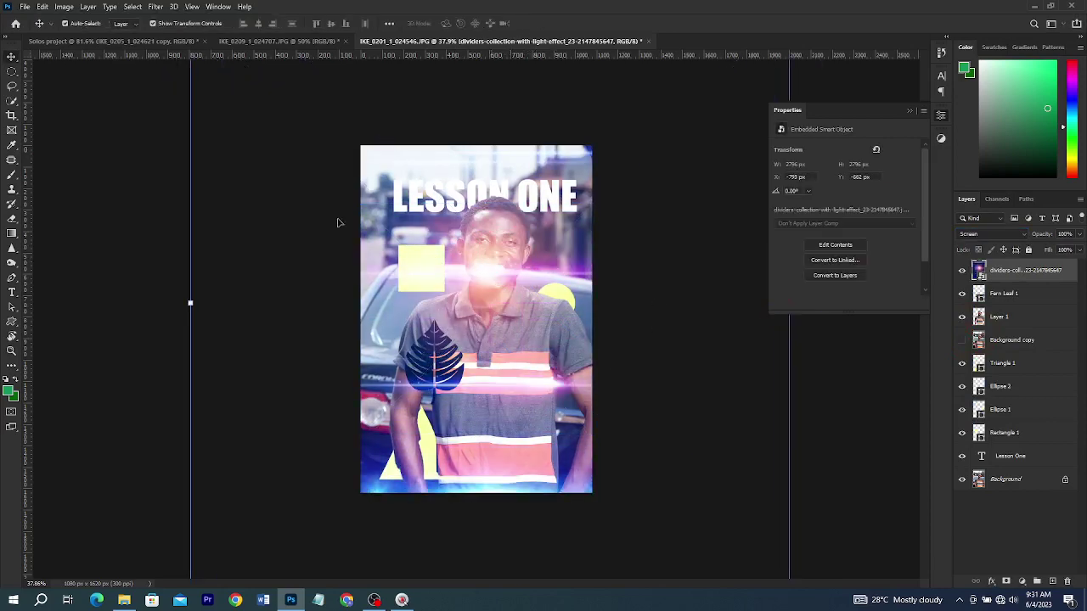
Lasso the area around the central flare, copy it to a new layer, and hide the original light-effect layer
click(11, 87)
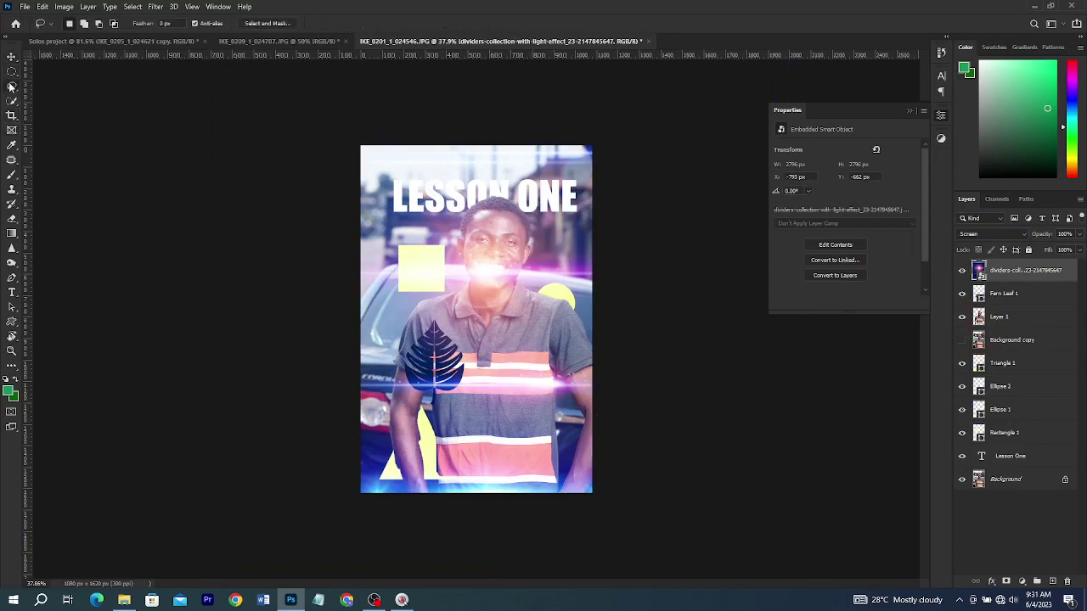
mouse_move(562, 219)
mouse_down()
mouse_move(349, 235)
mouse_move(361, 342)
mouse_move(663, 291)
mouse_move(698, 235)
mouse_up()
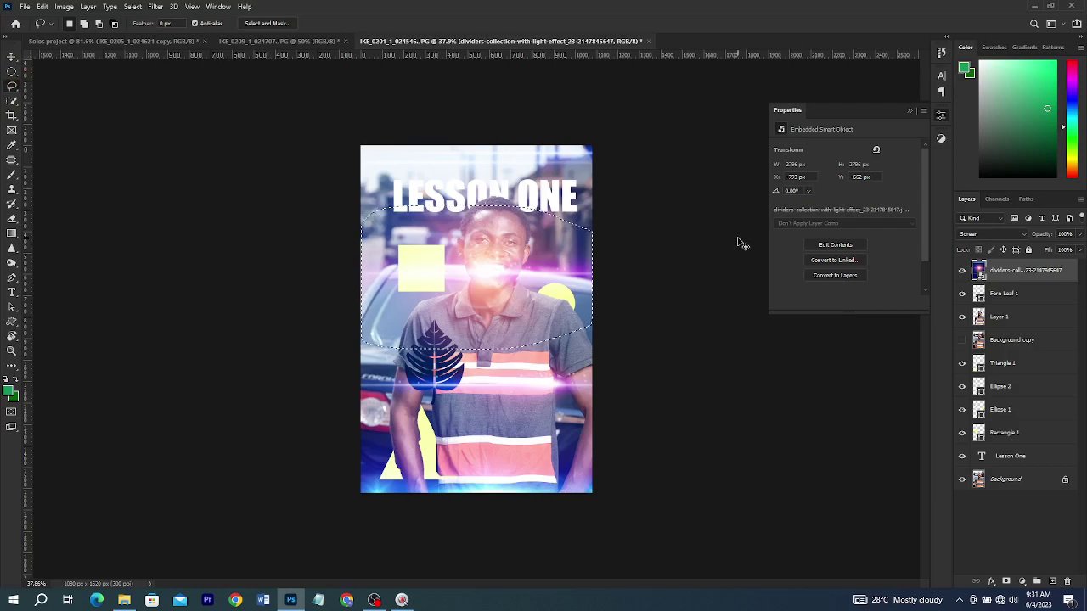
key(ctrl+j)
click(1019, 293)
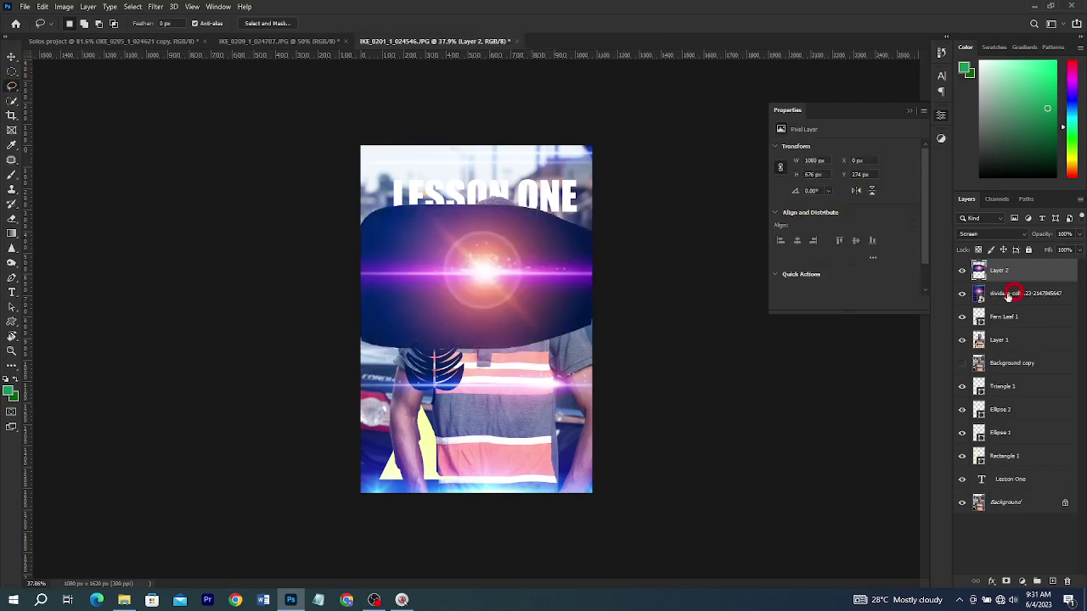
click(962, 293)
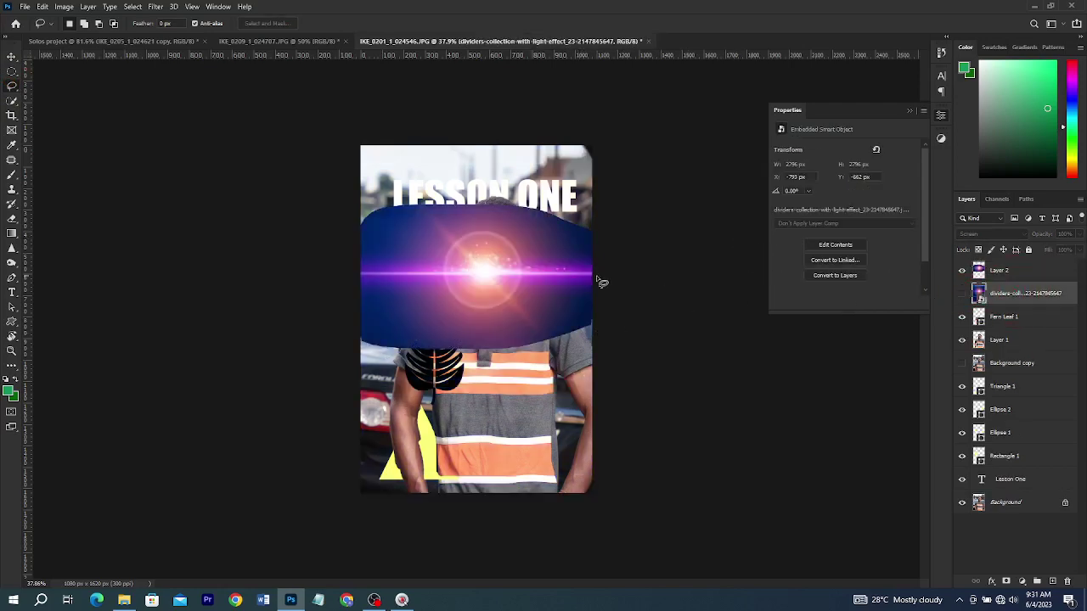
Set the copied flare layer's blend mode to Screen and move the flare down over the shirt collar
key(v)
click(999, 270)
click(989, 234)
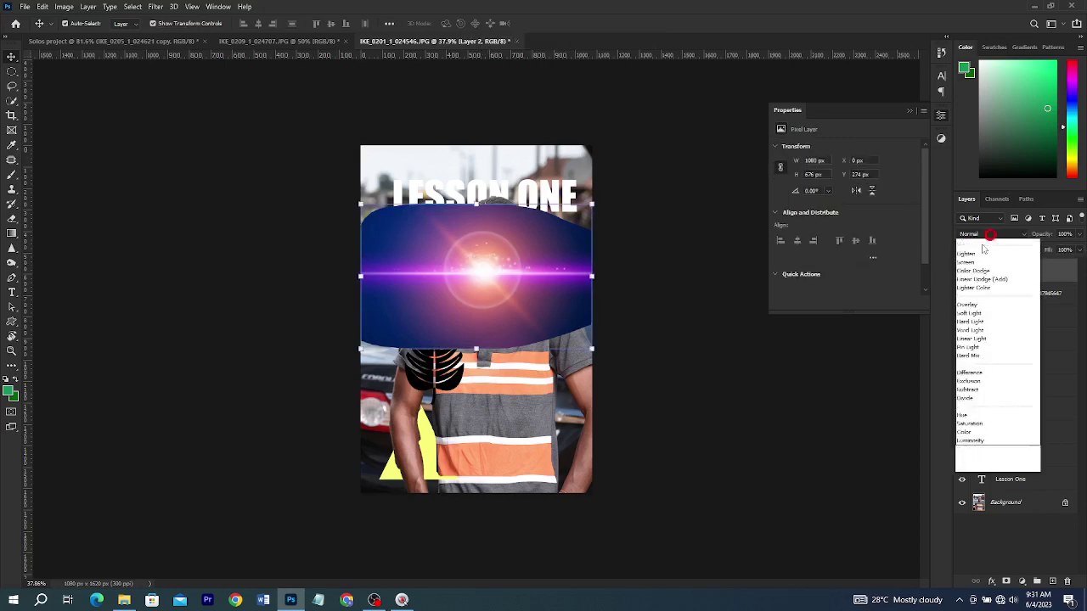
click(965, 328)
drag(516, 293, 519, 334)
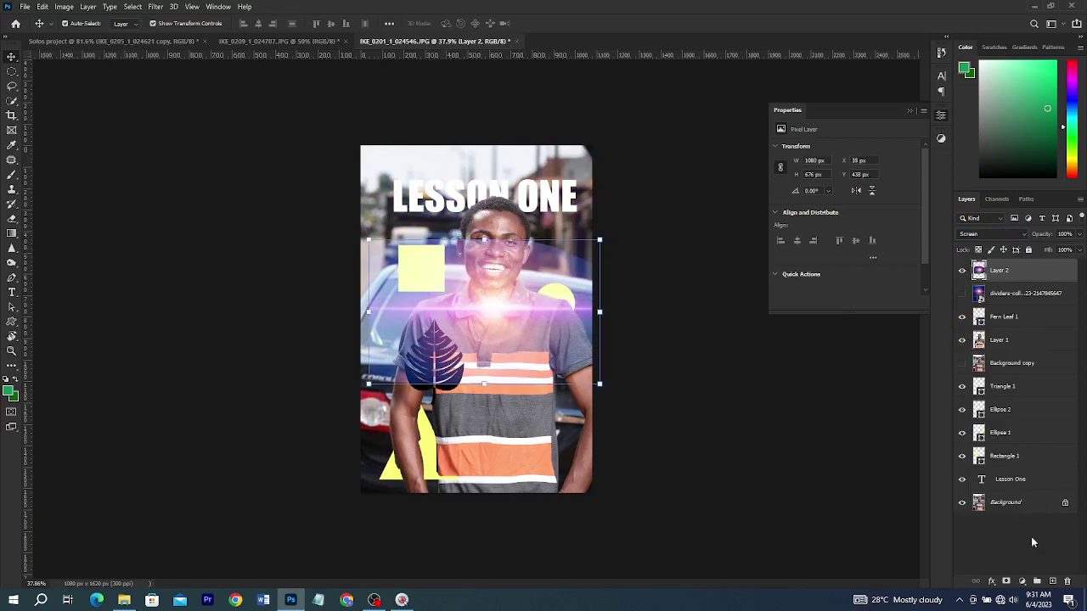
Add a layer mask to the flare layer and try painting out its upper part with a 300 px hard black brush
click(1006, 582)
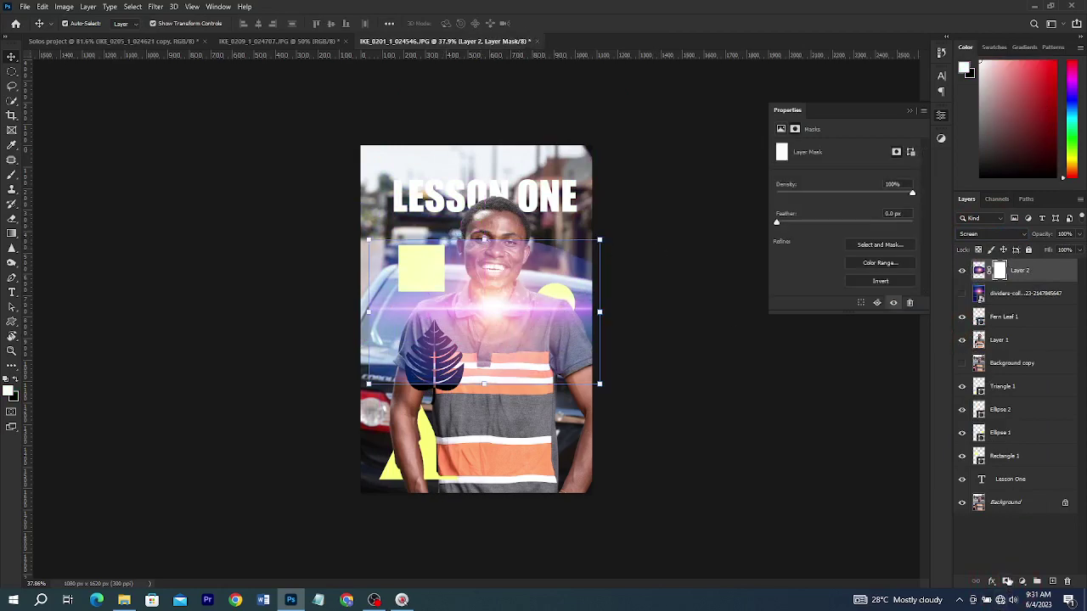
key(b)
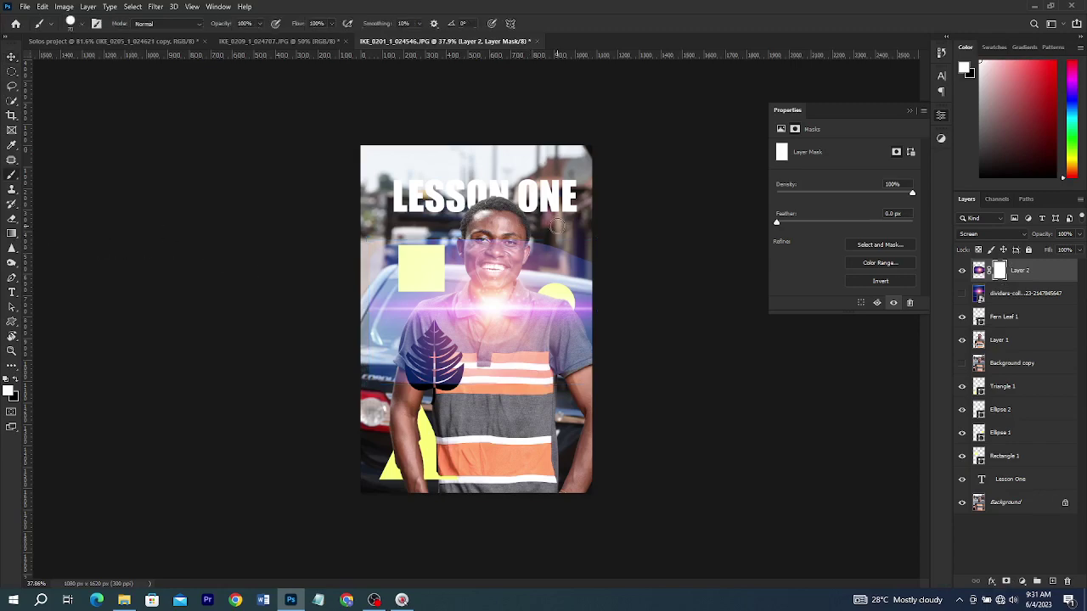
key(bracketright)
key(bracketright)
key(bracketright)
key(bracketright)
key(bracketright)
key(bracketright)
key(bracketright)
key(bracketright)
click(13, 397)
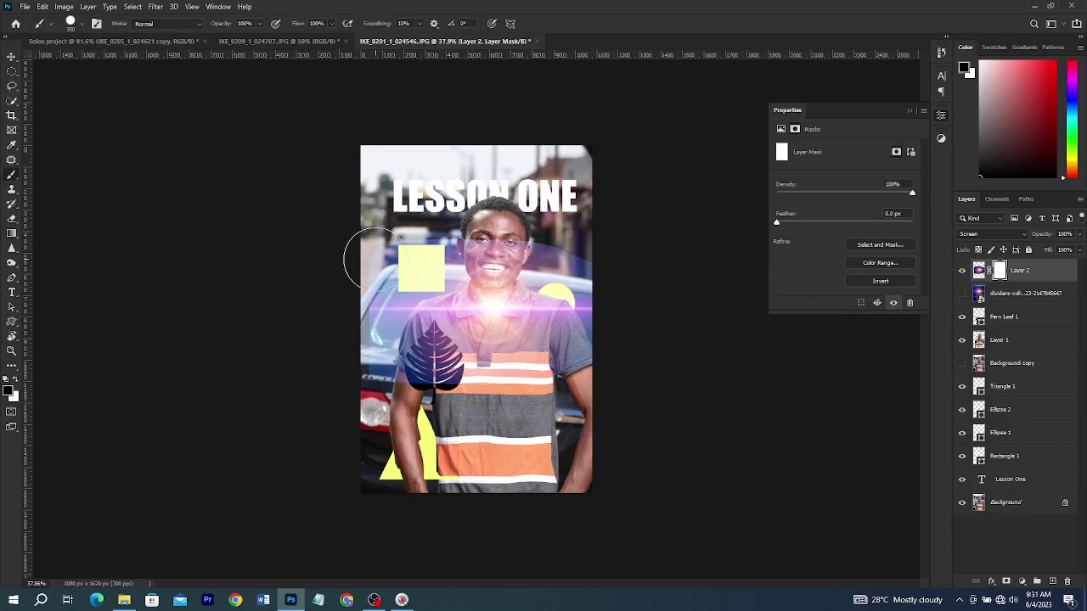
drag(576, 236, 581, 232)
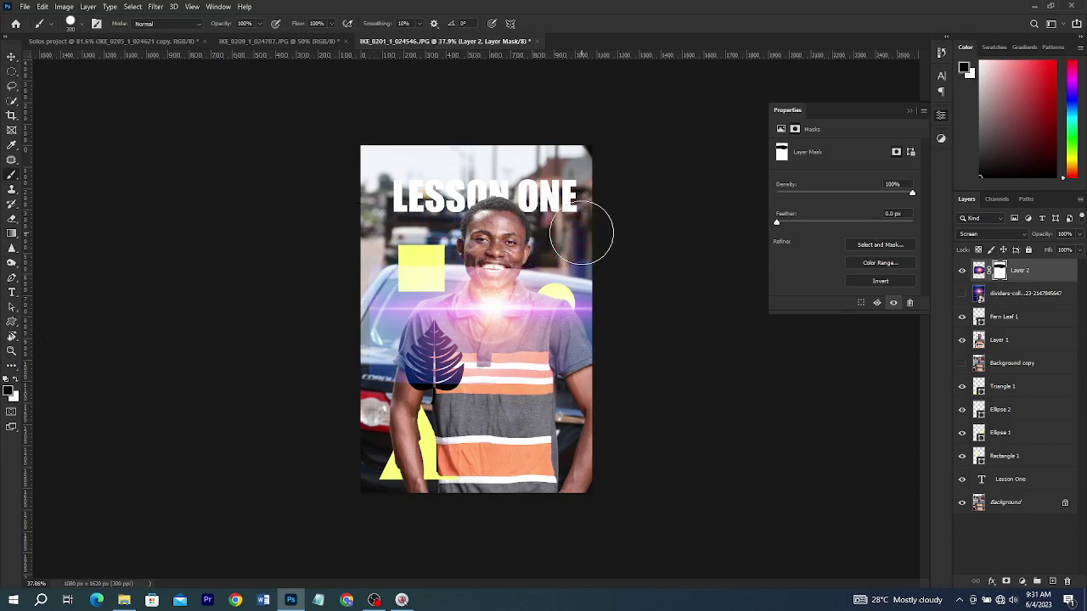
Choose the Soft Round Pressure Size brush at 0% hardness and mask out the flare layer's hard edges in black
right_click(509, 195)
scroll(561, 342, up, 1)
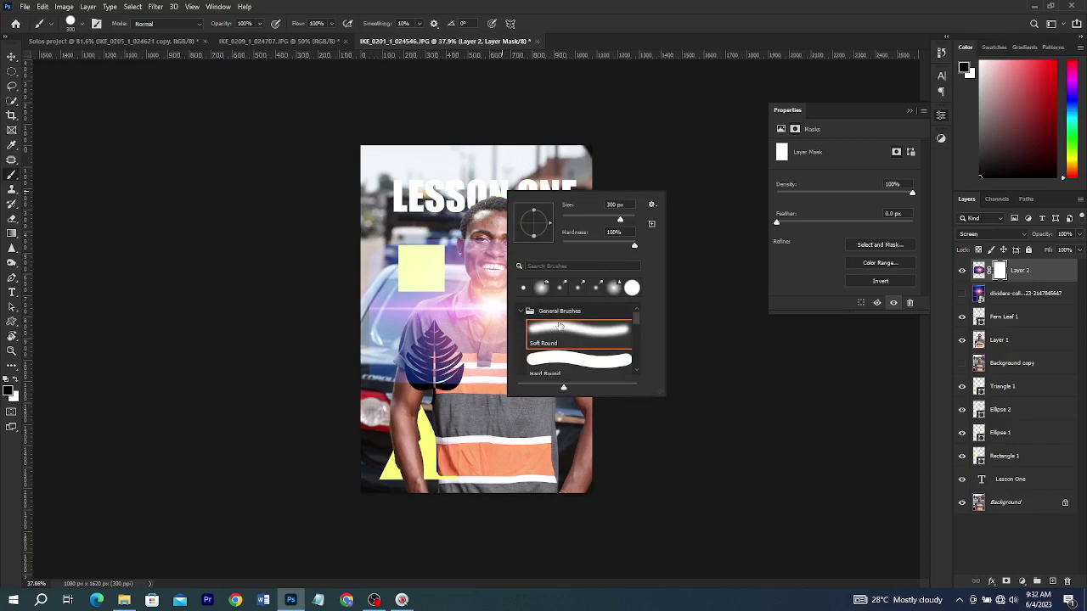
scroll(541, 362, down, 2)
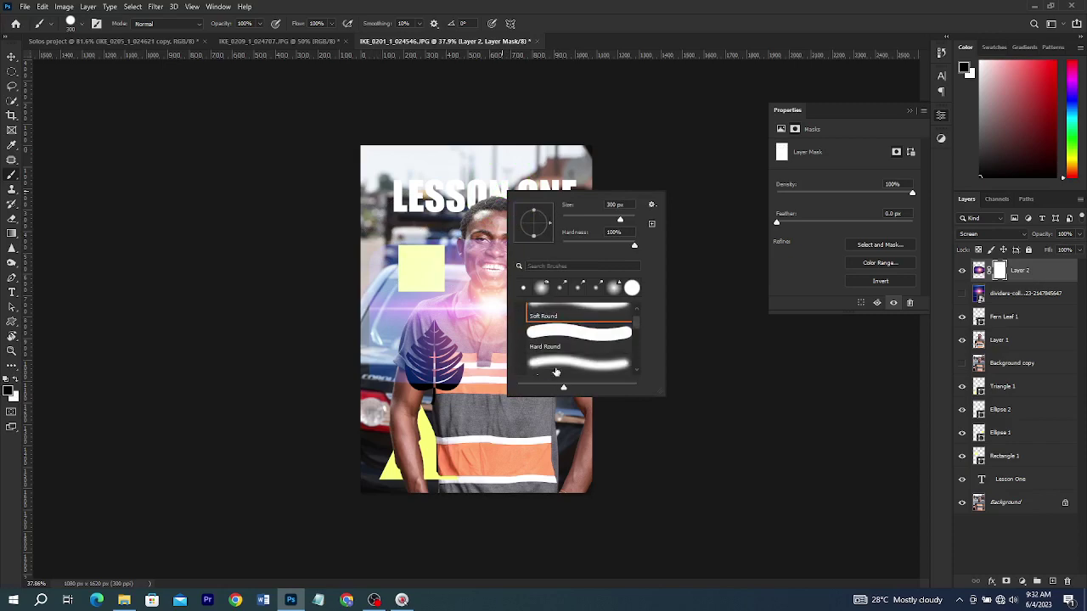
click(568, 344)
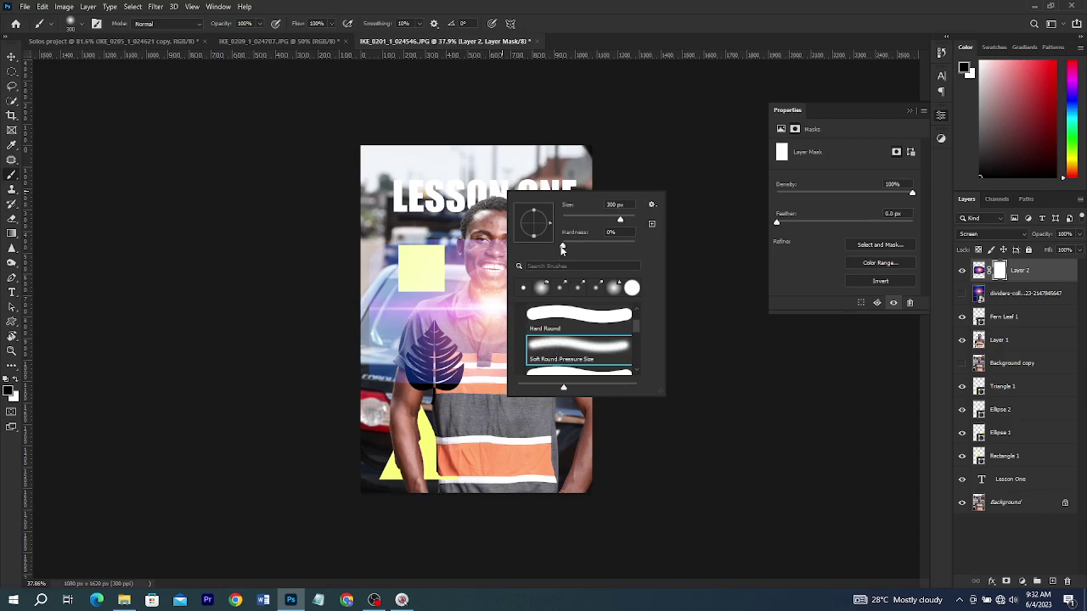
drag(562, 245, 528, 257)
key(Return)
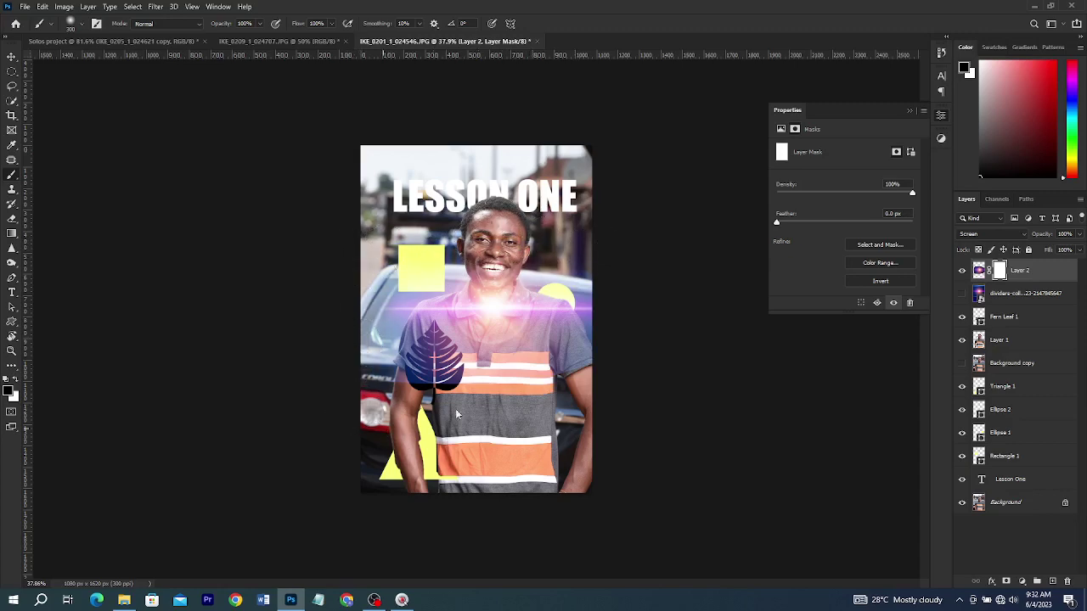
mouse_move(456, 413)
mouse_down()
mouse_move(513, 395)
mouse_move(556, 305)
mouse_move(577, 159)
mouse_move(592, 213)
mouse_move(588, 255)
mouse_move(622, 332)
mouse_move(650, 454)
mouse_move(510, 365)
mouse_move(465, 182)
mouse_up()
Move the masked flare to the photo's upper-left edge beside the text and lower its opacity to about 78%
key(v)
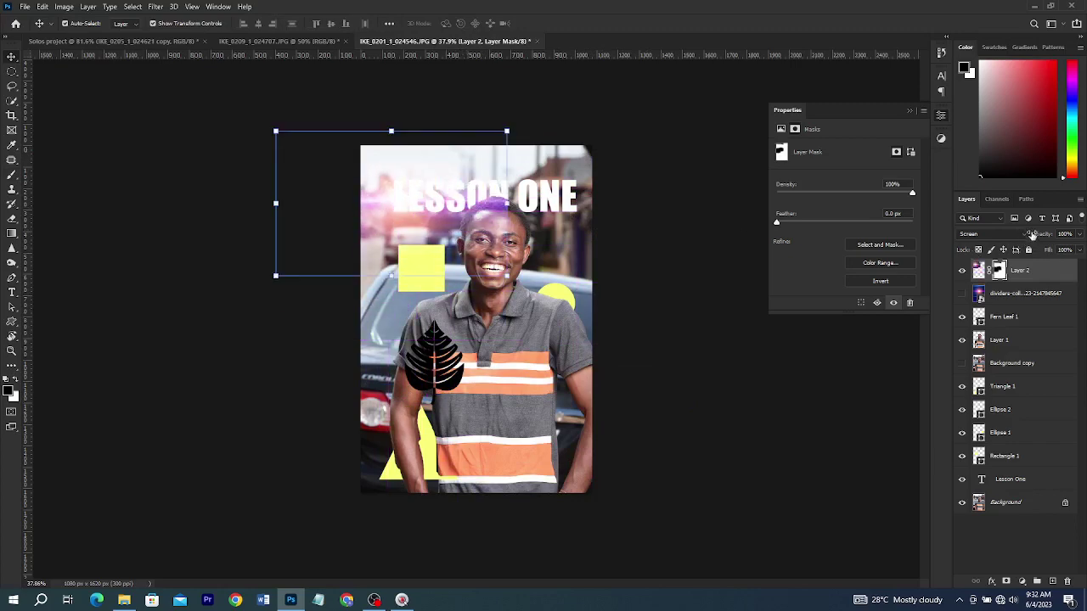
mouse_move(1031, 233)
mouse_down()
mouse_move(1011, 243)
mouse_move(1028, 239)
mouse_up()
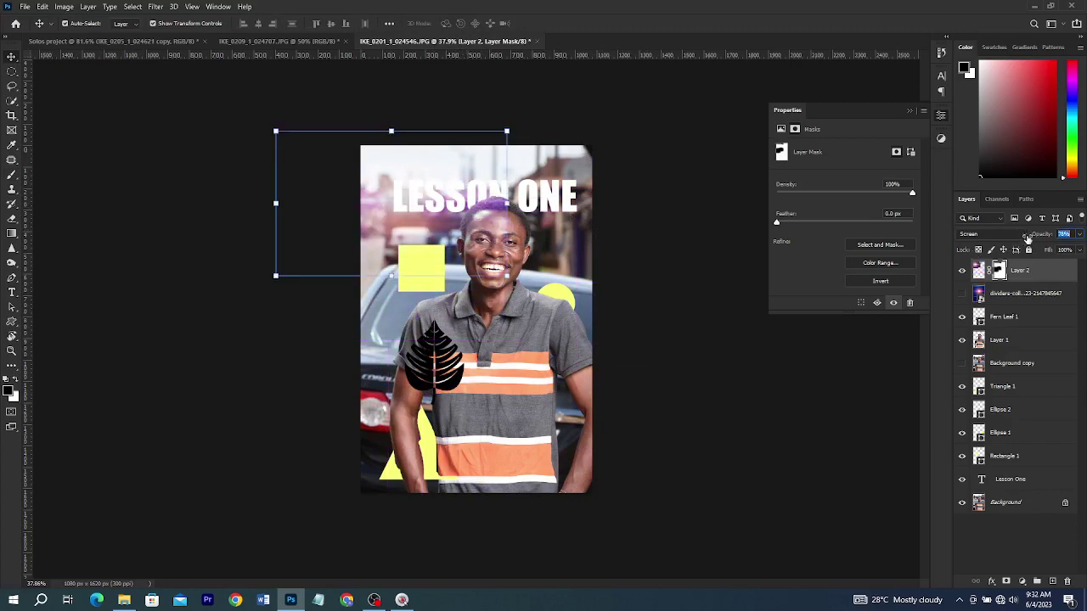
Add a drop shadow to the Lesson One text layer and set the shadow colour to black
click(569, 200)
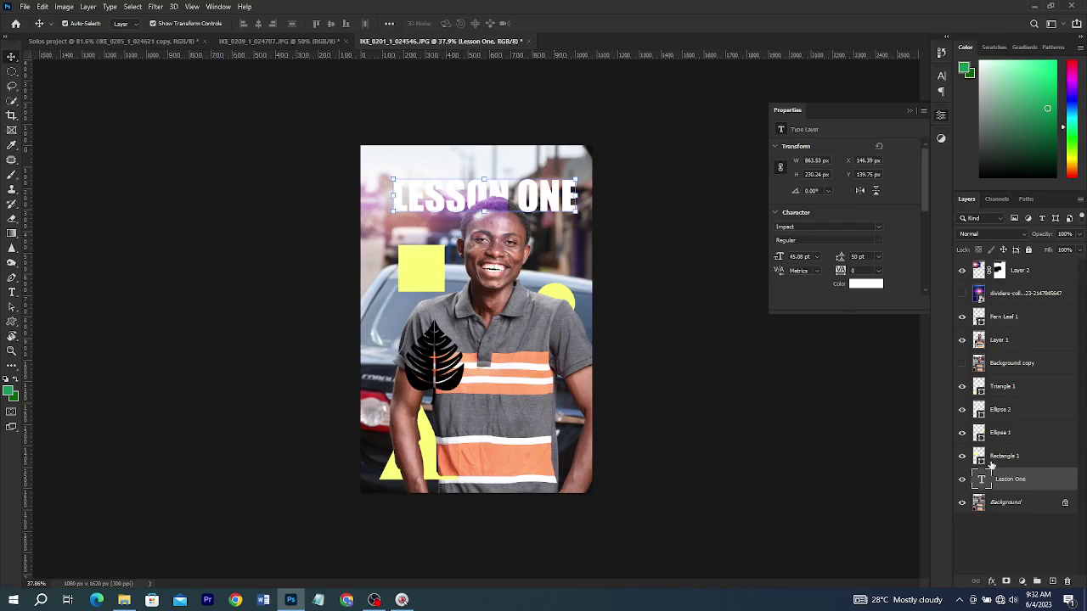
click(988, 582)
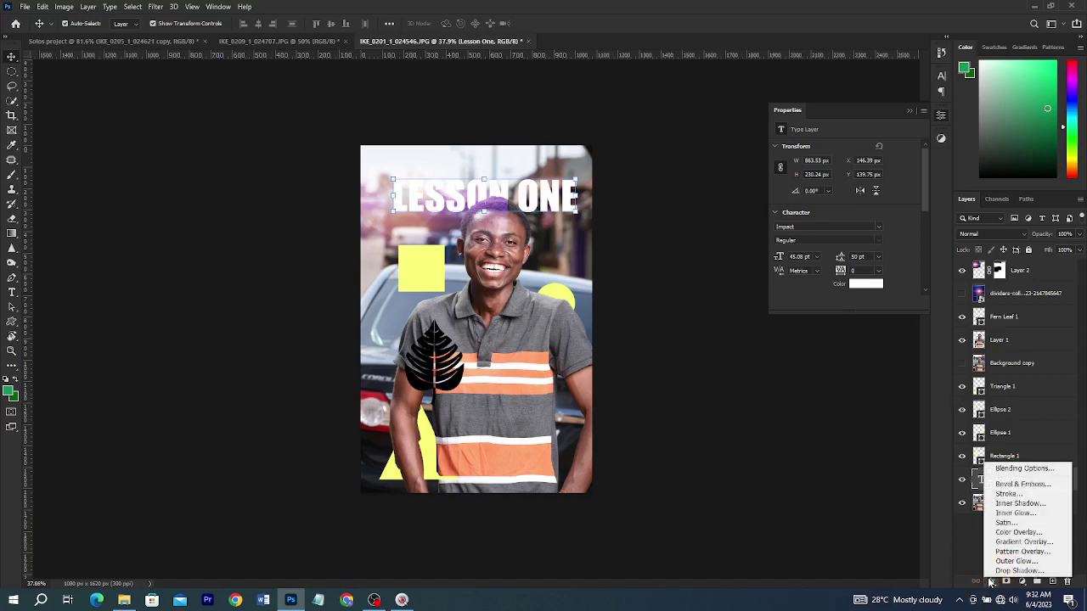
click(1011, 571)
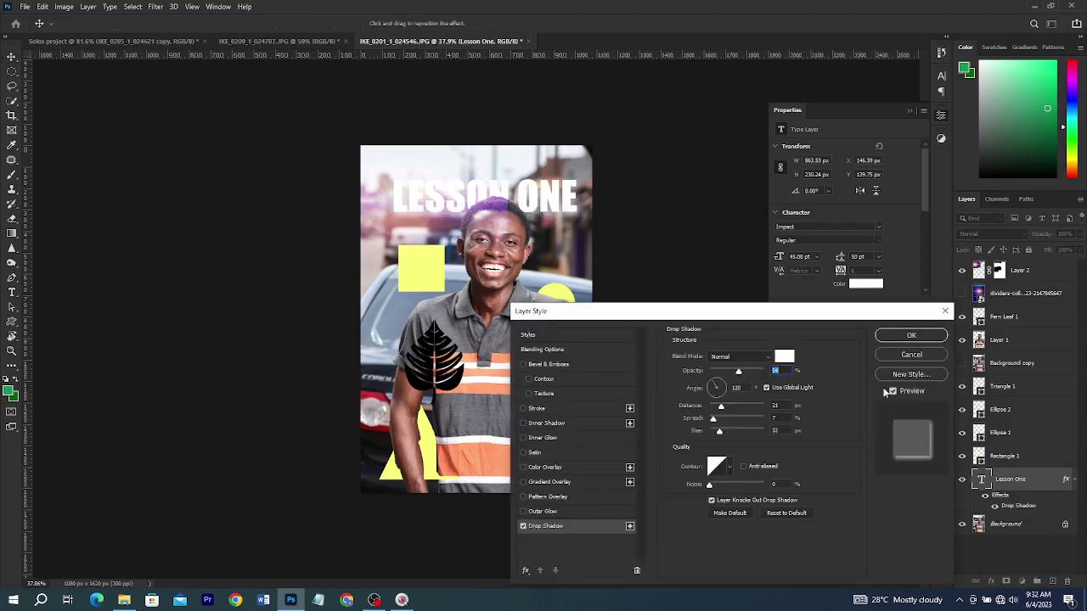
click(783, 356)
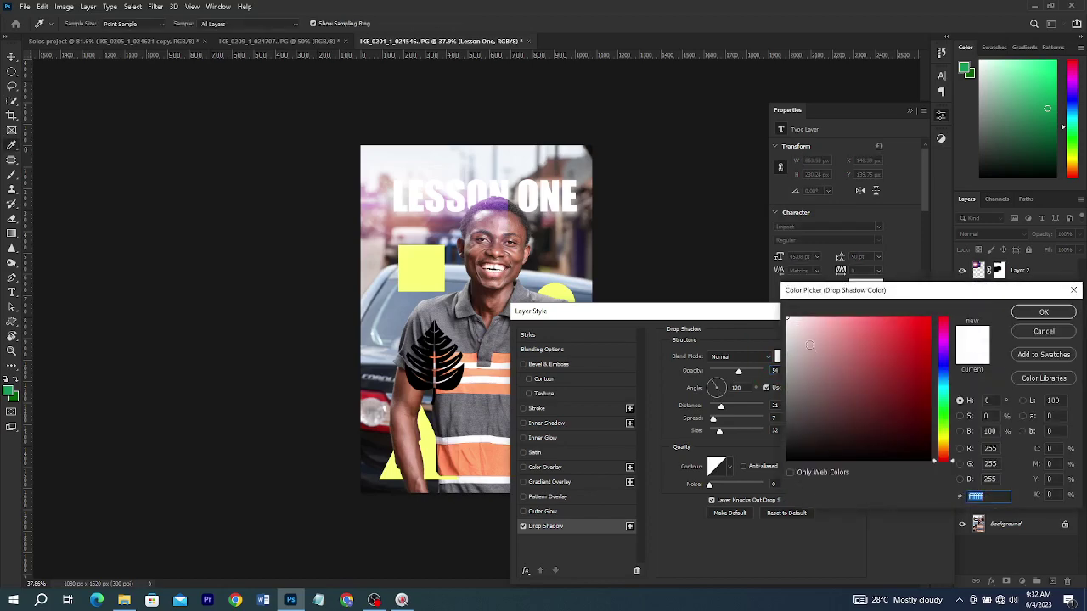
click(1059, 312)
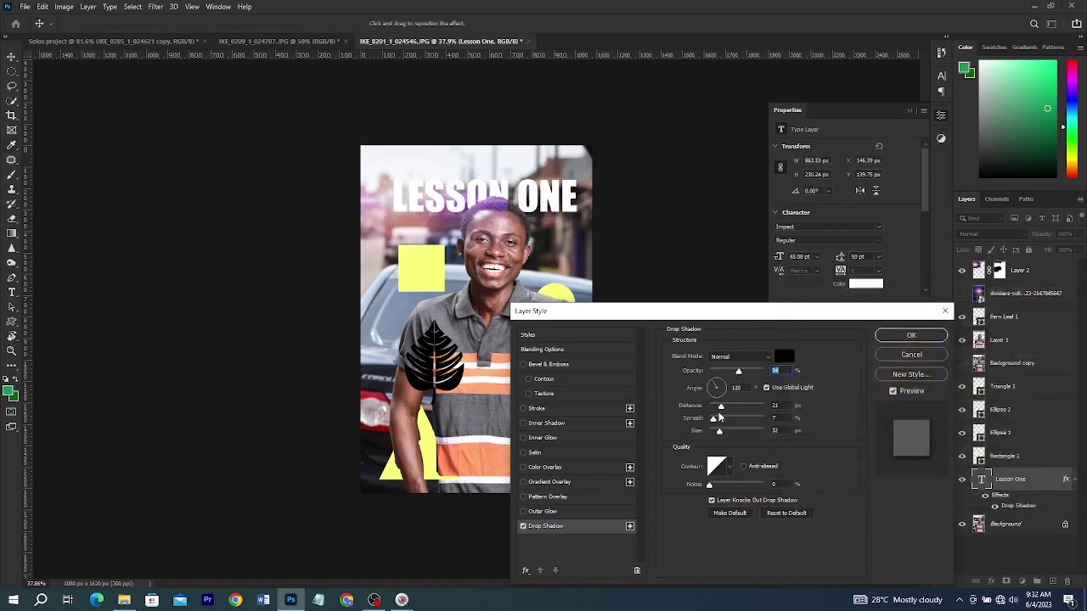
Set the text's drop shadow to 100% opacity, 17 px distance, 9% spread and 40 px size, comparing with the shadow off
drag(726, 414, 718, 411)
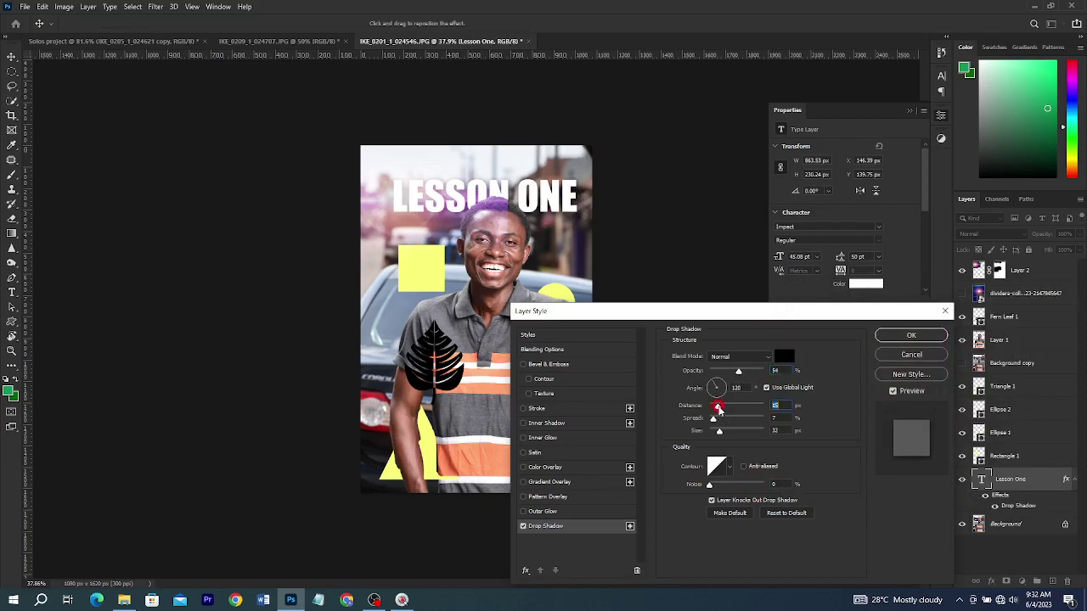
drag(739, 374, 766, 372)
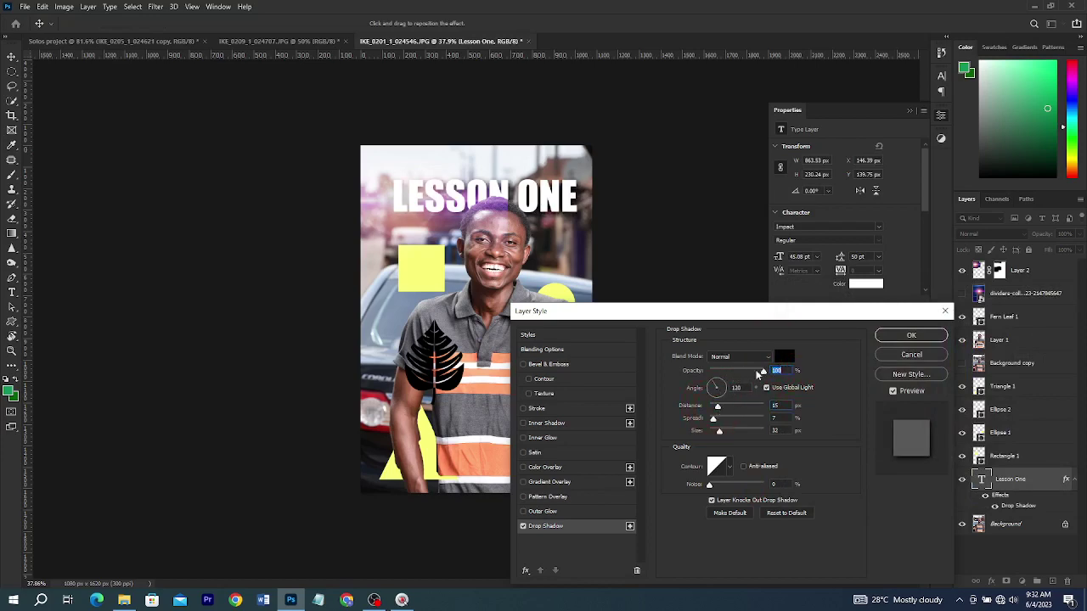
click(523, 526)
click(523, 527)
mouse_move(724, 436)
mouse_down()
mouse_move(744, 435)
mouse_move(714, 434)
mouse_move(724, 433)
mouse_move(718, 424)
mouse_move(739, 426)
mouse_move(715, 424)
mouse_move(718, 407)
mouse_move(721, 433)
mouse_up()
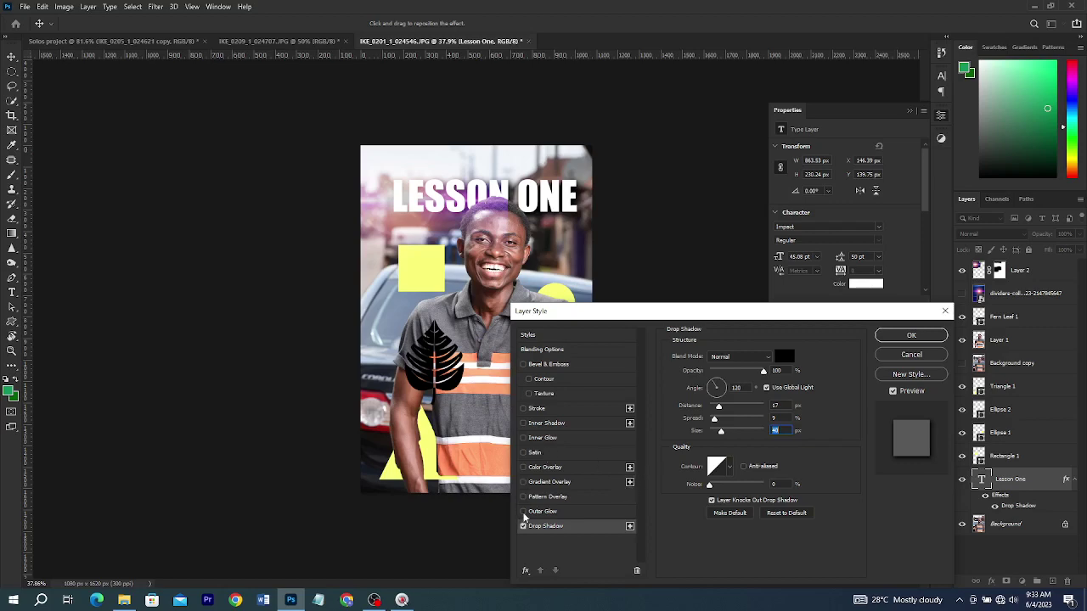
Turn off the text's drop shadow and apply a red outer glow instead, trying yellow and black as glow colours first
click(523, 525)
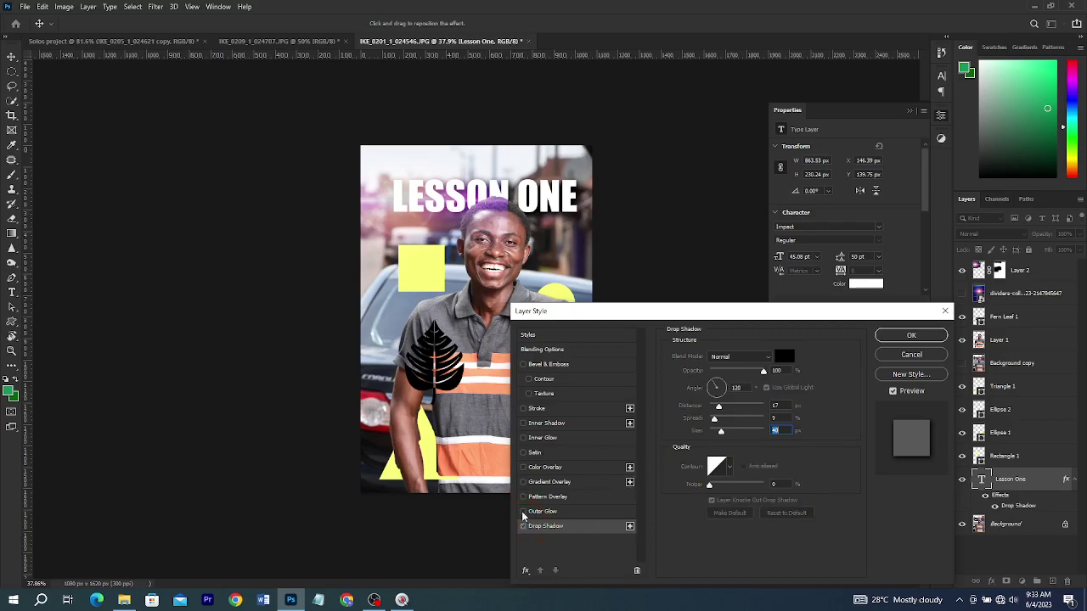
click(523, 512)
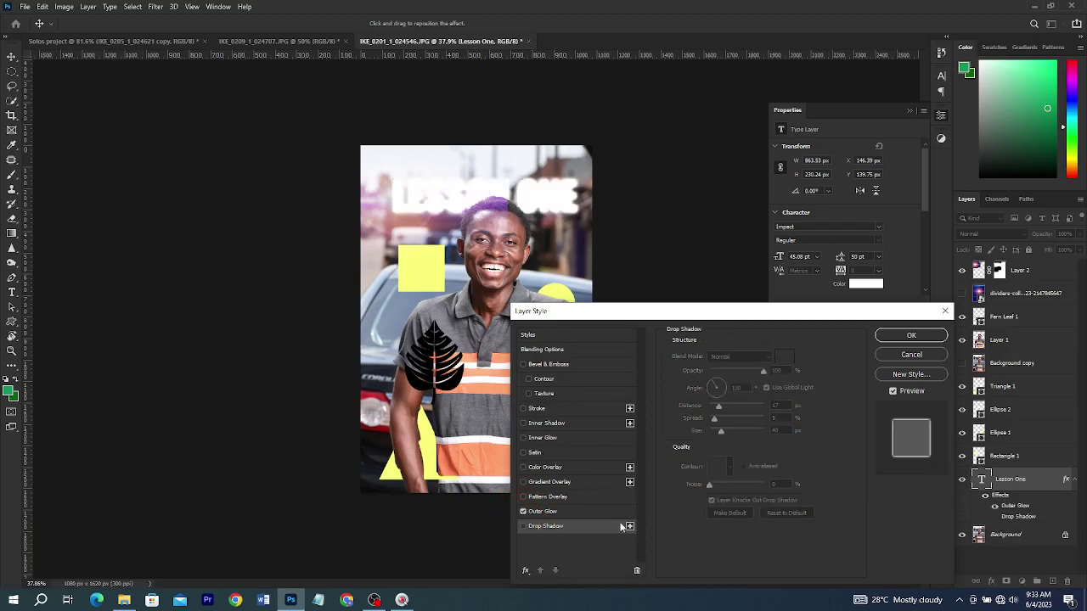
click(580, 511)
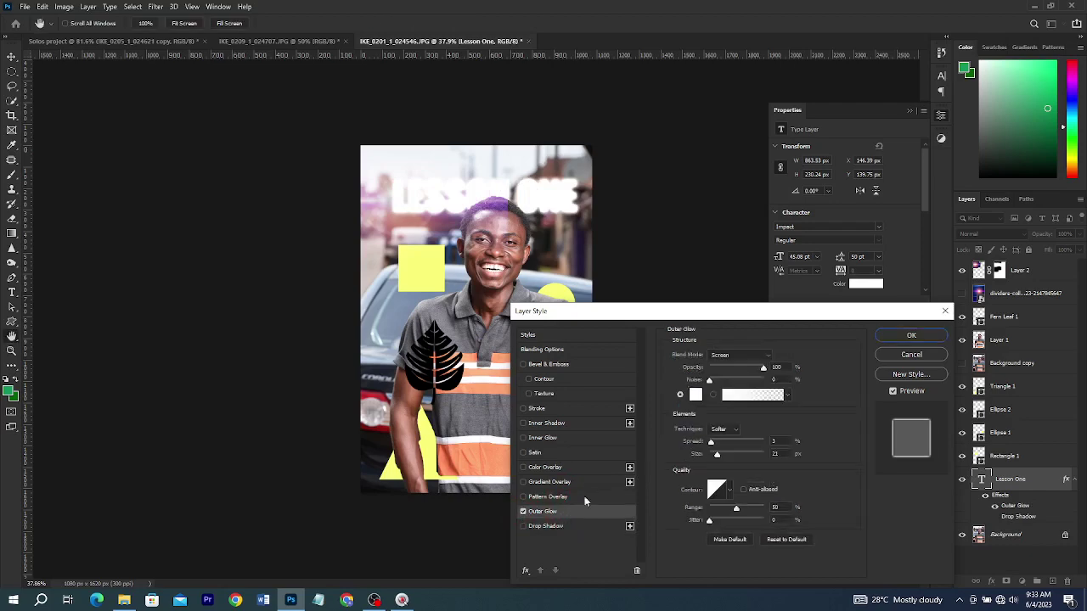
click(693, 395)
click(436, 267)
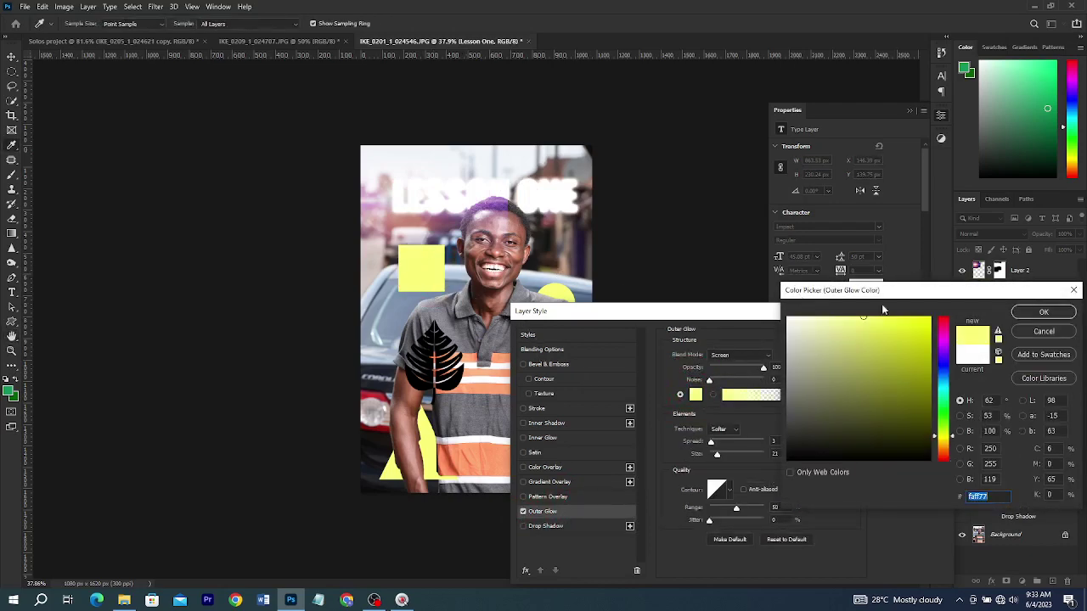
mouse_move(807, 418)
mouse_down()
mouse_move(771, 447)
mouse_move(747, 490)
mouse_up()
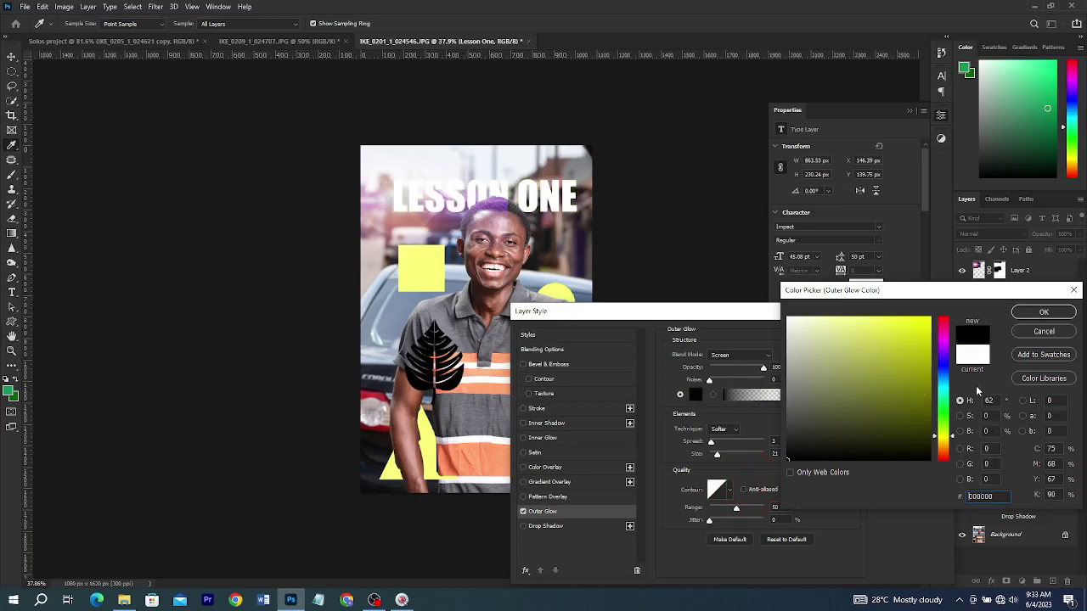
click(947, 319)
click(928, 320)
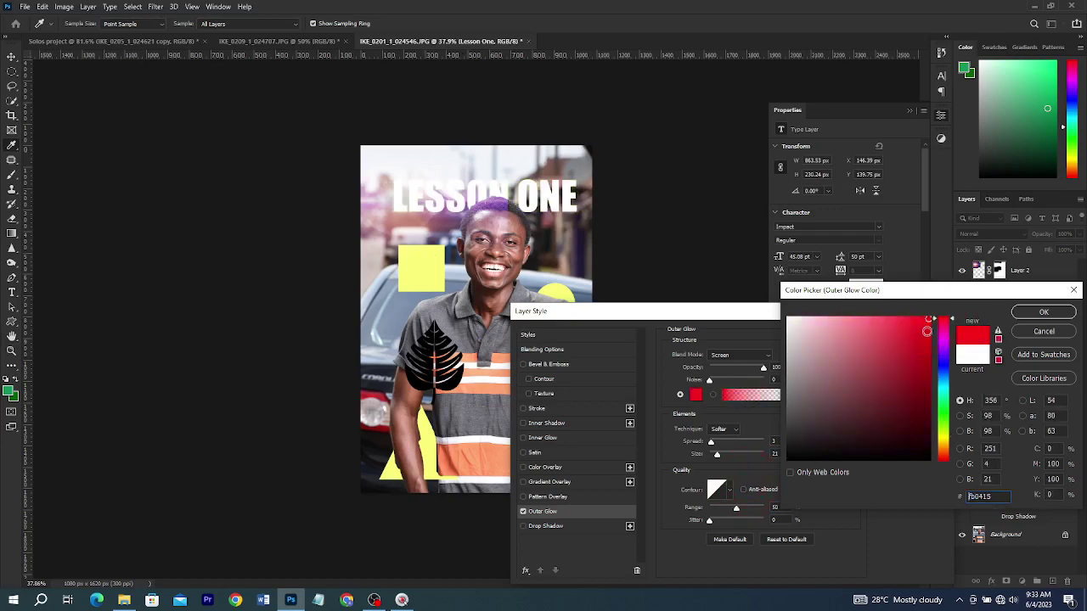
click(1027, 314)
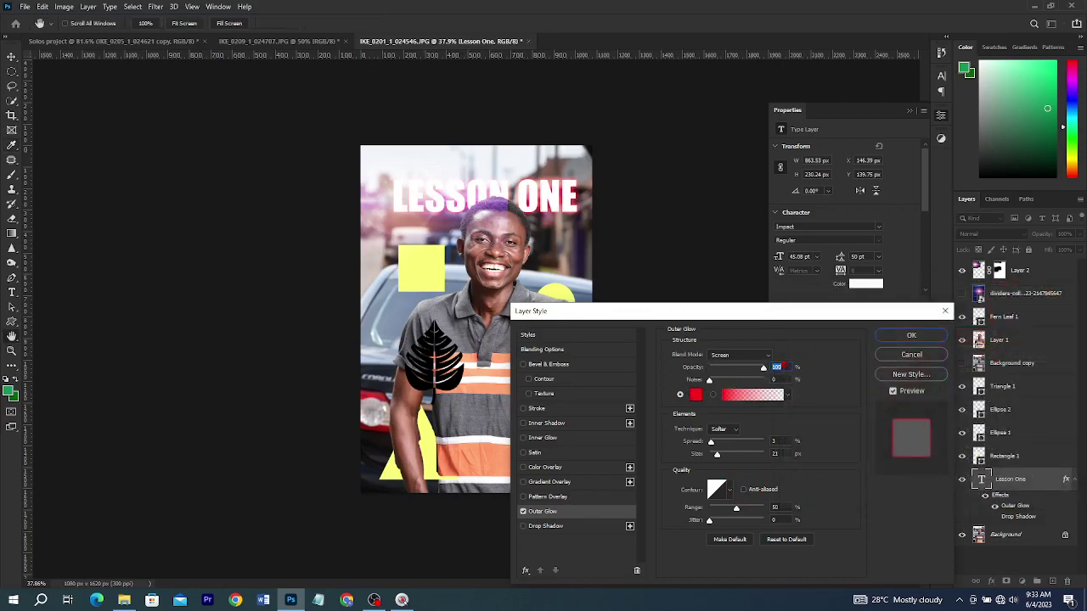
Compare Normal with Screen for the outer glow, keep Screen, and set the spread to 23% and the size to 43 px
click(730, 355)
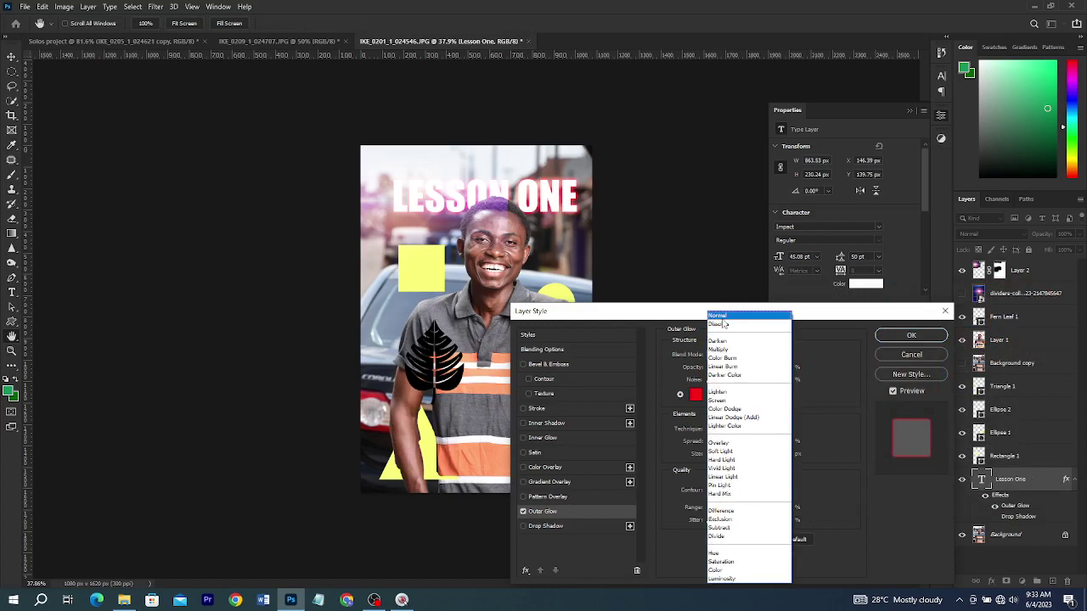
click(720, 317)
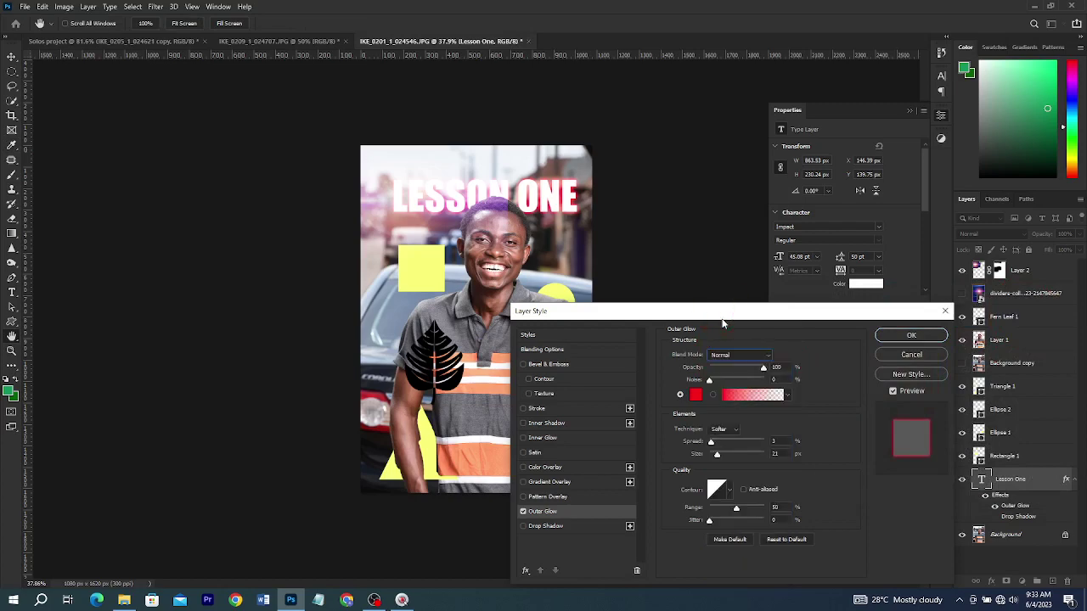
click(724, 355)
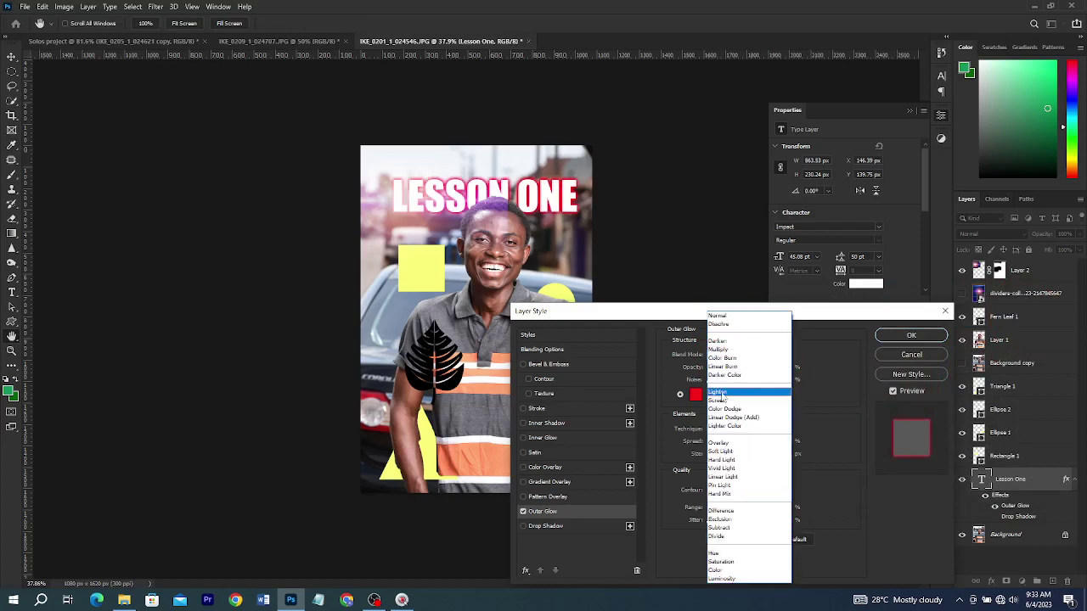
click(722, 402)
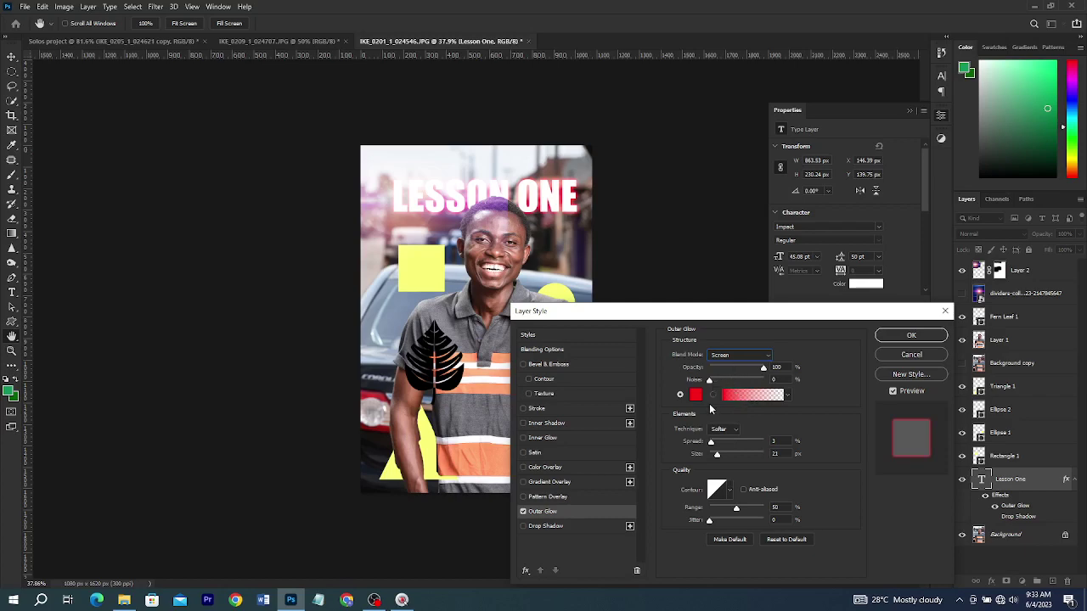
drag(721, 455, 723, 443)
click(722, 443)
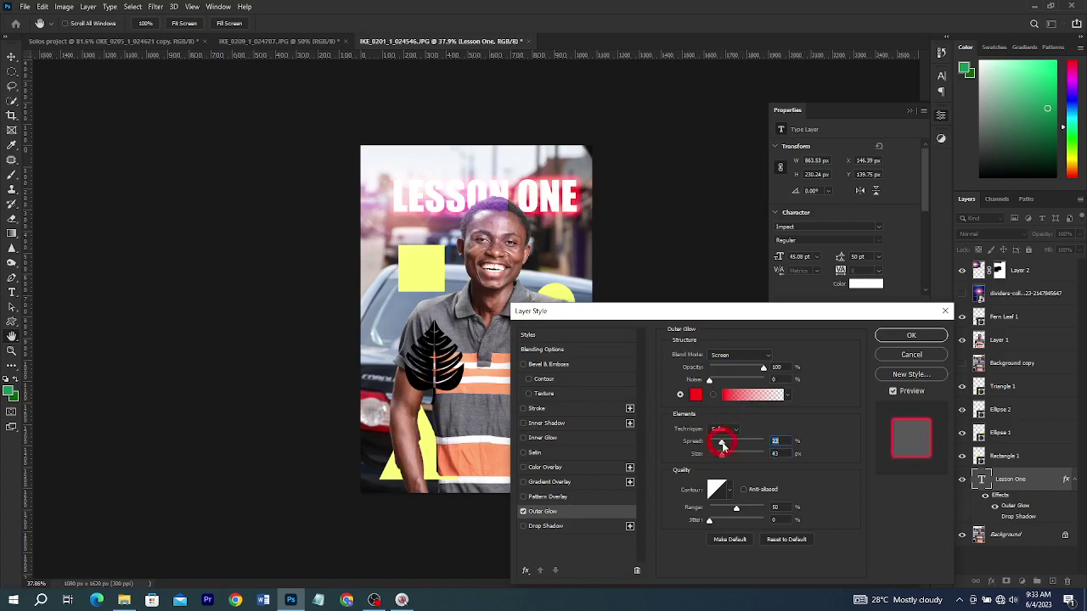
Add a pattern overlay to the text using the first Trees pattern at 100% opacity and slightly enlarge the pattern's scale
click(537, 497)
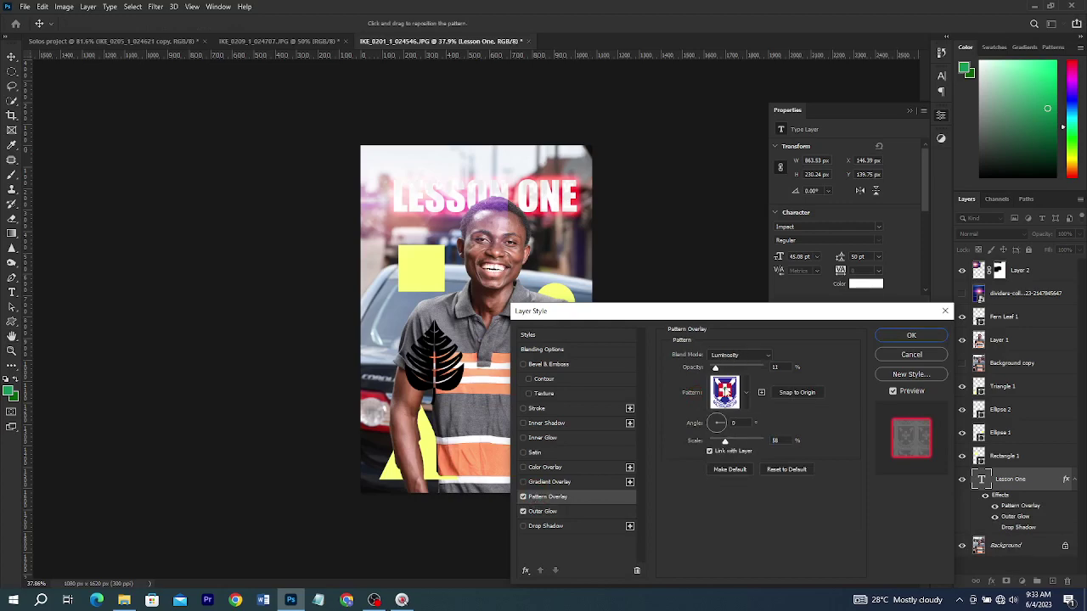
click(724, 389)
click(669, 477)
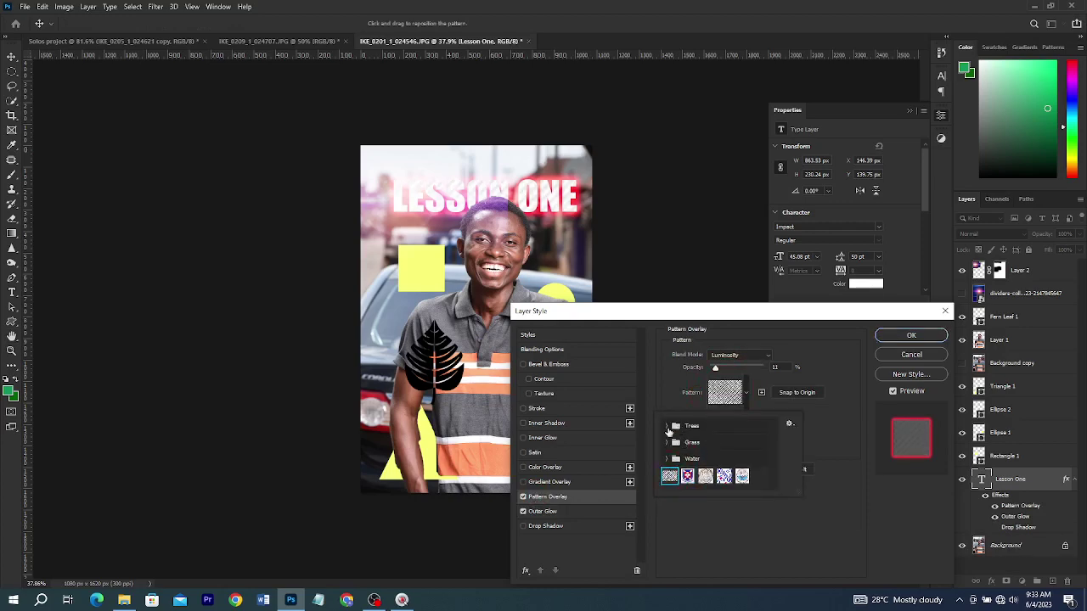
click(668, 427)
click(680, 443)
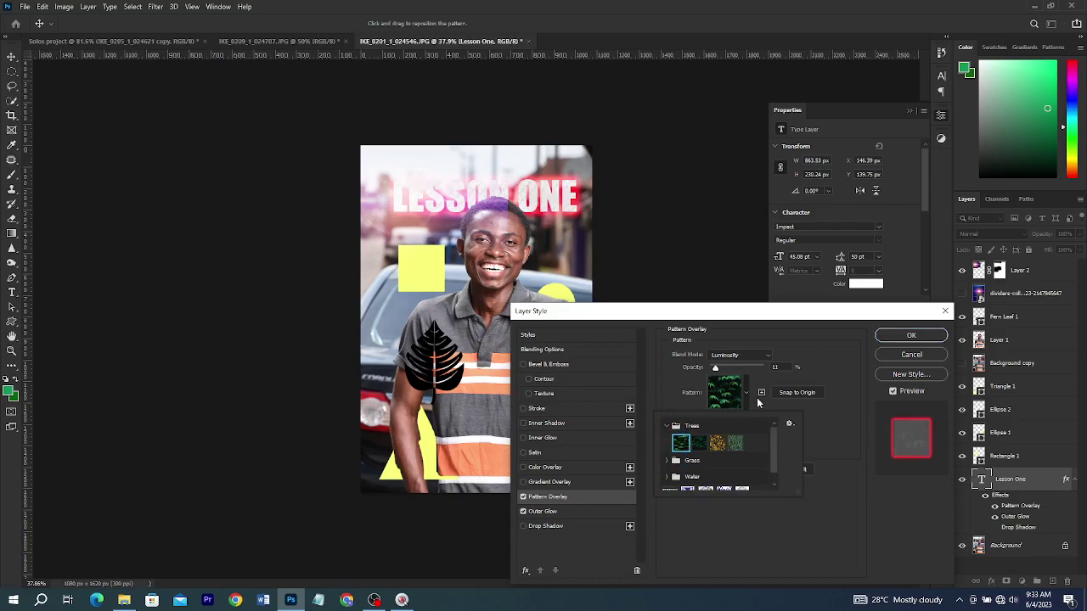
click(715, 367)
drag(715, 368, 788, 364)
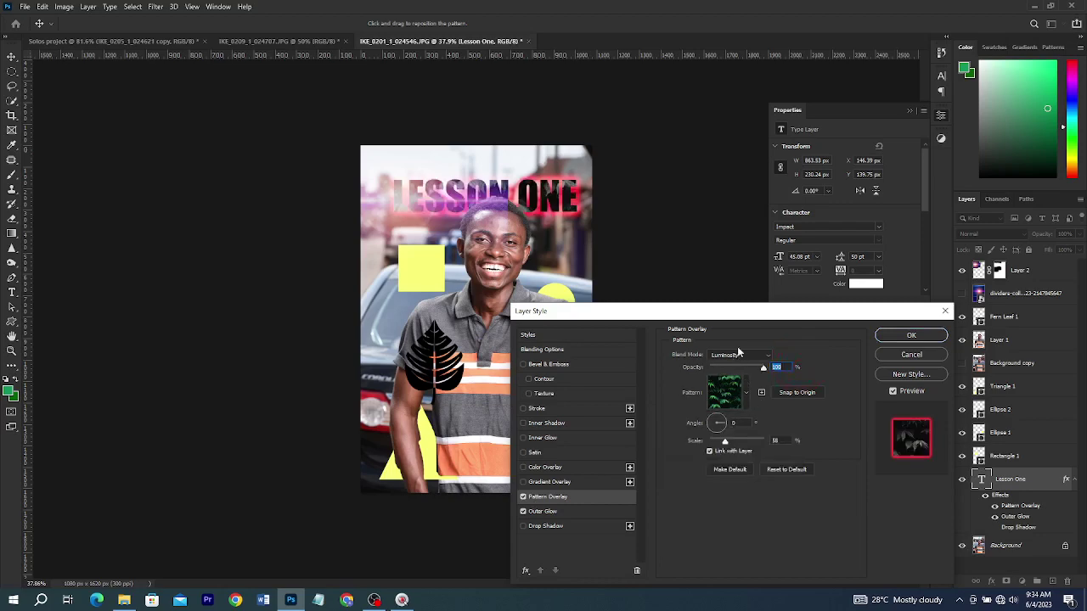
mouse_move(723, 442)
mouse_down()
mouse_move(748, 441)
mouse_move(715, 444)
mouse_move(737, 440)
mouse_move(727, 442)
mouse_up()
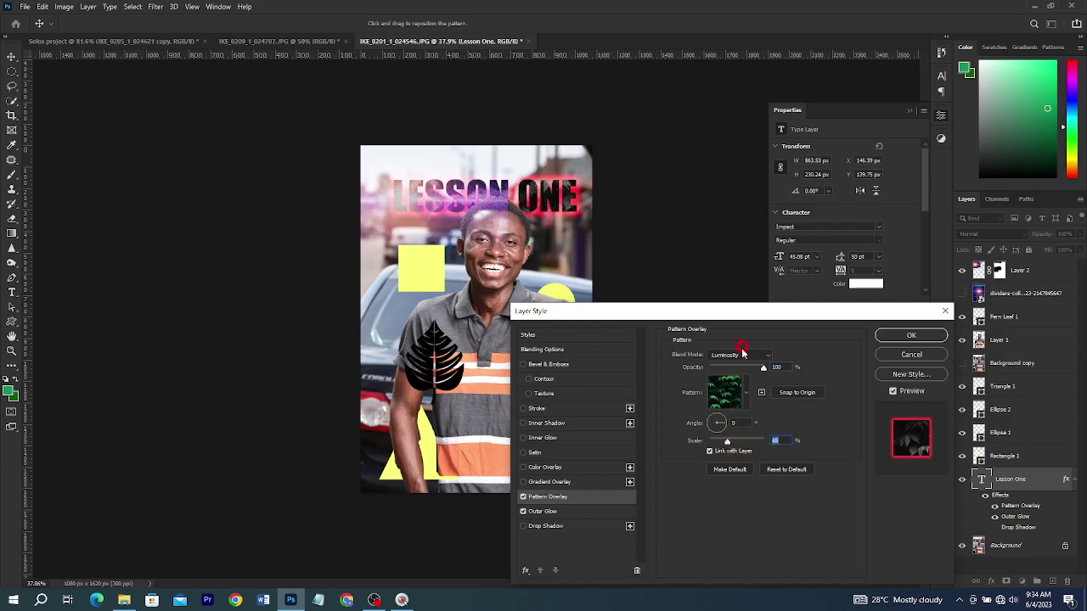
Set the text's pattern overlay to Normal blend mode at 100% opacity and reduce the pattern's scale
click(735, 355)
click(730, 320)
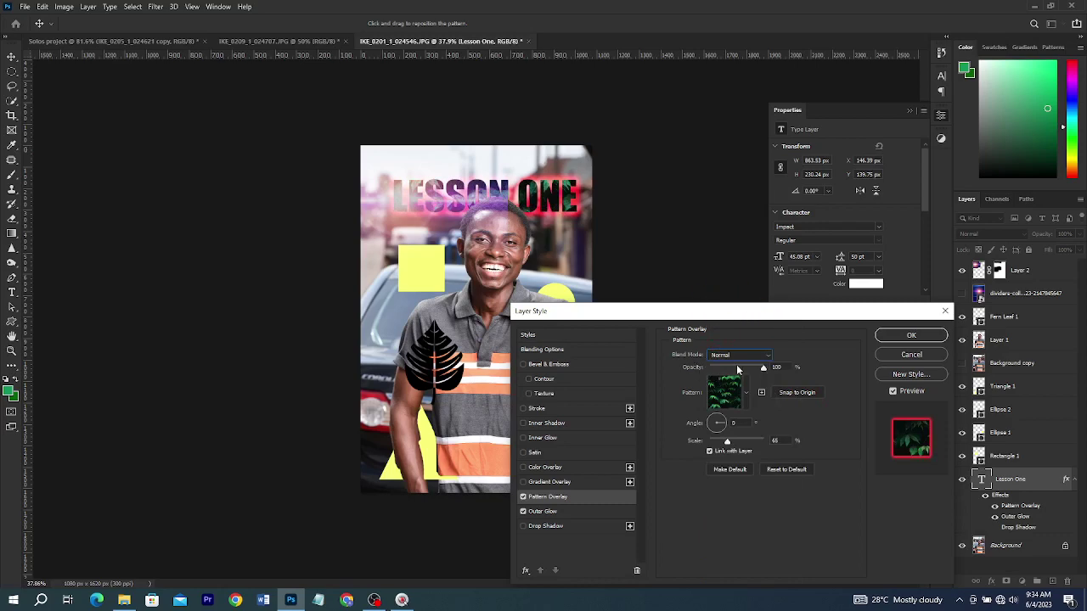
drag(754, 367, 792, 368)
mouse_move(730, 444)
mouse_down()
mouse_move(713, 446)
mouse_move(722, 444)
mouse_up()
Try other patterns on the text: the third and fourth Trees, the first Grass, and the first three ungrouped patterns
click(745, 395)
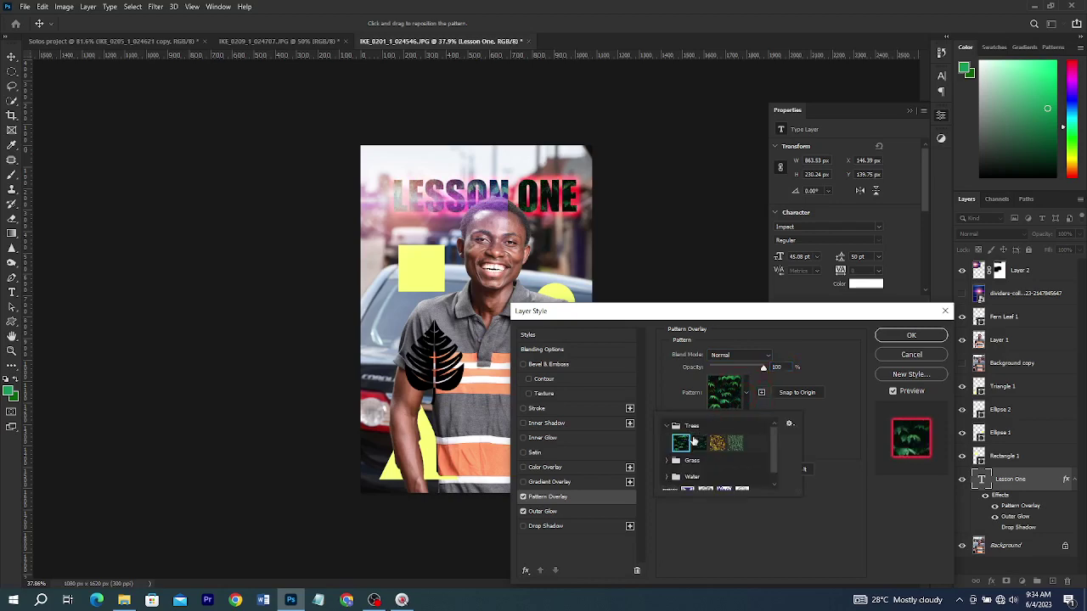
scroll(722, 450, down, 2)
click(716, 434)
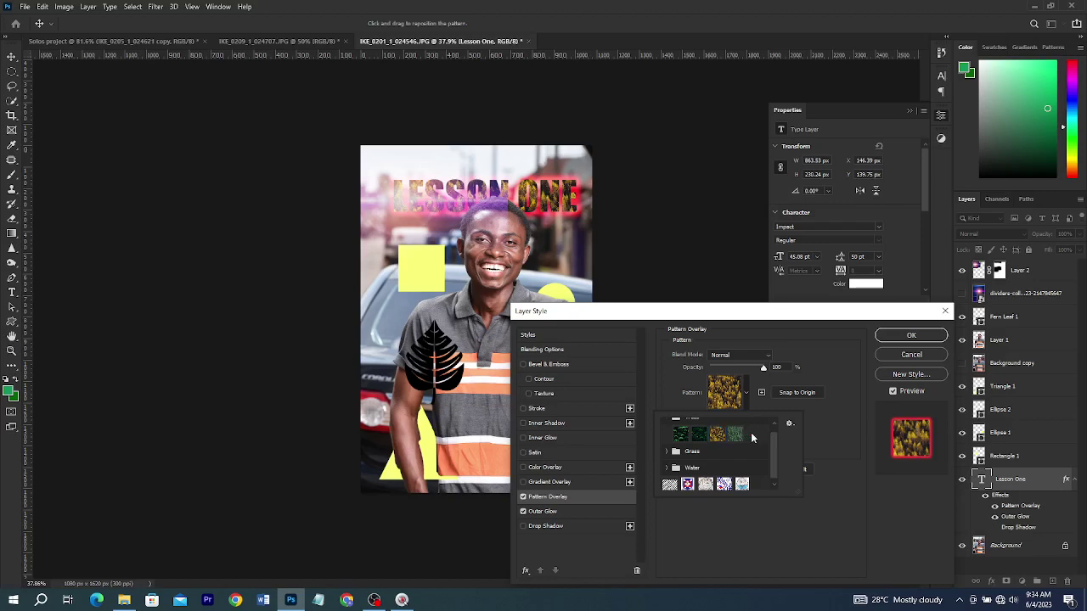
click(735, 434)
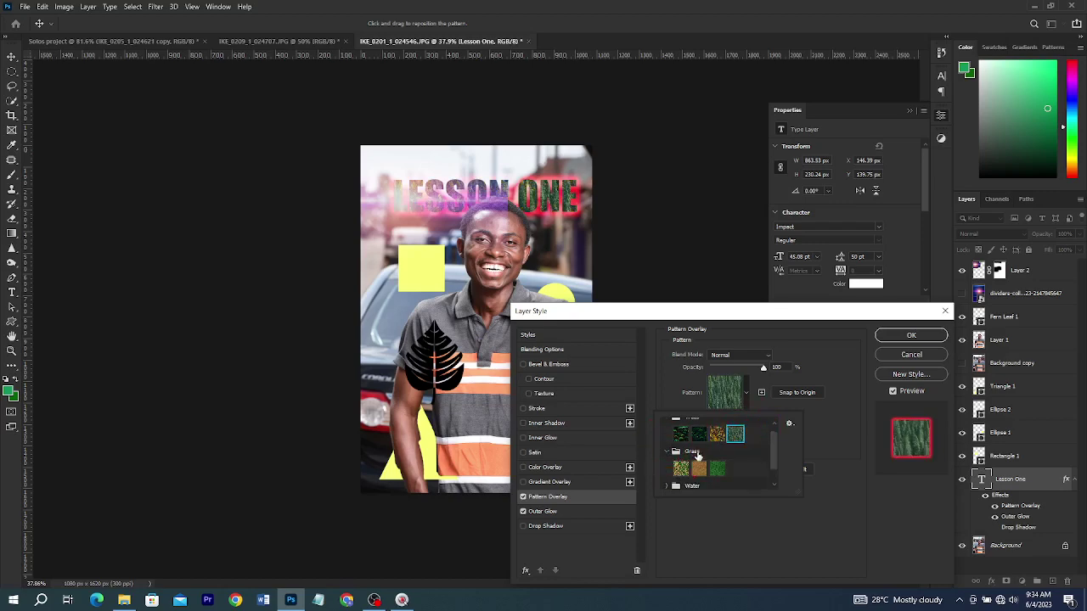
click(668, 451)
click(681, 447)
click(670, 481)
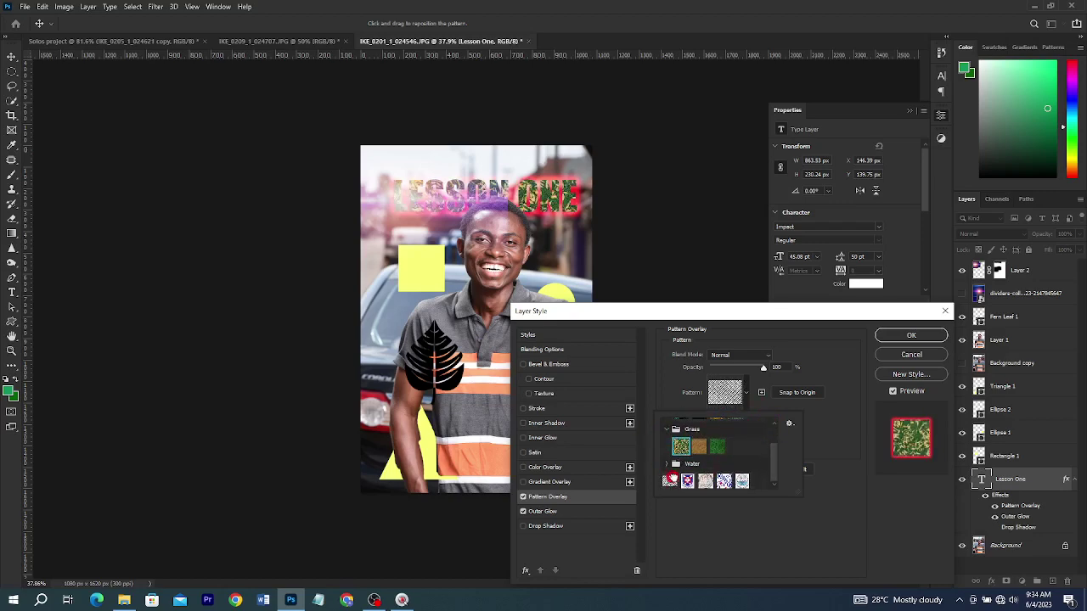
click(688, 480)
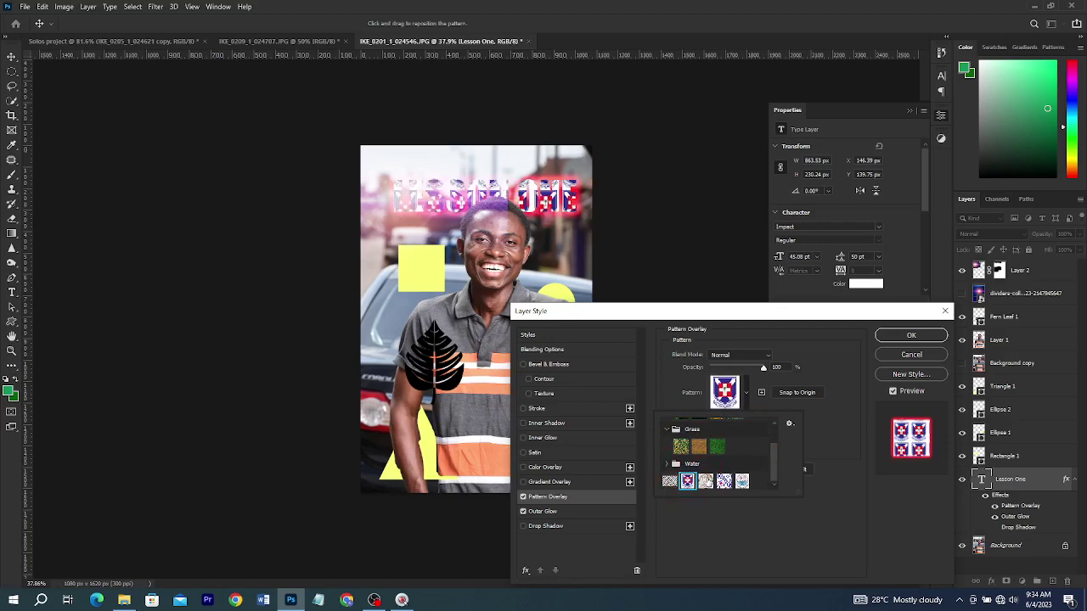
click(706, 482)
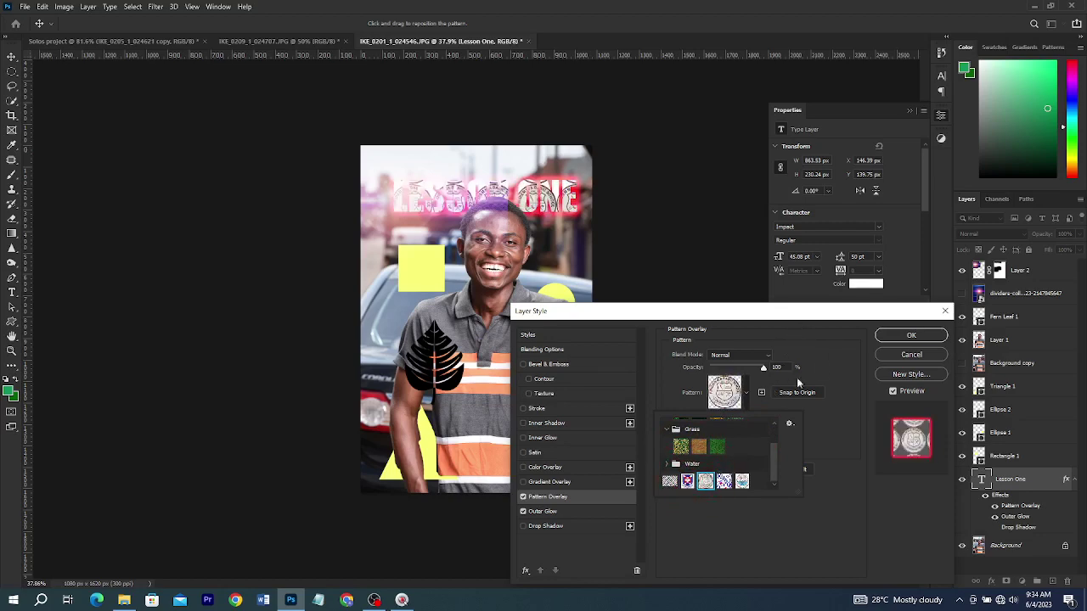
Turn off the text's pattern overlay, add a gradient overlay instead and reset it to its default settings
click(523, 499)
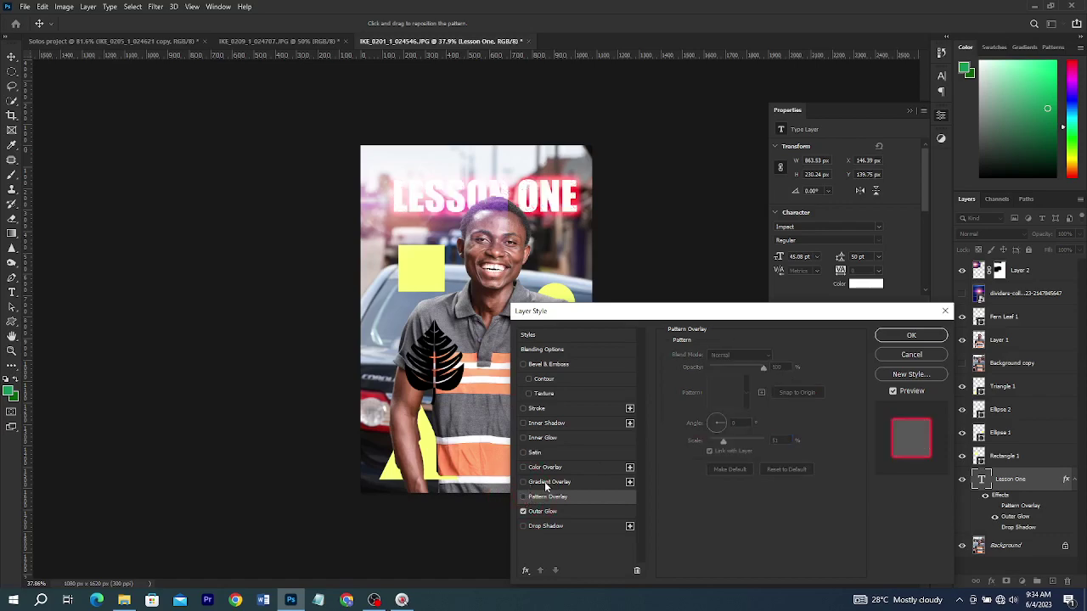
click(548, 482)
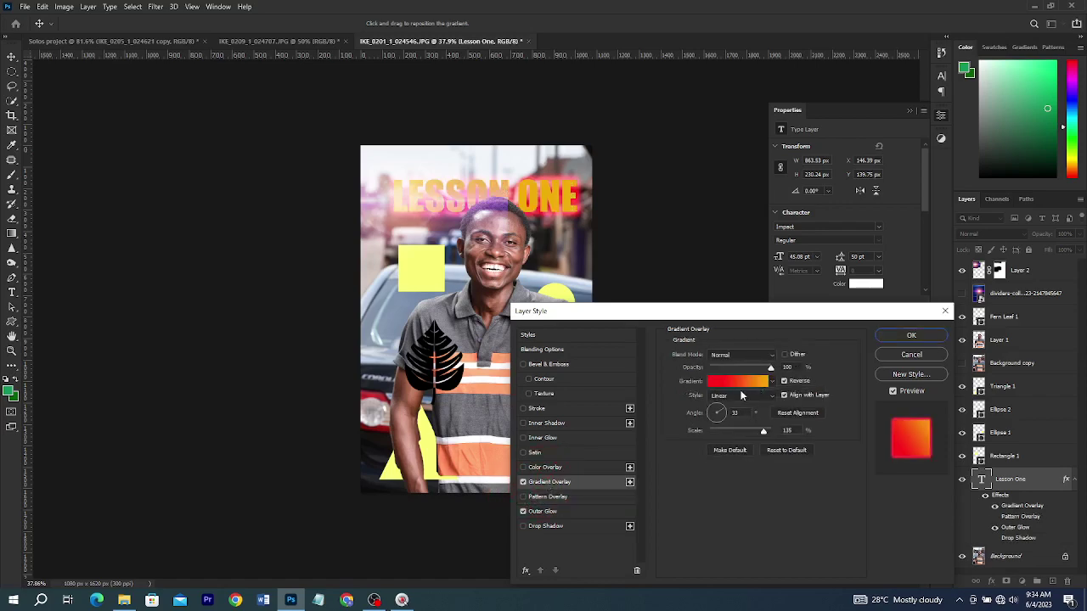
click(773, 449)
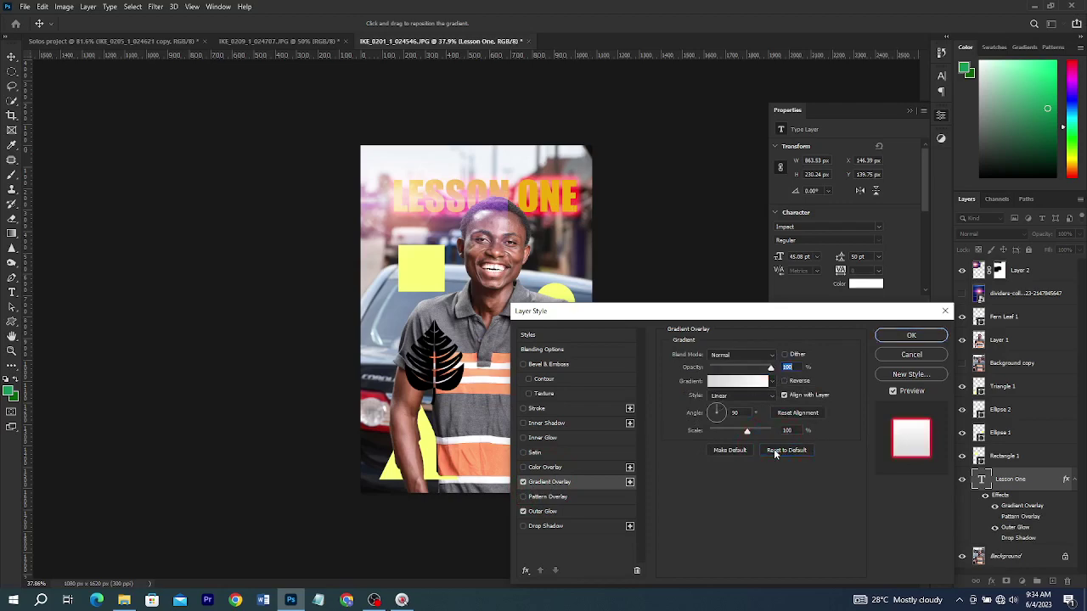
Apply the Orange_05 preset to the text's gradient overlay, trying other Oranges presets such as Orange_03 and Orange_06 first
click(737, 381)
scroll(782, 172, down, 3)
scroll(780, 165, up, 1)
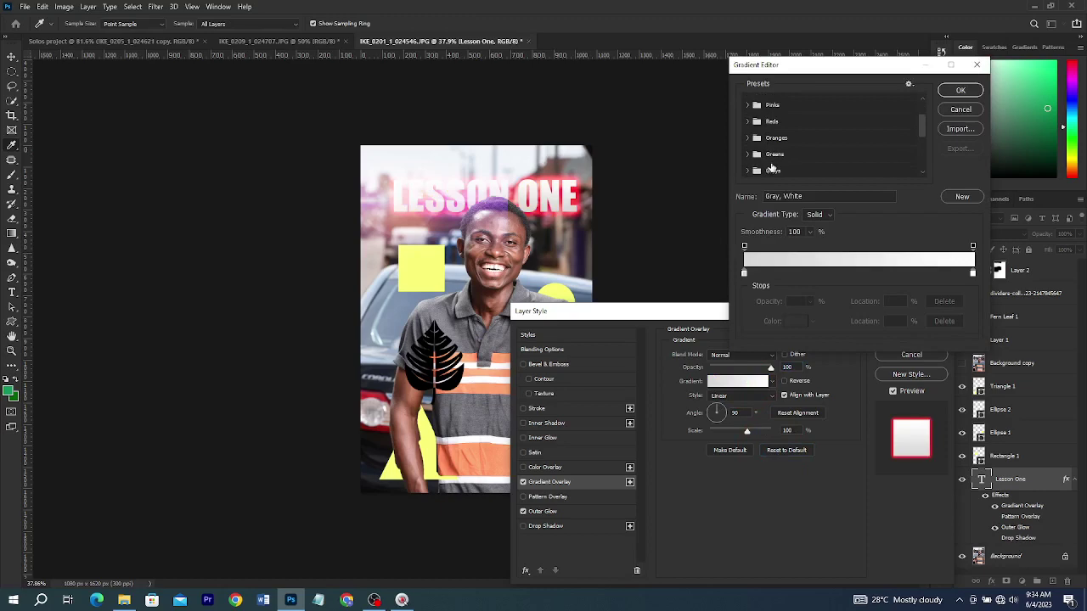
click(749, 138)
click(797, 154)
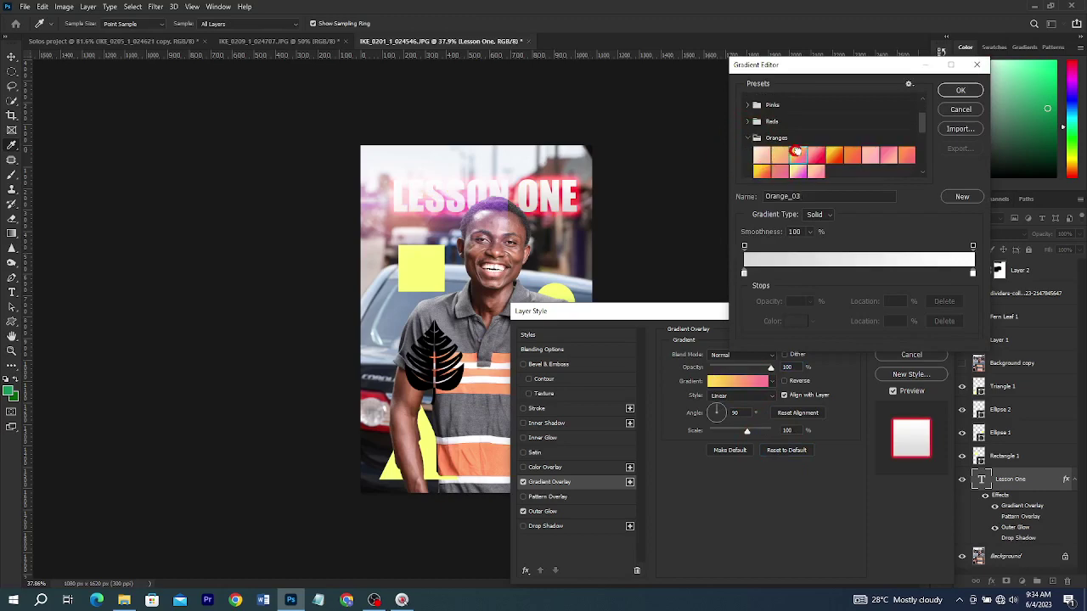
click(816, 155)
click(854, 154)
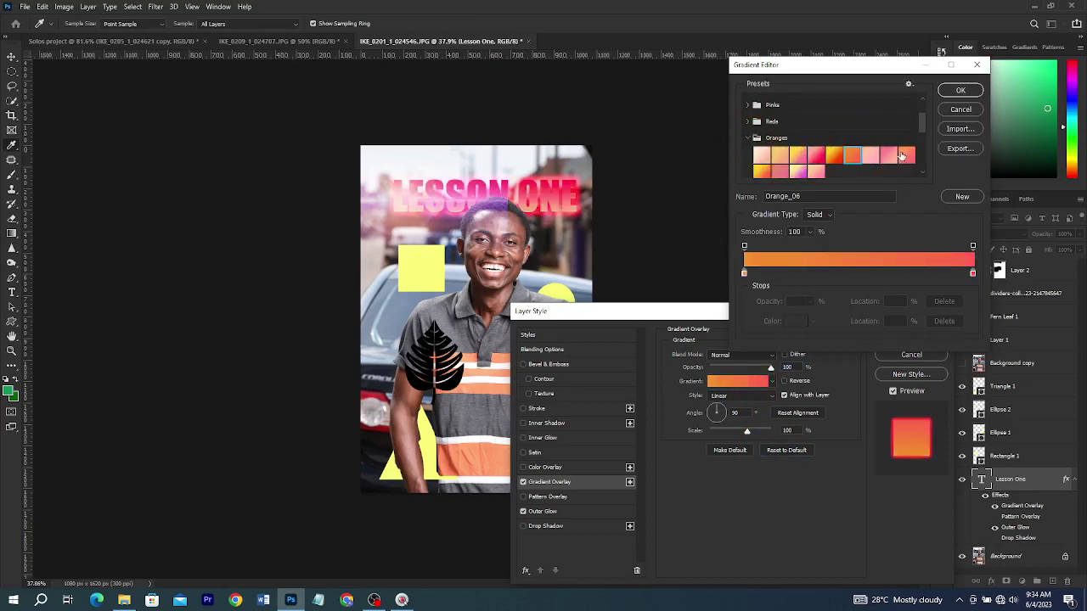
click(834, 158)
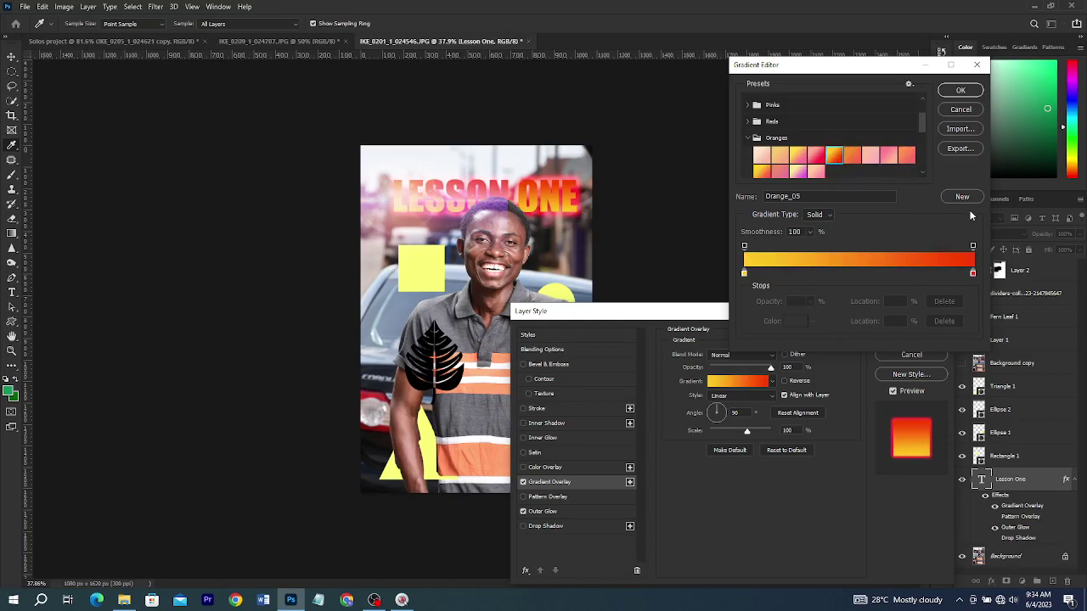
click(961, 91)
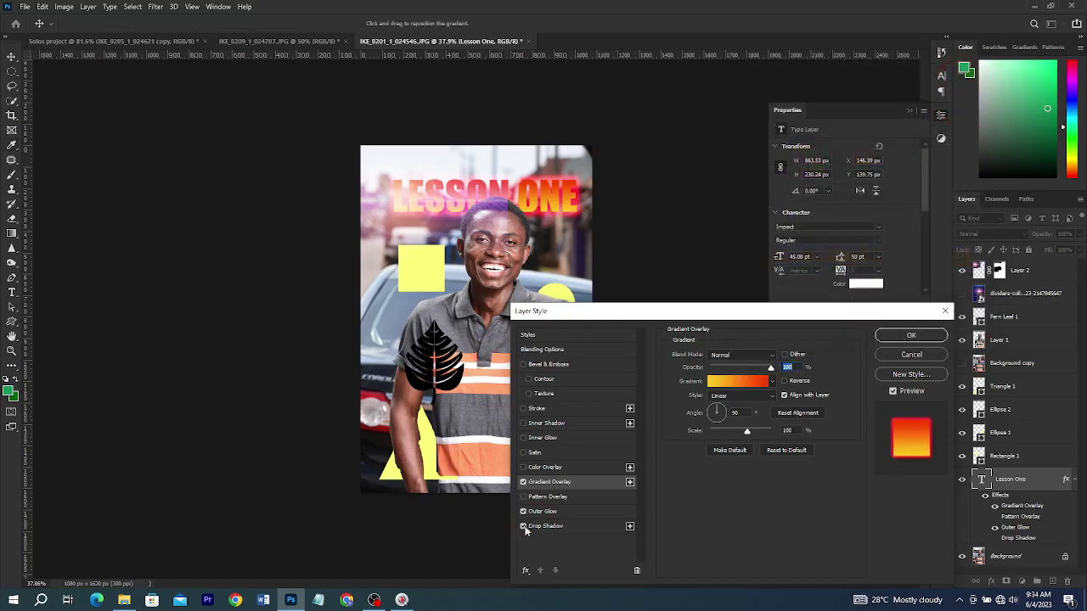
Replace the text's outer glow with the drop shadow and briefly preview a color overlay before switching it off
click(535, 512)
click(523, 512)
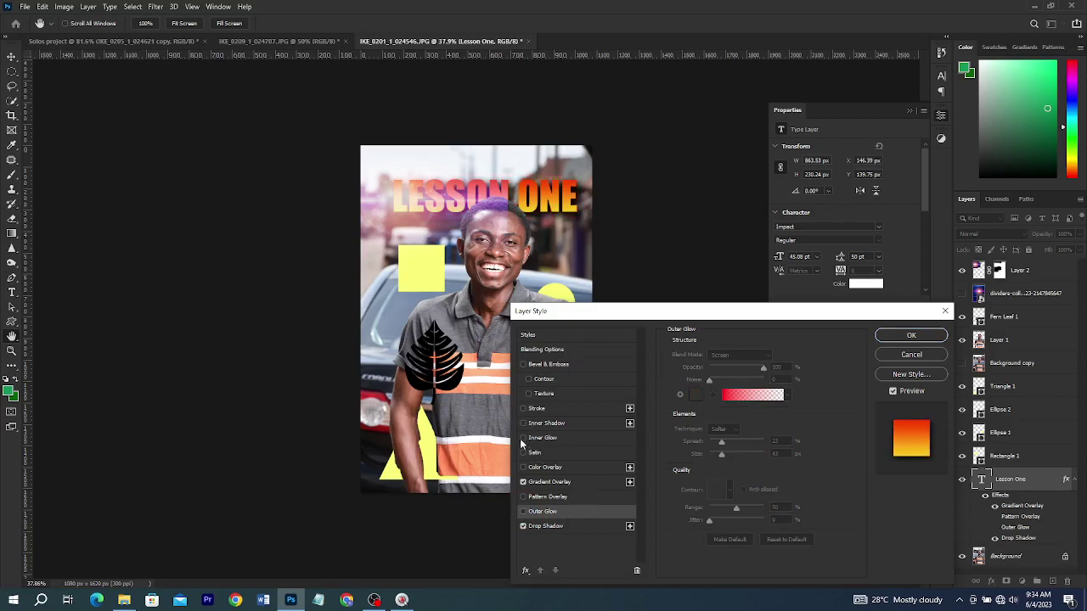
click(524, 467)
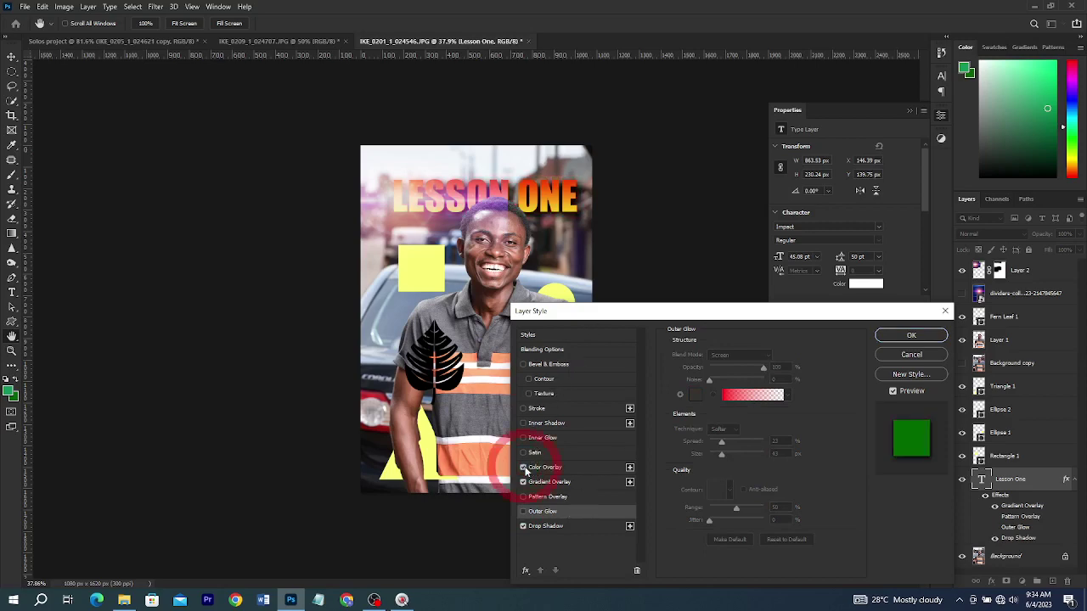
click(523, 468)
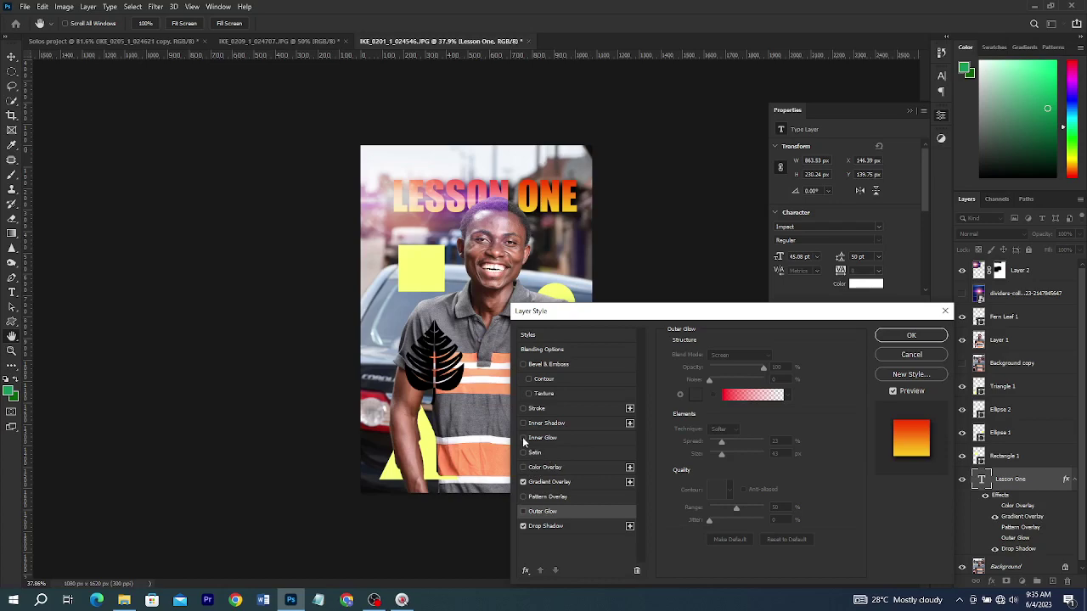
Try a white Screen inner glow on the text at 100% opacity with a larger size, and switch it off again
click(523, 438)
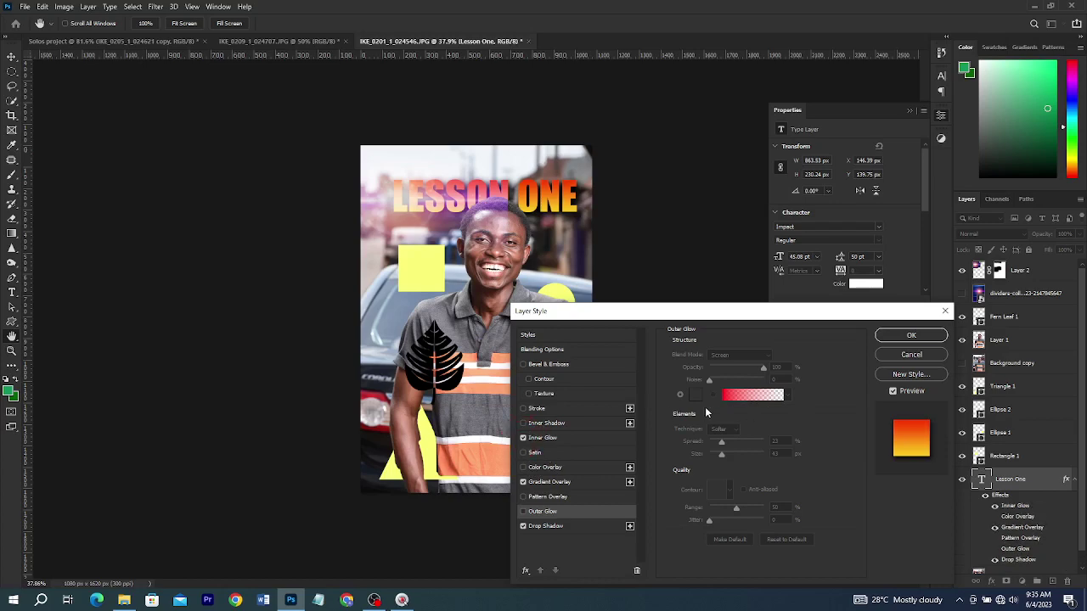
click(556, 439)
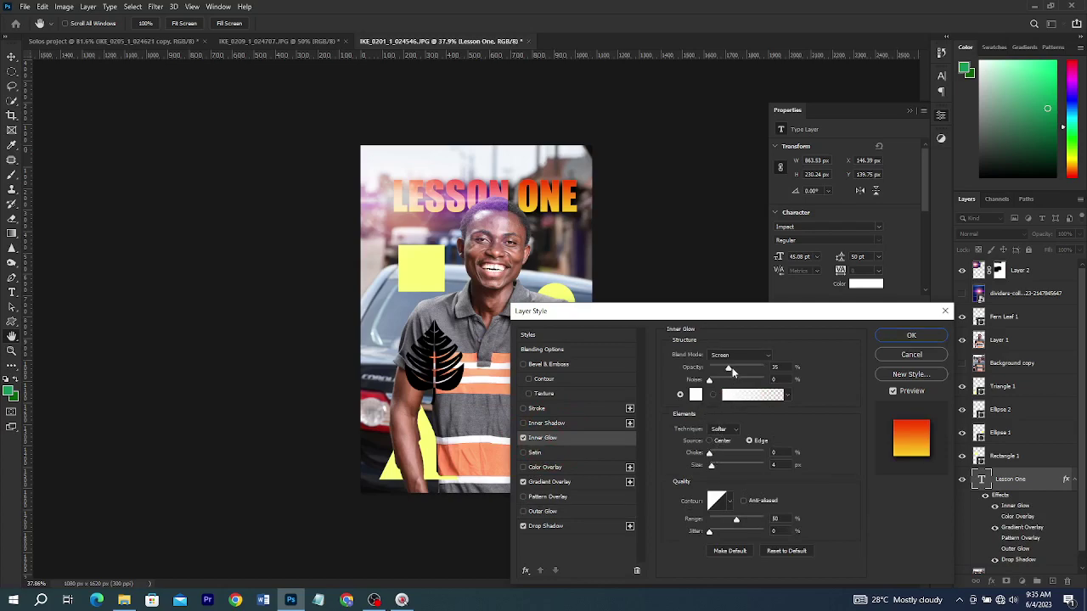
drag(728, 368, 764, 367)
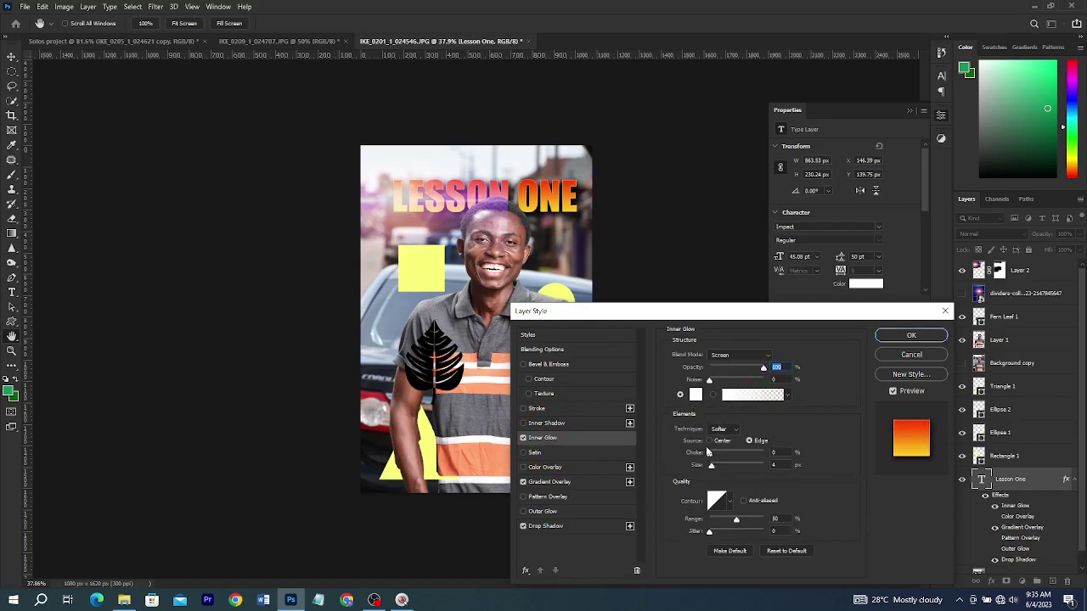
drag(716, 466, 718, 465)
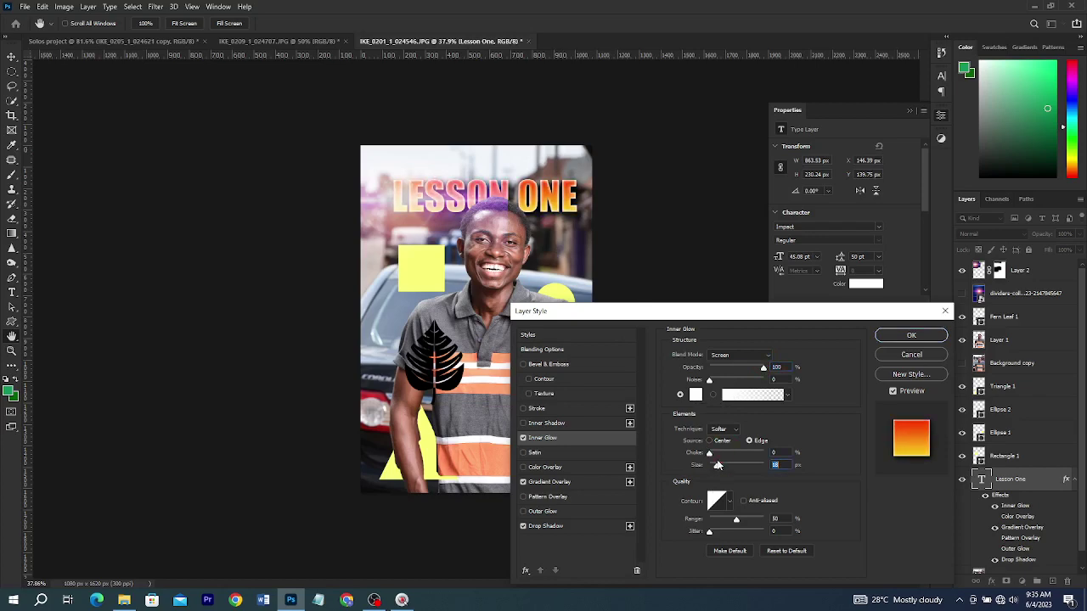
click(522, 526)
click(522, 438)
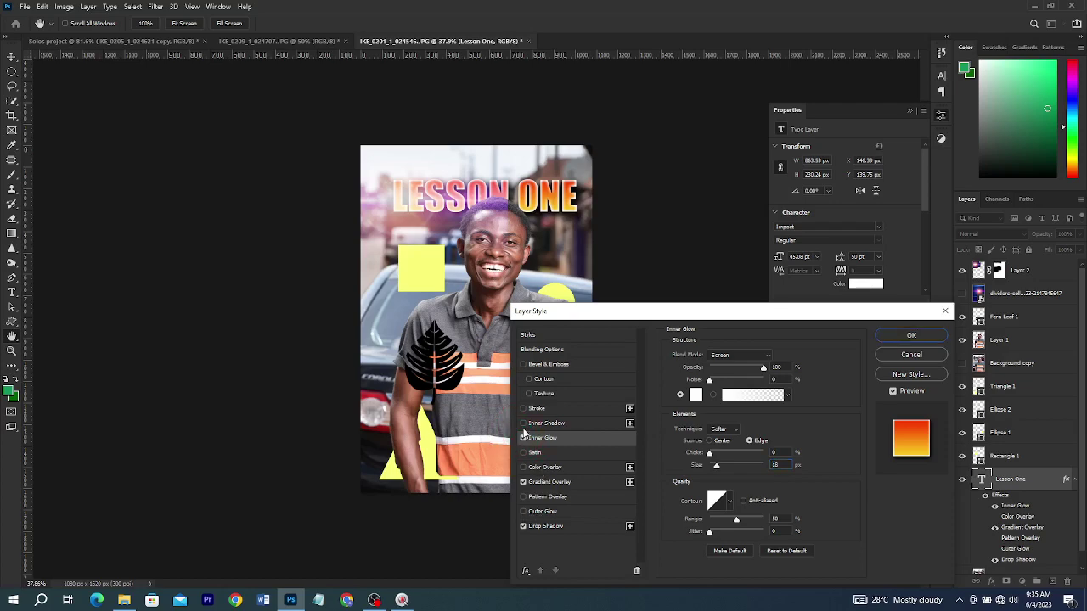
click(524, 439)
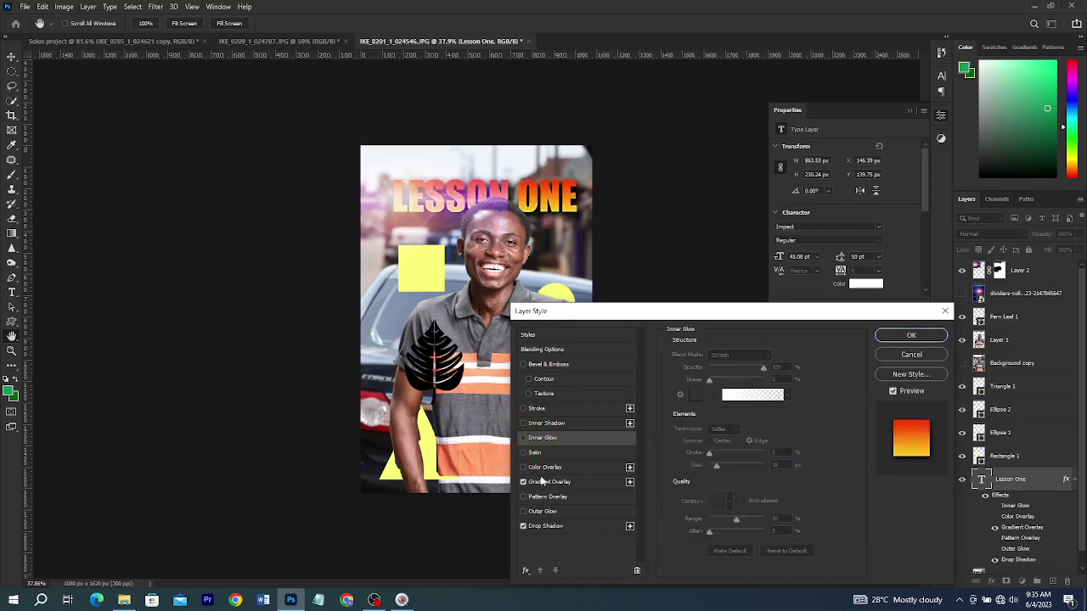
Try a black inner shadow on the text at 91% opacity, 17 px distance and a larger size, and switch it off again
click(523, 423)
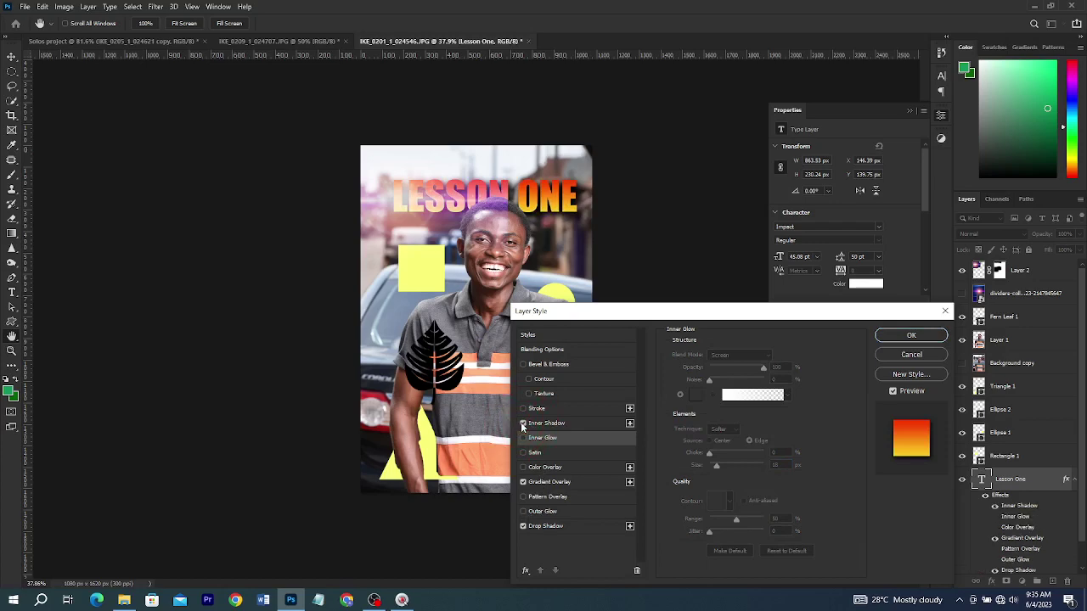
click(534, 422)
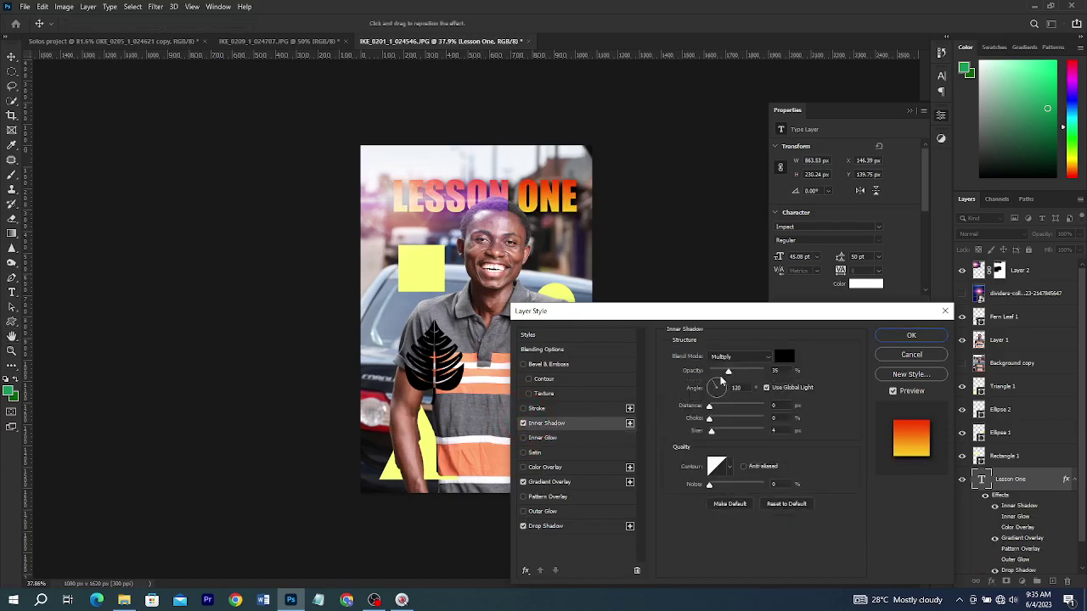
drag(736, 374, 758, 372)
drag(710, 406, 716, 431)
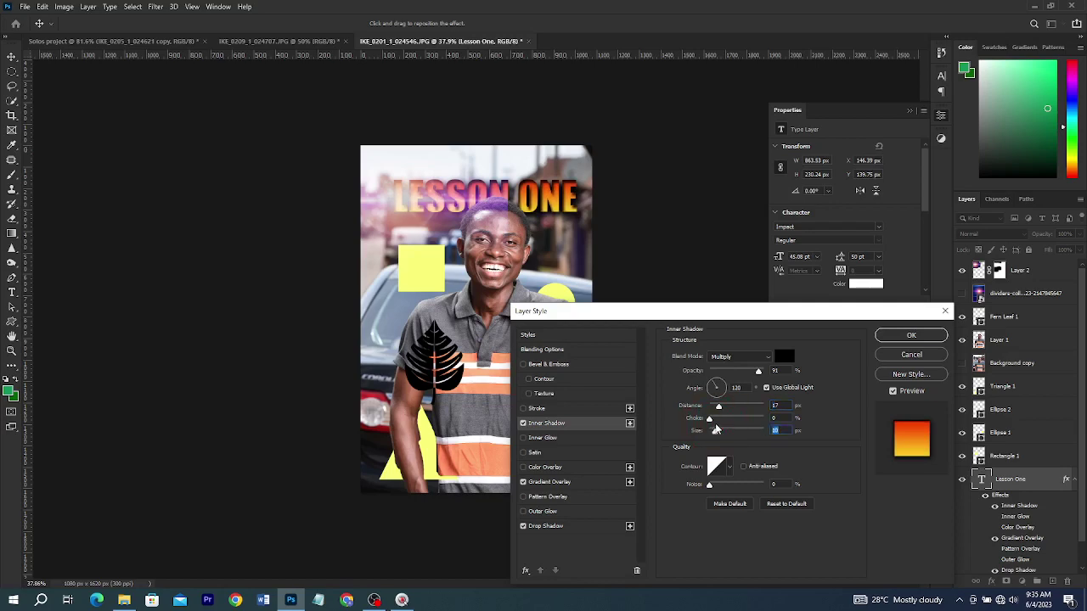
click(524, 423)
Add a 16 px outside stroke to the text and color it white (ffffff), trying black (000000) as well
click(537, 408)
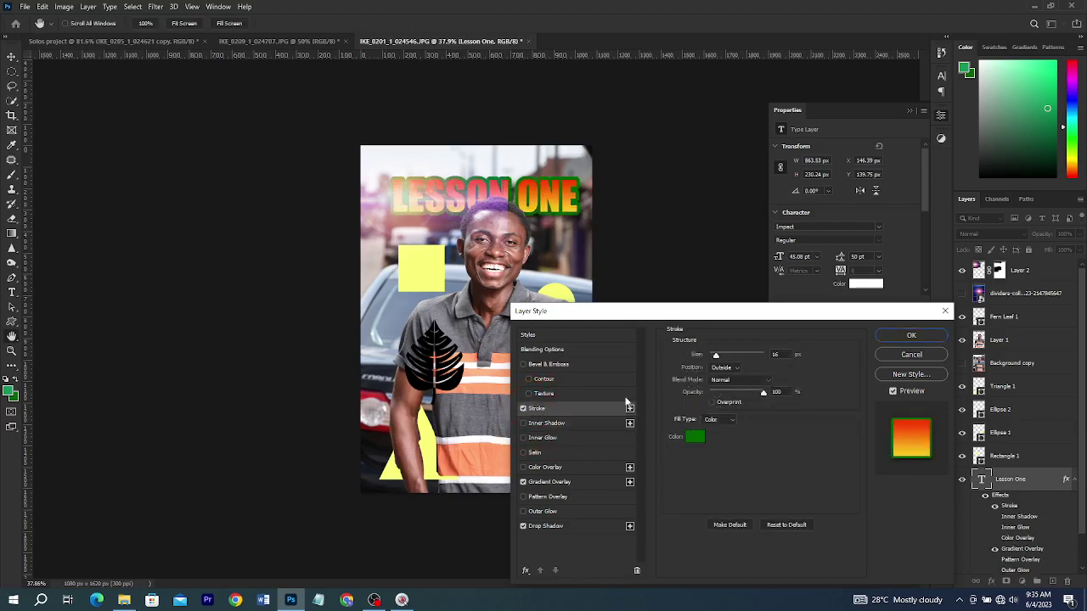
click(693, 437)
text(ffffff)
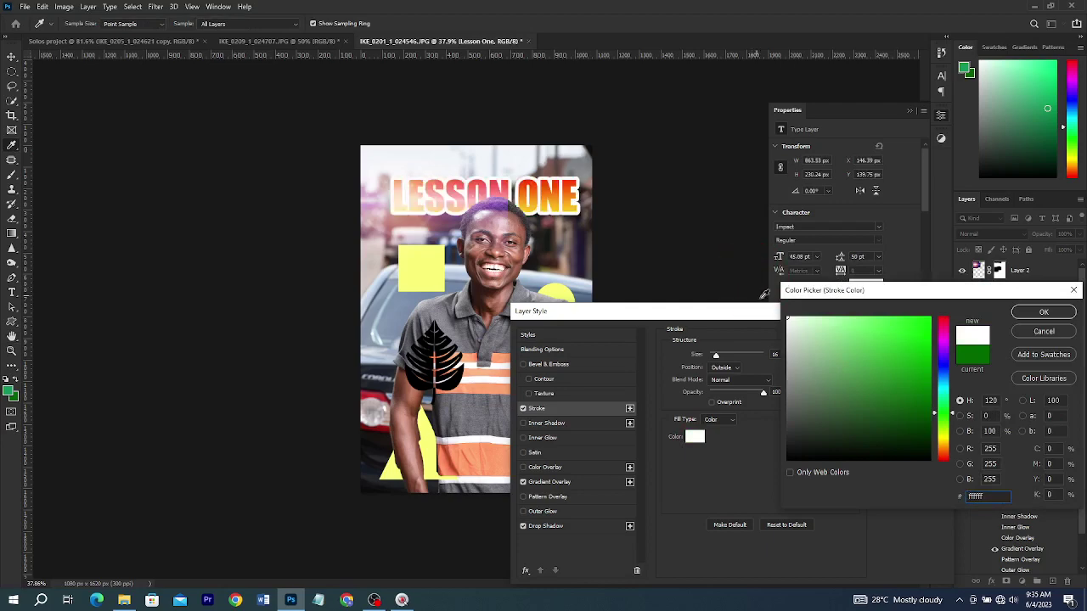
text(000000)
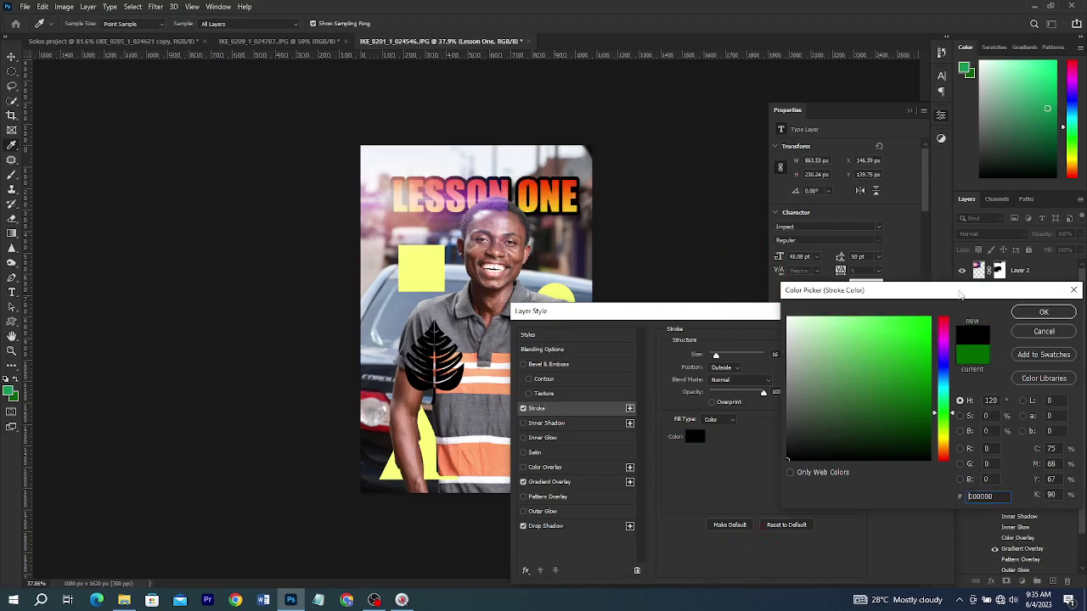
click(788, 319)
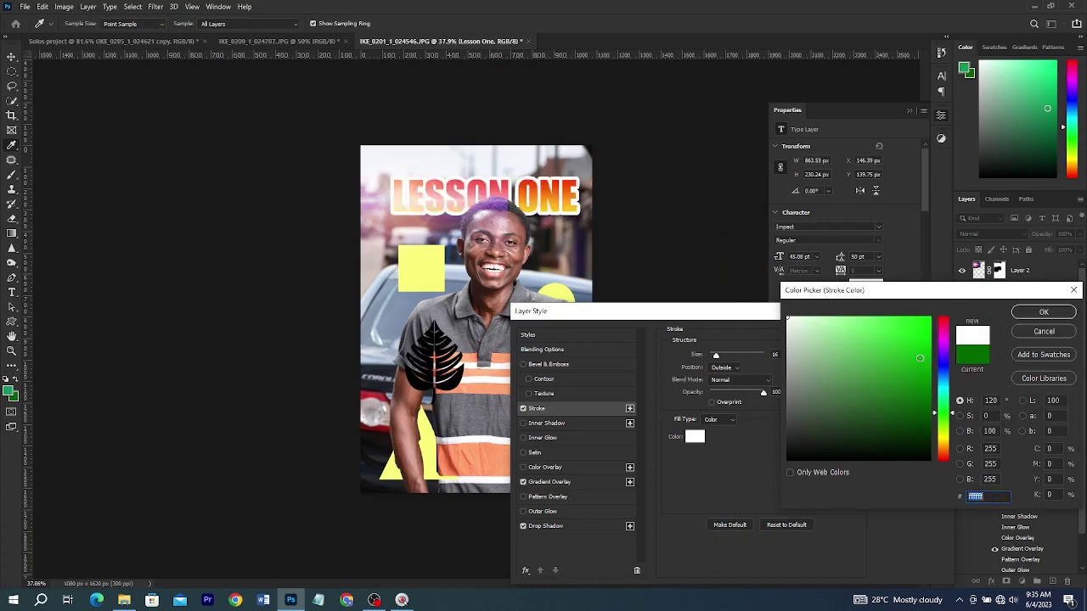
click(920, 358)
key(Escape)
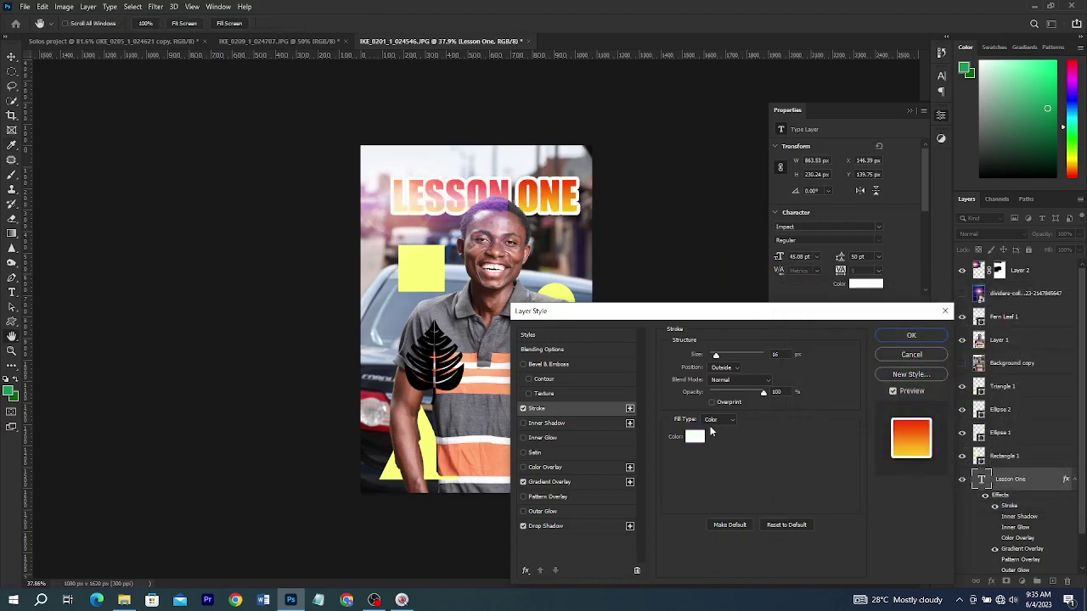
Add Bevel & Emboss to the text and set its style to Inner Bevel
click(558, 365)
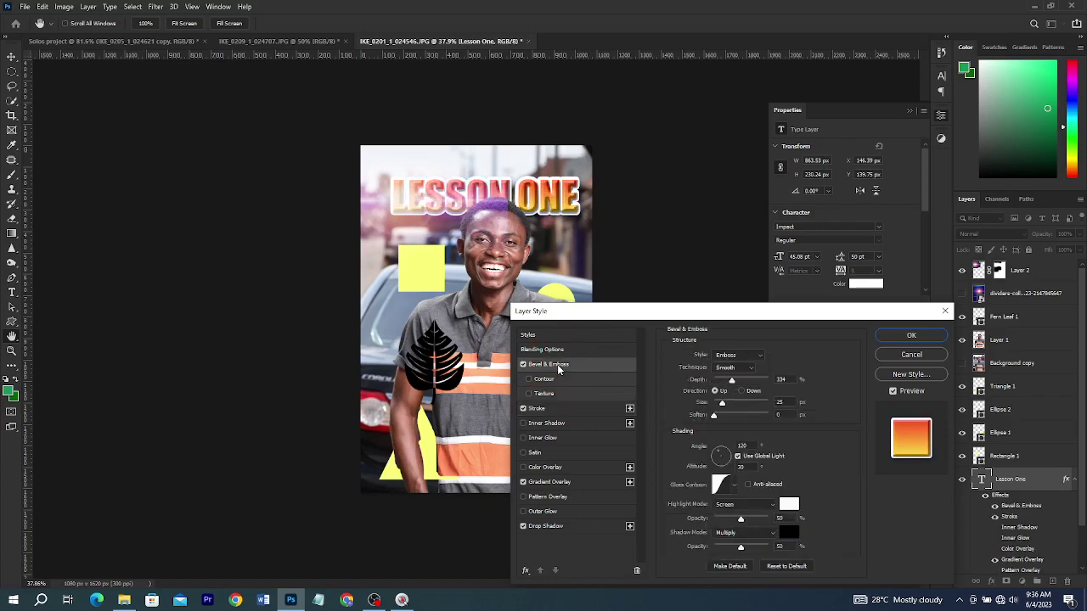
click(736, 355)
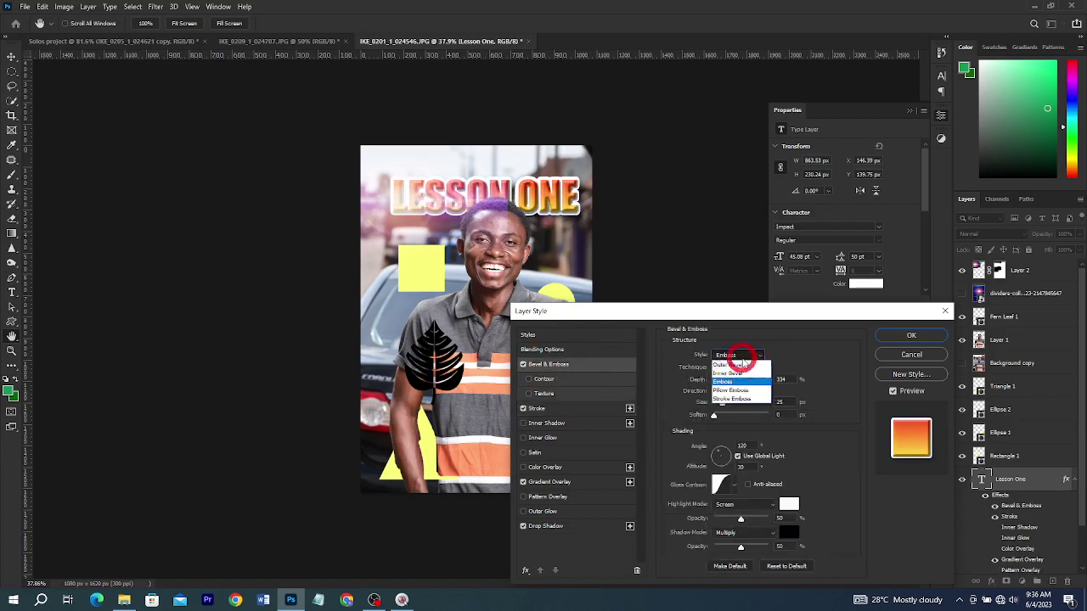
click(728, 374)
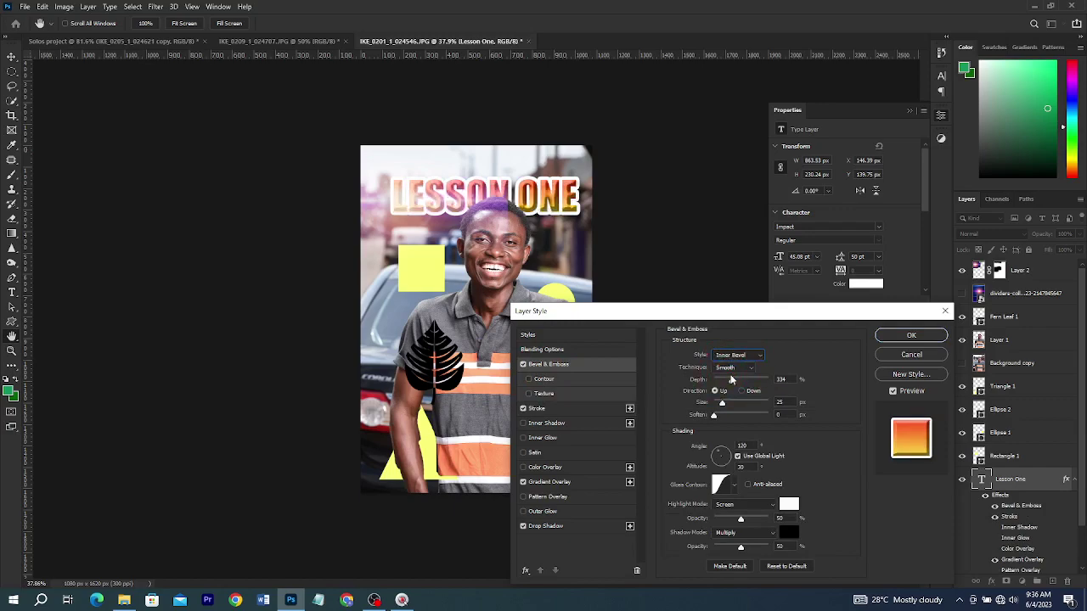
Change the text's Bevel & Emboss style to Outer Bevel and apply the layer styles
click(738, 357)
click(740, 365)
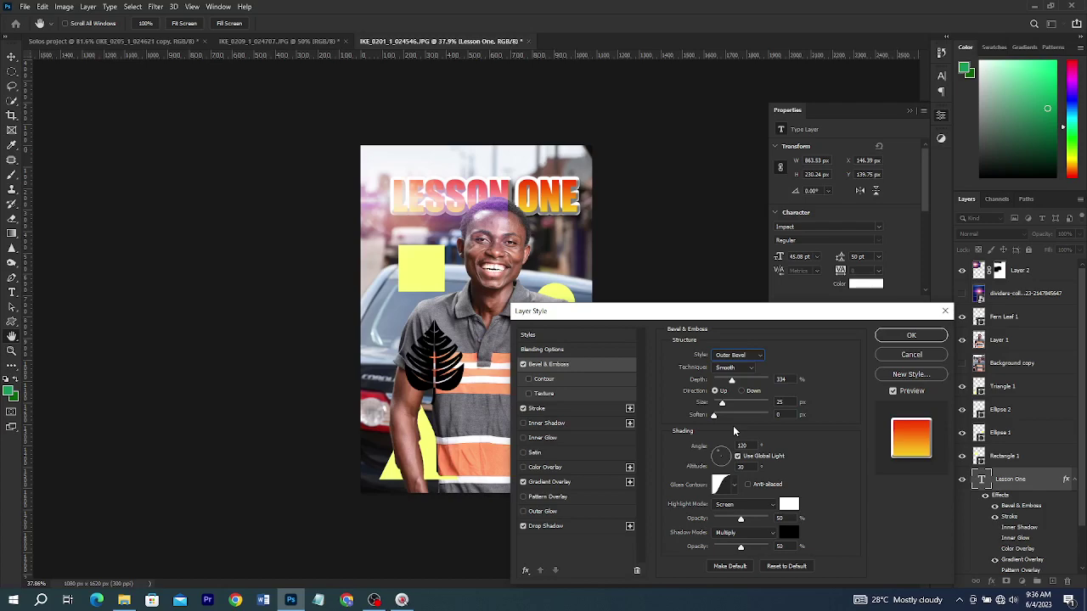
click(942, 339)
Select the man's cutout layer (Layer 1) and bring it to the front of the layer stack
click(556, 344)
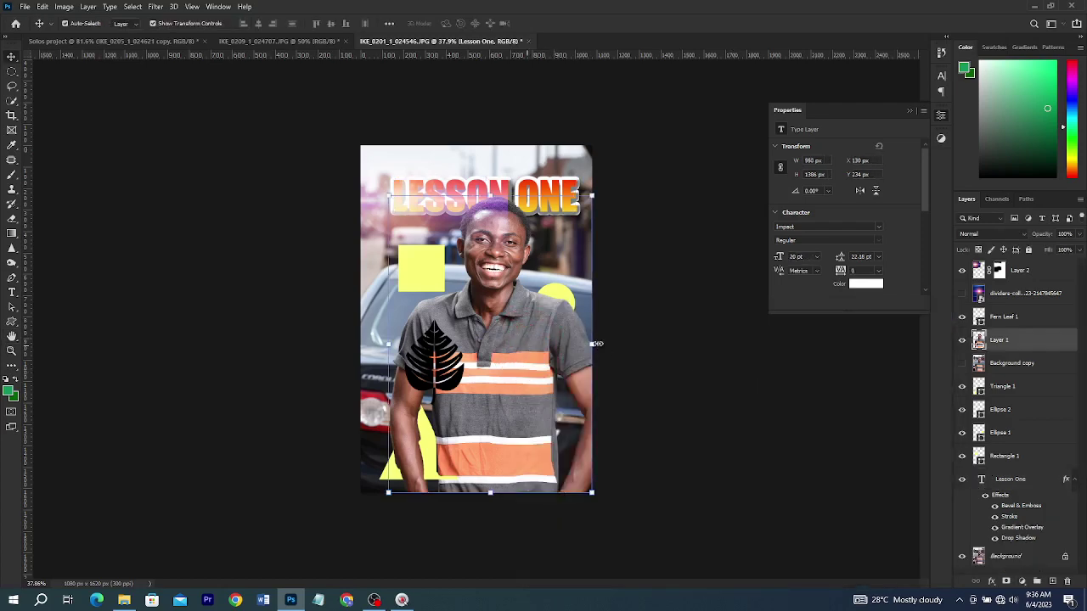
key(ctrl+shift+bracketright)
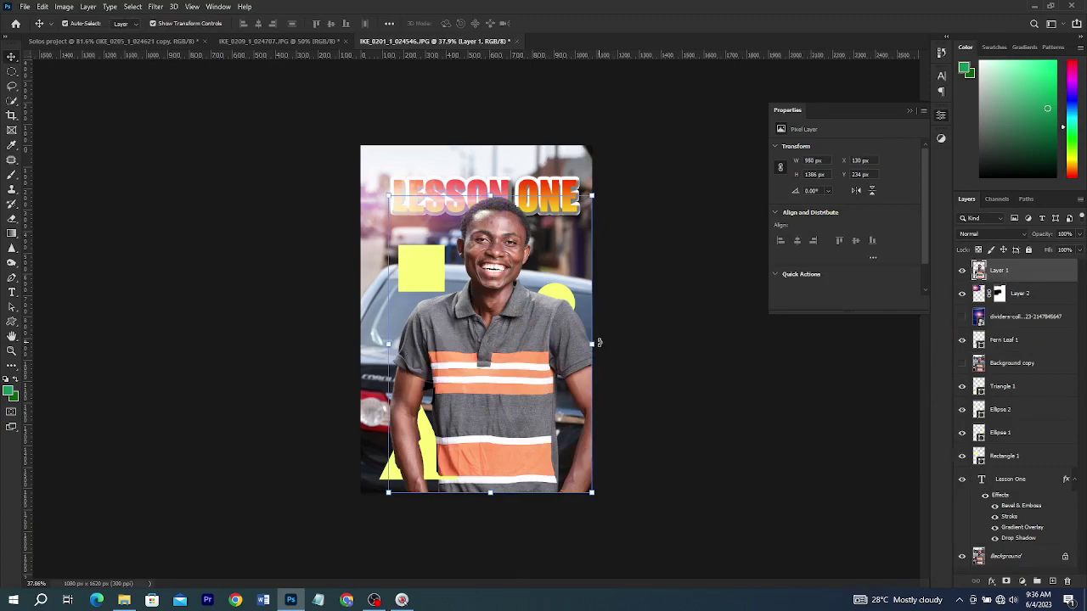
scroll(514, 242, up, 3)
scroll(575, 263, down, 2)
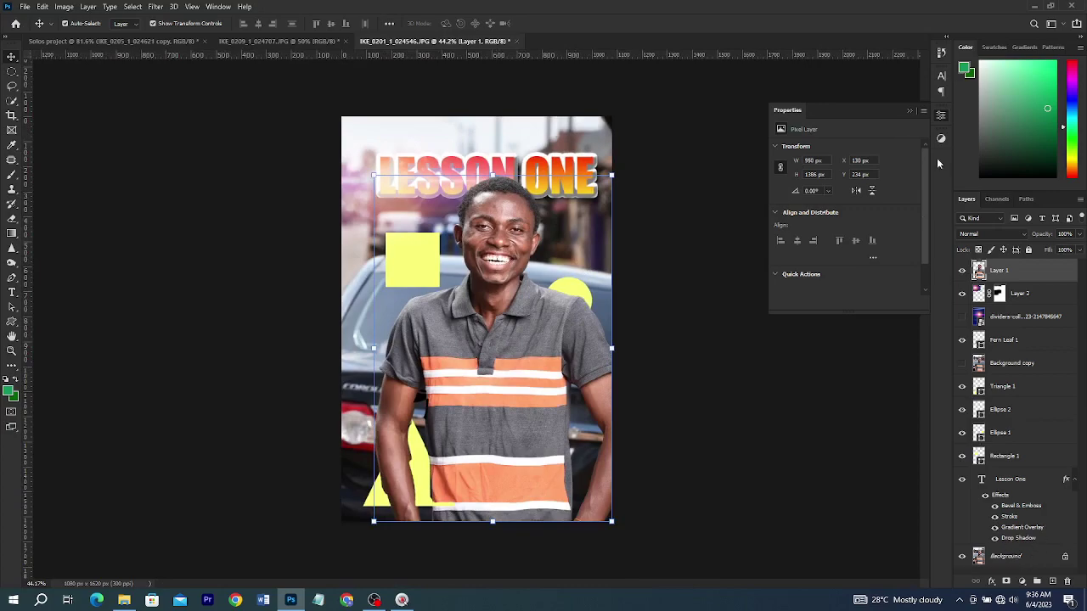
Add a Brightness/Contrast adjustment layer above the cutout with brightness -1 and contrast 27
click(1022, 582)
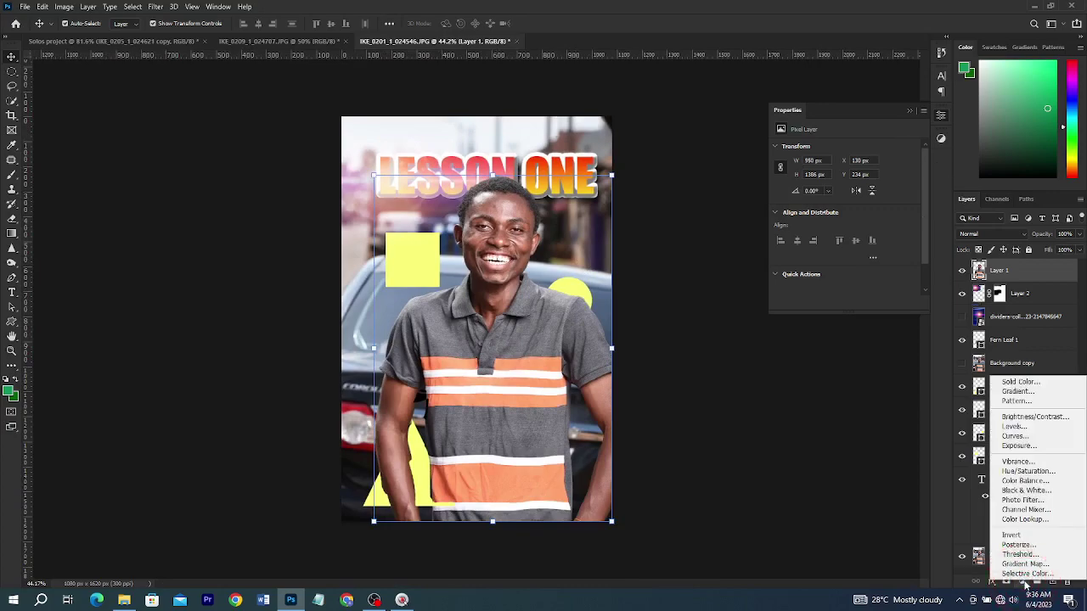
click(1029, 418)
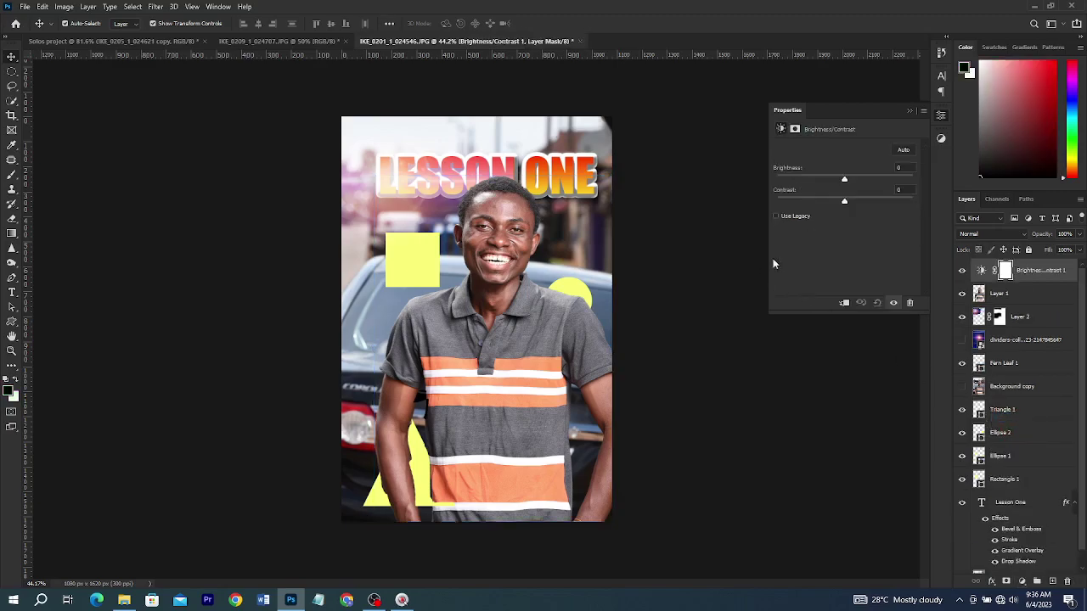
drag(846, 182, 862, 200)
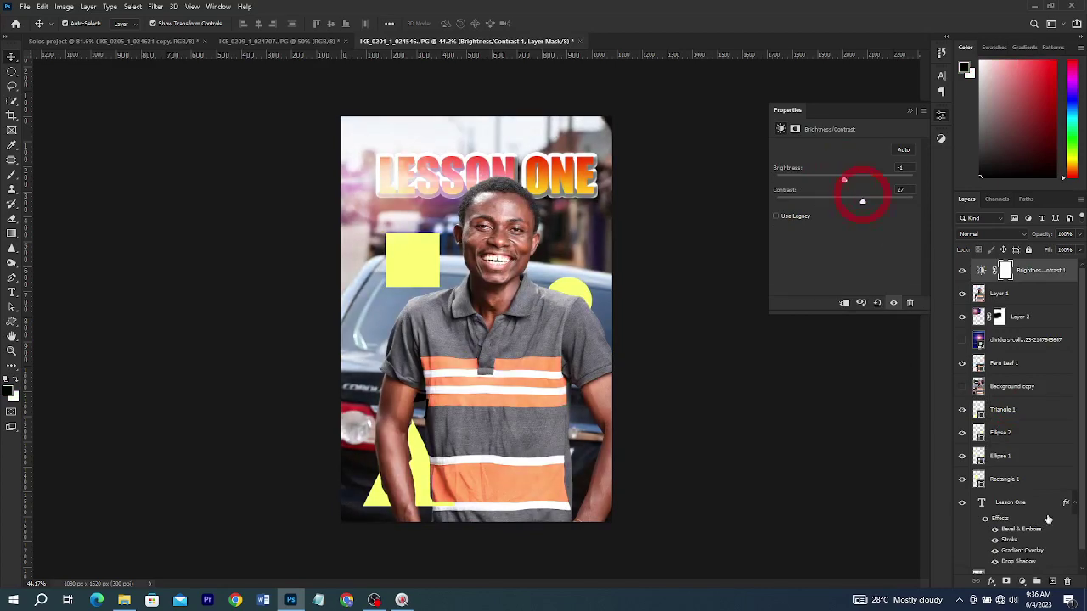
Add a Curves adjustment layer with a slight S-curve, raising the highlights and lowering the shadows, and compare the image with and without it
click(1021, 582)
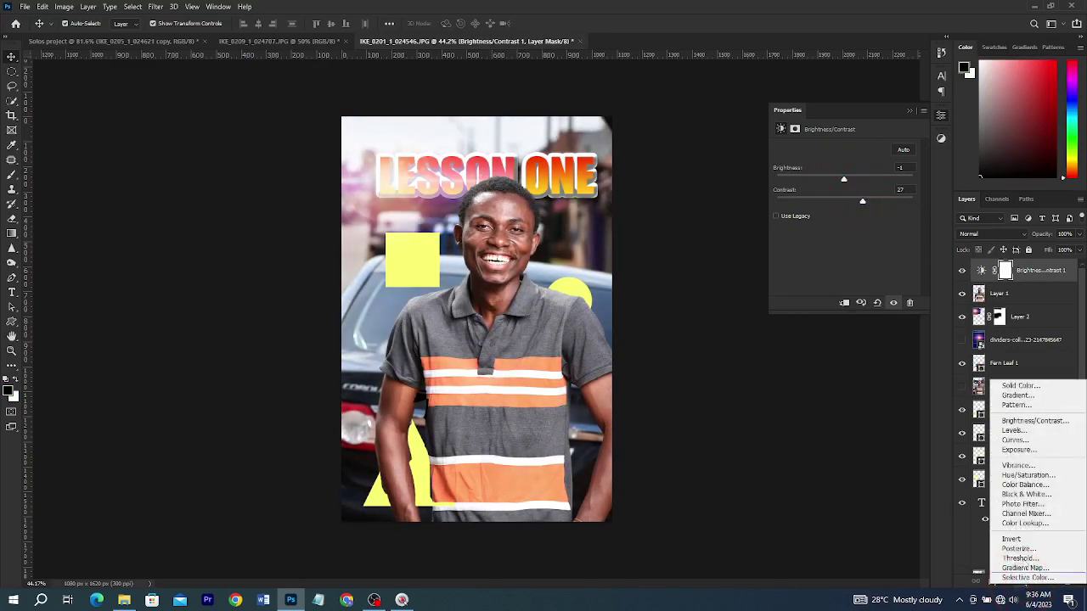
click(1013, 439)
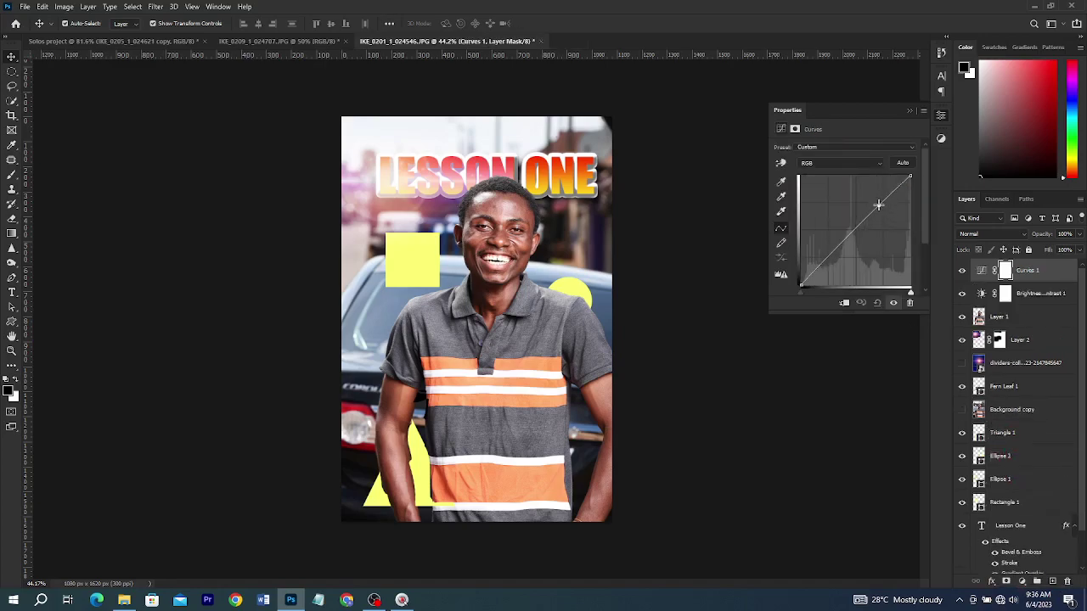
drag(877, 204, 880, 201)
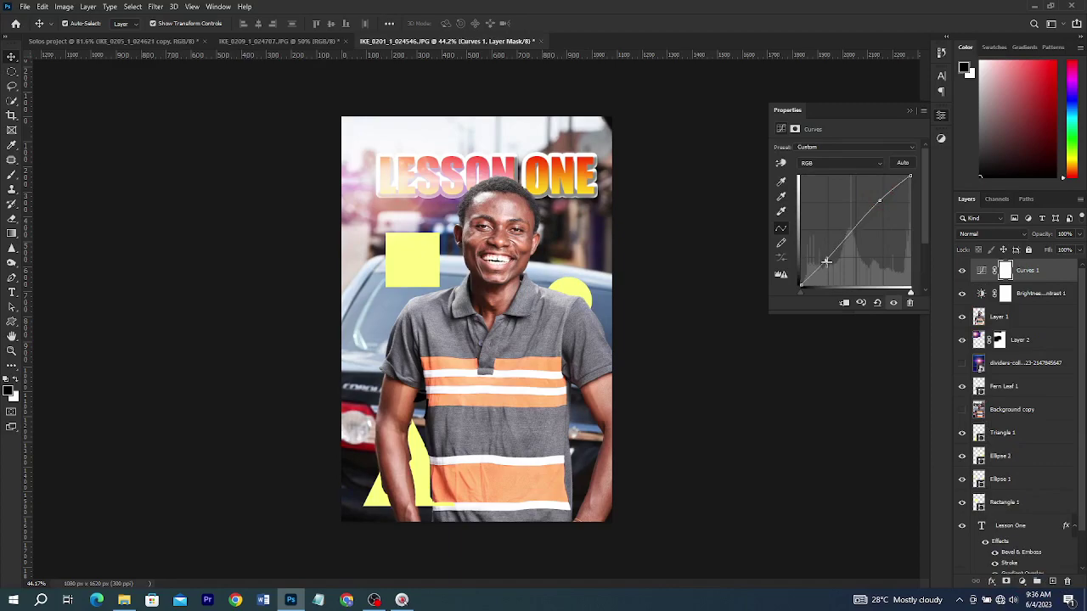
drag(826, 262, 826, 264)
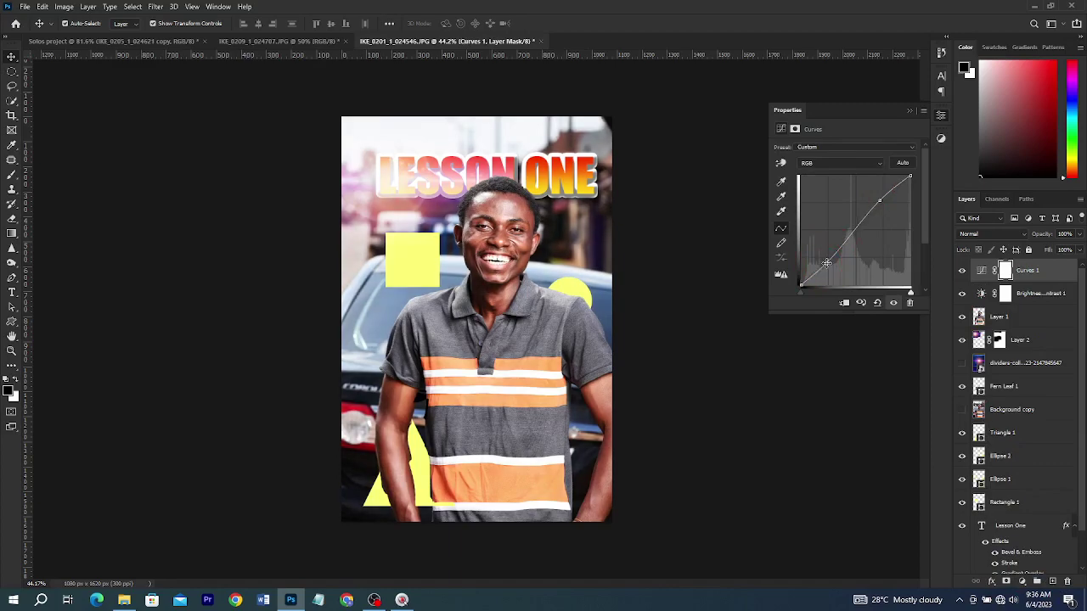
click(960, 271)
click(961, 272)
Raise the Brightness/Contrast layer's brightness to 33 and compare the image with the adjustment hidden and shown
scroll(586, 227, up, 4)
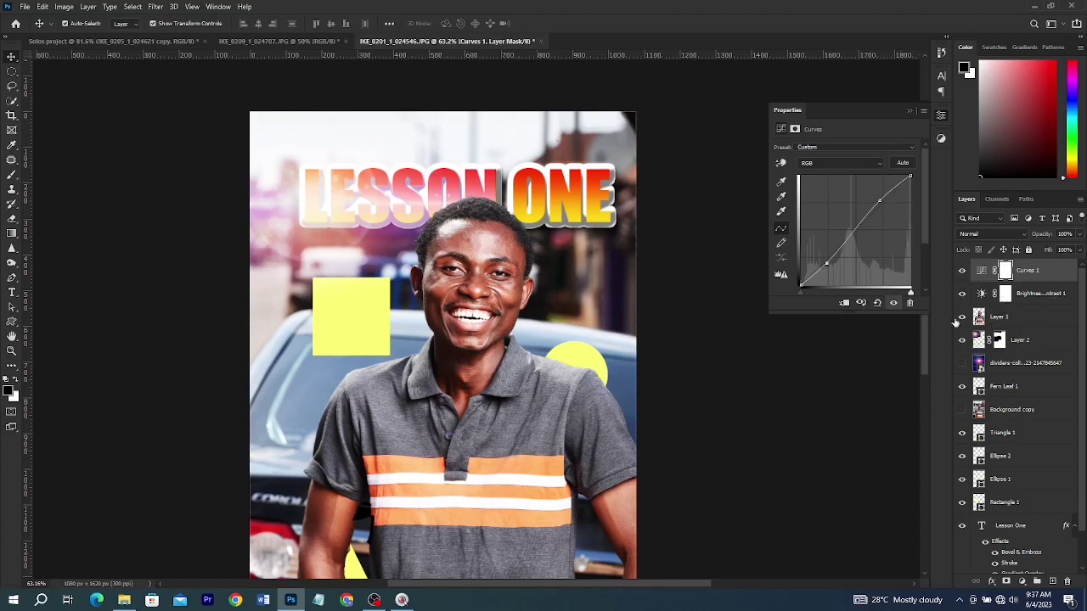
click(963, 294)
click(985, 294)
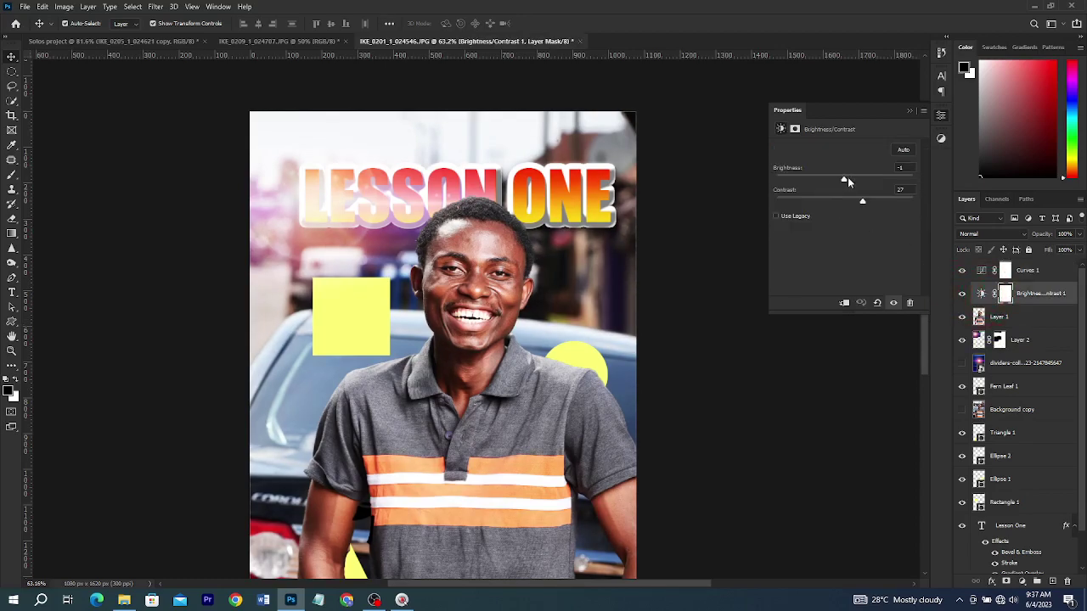
drag(847, 176, 858, 180)
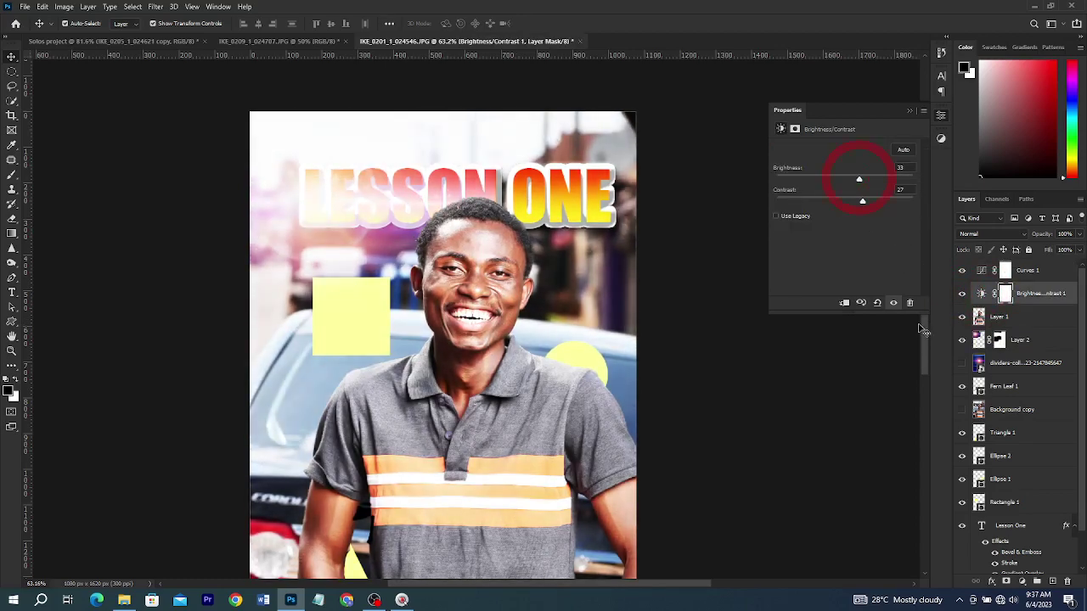
key(ctrl+minus)
key(ctrl+minus)
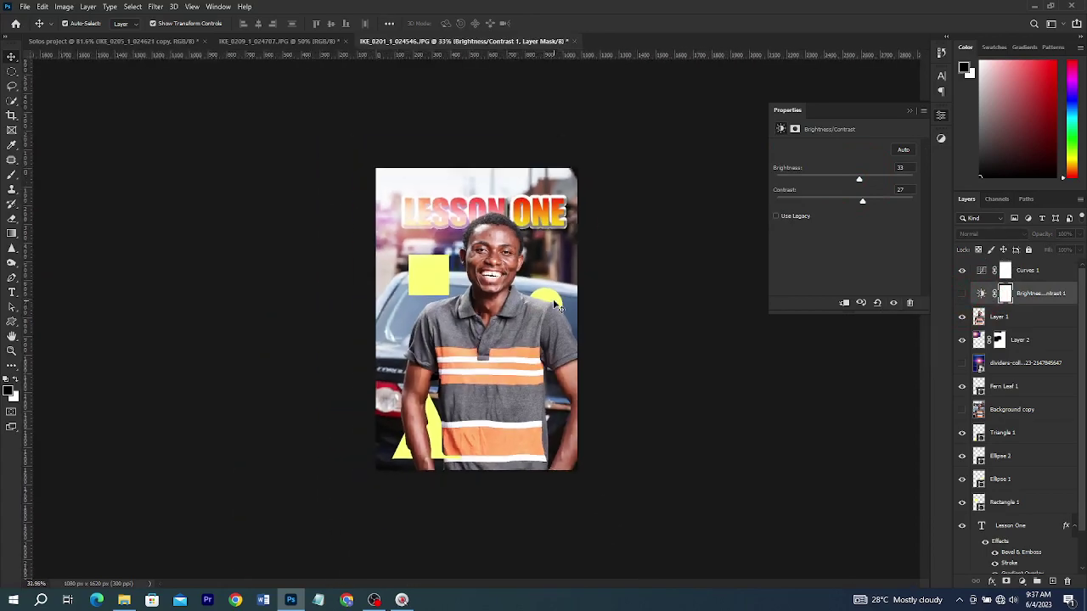
key(ctrl+0)
click(962, 292)
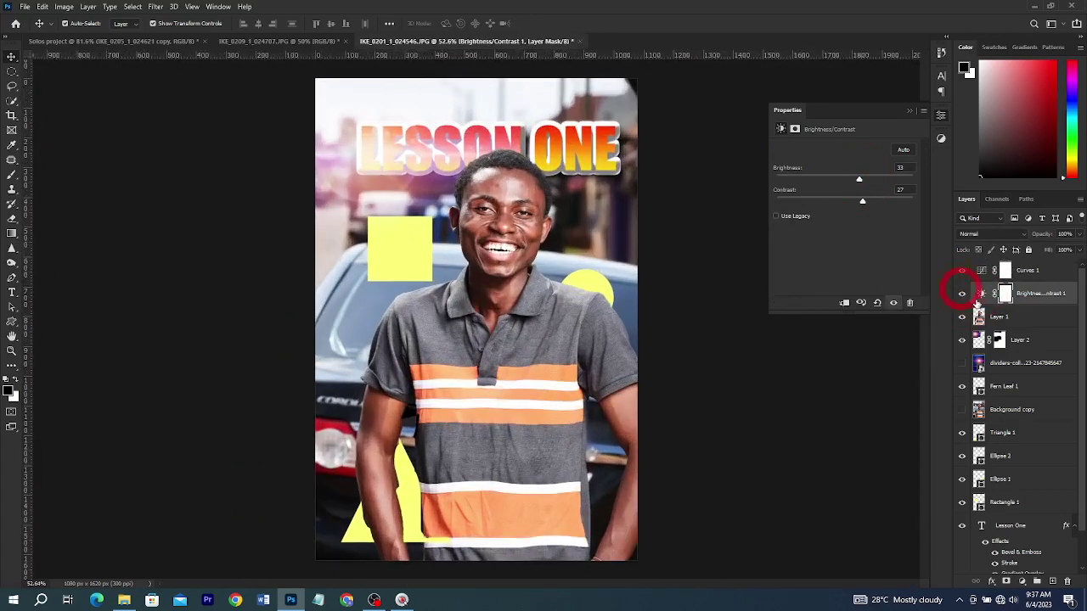
Clip the Brightness/Contrast adjustment to the man's cutout layer and compare the result with the adjustment hidden and shown
right_click(1024, 301)
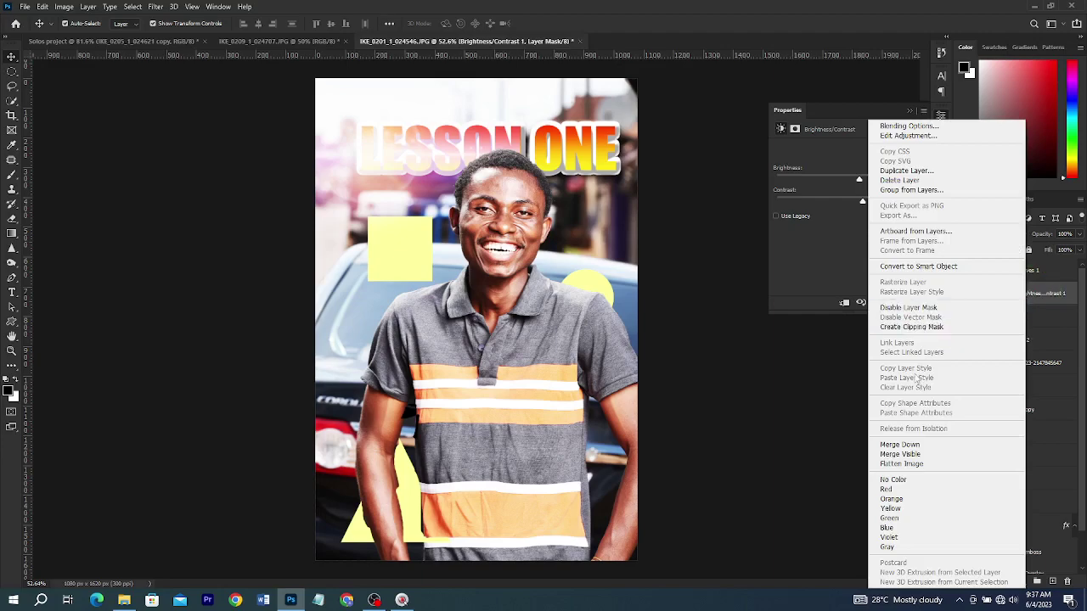
click(919, 331)
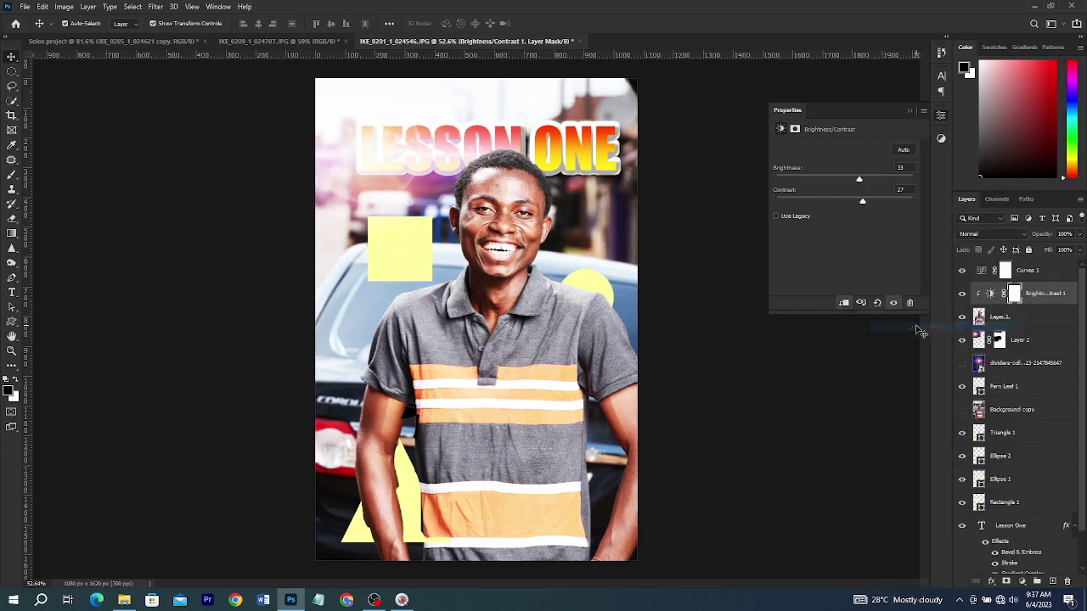
click(961, 294)
click(962, 293)
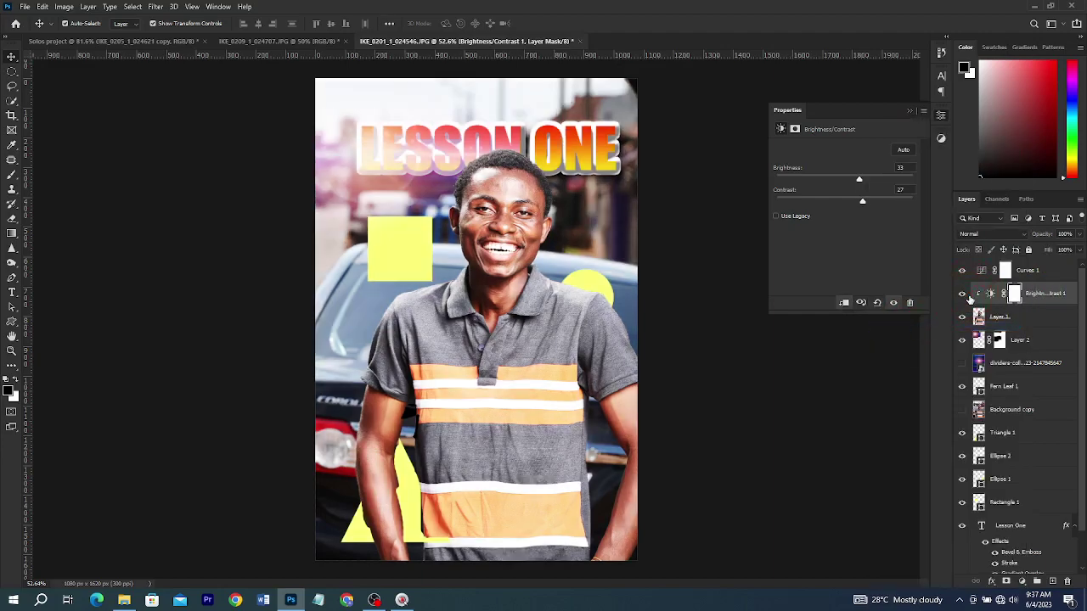
click(962, 294)
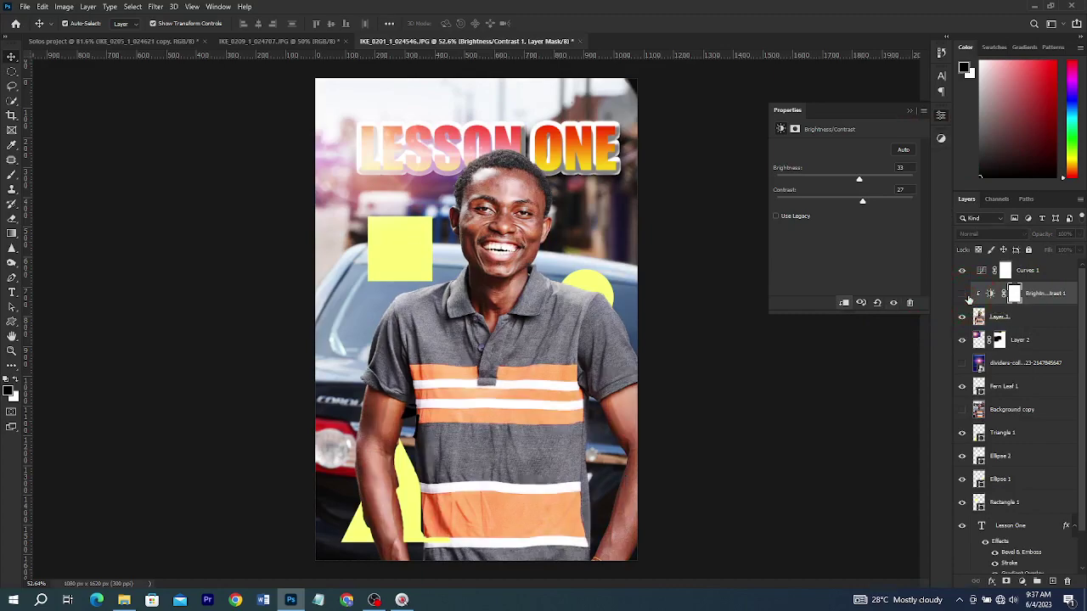
click(962, 294)
Release the Brightness/Contrast clipping mask, clip the adjustment to Layer 1 again, and toggle its visibility to compare
alt+click(979, 304)
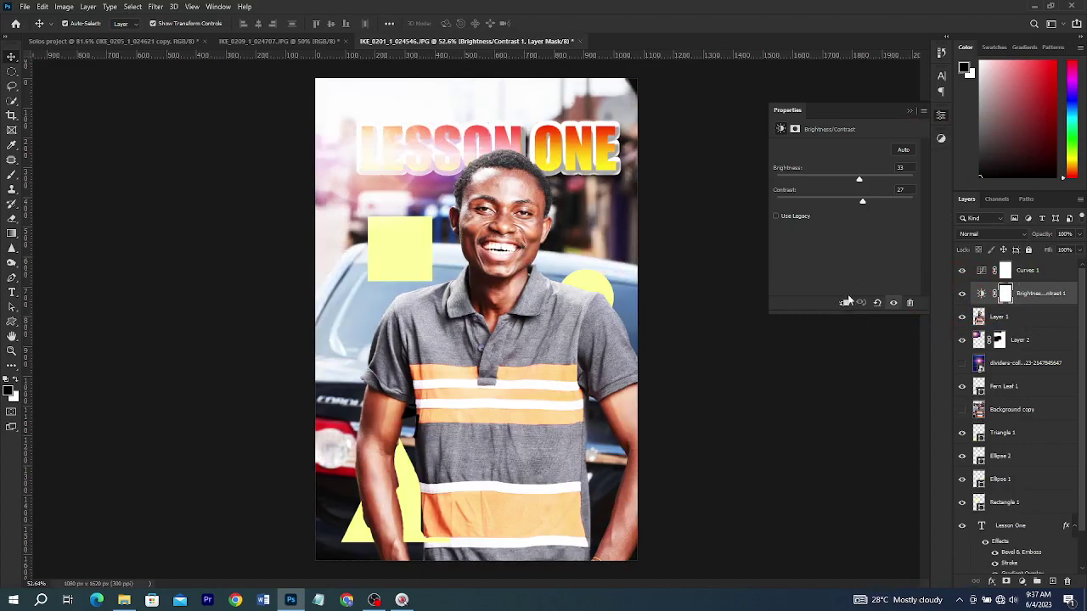
click(843, 303)
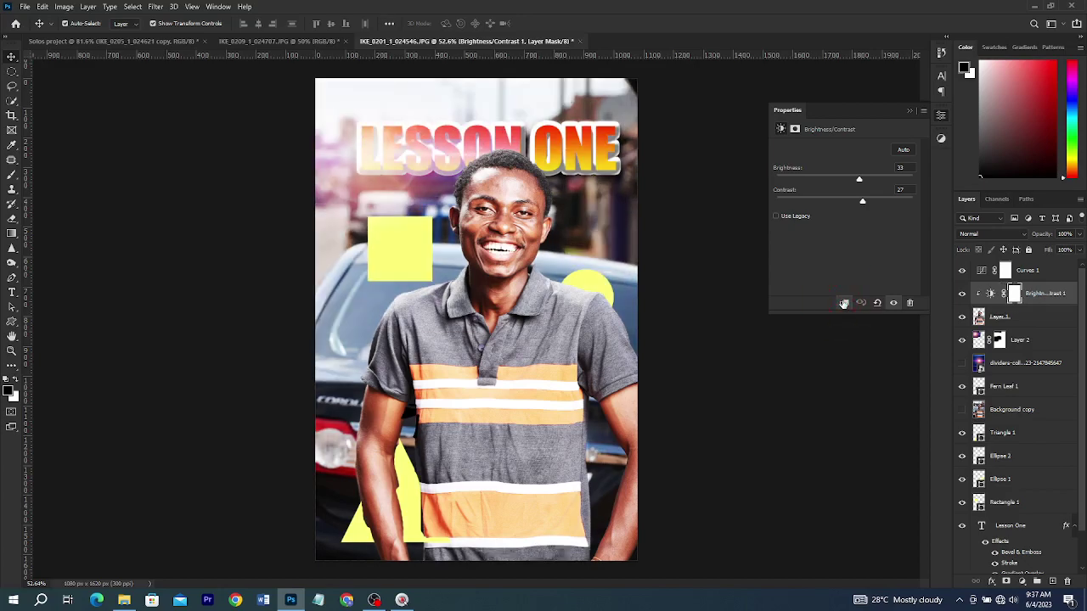
click(962, 293)
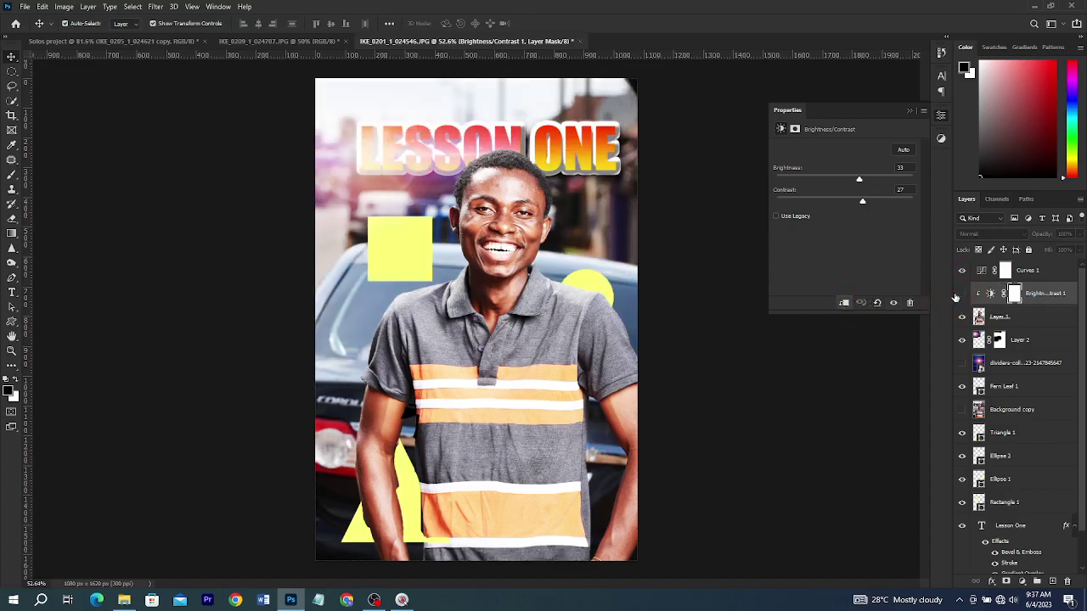
click(962, 294)
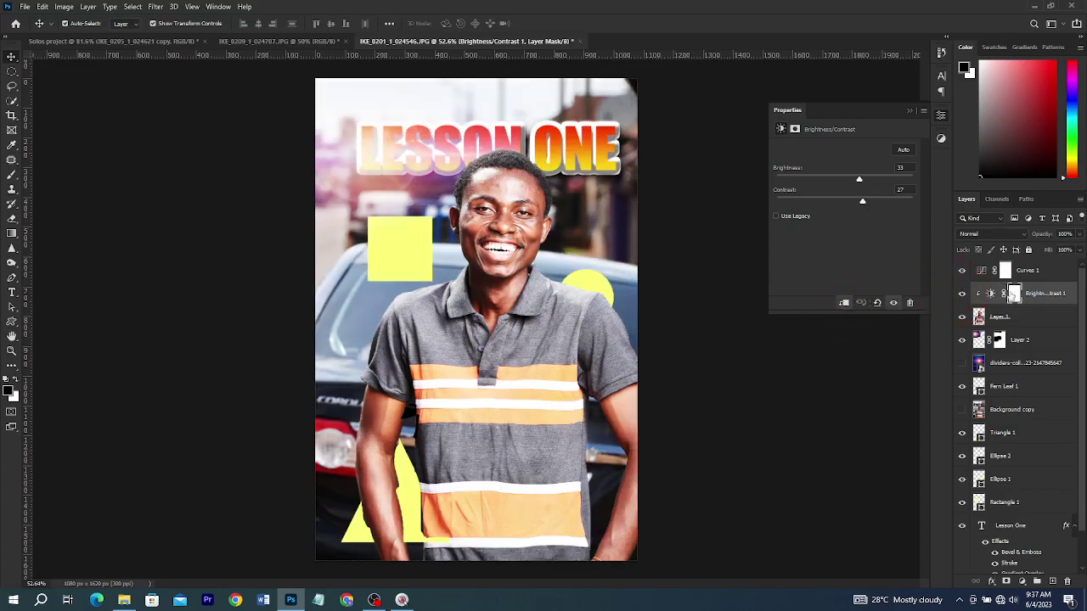
Invert the Brightness/Contrast mask to black, paint white over the man's face with a 125 px soft brush, and compare before and after
key(ctrl+i)
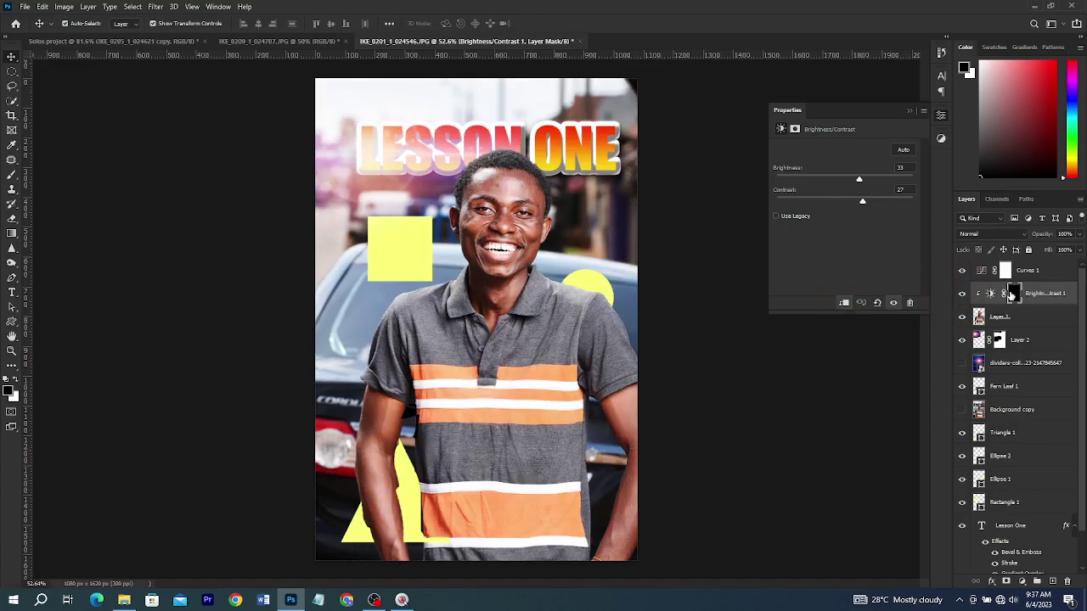
key(b)
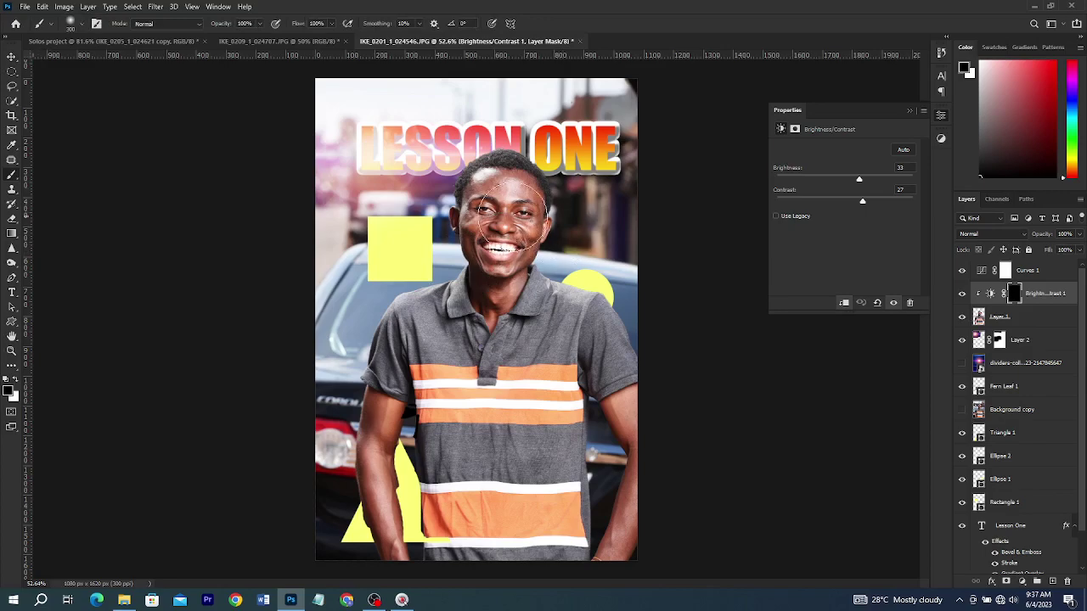
scroll(495, 228, up, 3)
key(bracketleft)
key(bracketleft)
key(bracketleft)
key(bracketleft)
key(bracketleft)
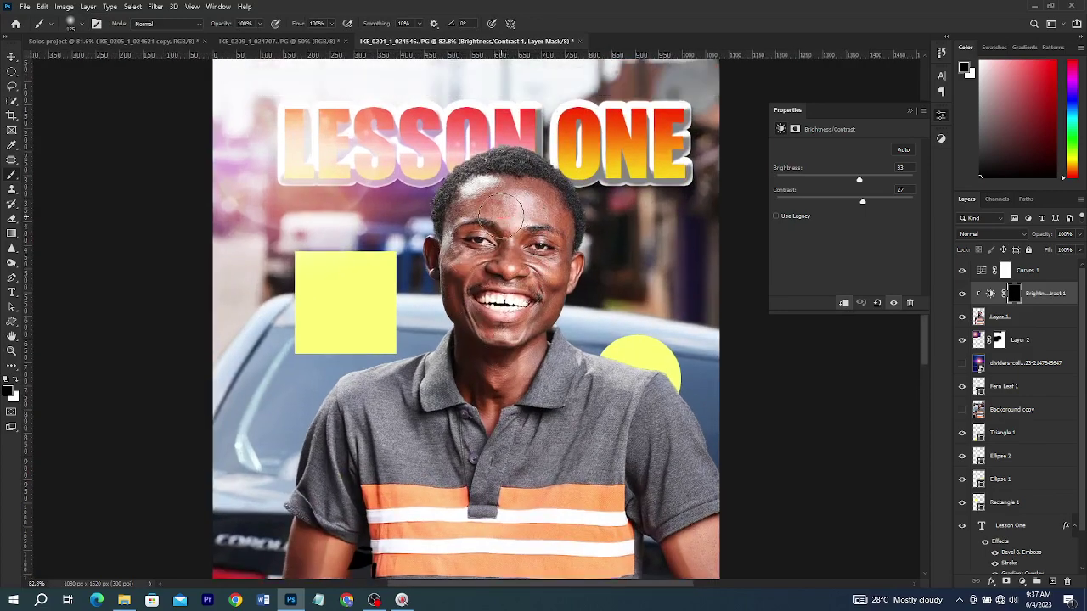
key(x)
mouse_move(501, 215)
mouse_down()
mouse_move(538, 208)
mouse_move(494, 202)
mouse_move(481, 254)
mouse_move(541, 271)
mouse_move(528, 306)
mouse_move(466, 327)
mouse_move(464, 280)
mouse_move(494, 357)
mouse_move(519, 331)
mouse_move(515, 348)
mouse_move(460, 318)
mouse_move(477, 361)
mouse_move(502, 376)
mouse_move(540, 277)
mouse_move(551, 213)
mouse_up()
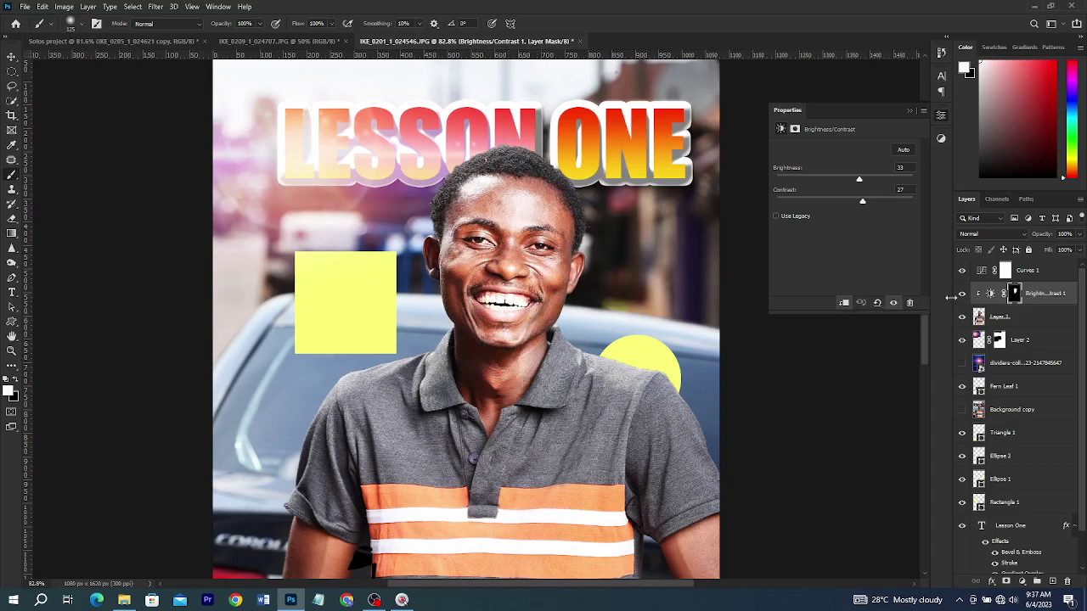
click(962, 293)
click(962, 293)
Clip the Curves adjustment to the man's cutout as well and compare the image with the adjustment hidden and shown
click(1010, 289)
click(1006, 276)
right_click(1016, 280)
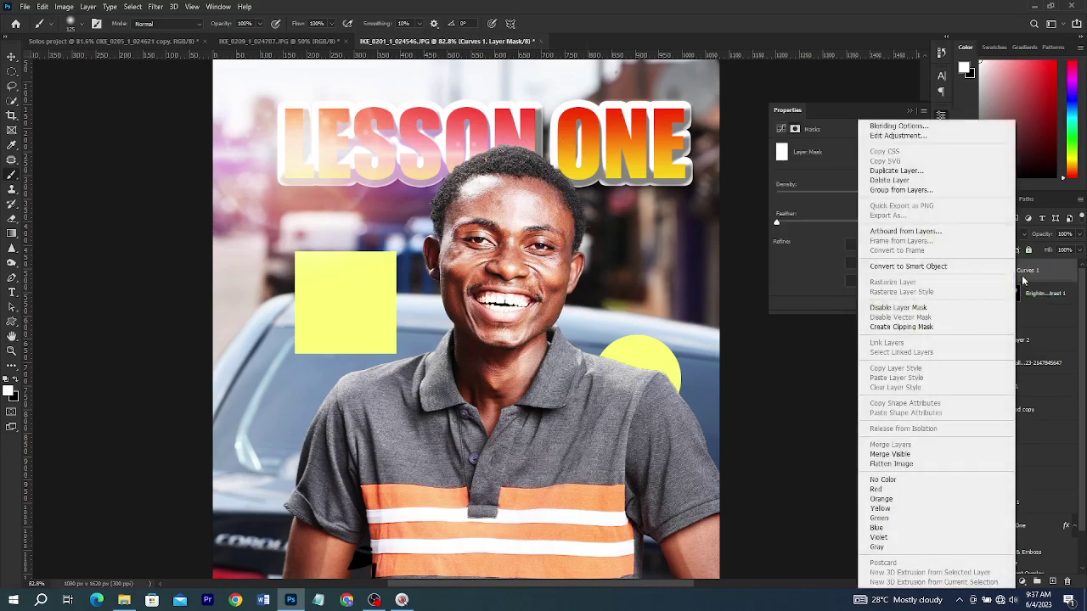
click(901, 327)
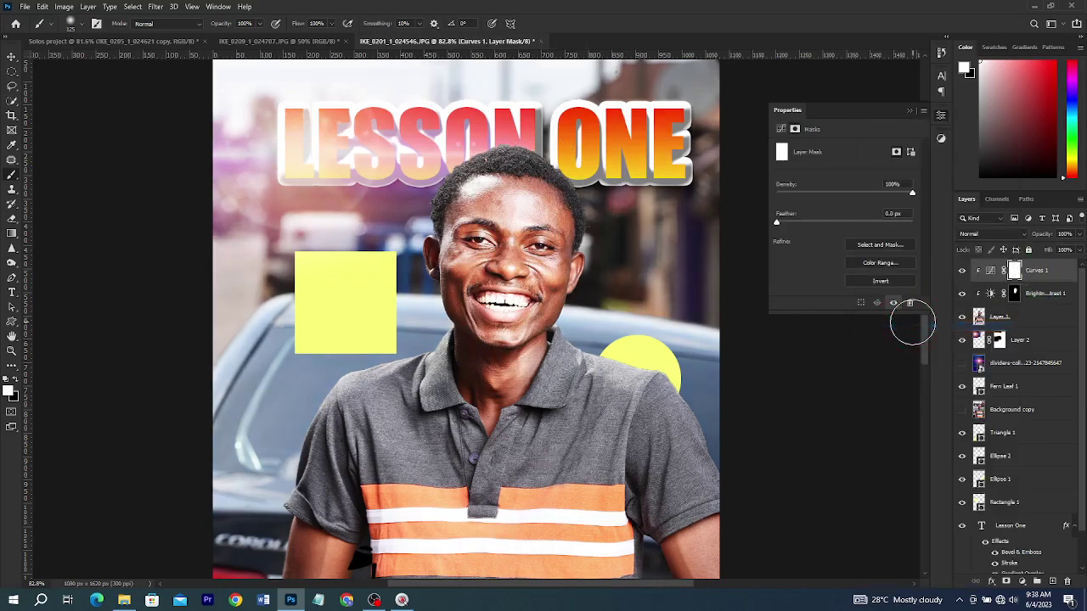
click(961, 271)
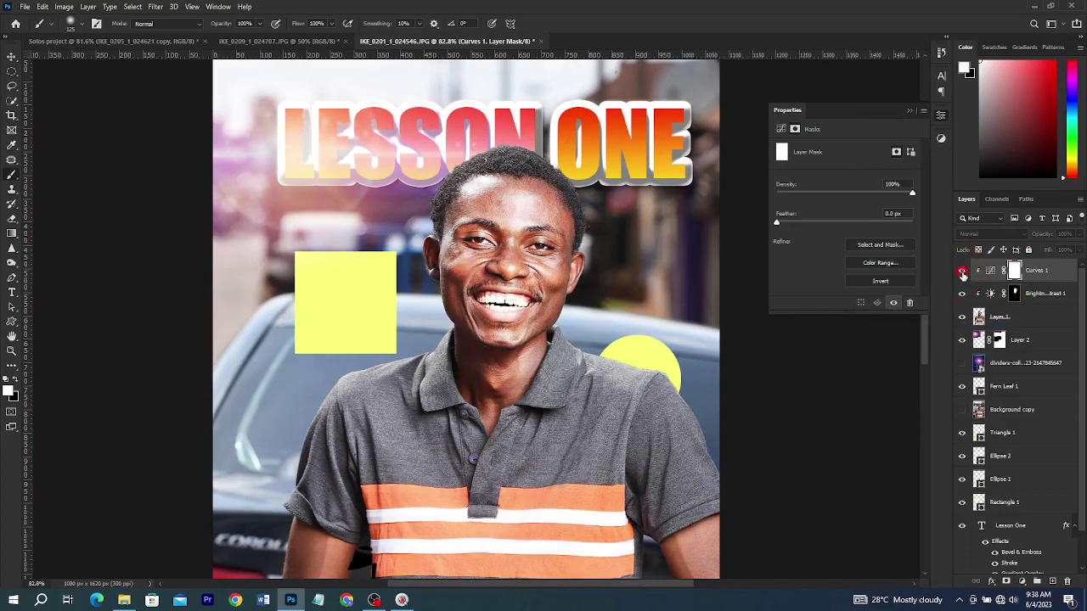
click(962, 271)
scroll(517, 269, down, 8)
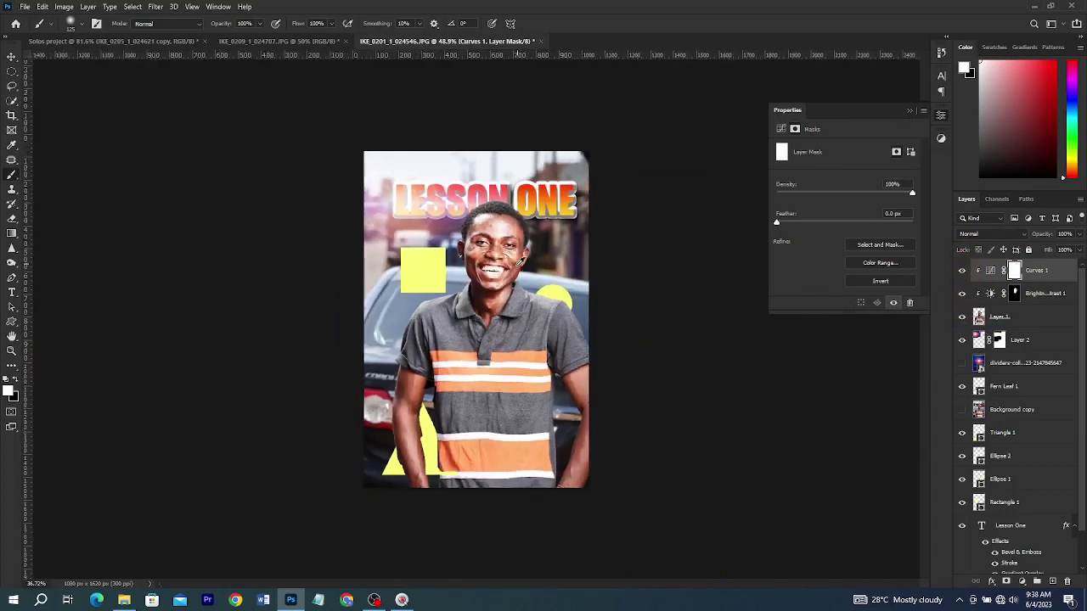
scroll(517, 269, up, 2)
key(v)
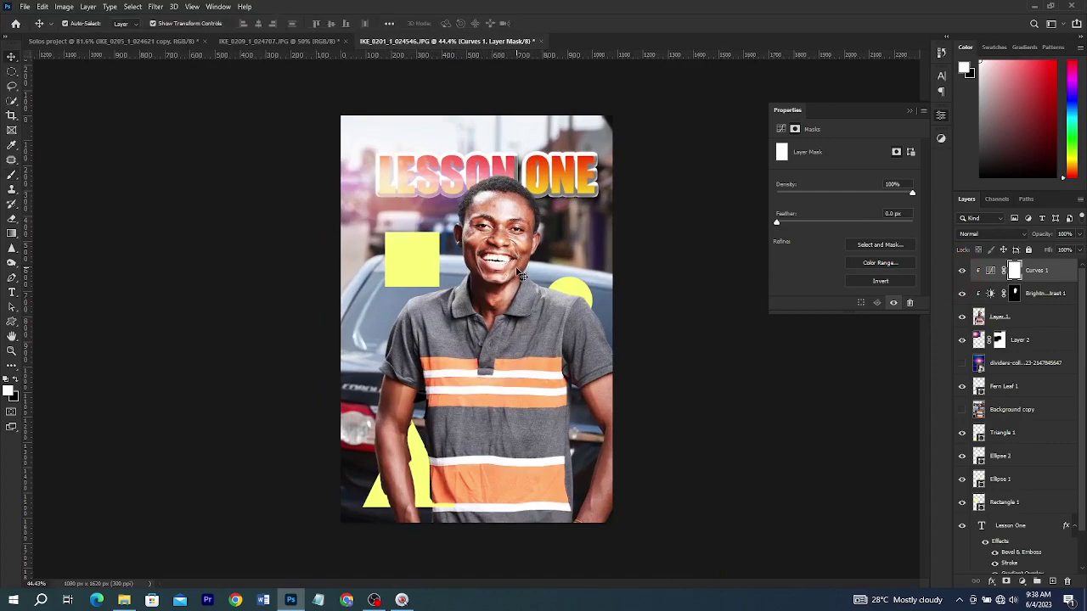